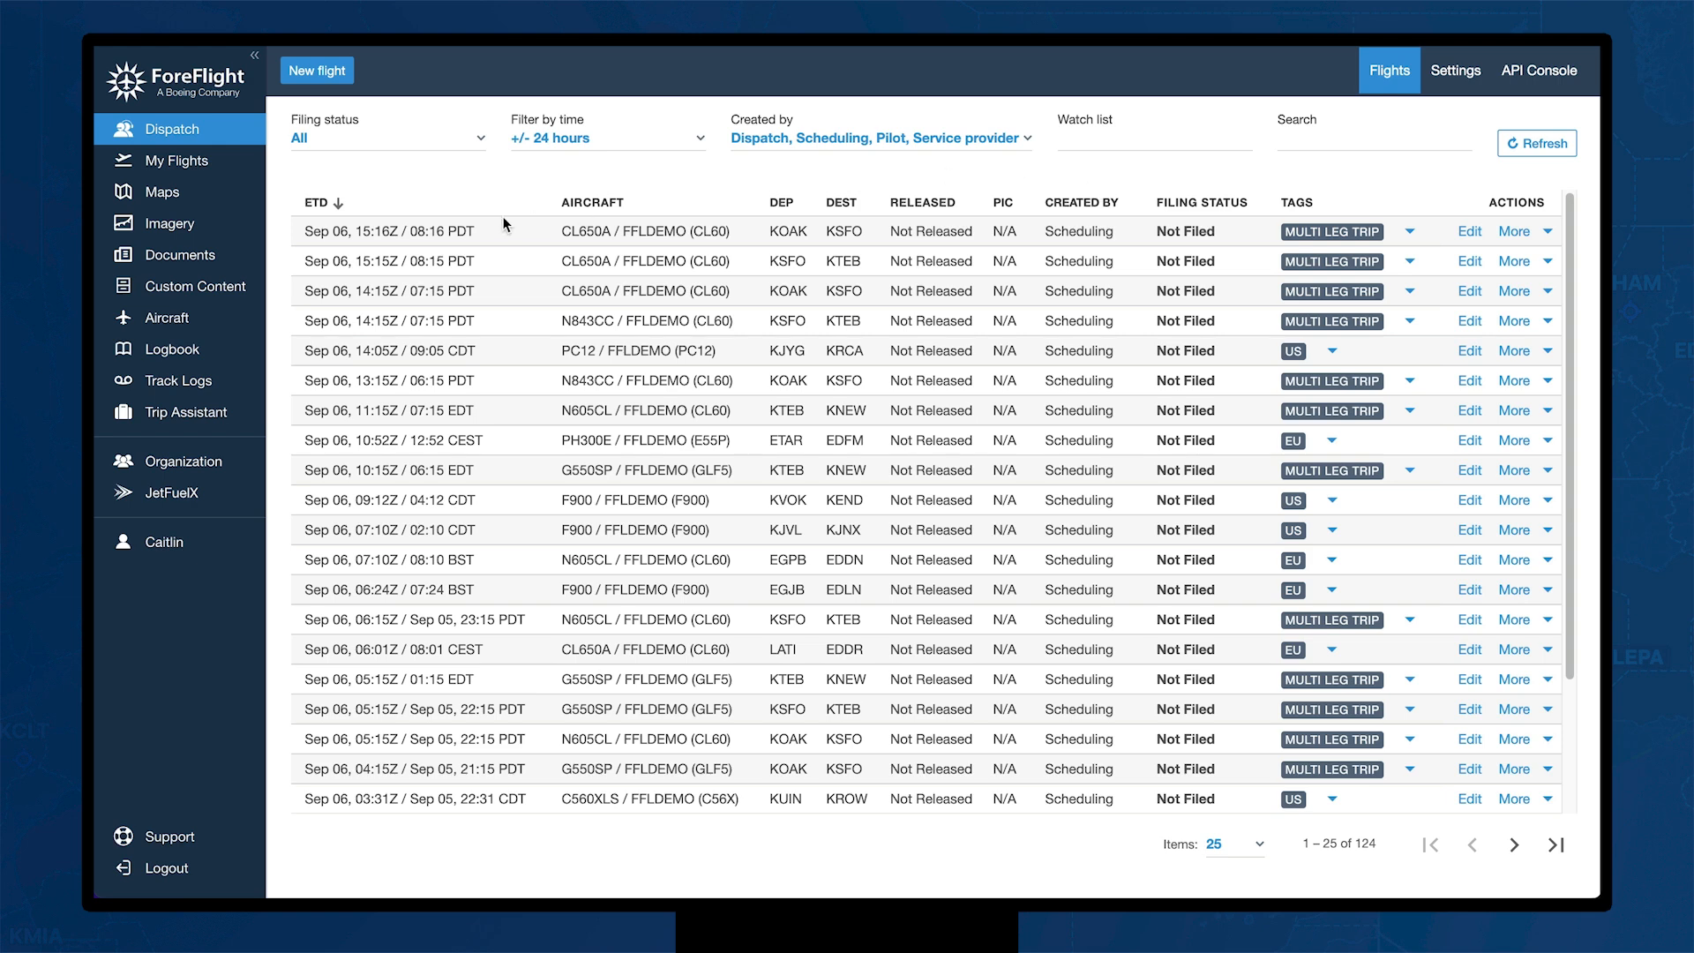
{"action": "left_click", "coordinate": [477, 146]}
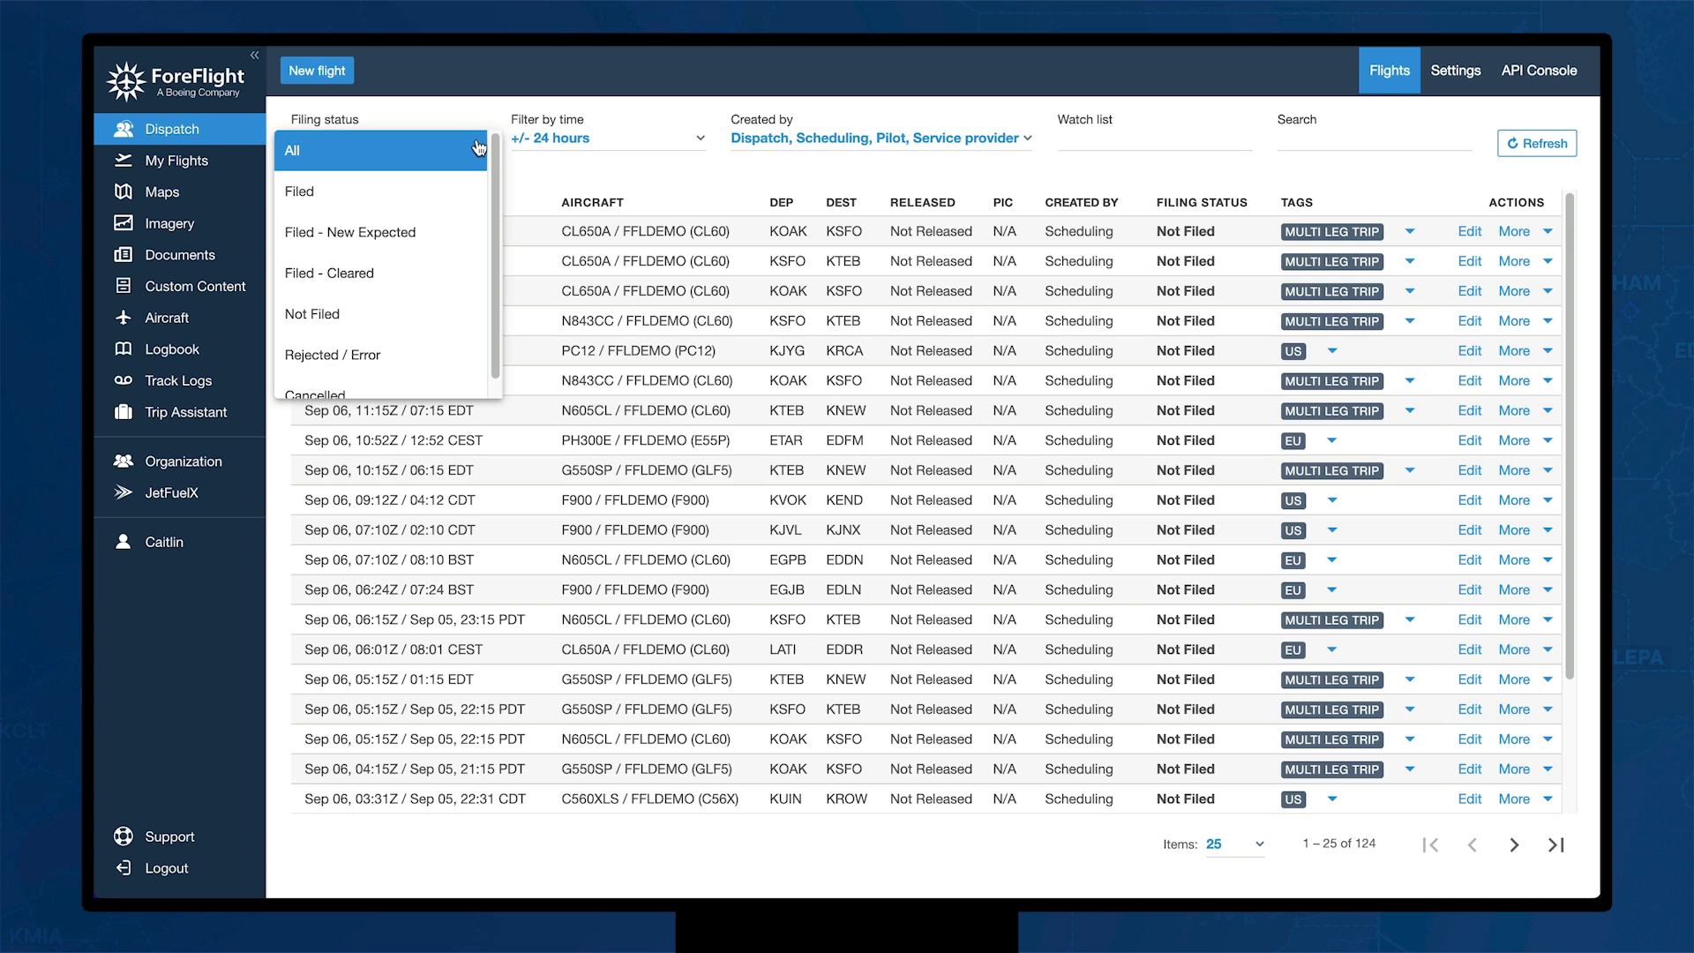
{"action": "left_click", "coordinate": [688, 150]}
{"action": "left_click", "coordinate": [701, 149]}
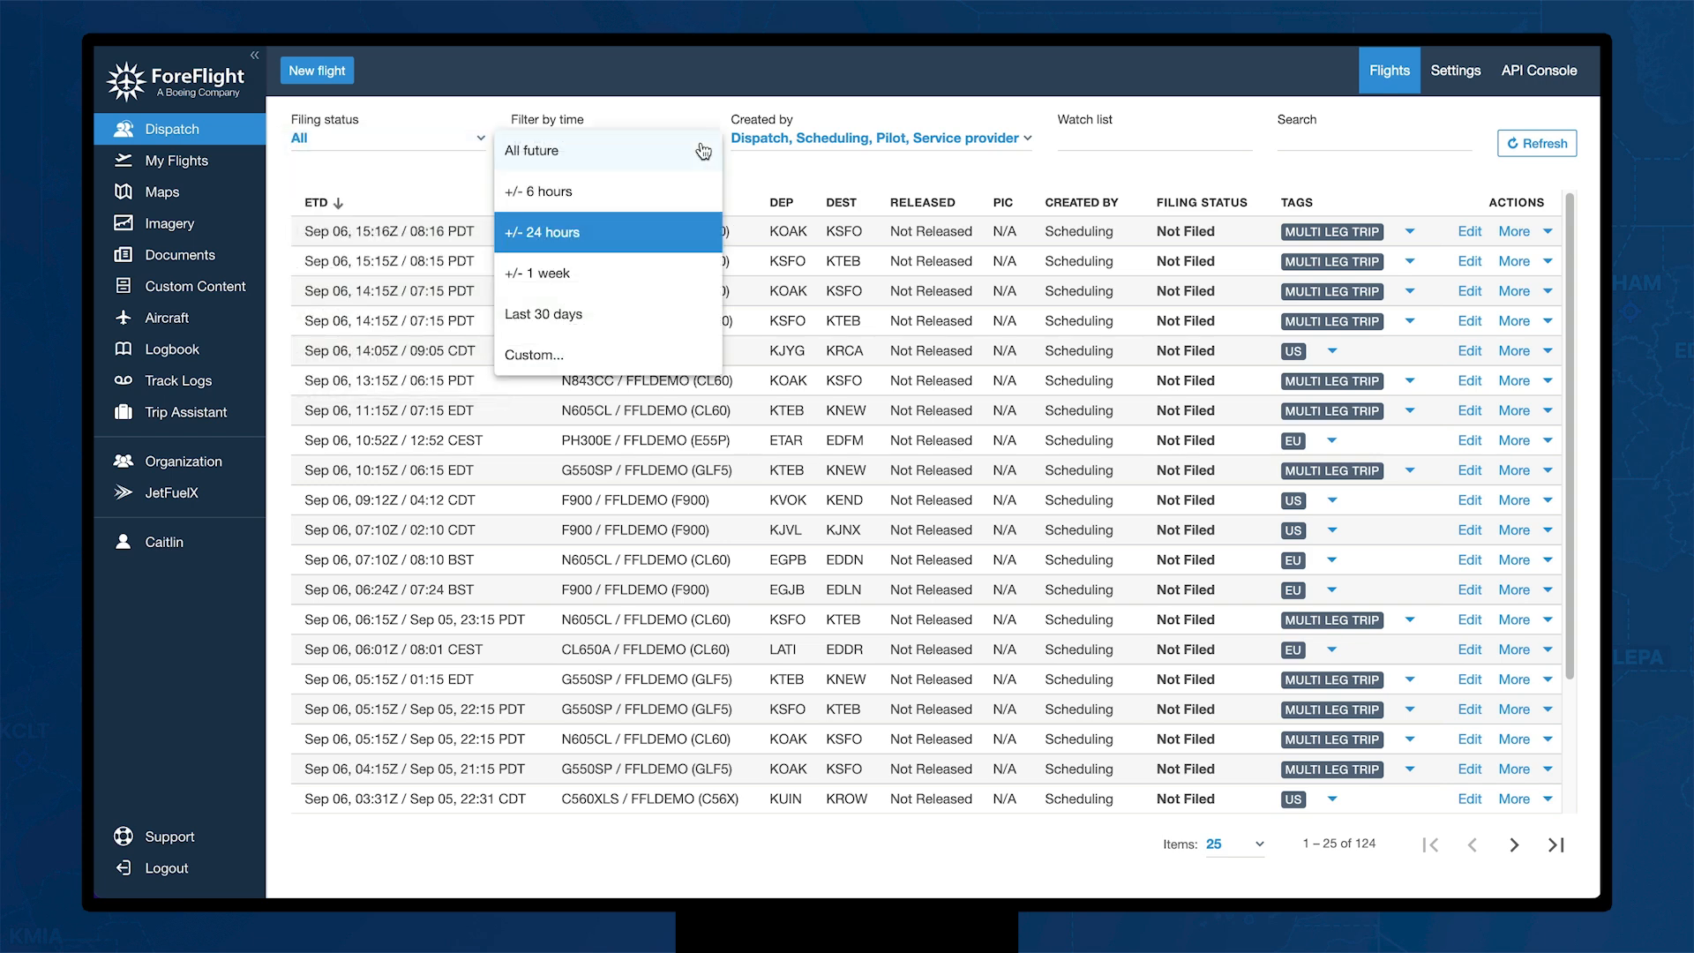
{"action": "left_click", "coordinate": [1027, 139]}
{"action": "left_click", "coordinate": [1026, 141]}
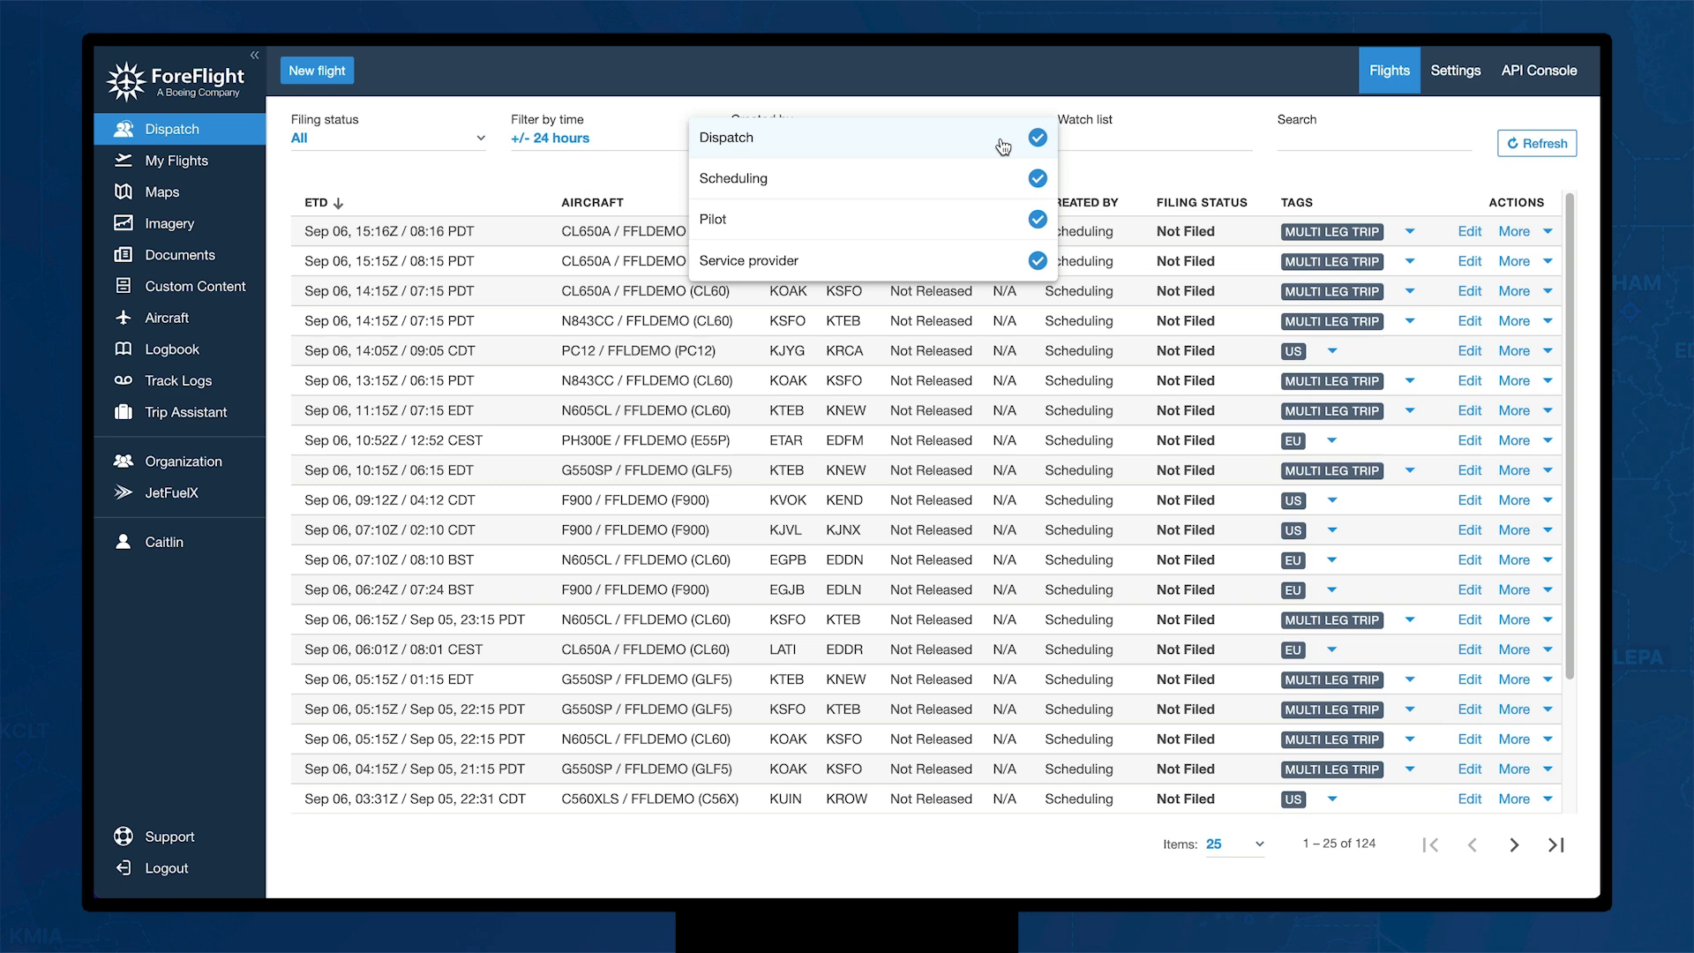
{"action": "left_click", "coordinate": [1150, 135]}
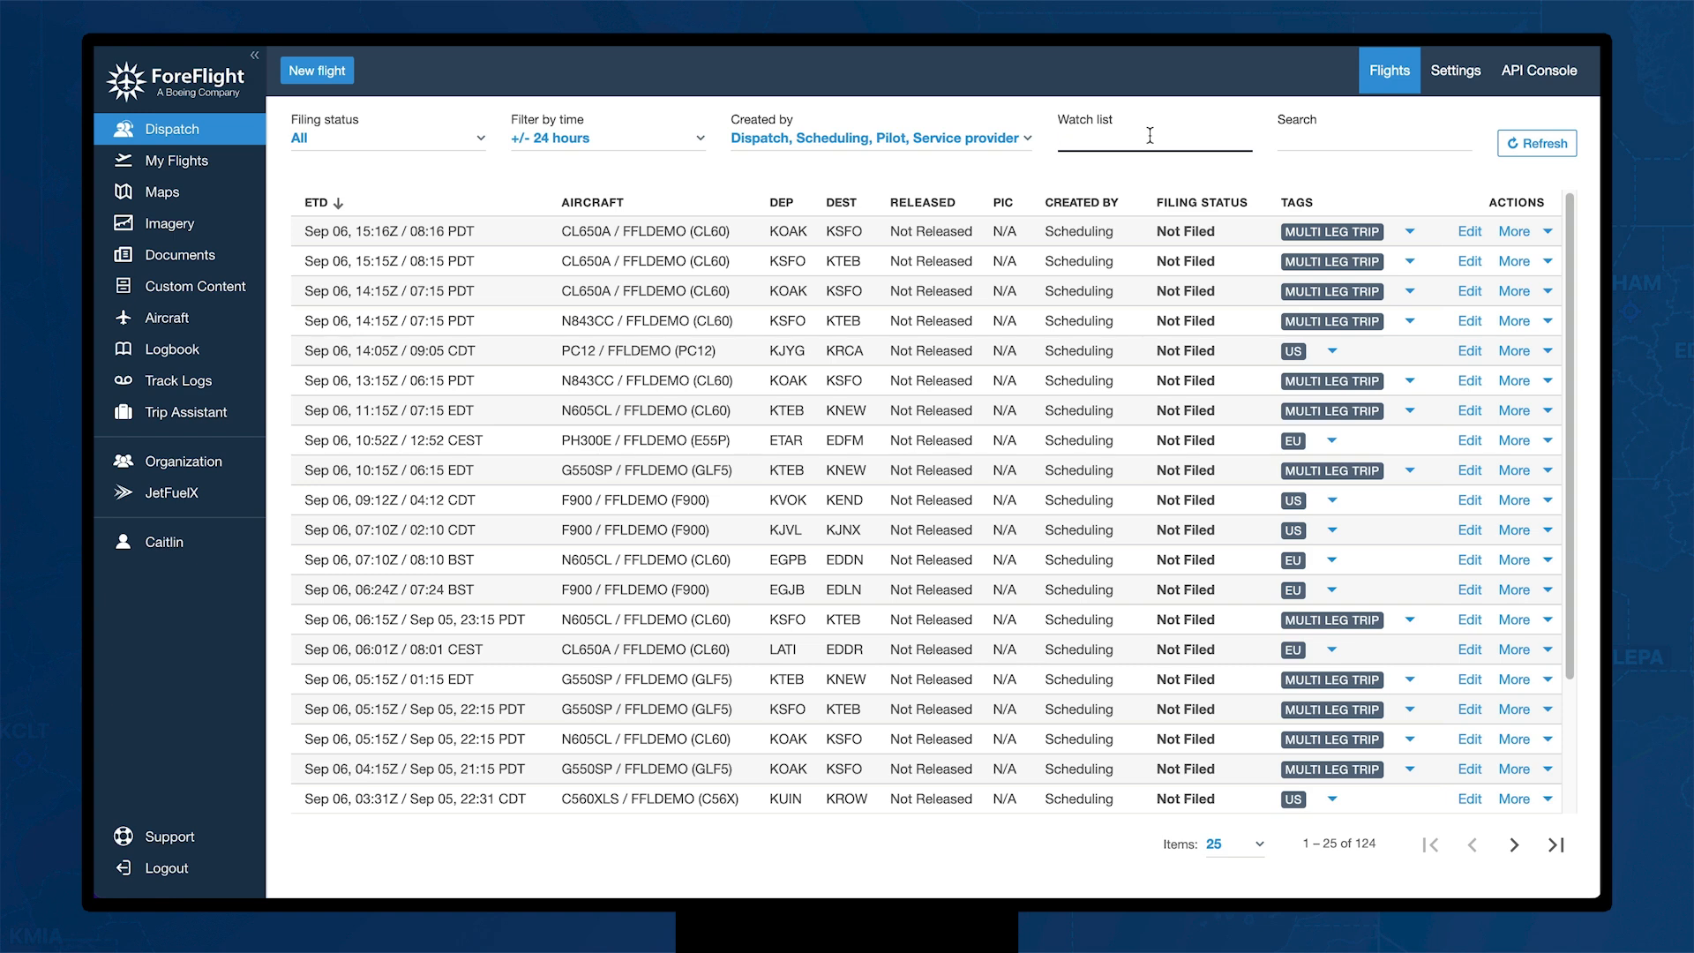
Step: Add KTEB to the watch list and search for N605CL, leaving six flights listed
{"action": "type", "text": "KTEB"}
{"action": "key", "text": "Return"}
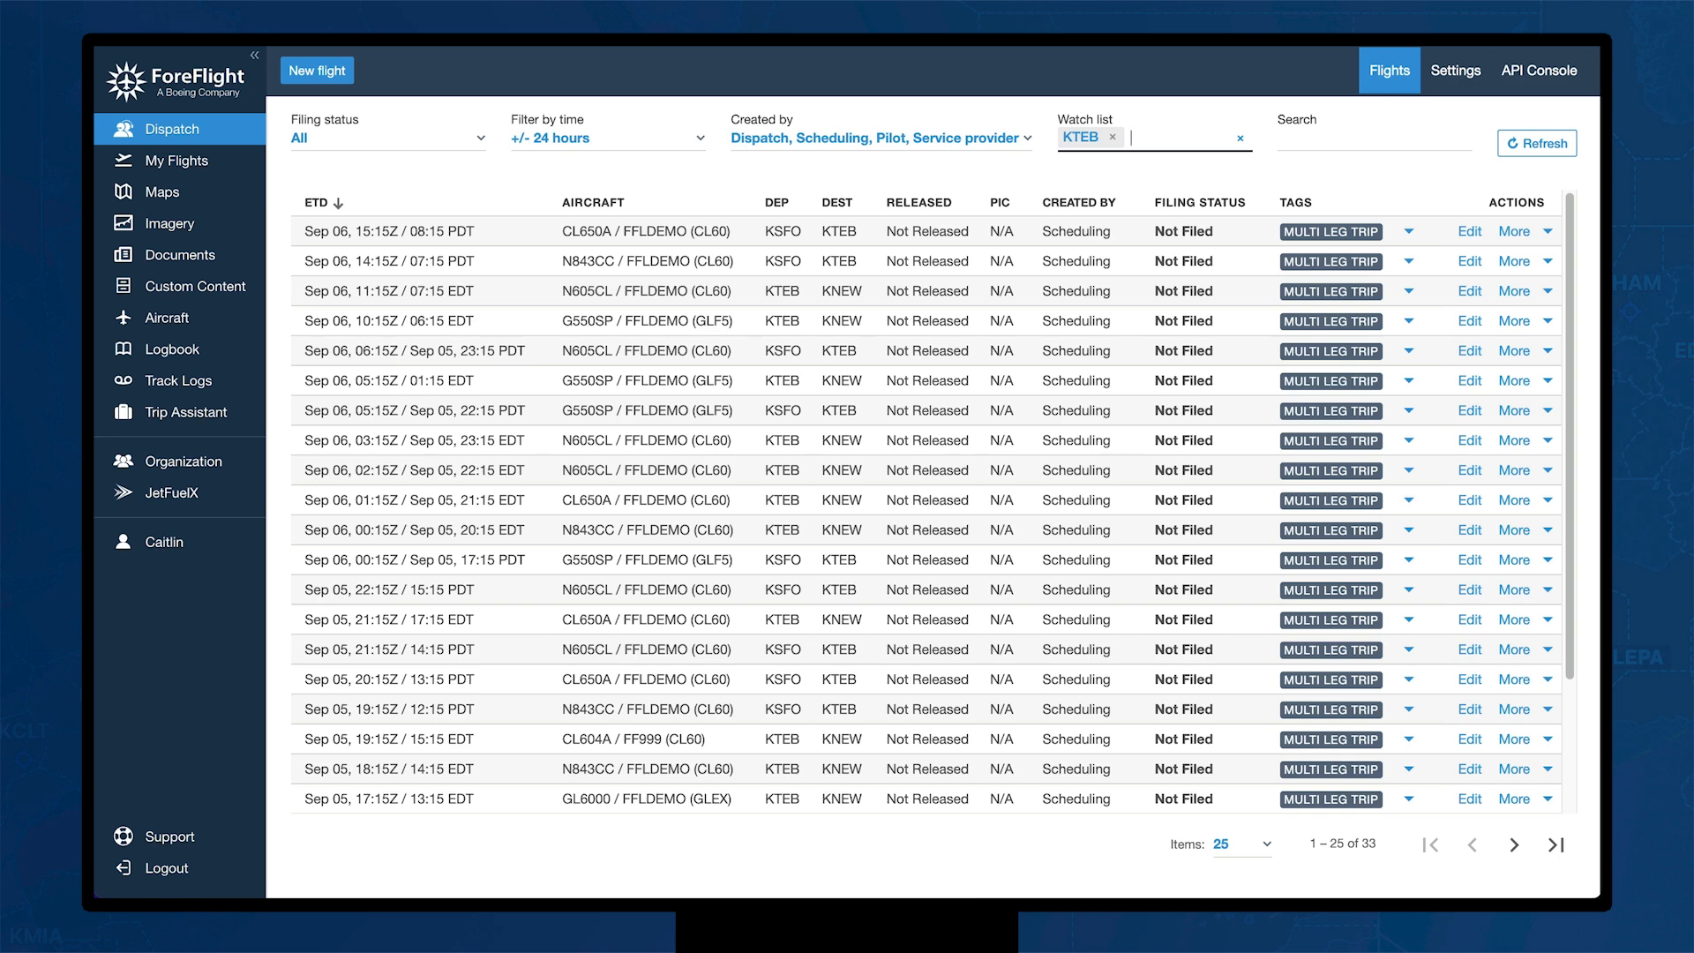
{"action": "left_click", "coordinate": [1336, 152]}
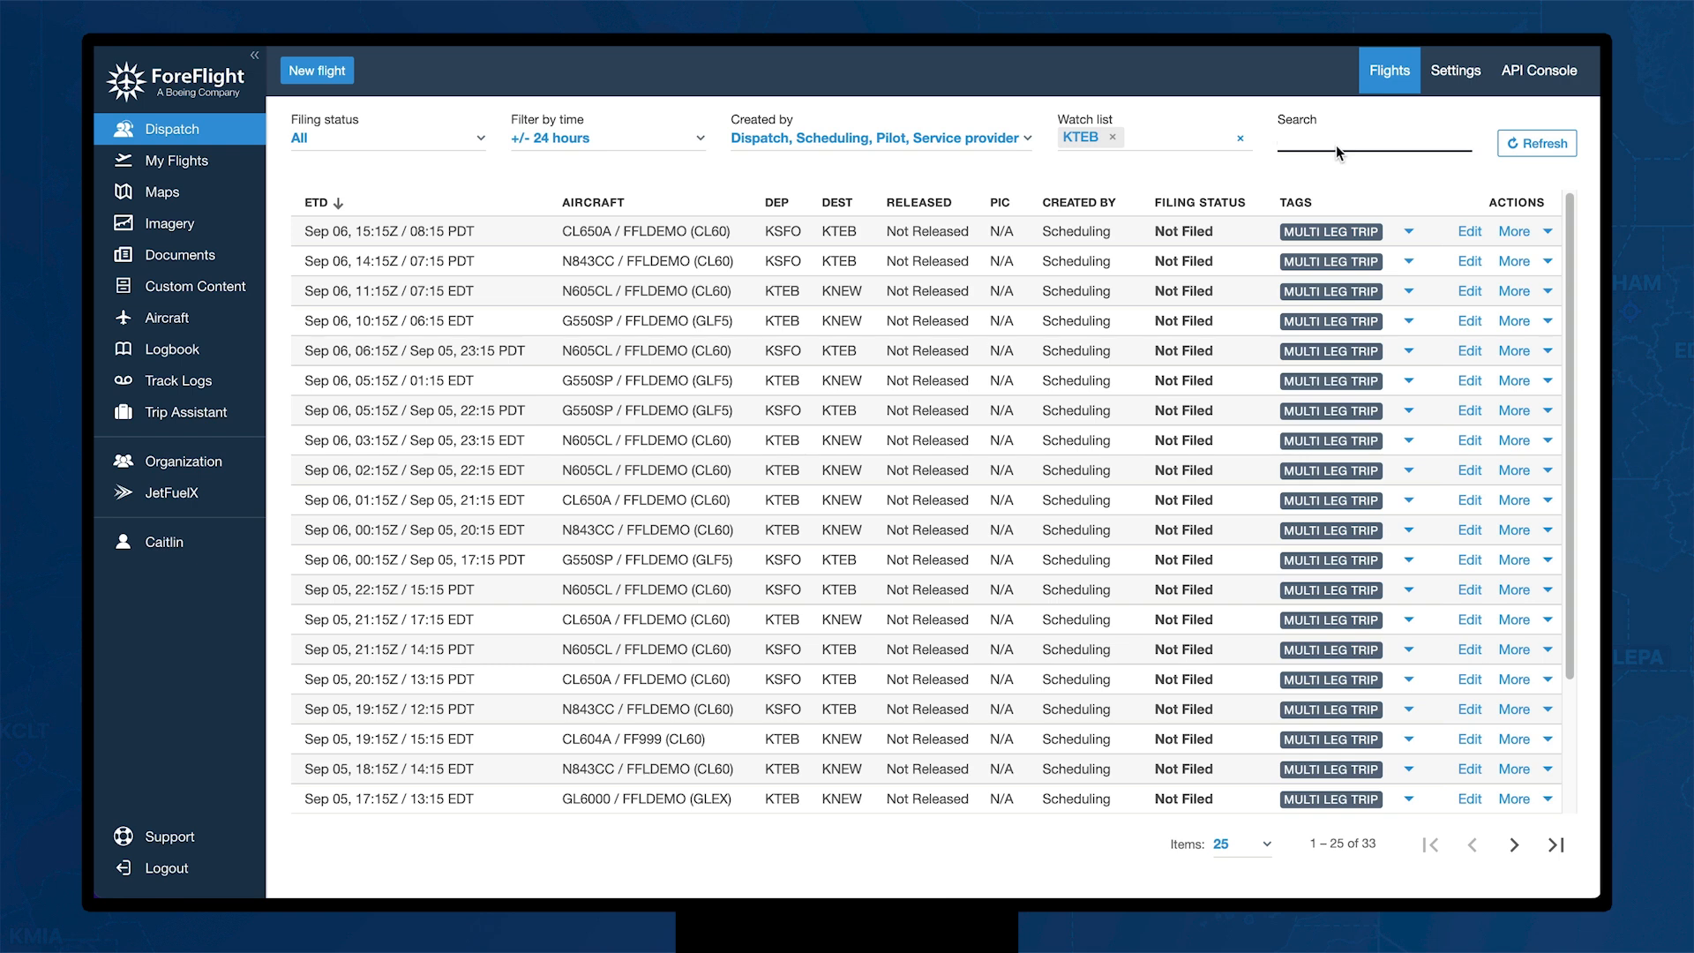
{"action": "type", "text": "N605CL"}
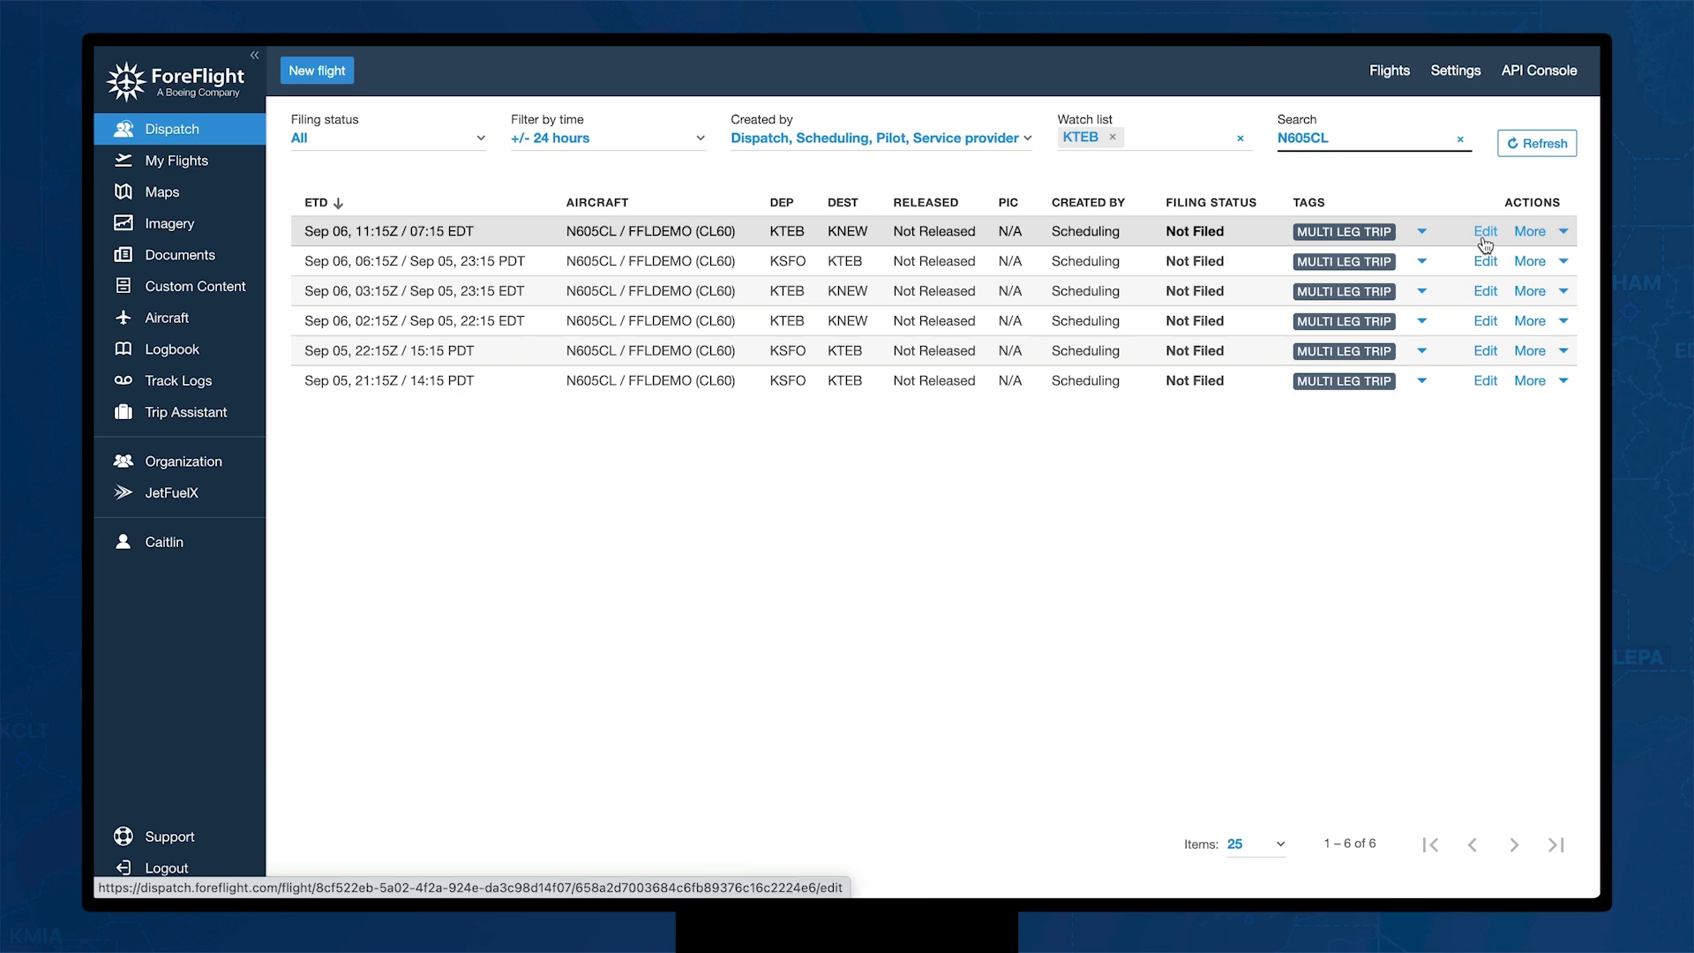
{"action": "left_click", "coordinate": [1565, 234]}
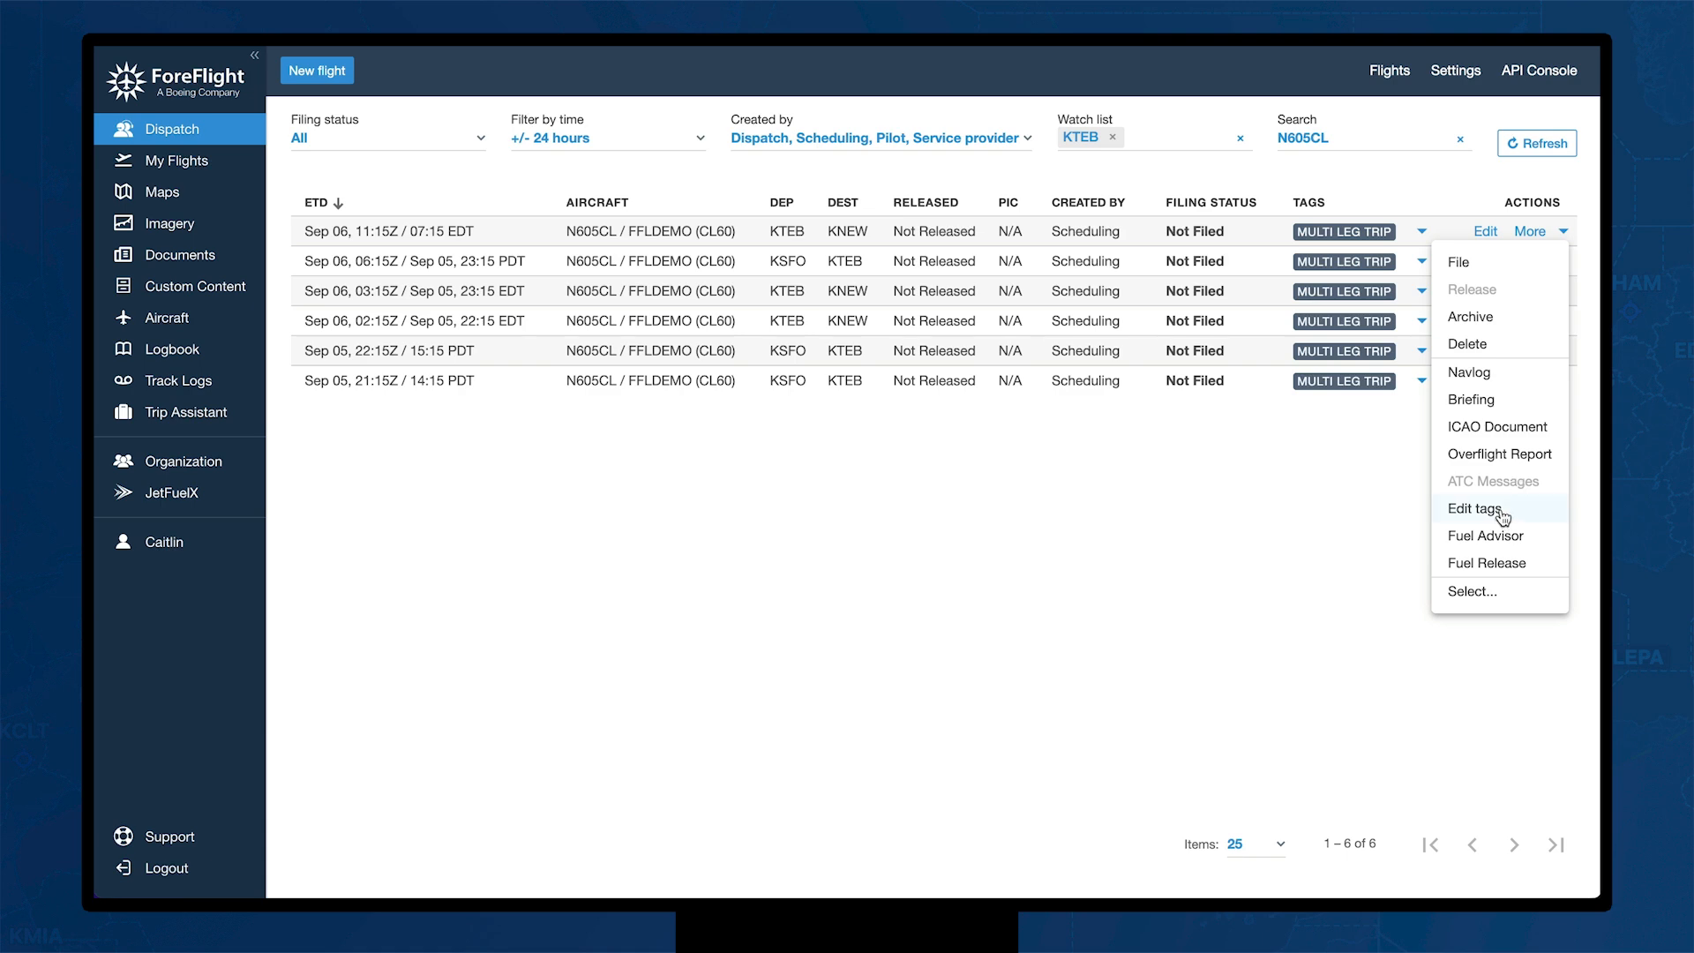
{"action": "left_click", "coordinate": [1370, 180]}
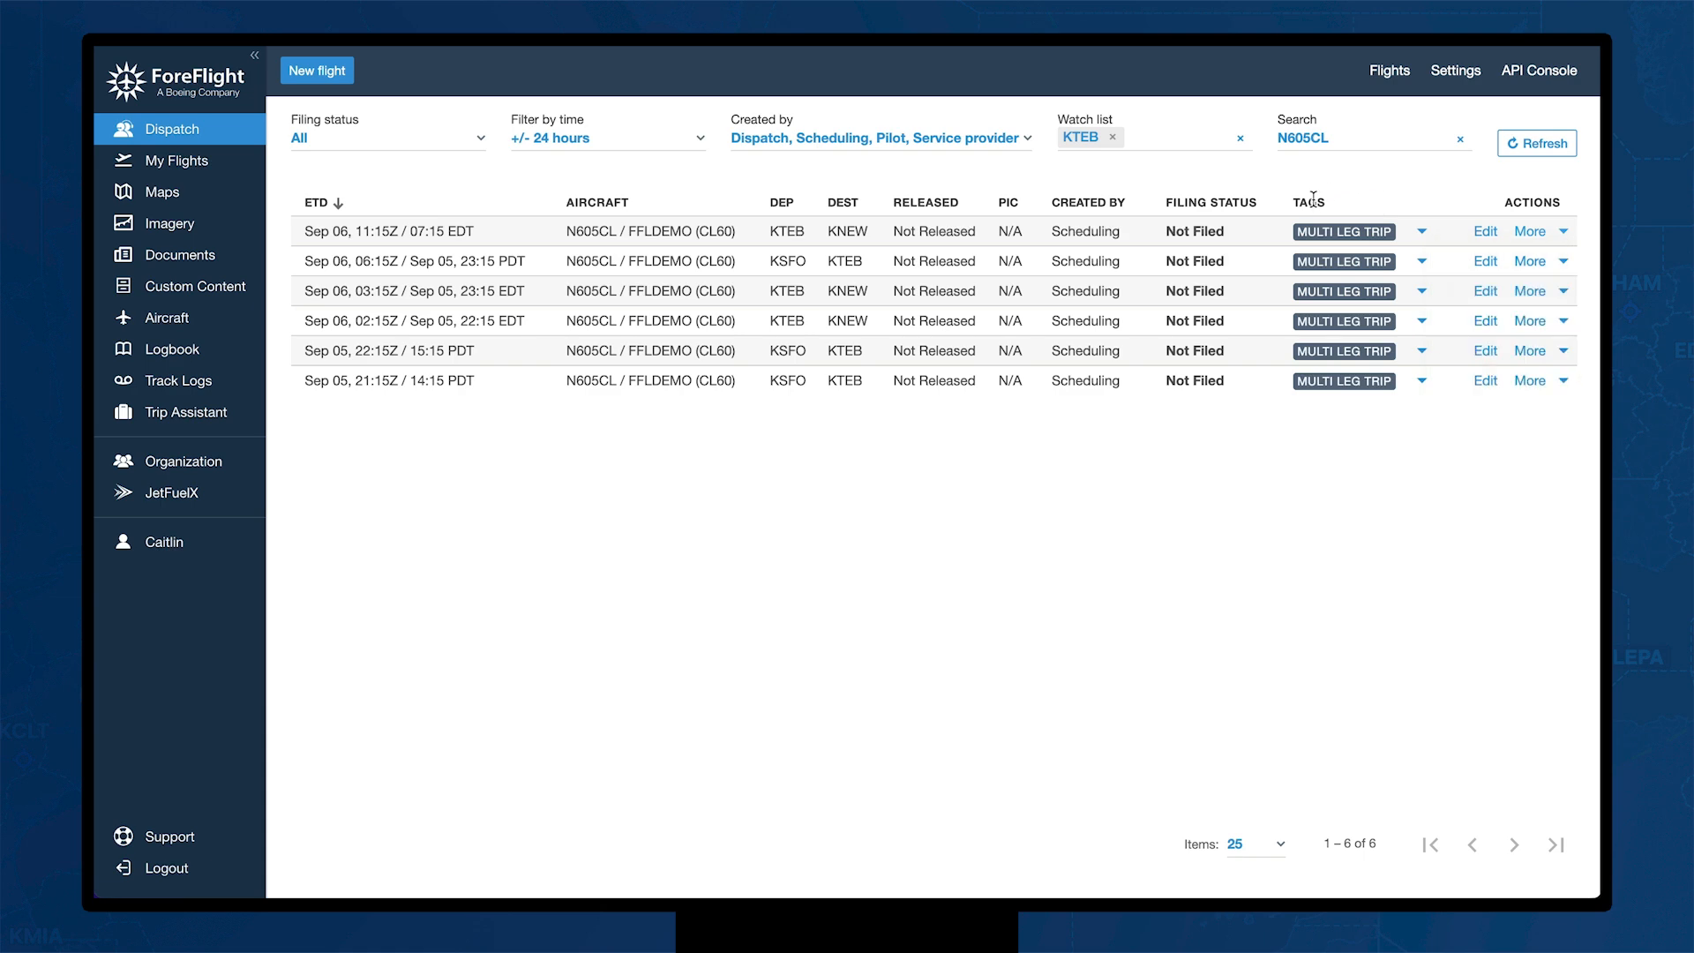
{"action": "left_click", "coordinate": [1422, 232]}
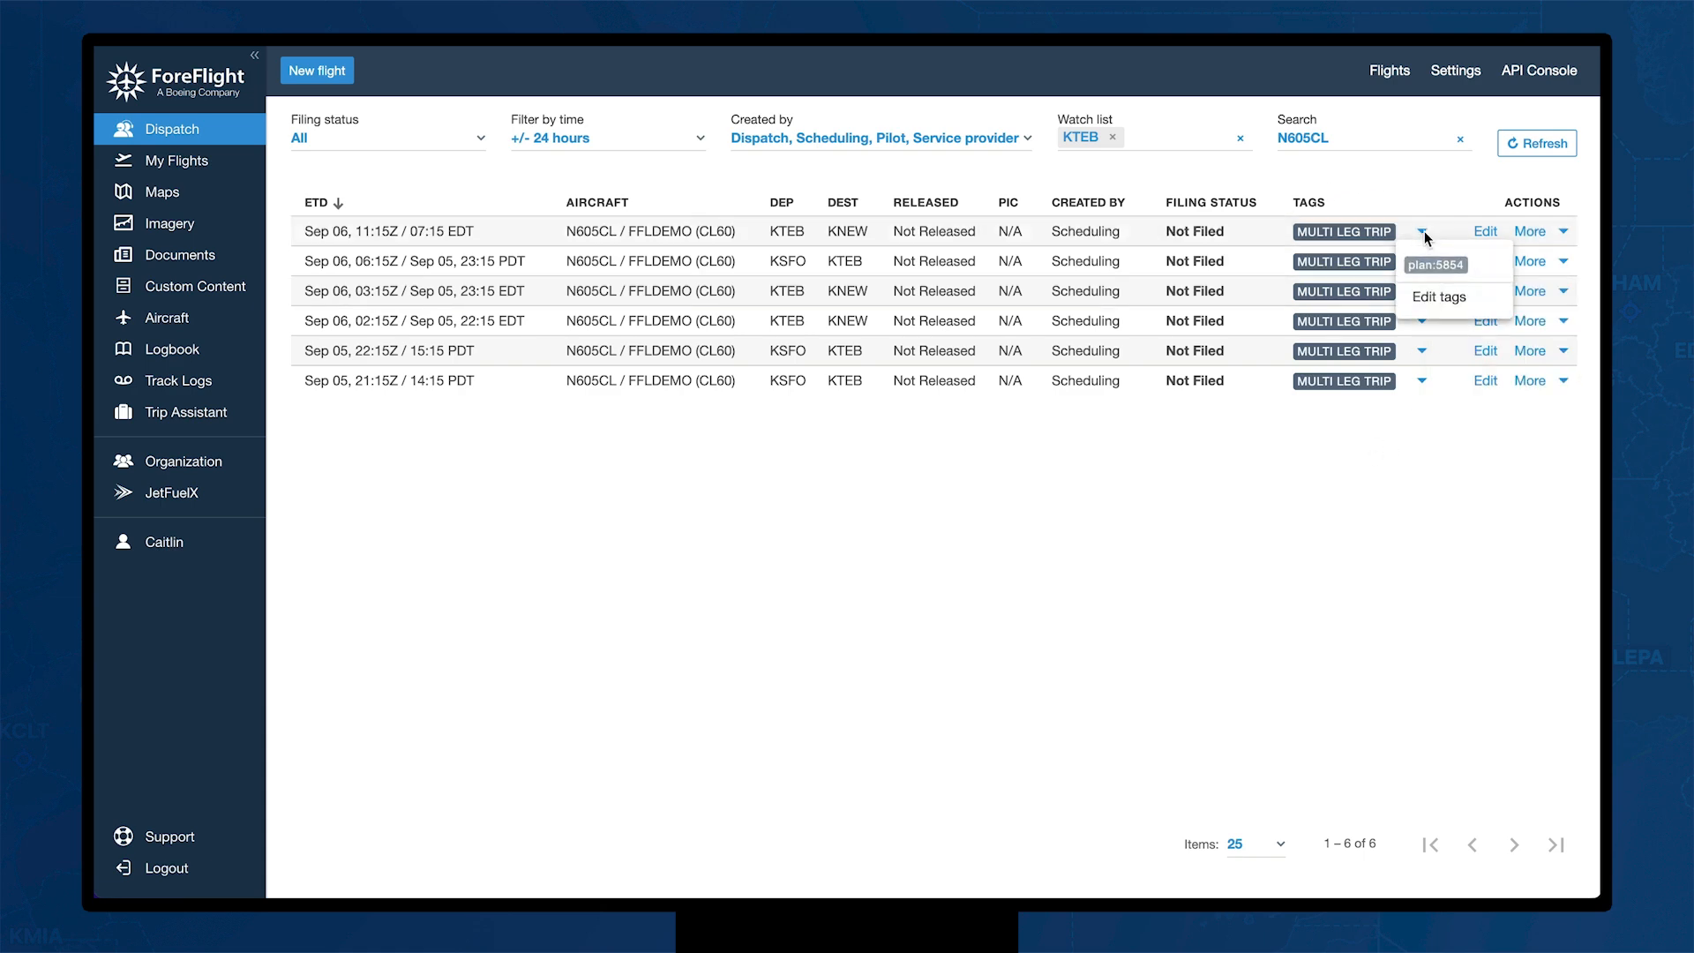
{"action": "left_click", "coordinate": [1422, 298]}
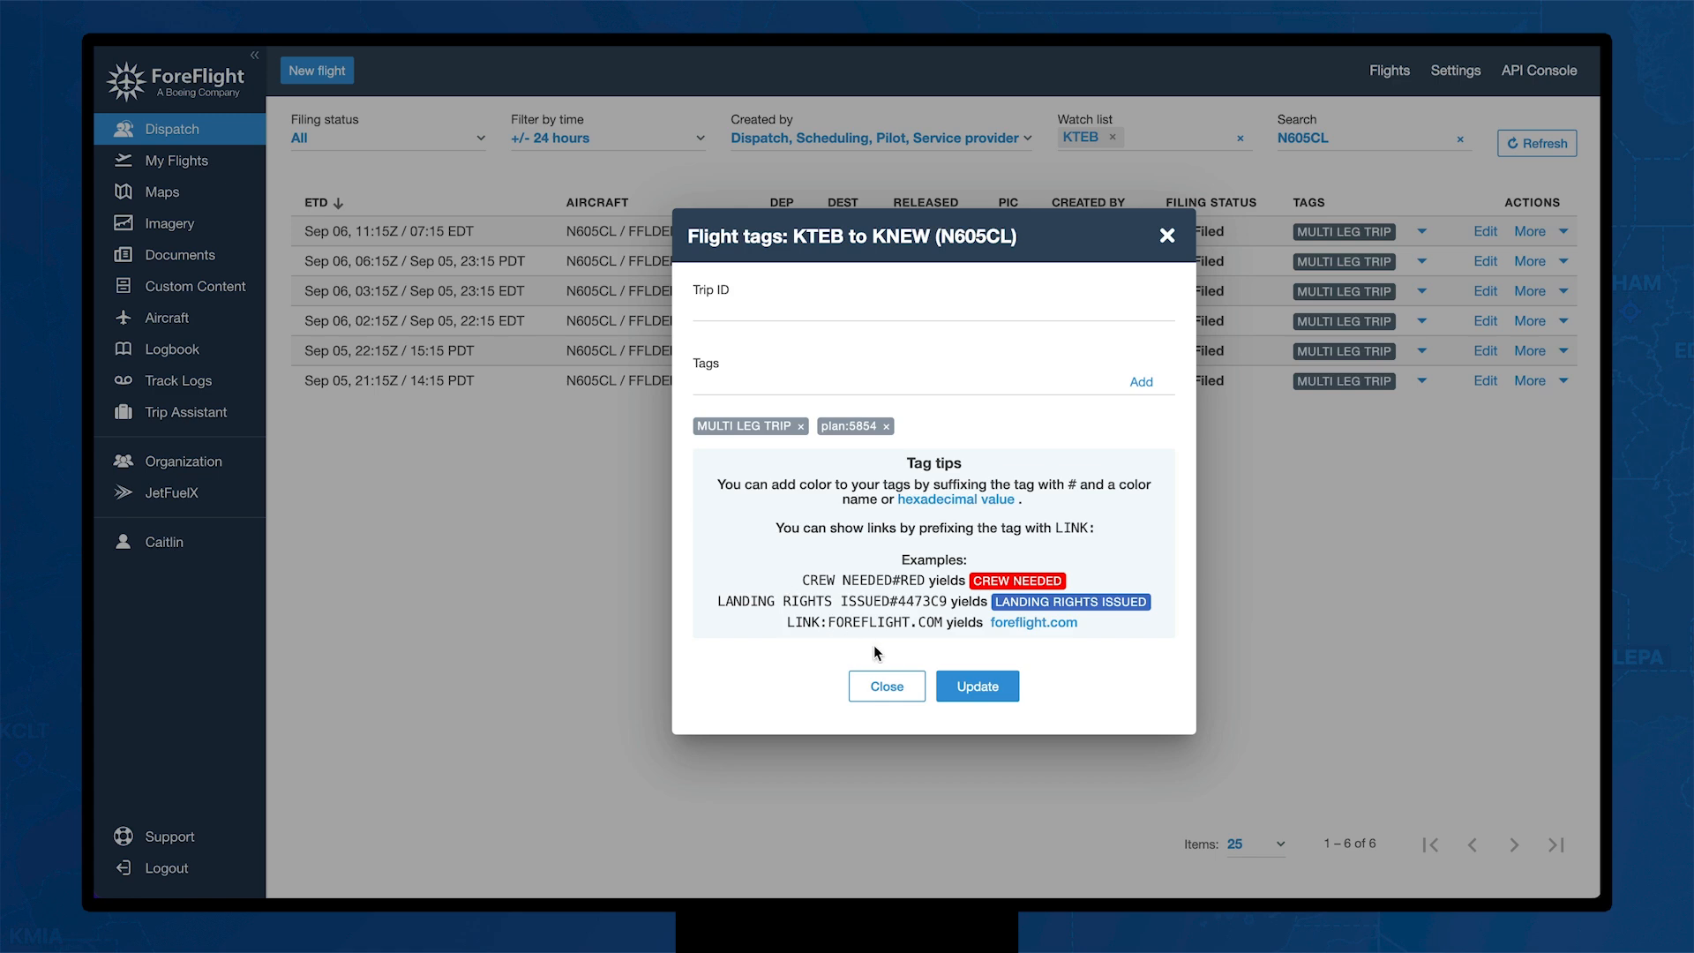
{"action": "left_click", "coordinate": [882, 686]}
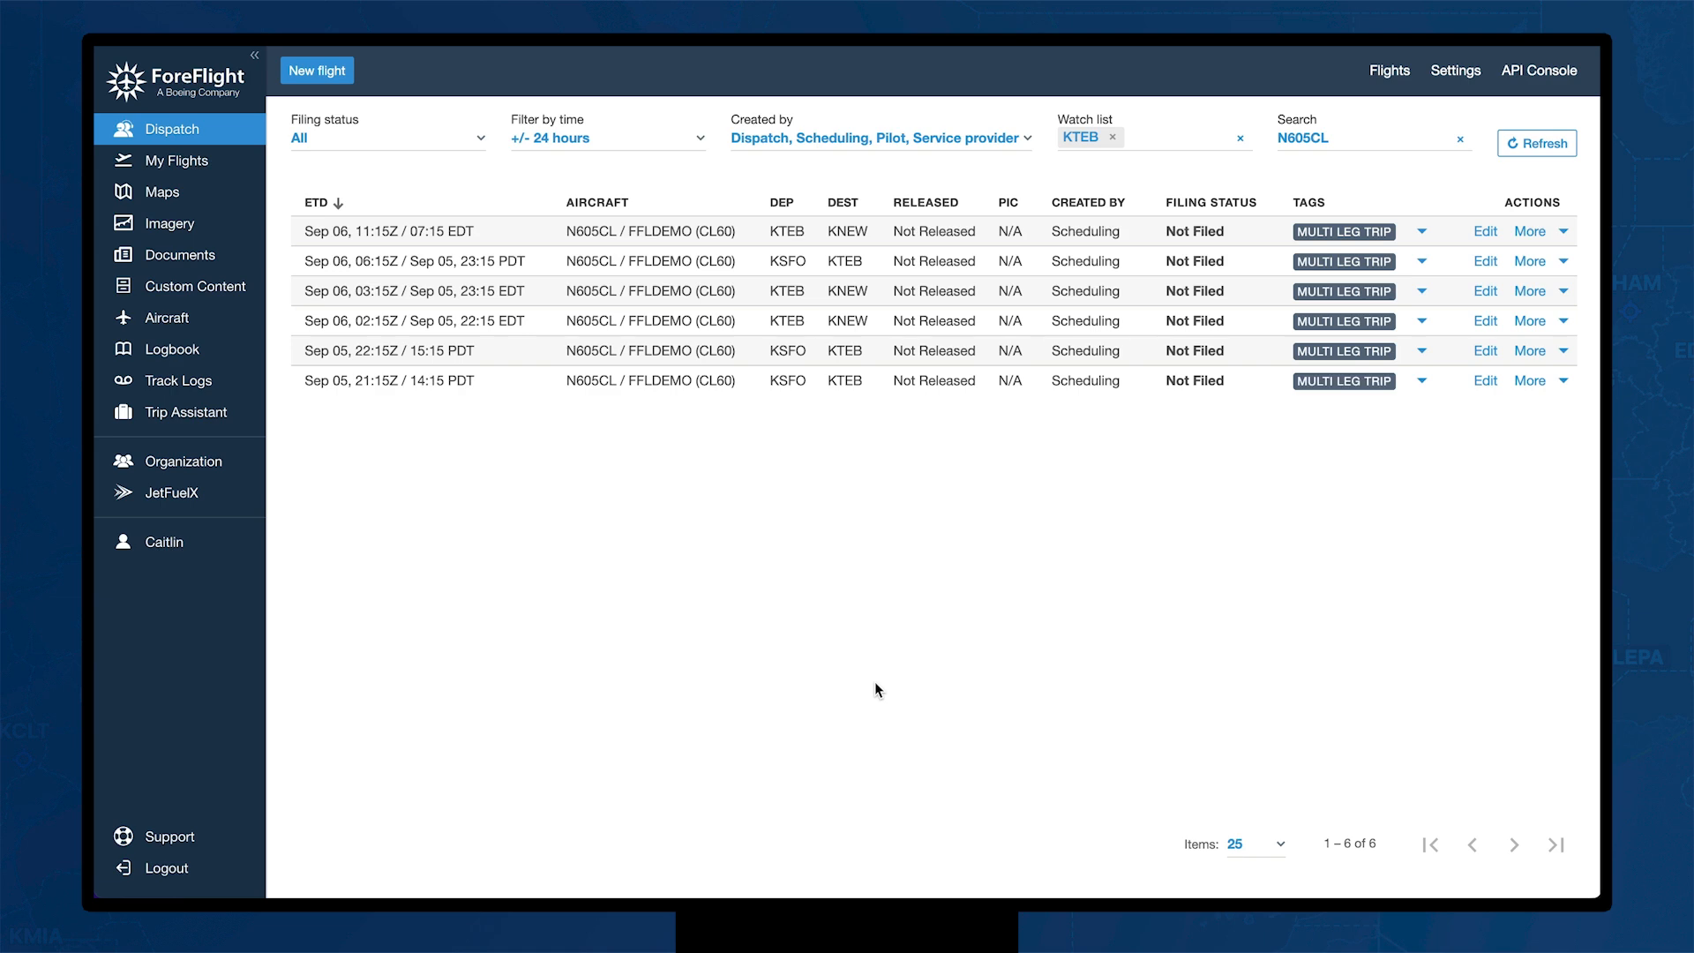
Step: Create a new CL650A Challenger 650 flight from KIAD to EKCH Kastrup
{"action": "left_click", "coordinate": [315, 75]}
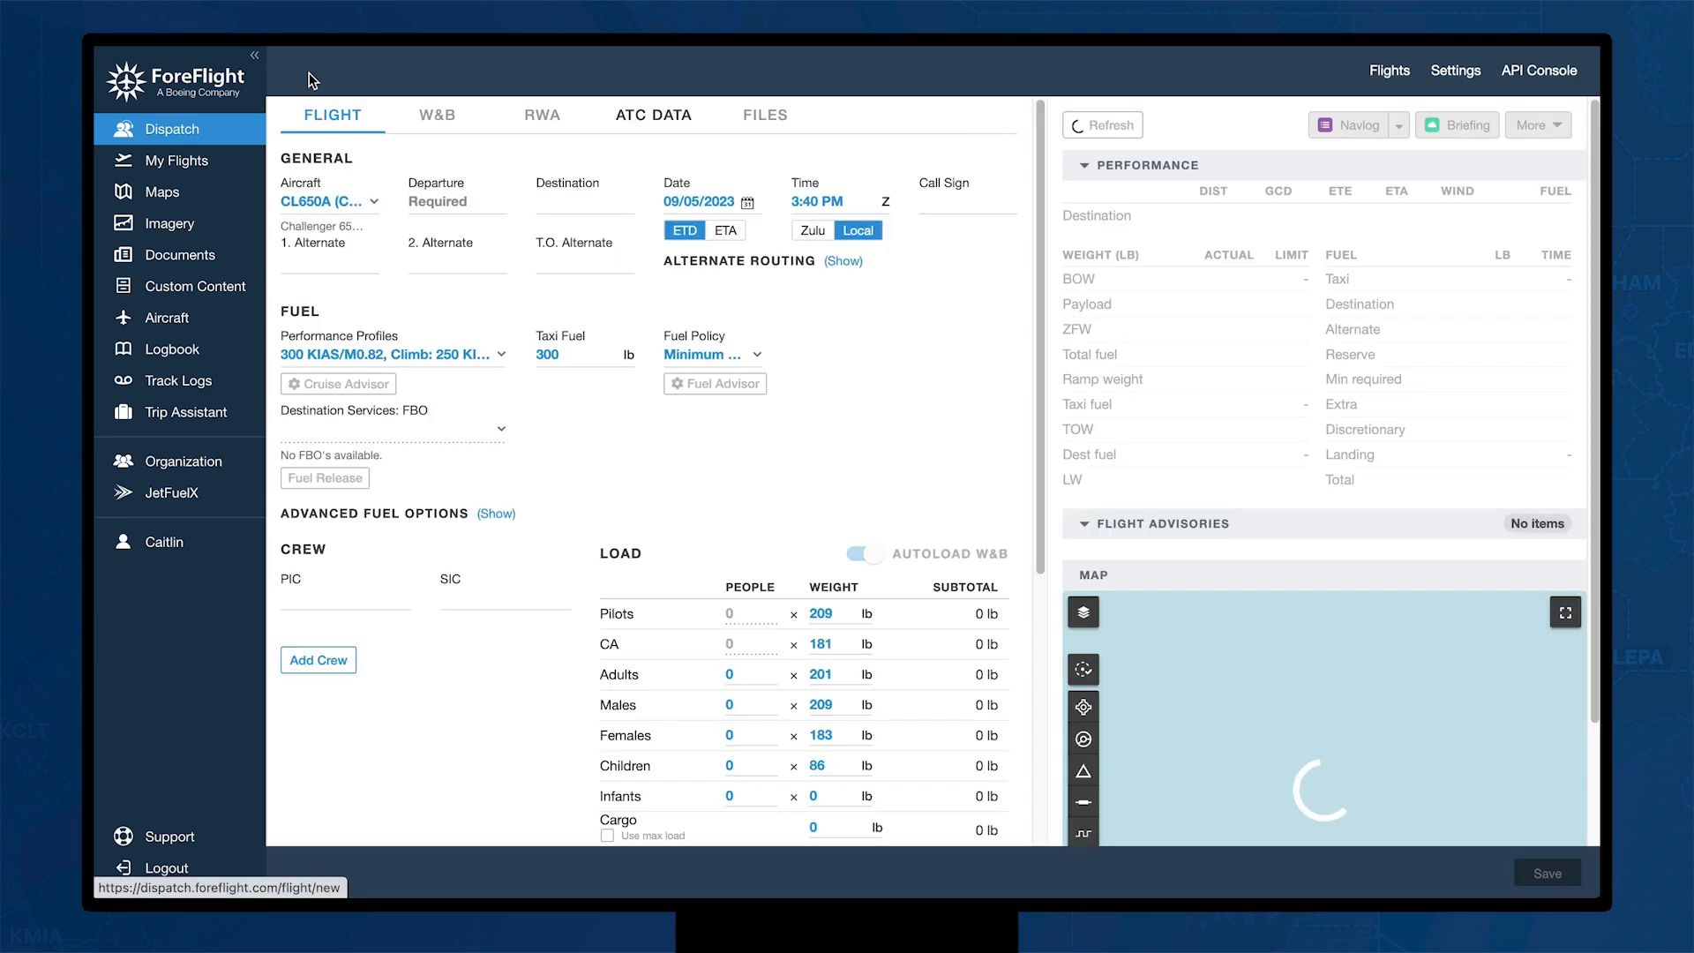
{"action": "left_click", "coordinate": [376, 204]}
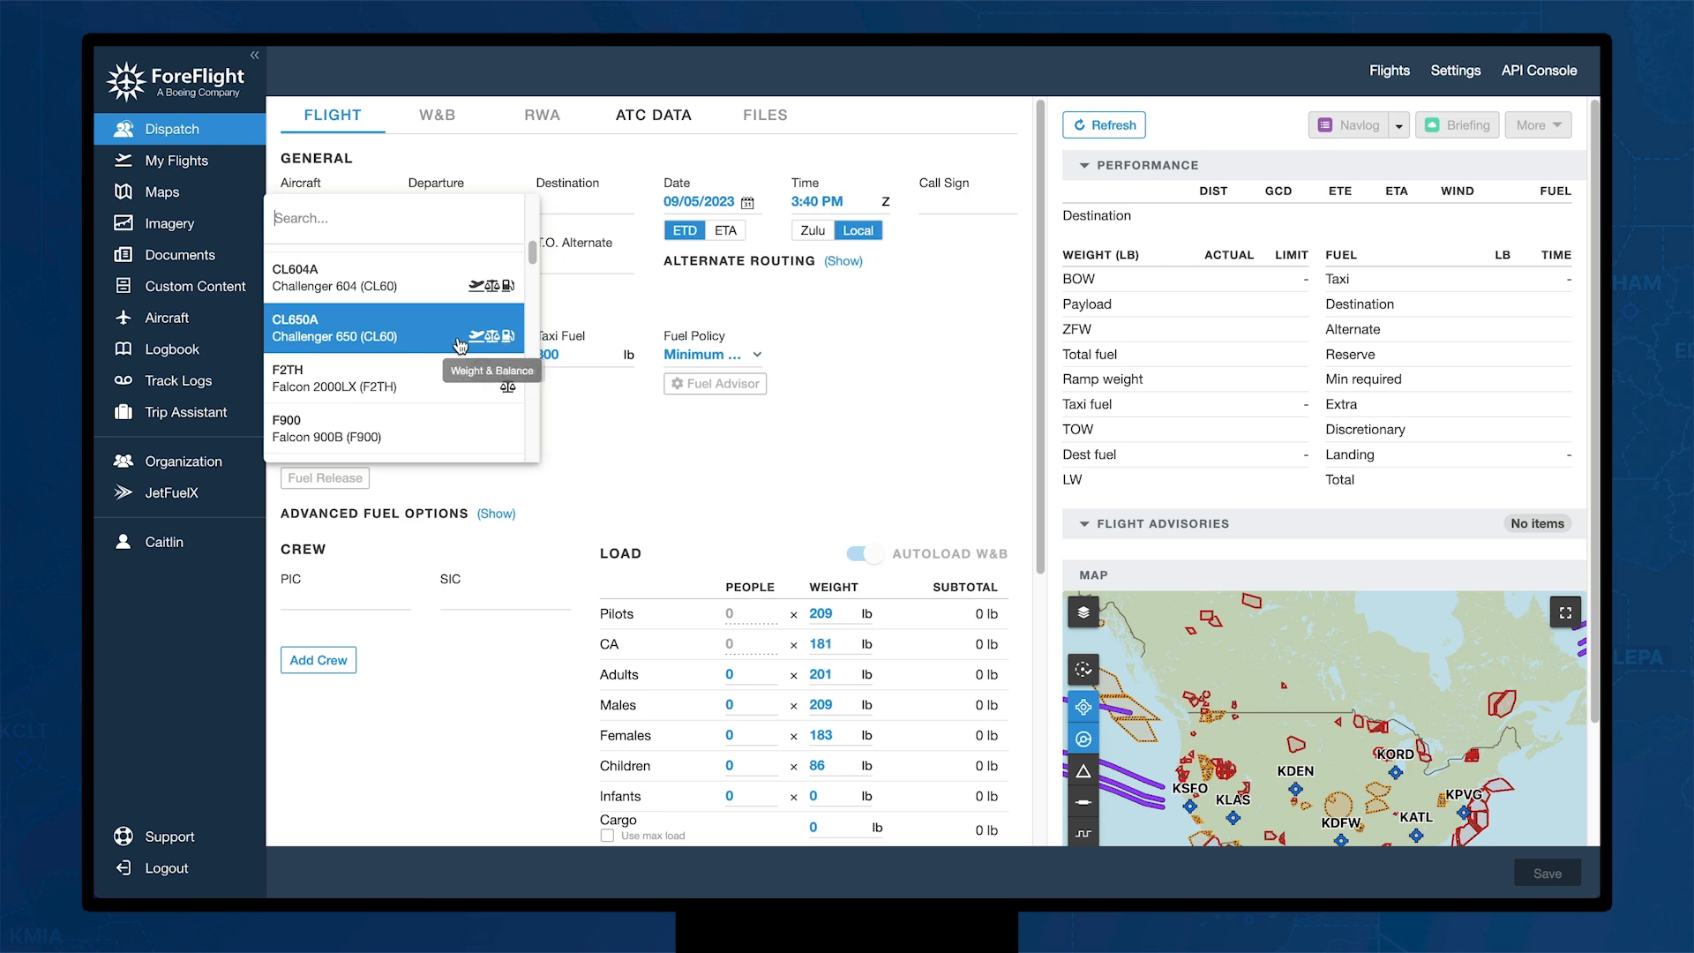
{"action": "left_click", "coordinate": [421, 338]}
{"action": "left_click", "coordinate": [468, 203]}
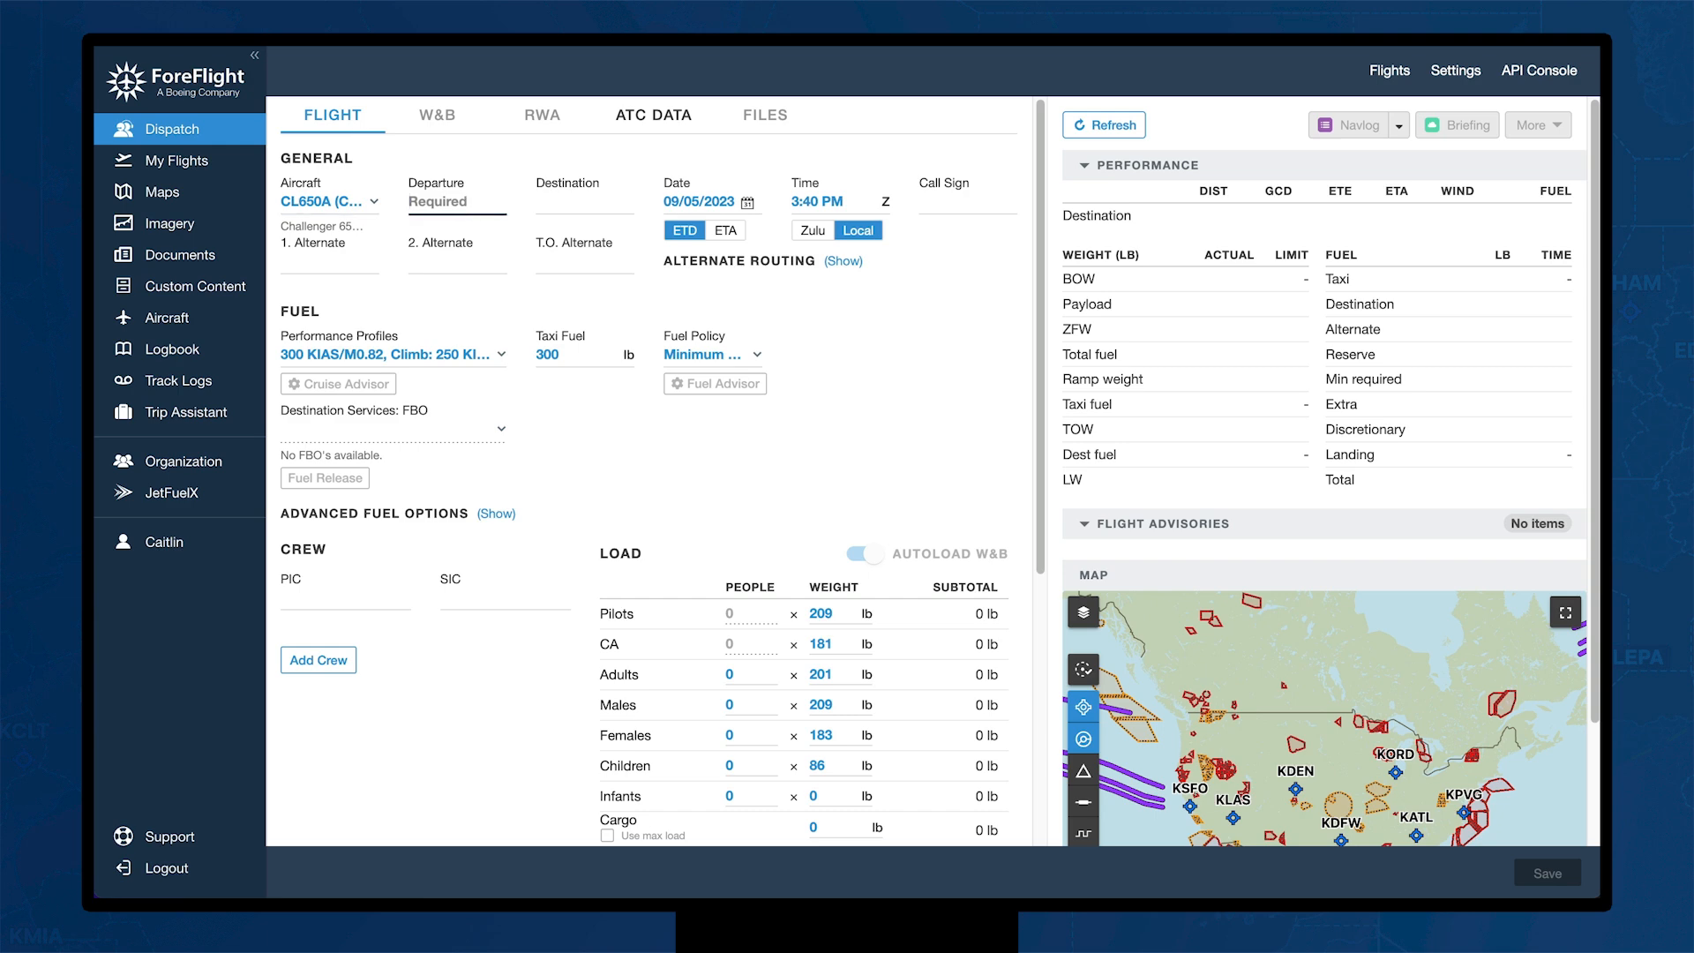
{"action": "type", "text": "KIAD"}
{"action": "key", "text": "Return"}
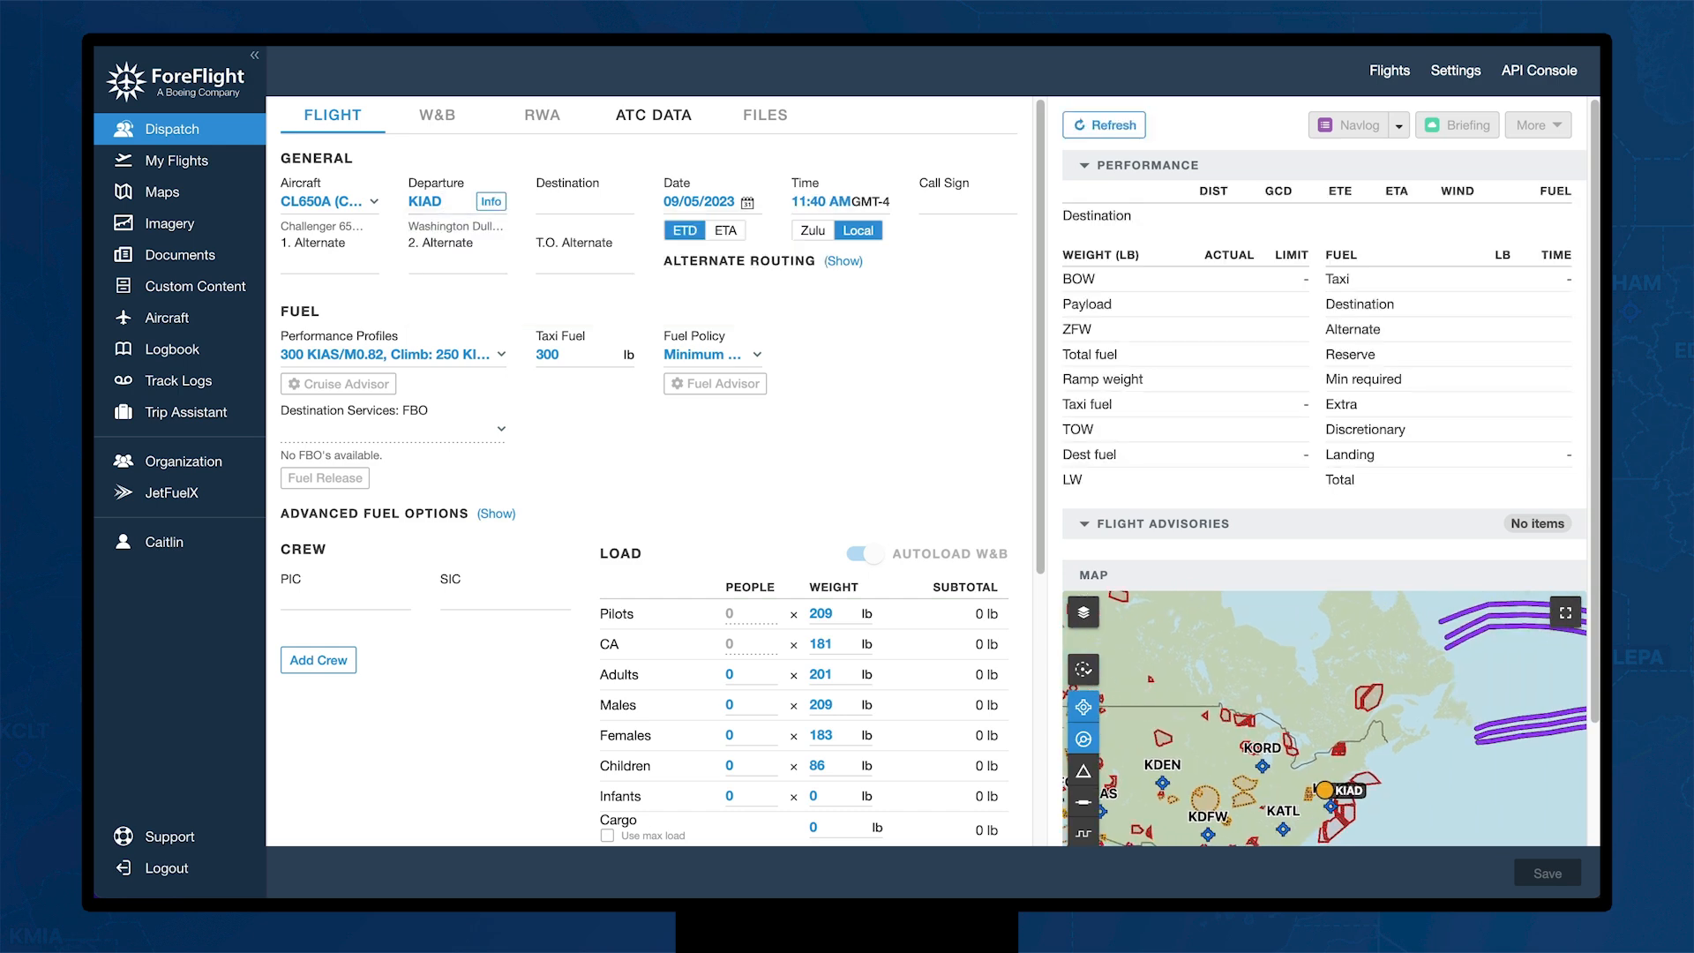
{"action": "left_click", "coordinate": [584, 202]}
{"action": "type", "text": "COPENHA"}
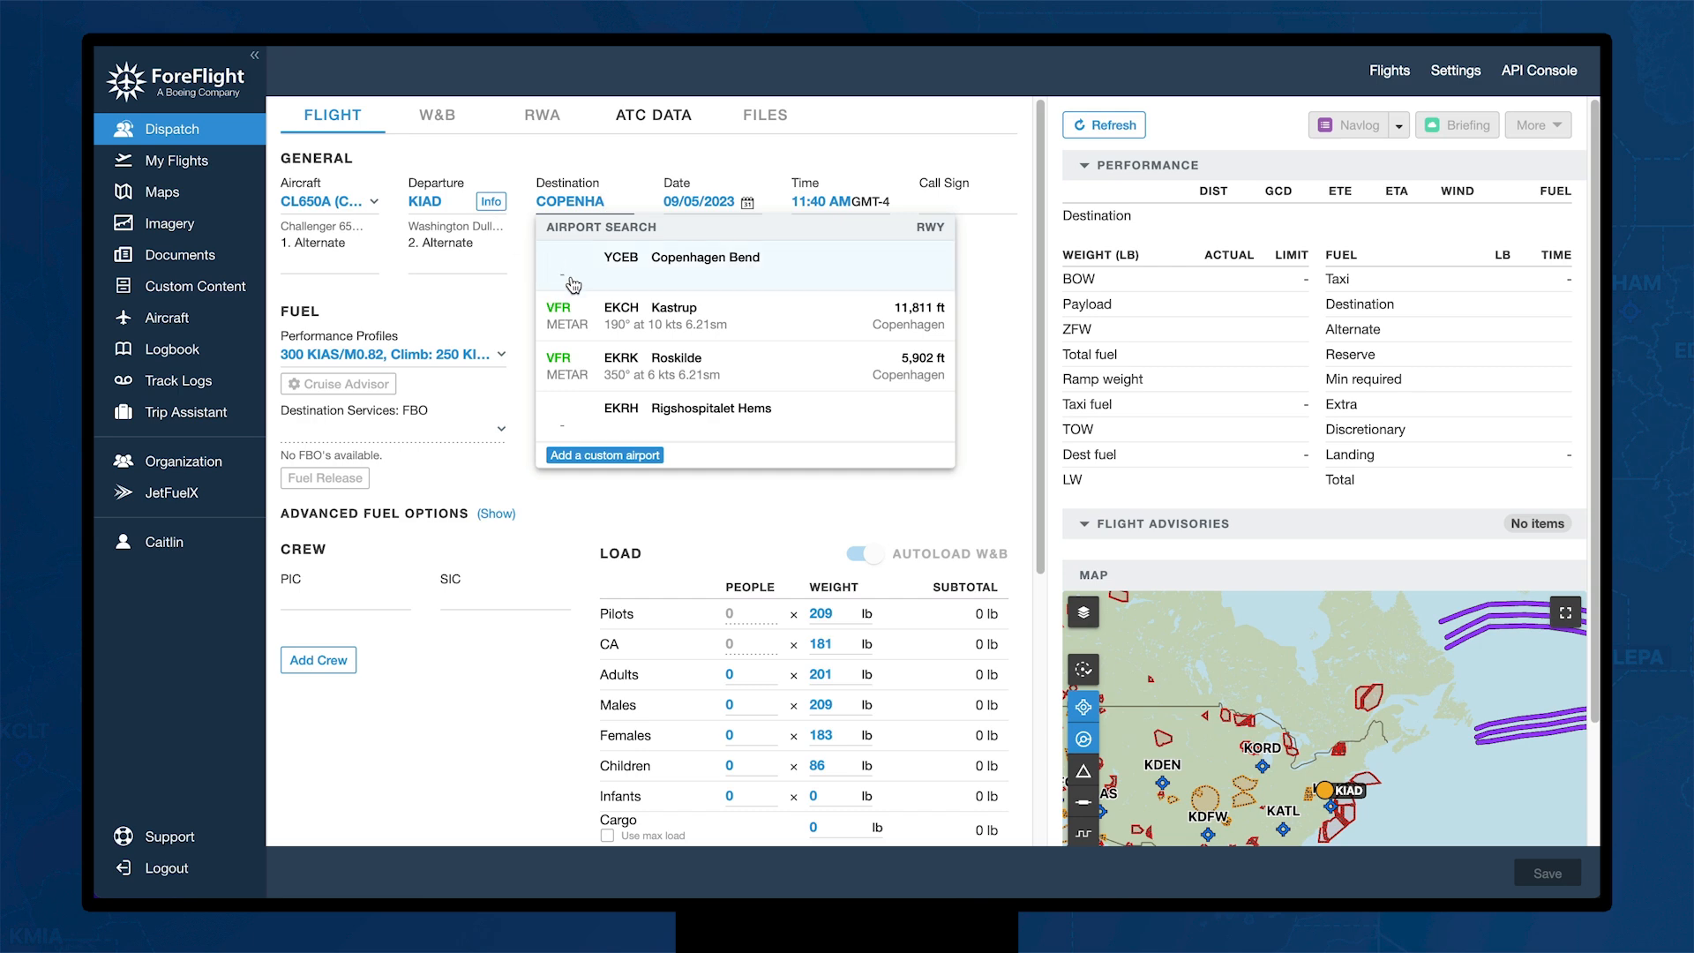
{"action": "left_click", "coordinate": [739, 320]}
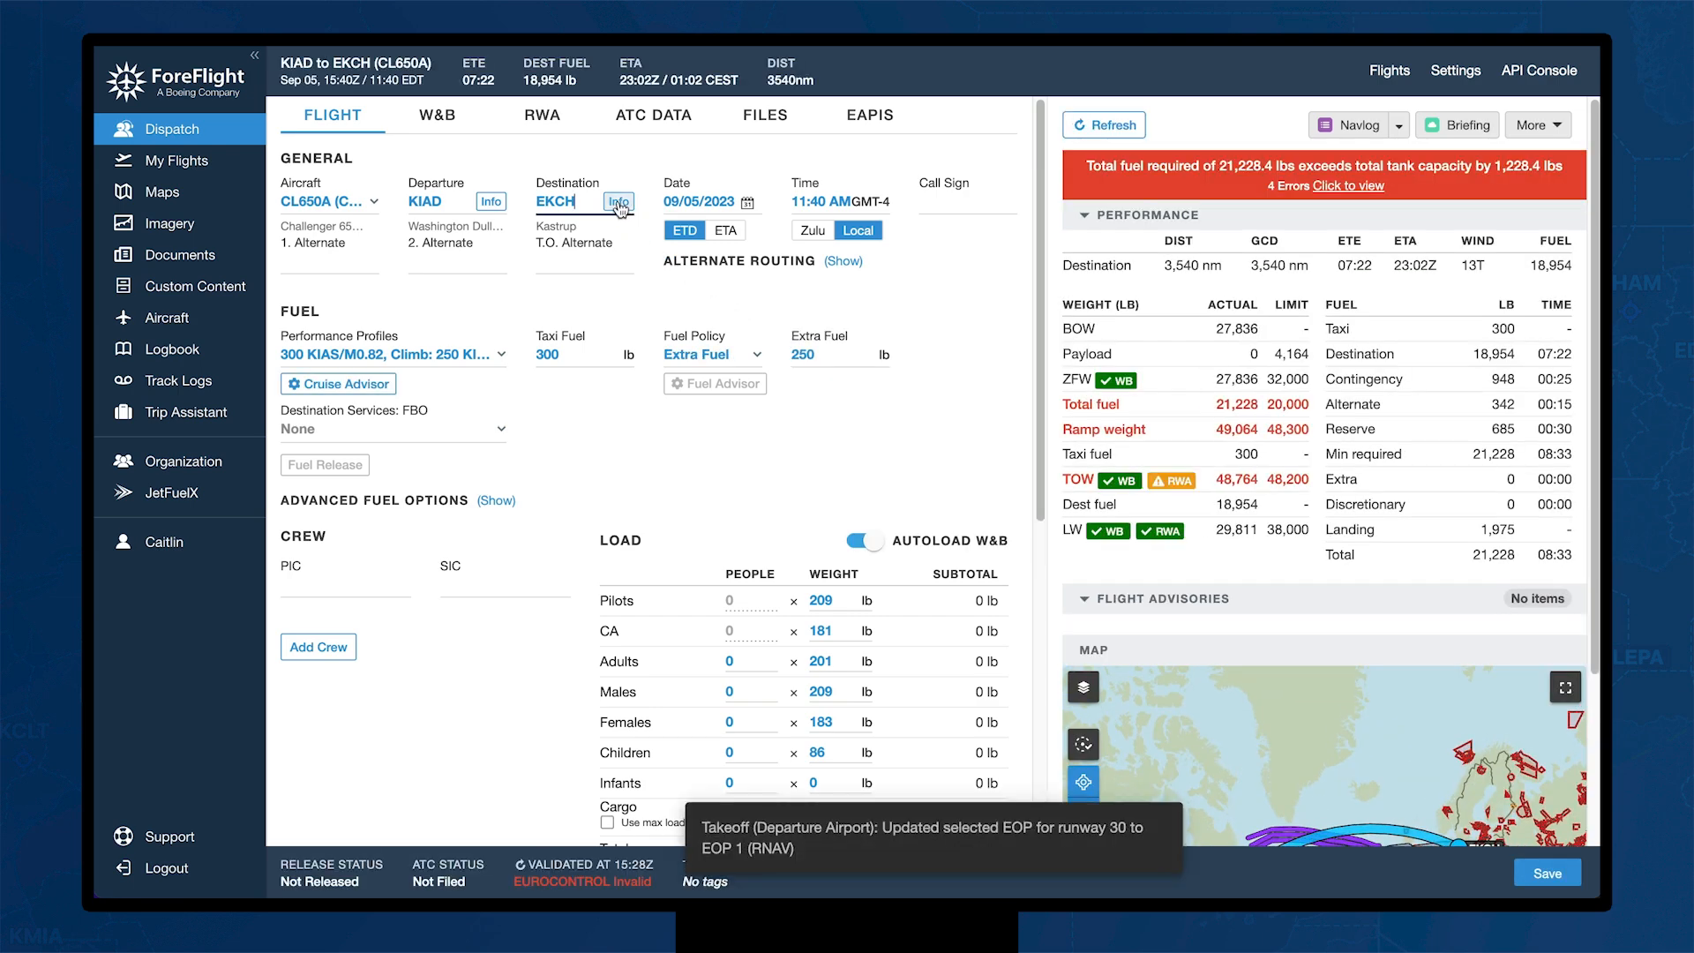
Step: Review EKCH's METAR, TAF, MOS and daily forecast, then go to the Kastrup airport page
{"action": "left_click", "coordinate": [618, 202]}
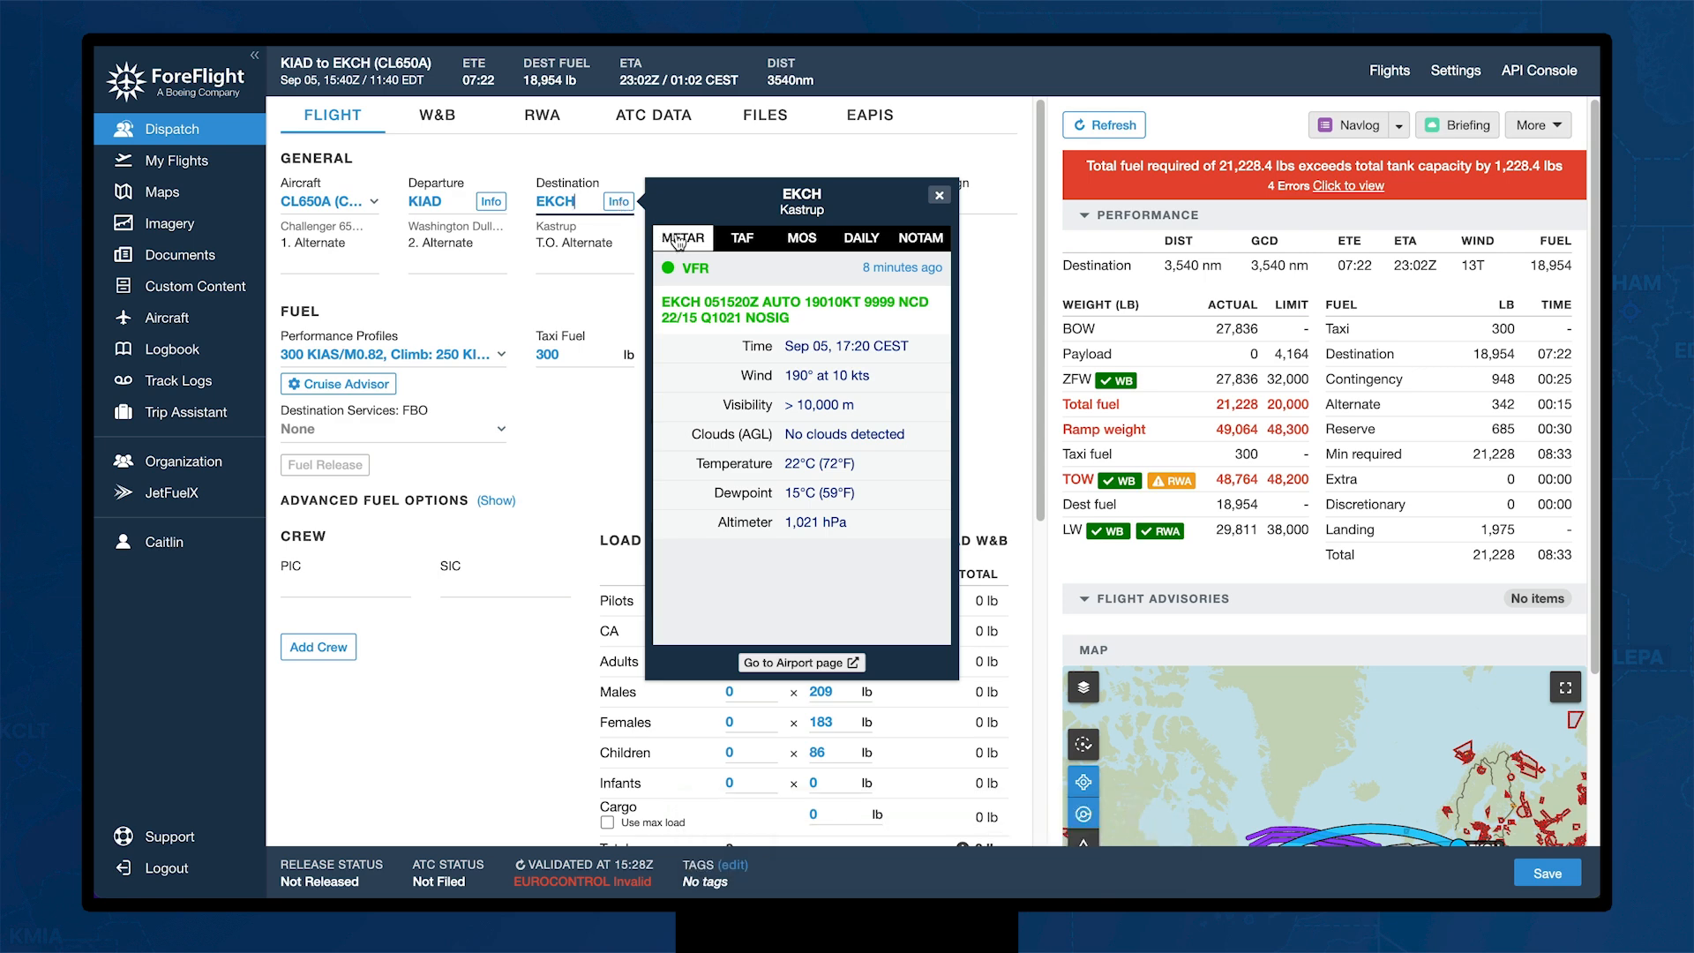
{"action": "left_click", "coordinate": [739, 246]}
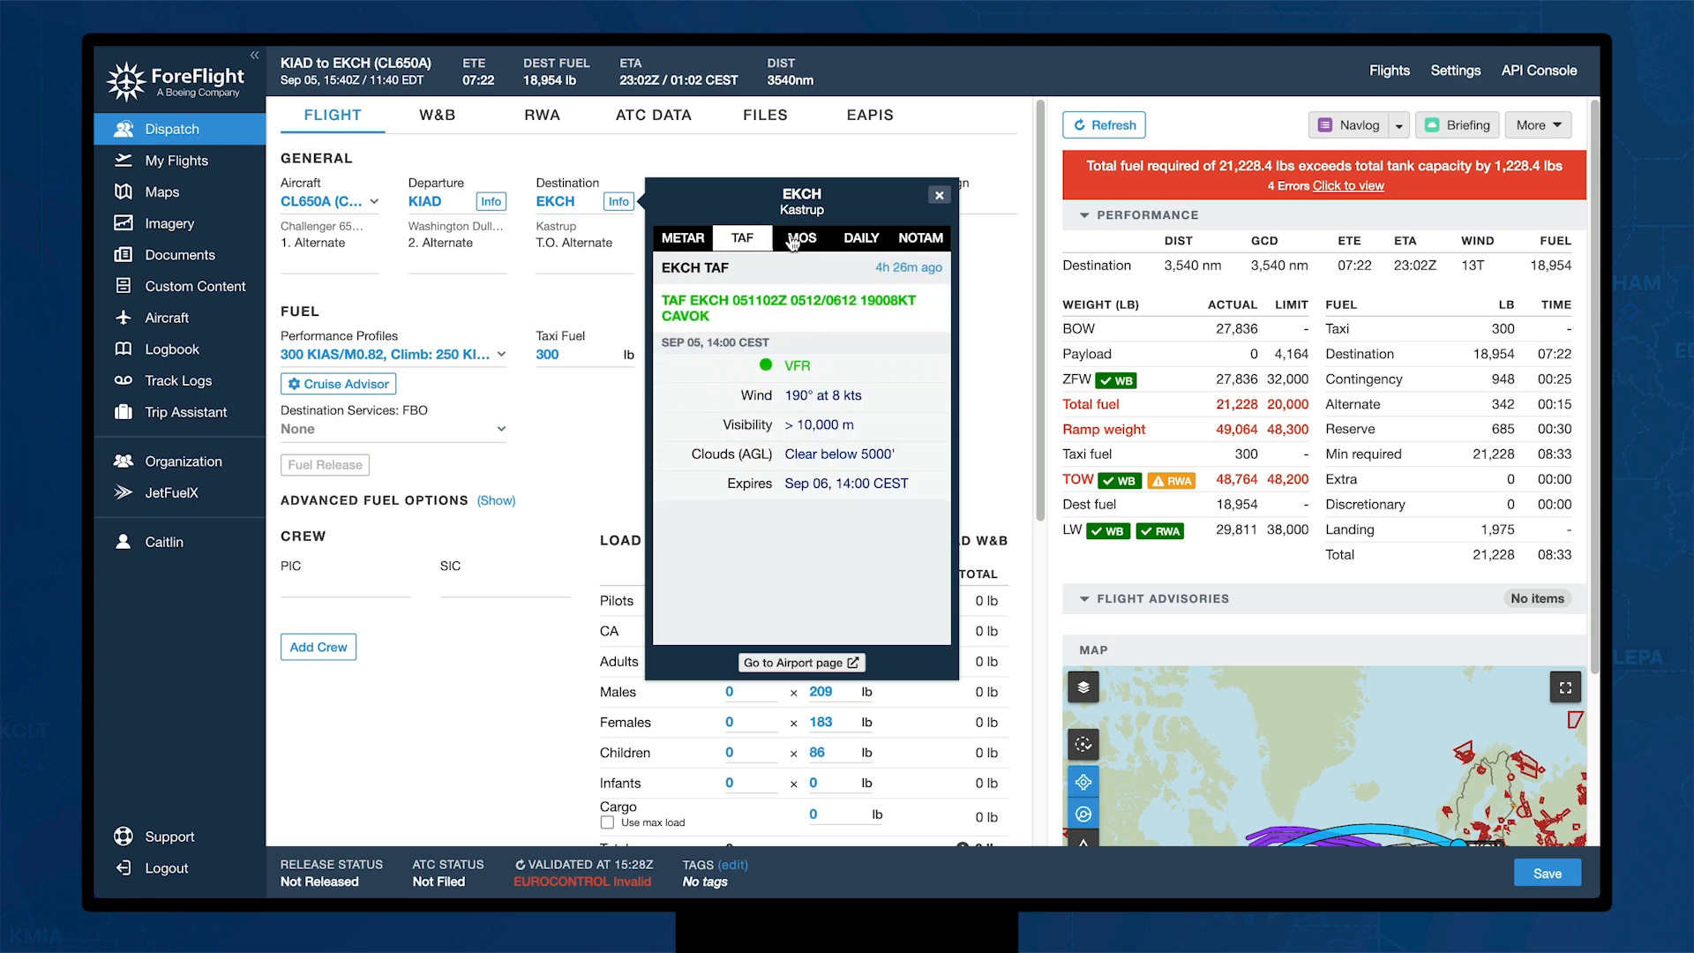
{"action": "left_click", "coordinate": [794, 240]}
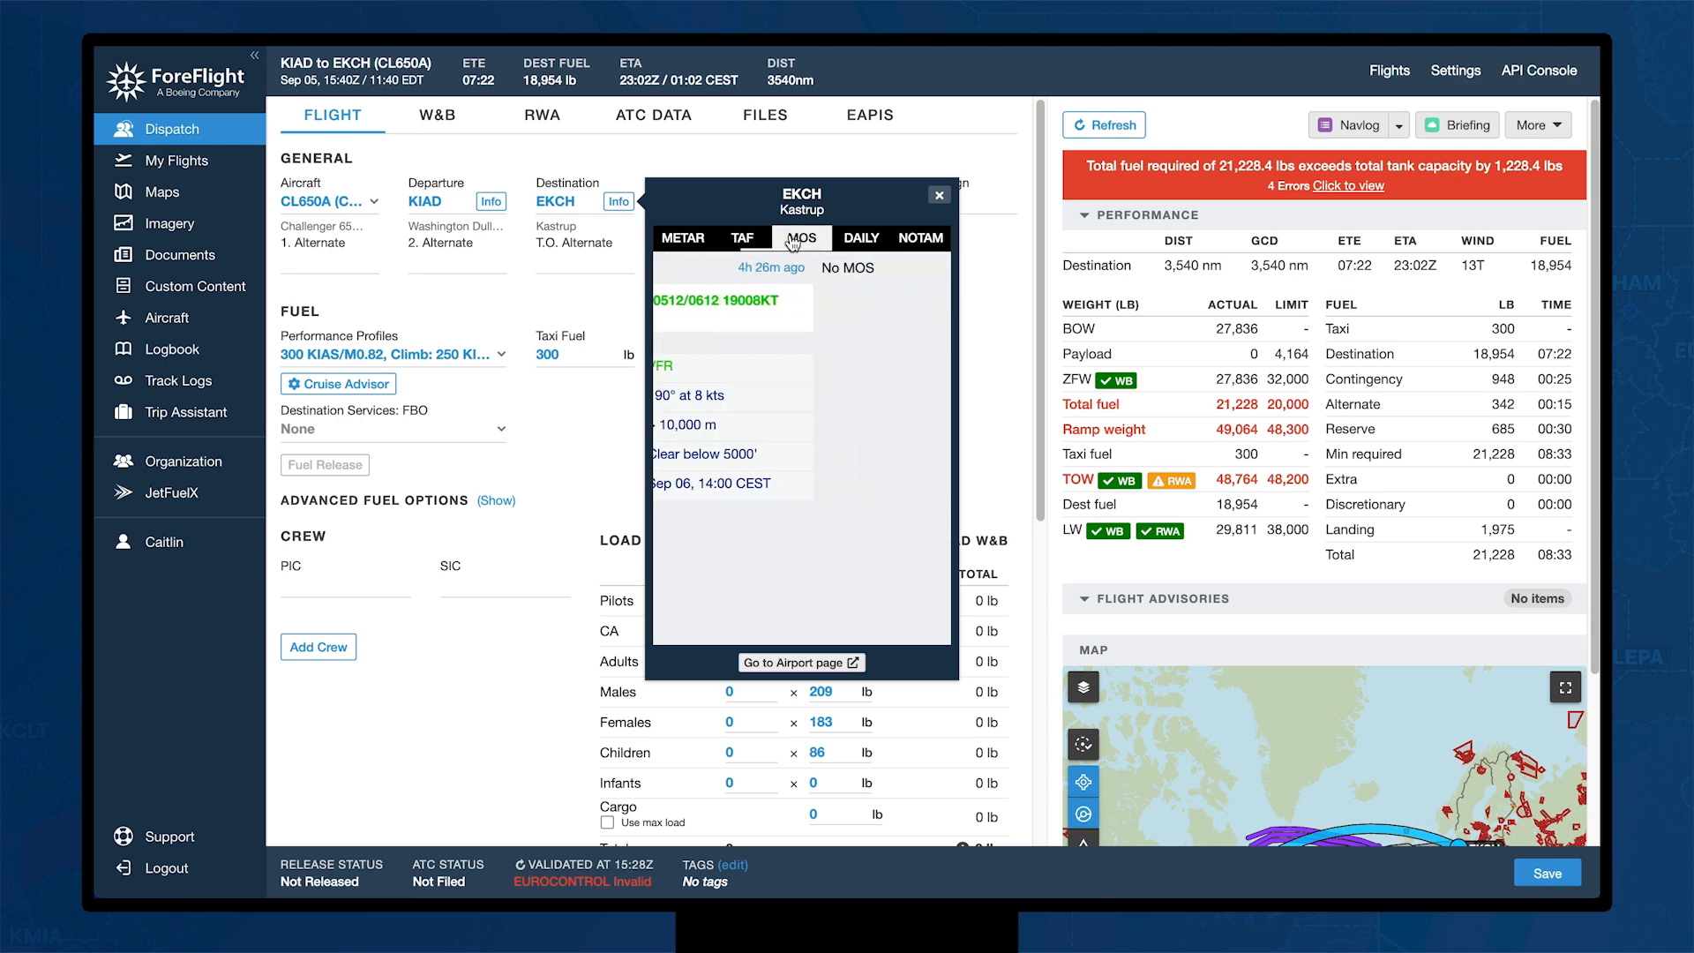
{"action": "left_click", "coordinate": [873, 244]}
{"action": "mouse_move", "coordinate": [861, 460]}
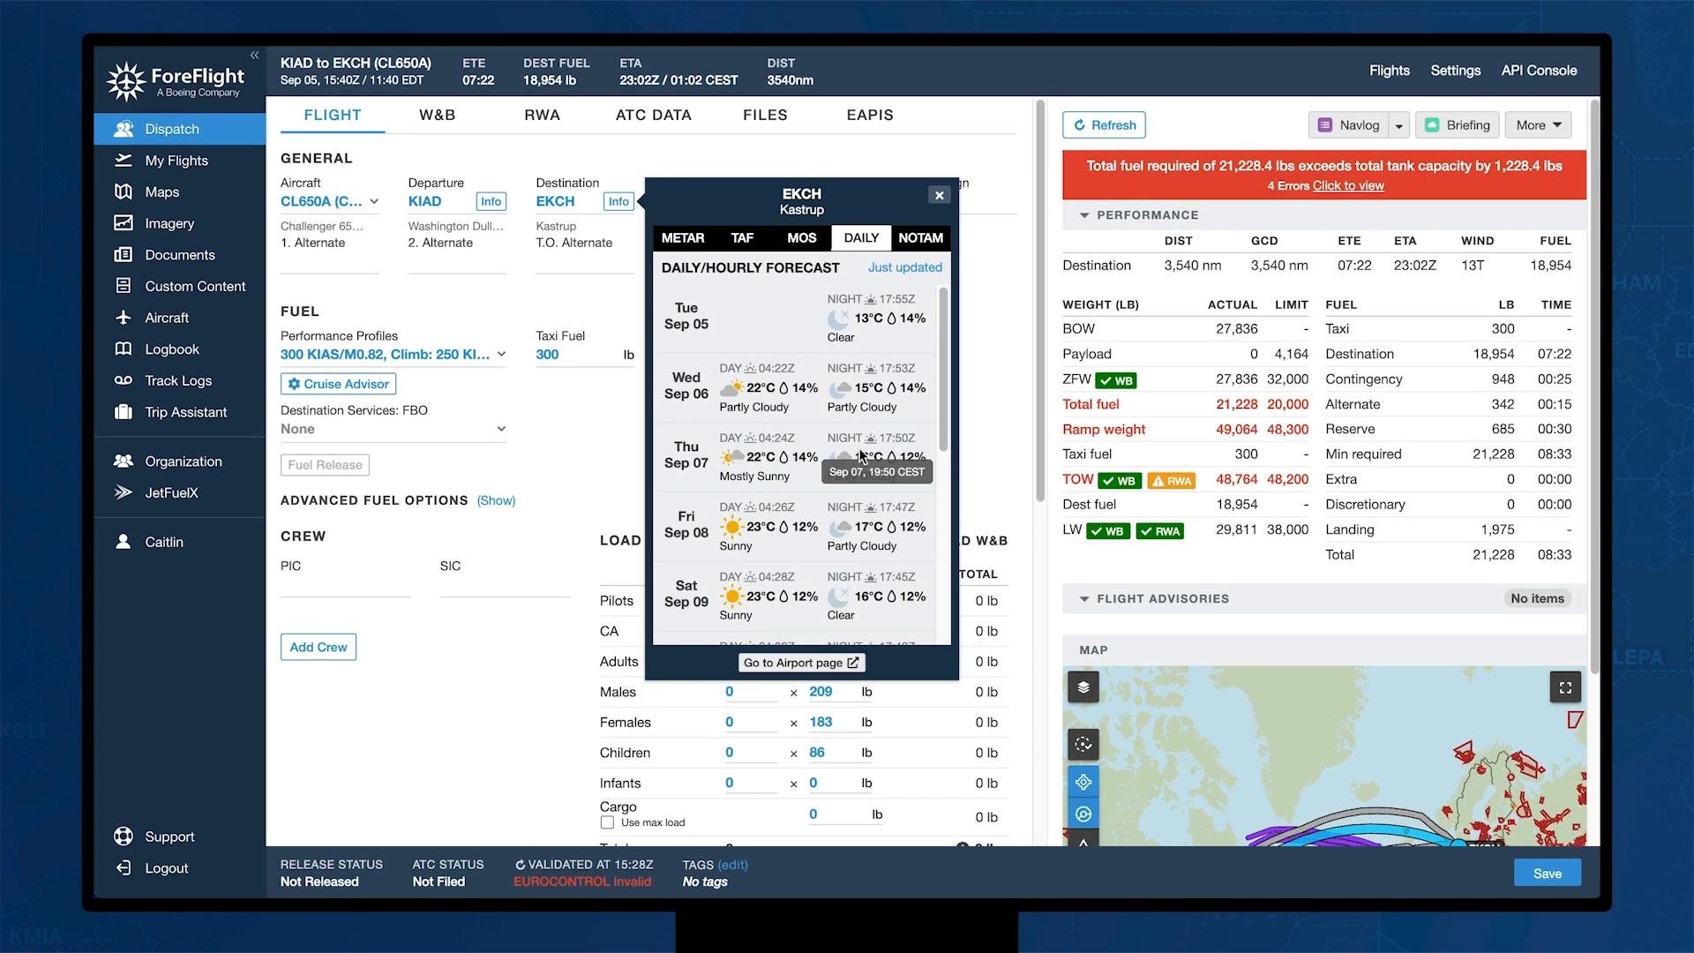
{"action": "left_click", "coordinate": [824, 660]}
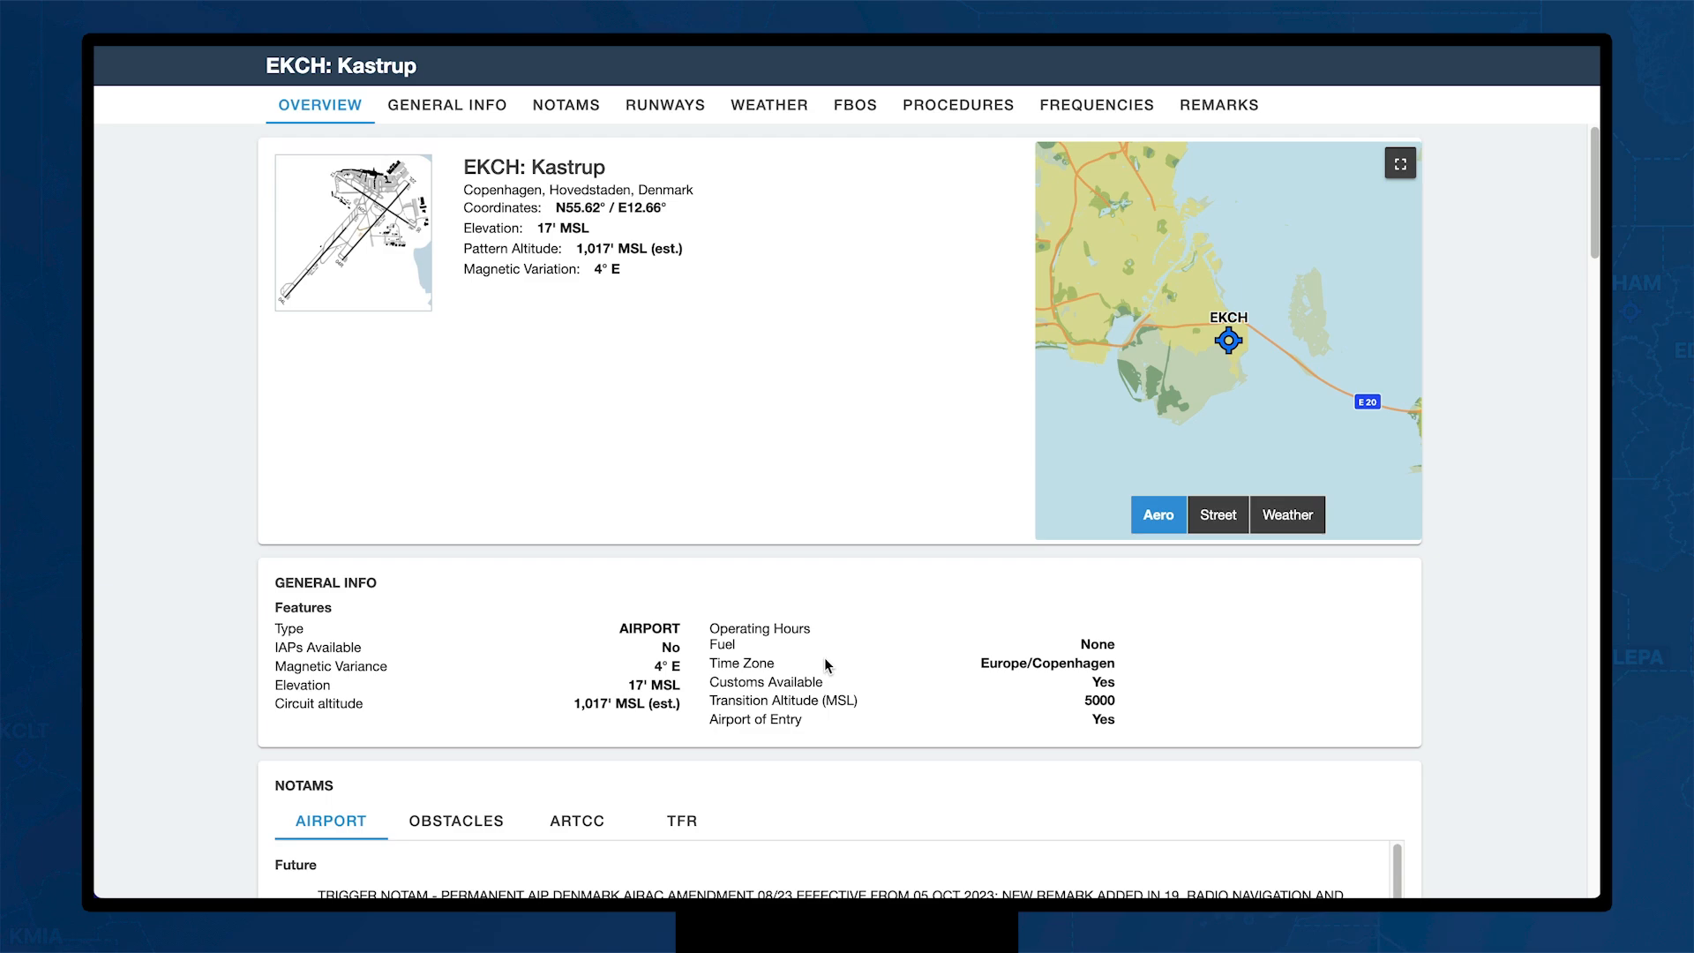
Step: View the EKCH CAT II ILS DME RWY 04L approach chart from the procedures list
{"action": "left_click", "coordinate": [968, 110]}
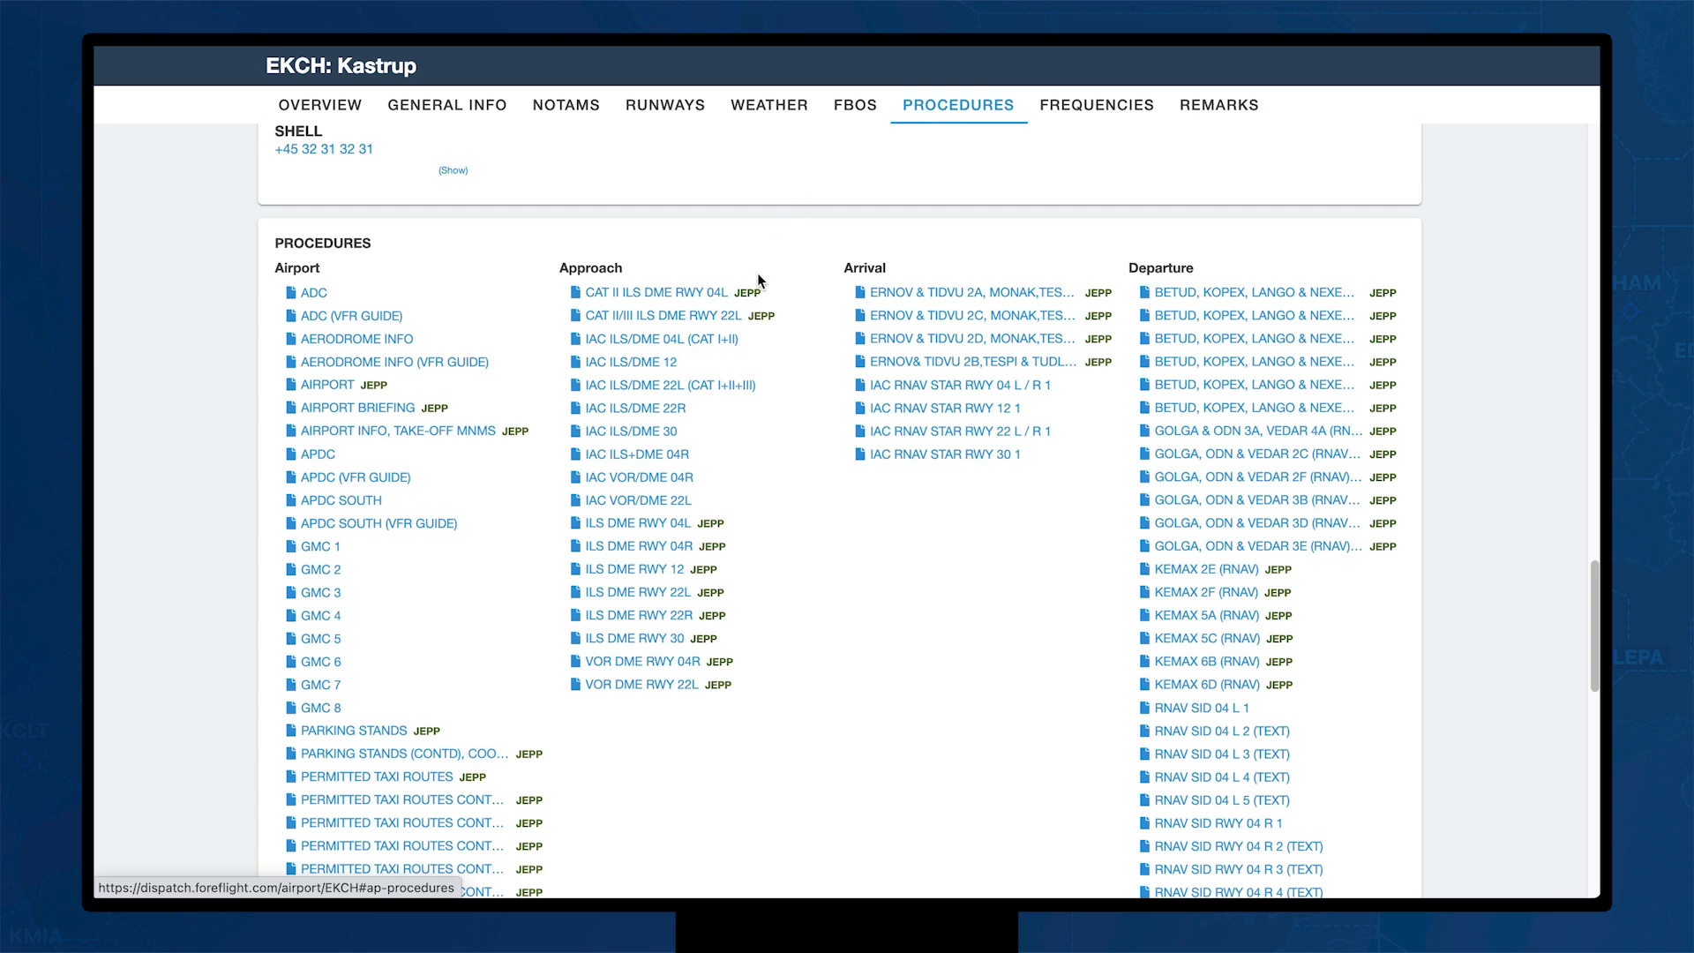
{"action": "left_click", "coordinate": [752, 294]}
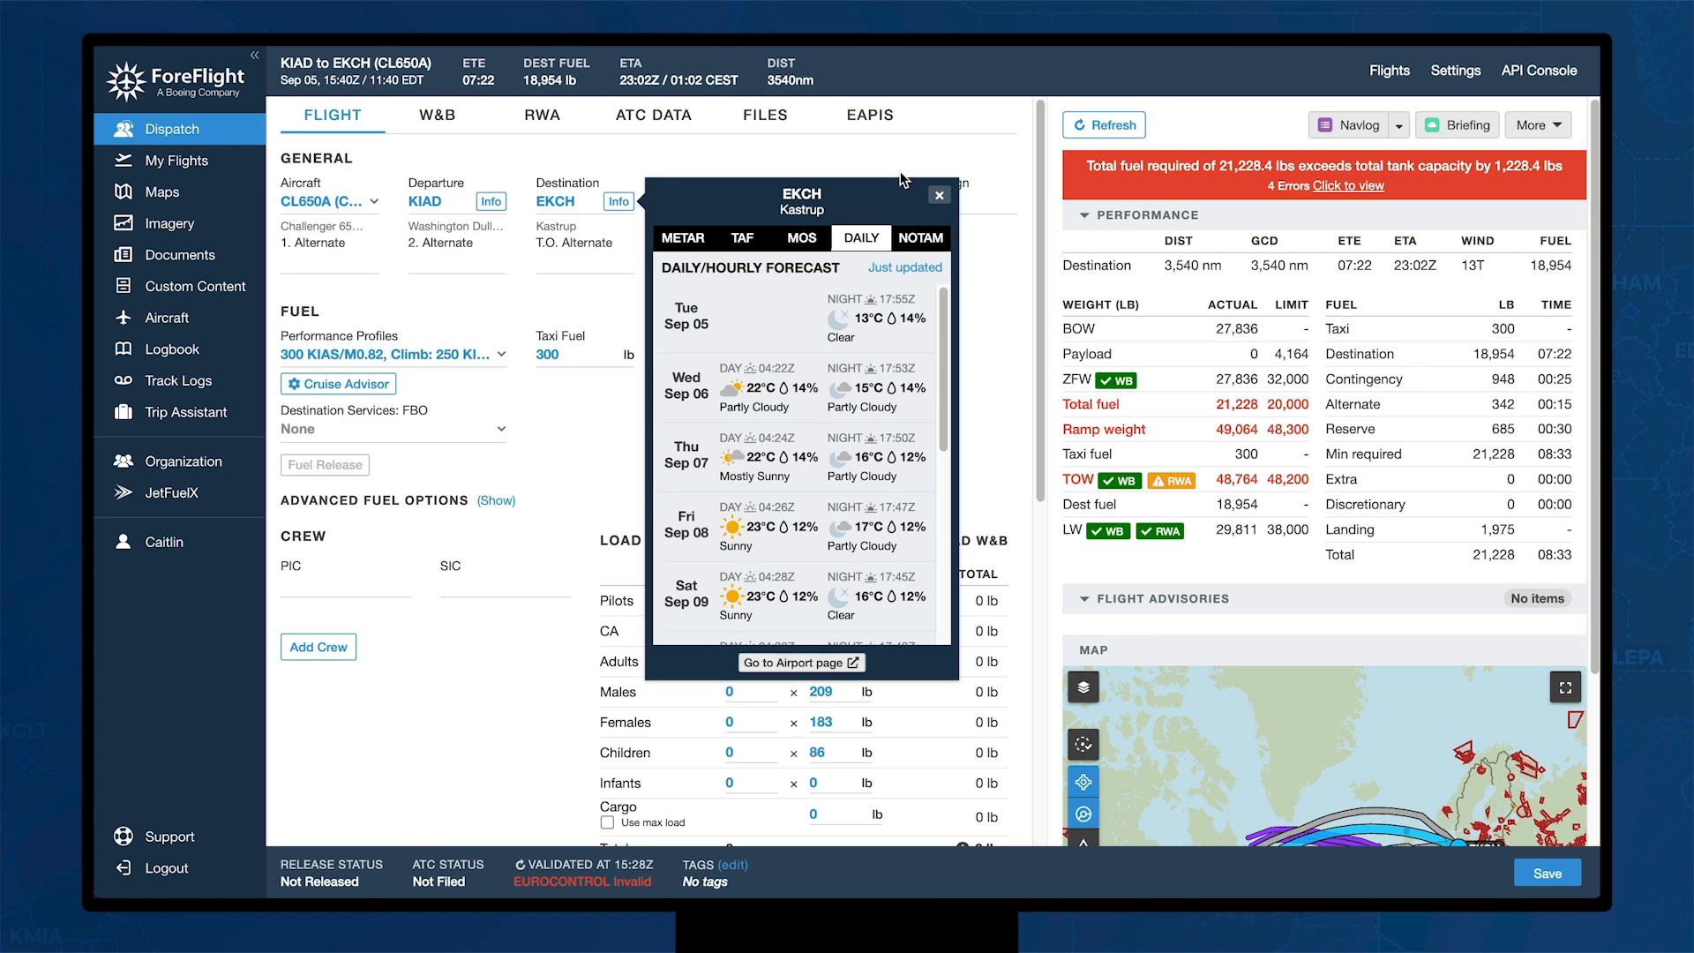
Step: Dismiss the EKCH weather details and change the departure time to 2:40 PM
{"action": "left_click", "coordinate": [940, 195]}
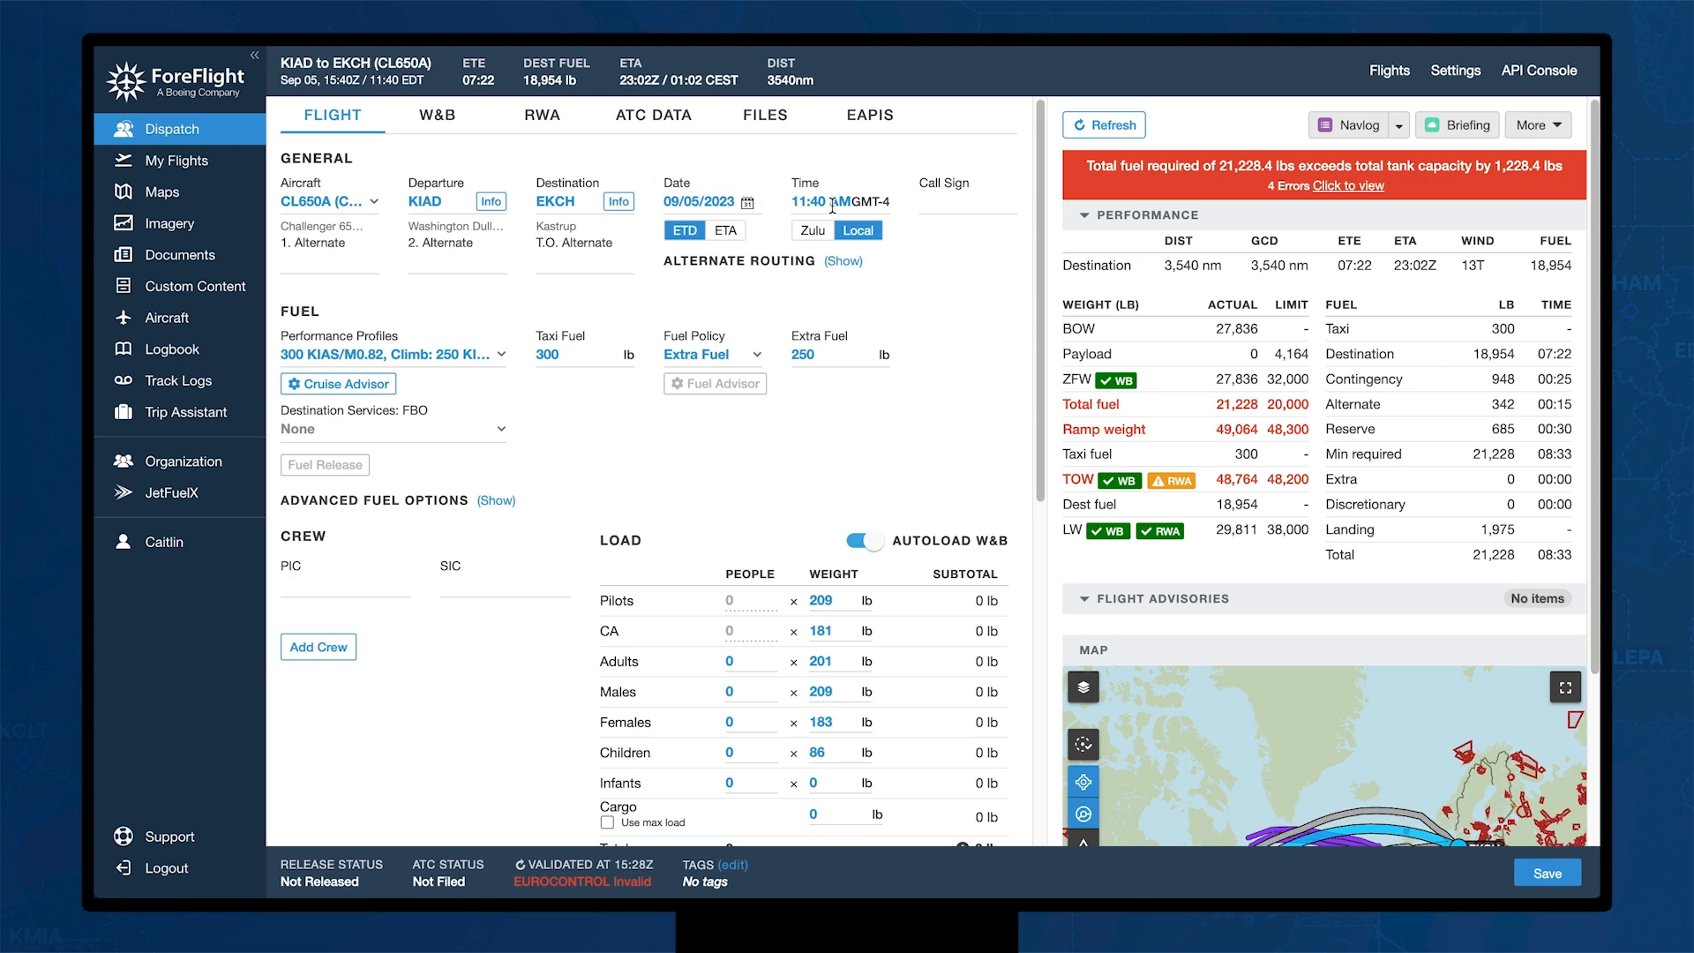
{"action": "left_click", "coordinate": [805, 201]}
{"action": "key", "text": "BackSpace"}
{"action": "type", "text": "4"}
{"action": "key", "text": "Right"}
{"action": "key", "text": "Right"}
{"action": "key", "text": "BackSpace"}
{"action": "key", "text": "BackSpace"}
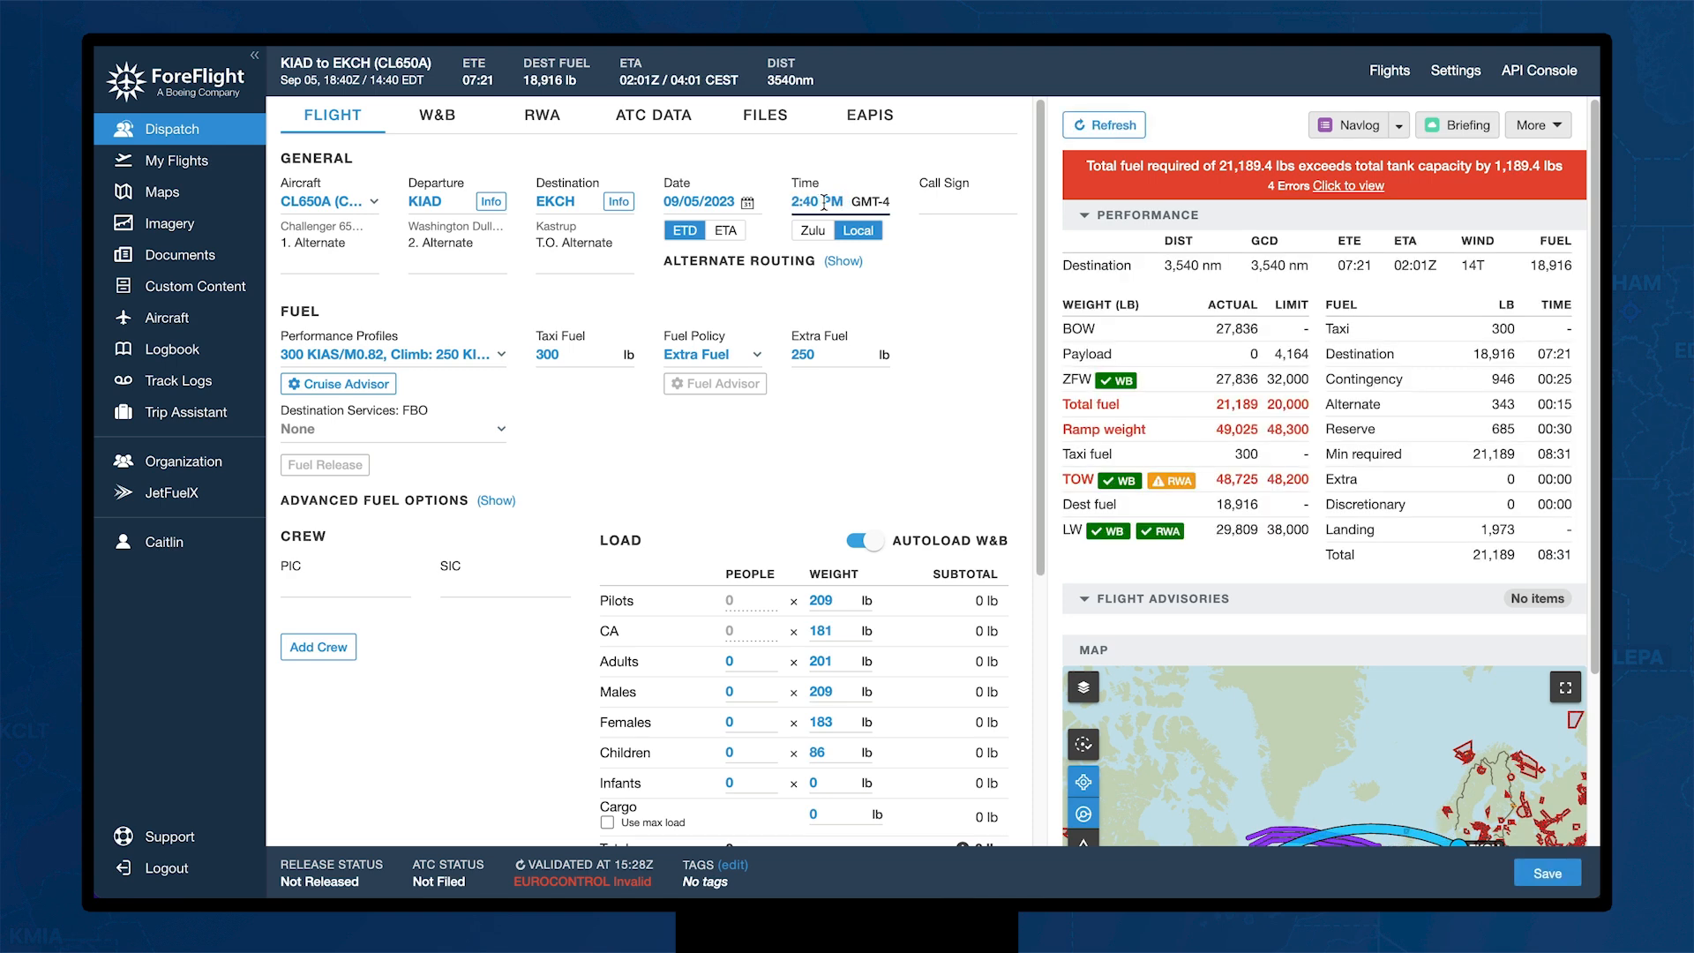
Step: Enter call sign FFLTEST and choose EKRK Roskilde as the first alternate
{"action": "left_click", "coordinate": [929, 200]}
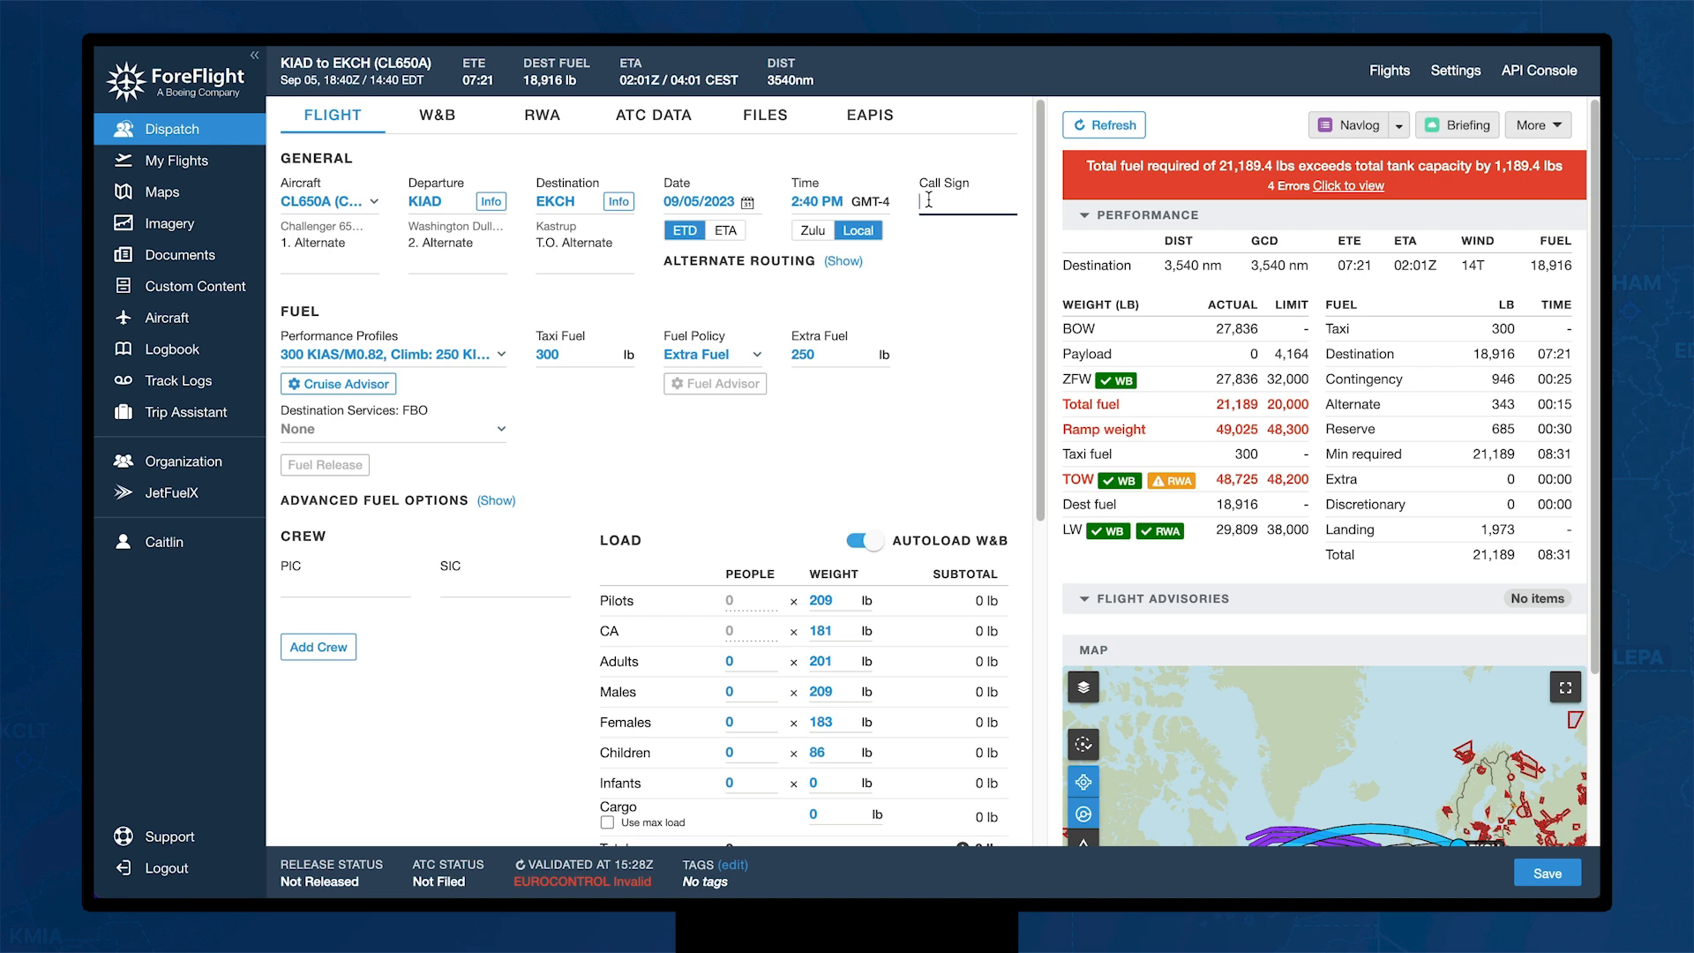
{"action": "type", "text": "FFLTEST"}
{"action": "left_click", "coordinate": [319, 262]}
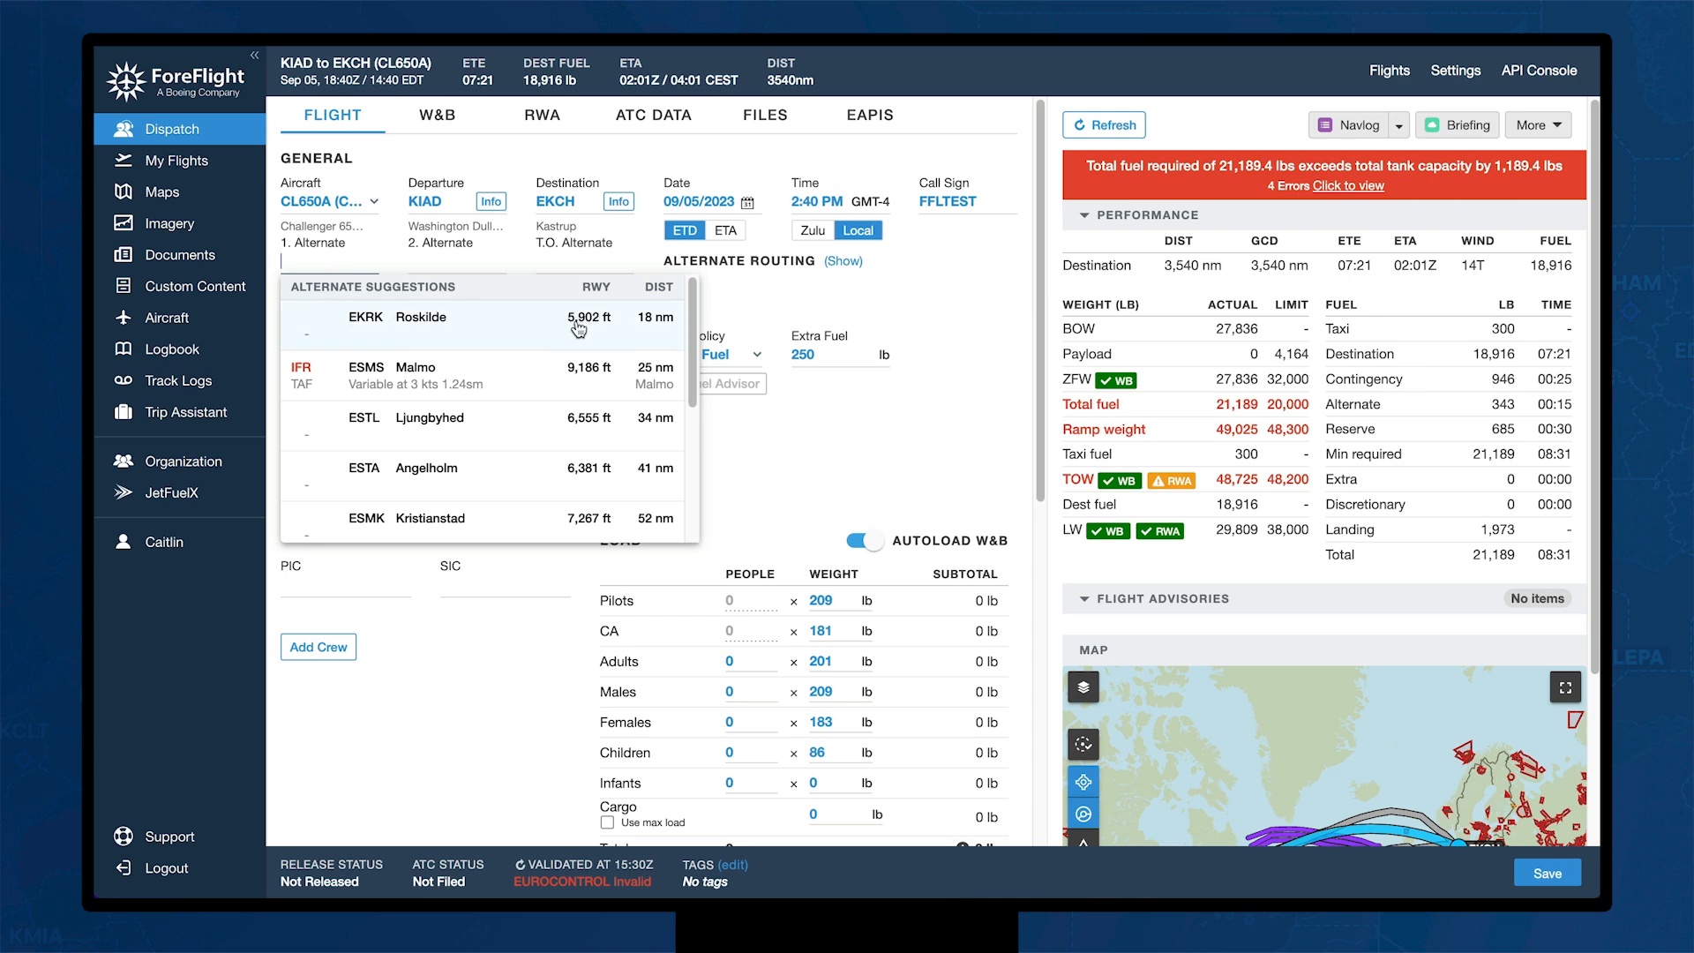
{"action": "left_click", "coordinate": [538, 342]}
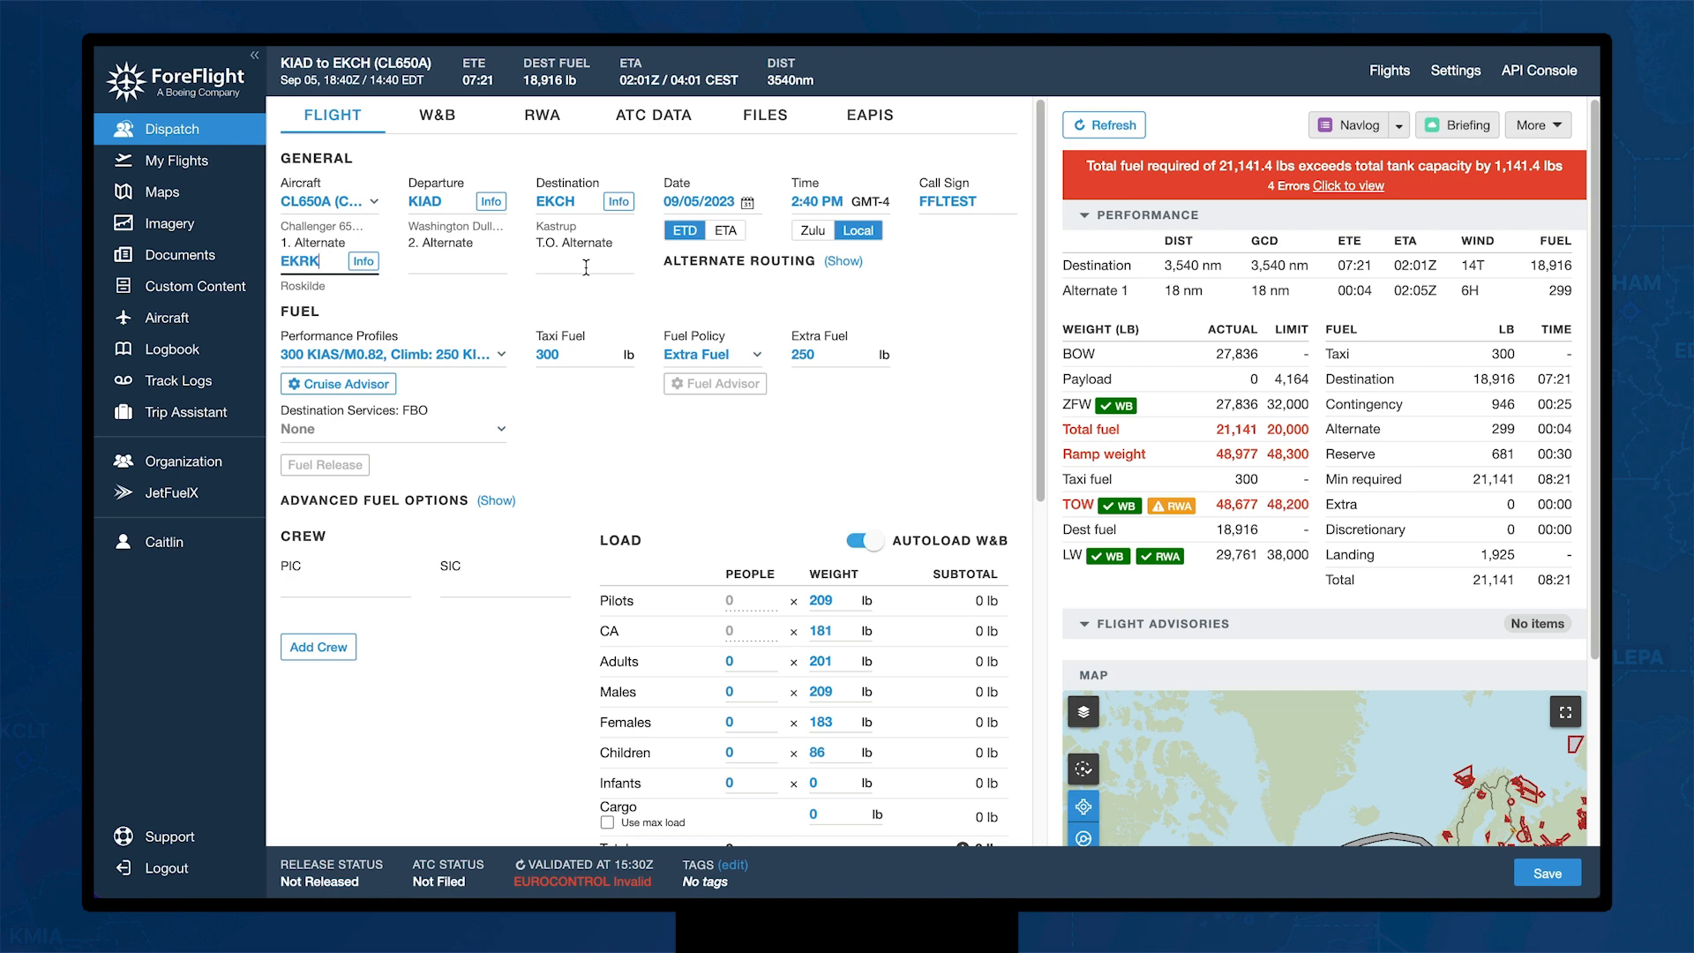
Step: Route the alternate manually with a 300 KIAS/M0.82 alternate cruise profile, then collapse the section
{"action": "left_click", "coordinate": [836, 265]}
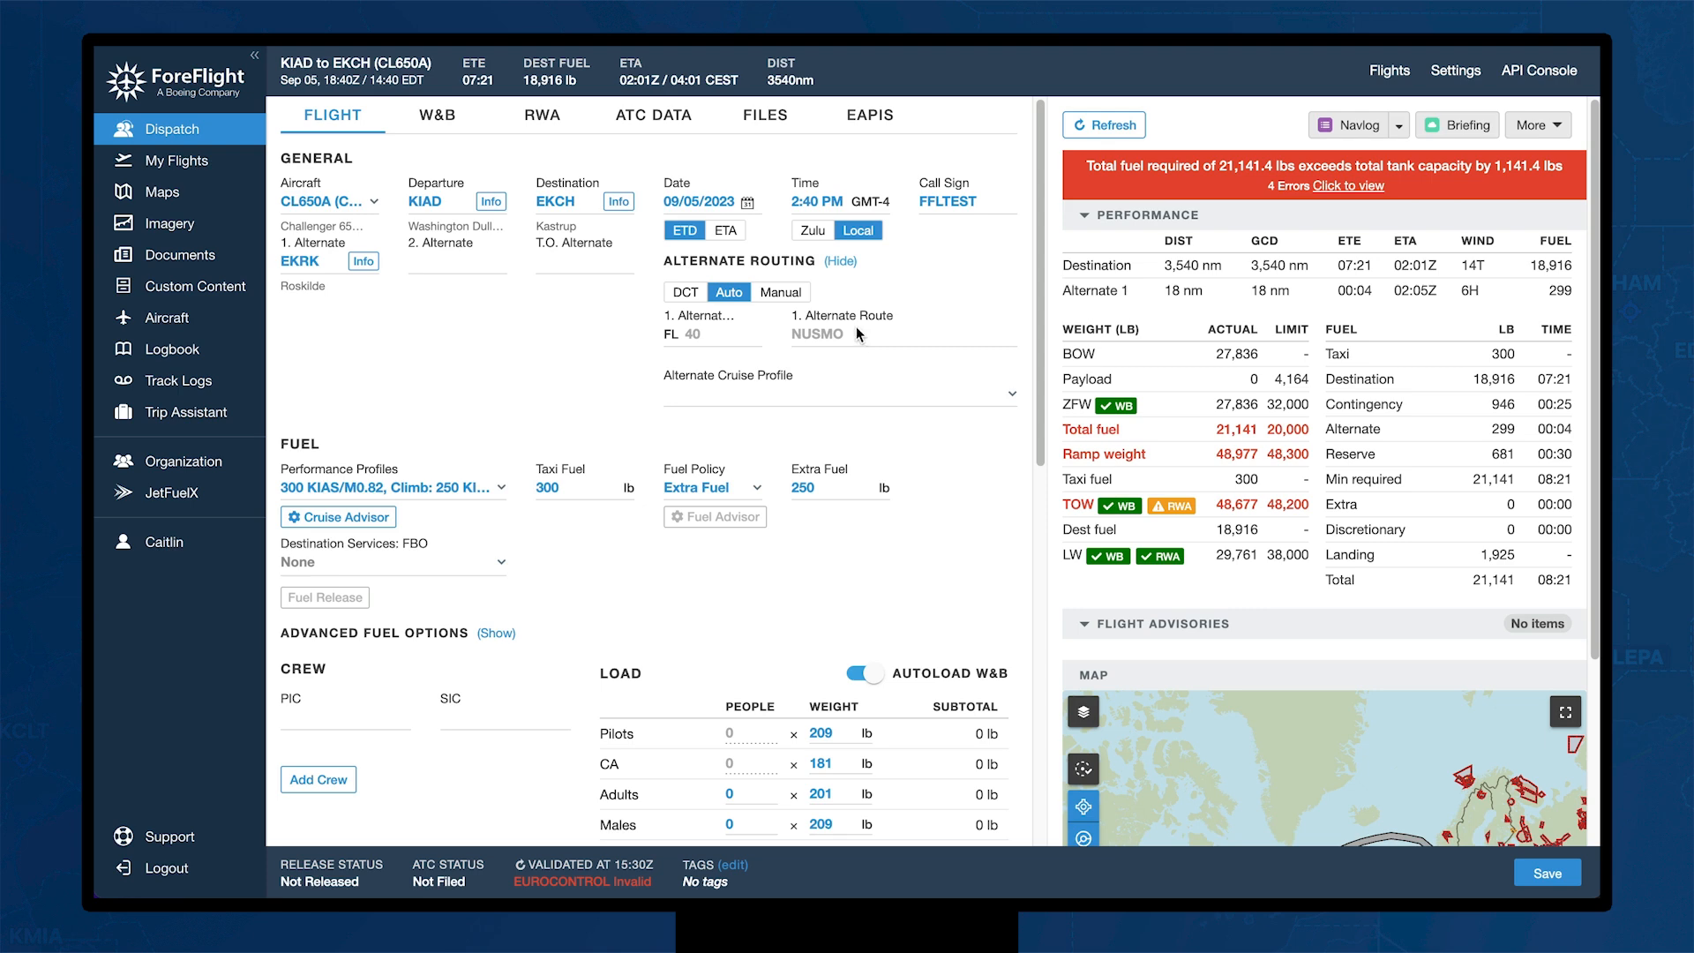
{"action": "left_click", "coordinate": [780, 292]}
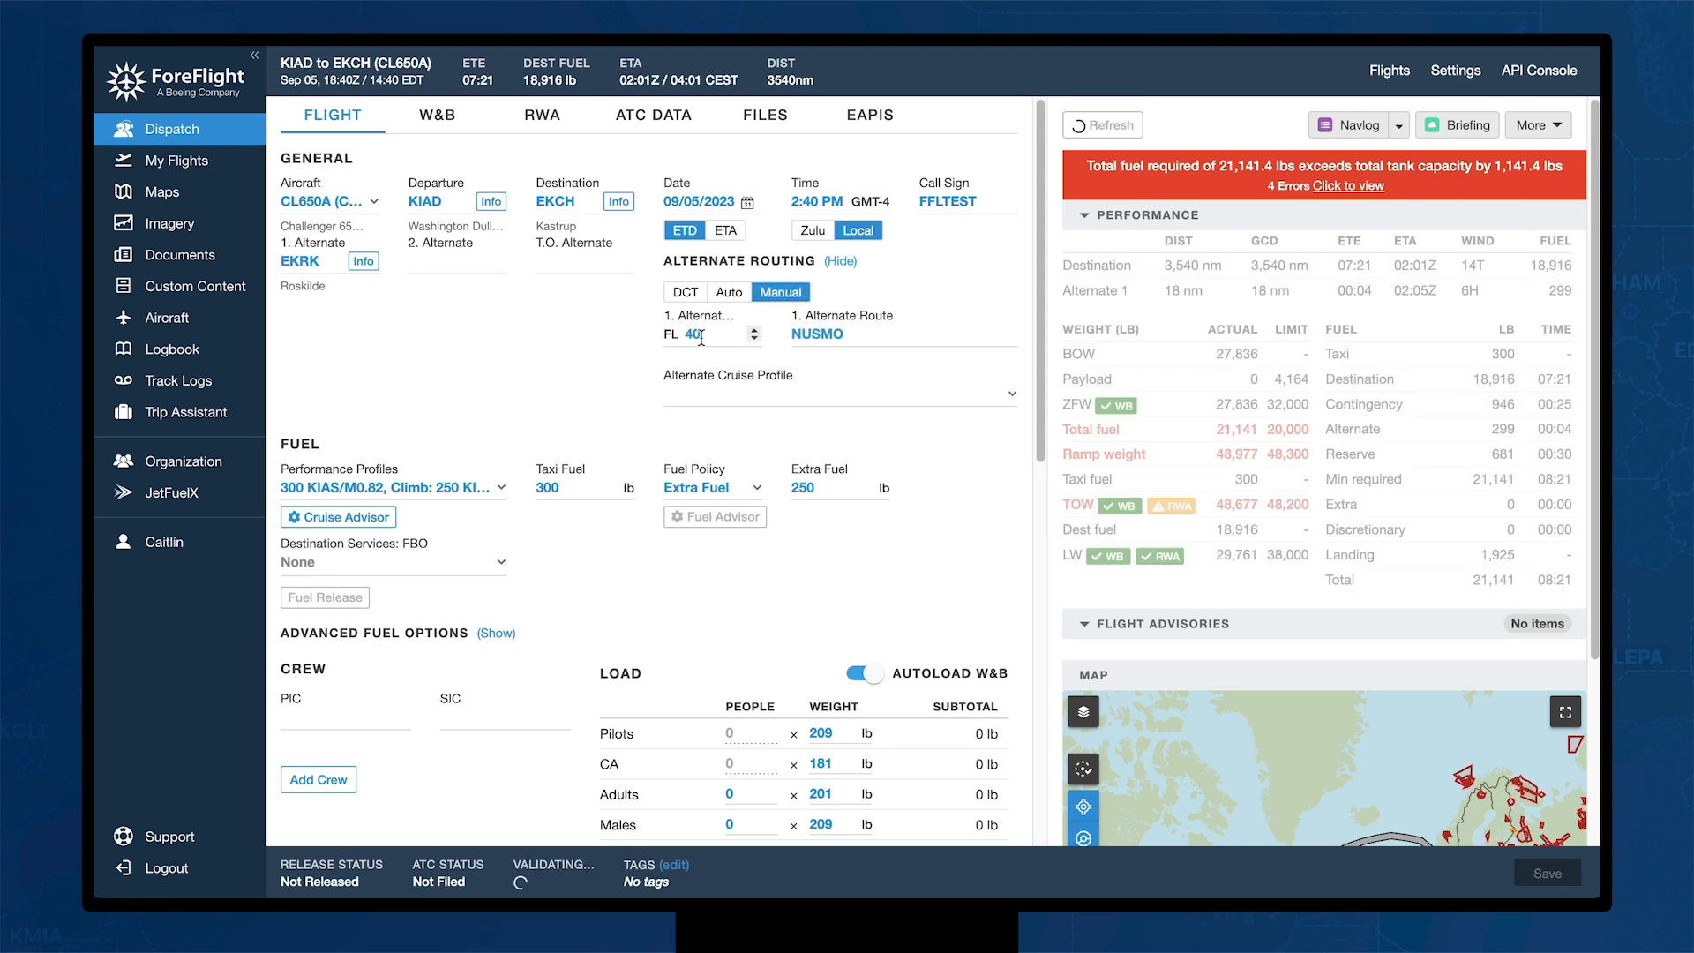
{"action": "left_click", "coordinate": [891, 395]}
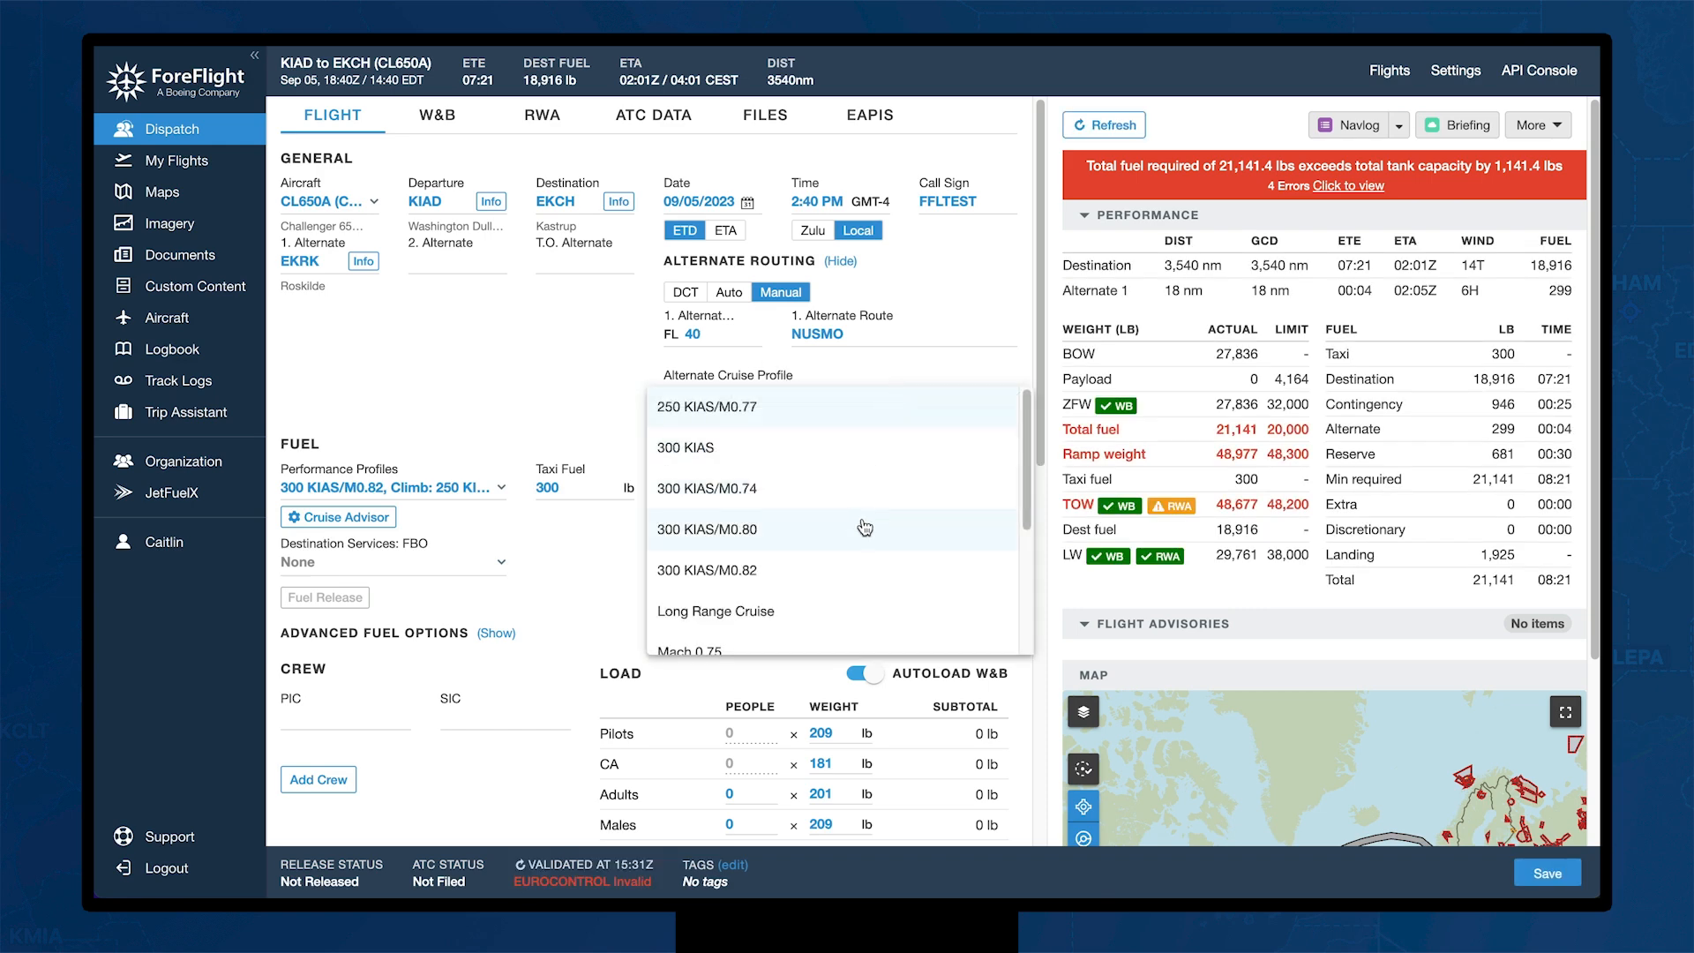
{"action": "left_click", "coordinate": [840, 566]}
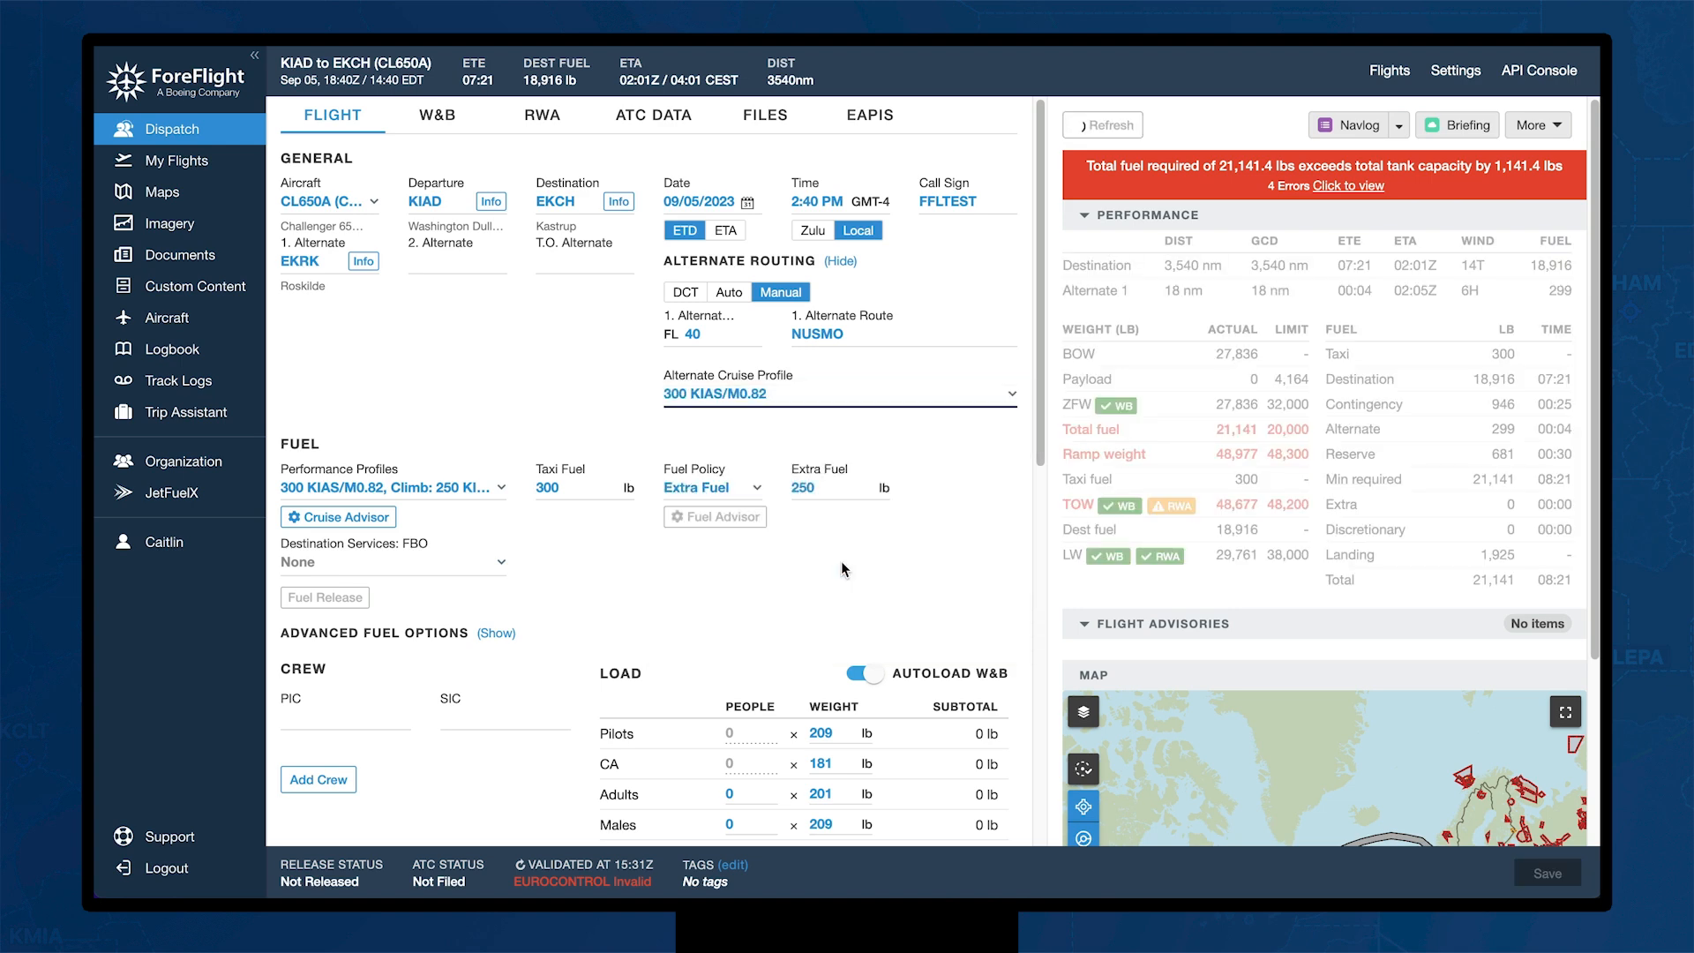
{"action": "left_click", "coordinate": [842, 262]}
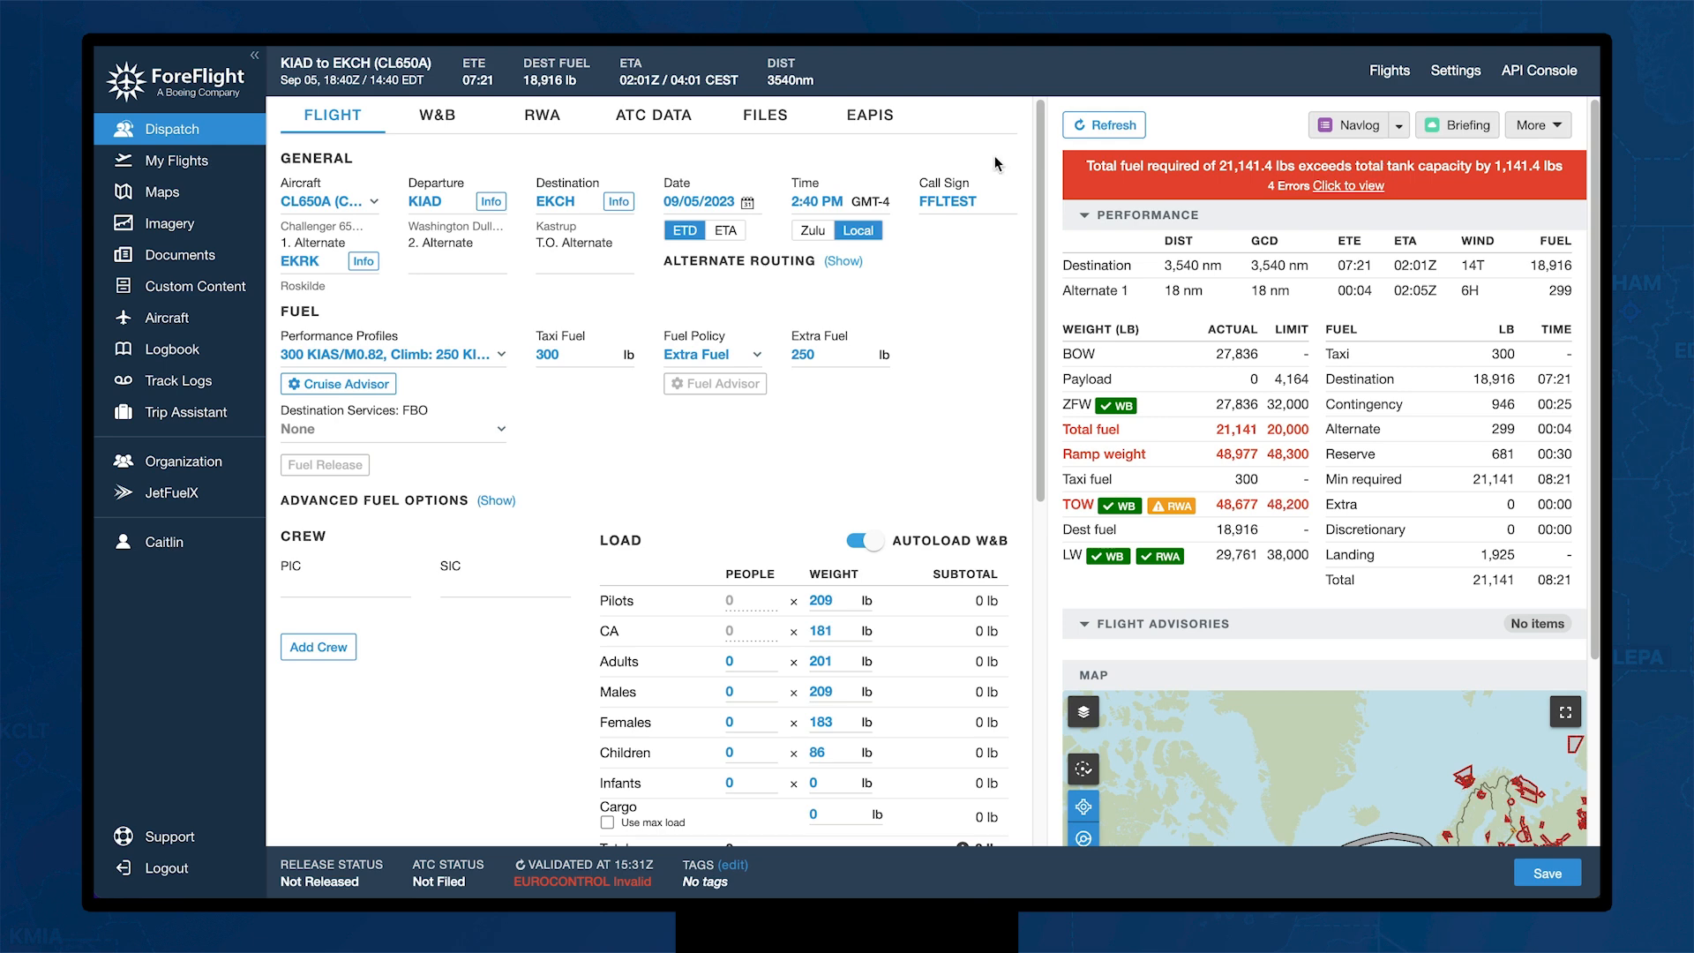
Step: Switch the cruise performance profile to 300 KIAS/M0.74, clearing the tank-capacity error
{"action": "left_click", "coordinate": [501, 357]}
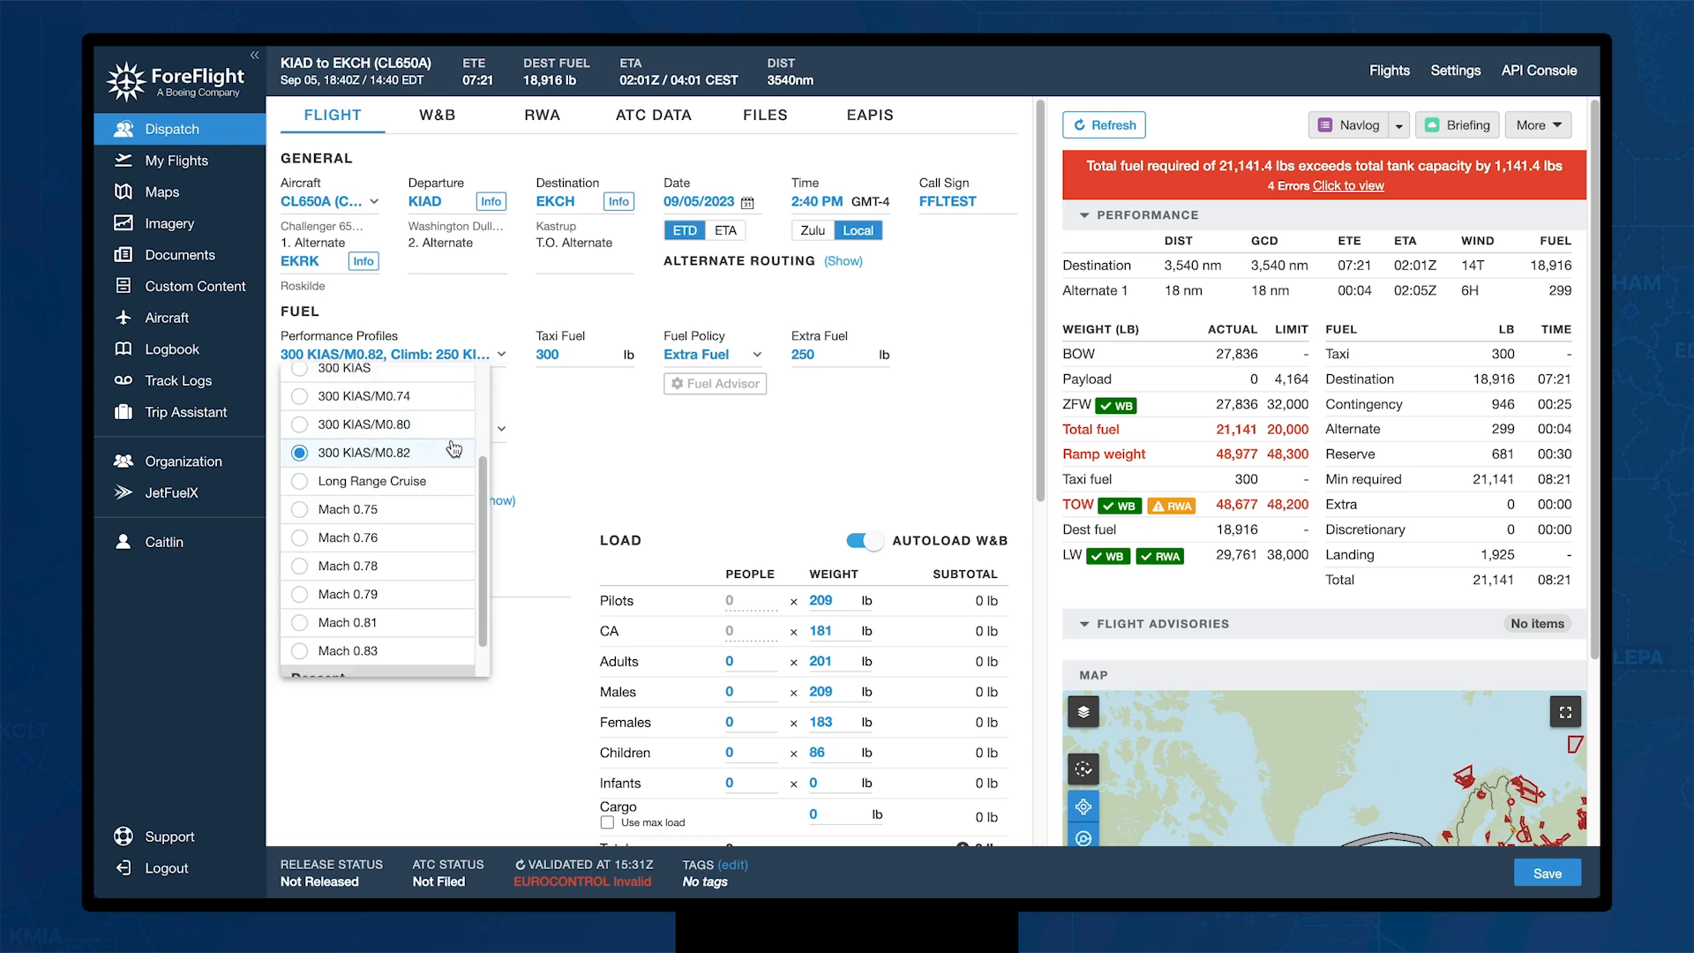
{"action": "scroll", "coordinate": [453, 448], "scroll_direction": "up", "scroll_amount": 3}
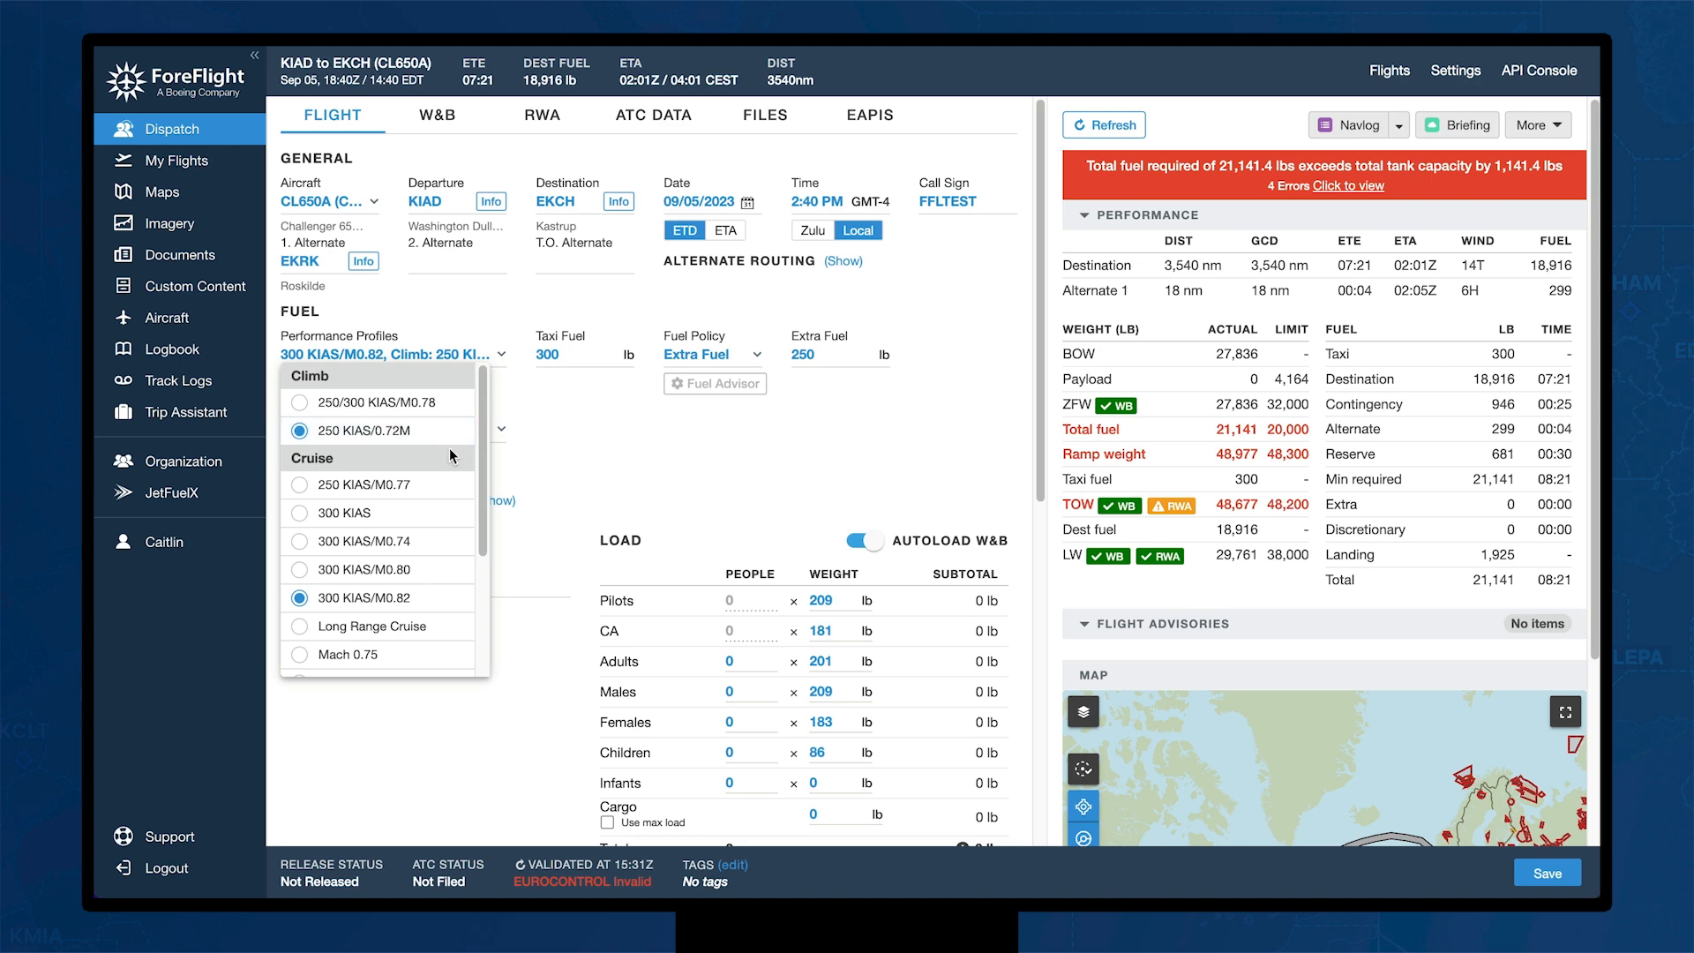
{"action": "left_click", "coordinate": [424, 543]}
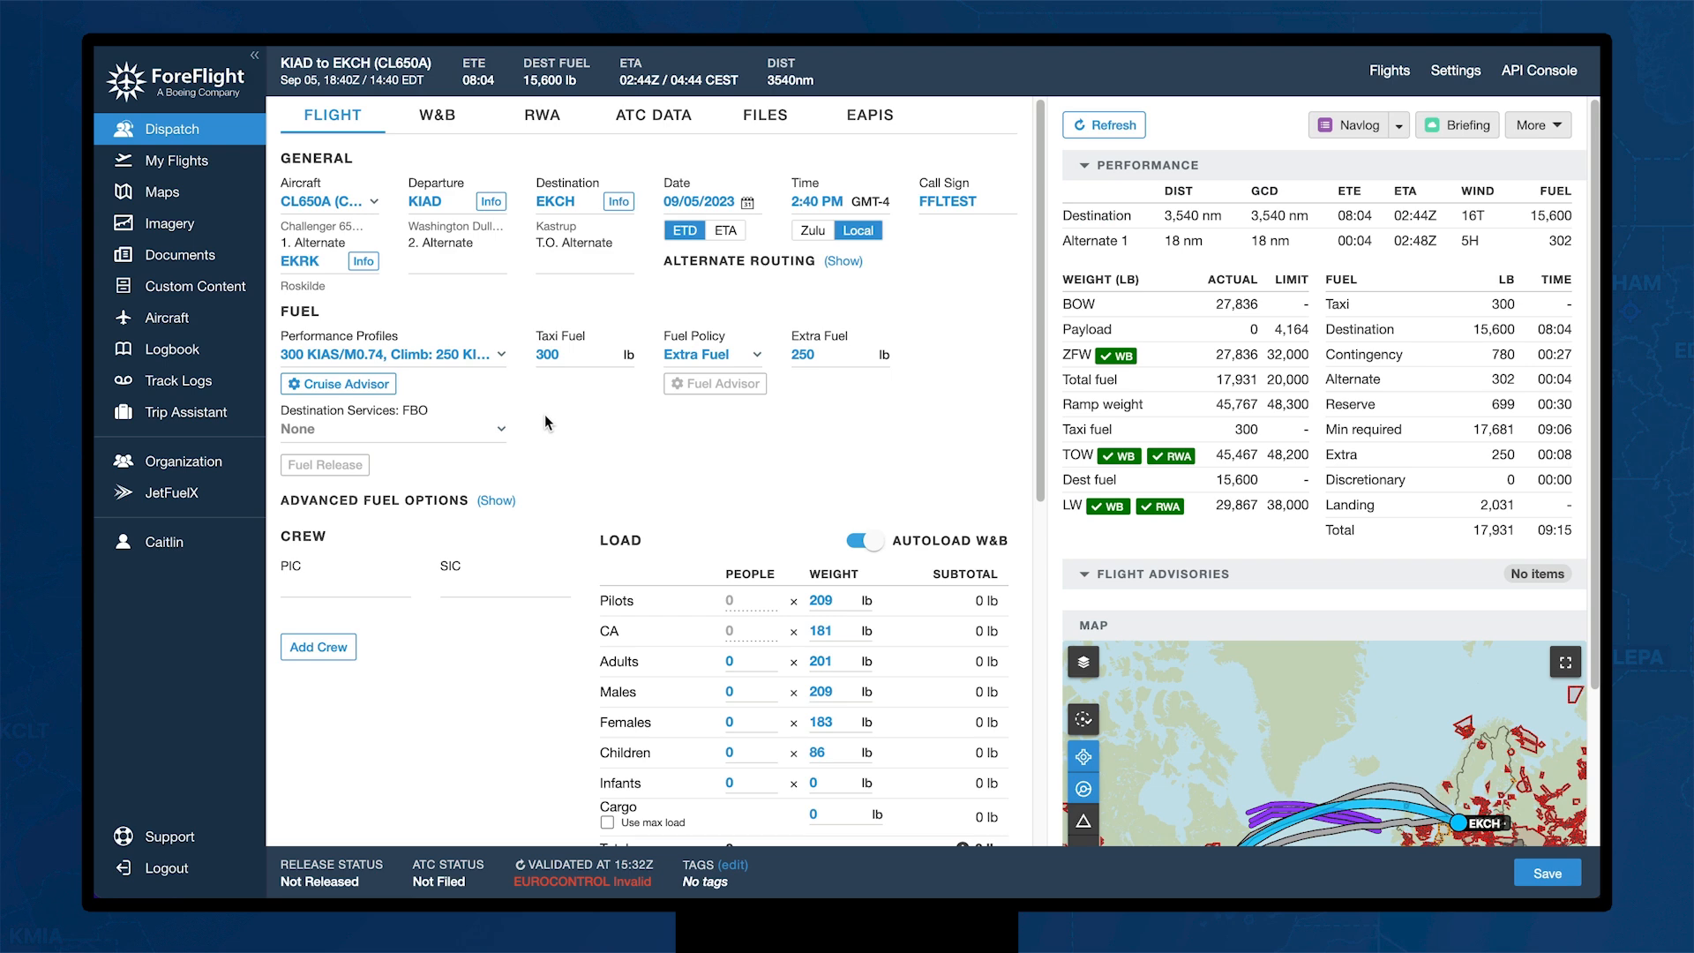
Step: Apply FL410 on the 300 KIAS/M0.74 profile from the Cruise Advisor, giving ETE 08:08
{"action": "left_click", "coordinate": [363, 385]}
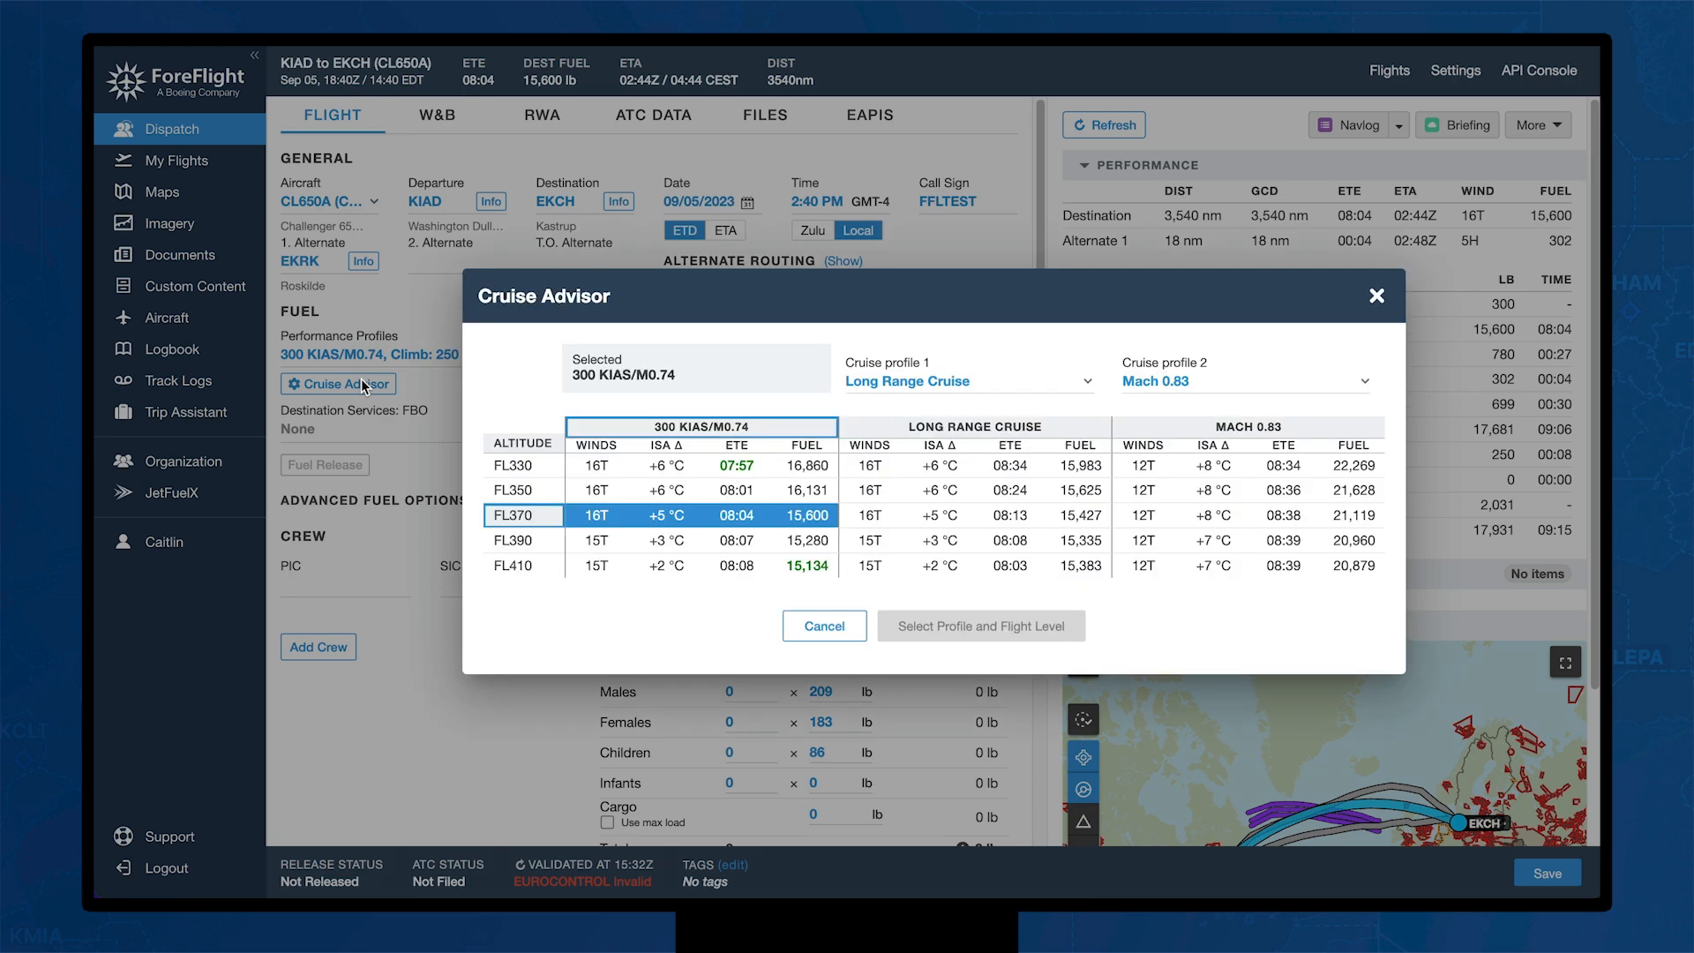
{"action": "left_click", "coordinate": [769, 468]}
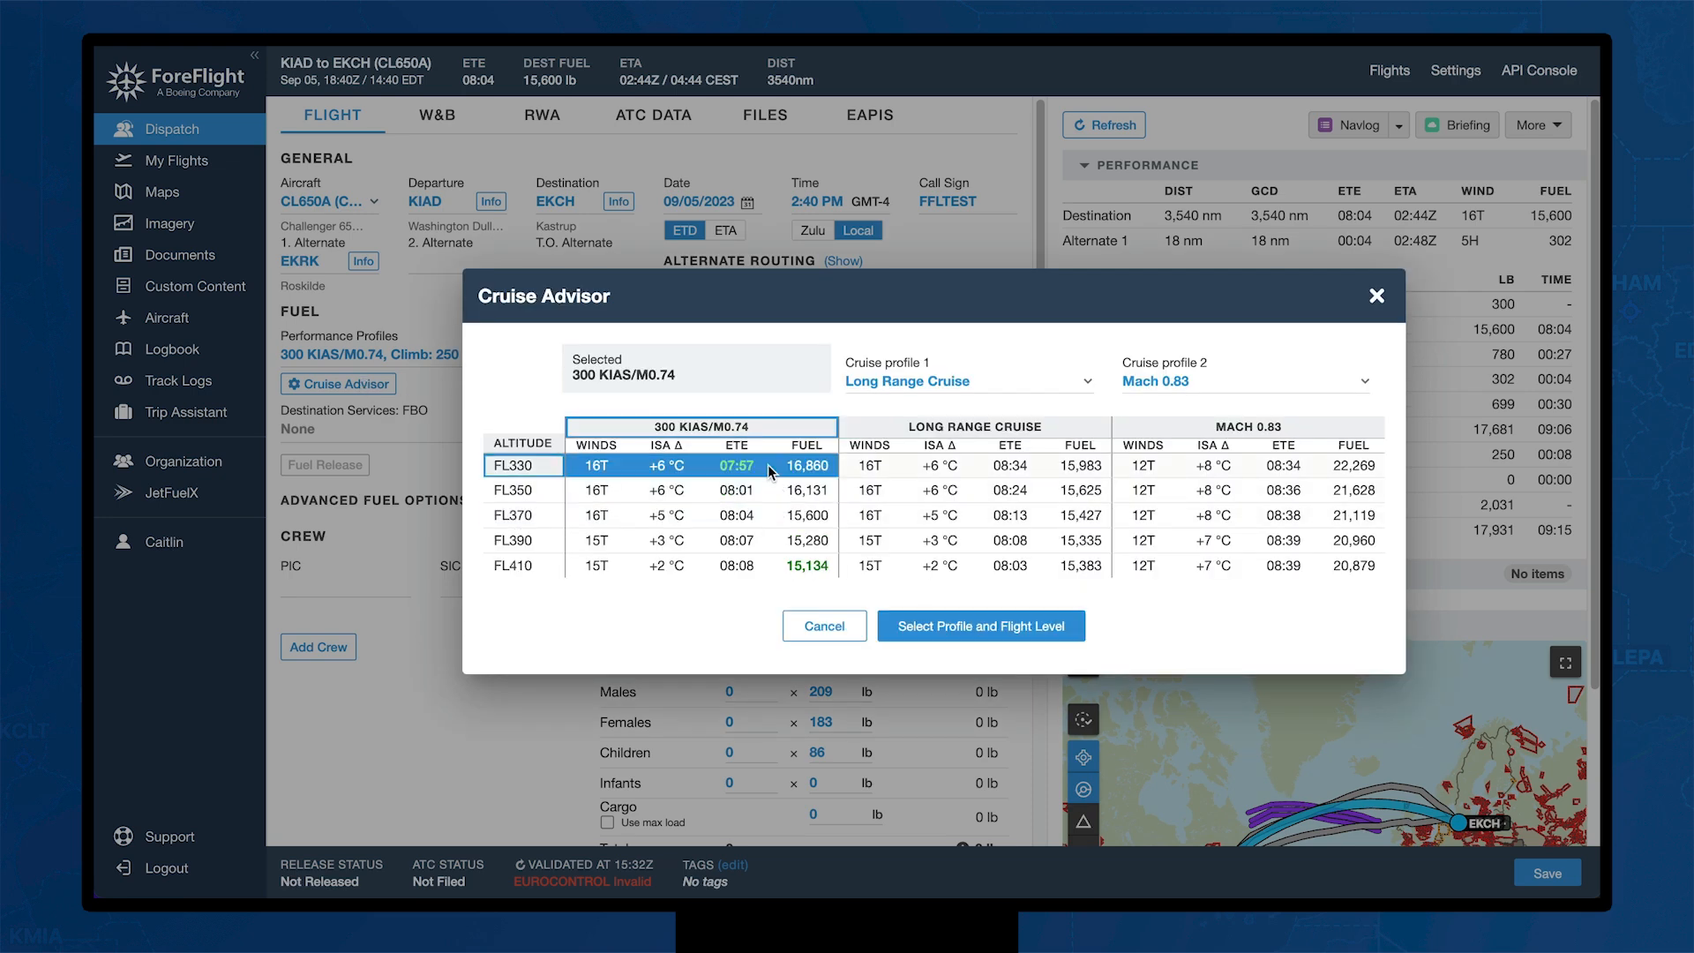
{"action": "left_click", "coordinate": [770, 569]}
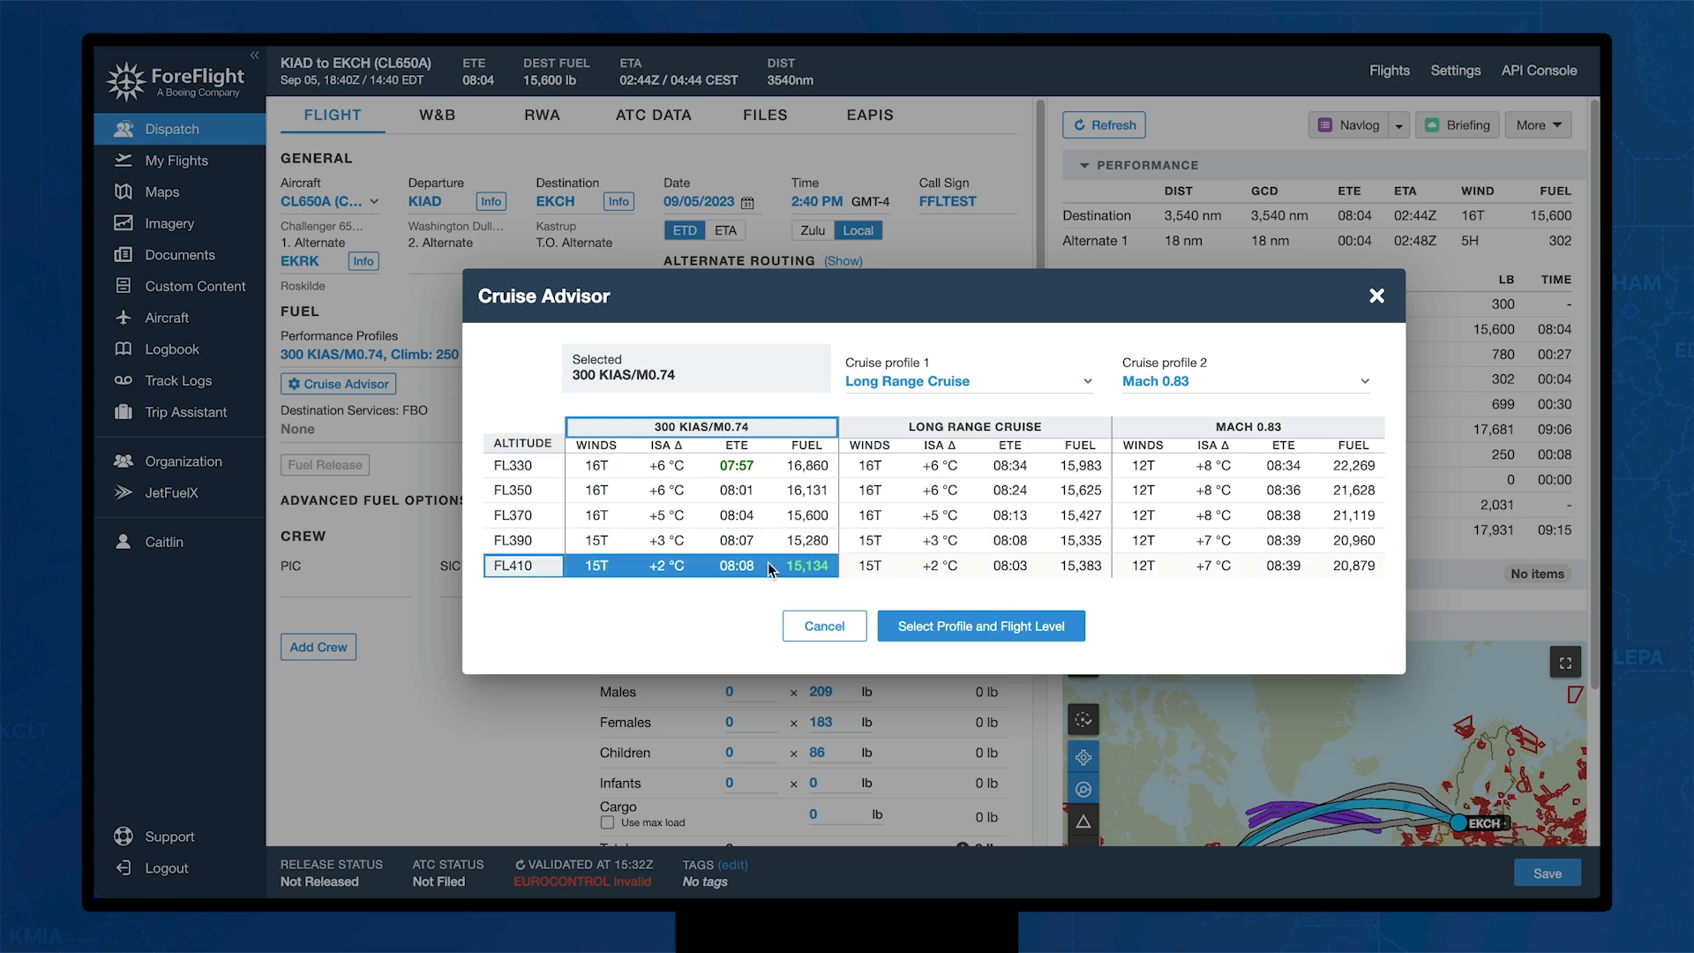
{"action": "left_click", "coordinate": [896, 627]}
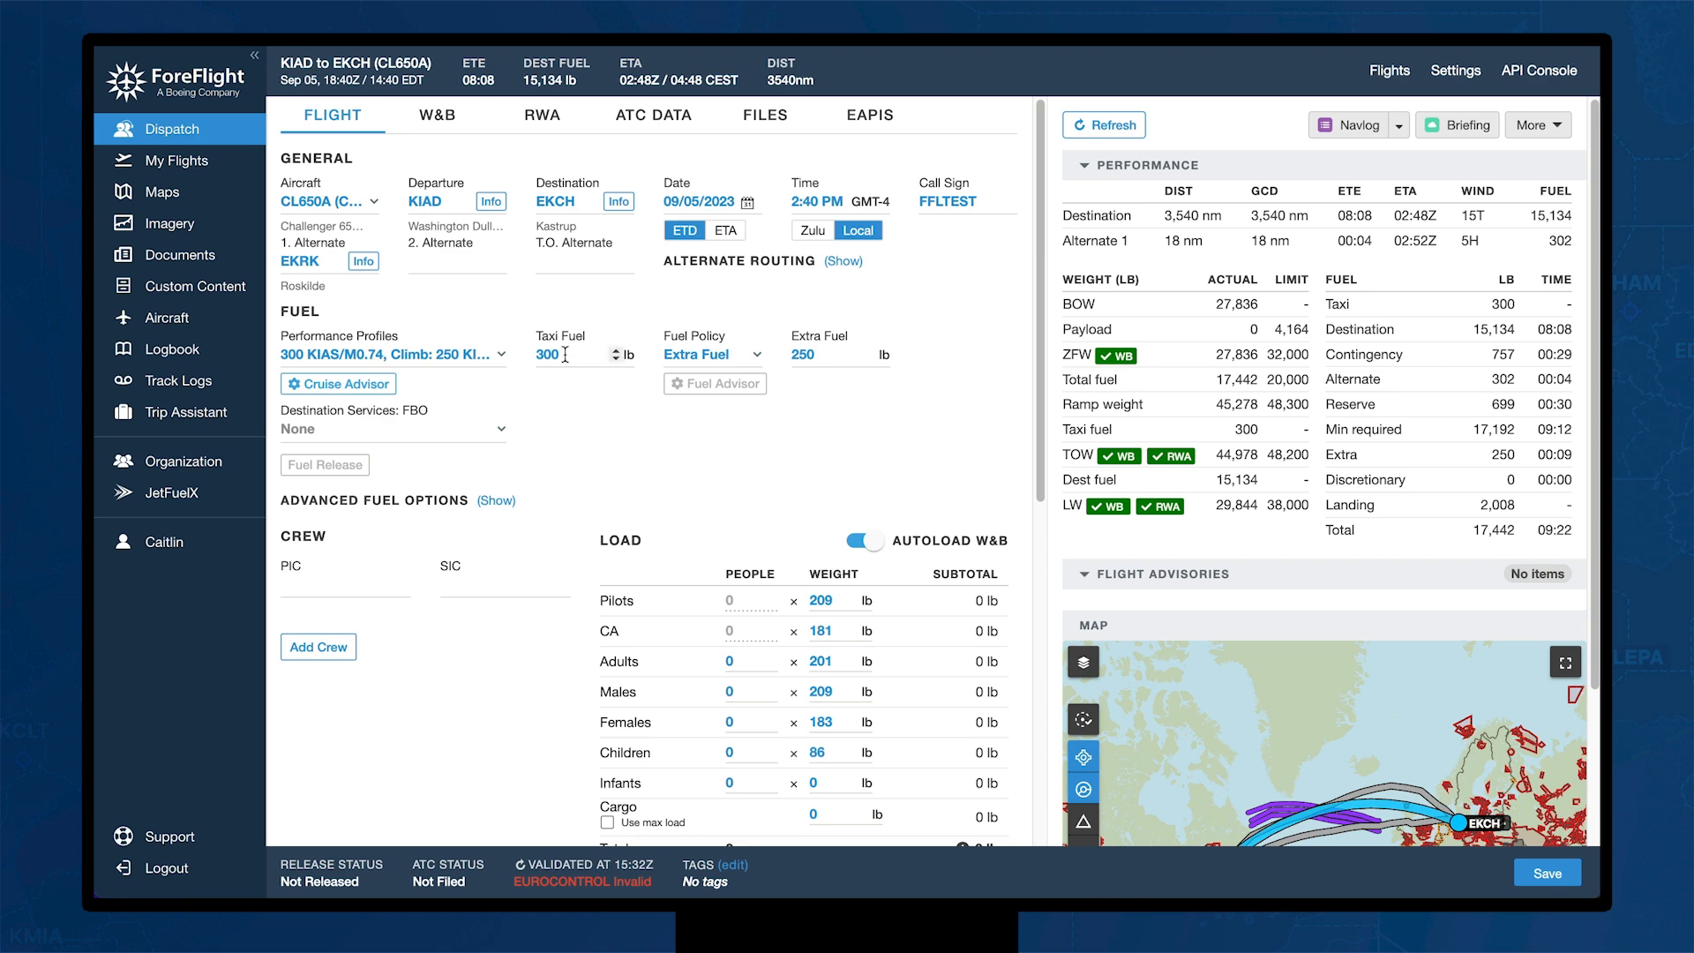
Step: Set the fuel policy to Minimum Fuel and the EKCH FBO to ASE Handling FBO
{"action": "left_click", "coordinate": [751, 362]}
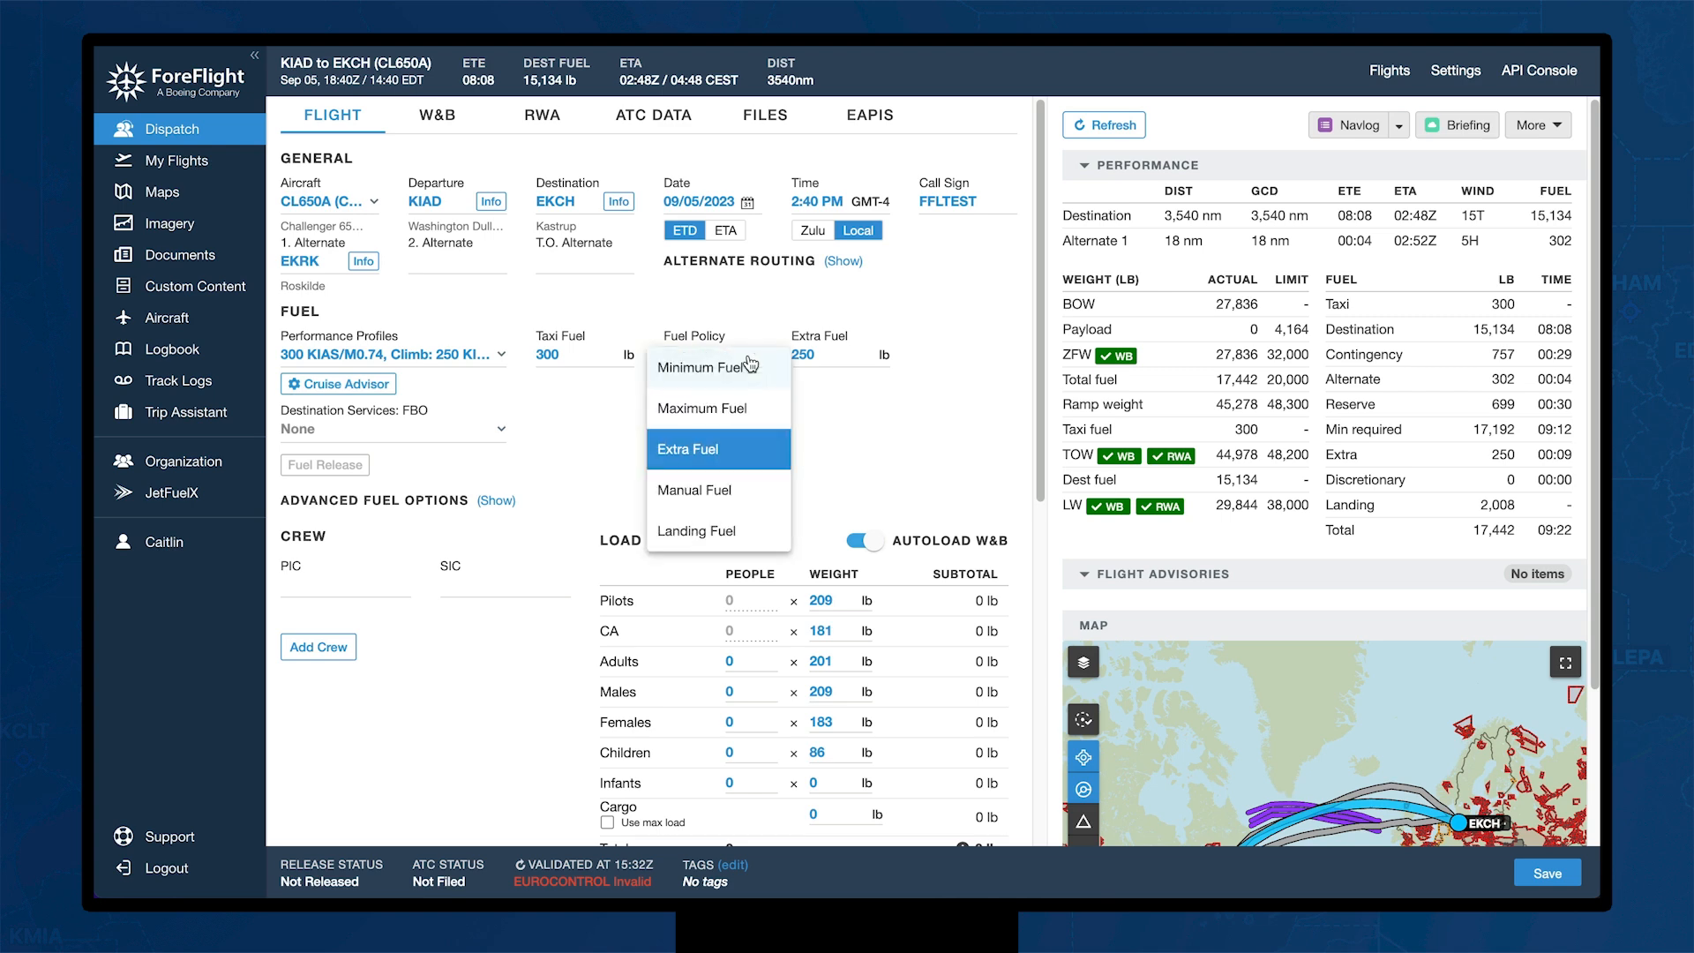
{"action": "left_click", "coordinate": [756, 367]}
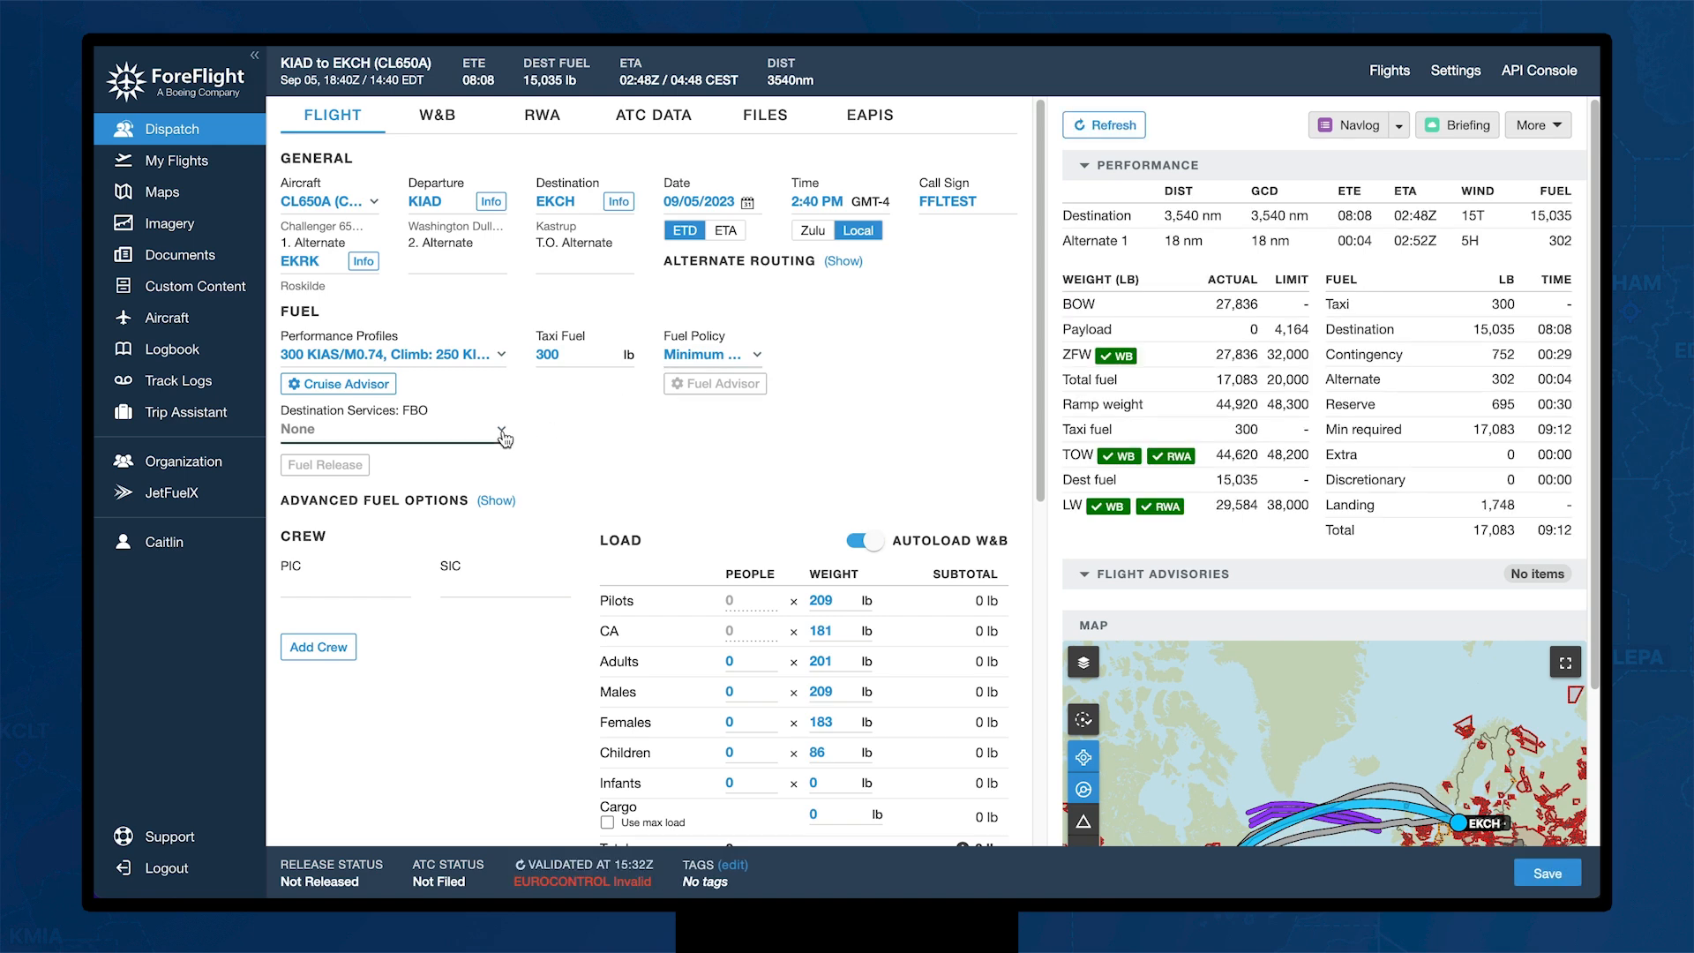
{"action": "left_click", "coordinate": [503, 436]}
{"action": "left_click", "coordinate": [482, 499]}
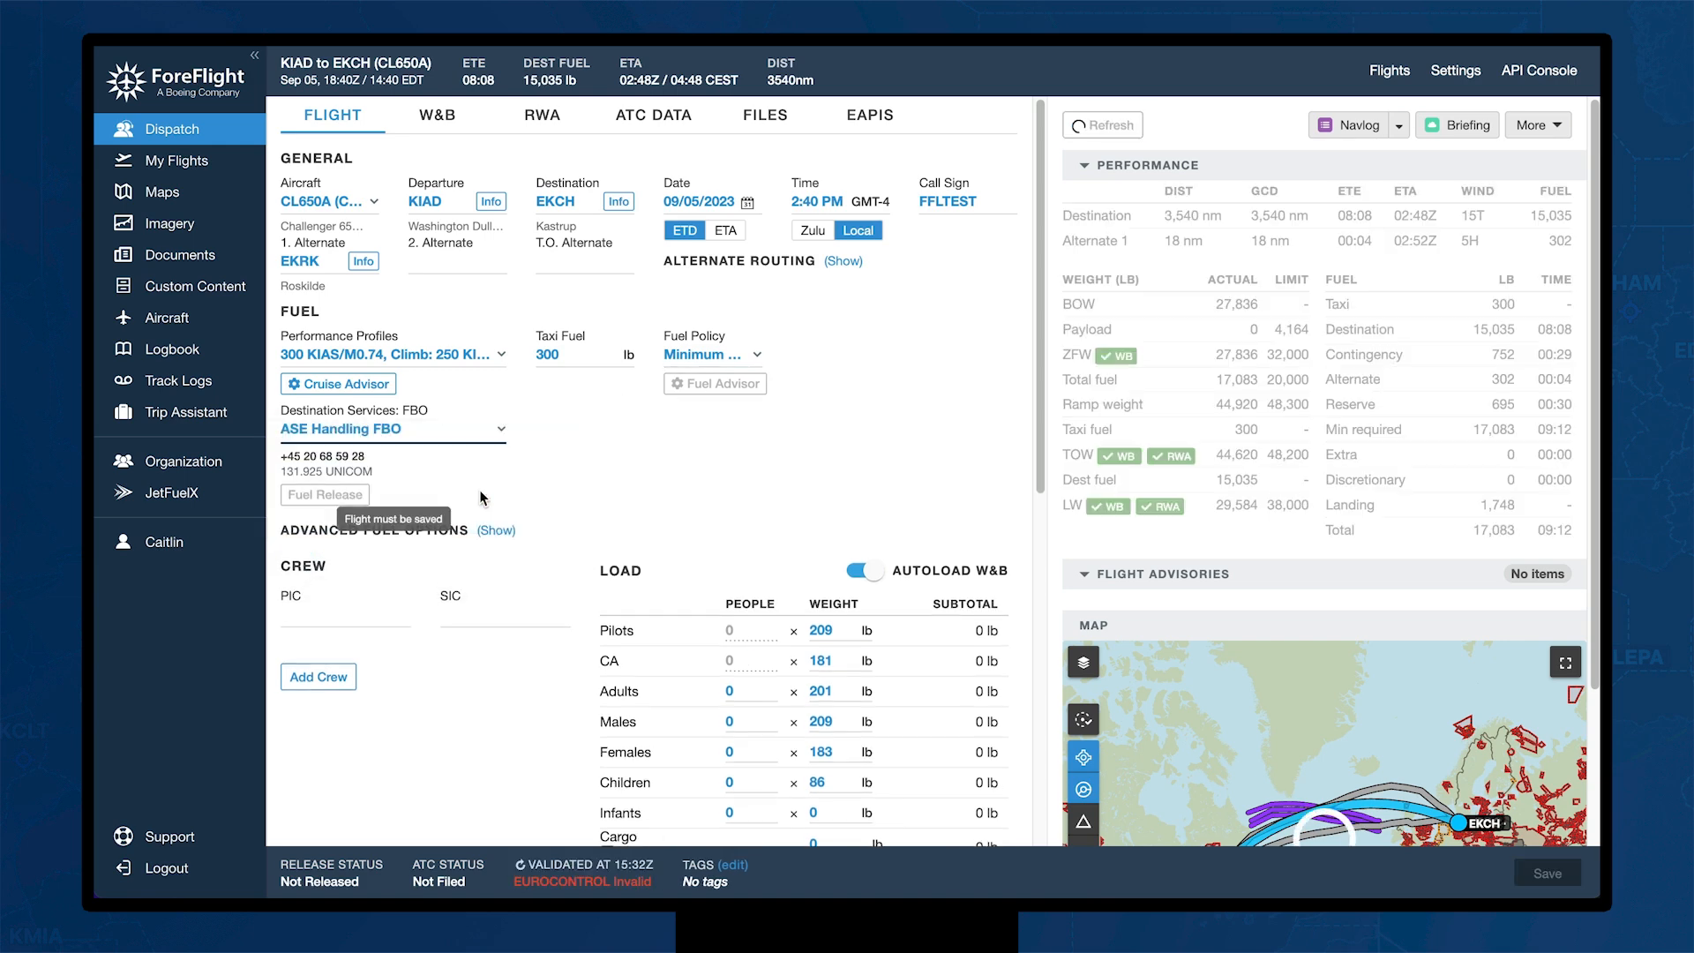
{"action": "scroll", "coordinate": [567, 477], "scroll_direction": "down", "scroll_amount": 1}
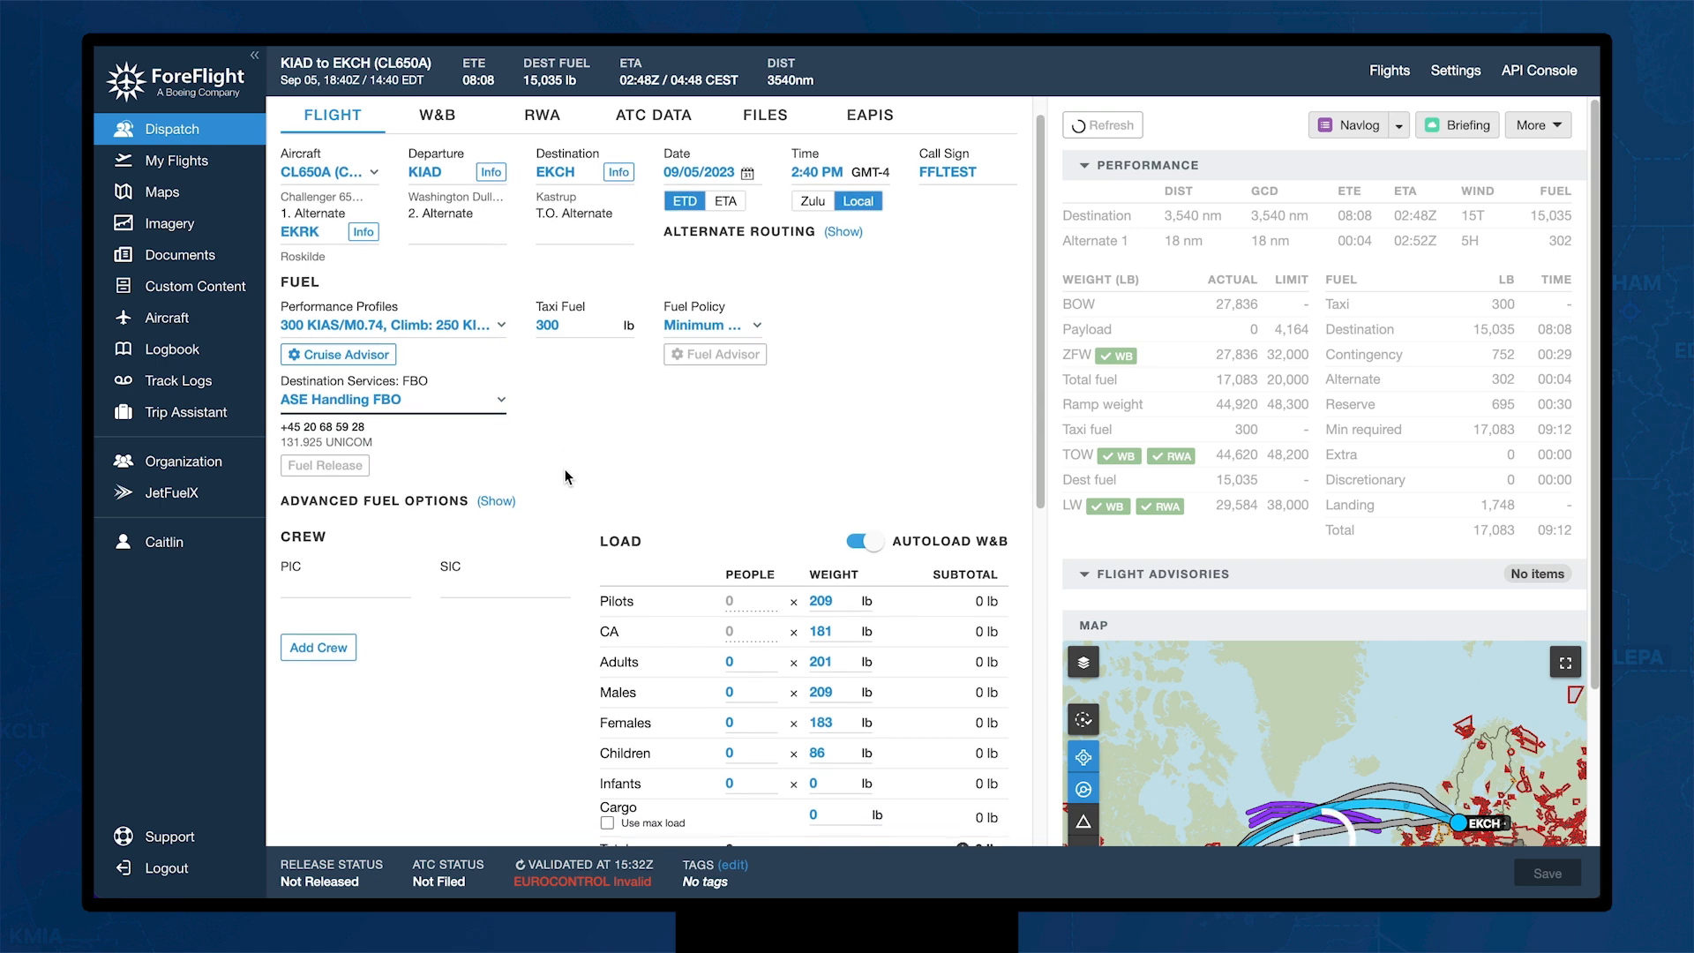
Step: In advanced fuel options, keep EASA CAT reserves and add 200 lb discretionary fuel
{"action": "left_click", "coordinate": [498, 505]}
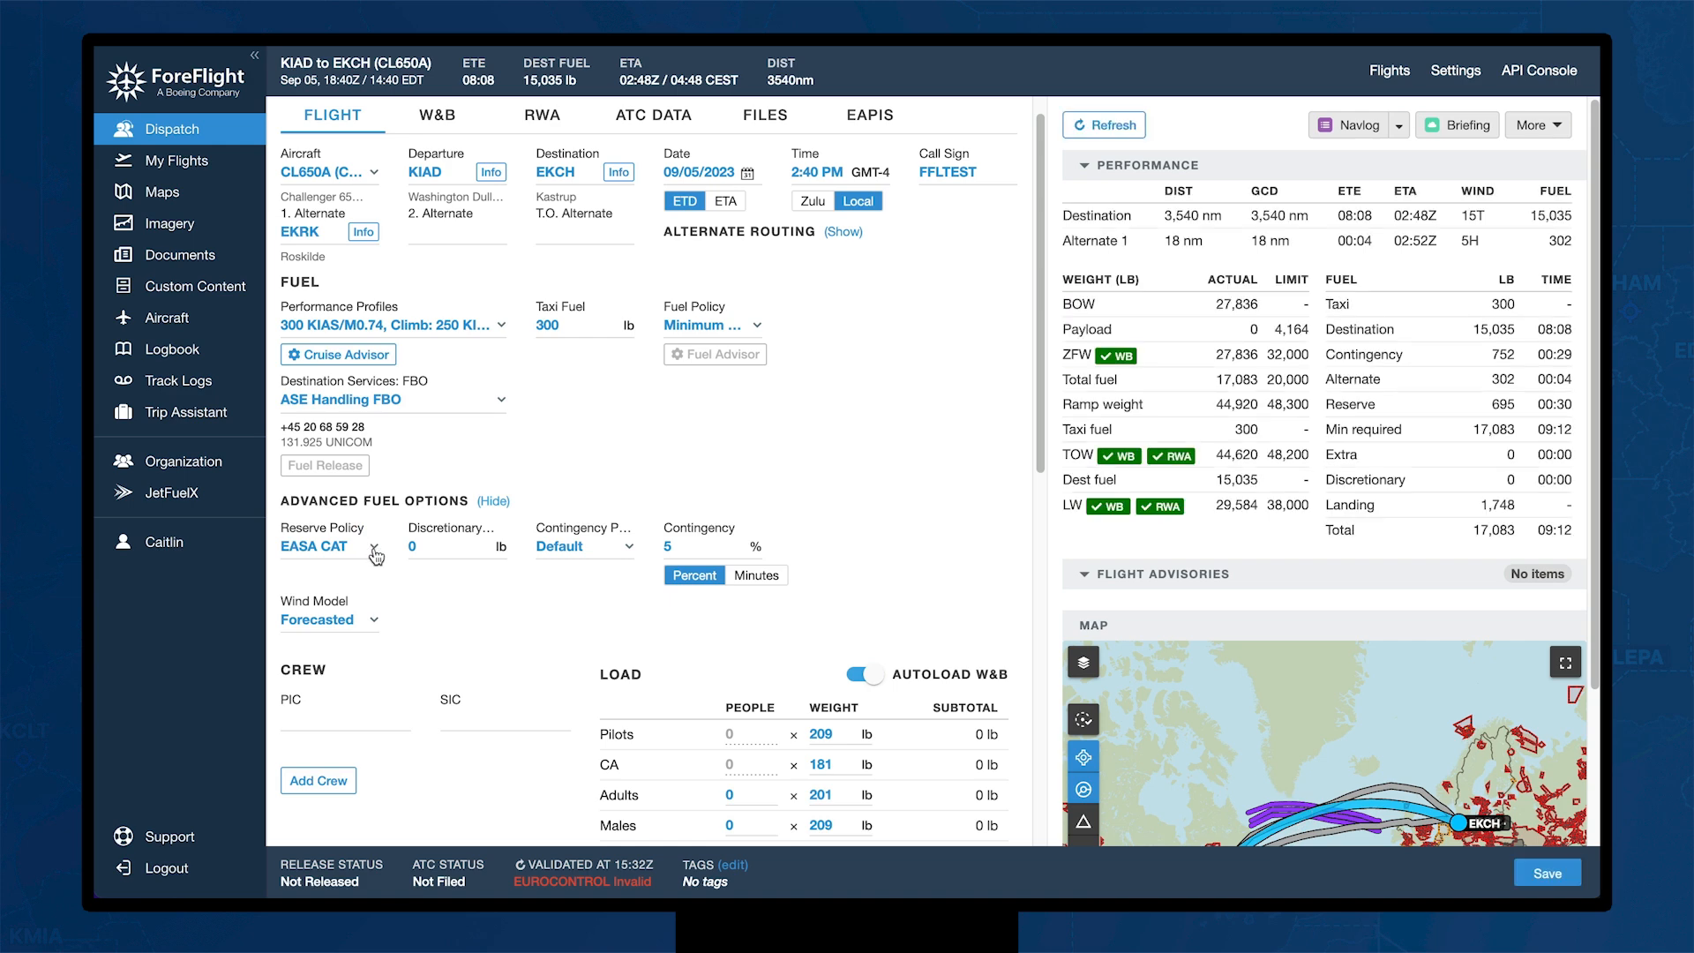
{"action": "left_click", "coordinate": [374, 552]}
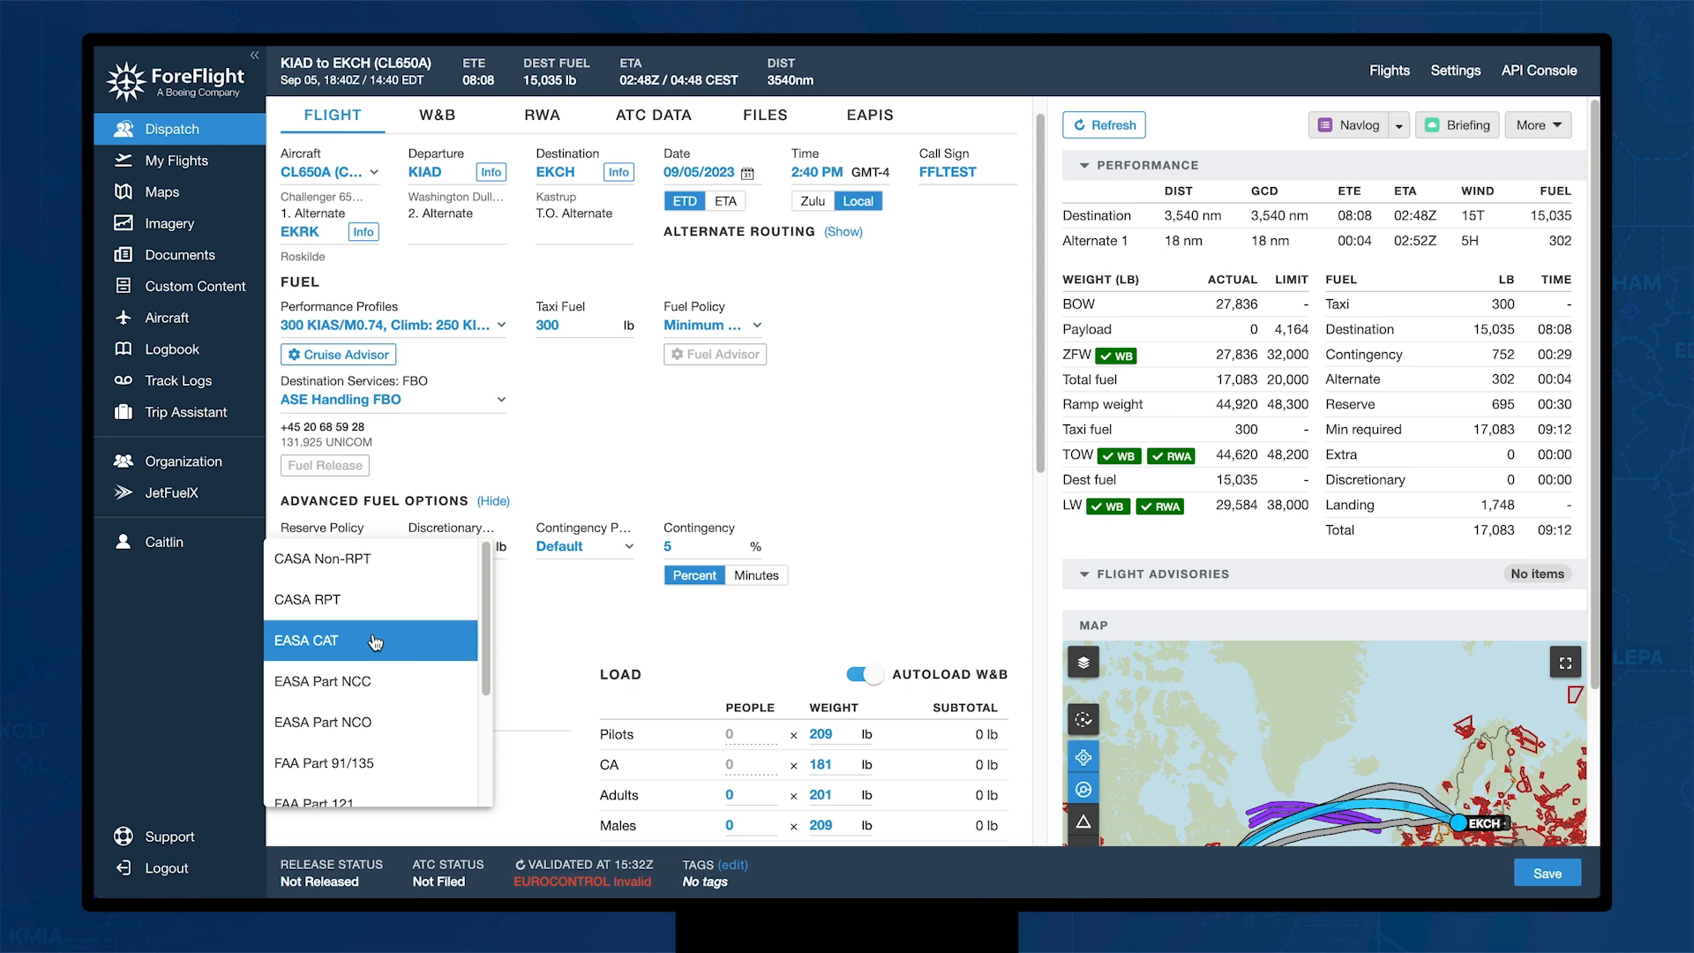
{"action": "scroll", "coordinate": [374, 642], "scroll_direction": "down", "scroll_amount": 4}
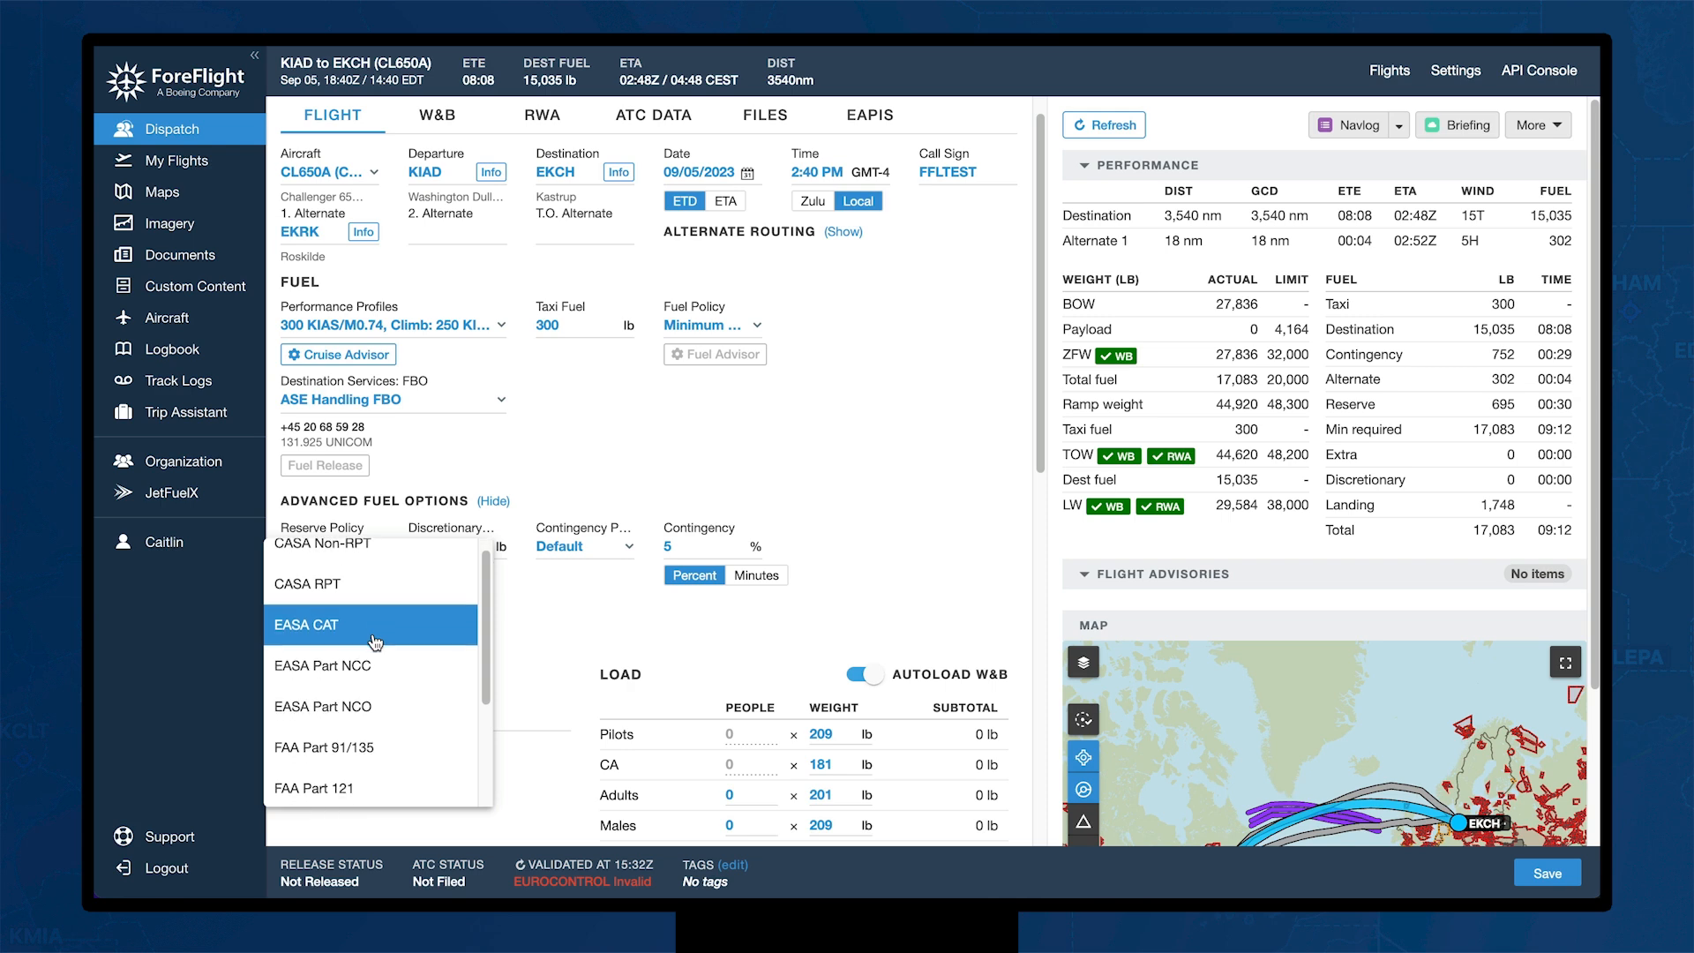
{"action": "scroll", "coordinate": [375, 642], "scroll_direction": "up", "scroll_amount": 2}
{"action": "scroll", "coordinate": [375, 642], "scroll_direction": "up", "scroll_amount": 1}
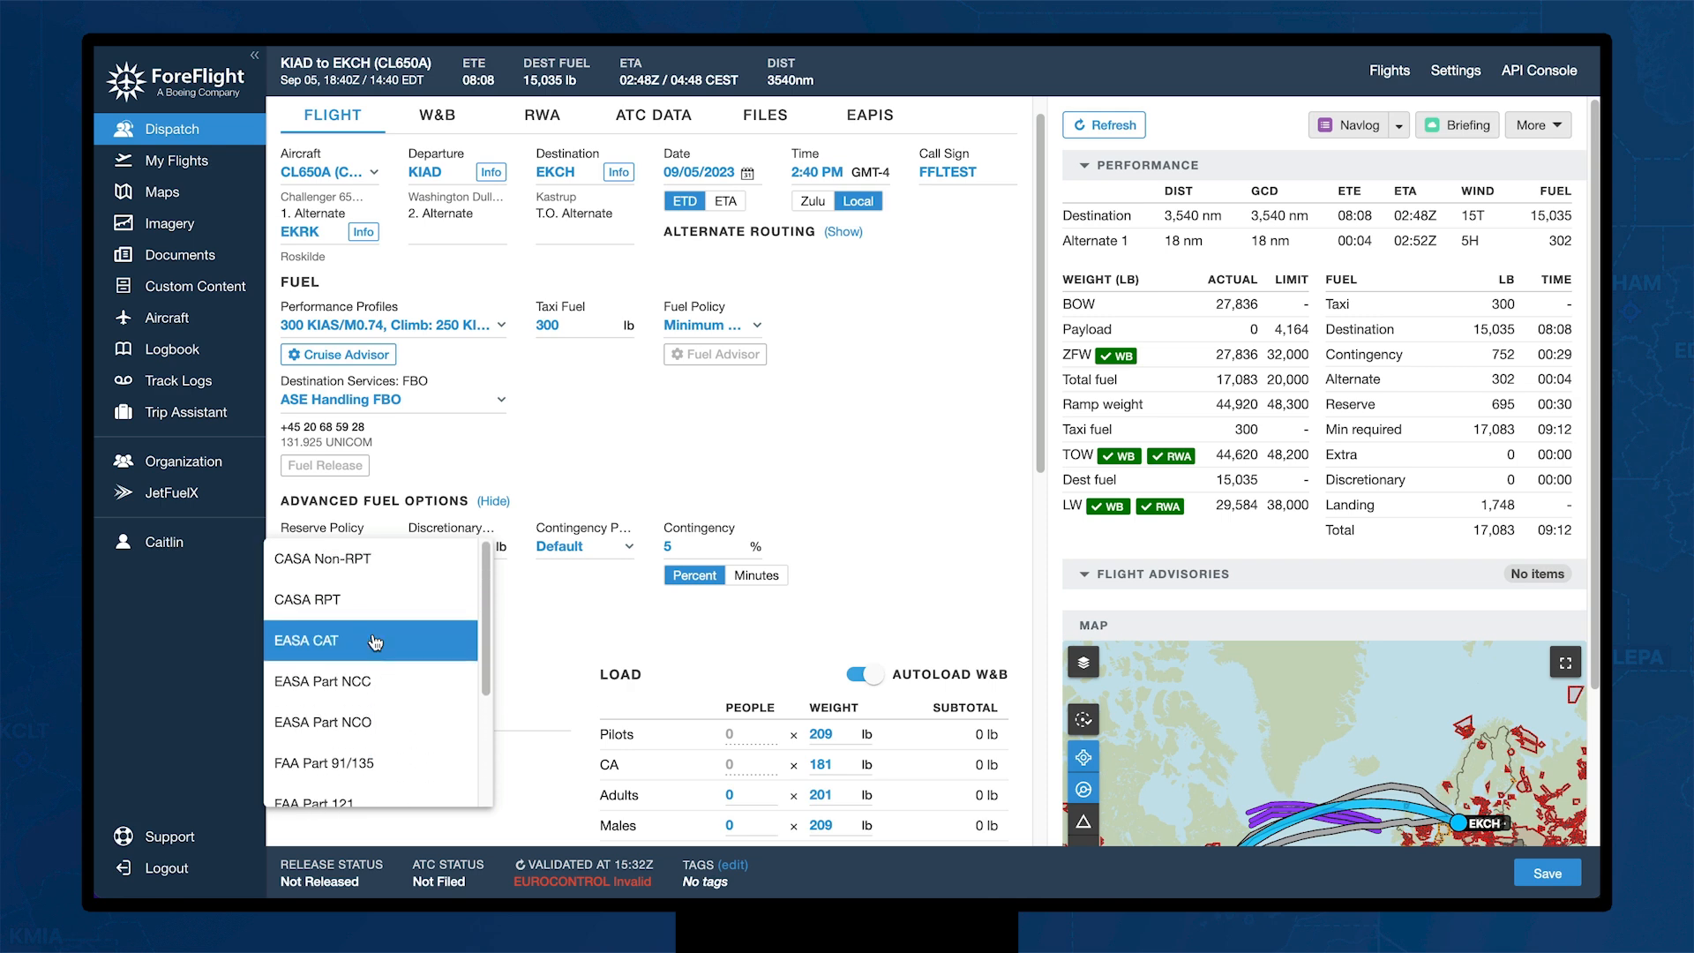
{"action": "left_click", "coordinate": [571, 490]}
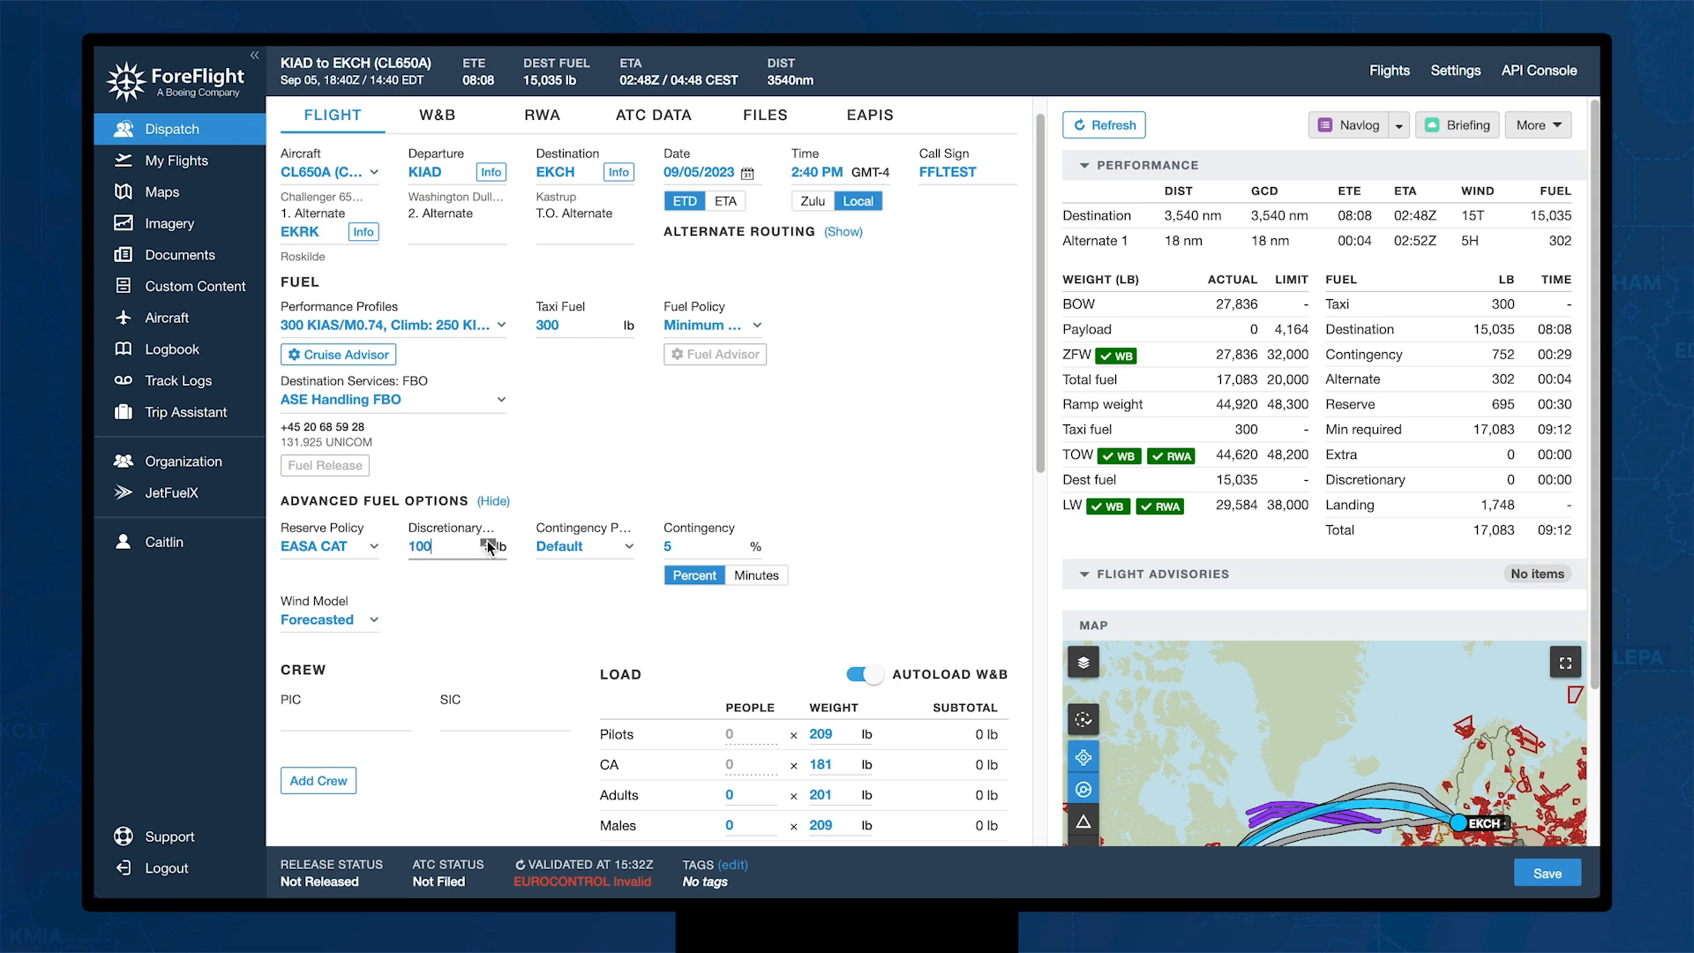
{"action": "left_click", "coordinate": [487, 543]}
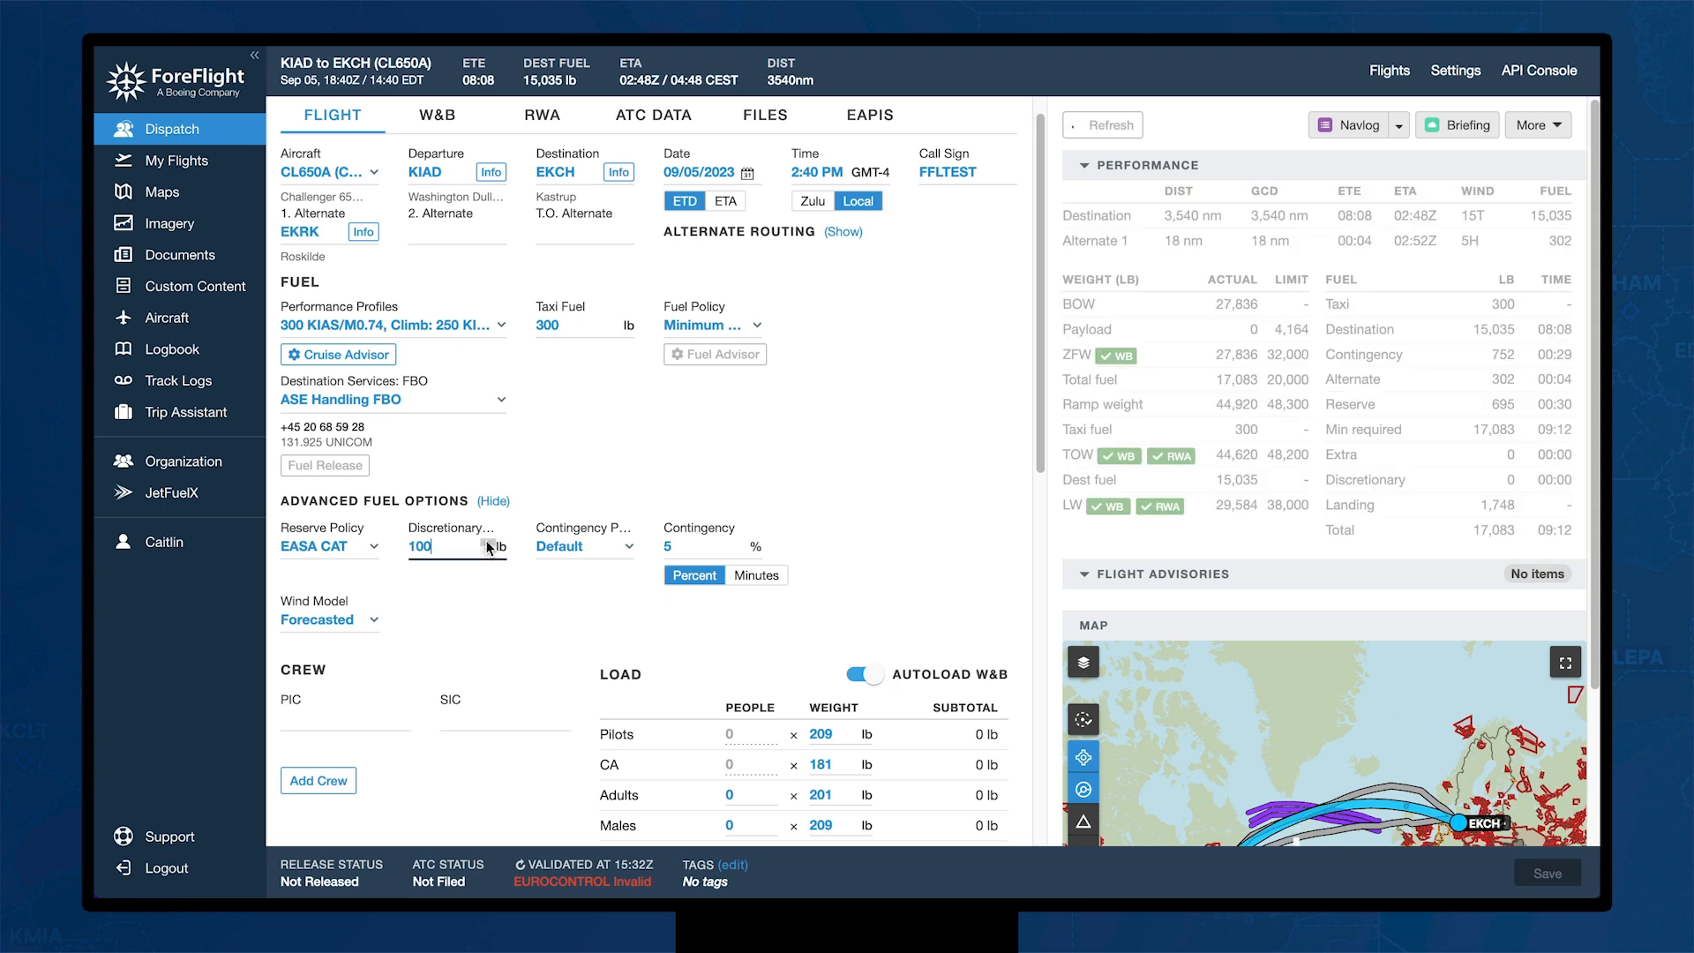
{"action": "left_click", "coordinate": [487, 544]}
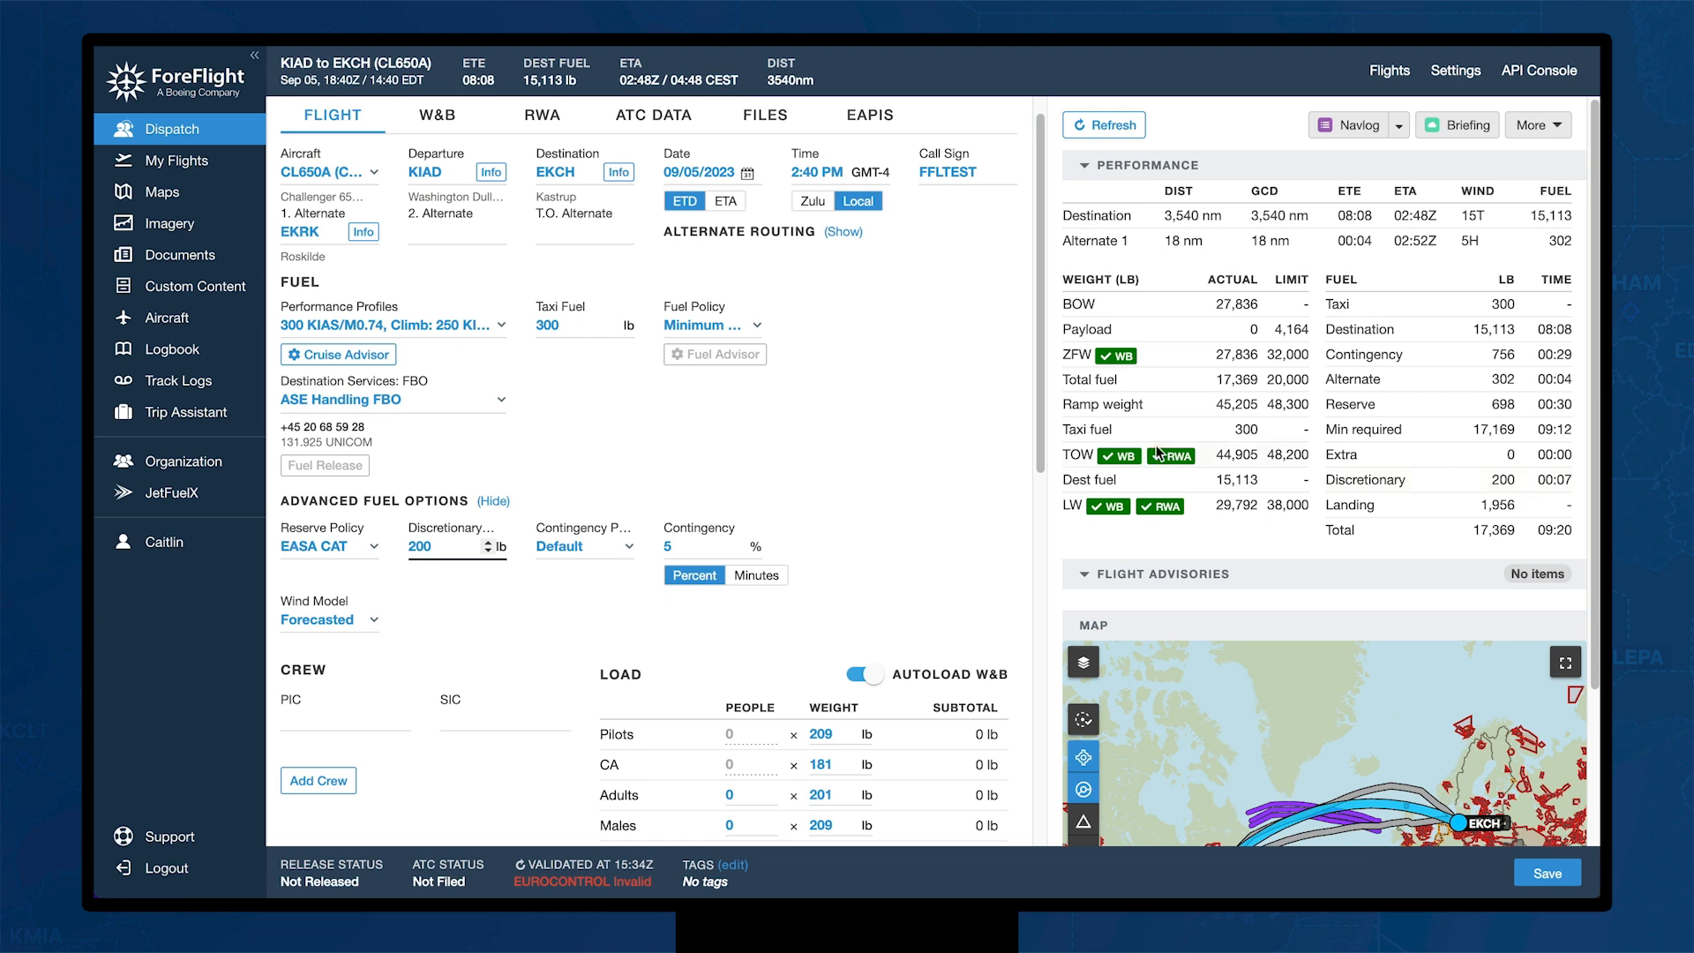
Step: Assign the pilot in command from the crew list and enter the co-pilot's e-mail as SIC
{"action": "scroll", "coordinate": [499, 608], "scroll_direction": "down", "scroll_amount": 1}
{"action": "scroll", "coordinate": [498, 608], "scroll_direction": "down", "scroll_amount": 4}
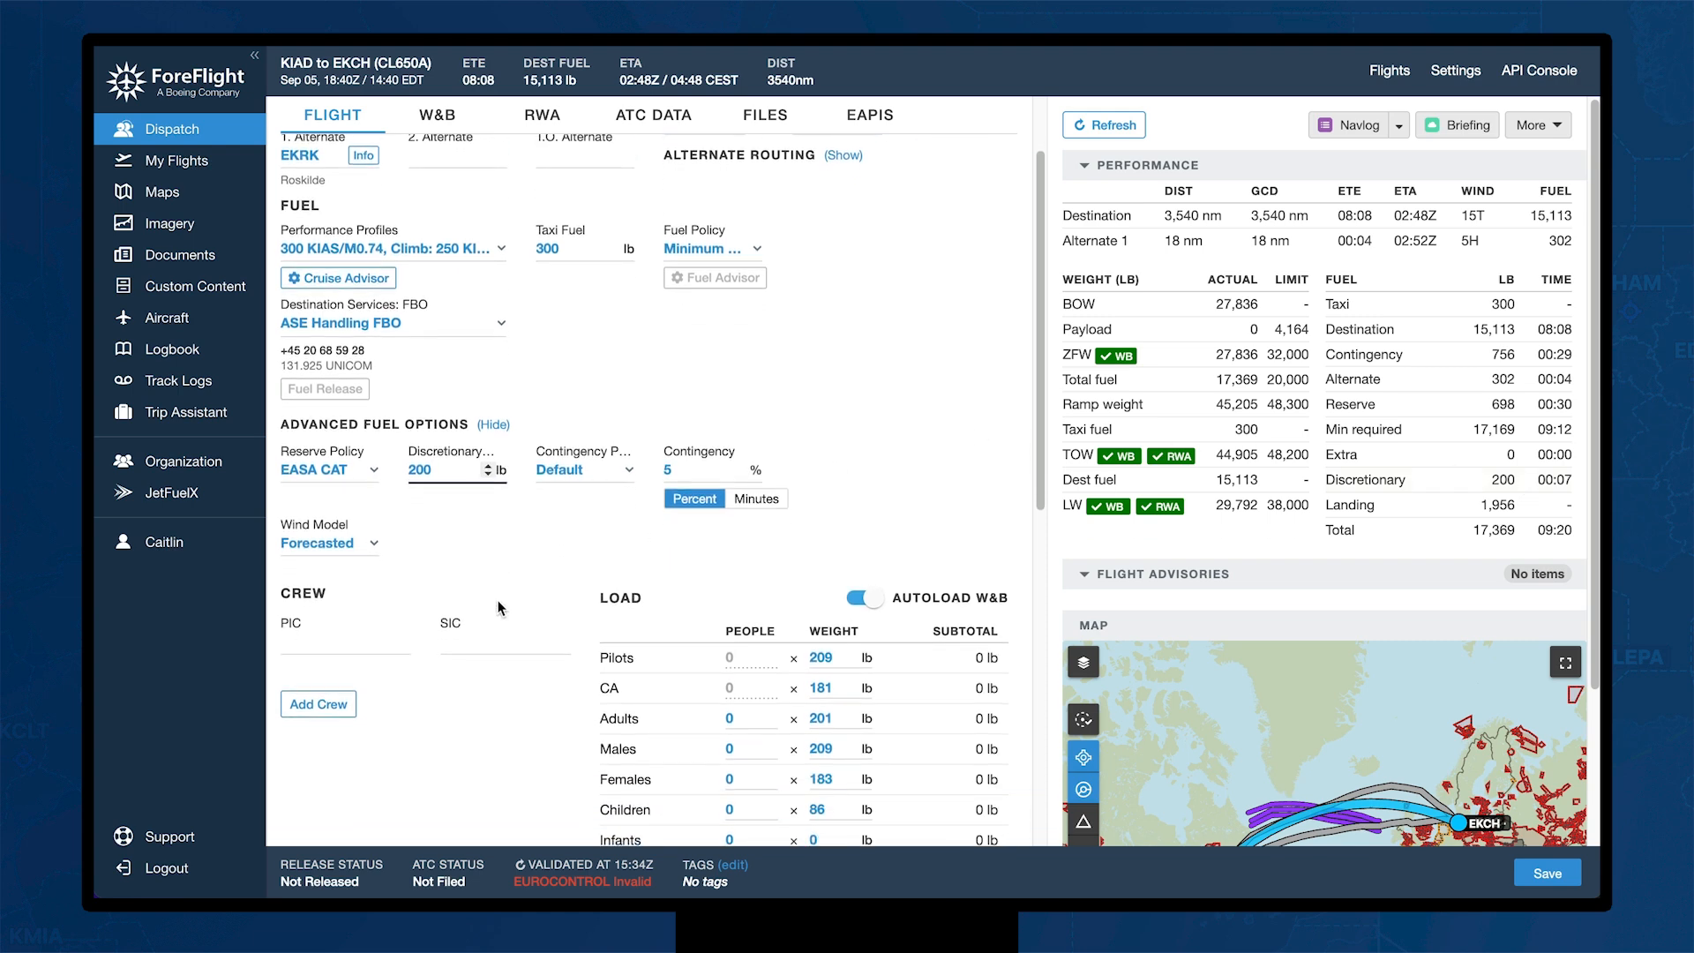
{"action": "scroll", "coordinate": [495, 608], "scroll_direction": "down", "scroll_amount": 1}
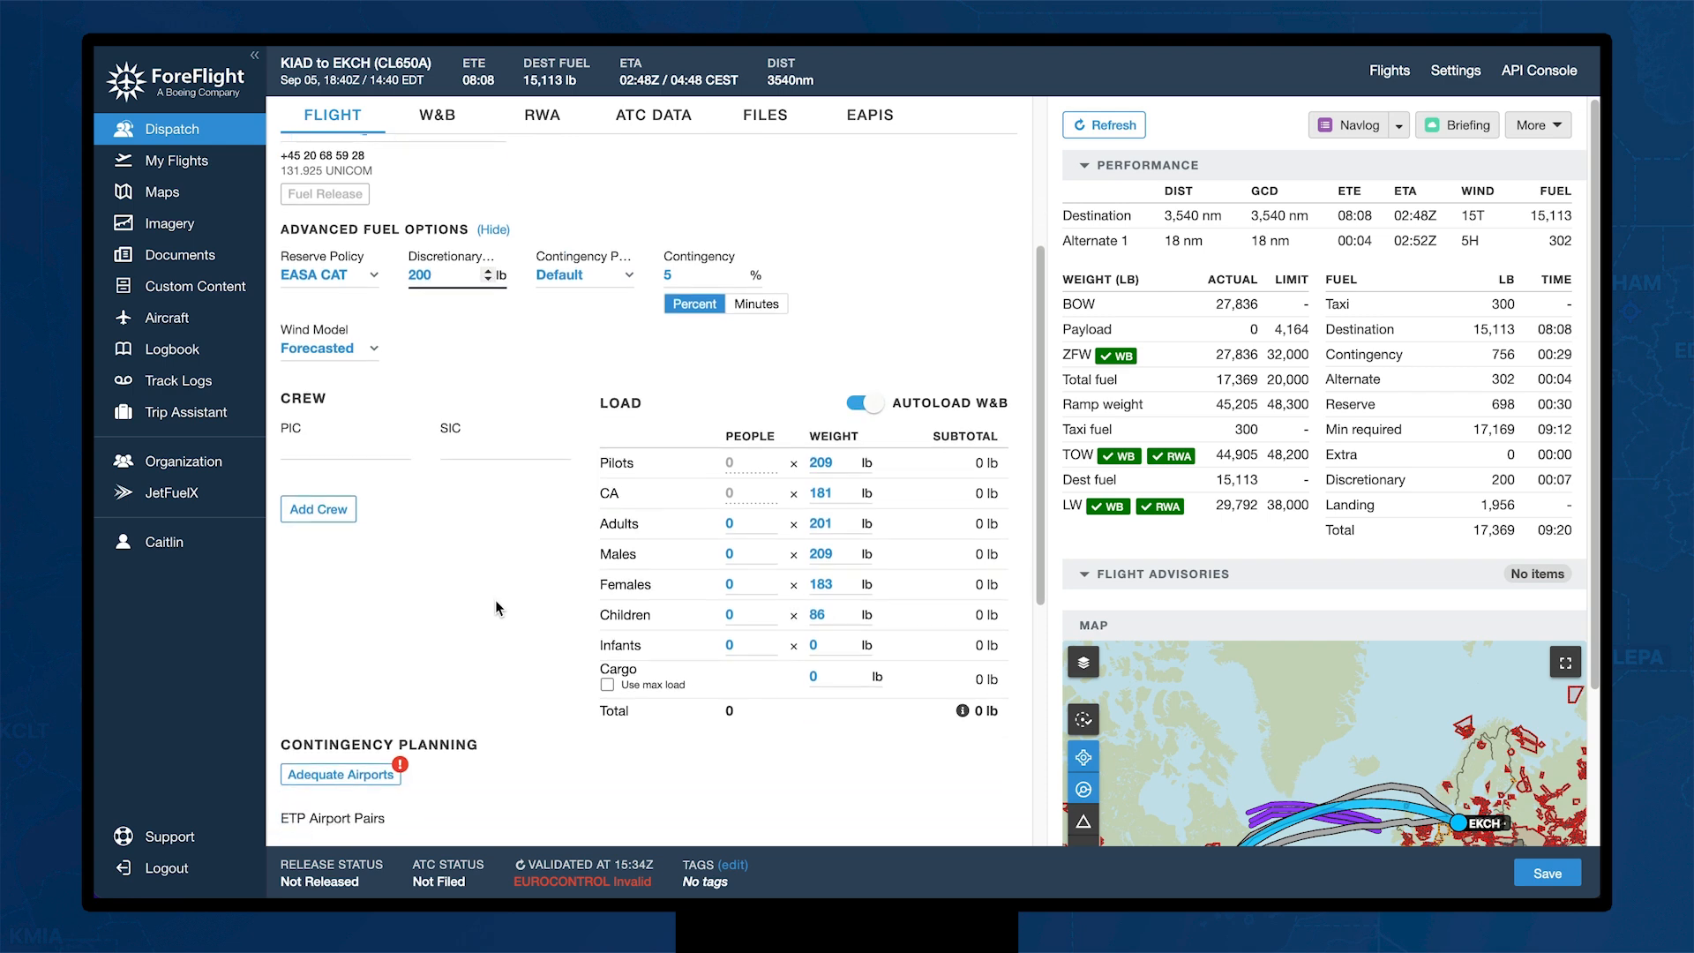
{"action": "left_click", "coordinate": [319, 449]}
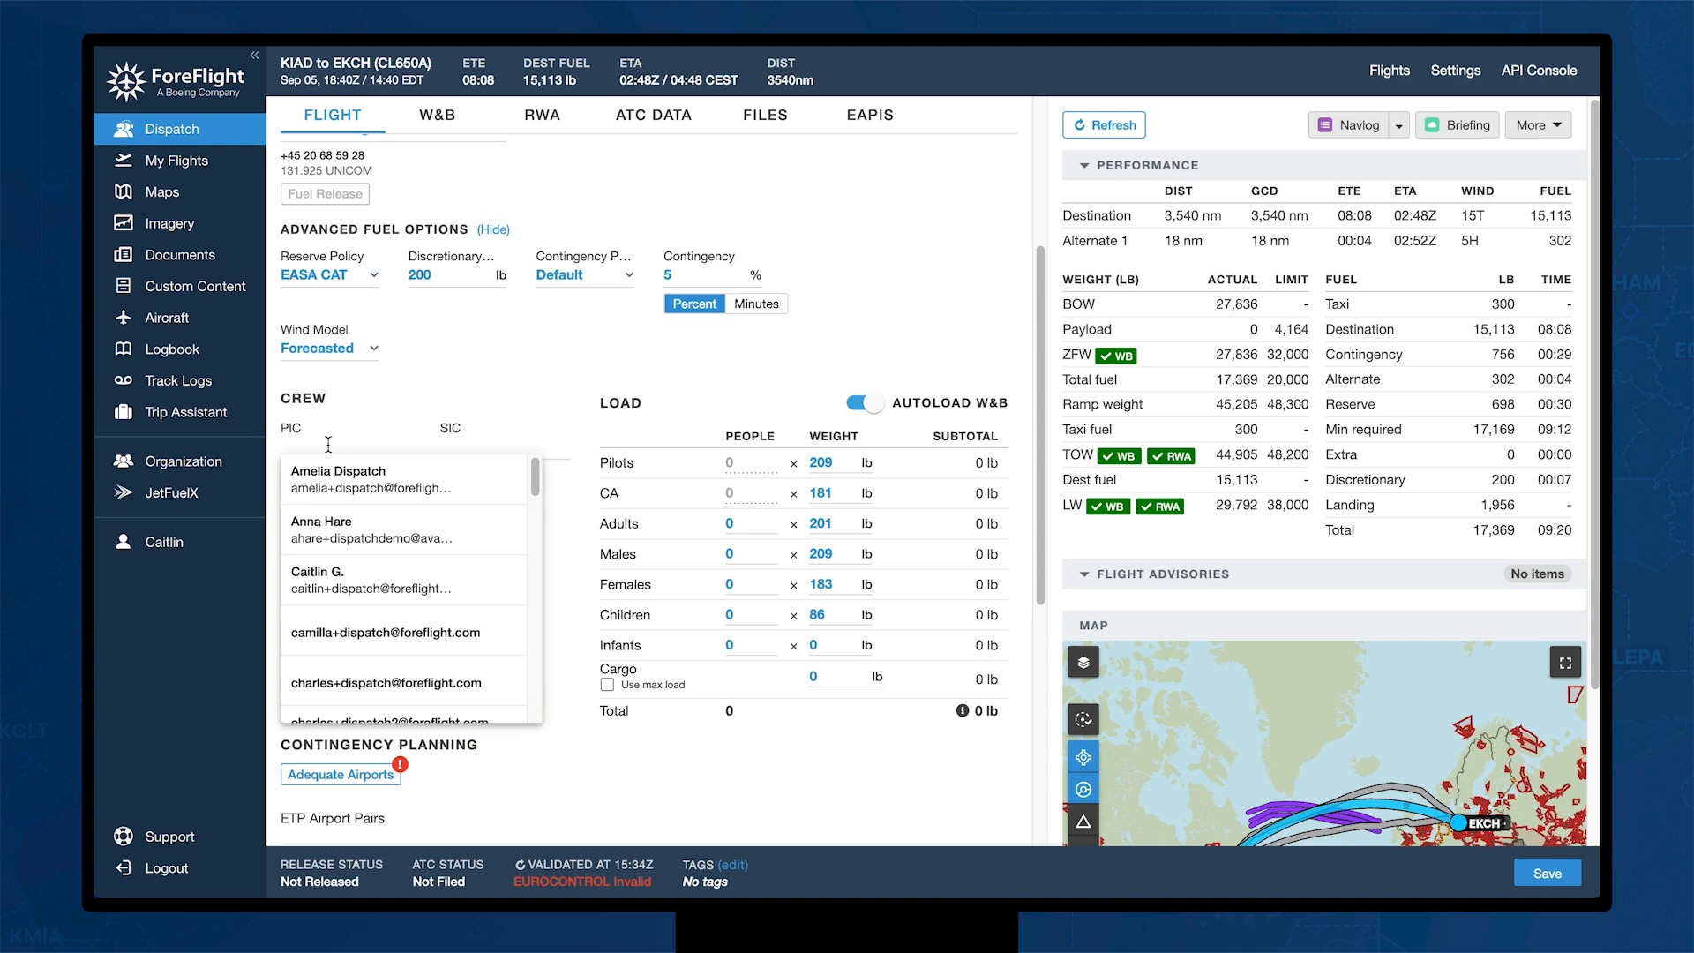
{"action": "type", "text": "cai"}
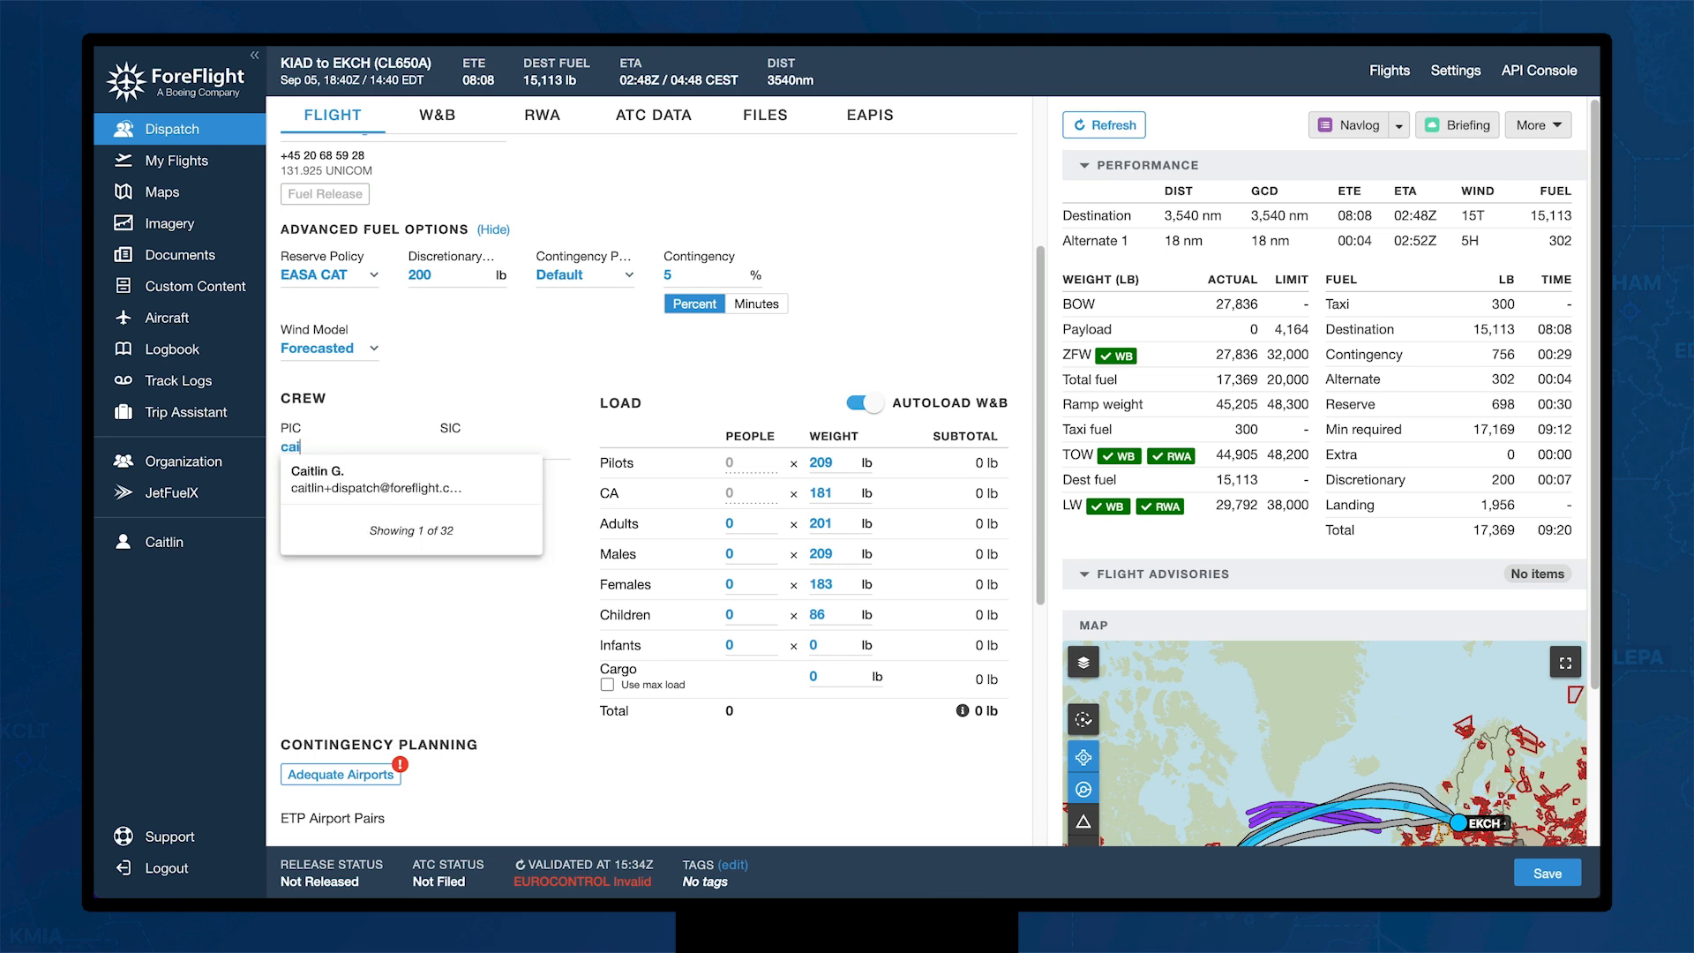
{"action": "left_click", "coordinate": [326, 473]}
{"action": "left_click", "coordinate": [439, 461]}
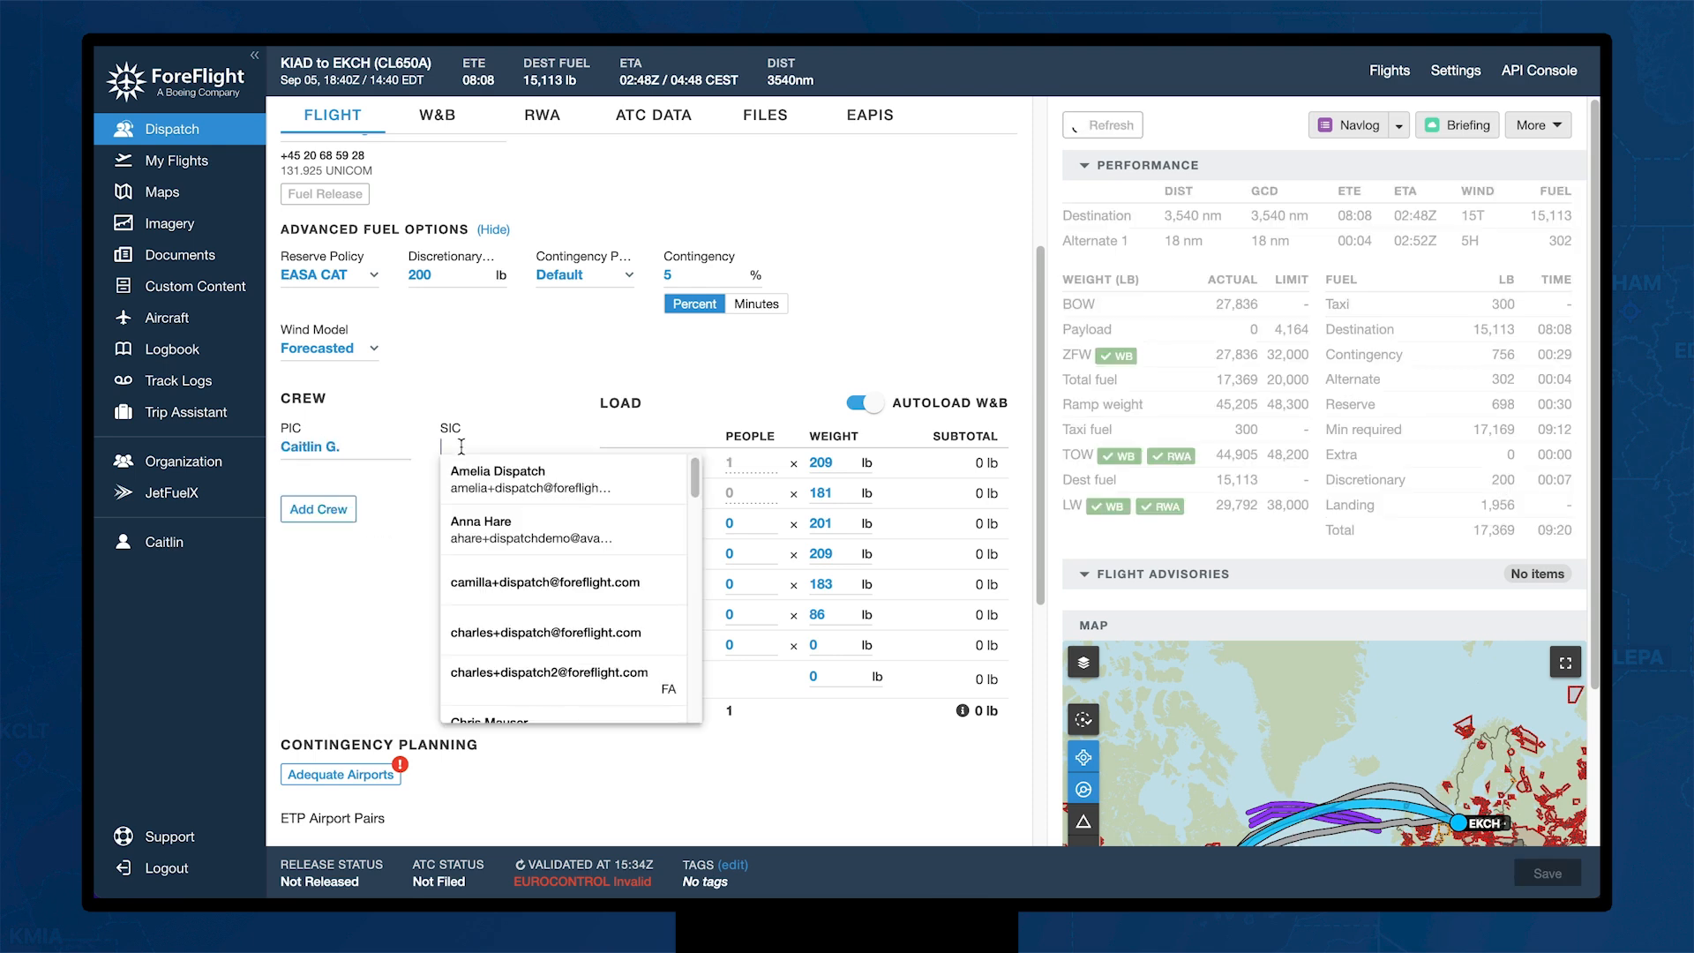
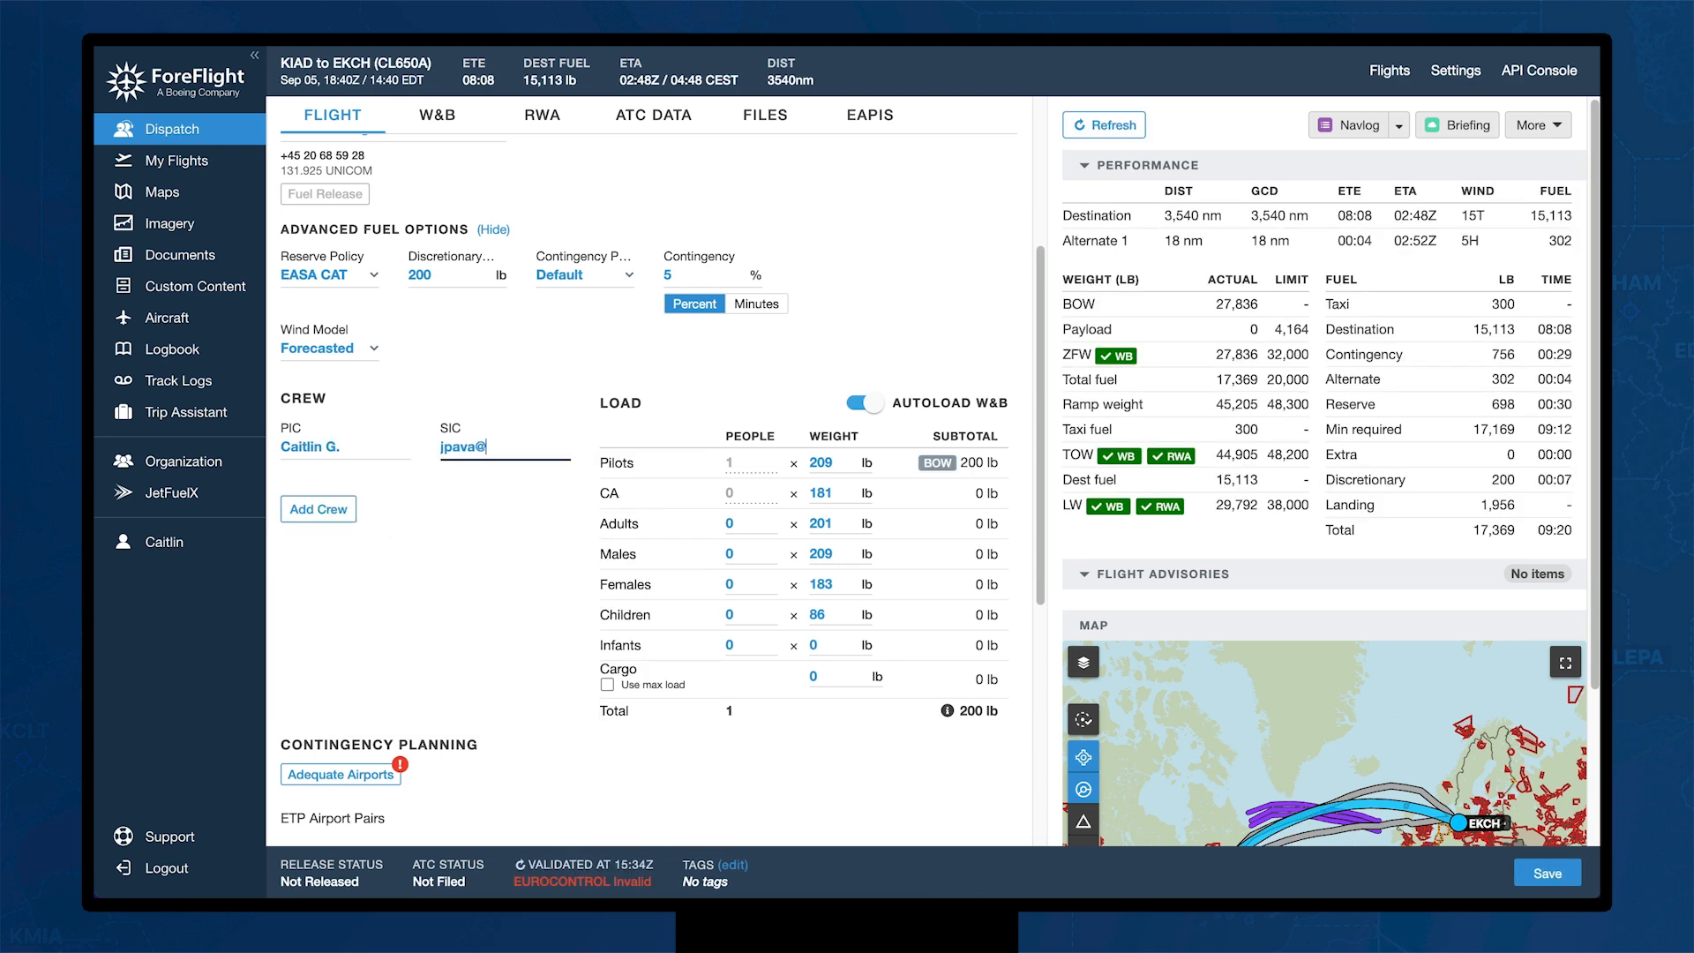
Step: Confirm the co-pilot as SIC, then set the load to 1 male, 2 adults and 300 lb cargo
{"action": "left_click", "coordinate": [442, 511]}
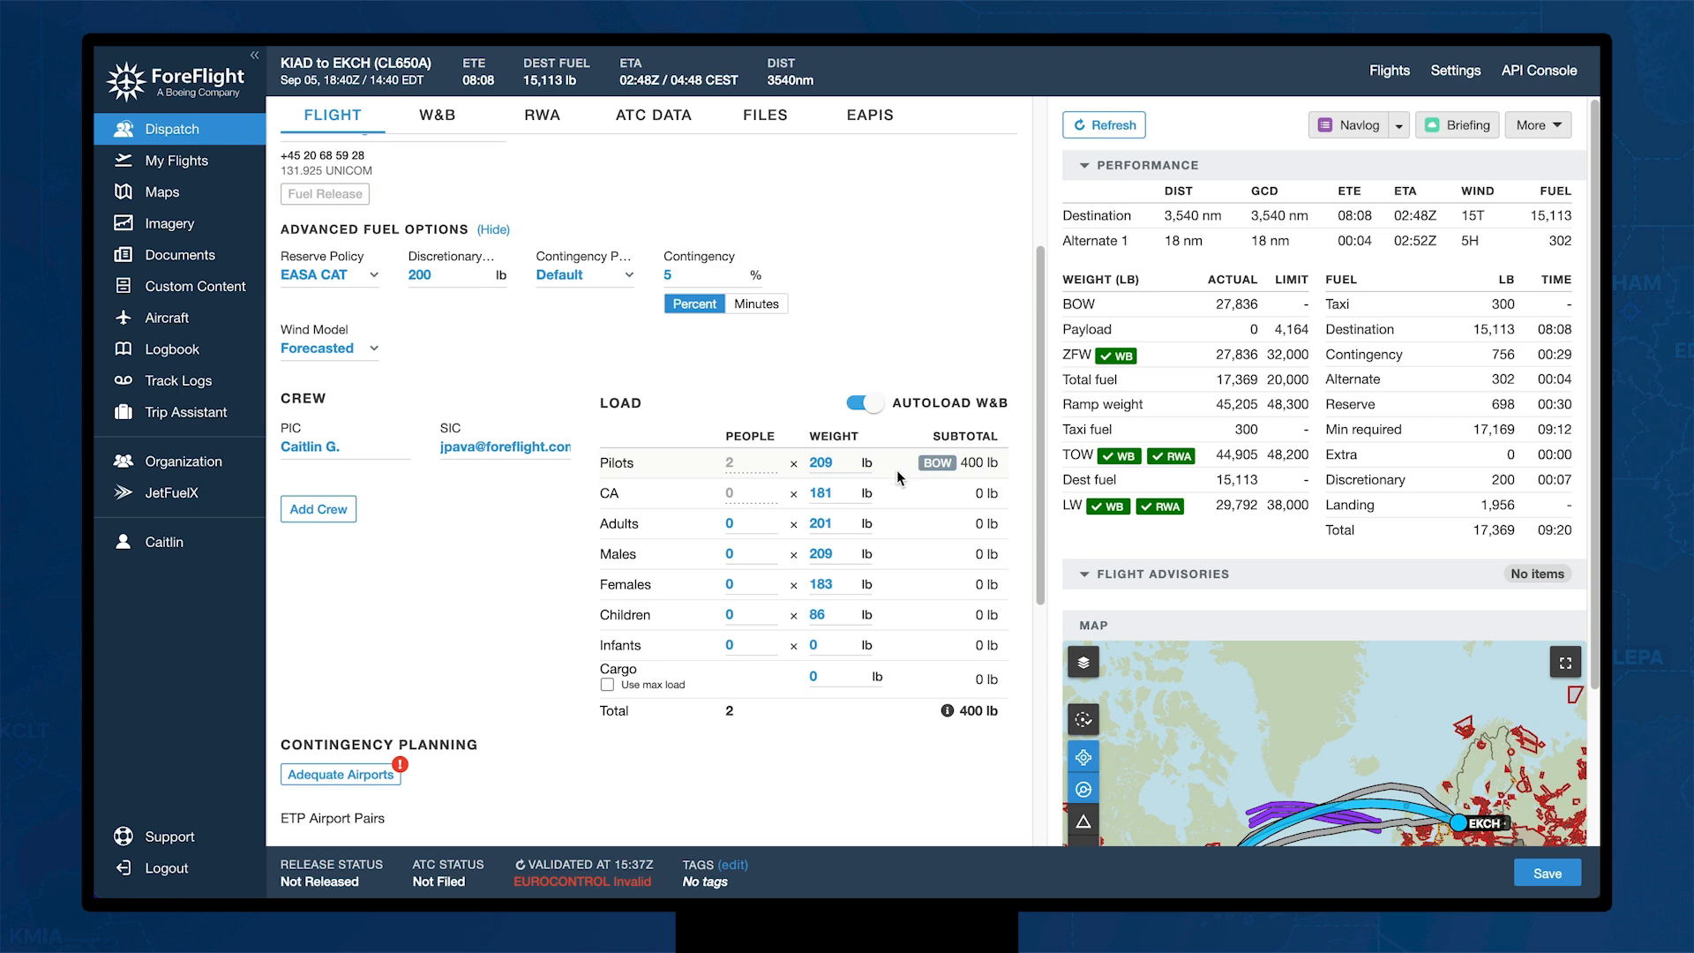
{"action": "left_click", "coordinate": [767, 549]}
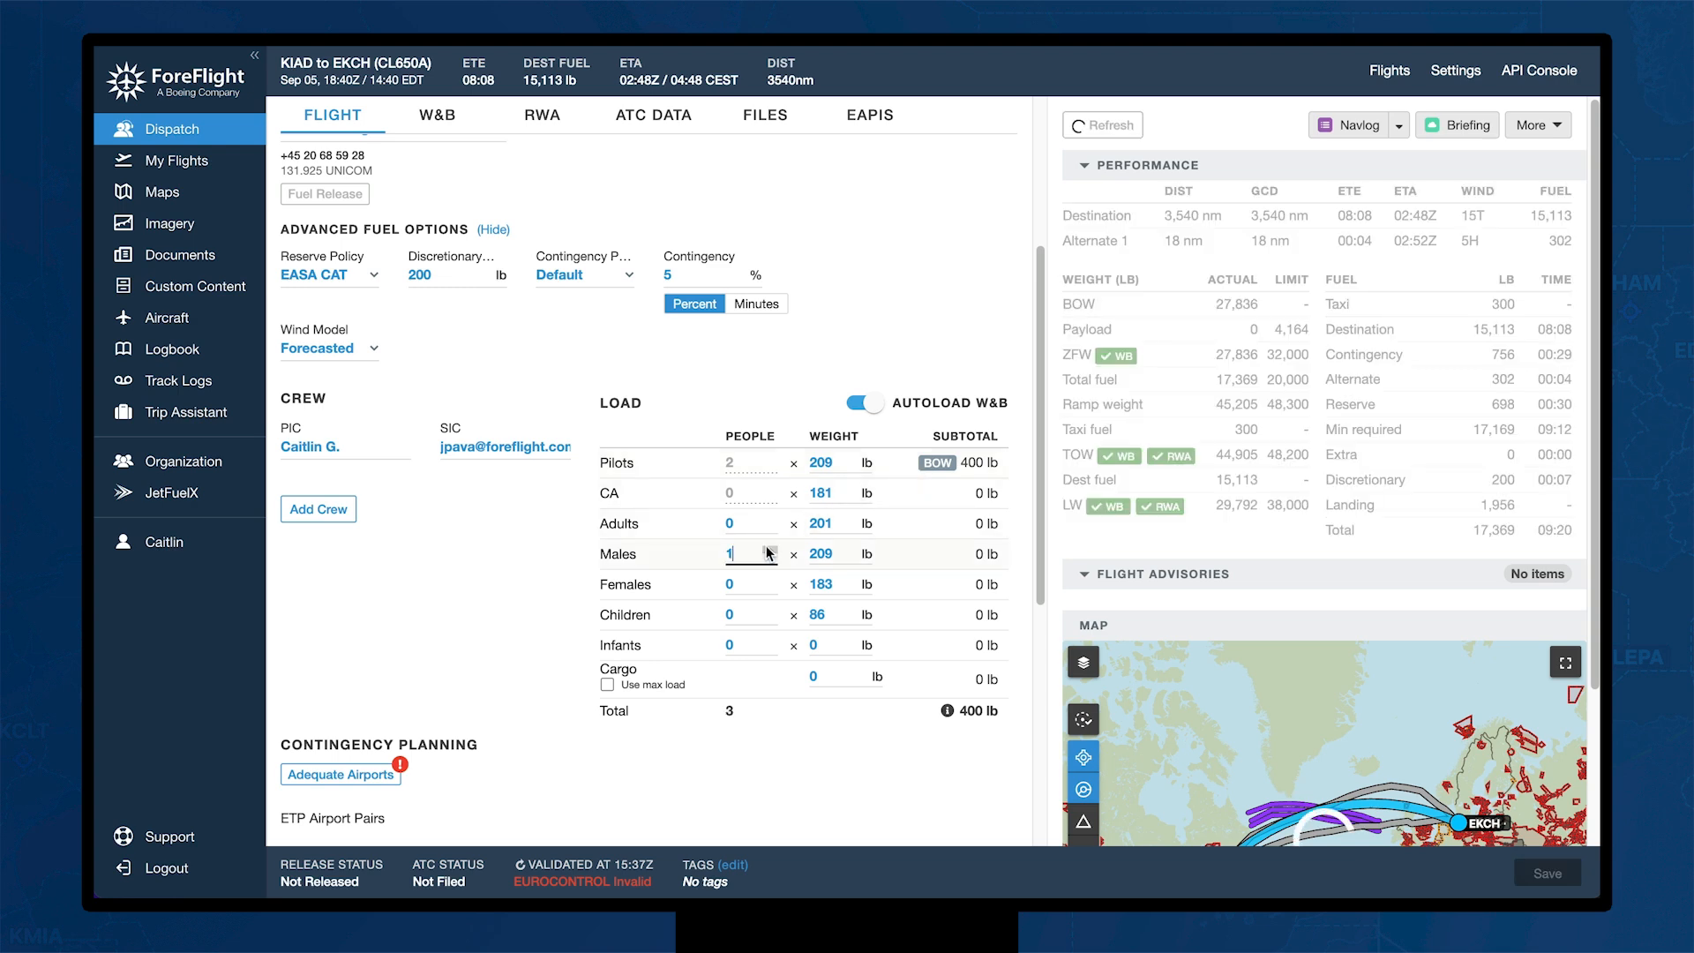
{"action": "left_click", "coordinate": [769, 519]}
{"action": "left_click", "coordinate": [770, 519]}
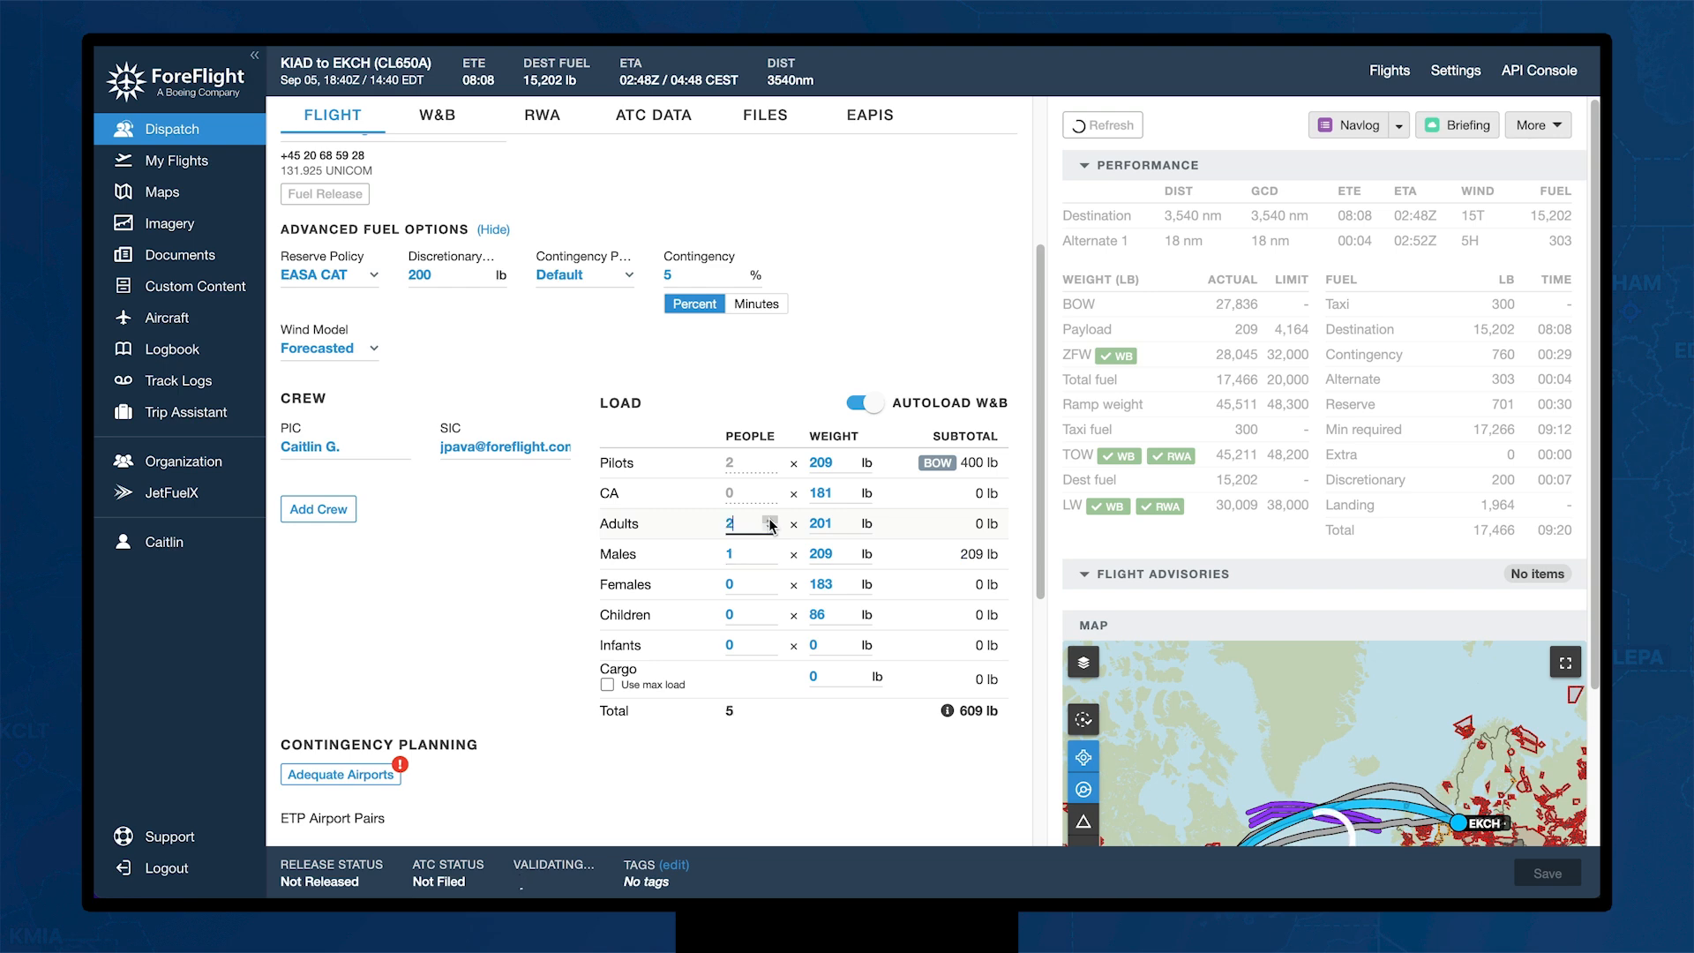
{"action": "left_click", "coordinate": [864, 673]}
{"action": "left_click", "coordinate": [864, 673]}
{"action": "left_click", "coordinate": [864, 674]}
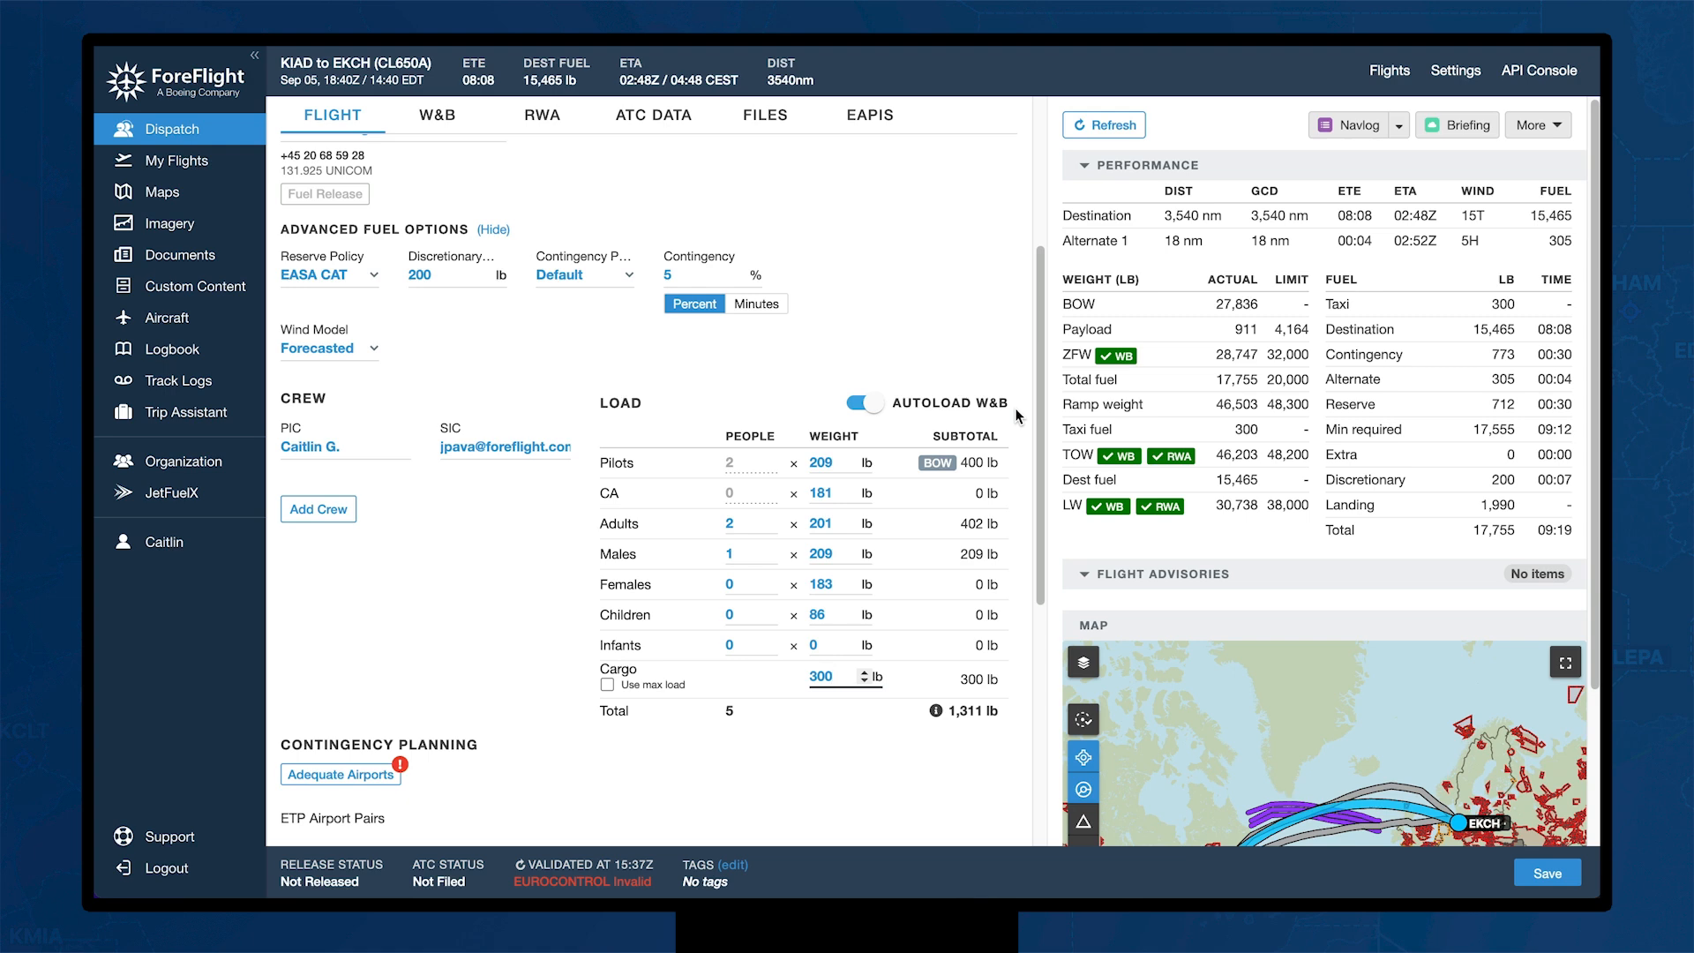
Step: In weight and balance, expand Crew and Passengers and keep the 10-Passenger Configuration profile
{"action": "left_click", "coordinate": [448, 117]}
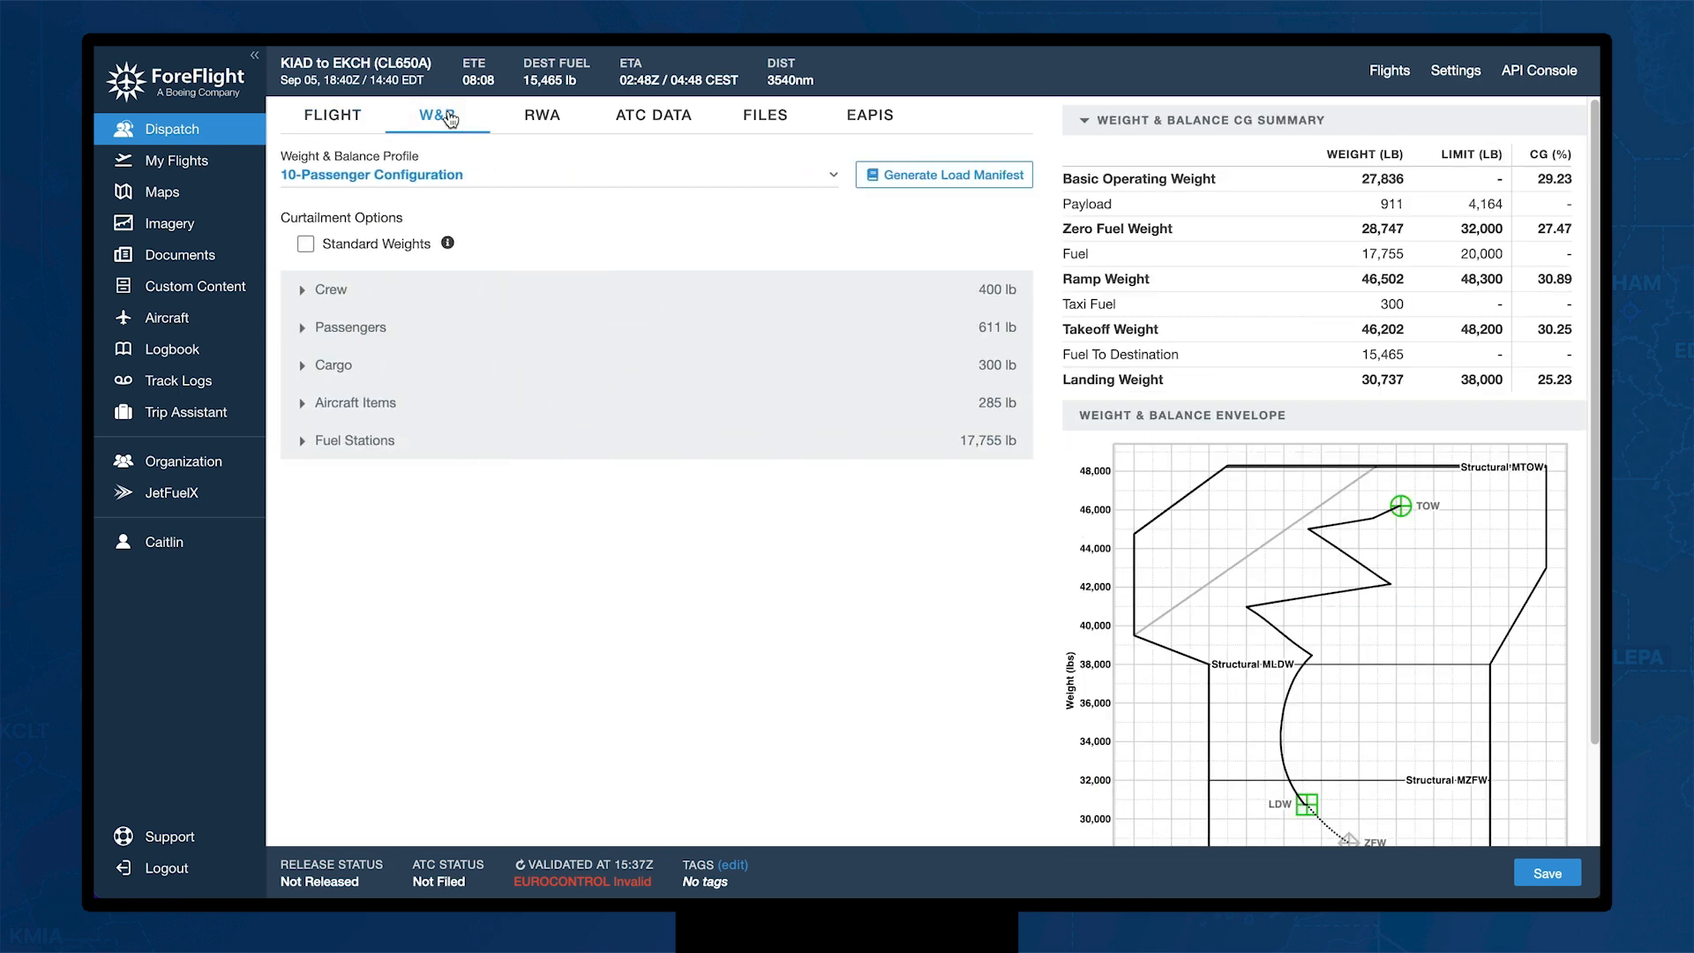
{"action": "left_click", "coordinate": [304, 292]}
{"action": "left_click", "coordinate": [303, 512]}
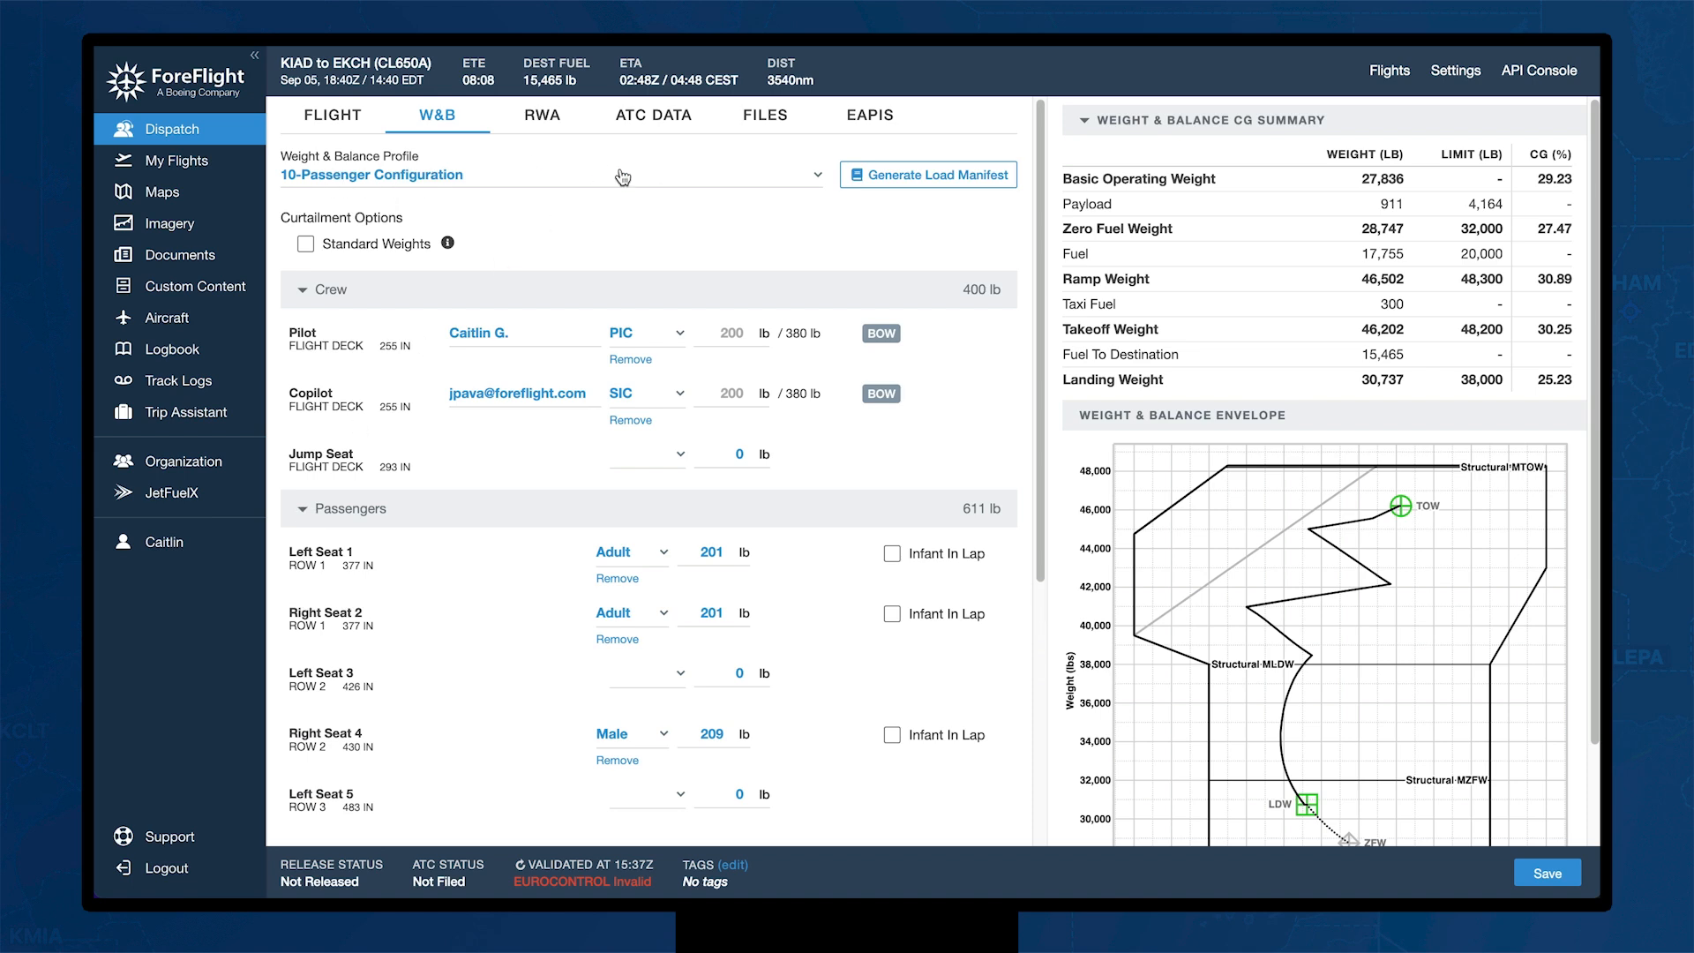
{"action": "left_click", "coordinate": [805, 177]}
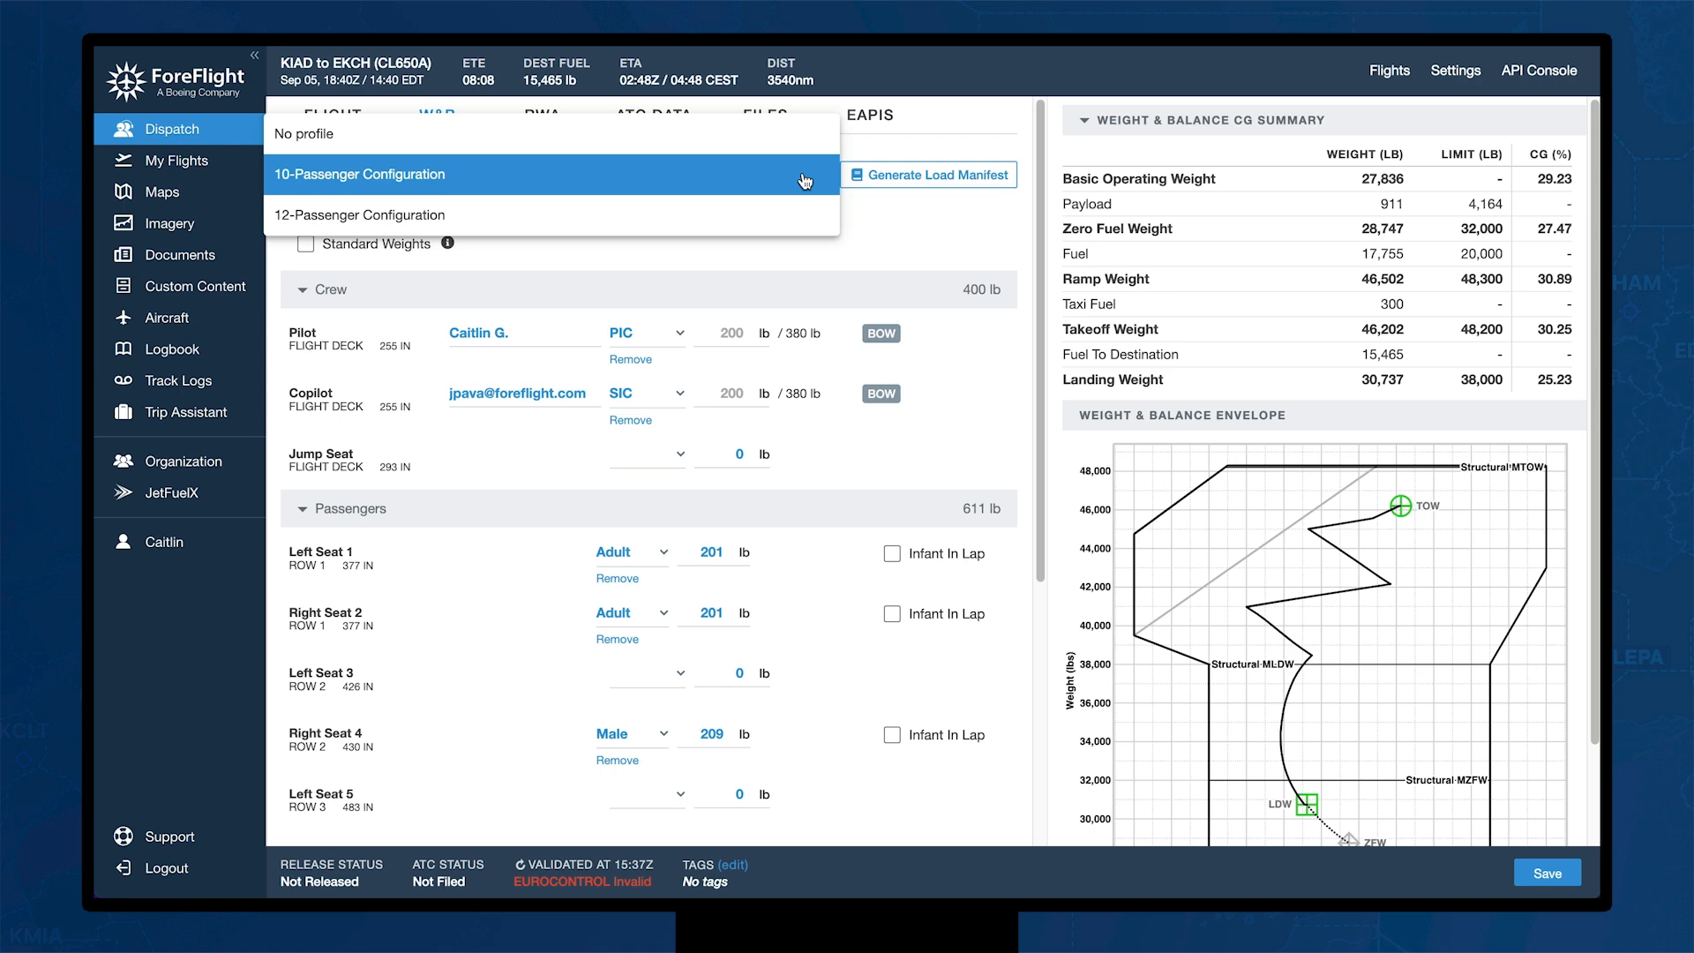
{"action": "left_click", "coordinate": [804, 181]}
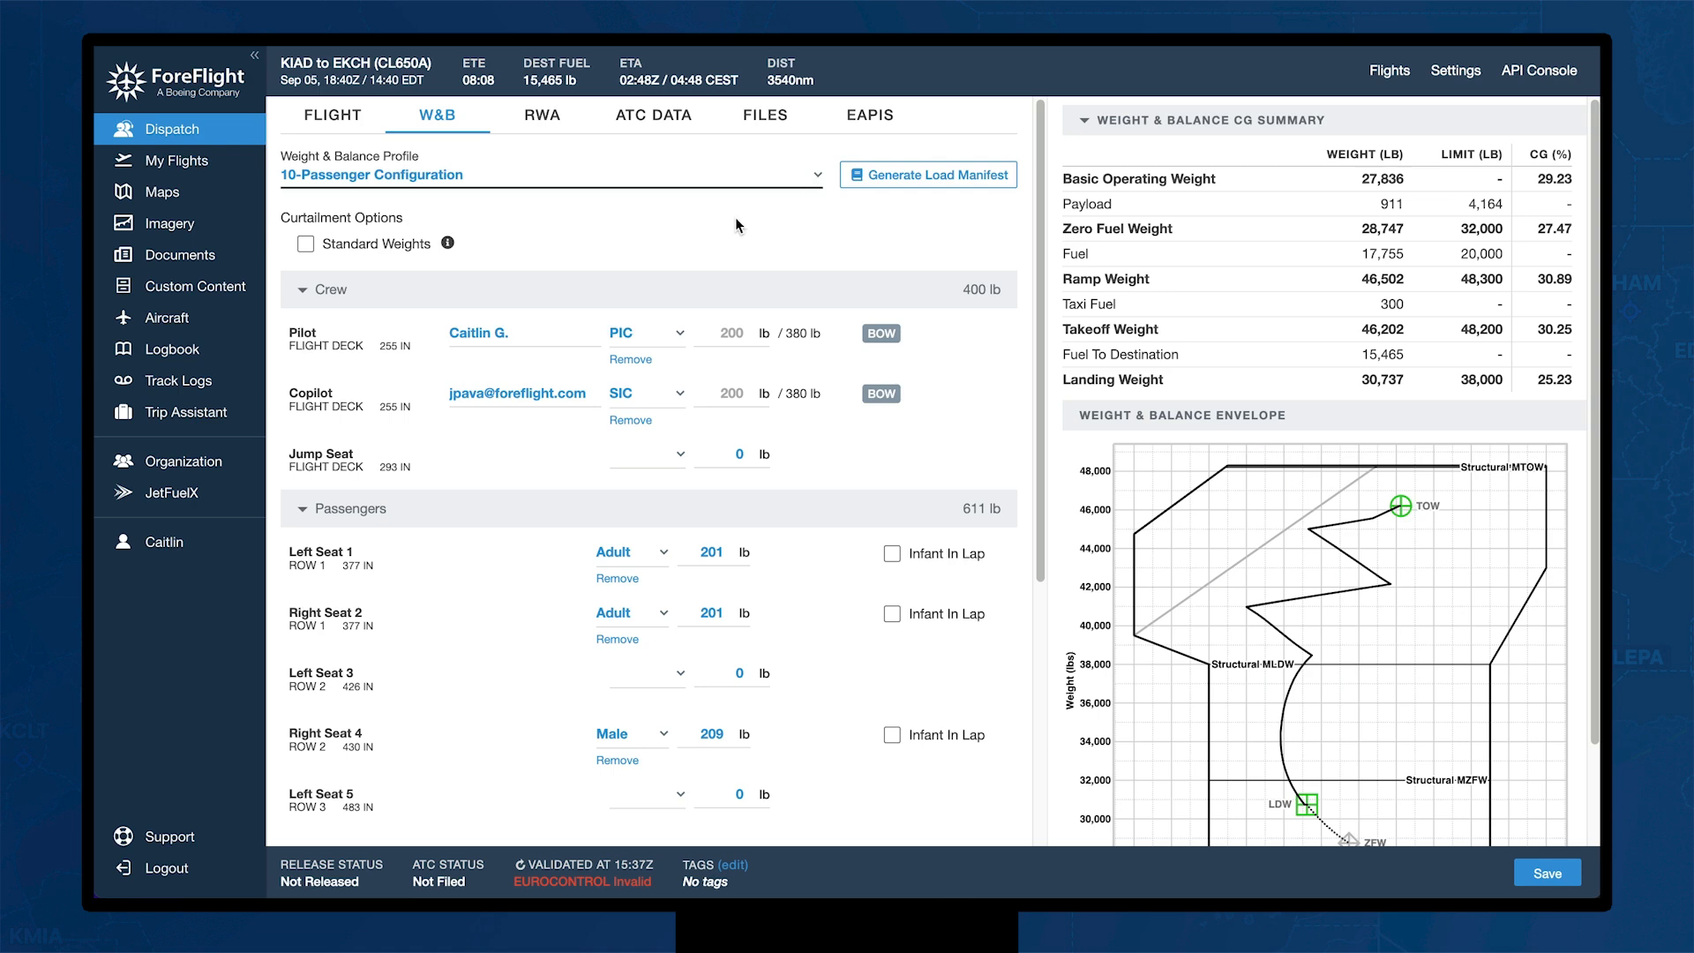
{"action": "scroll", "coordinate": [737, 221], "scroll_direction": "down", "scroll_amount": 1}
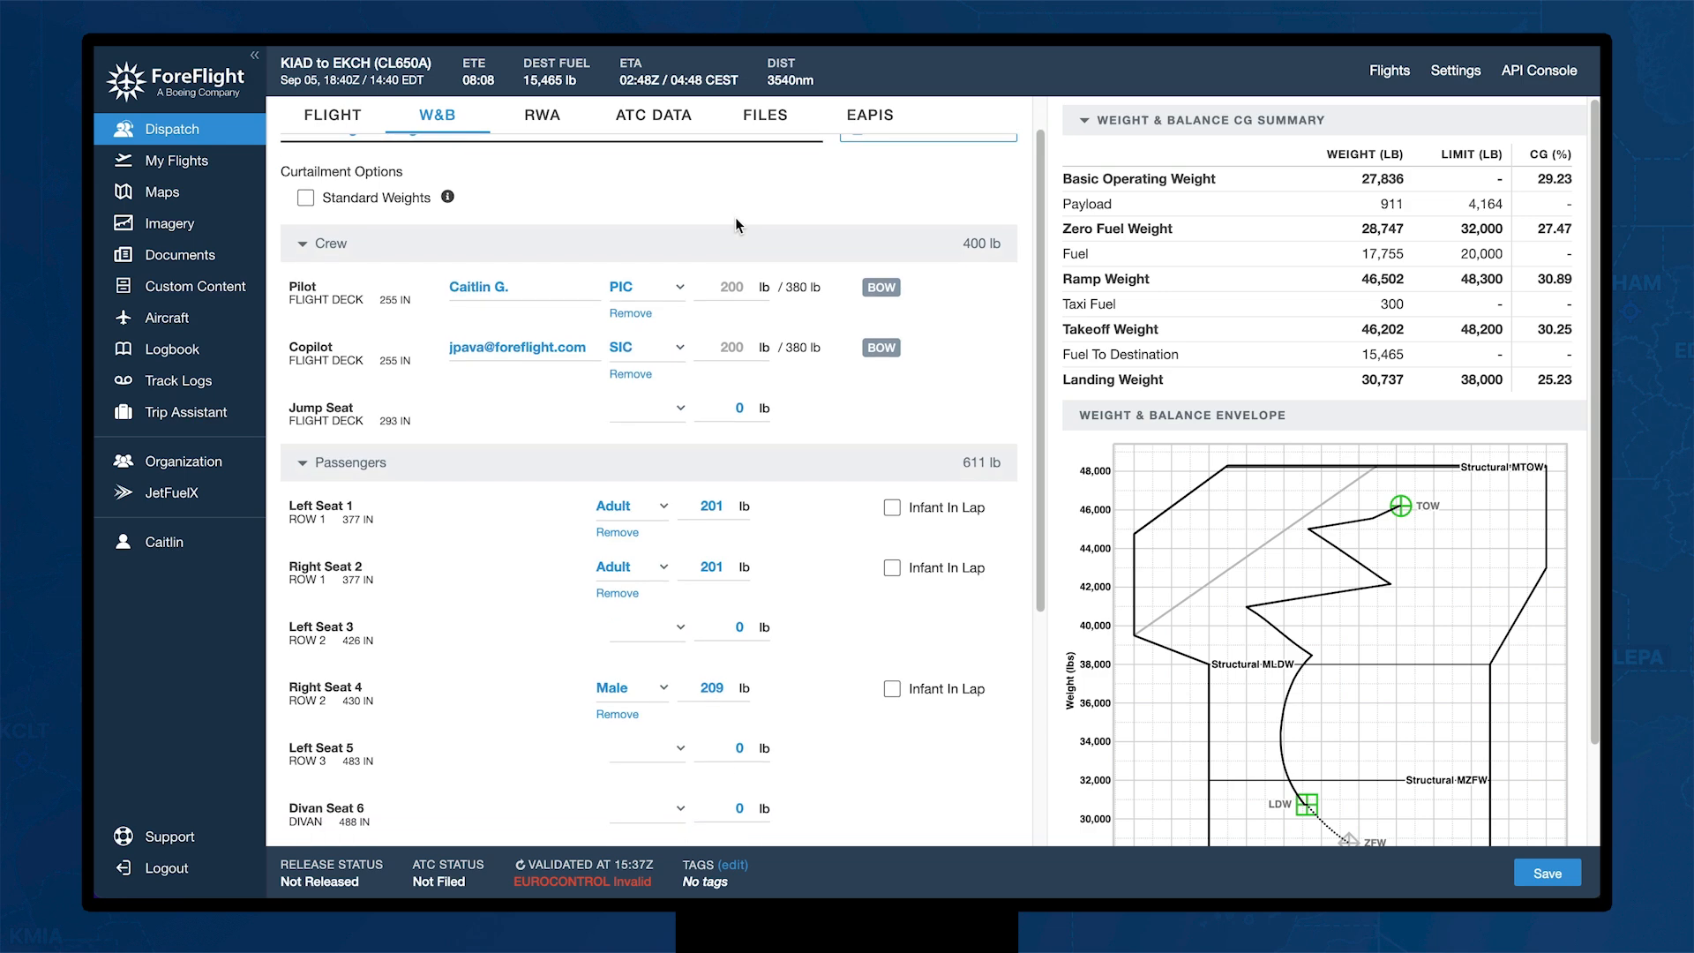
{"action": "scroll", "coordinate": [681, 426], "scroll_direction": "down", "scroll_amount": 3}
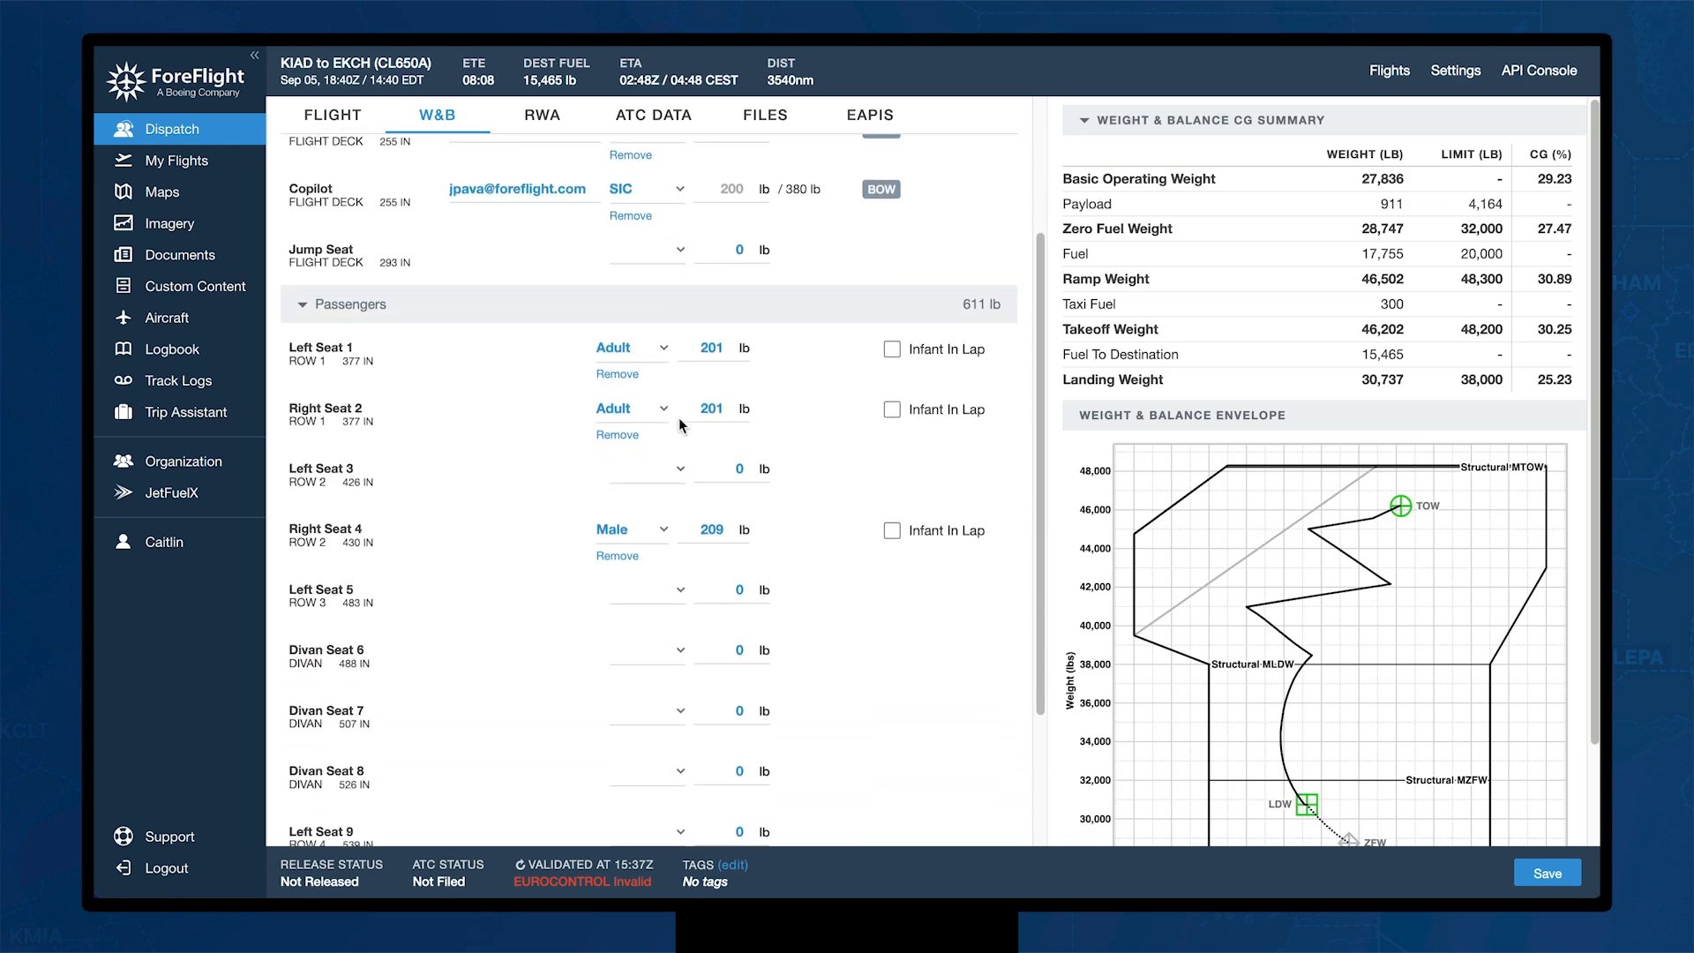
{"action": "scroll", "coordinate": [681, 426], "scroll_direction": "down", "scroll_amount": 2}
Step: Empty Right Seat 4 and seat a female passenger in Divan Seat 7
{"action": "left_click", "coordinate": [623, 473]}
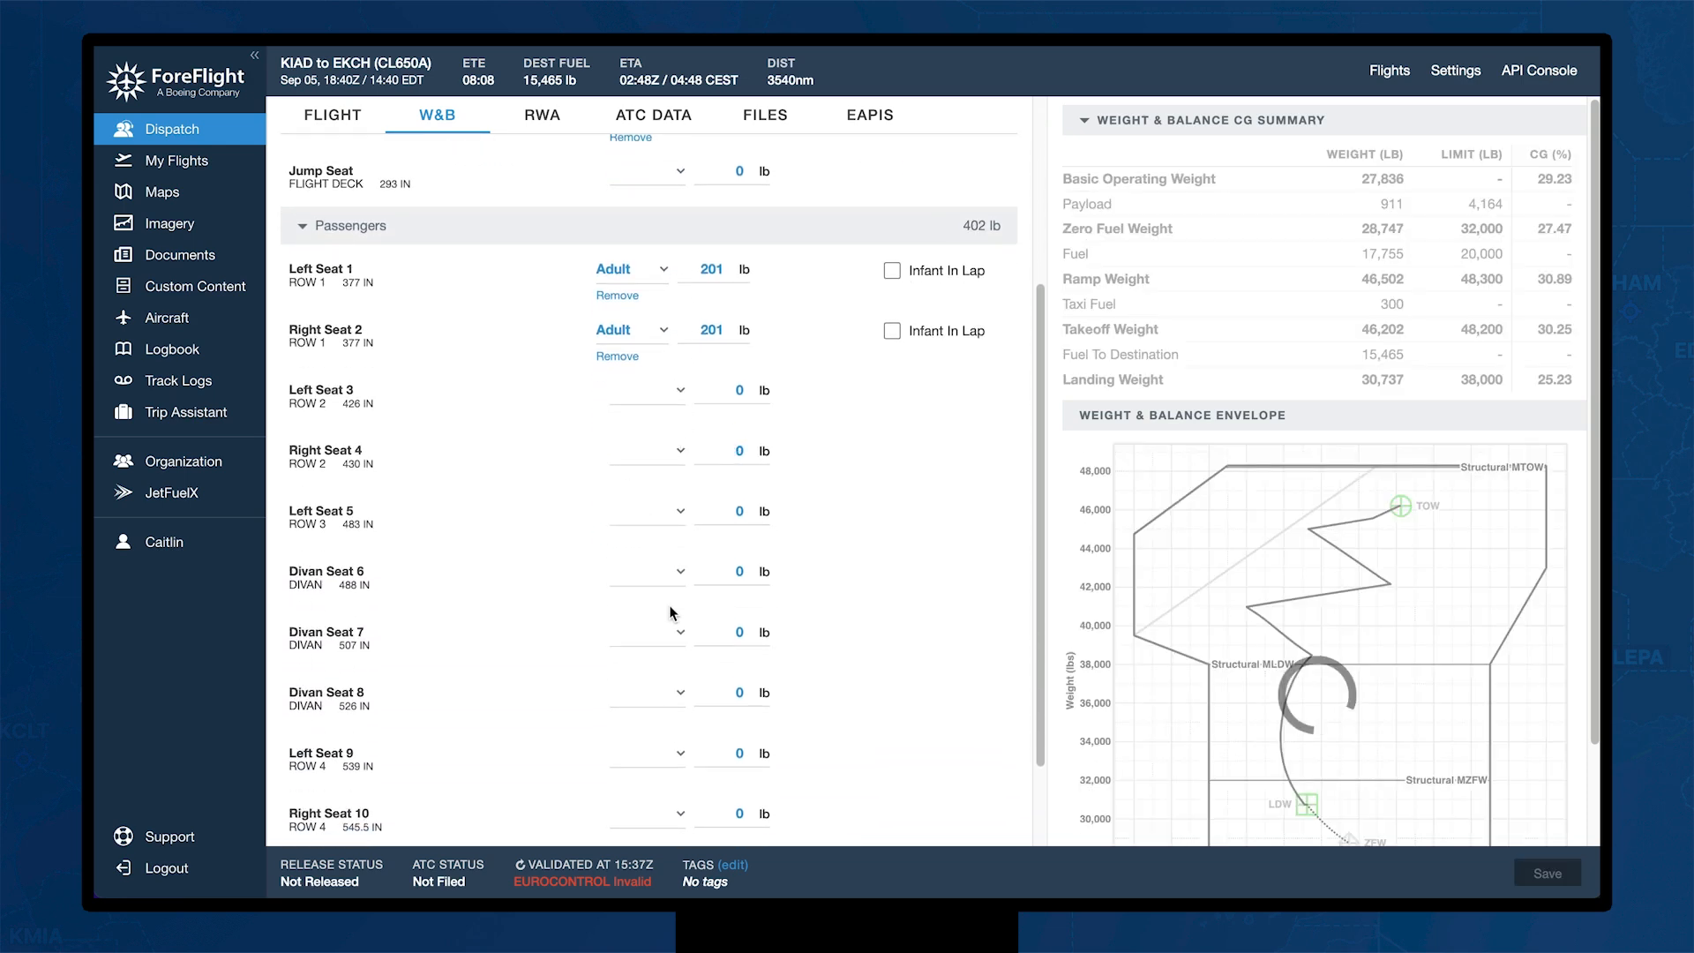
{"action": "left_click", "coordinate": [678, 633]}
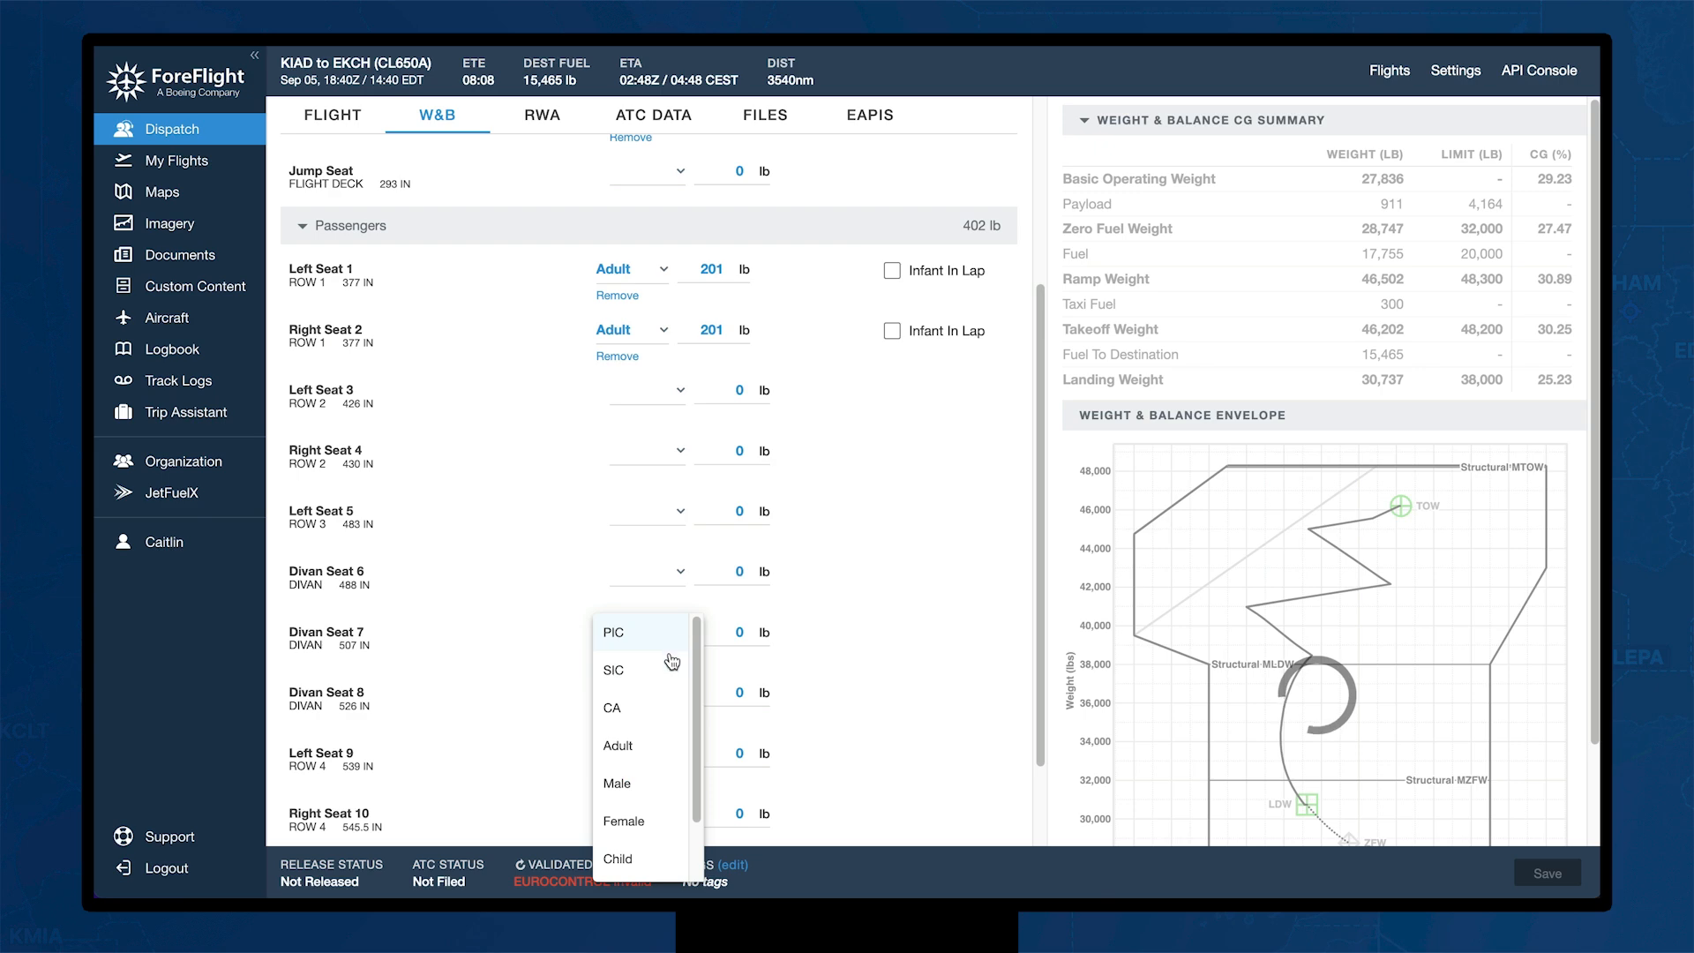
{"action": "left_click", "coordinate": [634, 820]}
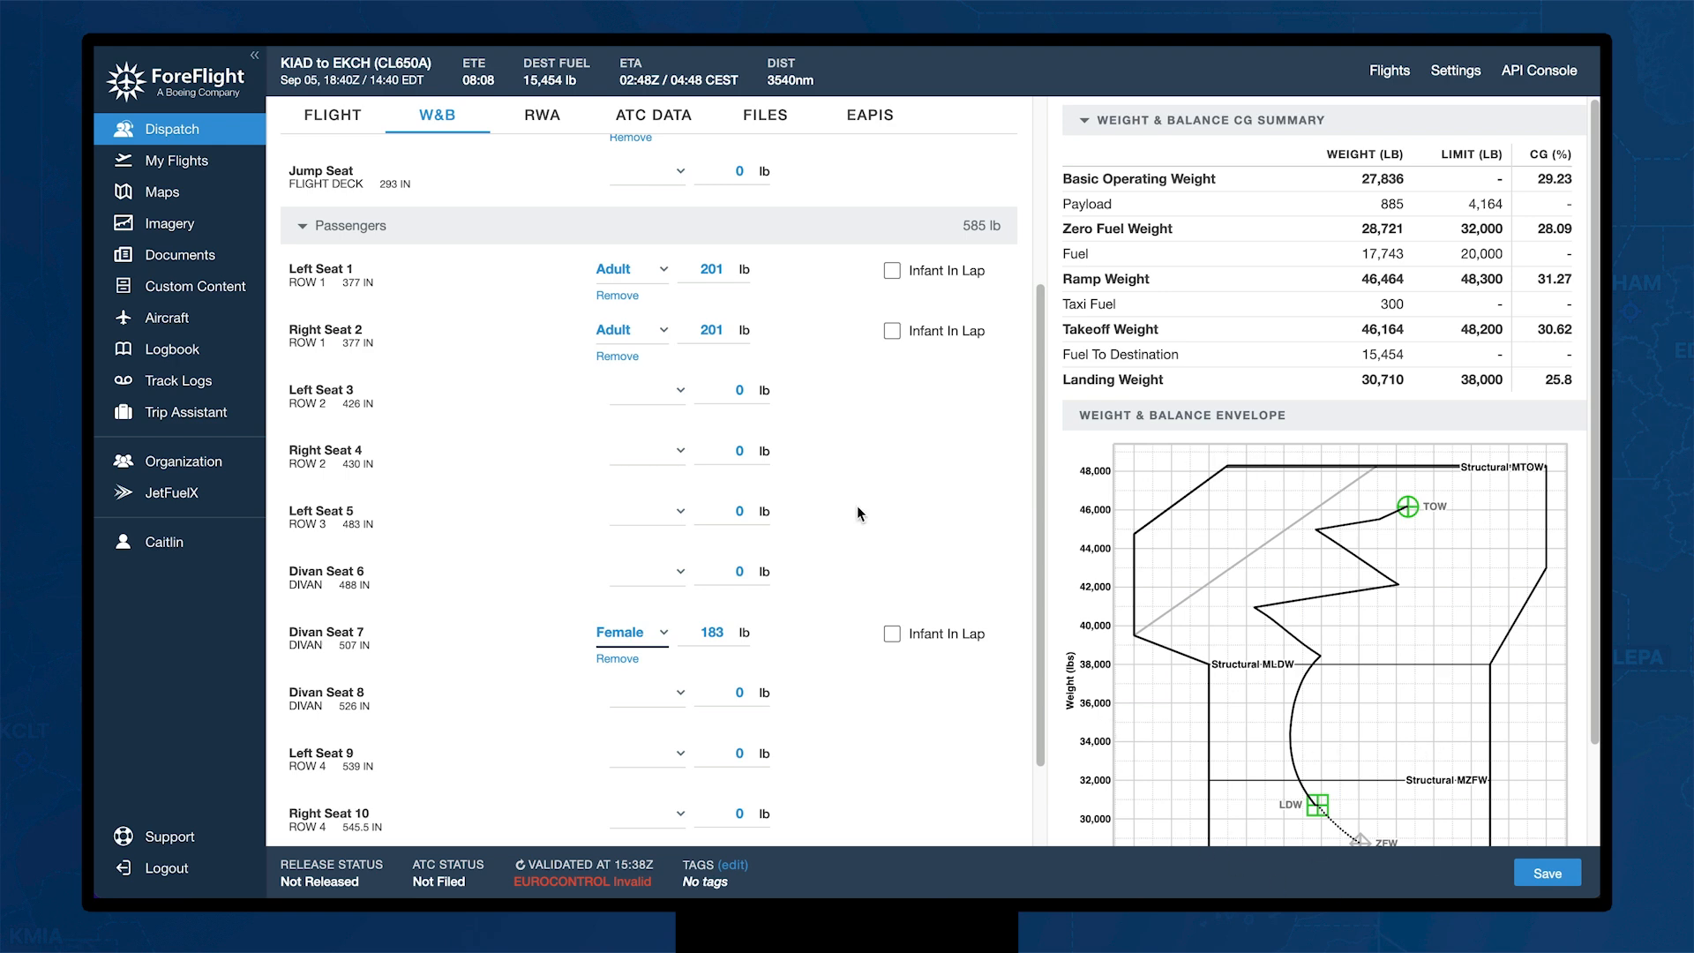
{"action": "scroll", "coordinate": [856, 510], "scroll_direction": "up", "scroll_amount": 3}
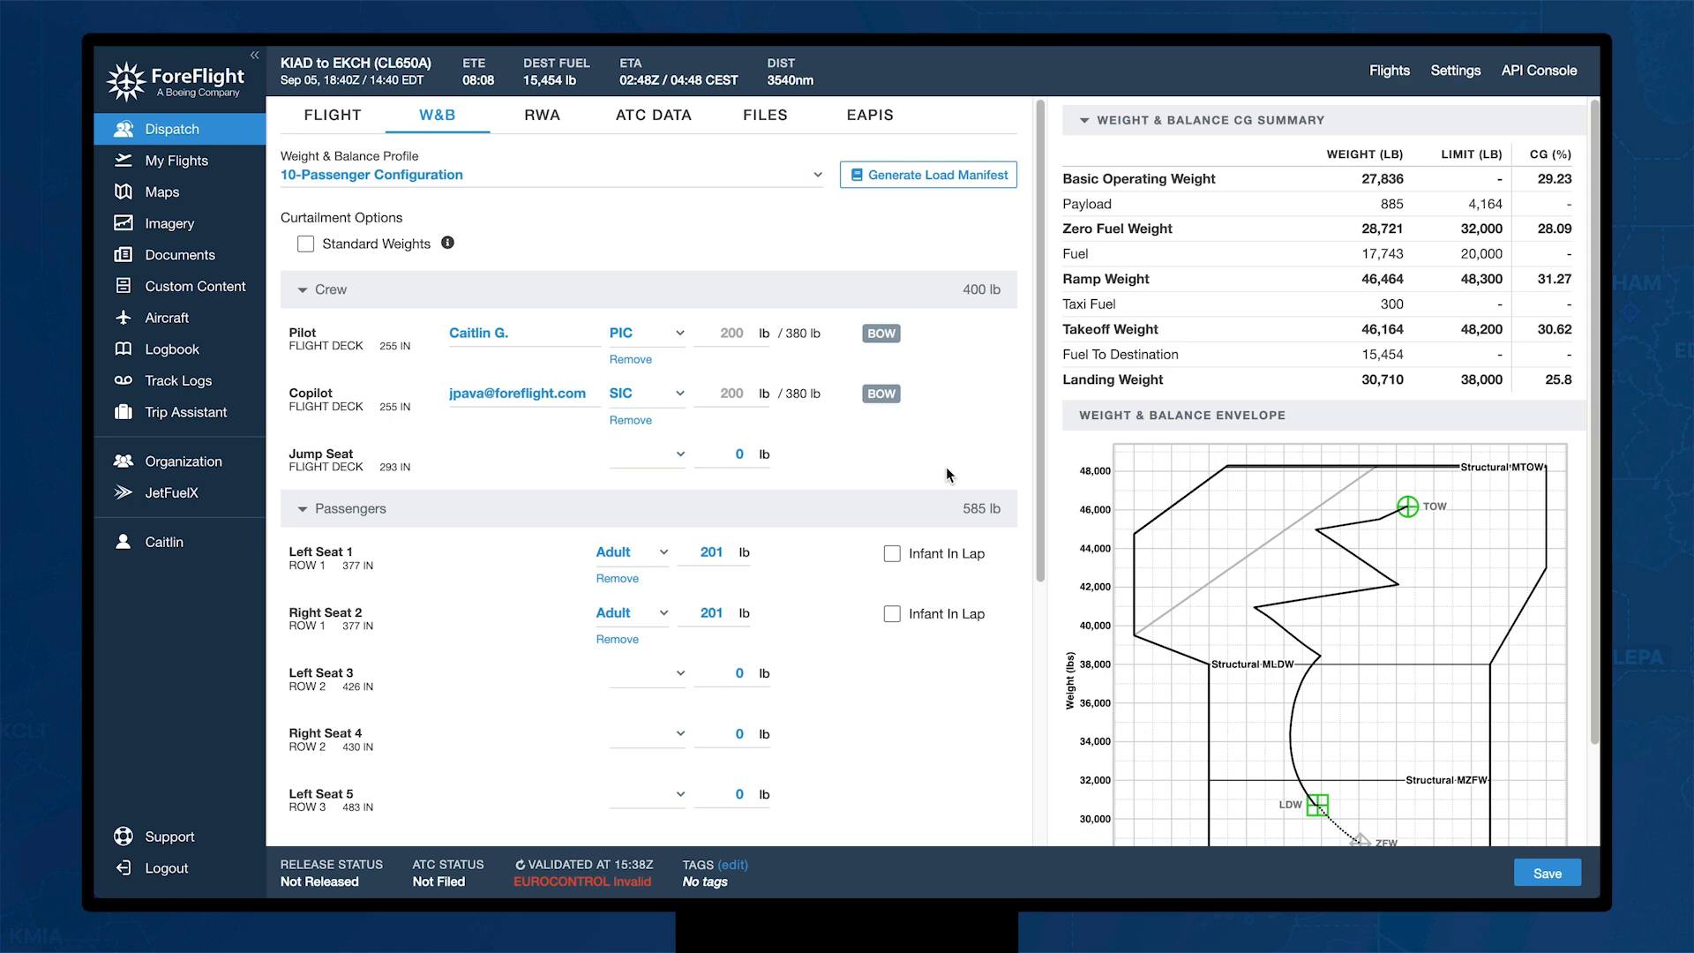
Step: Review Right Seat 2's passenger types unchanged, then toggle Standard Weights on and back off
{"action": "left_click", "coordinate": [665, 618]}
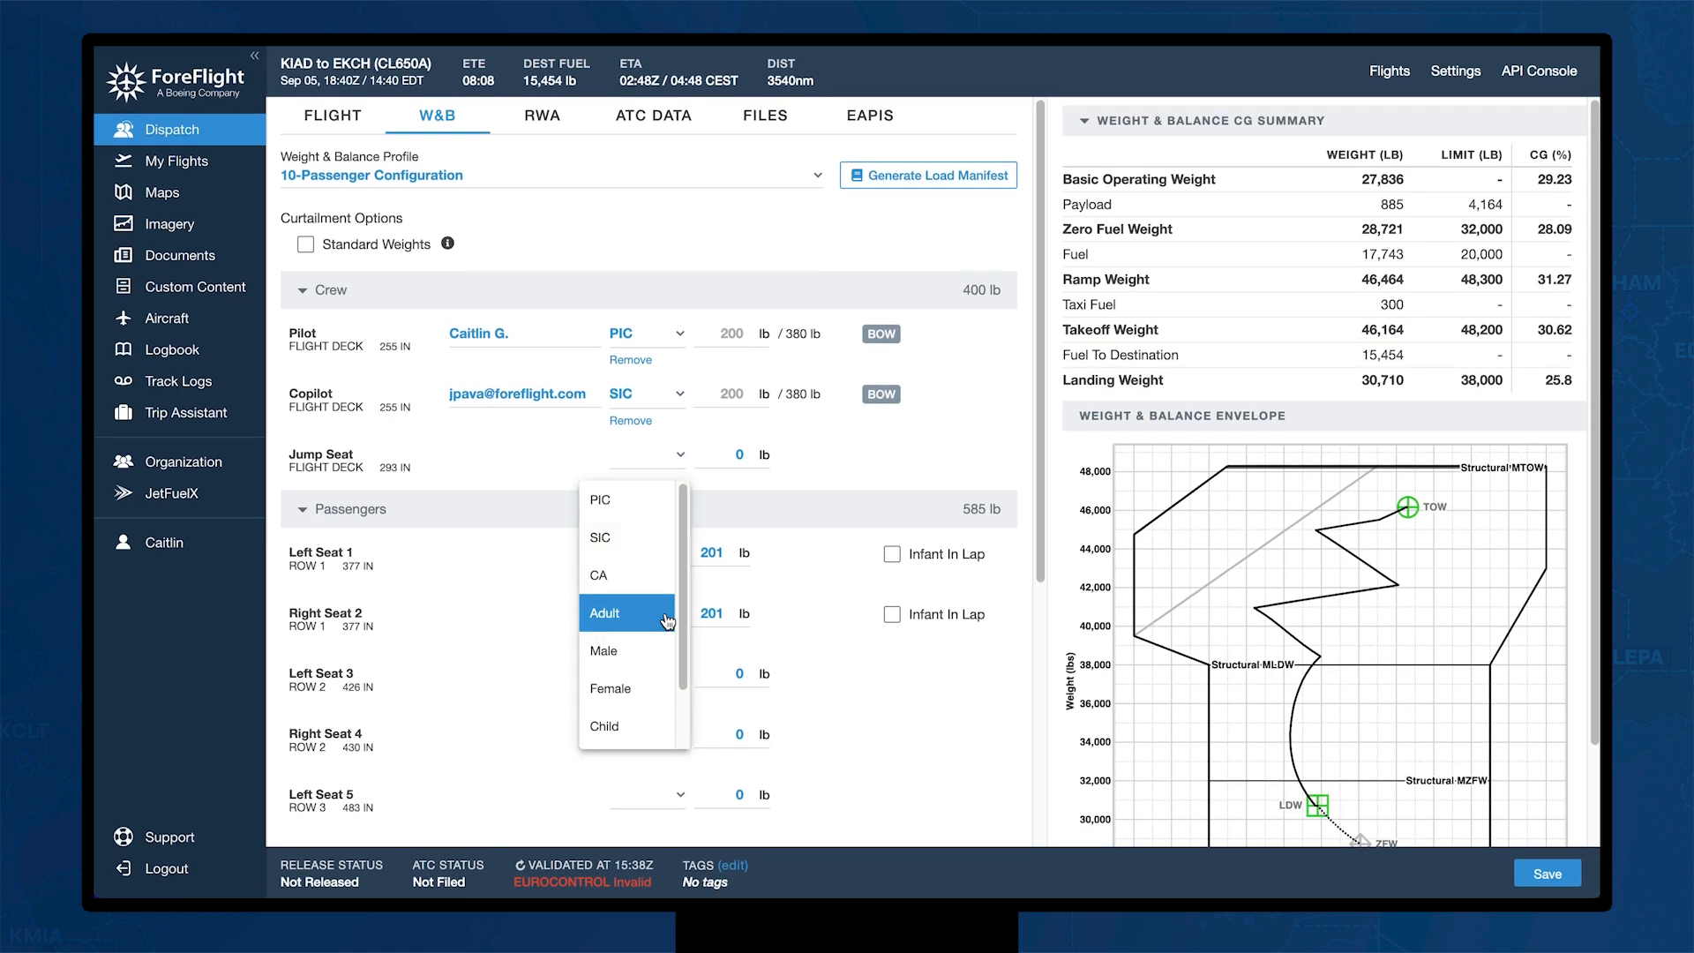
{"action": "scroll", "coordinate": [668, 623], "scroll_direction": "down", "scroll_amount": 2}
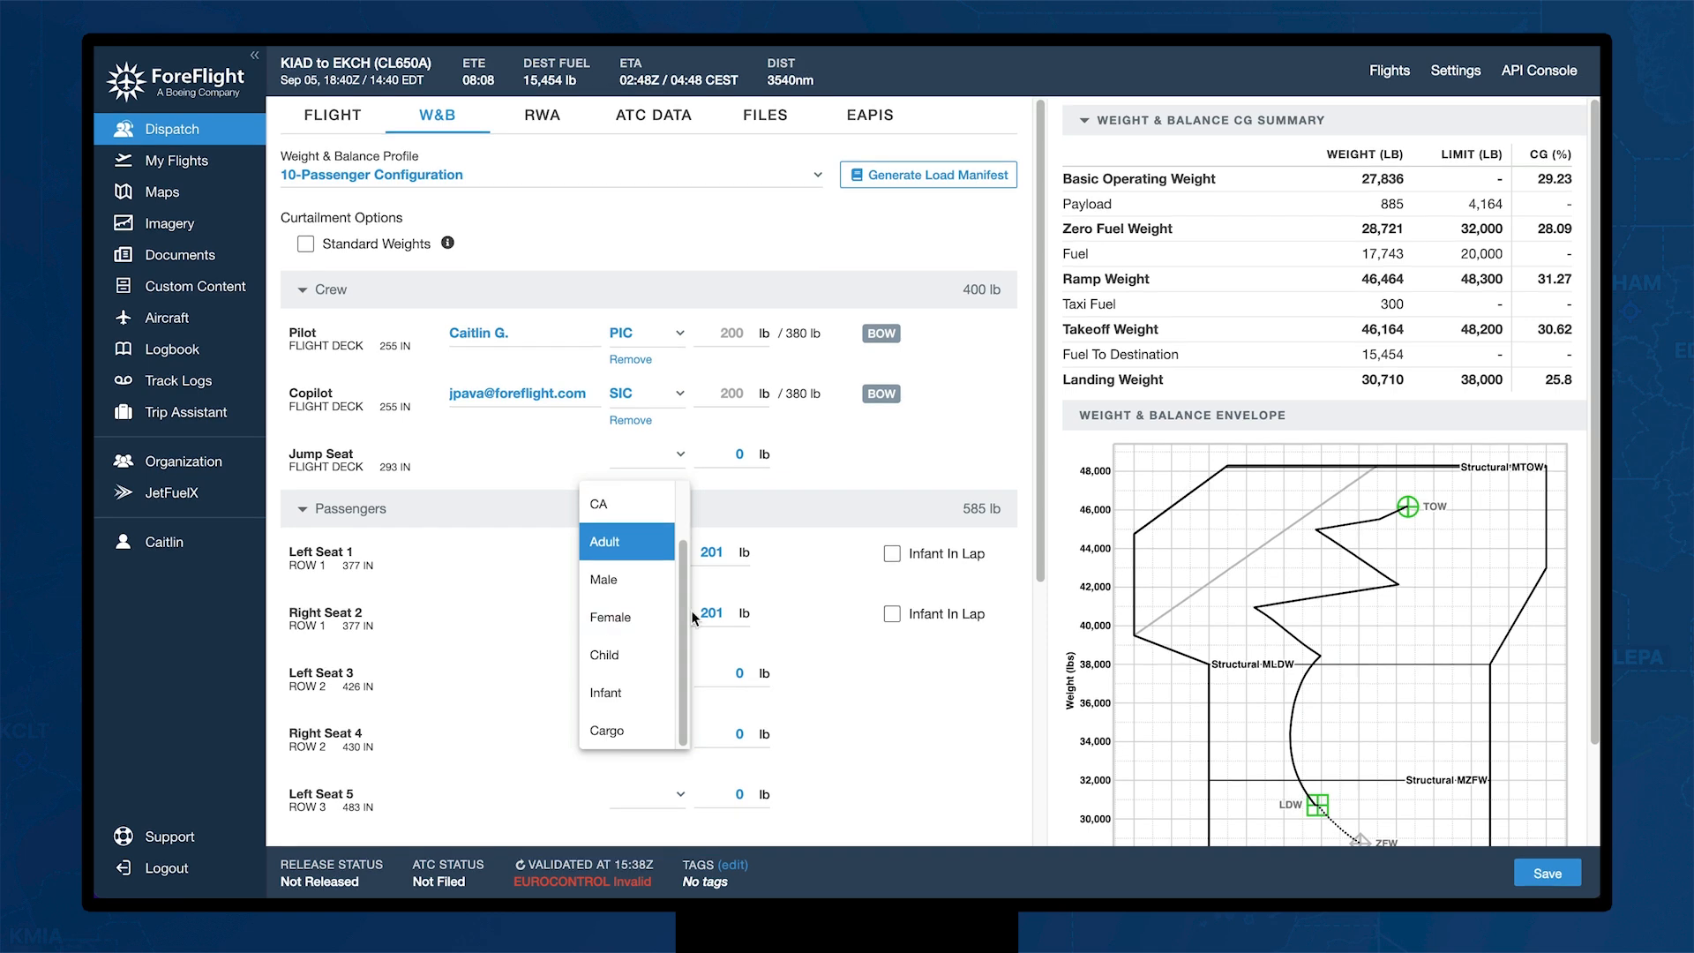
{"action": "left_click", "coordinate": [806, 601]}
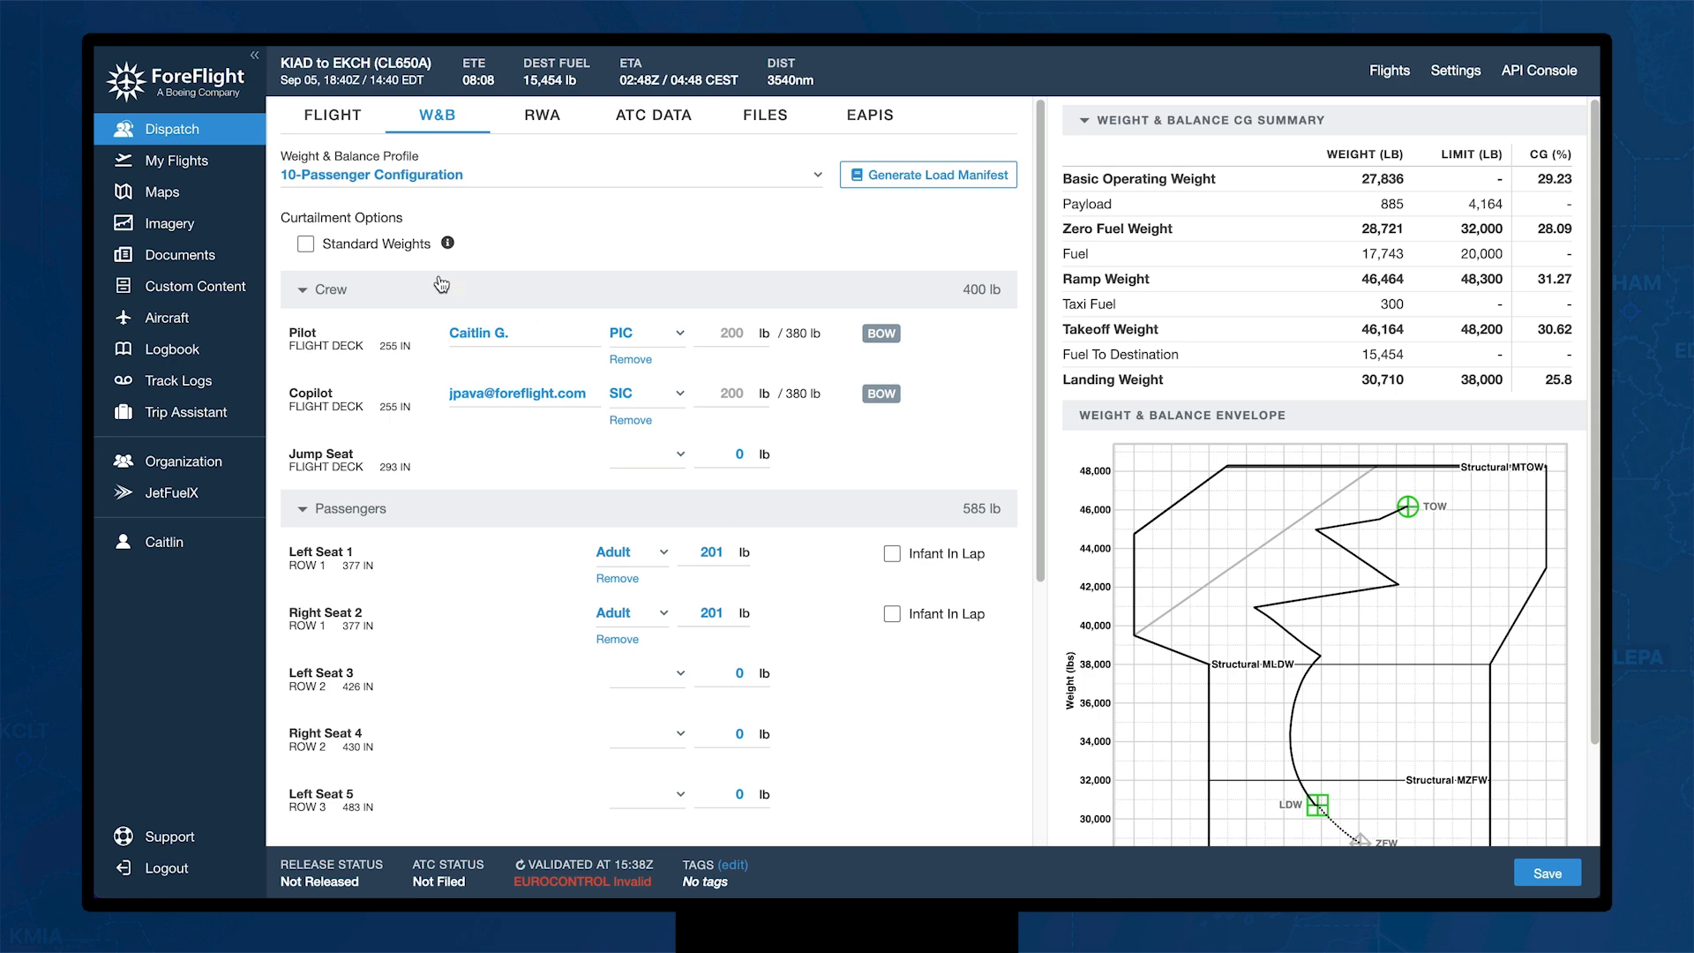
{"action": "left_click", "coordinate": [307, 249]}
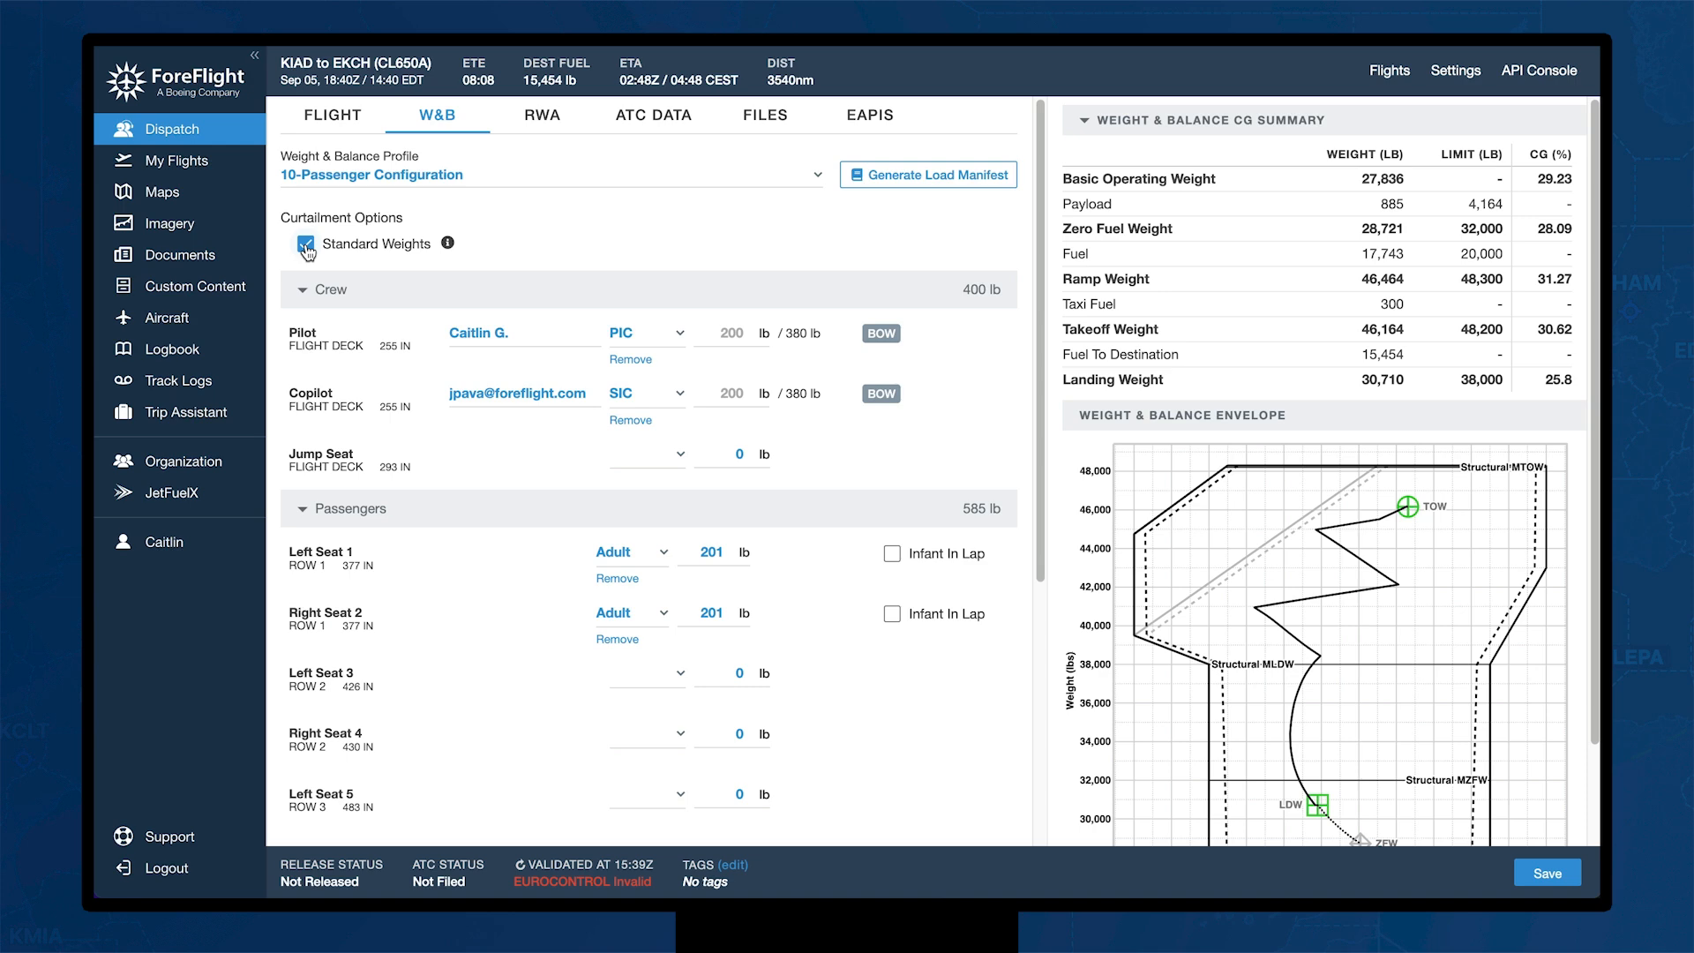
{"action": "left_click", "coordinate": [306, 246]}
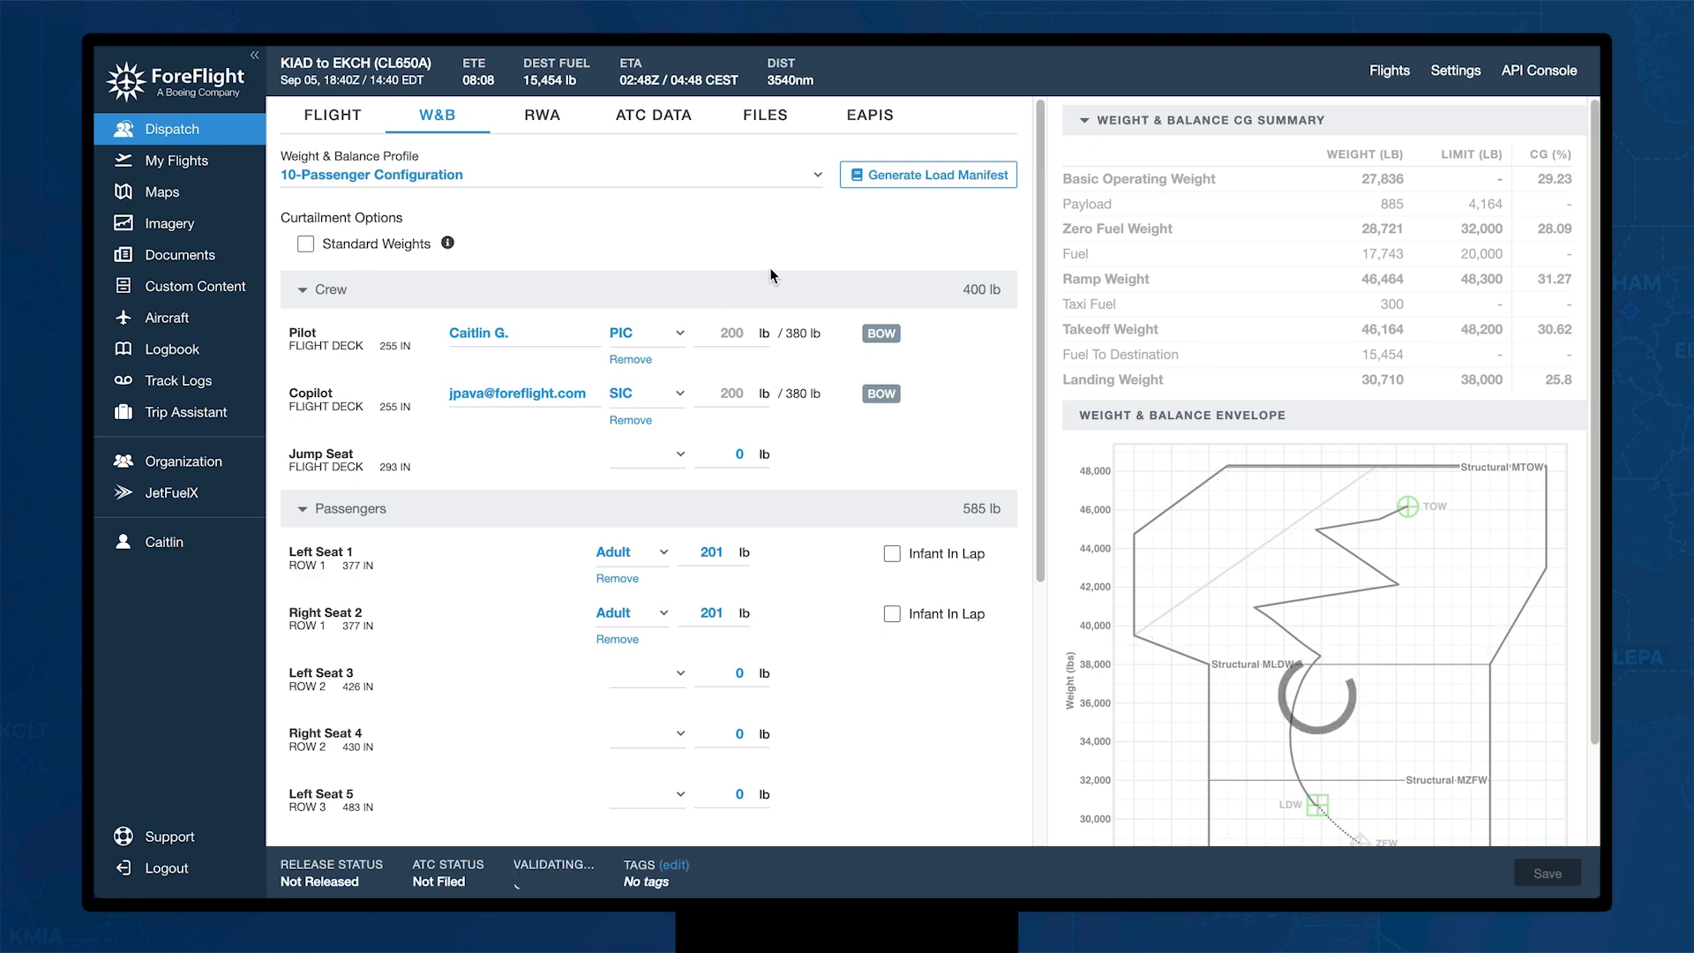
{"action": "left_click", "coordinate": [918, 176]}
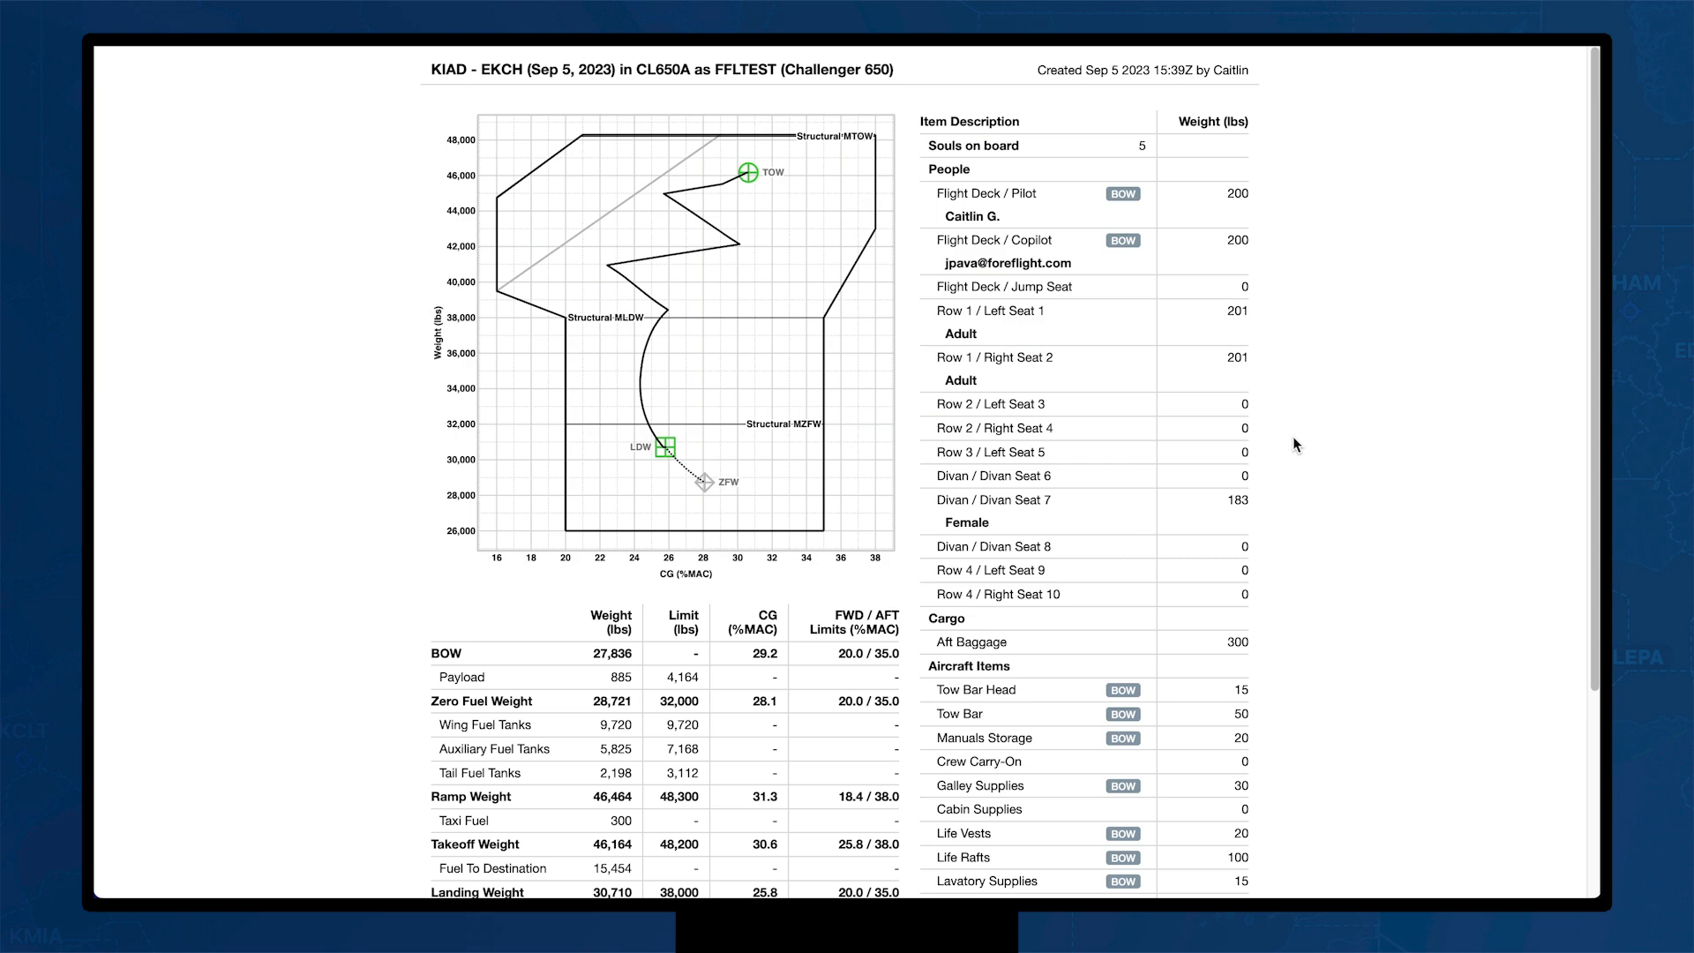
{"action": "scroll", "coordinate": [1294, 436], "scroll_direction": "down", "scroll_amount": 3}
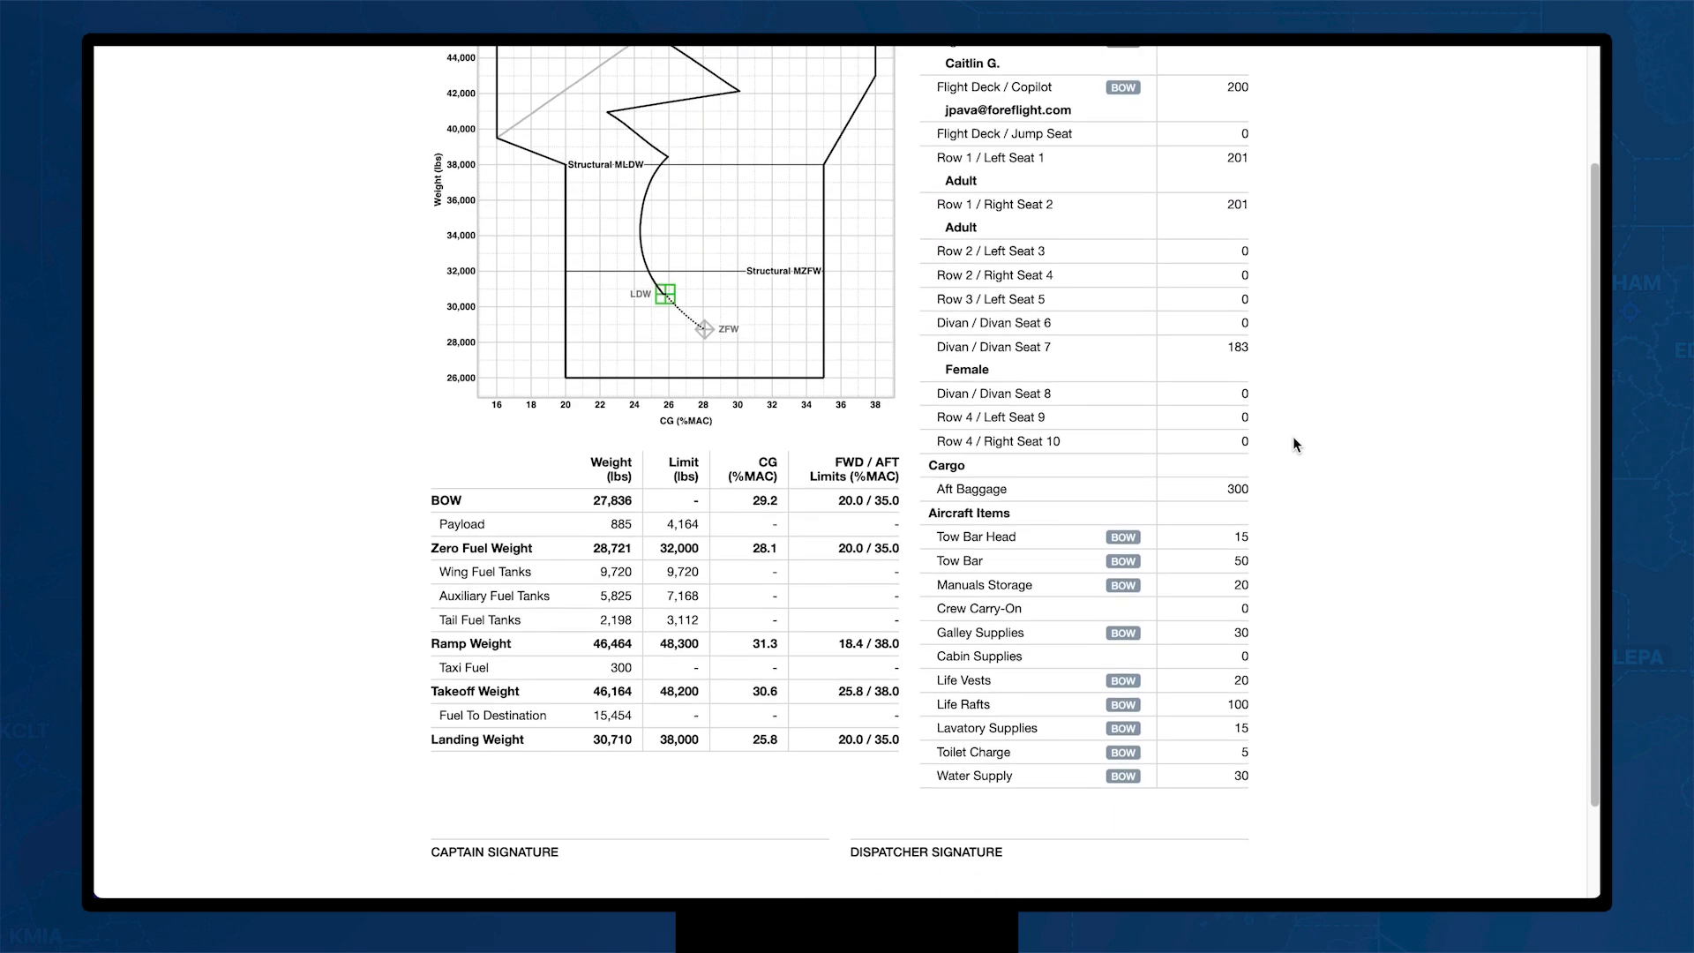
{"action": "scroll", "coordinate": [1294, 436], "scroll_direction": "up", "scroll_amount": 3}
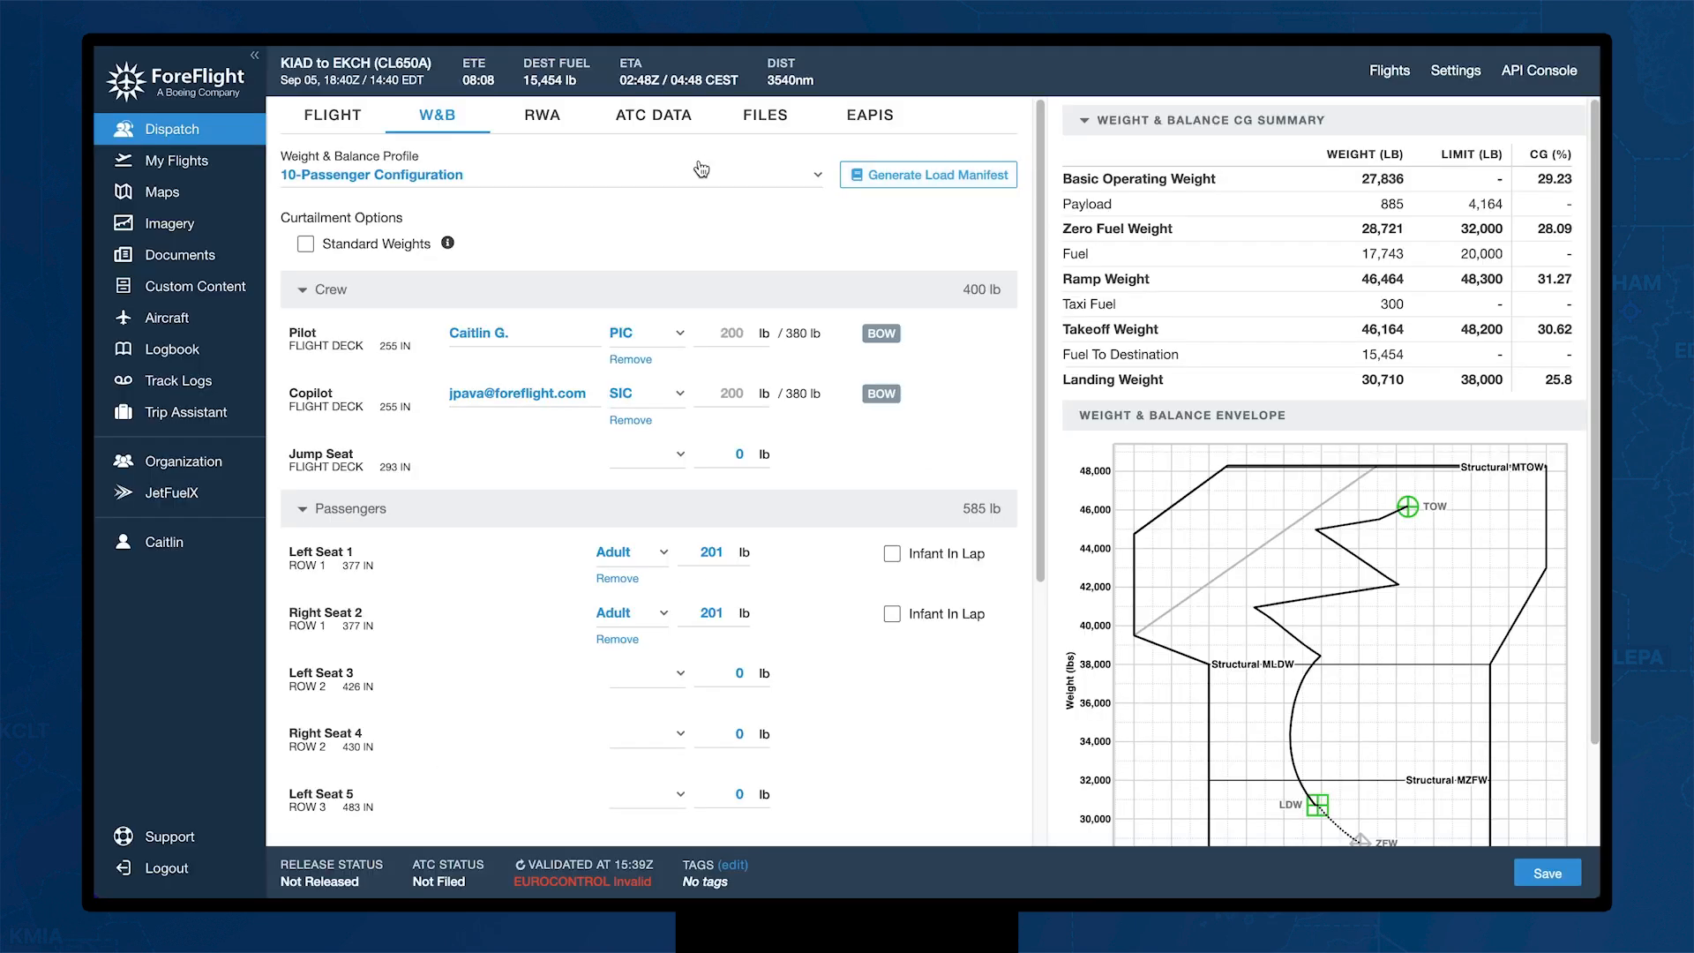
Step: Back on the Flight tab, switch on Autoload W&B so the load shows 2 adults, 1 female, 300 lb cargo
{"action": "left_click", "coordinate": [353, 127]}
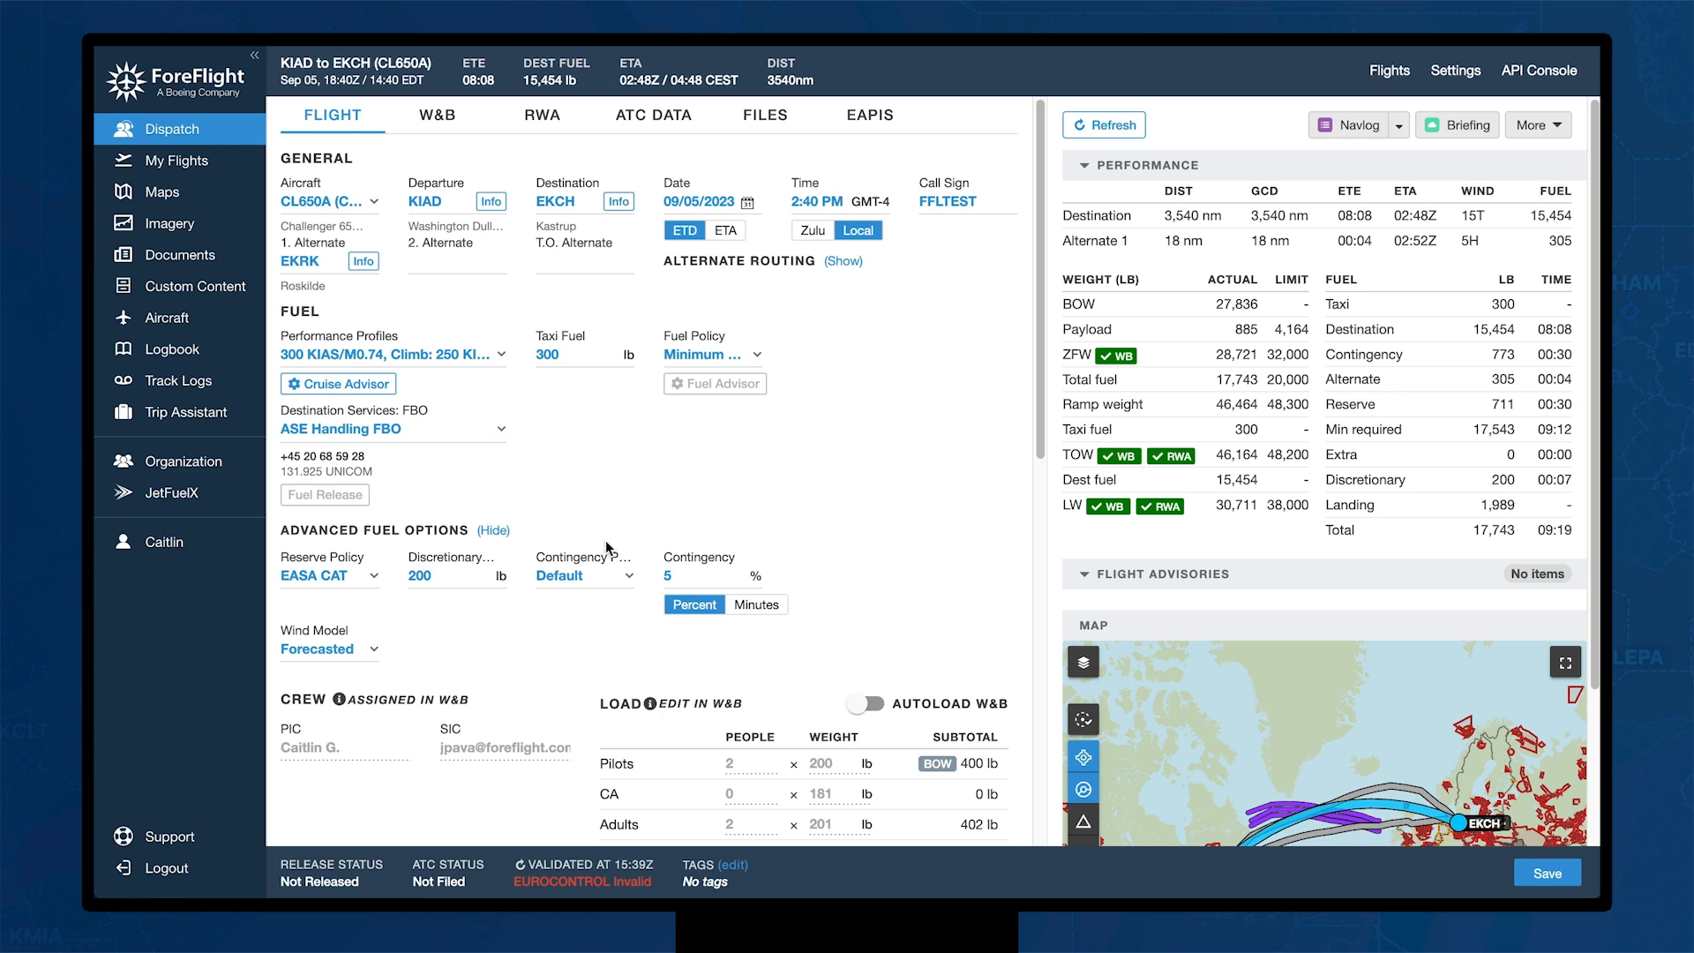
{"action": "scroll", "coordinate": [561, 643], "scroll_direction": "down", "scroll_amount": 3}
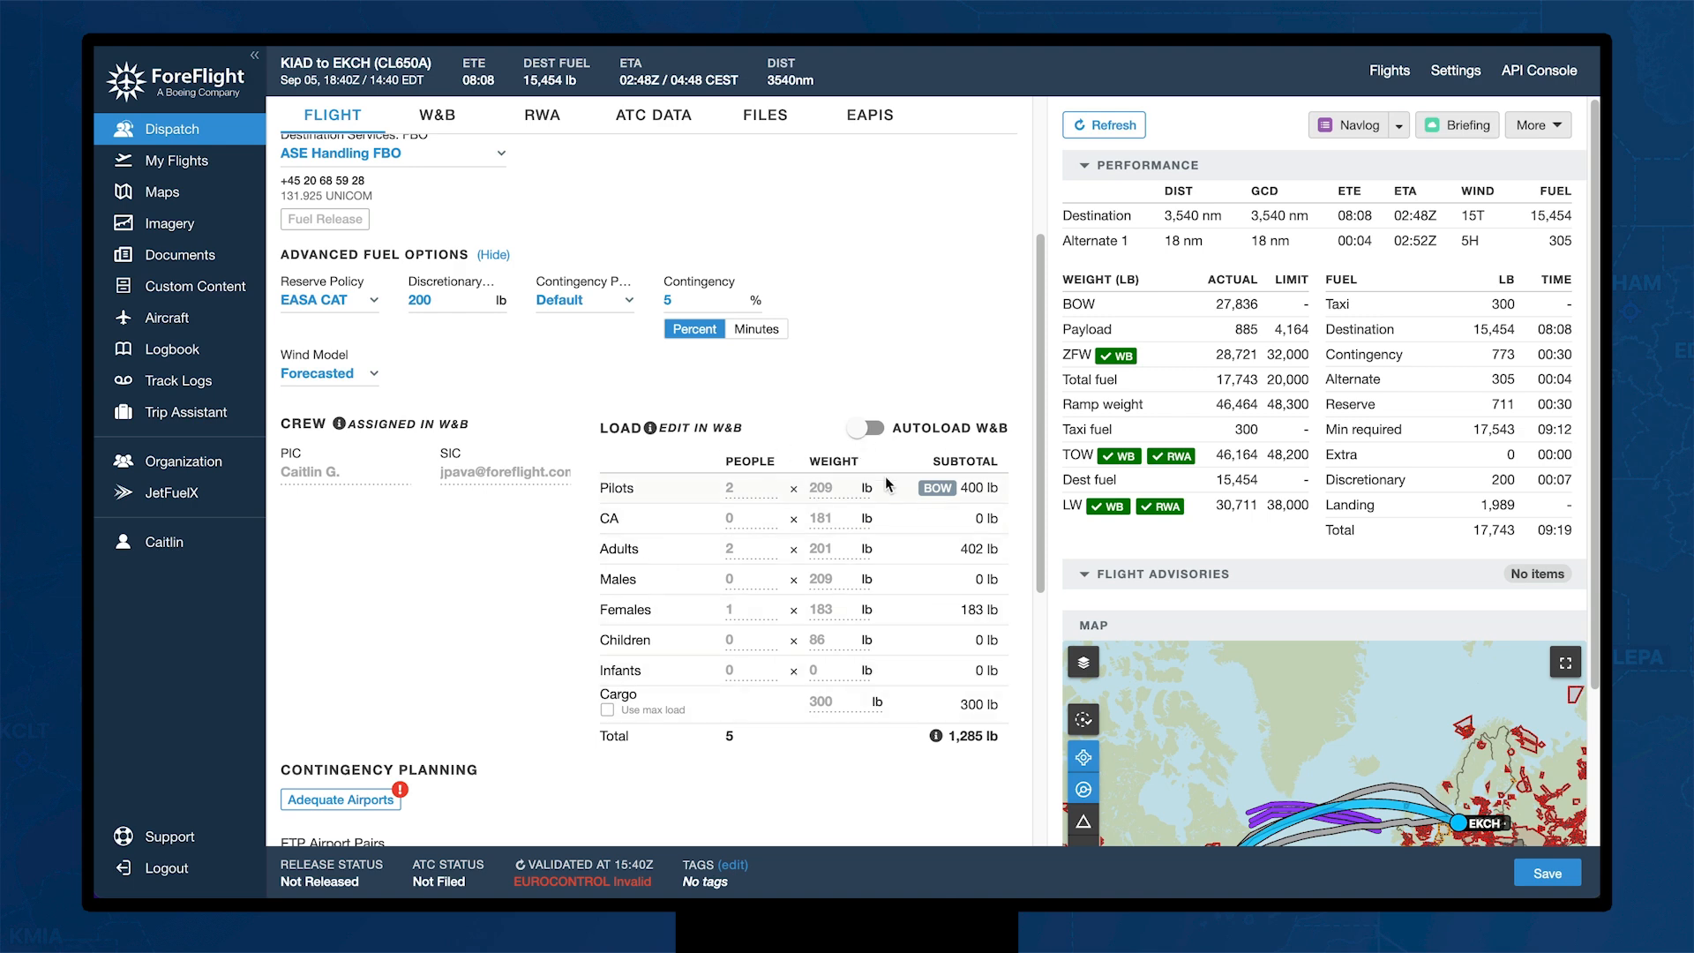
{"action": "left_click", "coordinate": [860, 430]}
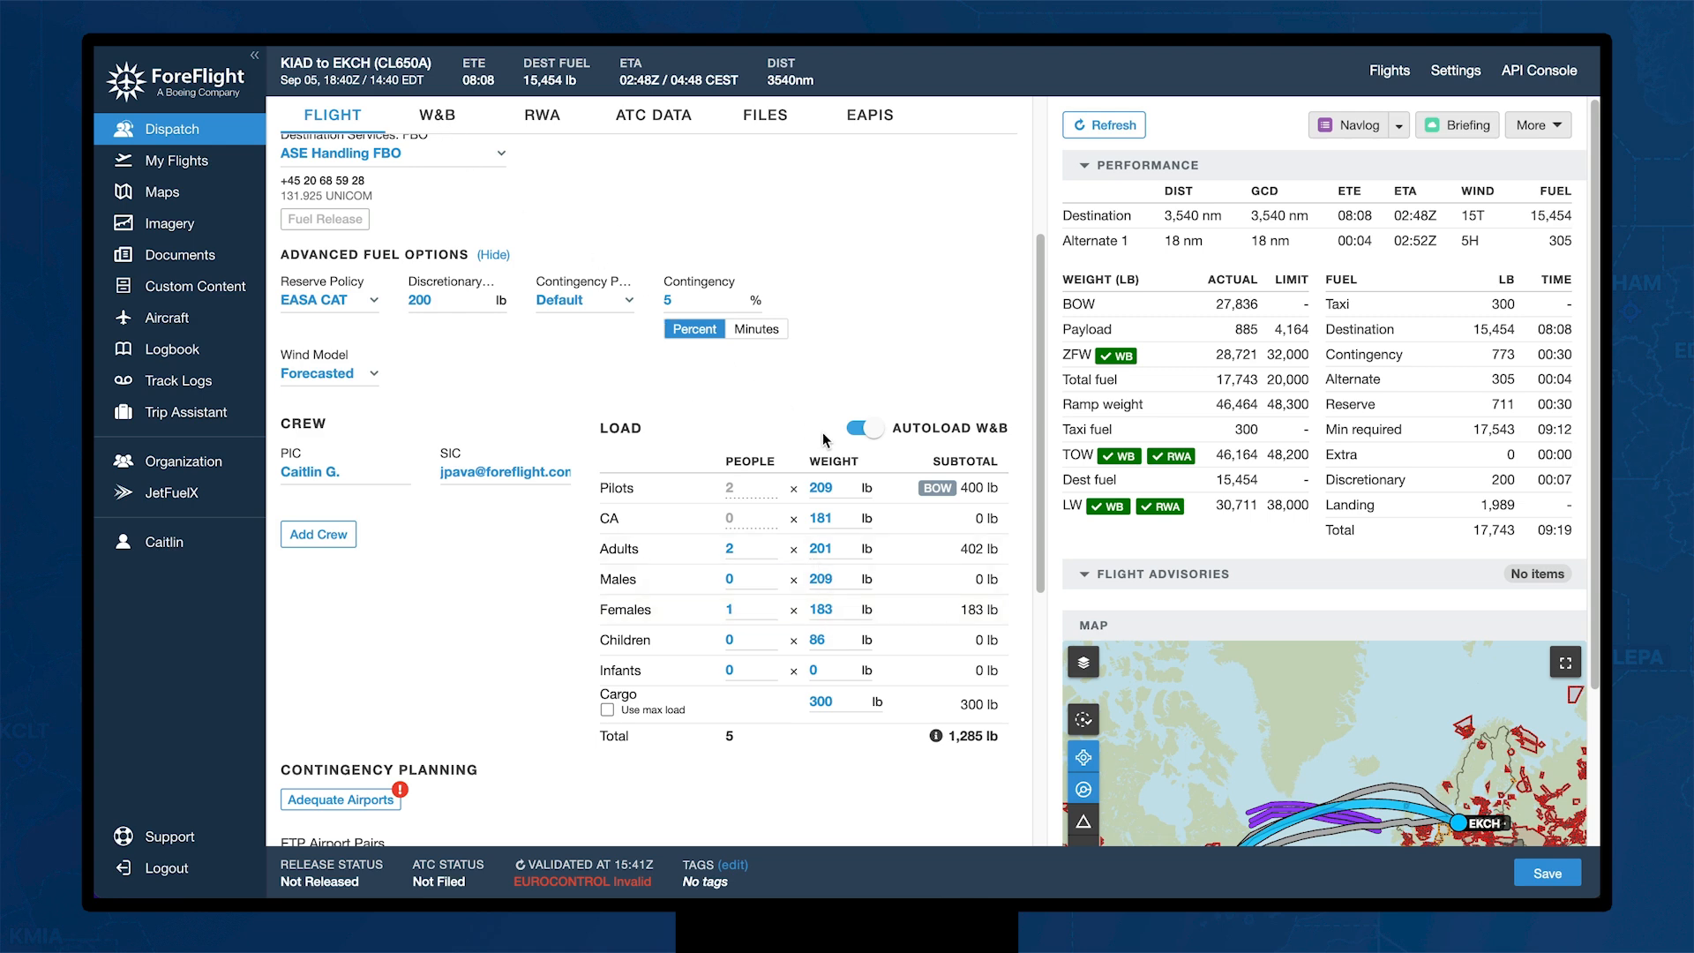
{"action": "scroll", "coordinate": [548, 516], "scroll_direction": "down", "scroll_amount": 1}
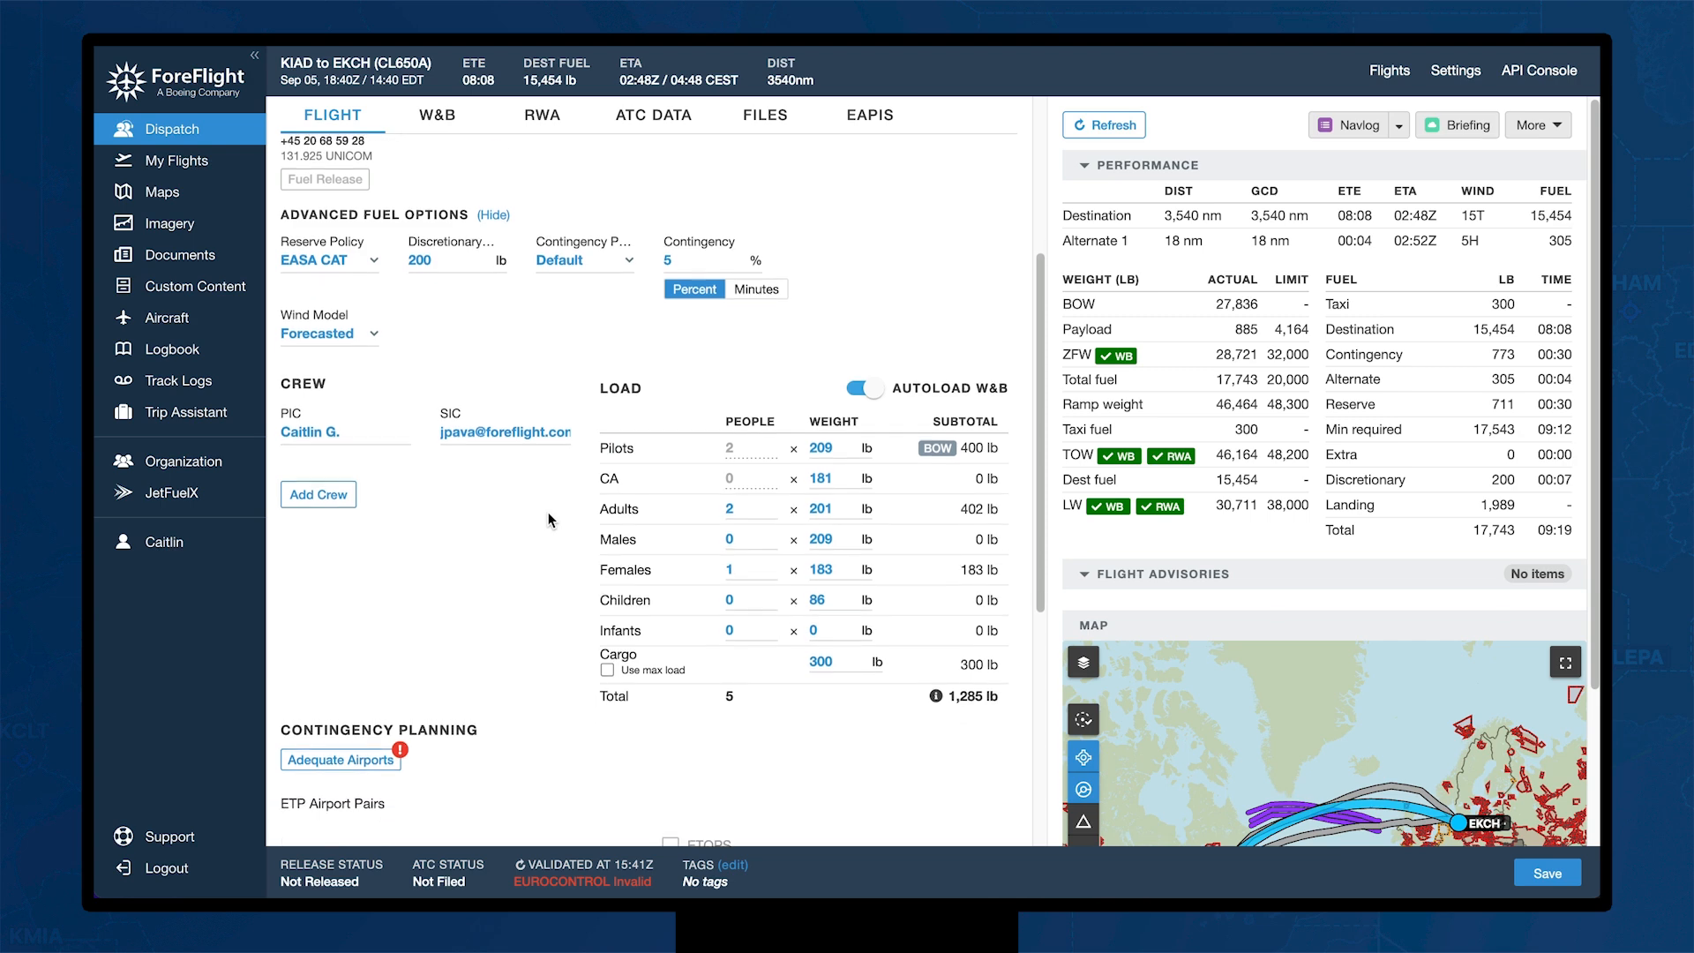
{"action": "scroll", "coordinate": [548, 519], "scroll_direction": "down", "scroll_amount": 1}
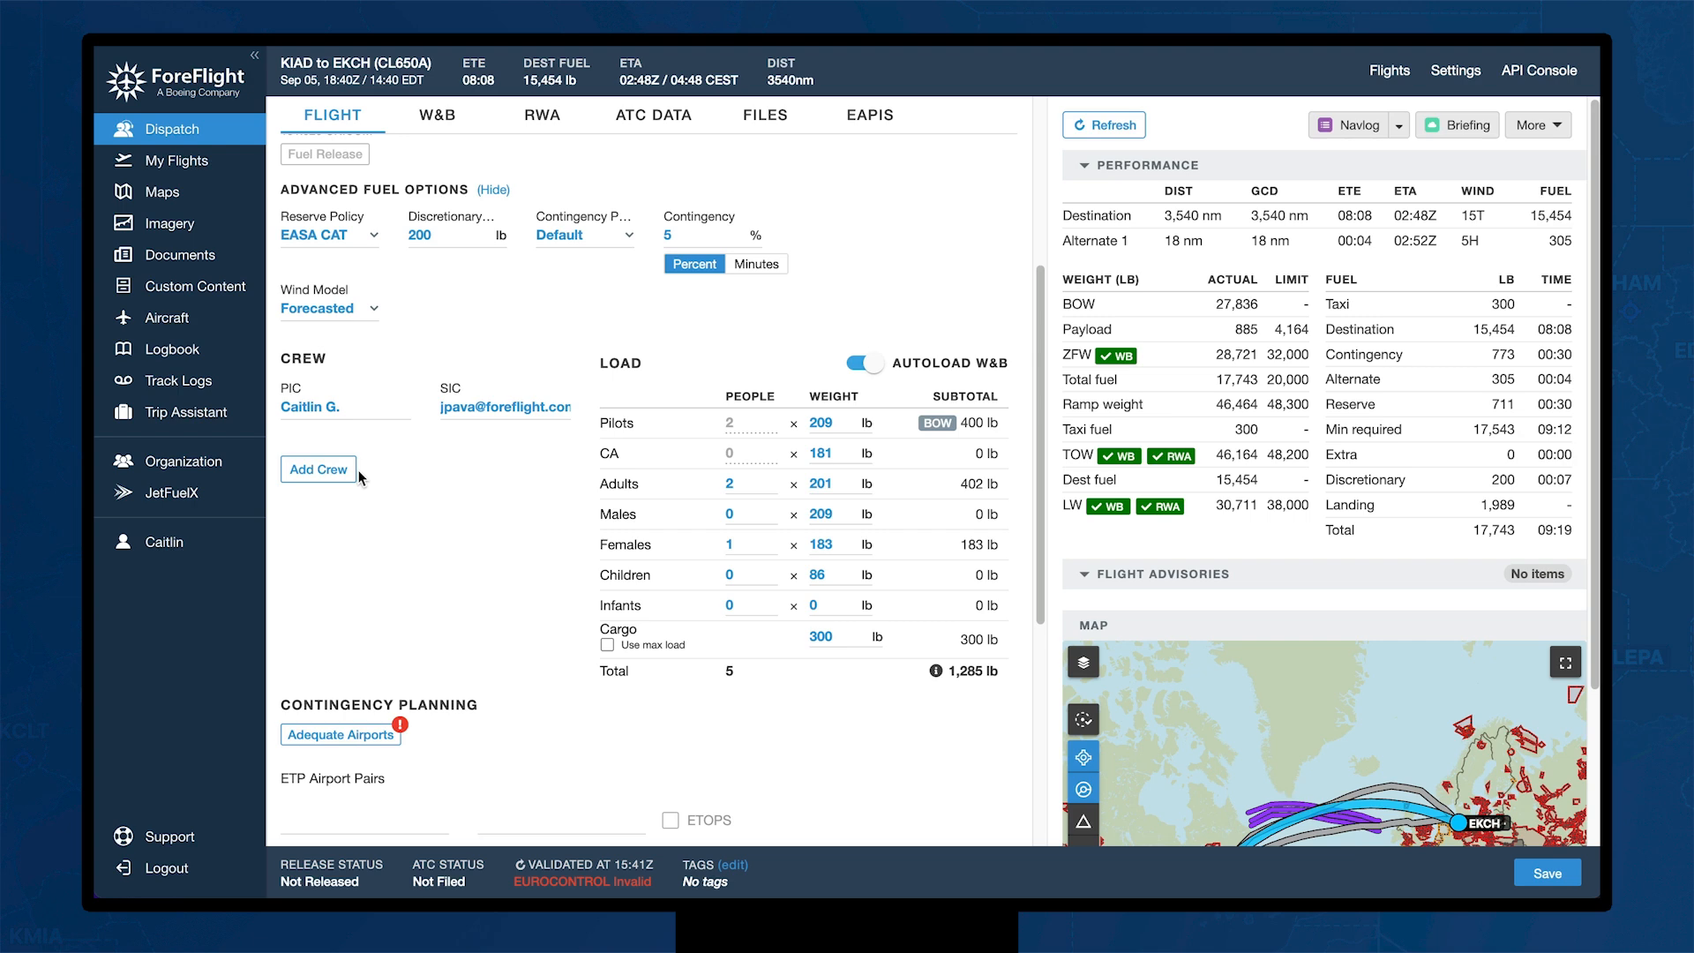
Step: Scroll through the flight form to review the Load and Contingency Planning sections
{"action": "scroll", "coordinate": [359, 478], "scroll_direction": "down", "scroll_amount": 1}
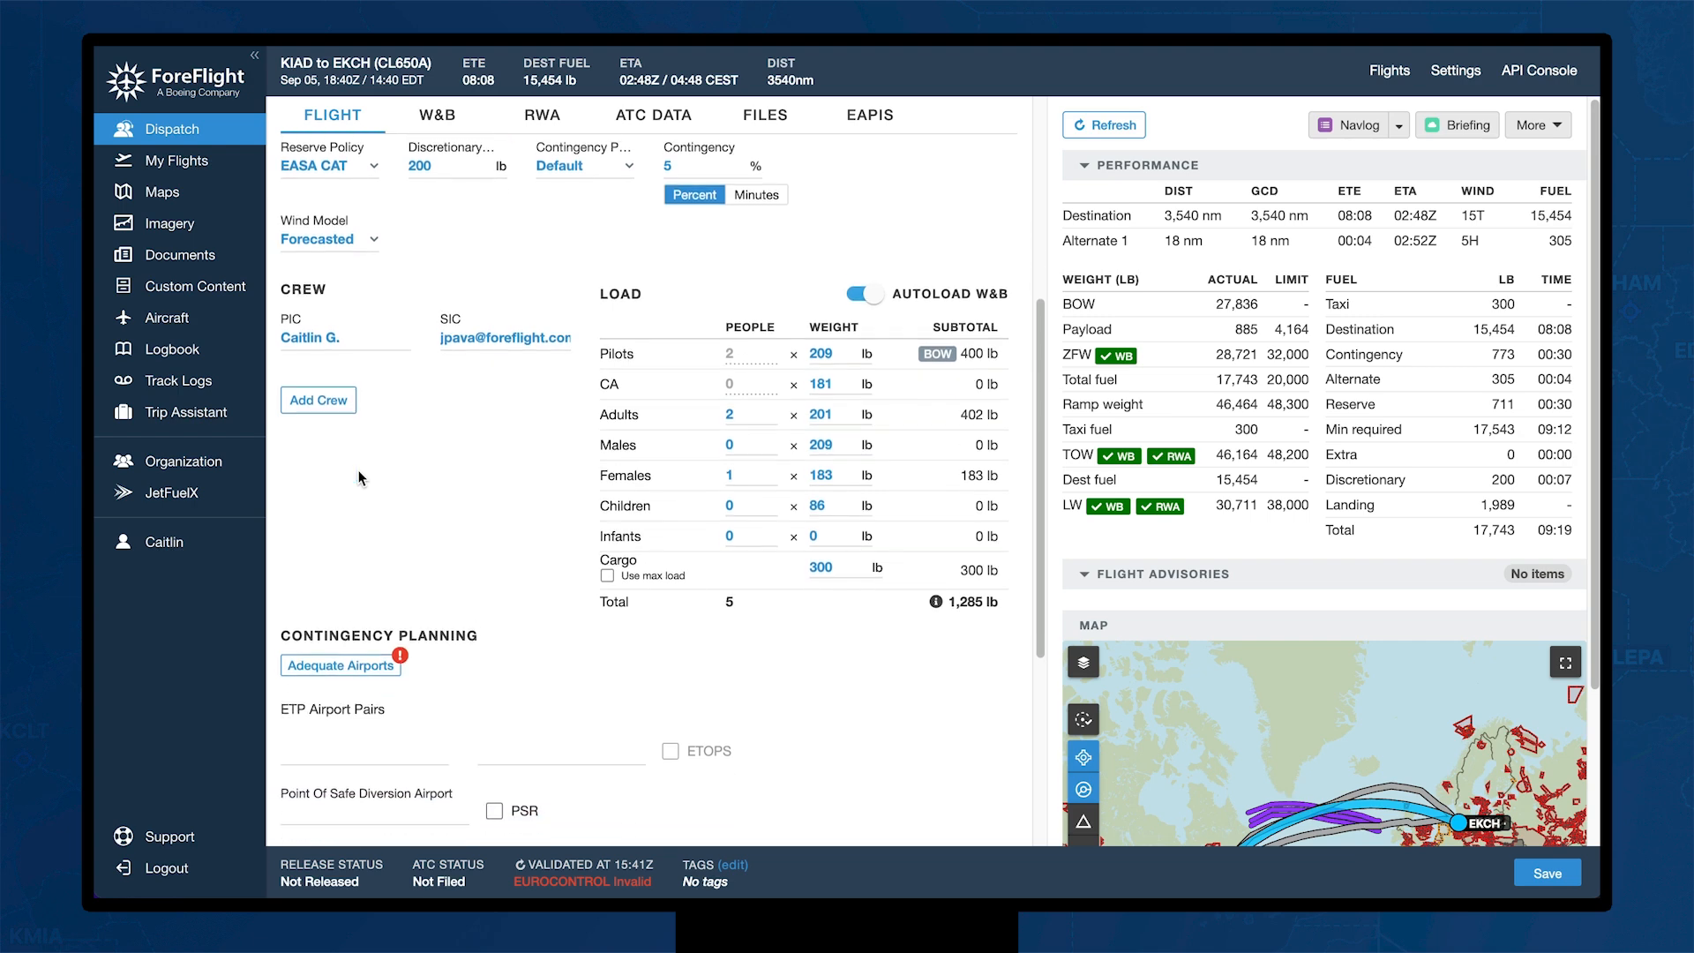
{"action": "scroll", "coordinate": [1004, 600], "scroll_direction": "down", "scroll_amount": 2}
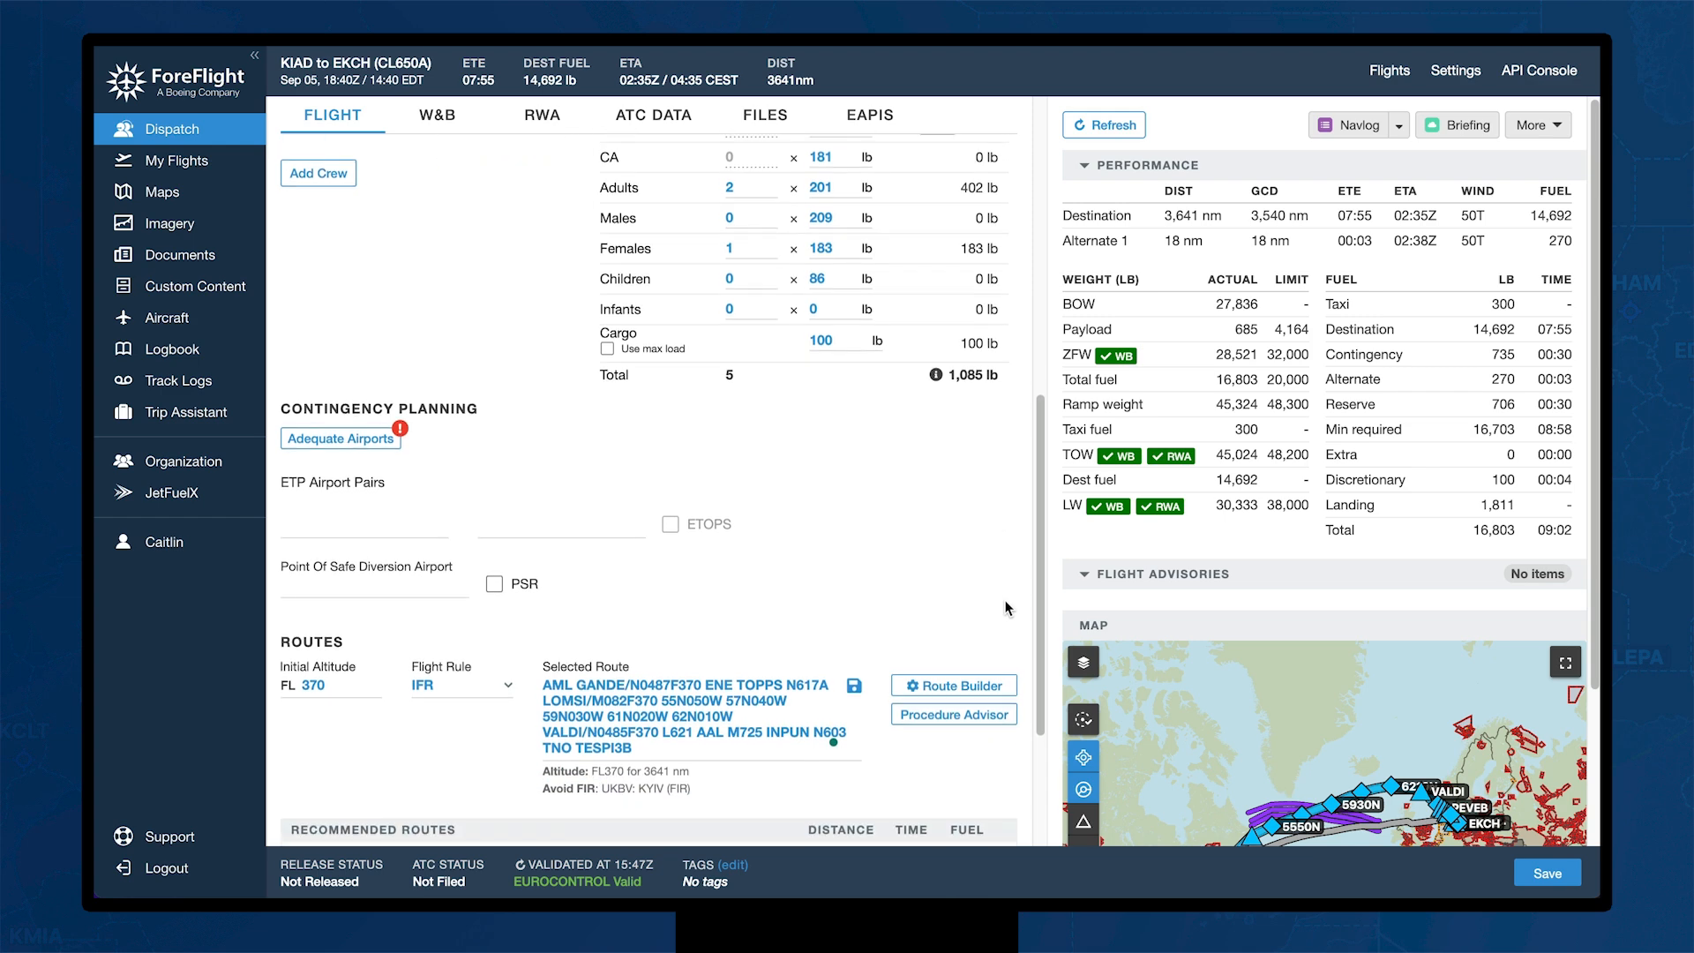
{"action": "scroll", "coordinate": [1005, 608], "scroll_direction": "down", "scroll_amount": 1}
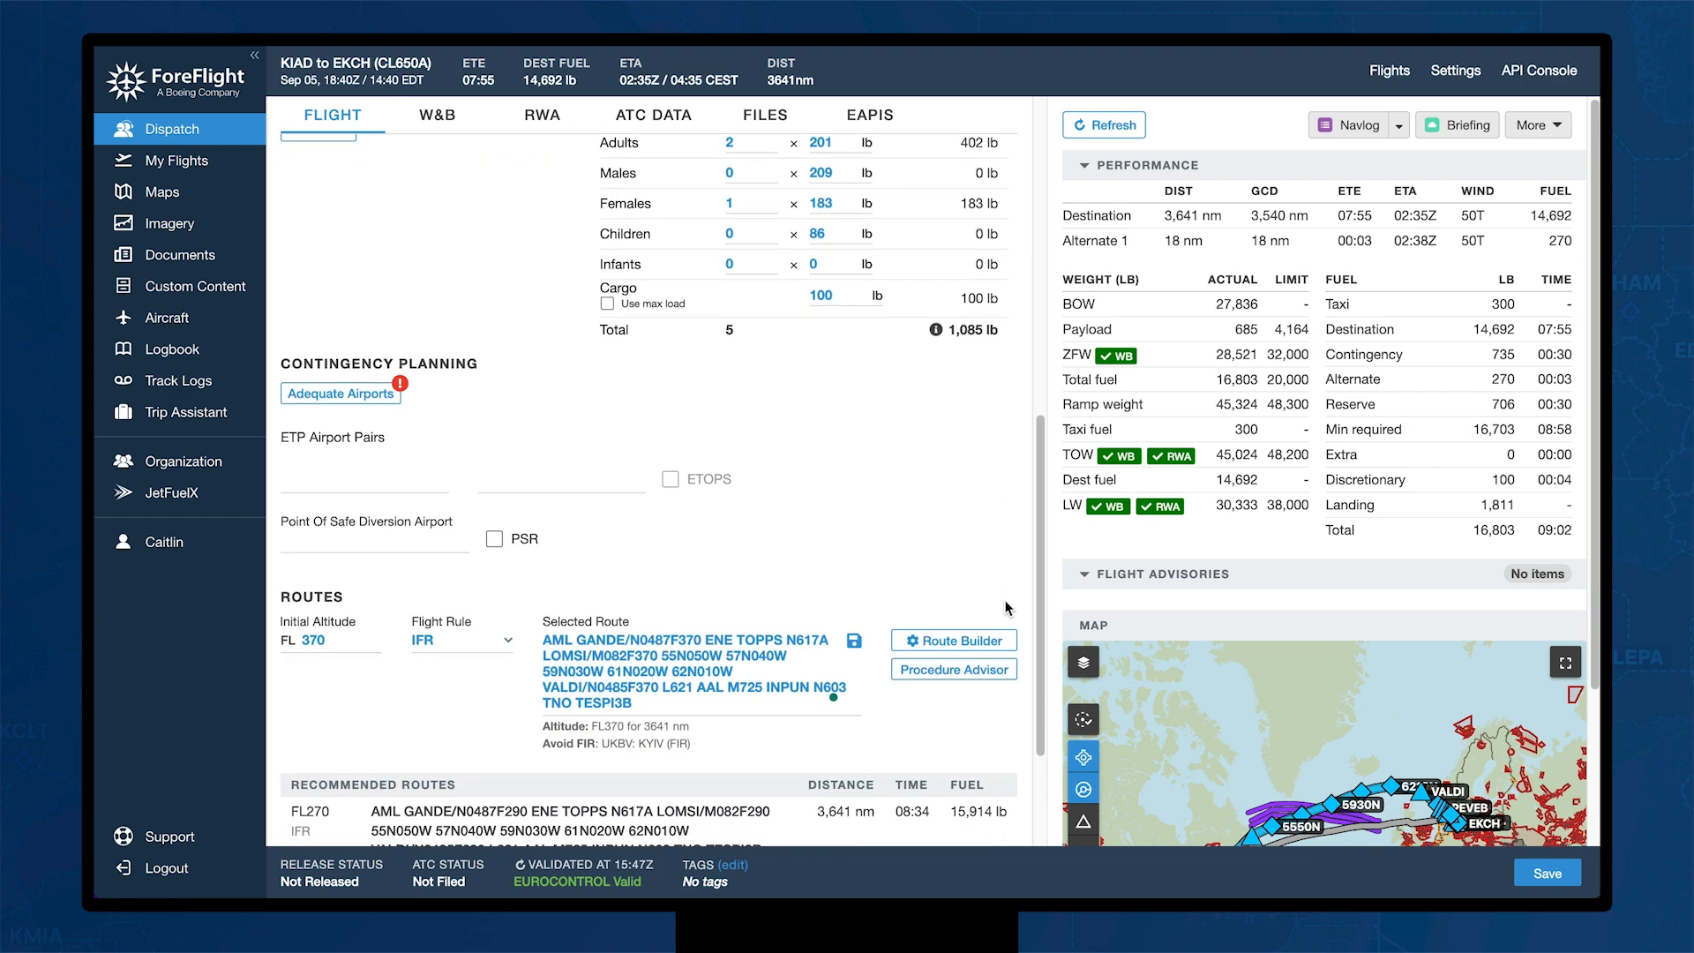
{"action": "scroll", "coordinate": [1006, 607], "scroll_direction": "down", "scroll_amount": 1}
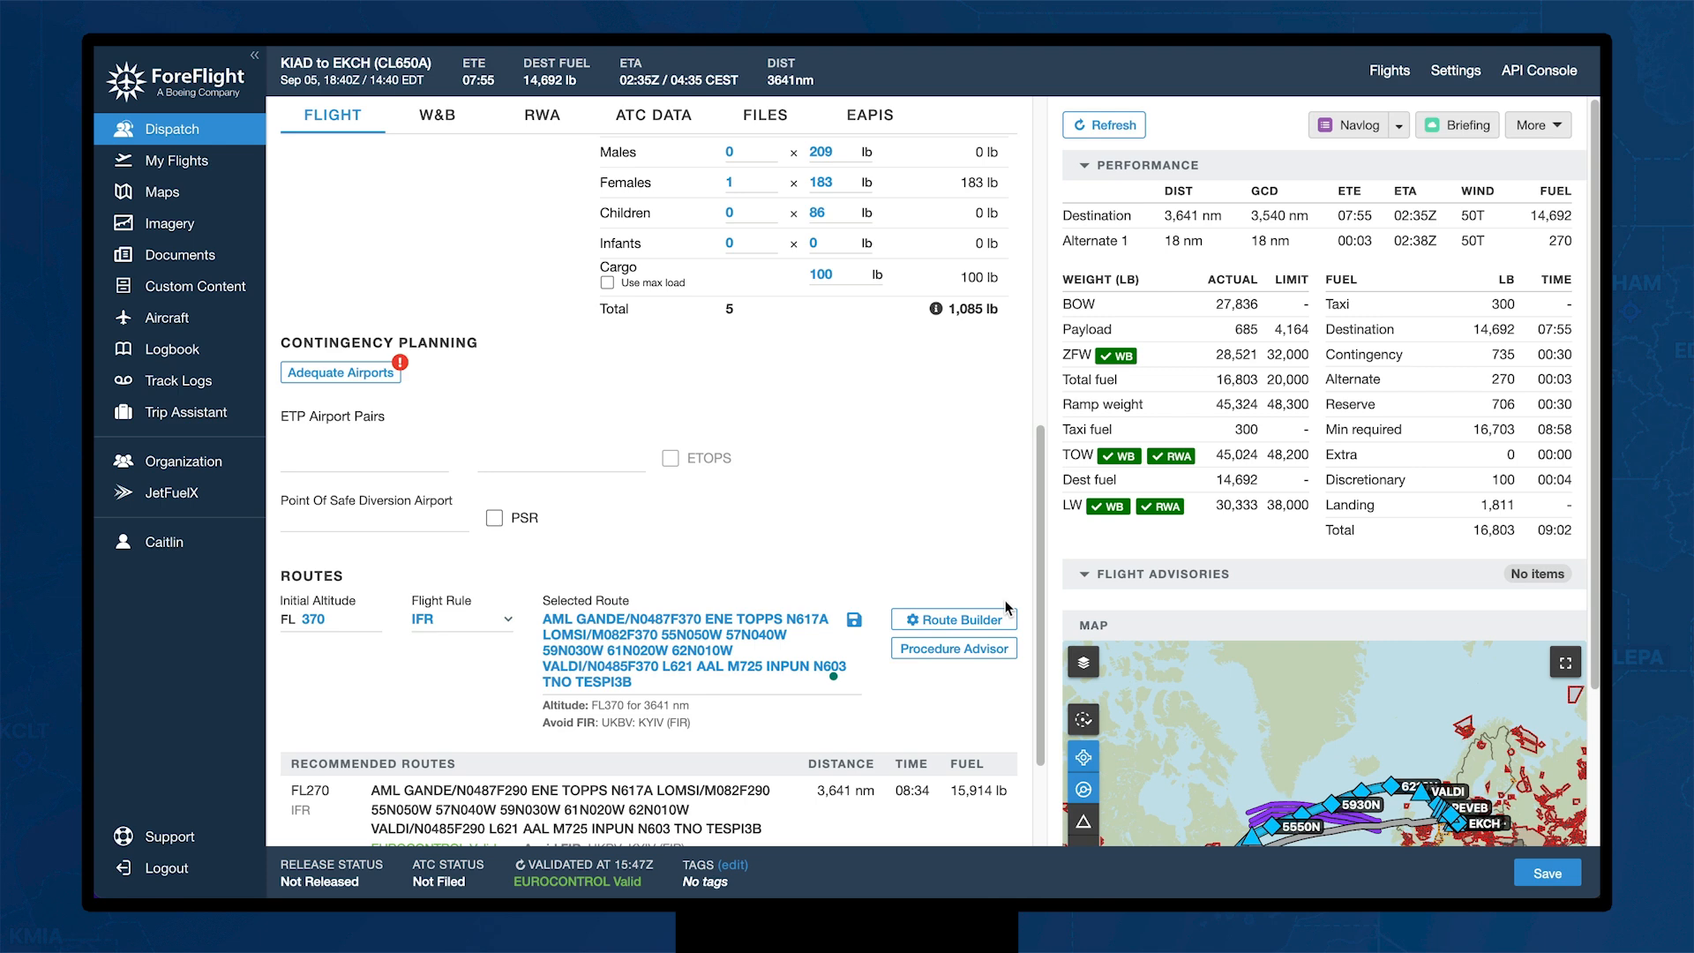
{"action": "scroll", "coordinate": [1006, 603], "scroll_direction": "down", "scroll_amount": 1}
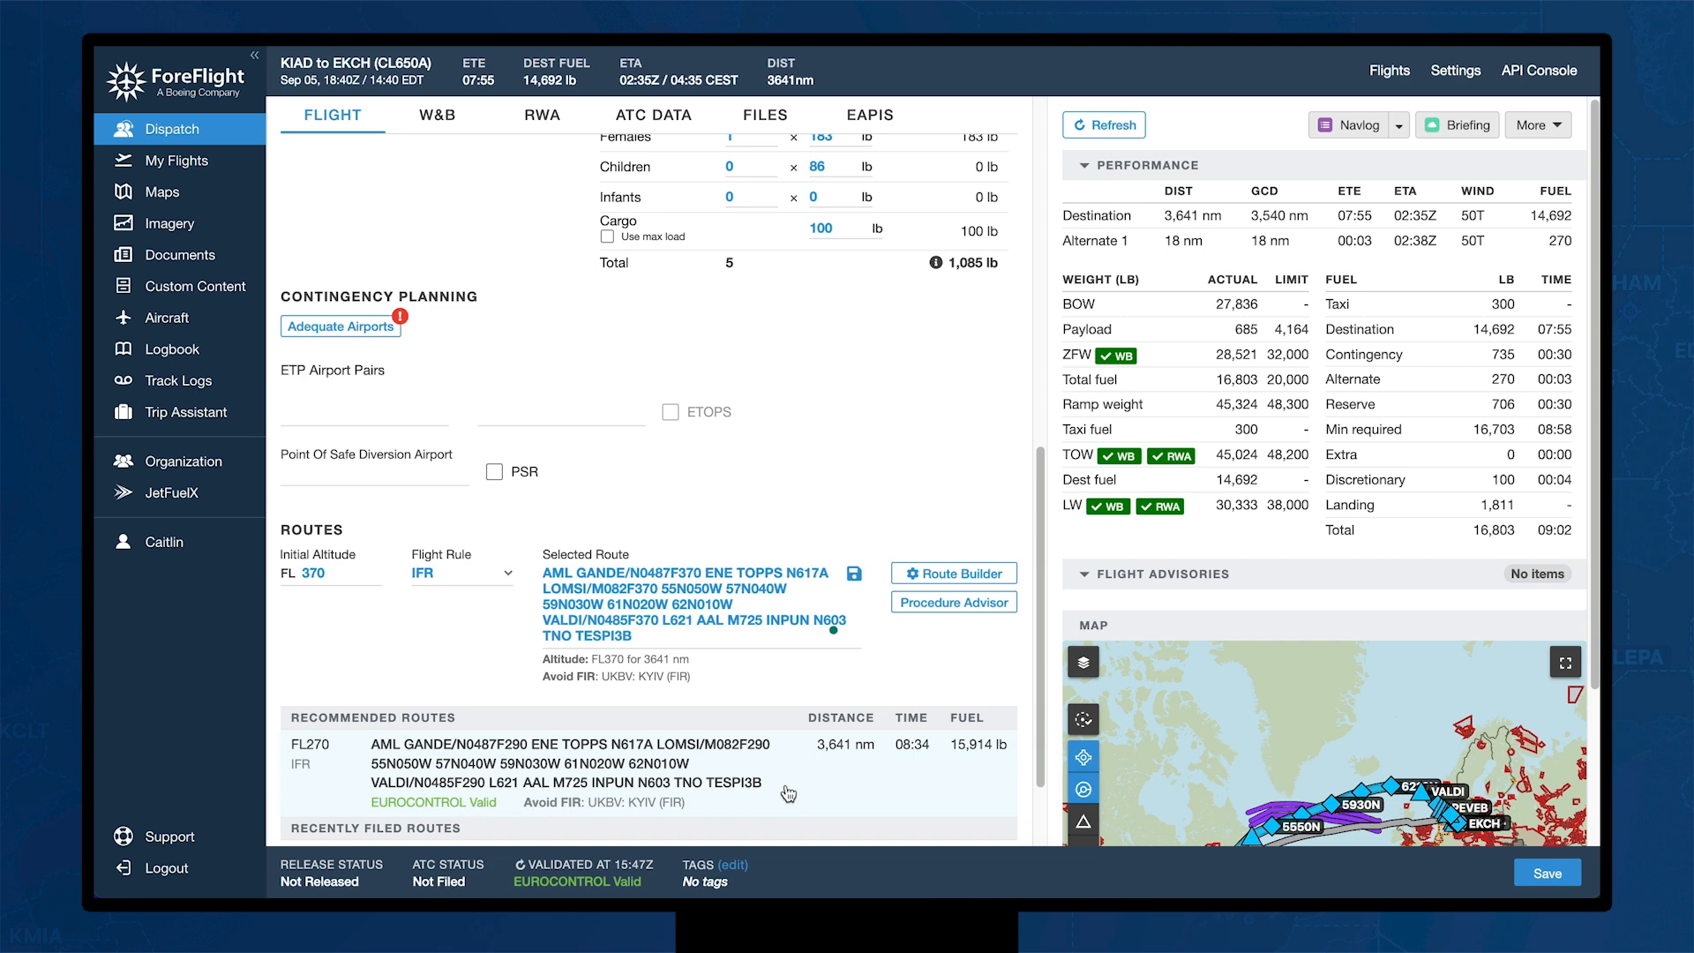
{"action": "scroll", "coordinate": [788, 794], "scroll_direction": "down", "scroll_amount": 2}
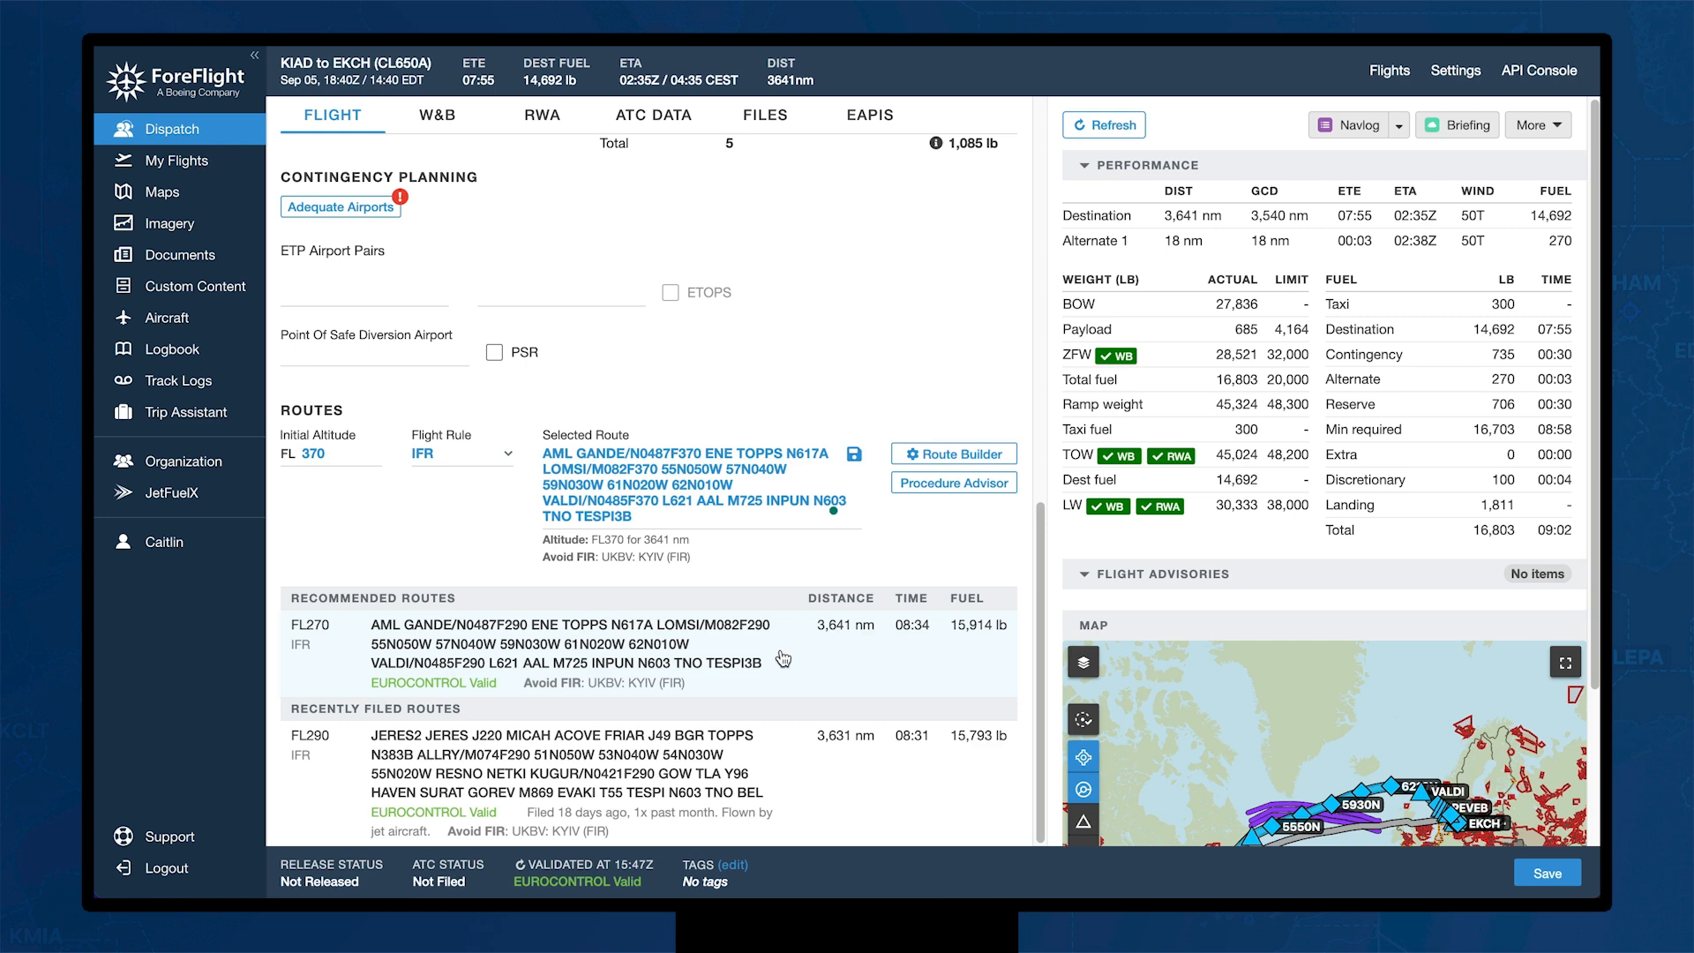
{"action": "scroll", "coordinate": [783, 658], "scroll_direction": "up", "scroll_amount": 1}
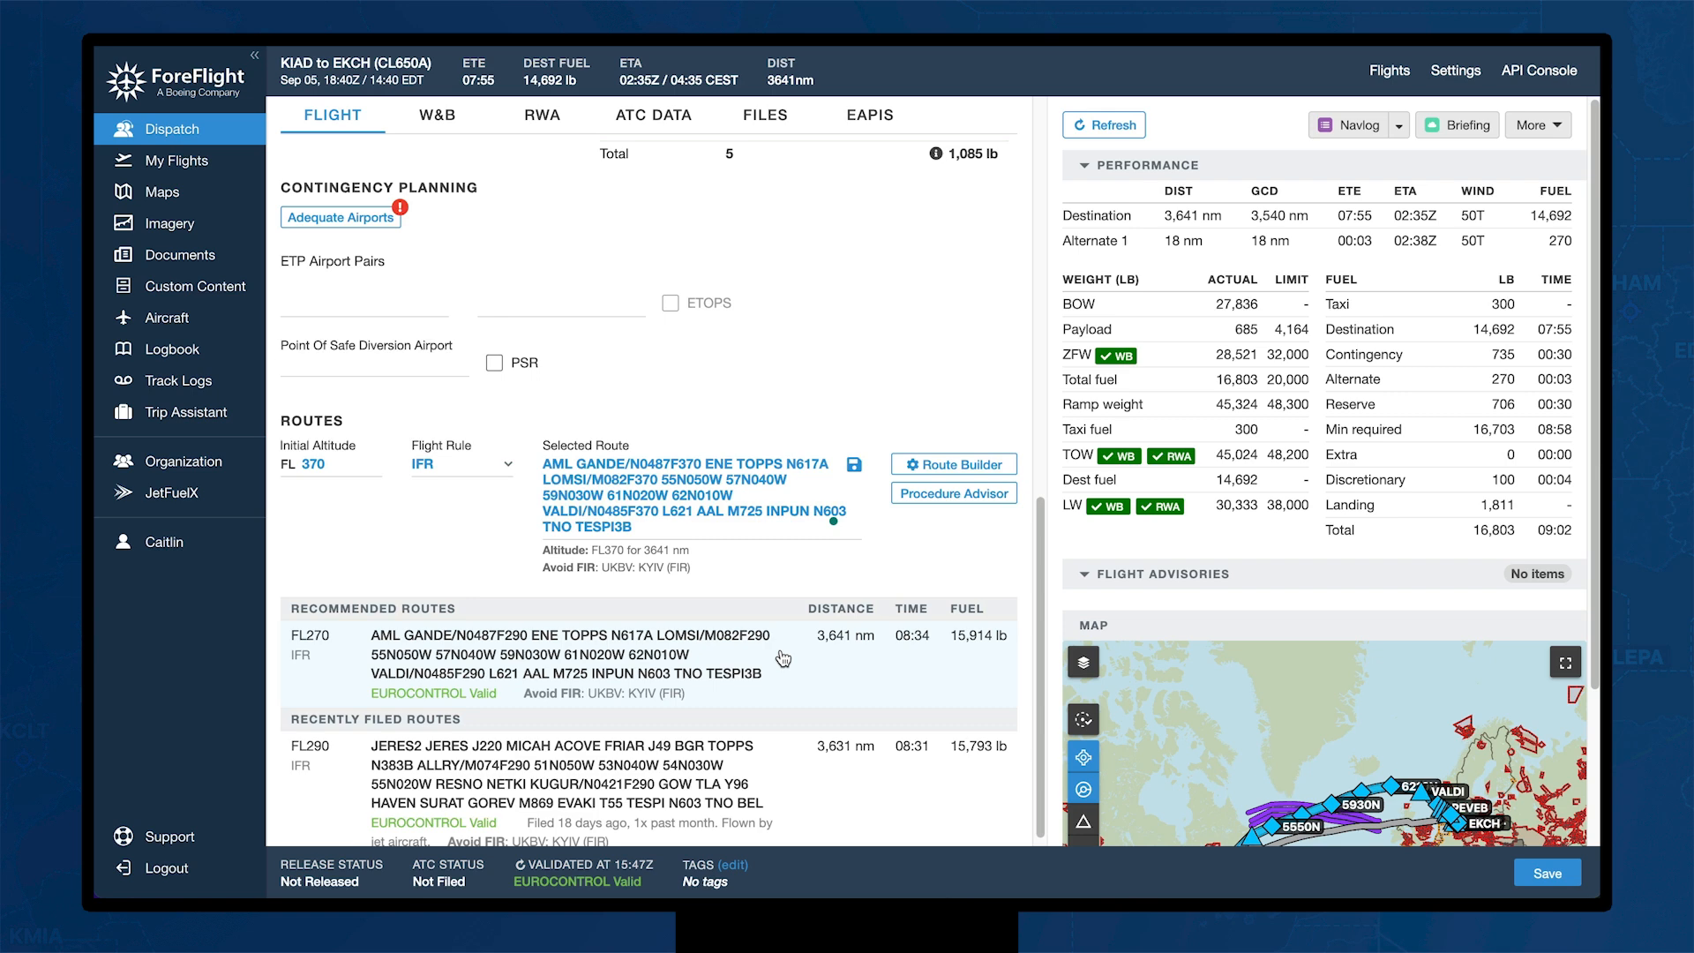
{"action": "scroll", "coordinate": [783, 658], "scroll_direction": "up", "scroll_amount": 3}
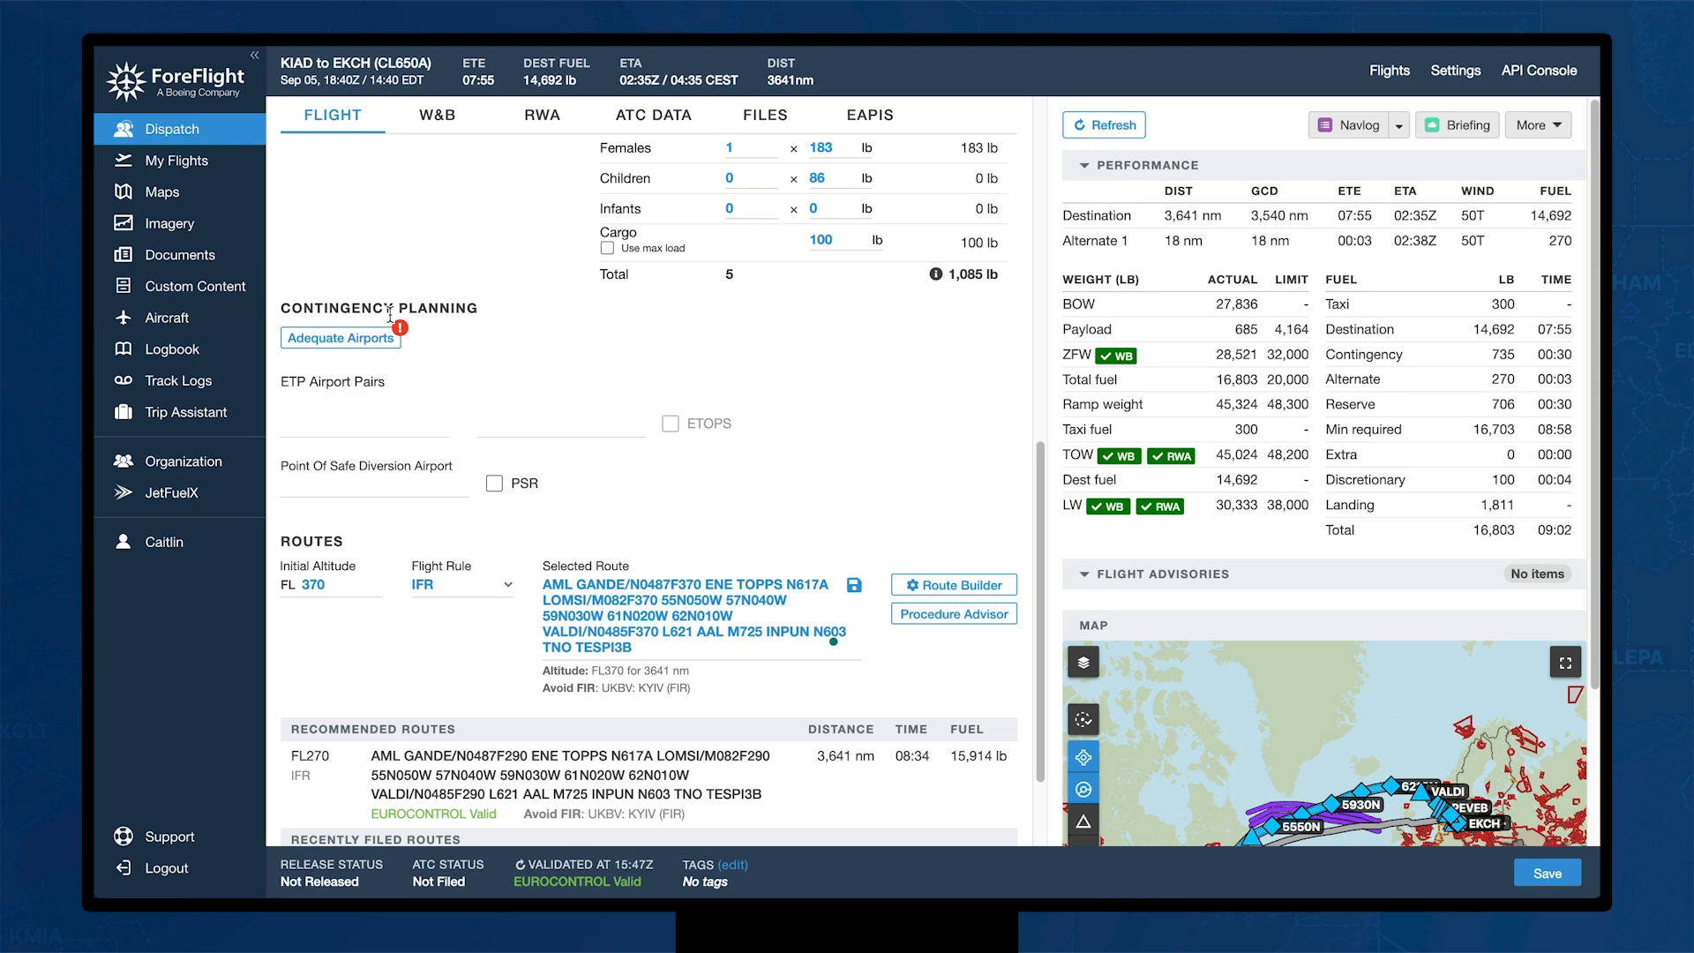
Step: Filter adequate airports to RNAV with required ATC service, then switch off Auto select
{"action": "left_click", "coordinate": [351, 344]}
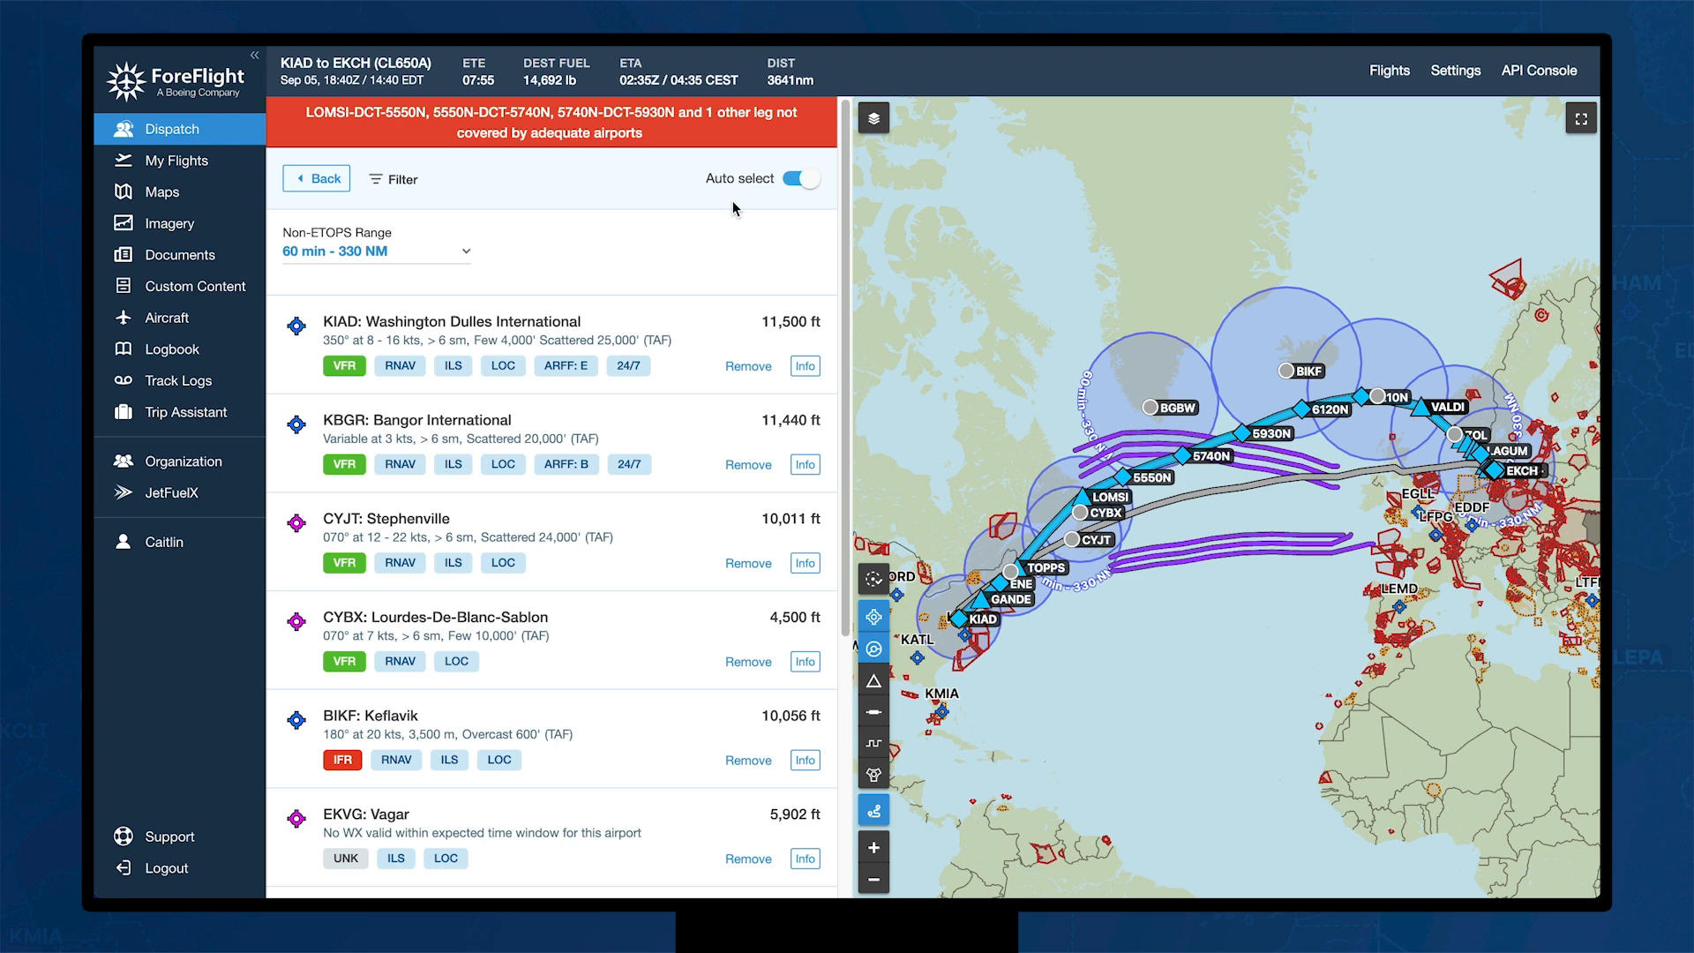
{"action": "left_click", "coordinate": [382, 184]}
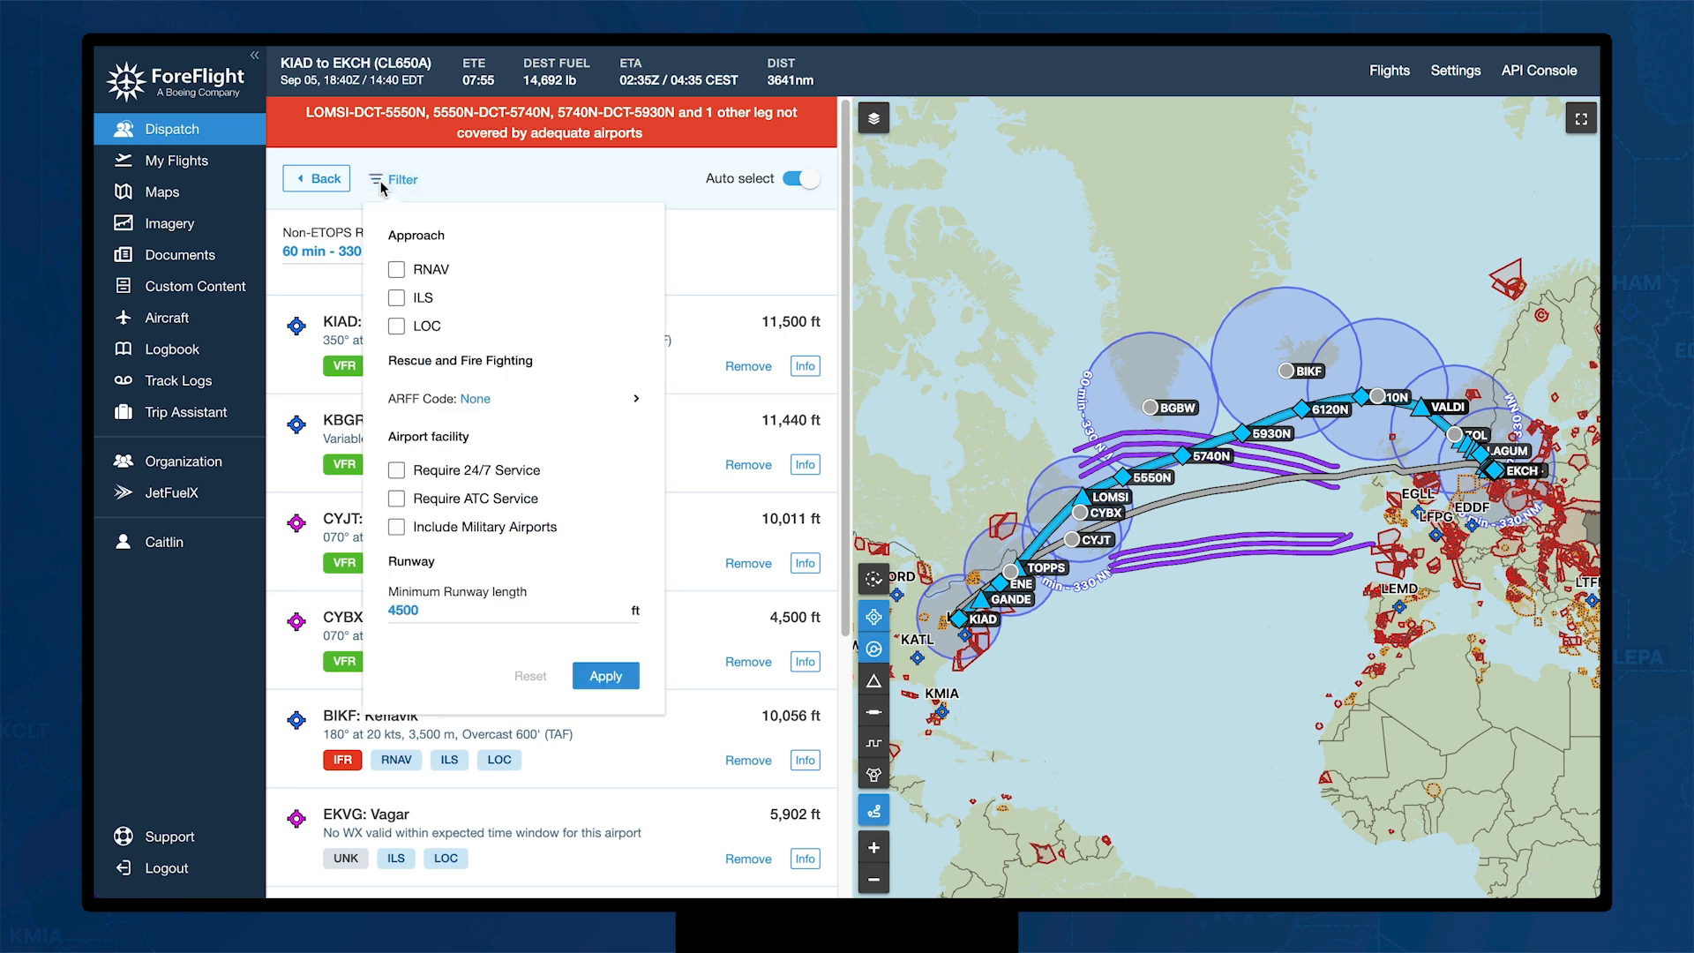
{"action": "left_click", "coordinate": [398, 271]}
{"action": "left_click", "coordinate": [397, 499]}
{"action": "left_click", "coordinate": [609, 679]}
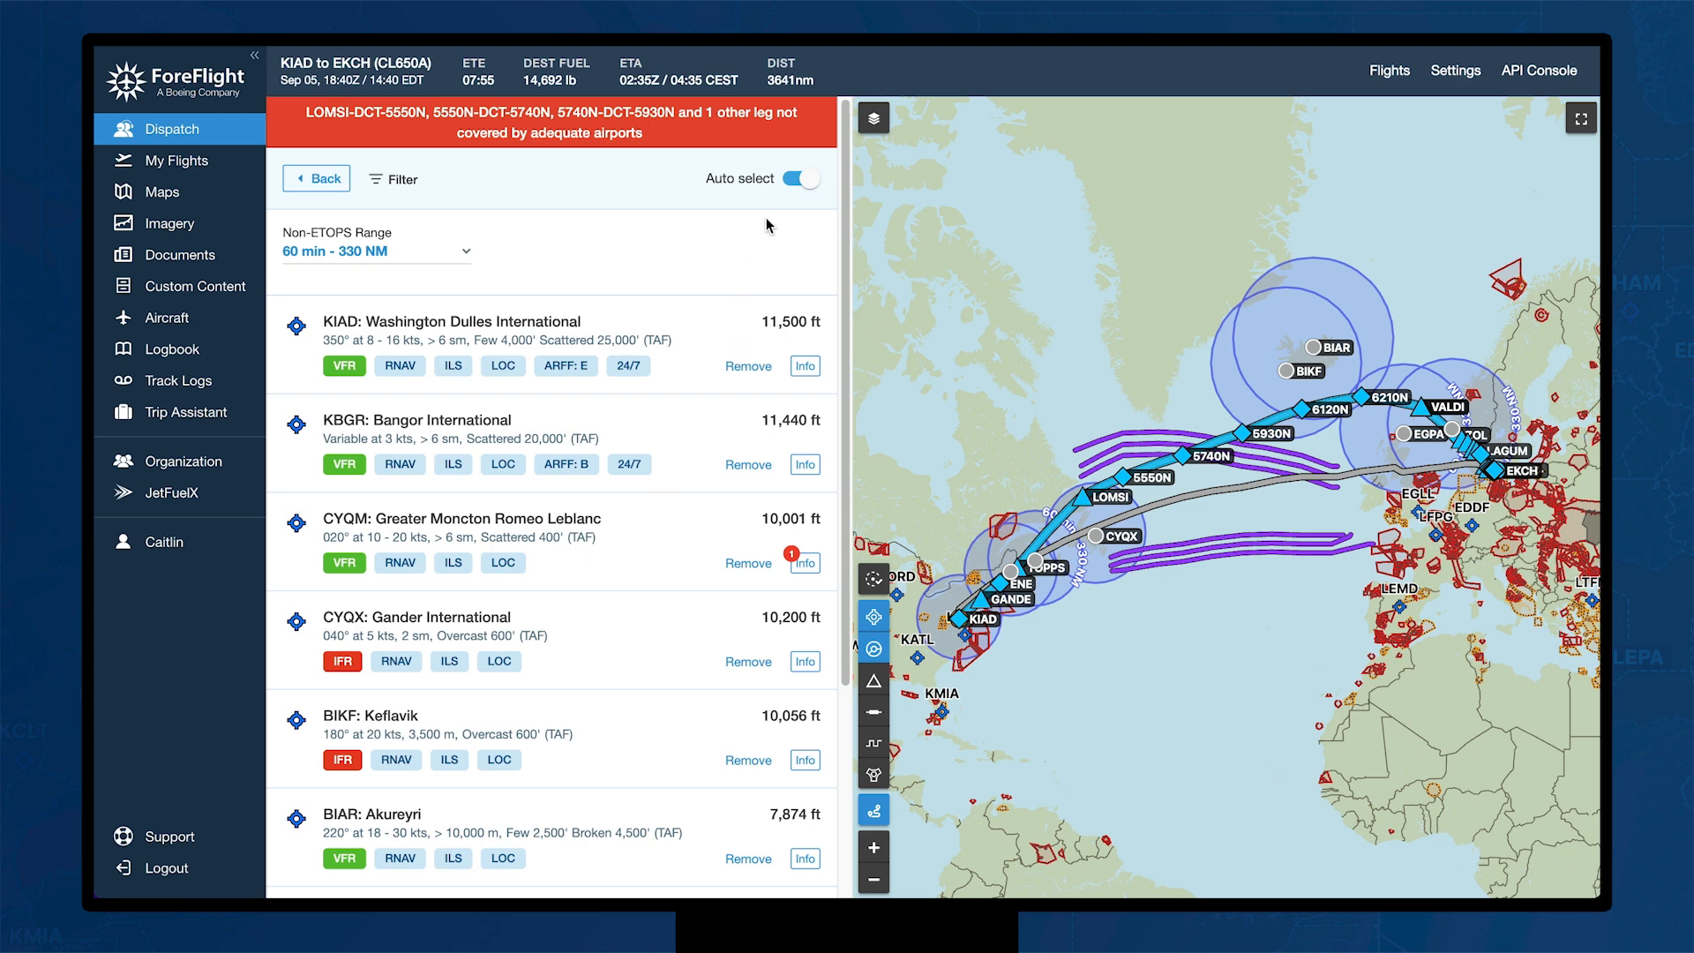
{"action": "left_click", "coordinate": [809, 180]}
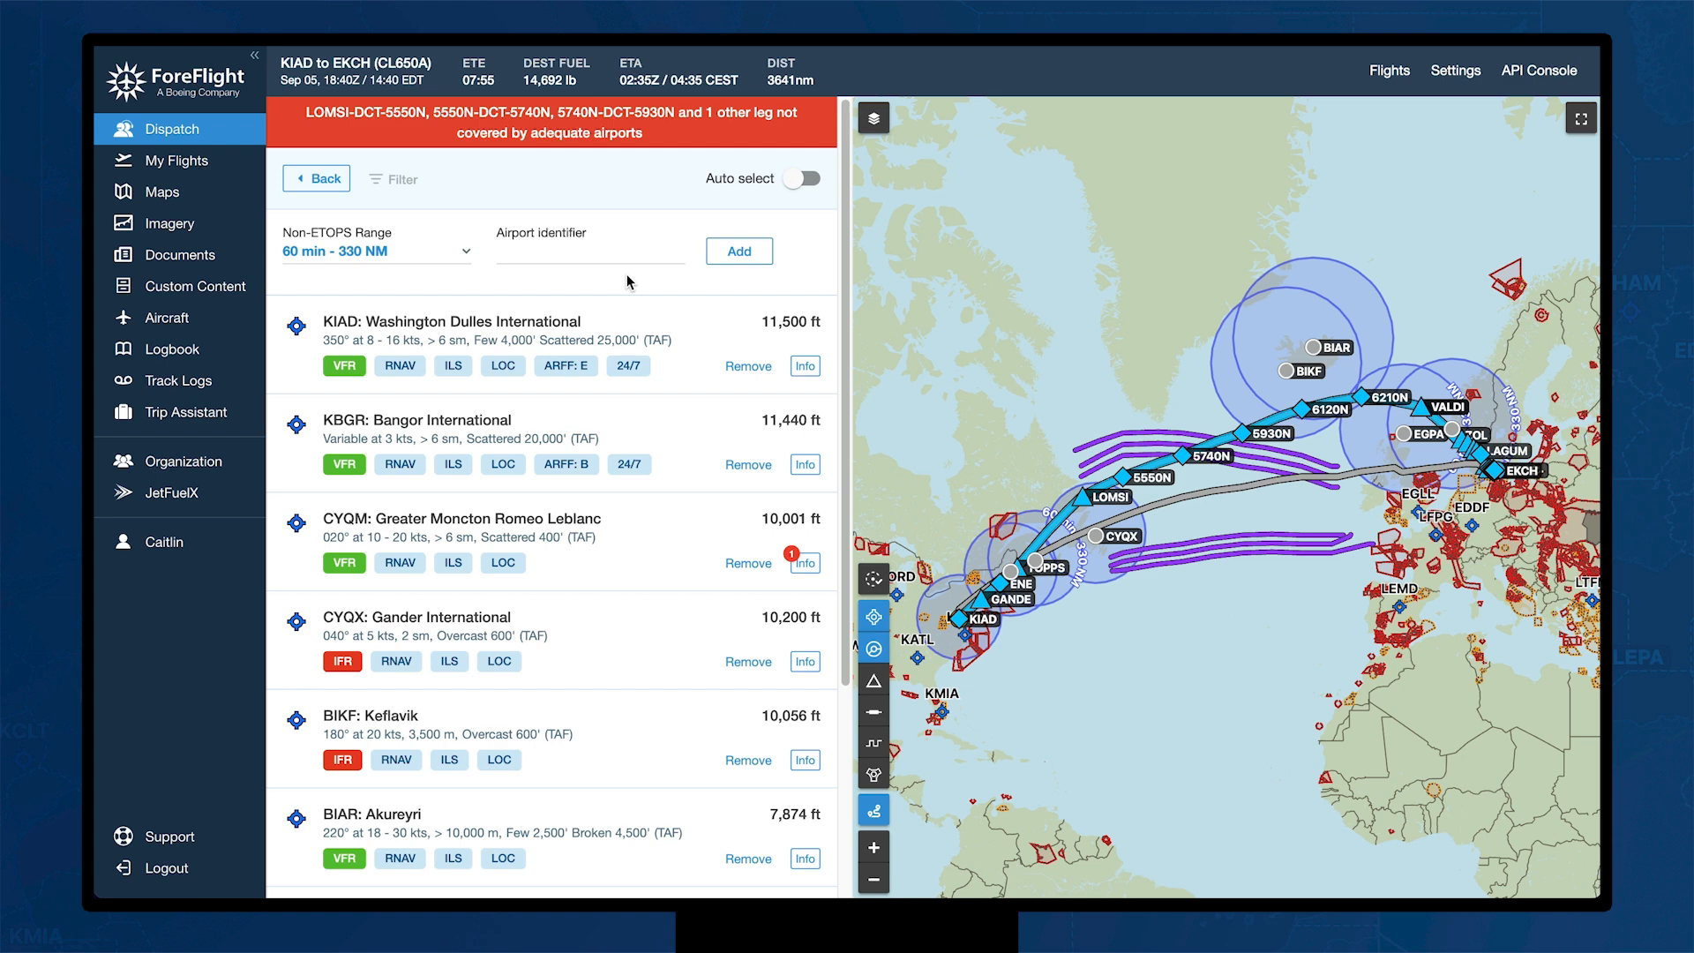
Step: Try a 120 min - 660 NM non-ETOPS range, then revert it to 60 min - 330 NM
{"action": "left_click", "coordinate": [466, 255]}
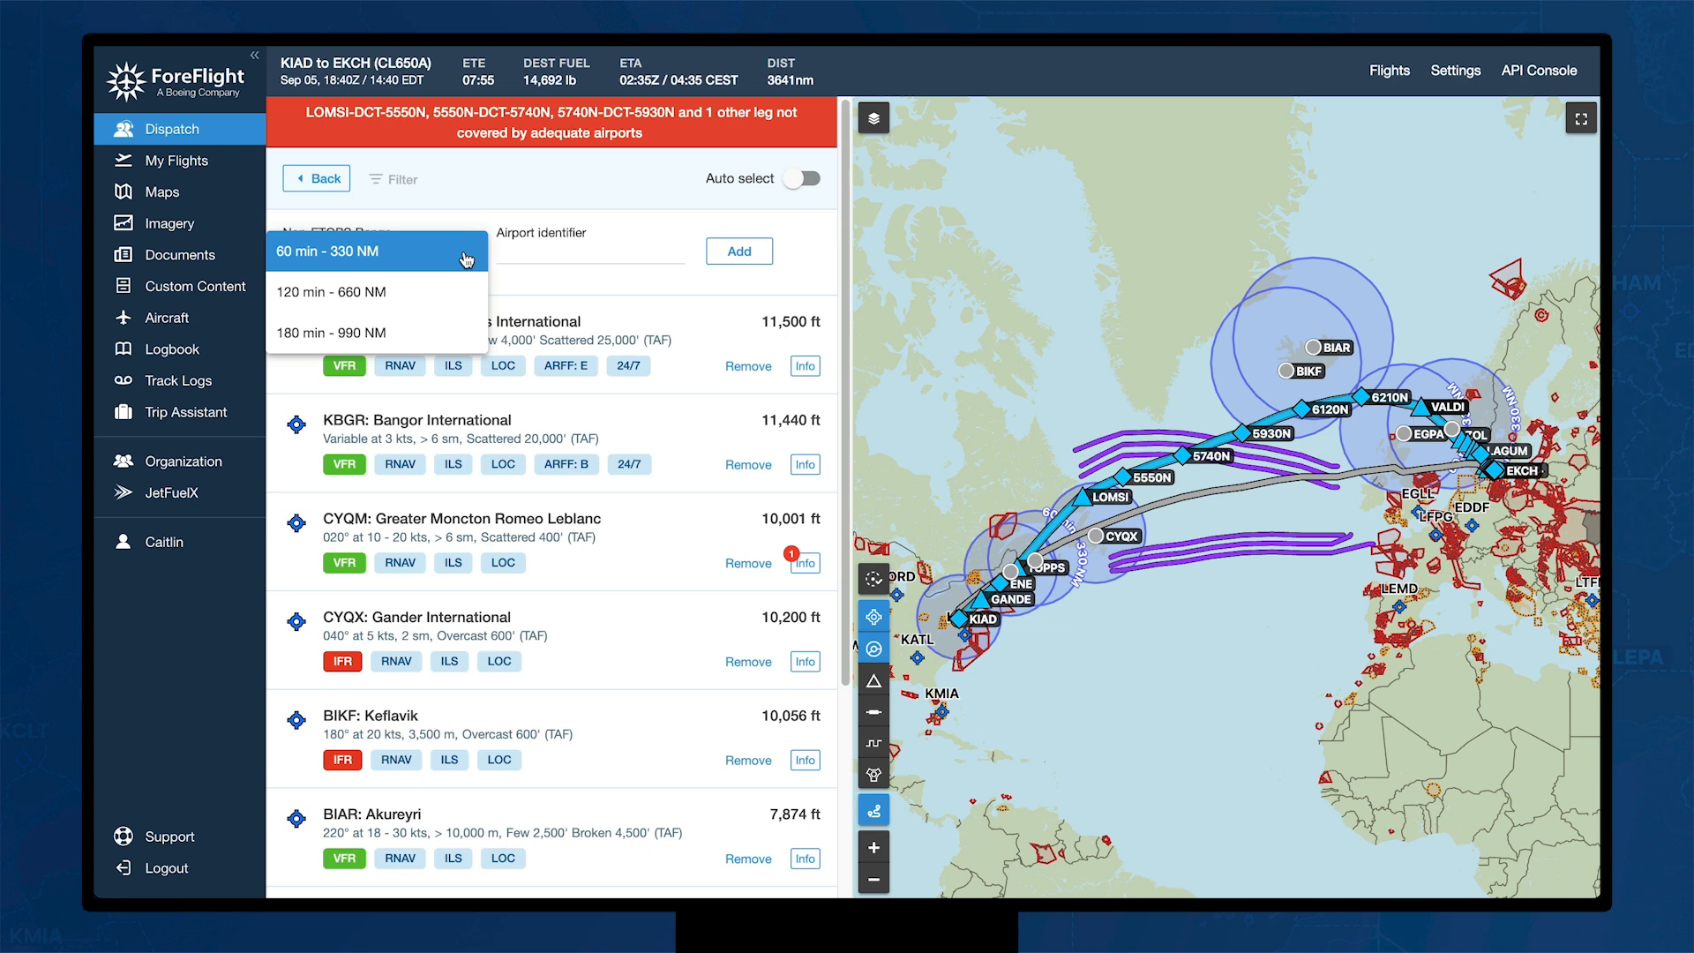
{"action": "left_click", "coordinate": [437, 295]}
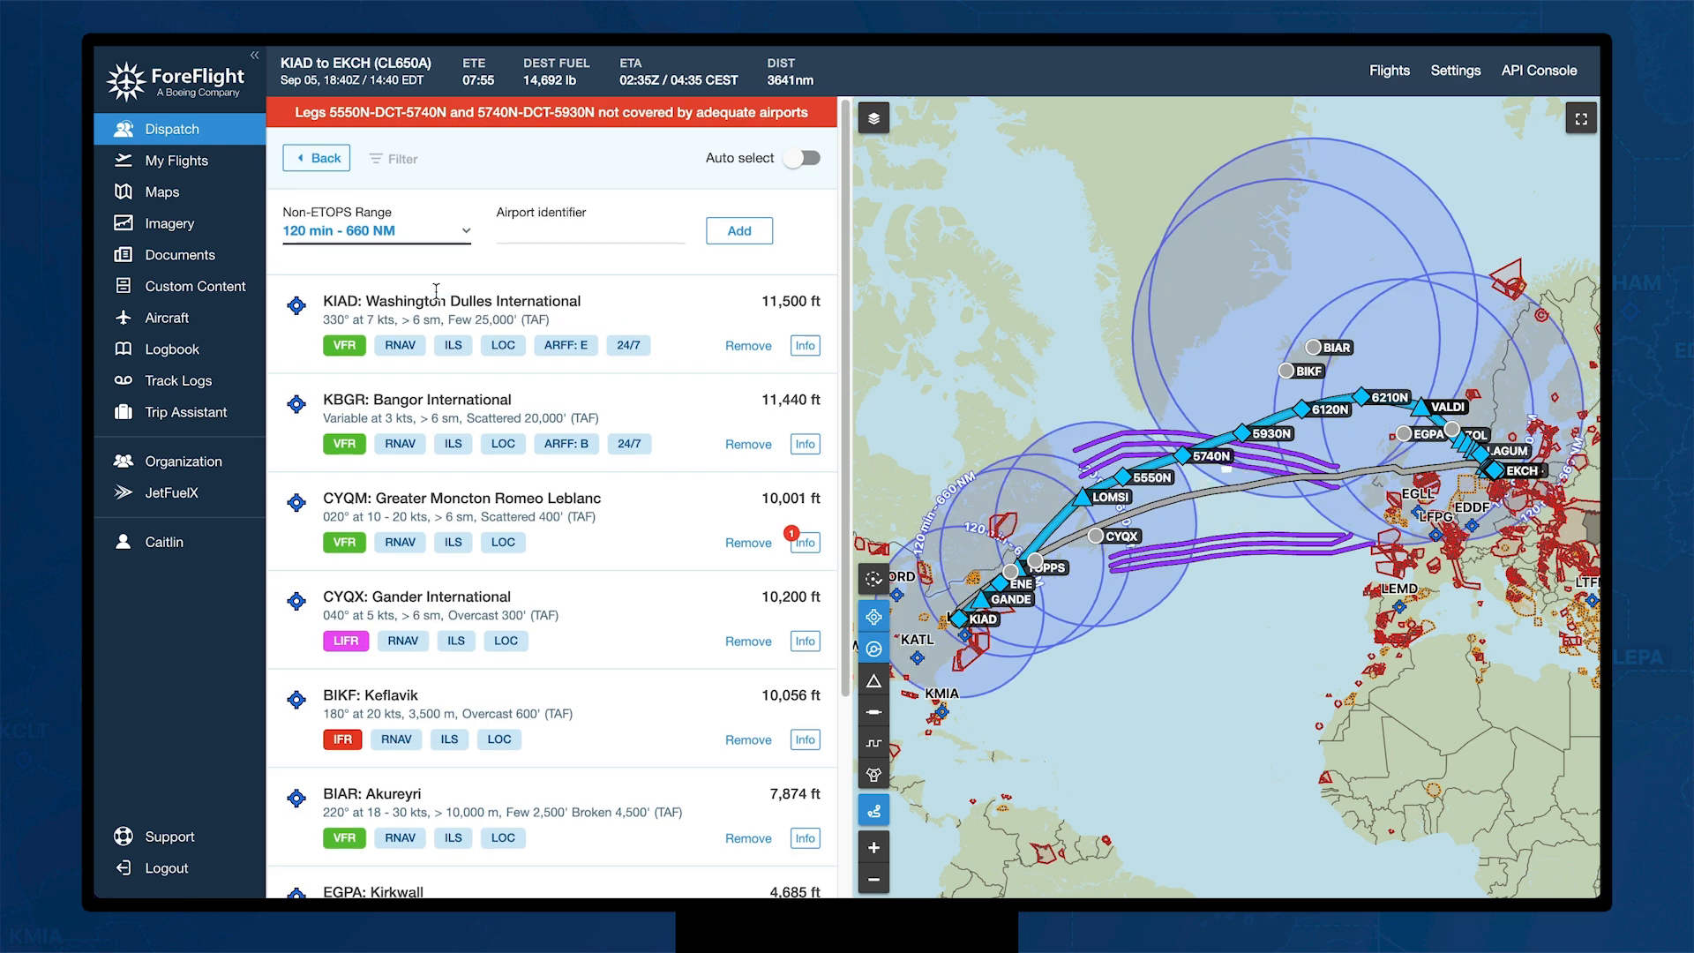
{"action": "left_click", "coordinate": [464, 248]}
{"action": "left_click", "coordinate": [452, 203]}
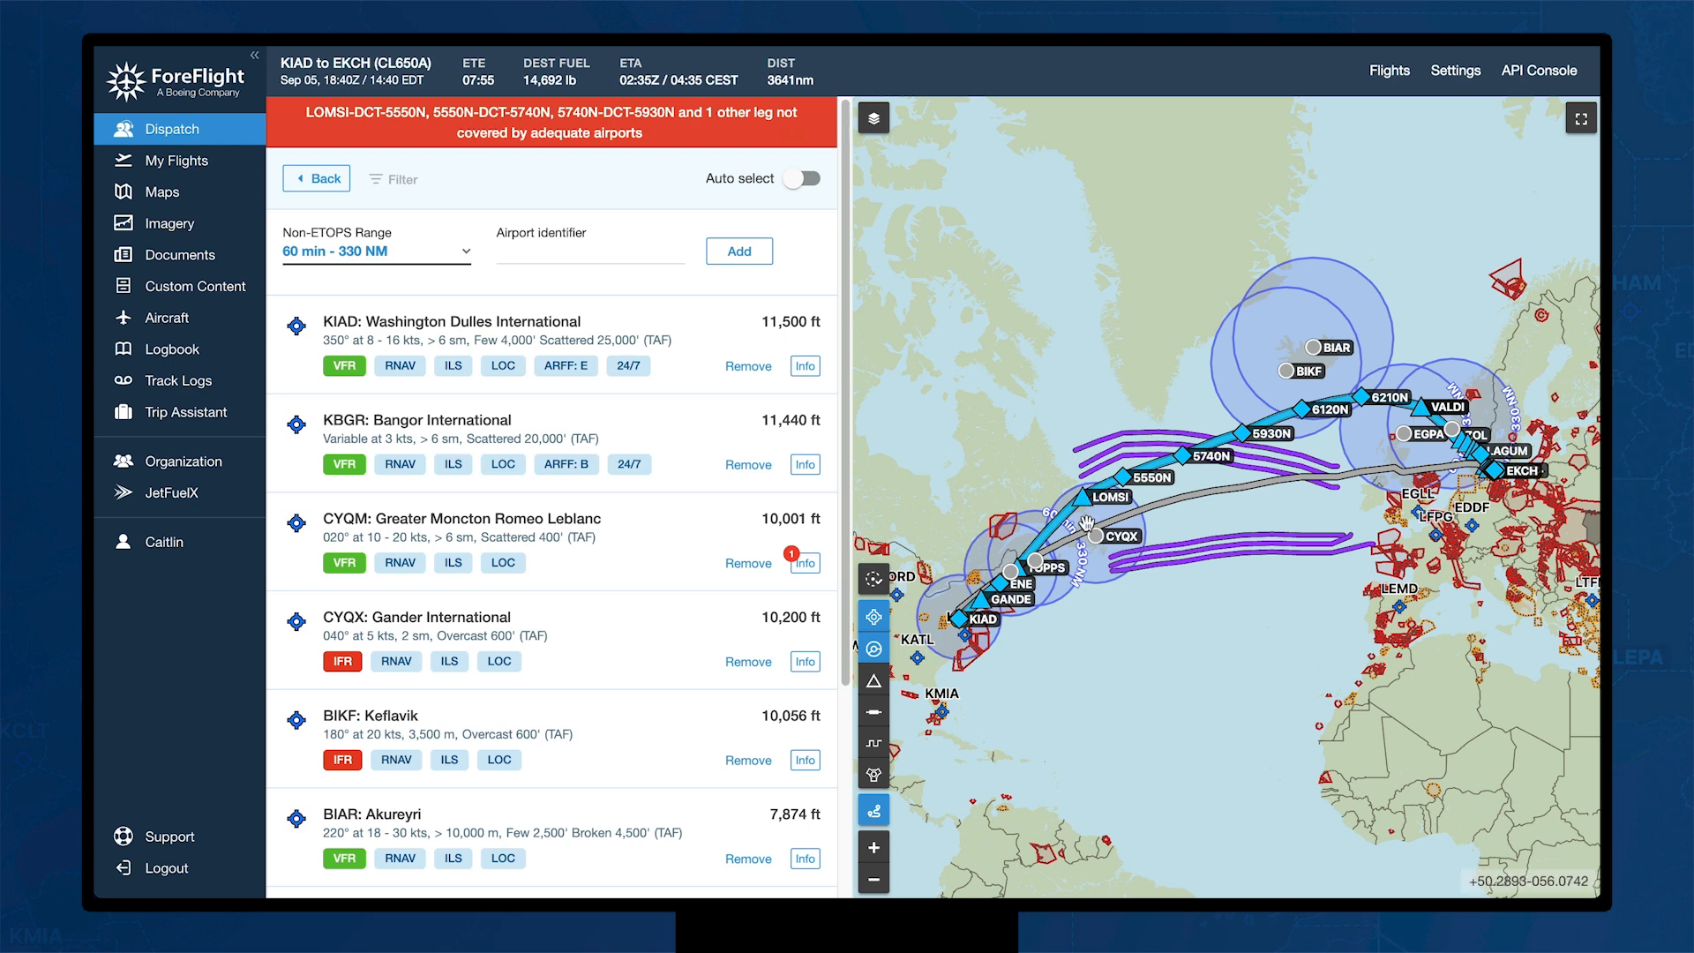
Step: Back on the flight form, enter CYQX Gander and EINN Shannon as the ETP airport pair
{"action": "left_click", "coordinate": [326, 179]}
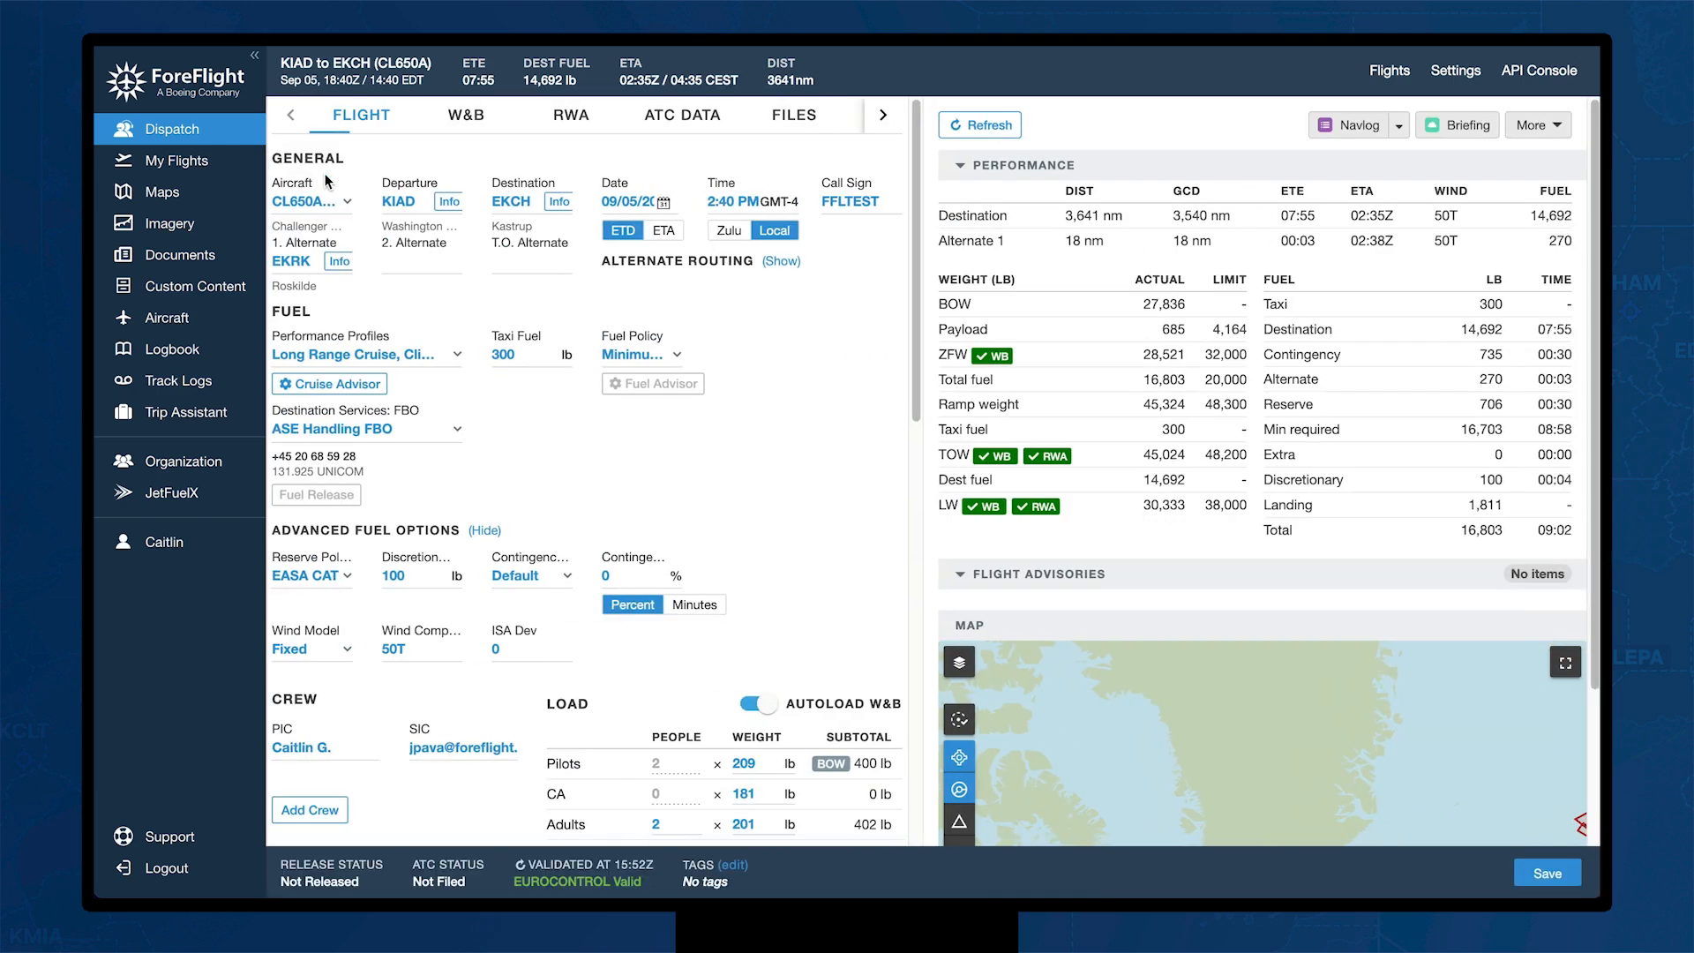
{"action": "scroll", "coordinate": [516, 570], "scroll_direction": "down", "scroll_amount": 8}
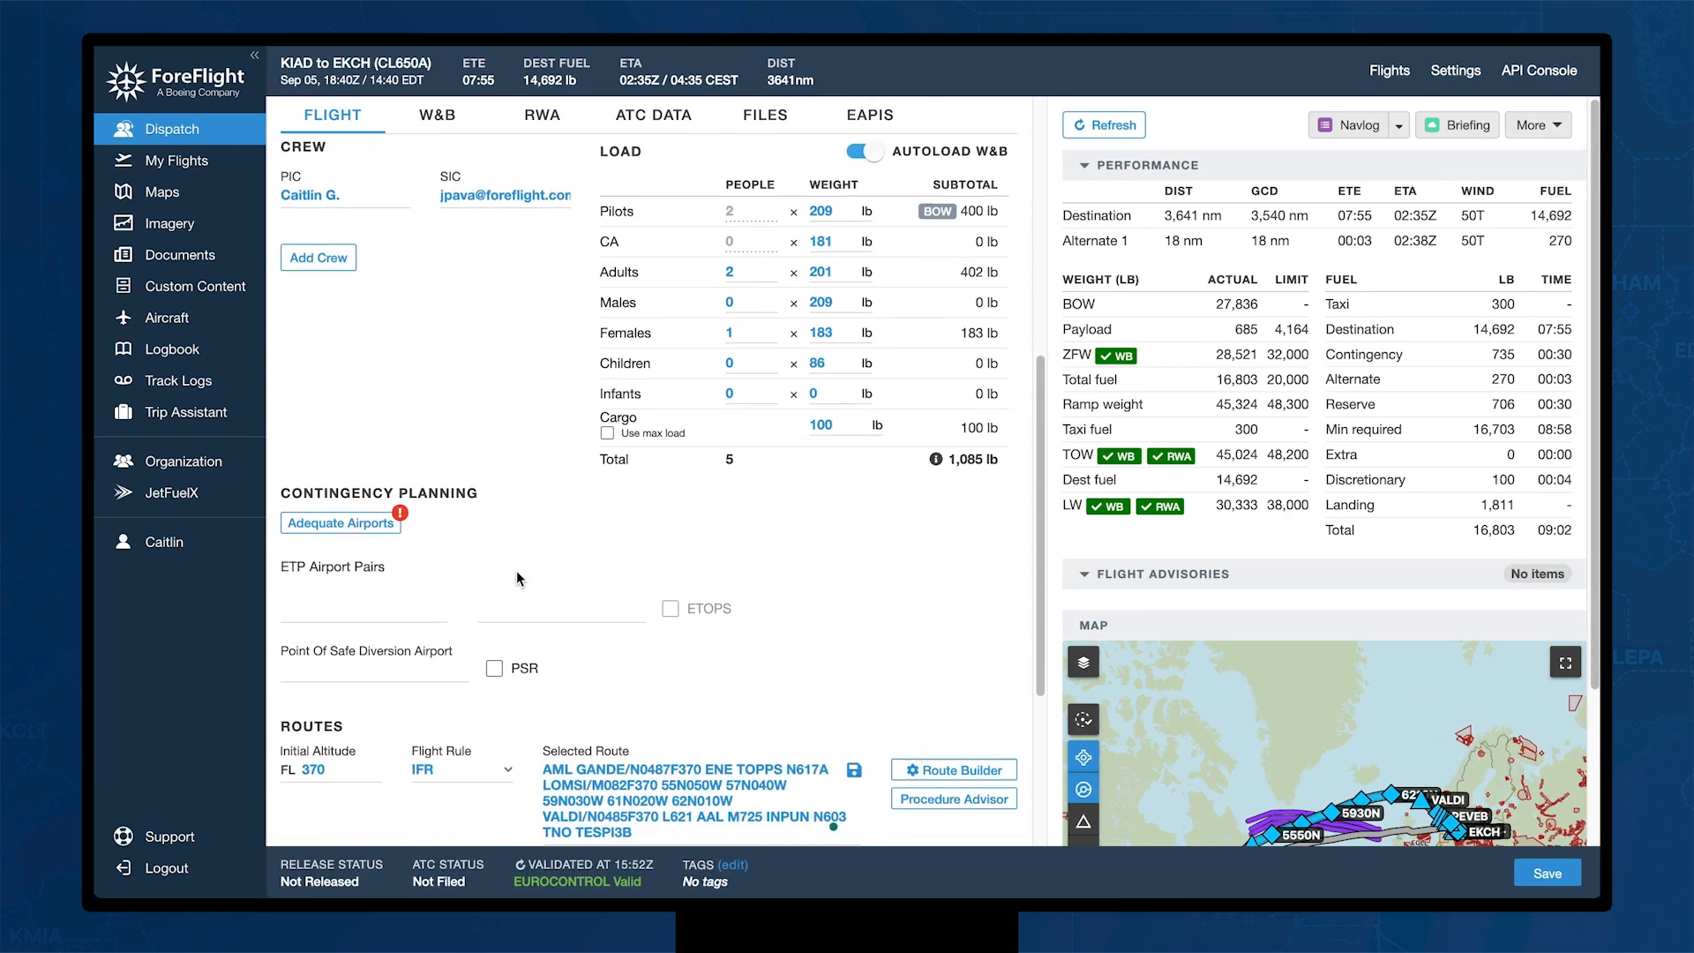
{"action": "left_click", "coordinate": [355, 428]}
{"action": "type", "text": "CYQX"}
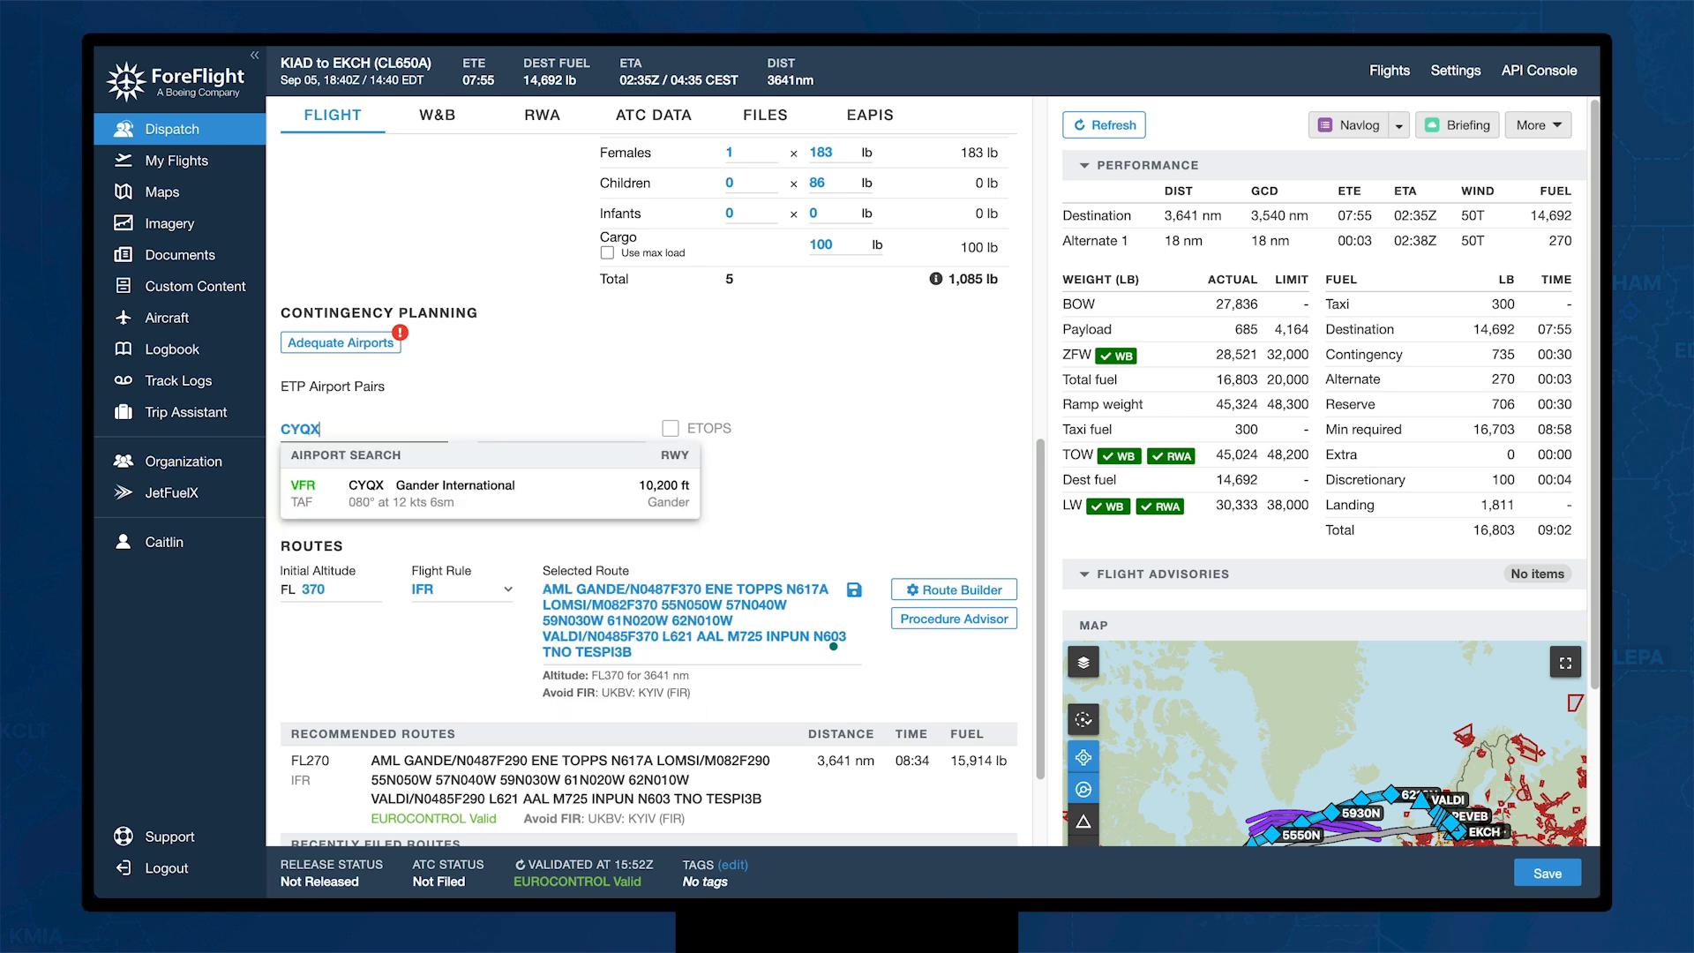
{"action": "key", "text": "Return"}
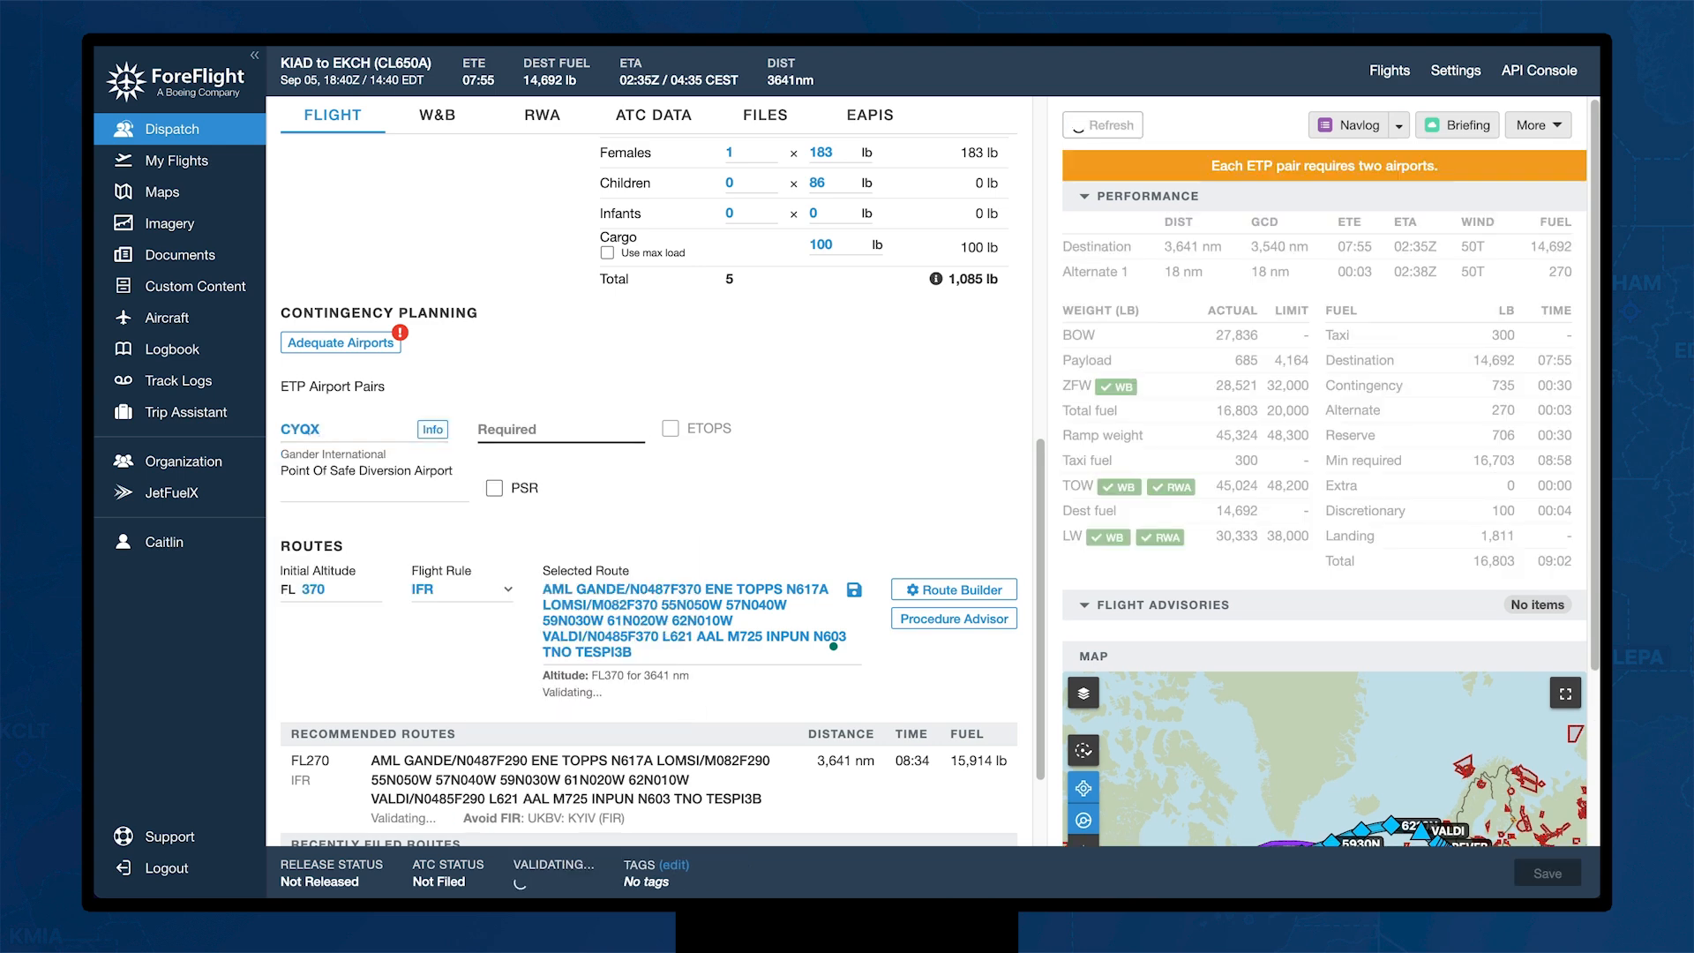
{"action": "type", "text": "EINN"}
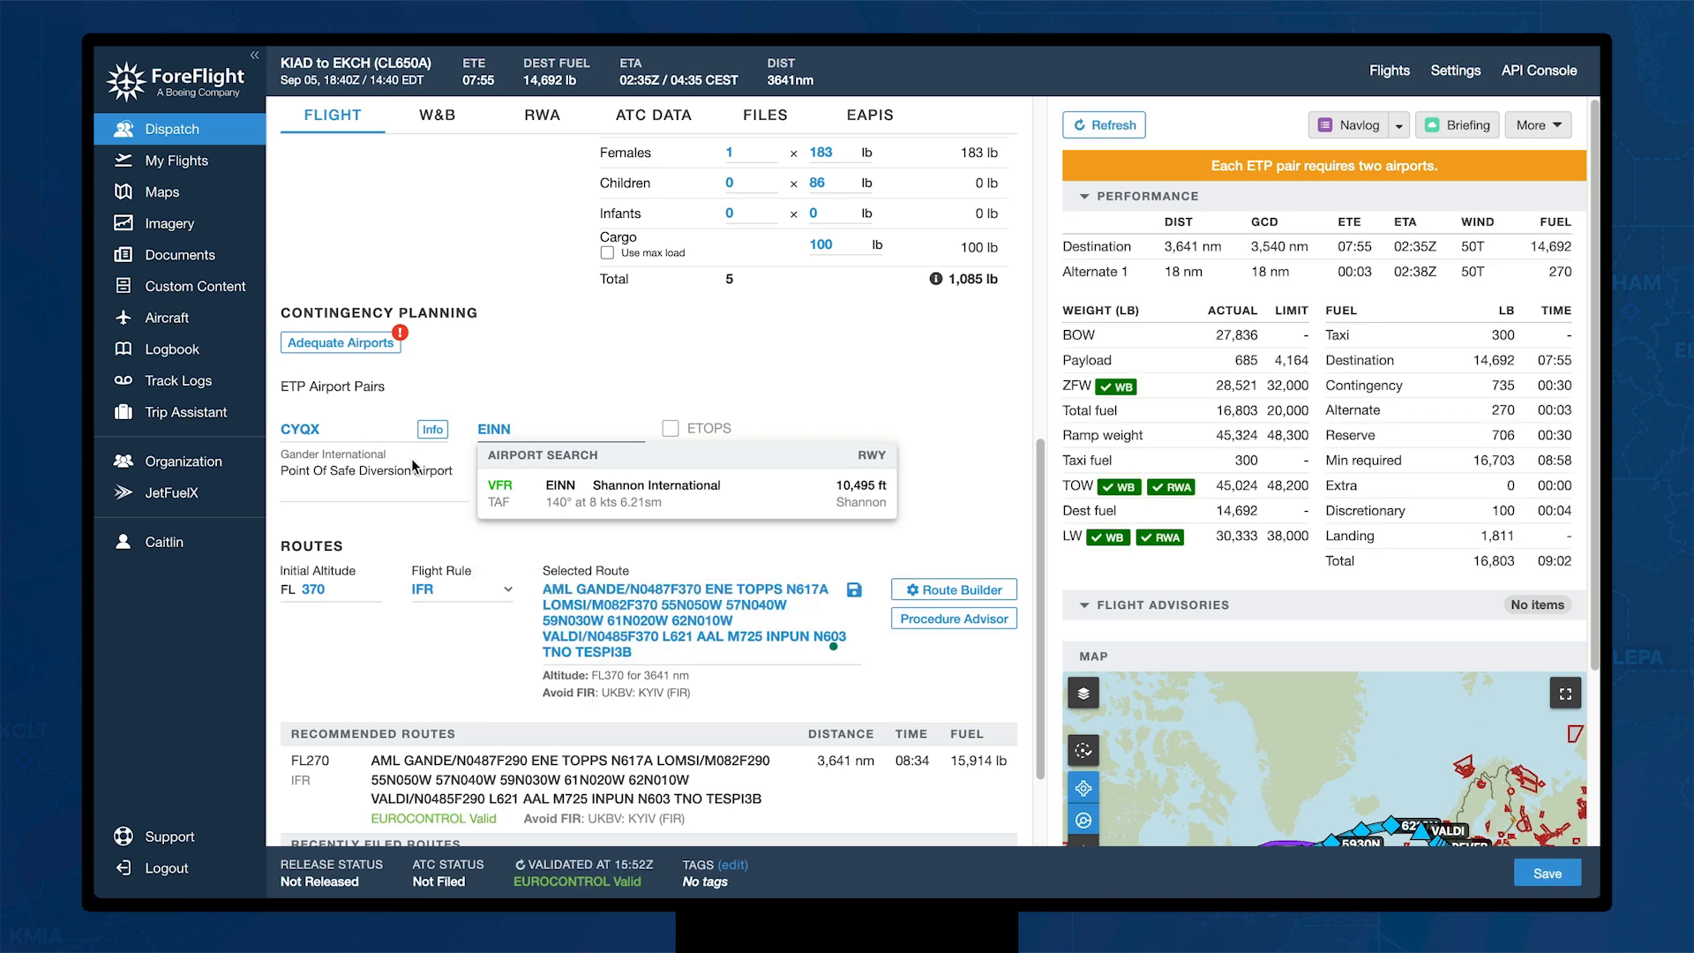
{"action": "left_click", "coordinate": [617, 488]}
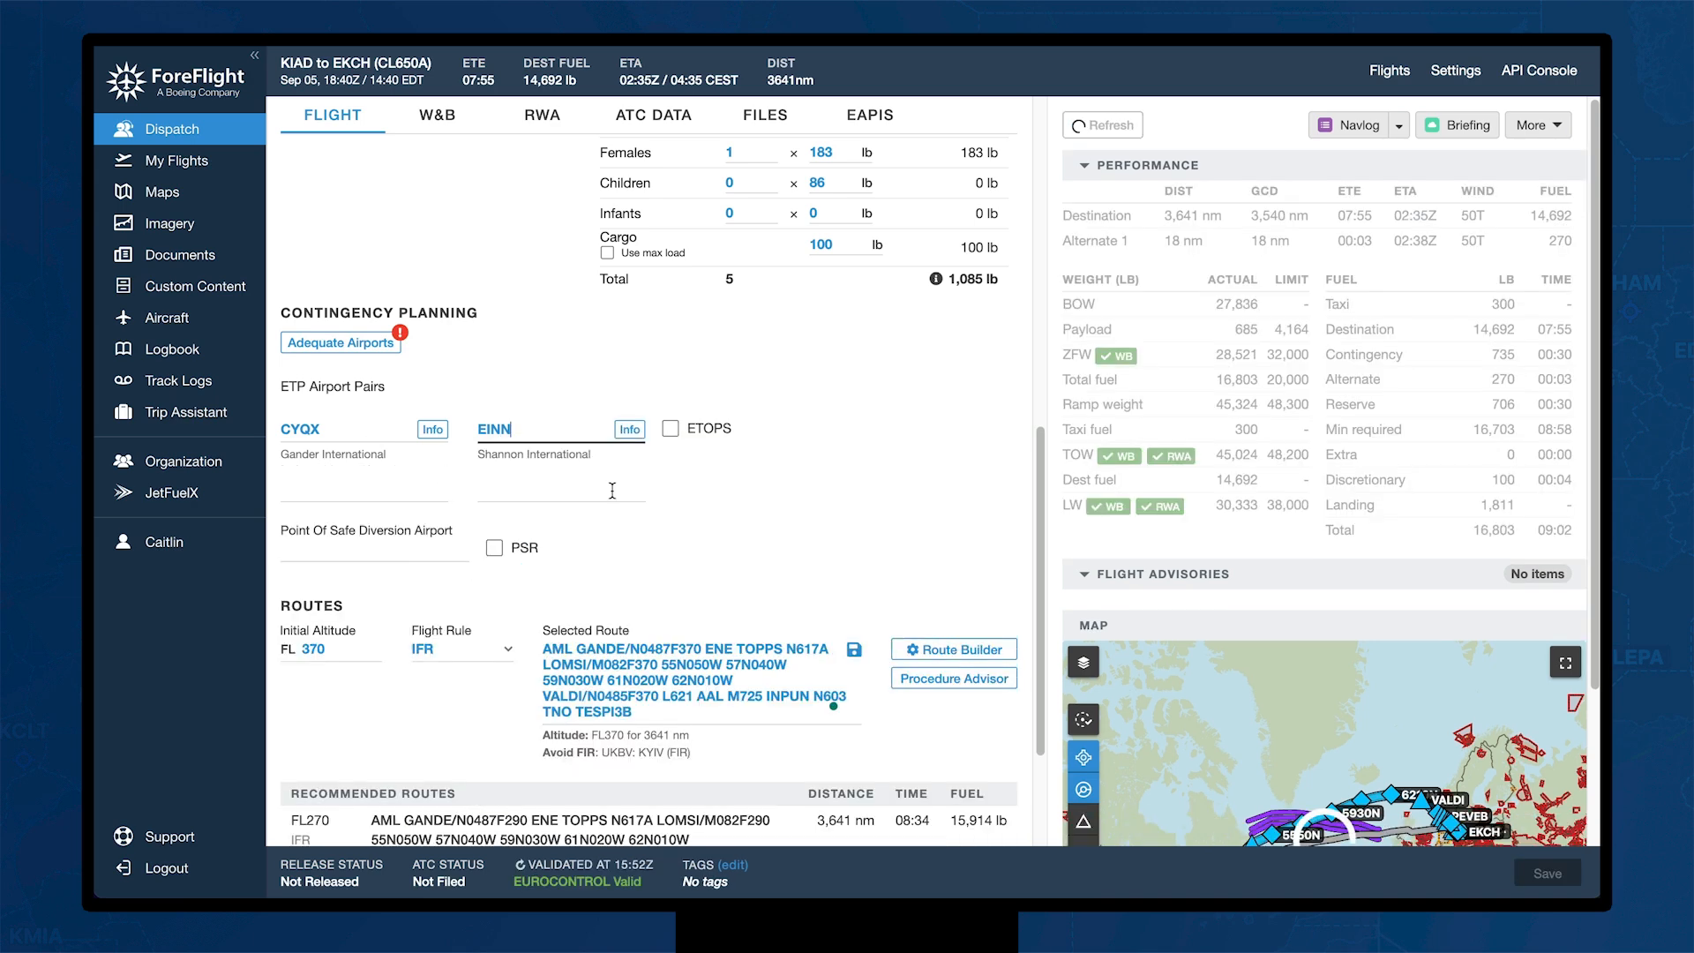
Step: Enable ETOPS for the pair with certification kept at 180 min - 990 NM
{"action": "left_click", "coordinate": [671, 431]}
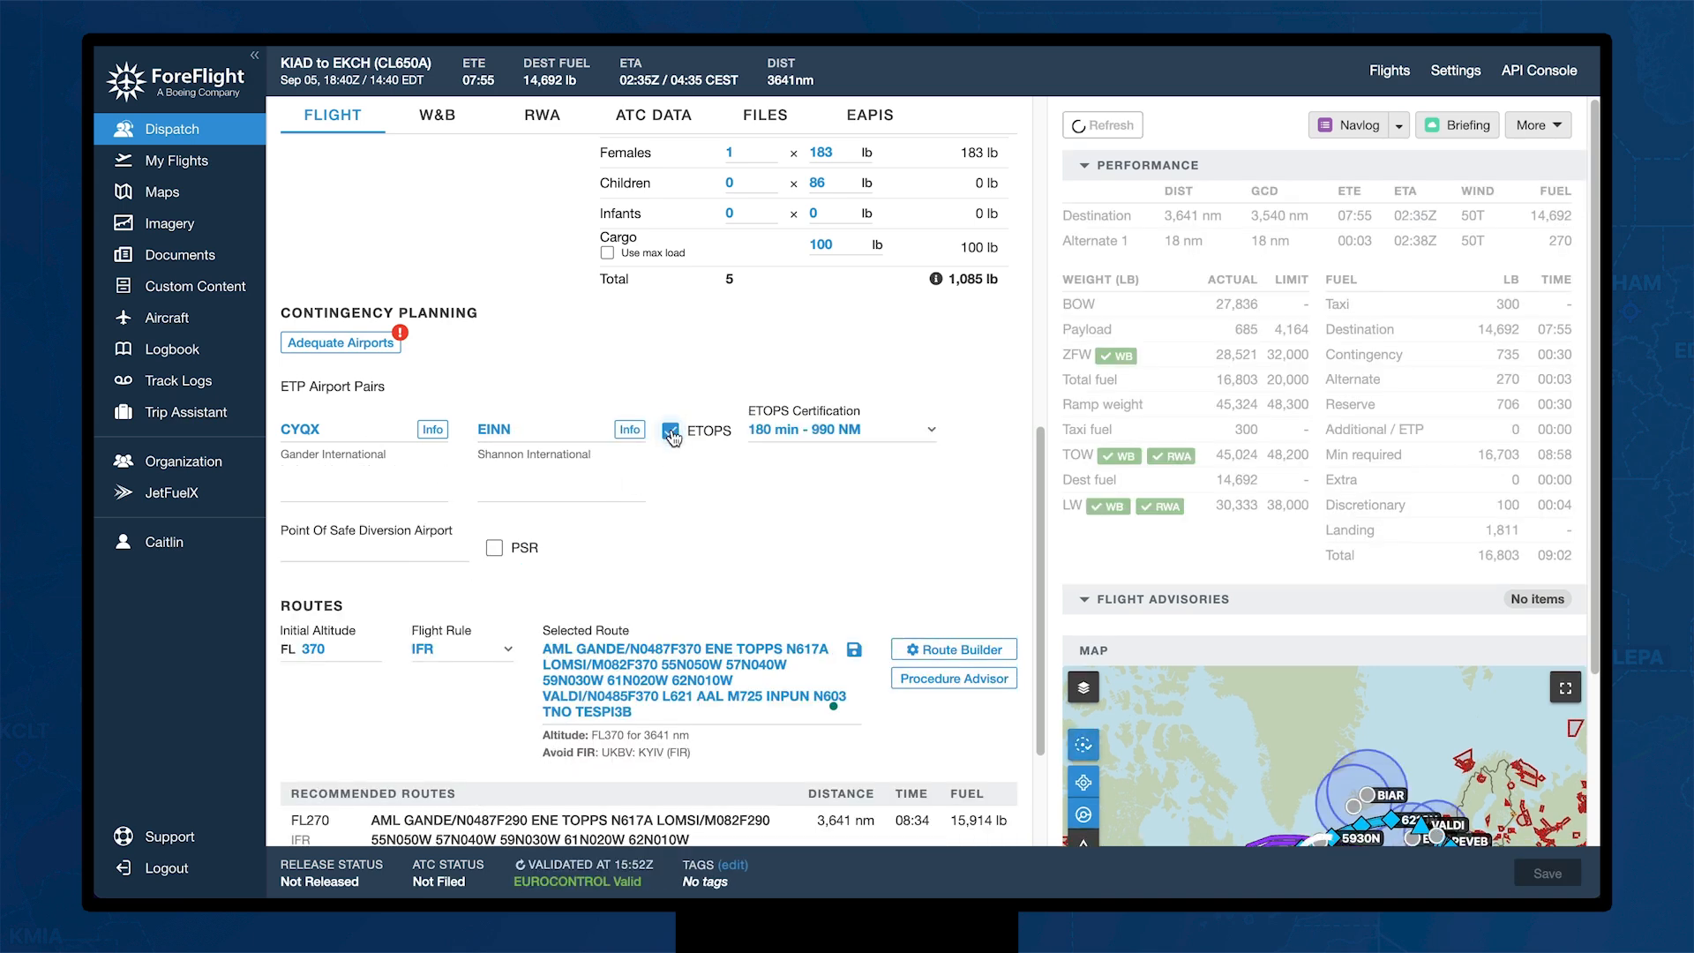
{"action": "left_click", "coordinate": [932, 431]}
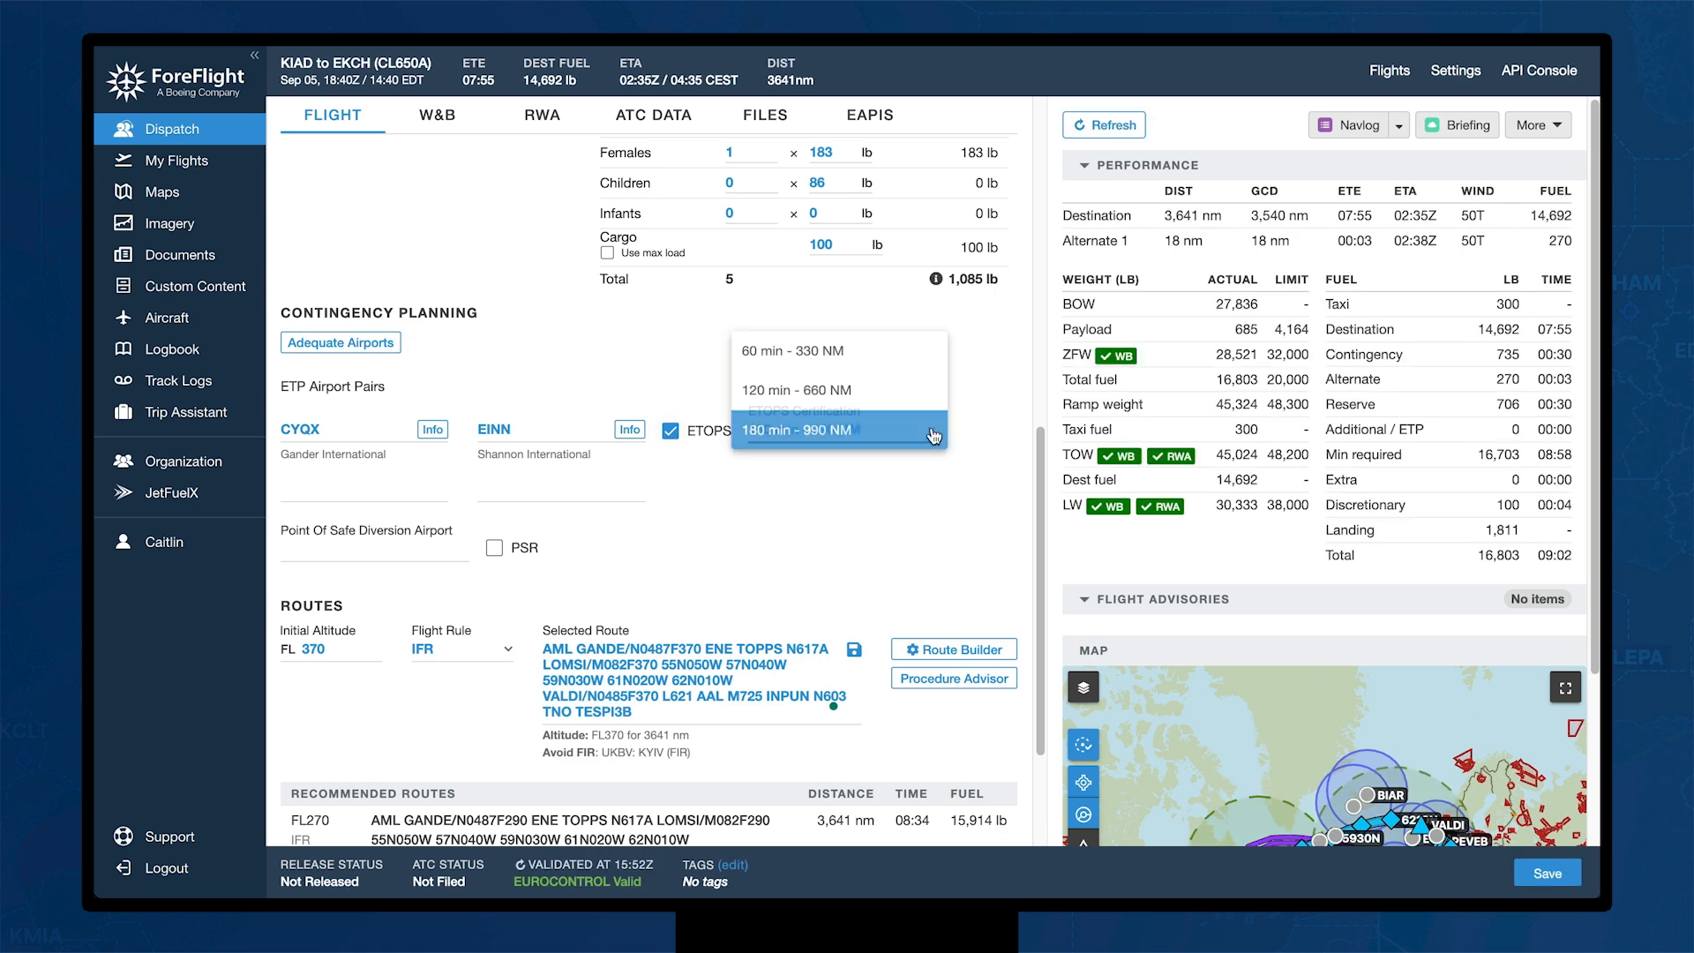
{"action": "left_click", "coordinate": [879, 437]}
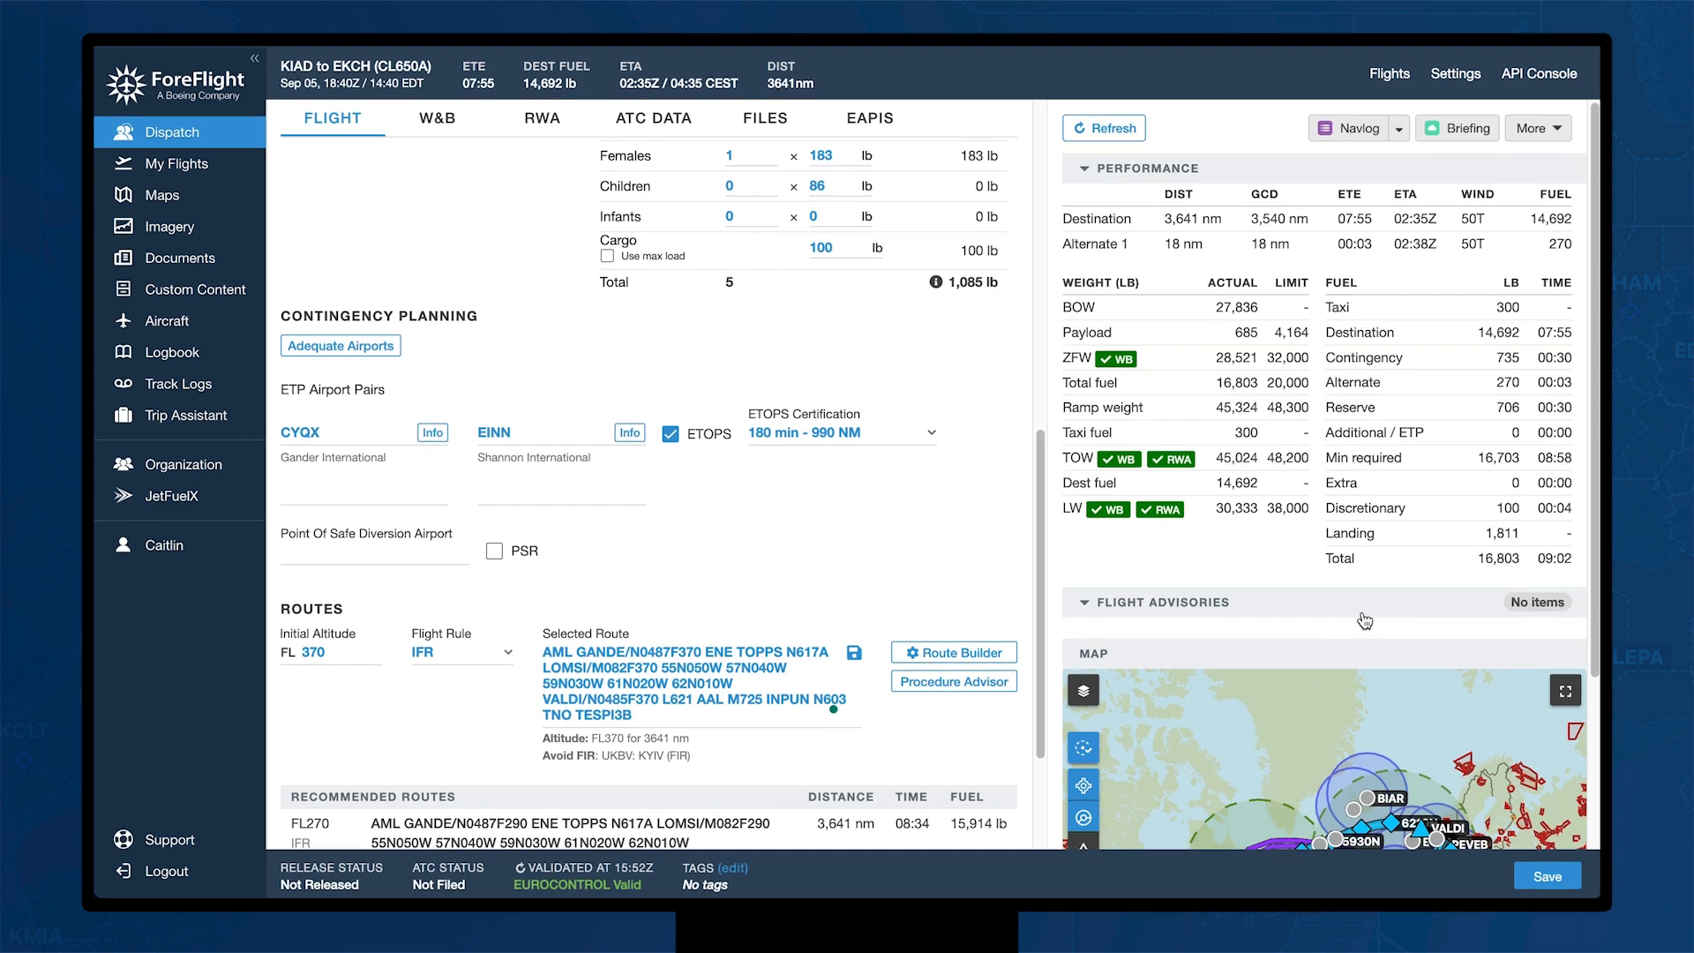
{"action": "scroll", "coordinate": [1364, 662], "scroll_direction": "down", "scroll_amount": 1}
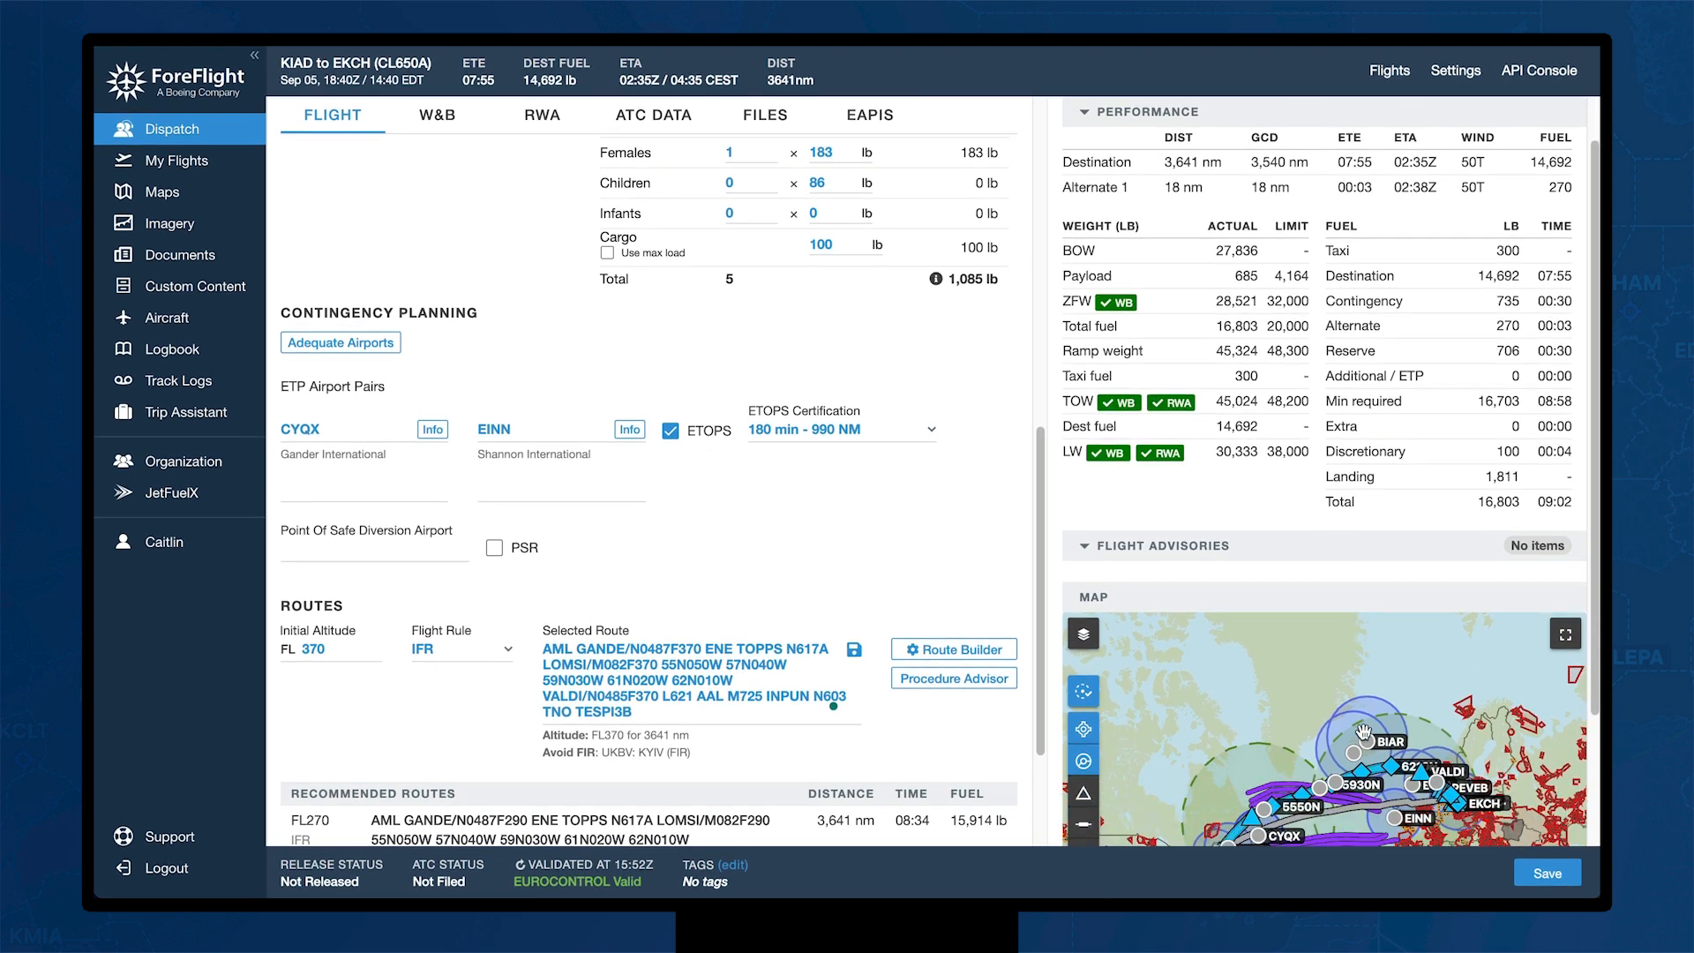
{"action": "left_click", "coordinate": [1565, 644]}
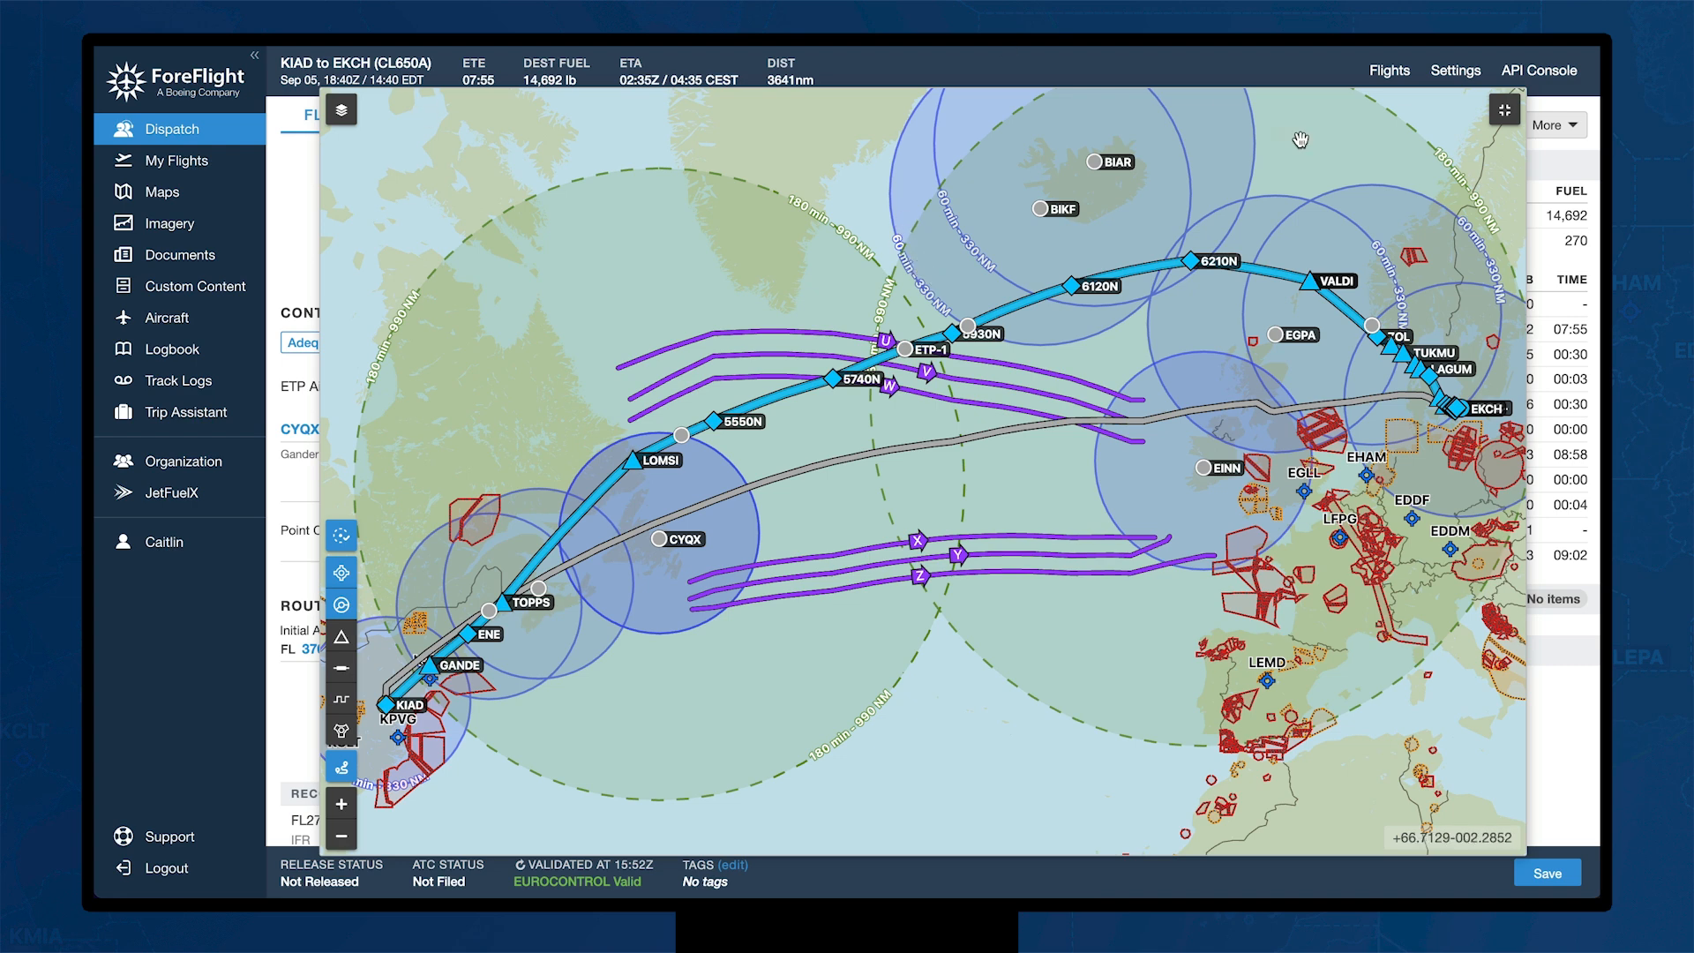
{"action": "left_click", "coordinate": [1505, 110]}
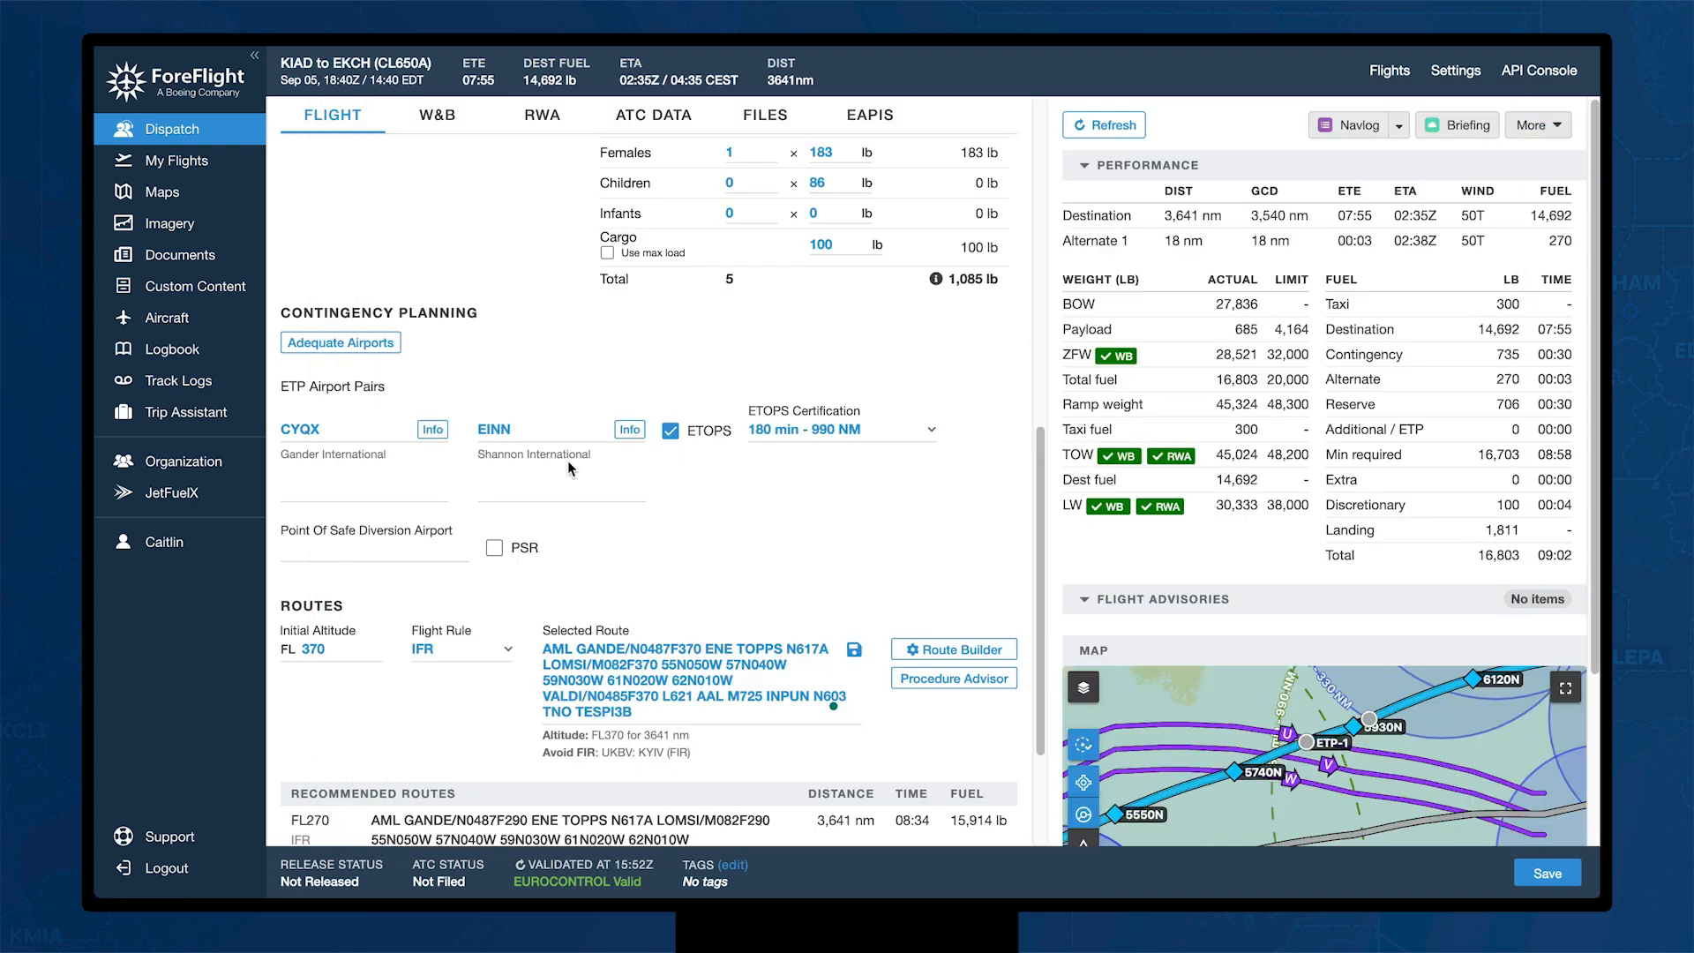
Step: Reopen adequate airports, return to the flight form, and open the Route Builder under Routes
{"action": "left_click", "coordinate": [369, 345]}
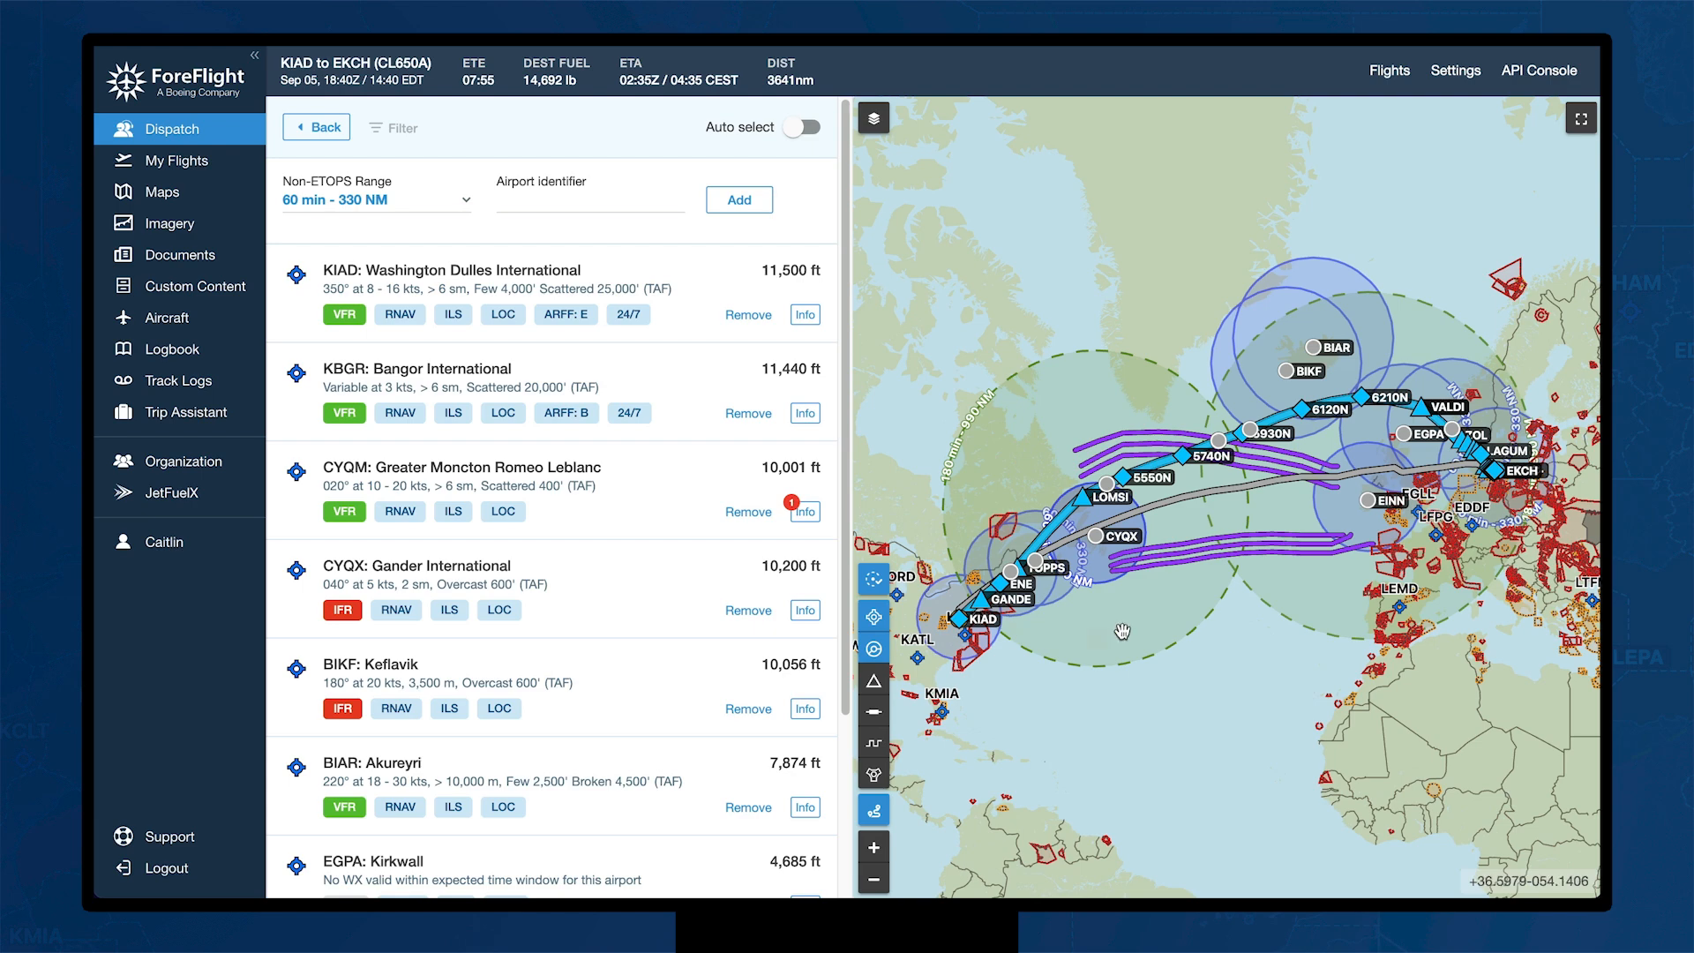
{"action": "left_click", "coordinate": [314, 134]}
{"action": "scroll", "coordinate": [722, 450], "scroll_direction": "down", "scroll_amount": 5}
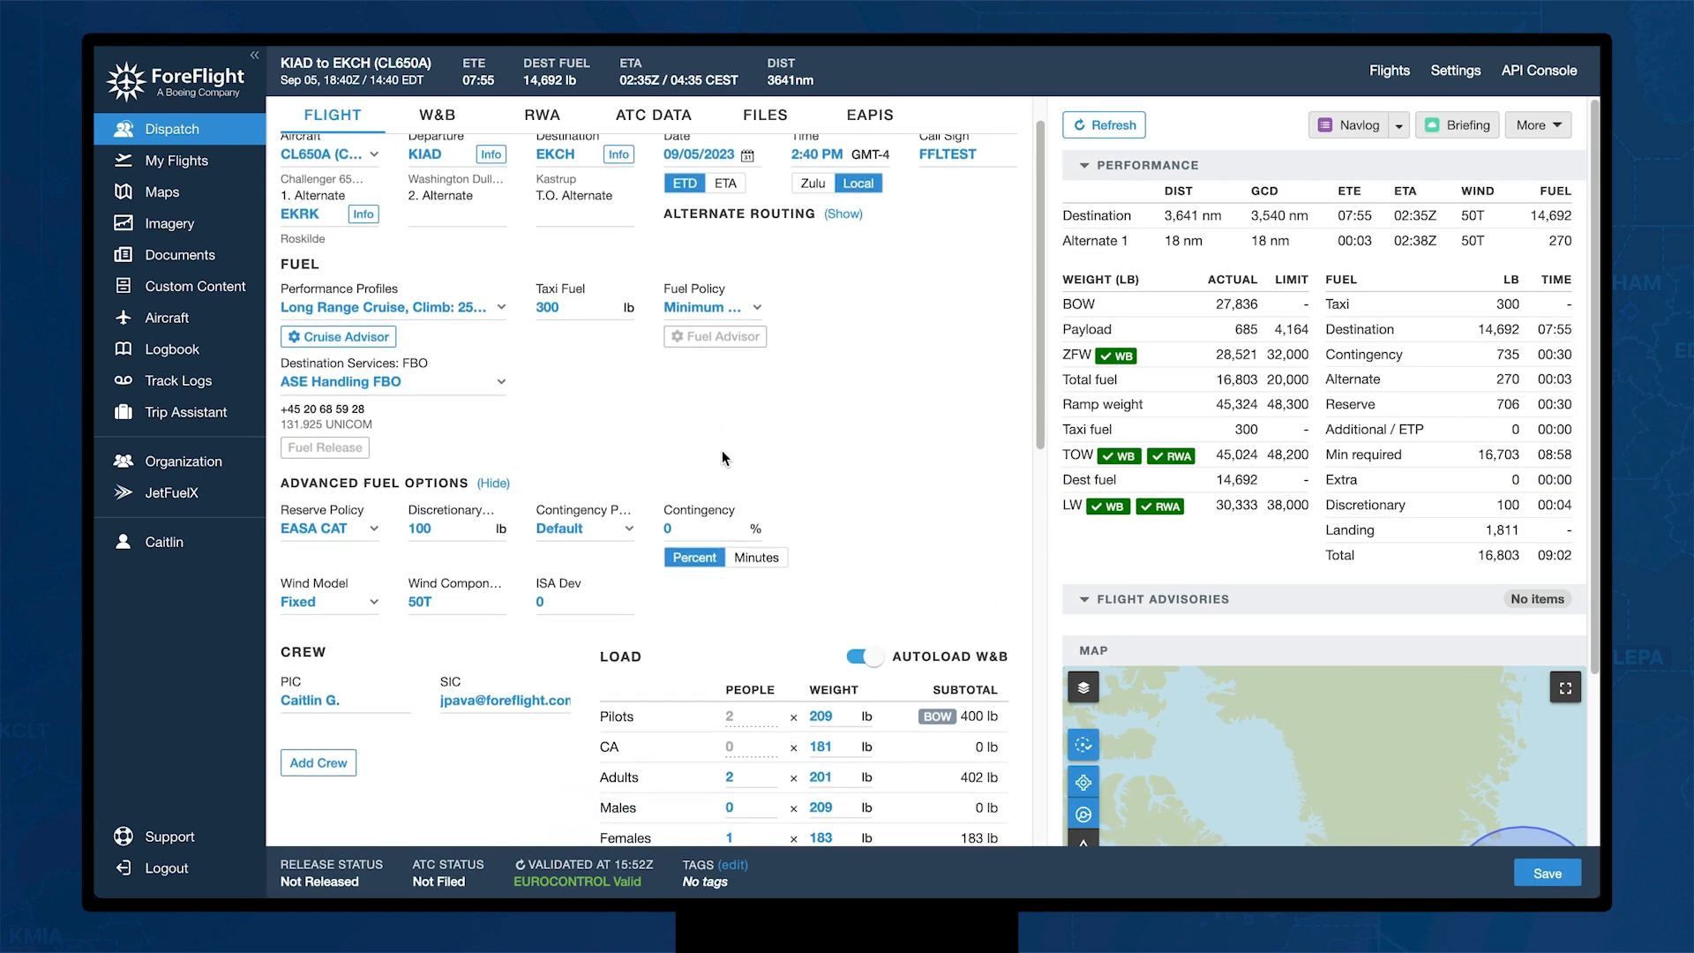
{"action": "scroll", "coordinate": [569, 571], "scroll_direction": "down", "scroll_amount": 4}
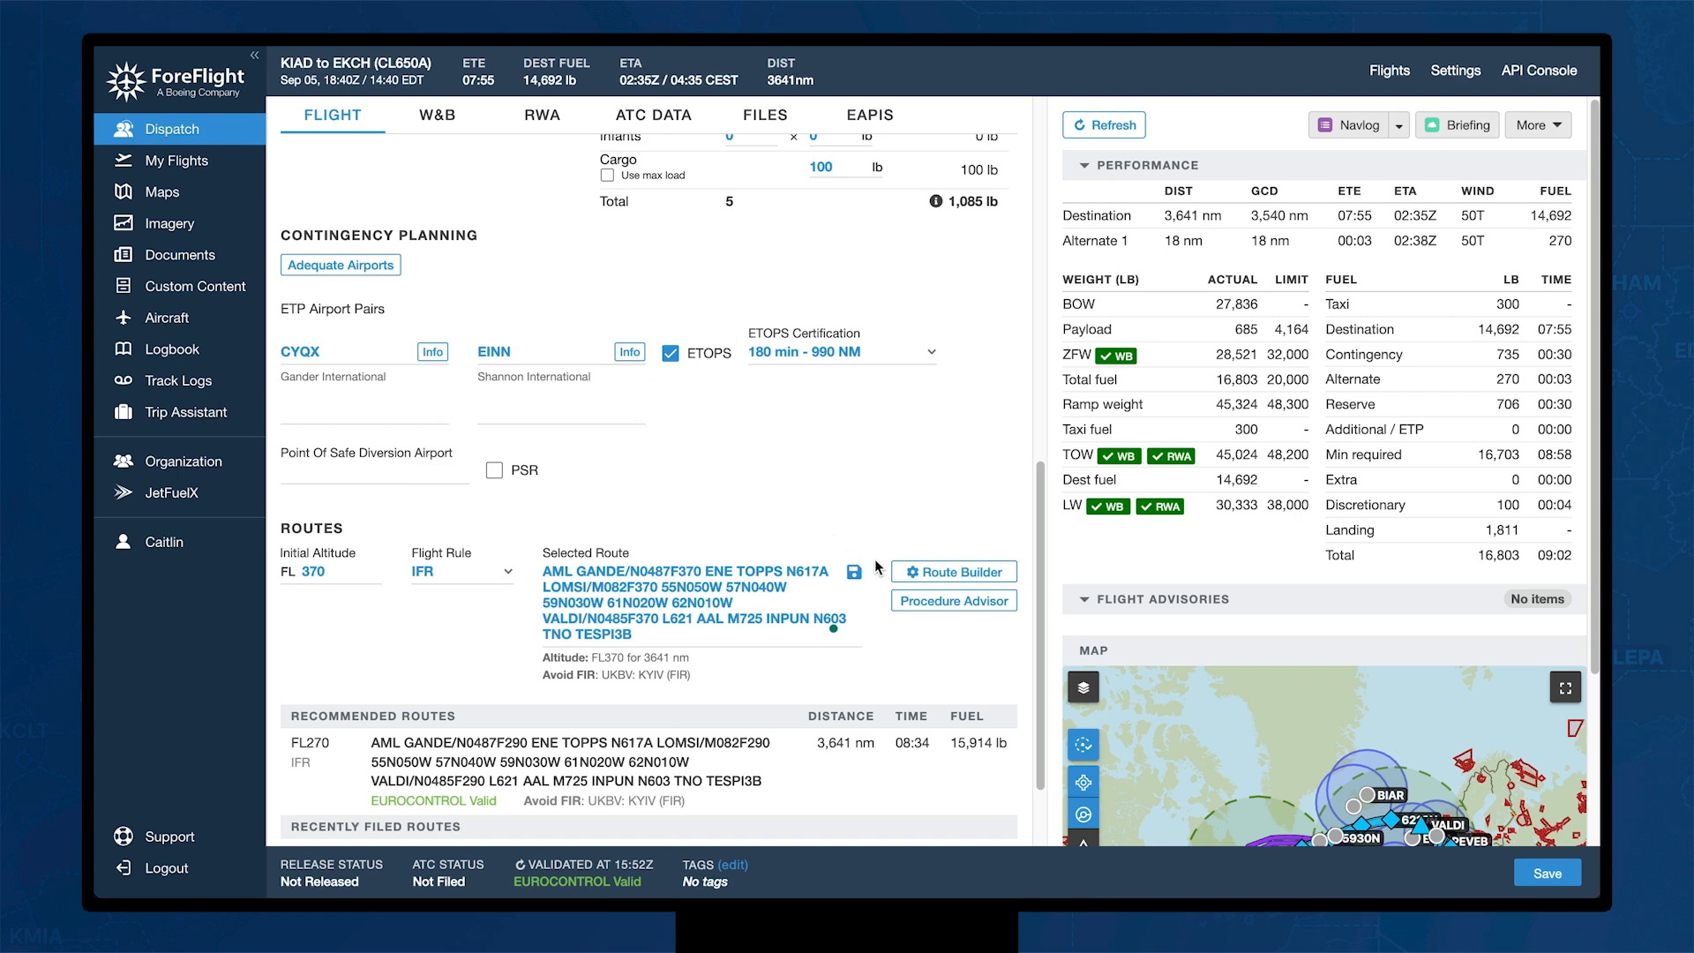
{"action": "left_click", "coordinate": [962, 575]}
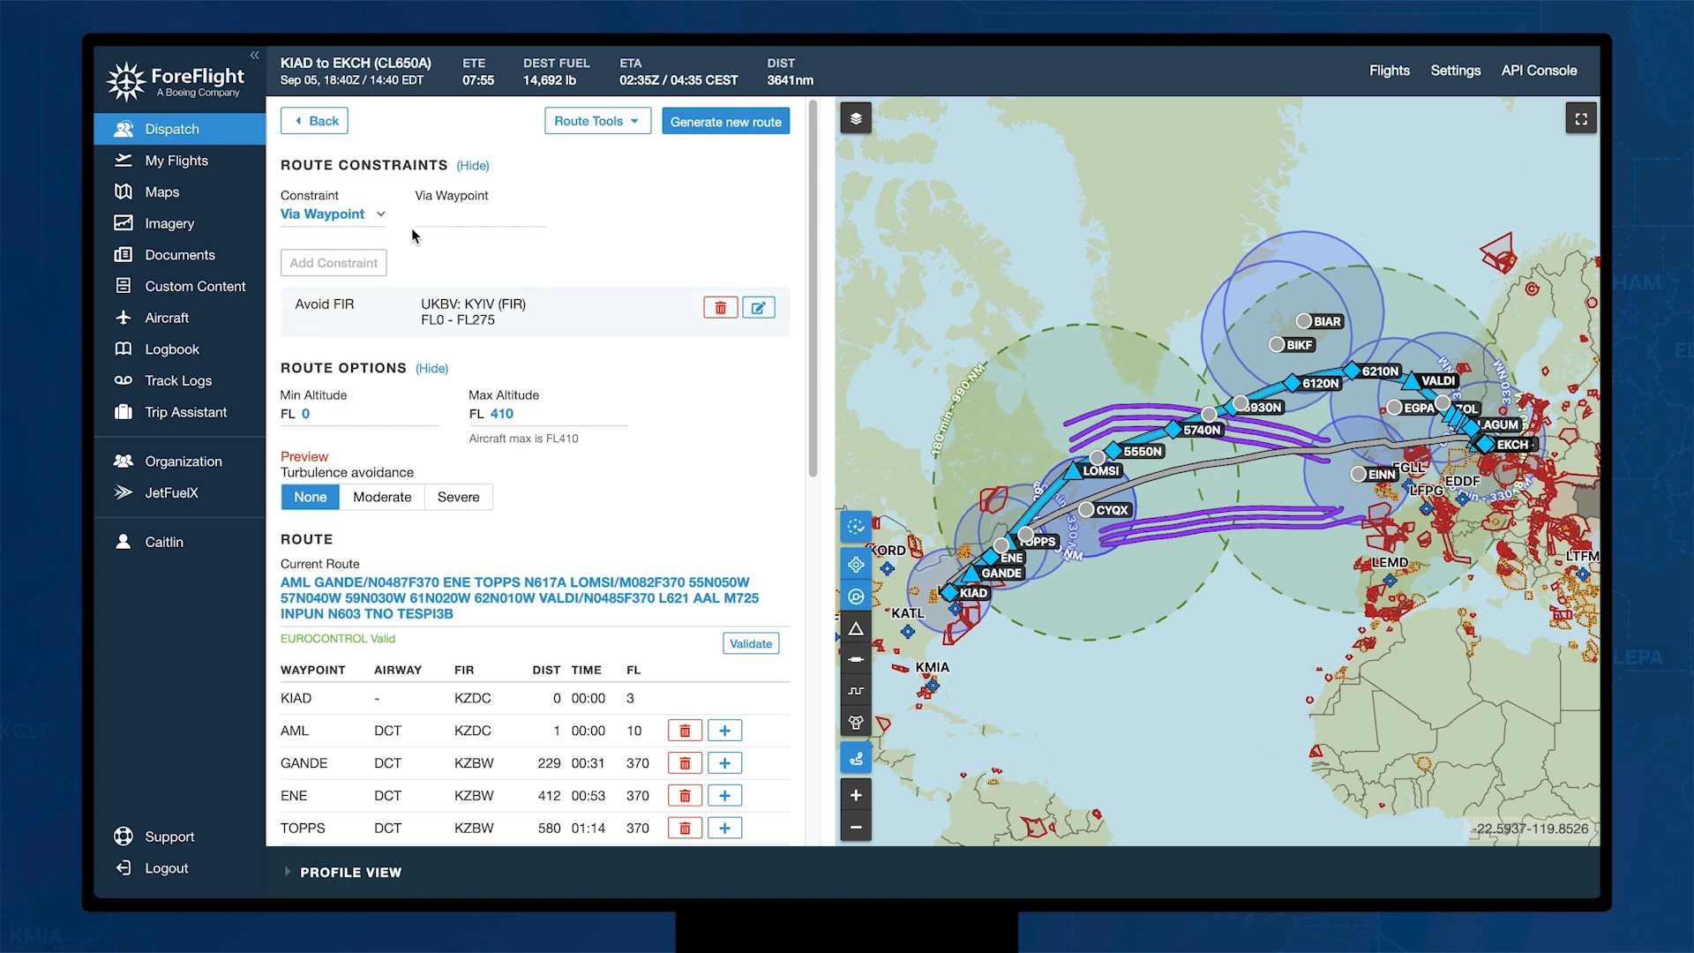
Step: Add a via-any-track route constraint and generate the new 3,767 nm route via AML DBABE Q406
{"action": "left_click", "coordinate": [382, 217]}
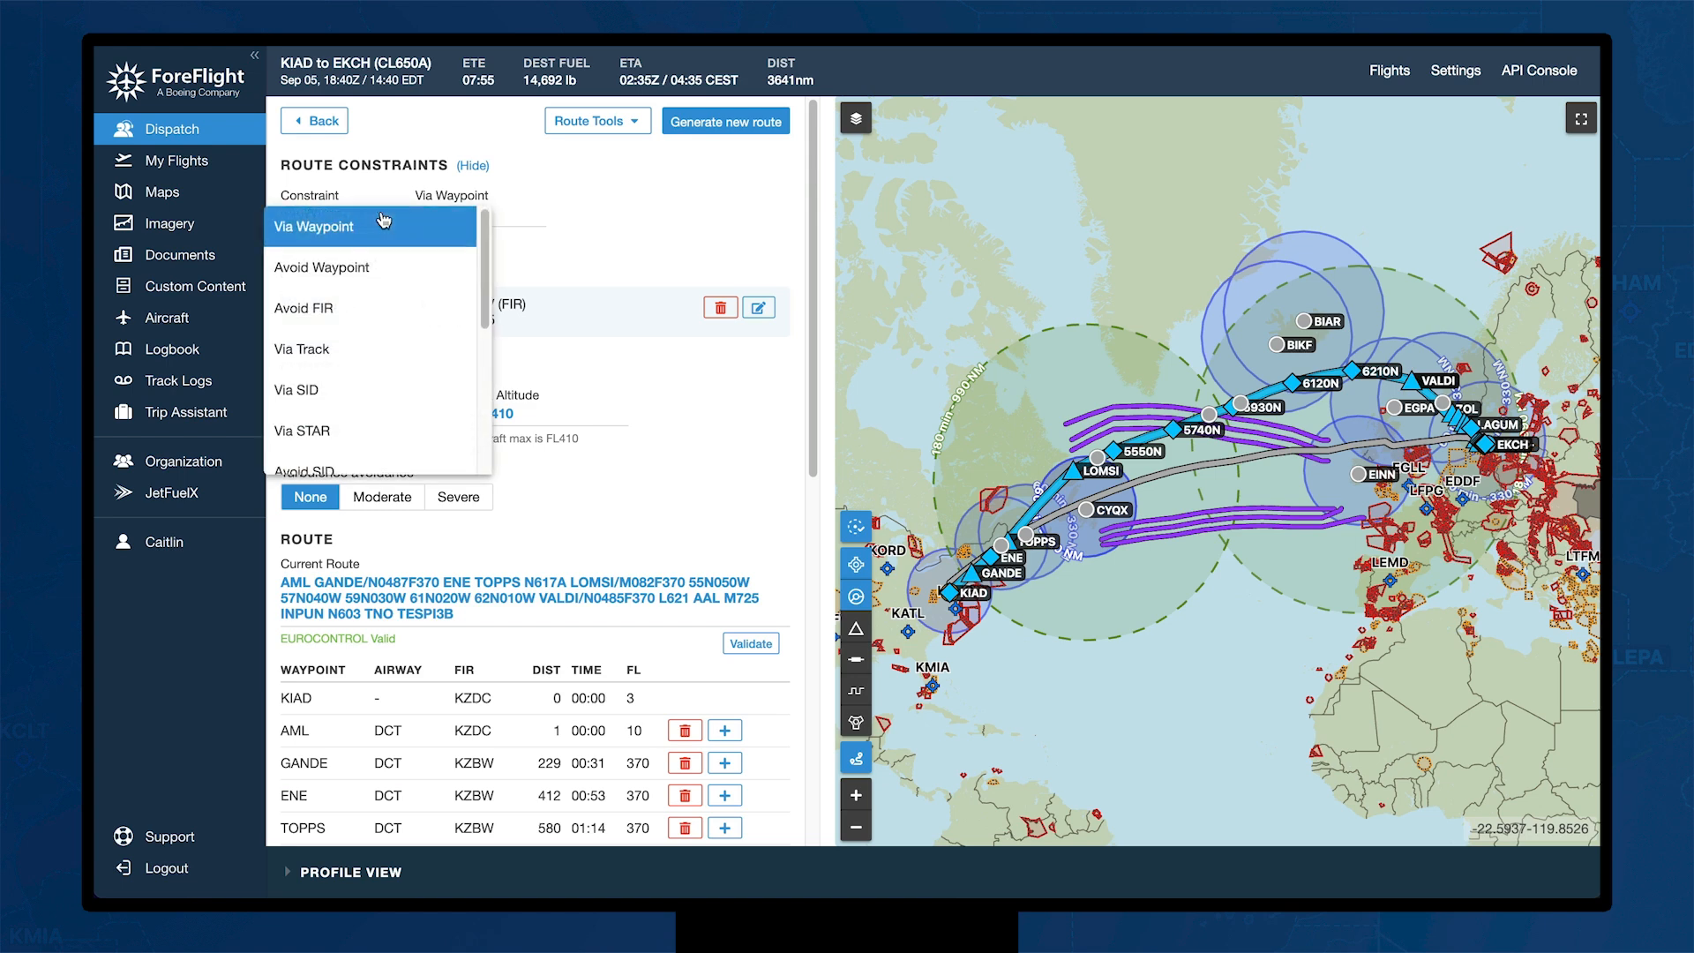
{"action": "left_click", "coordinate": [349, 348]}
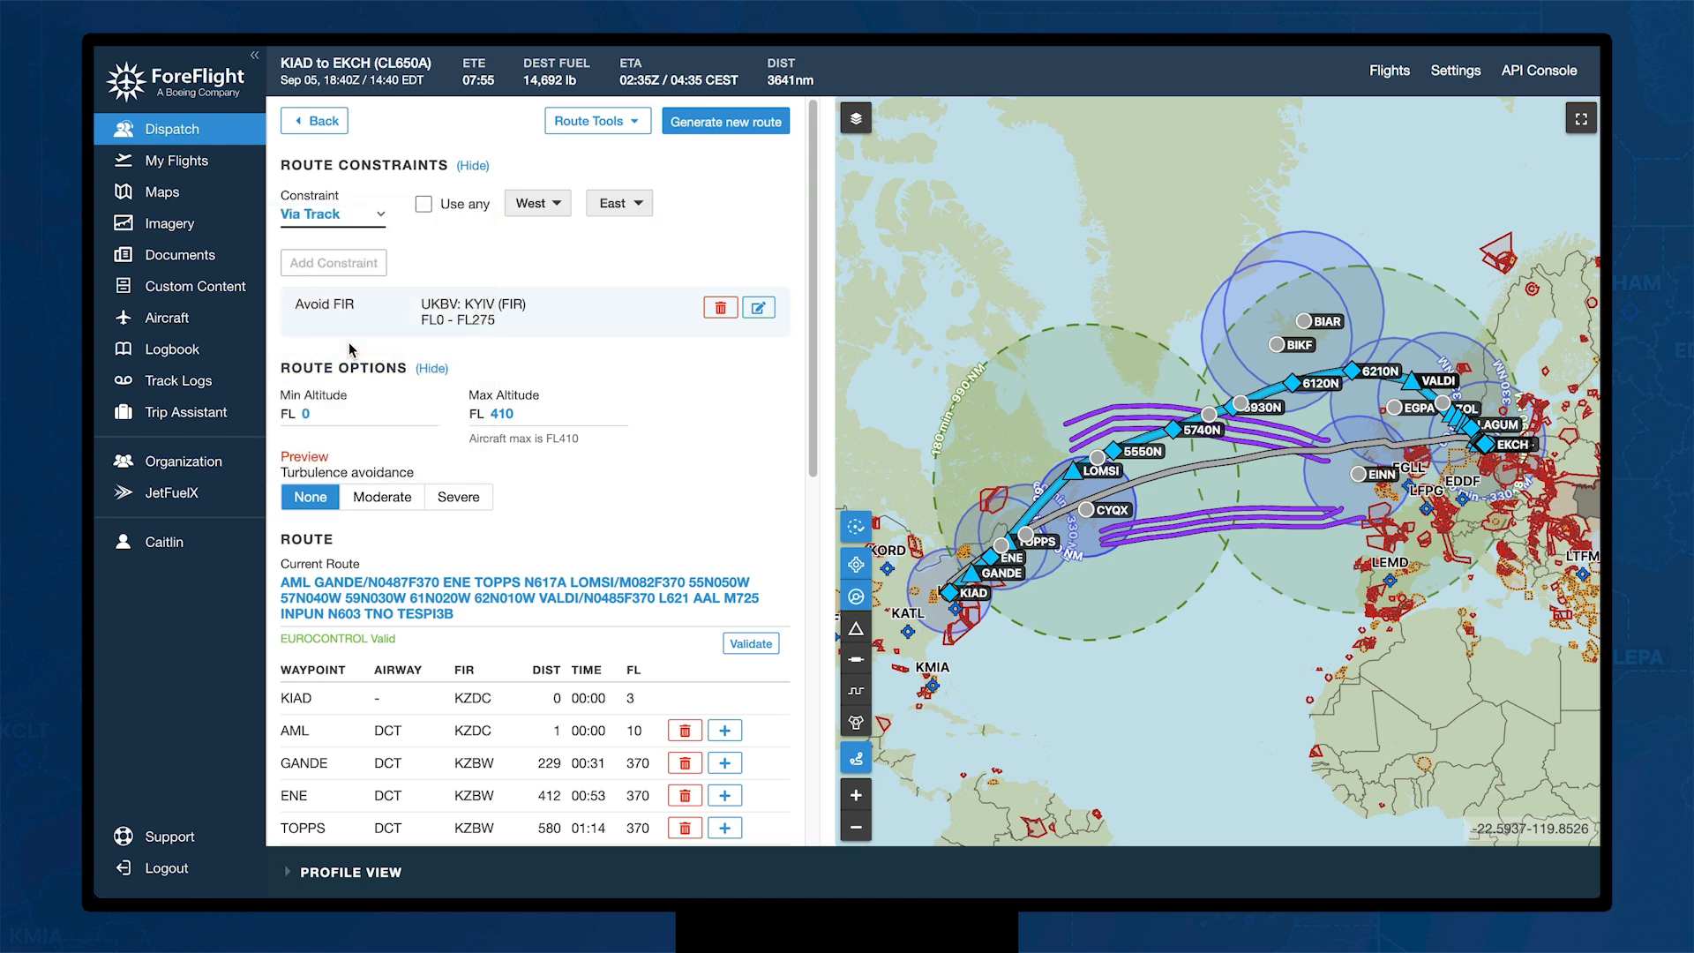
{"action": "left_click", "coordinate": [424, 208]}
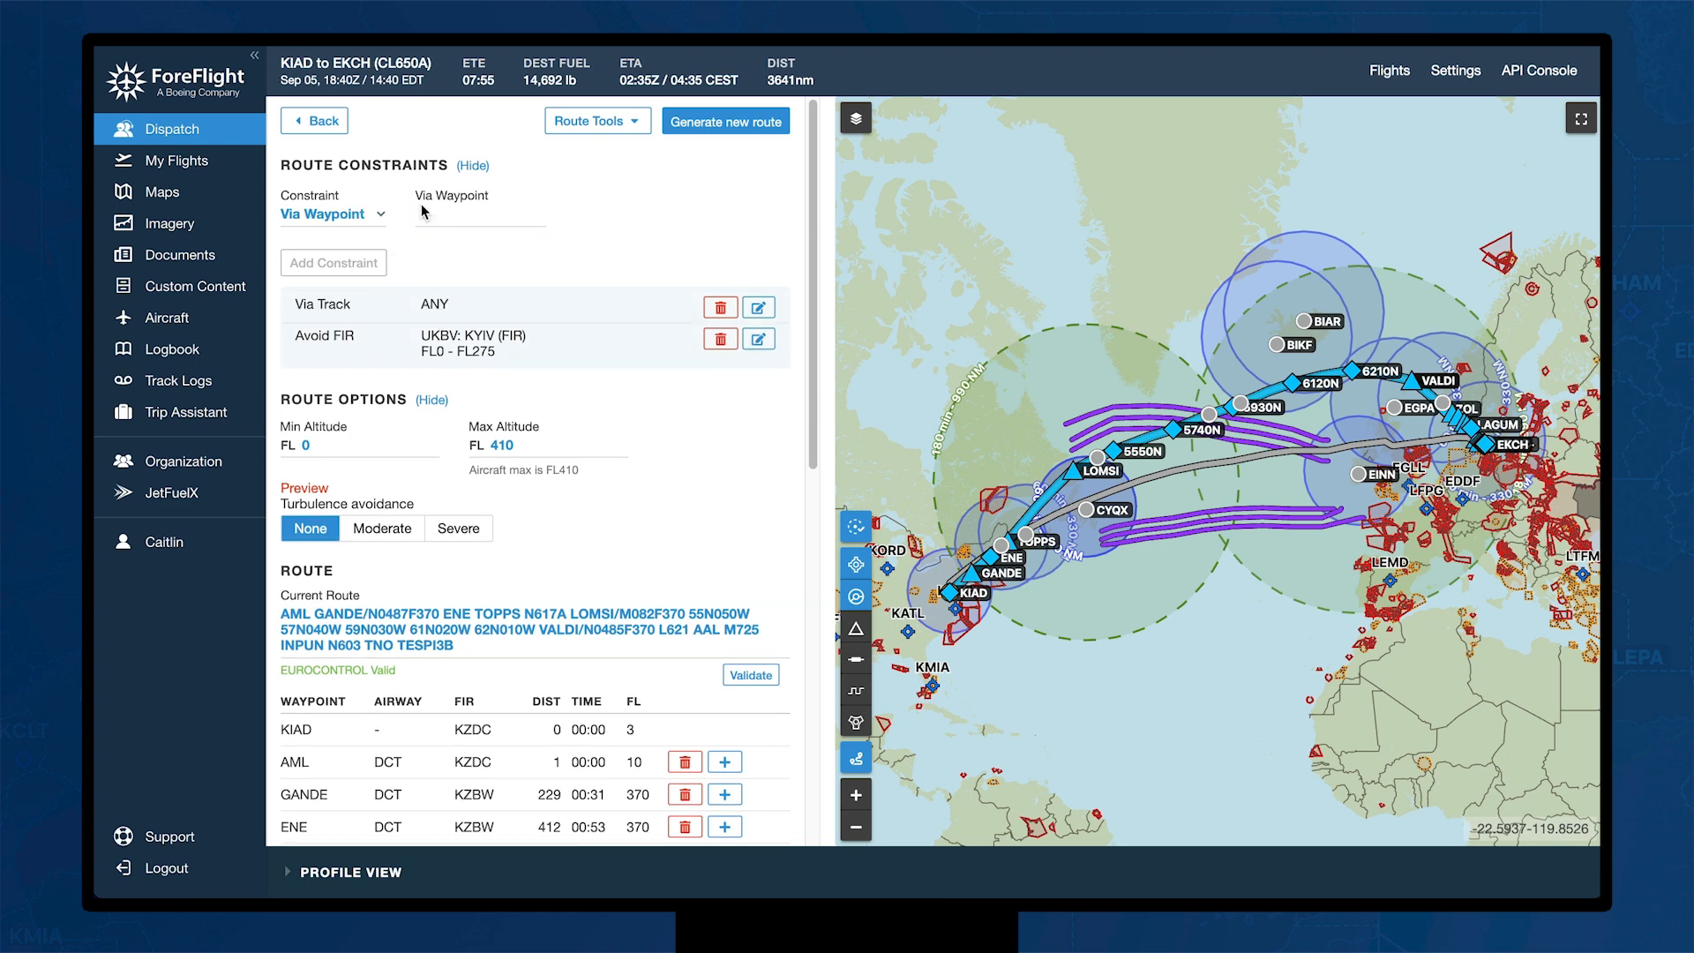
{"action": "left_click", "coordinate": [721, 308]}
{"action": "left_click", "coordinate": [378, 214]}
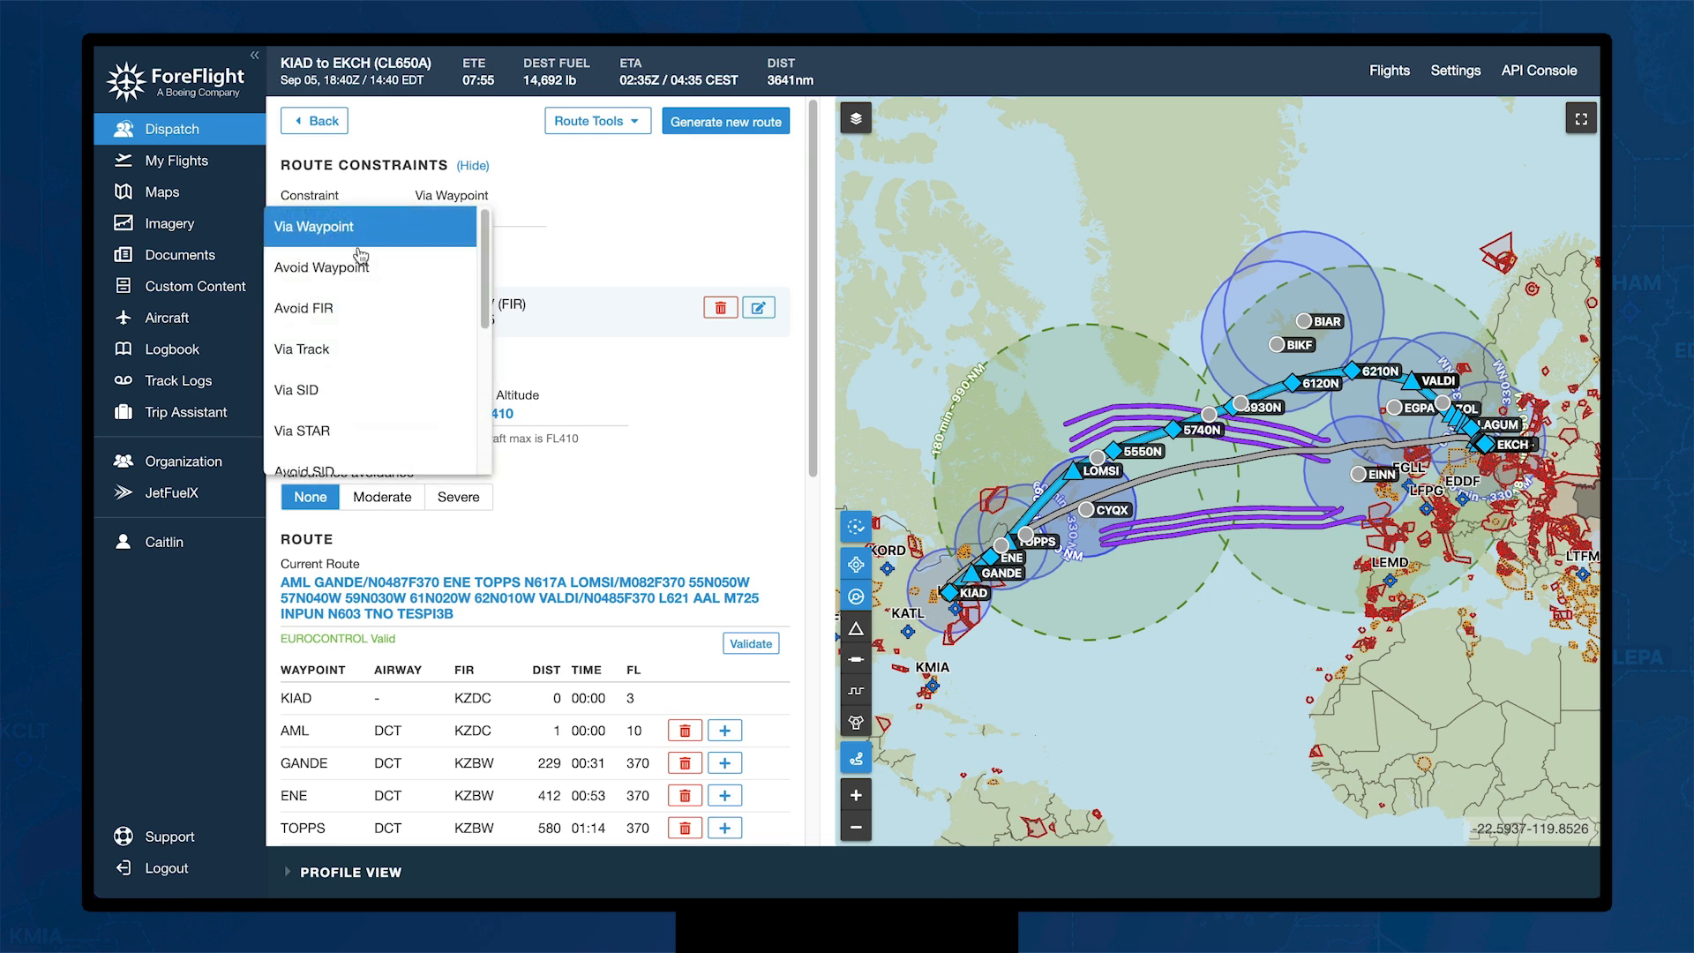
{"action": "left_click", "coordinate": [354, 351]}
{"action": "left_click", "coordinate": [615, 204]}
{"action": "mouse_move", "coordinate": [669, 250]}
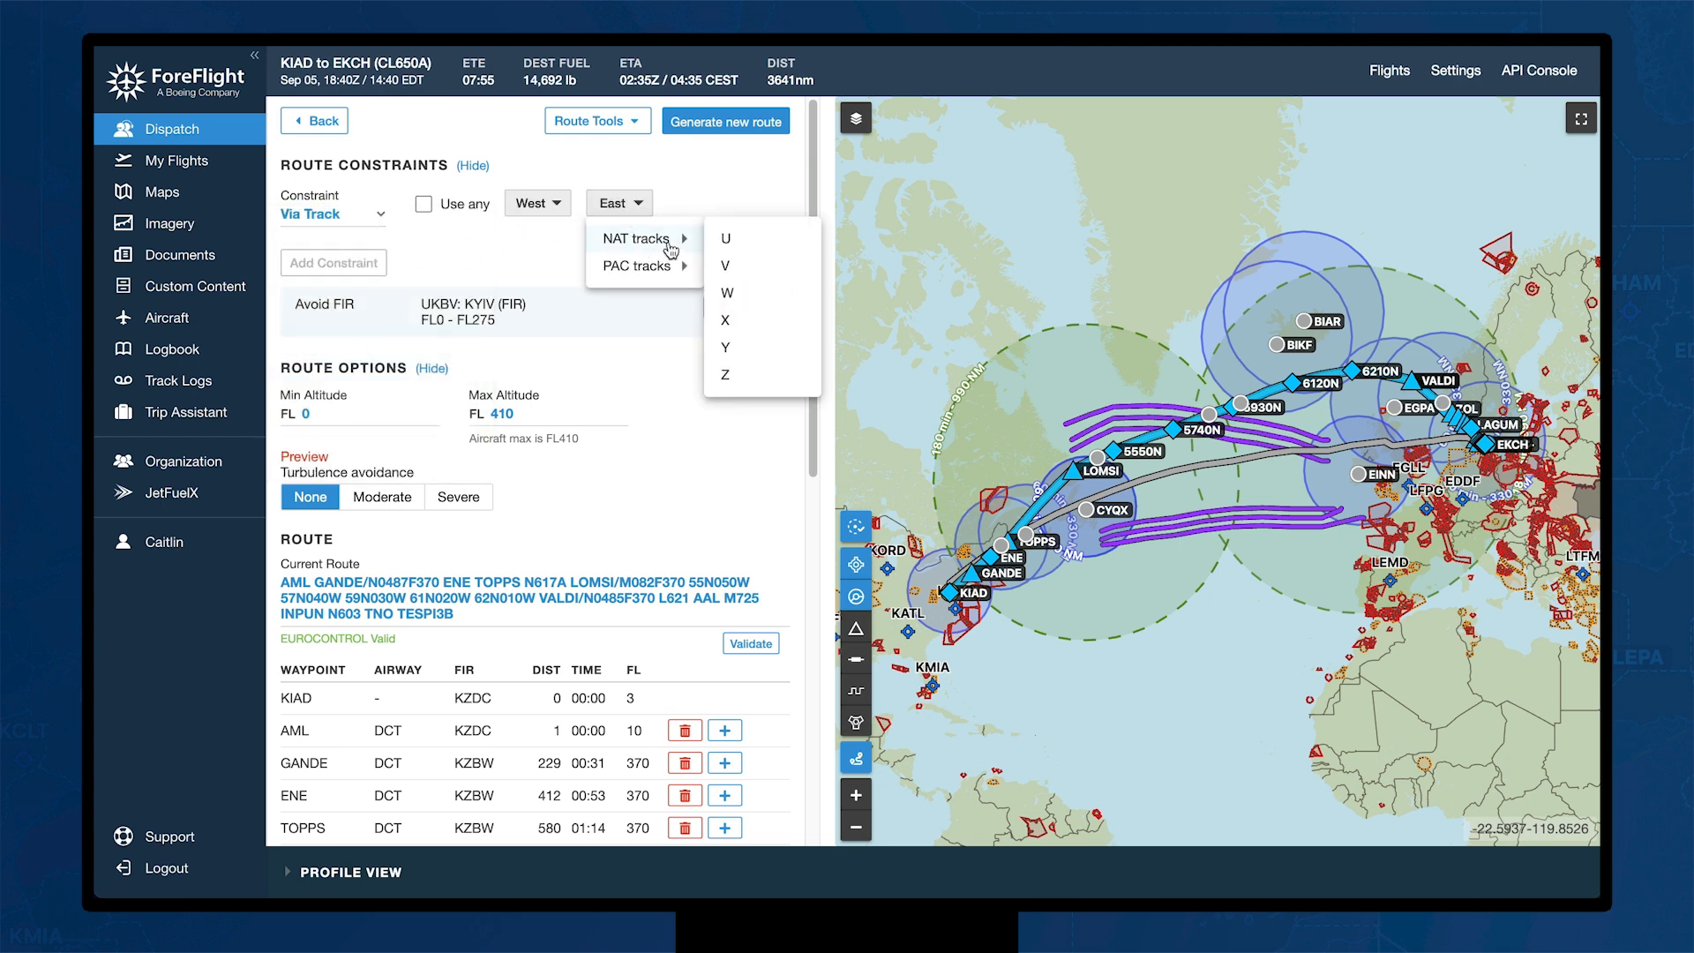
{"action": "left_click", "coordinate": [740, 189]}
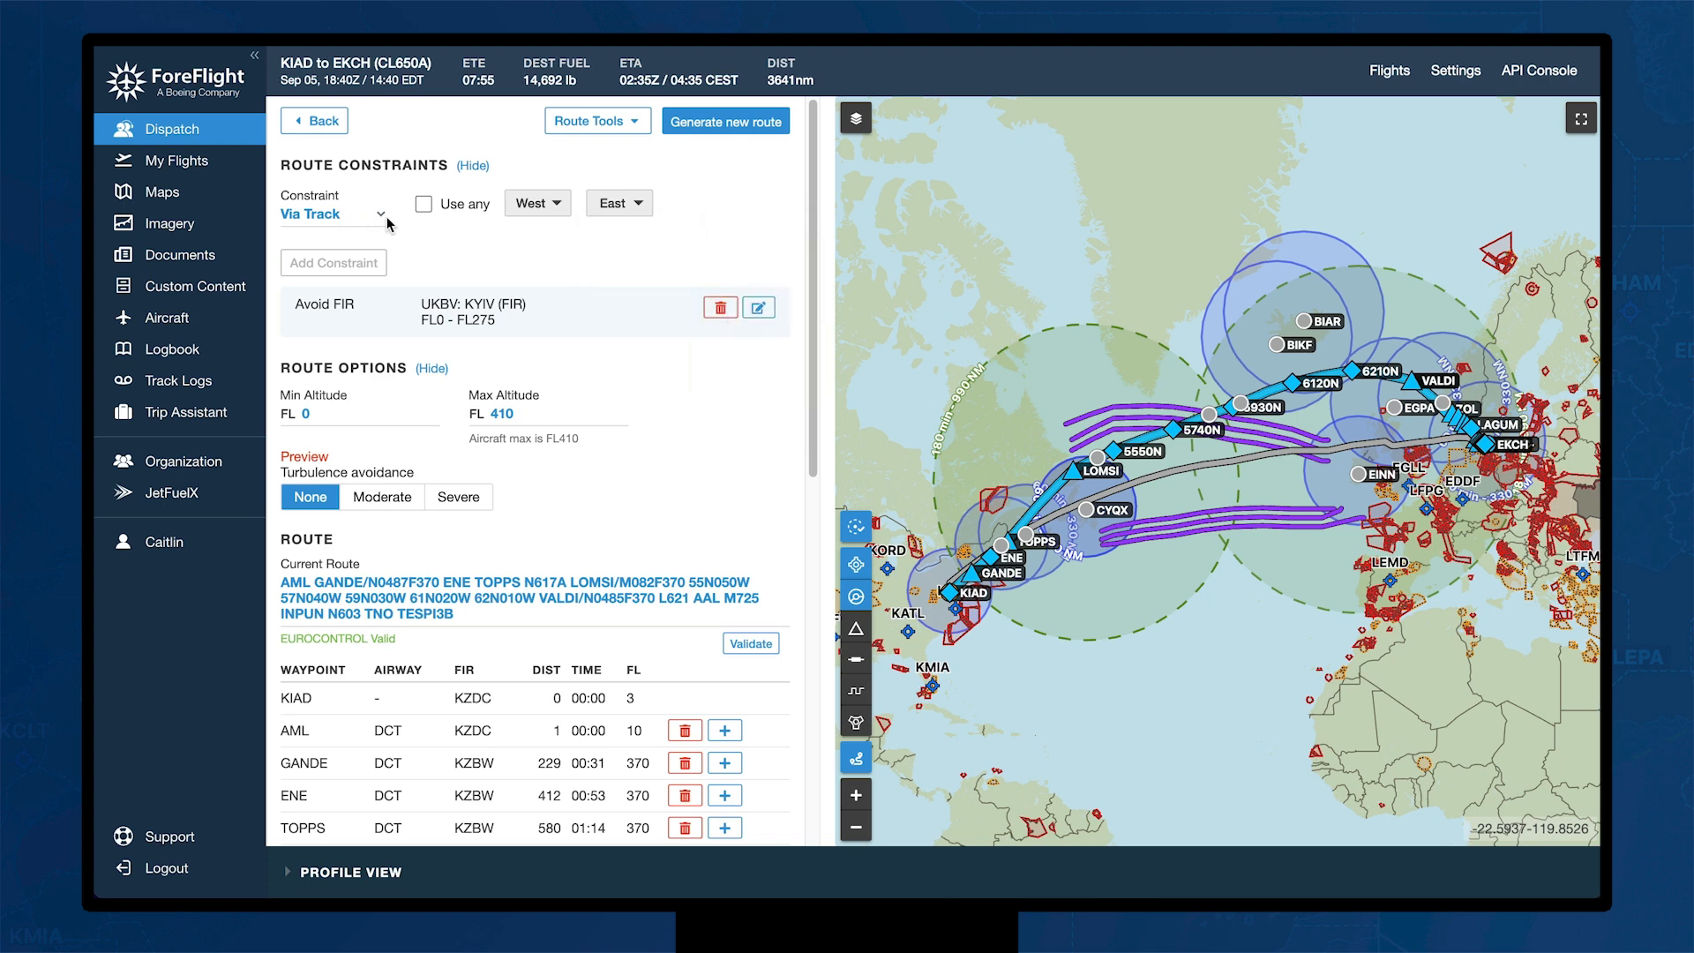
{"action": "left_click", "coordinate": [424, 204]}
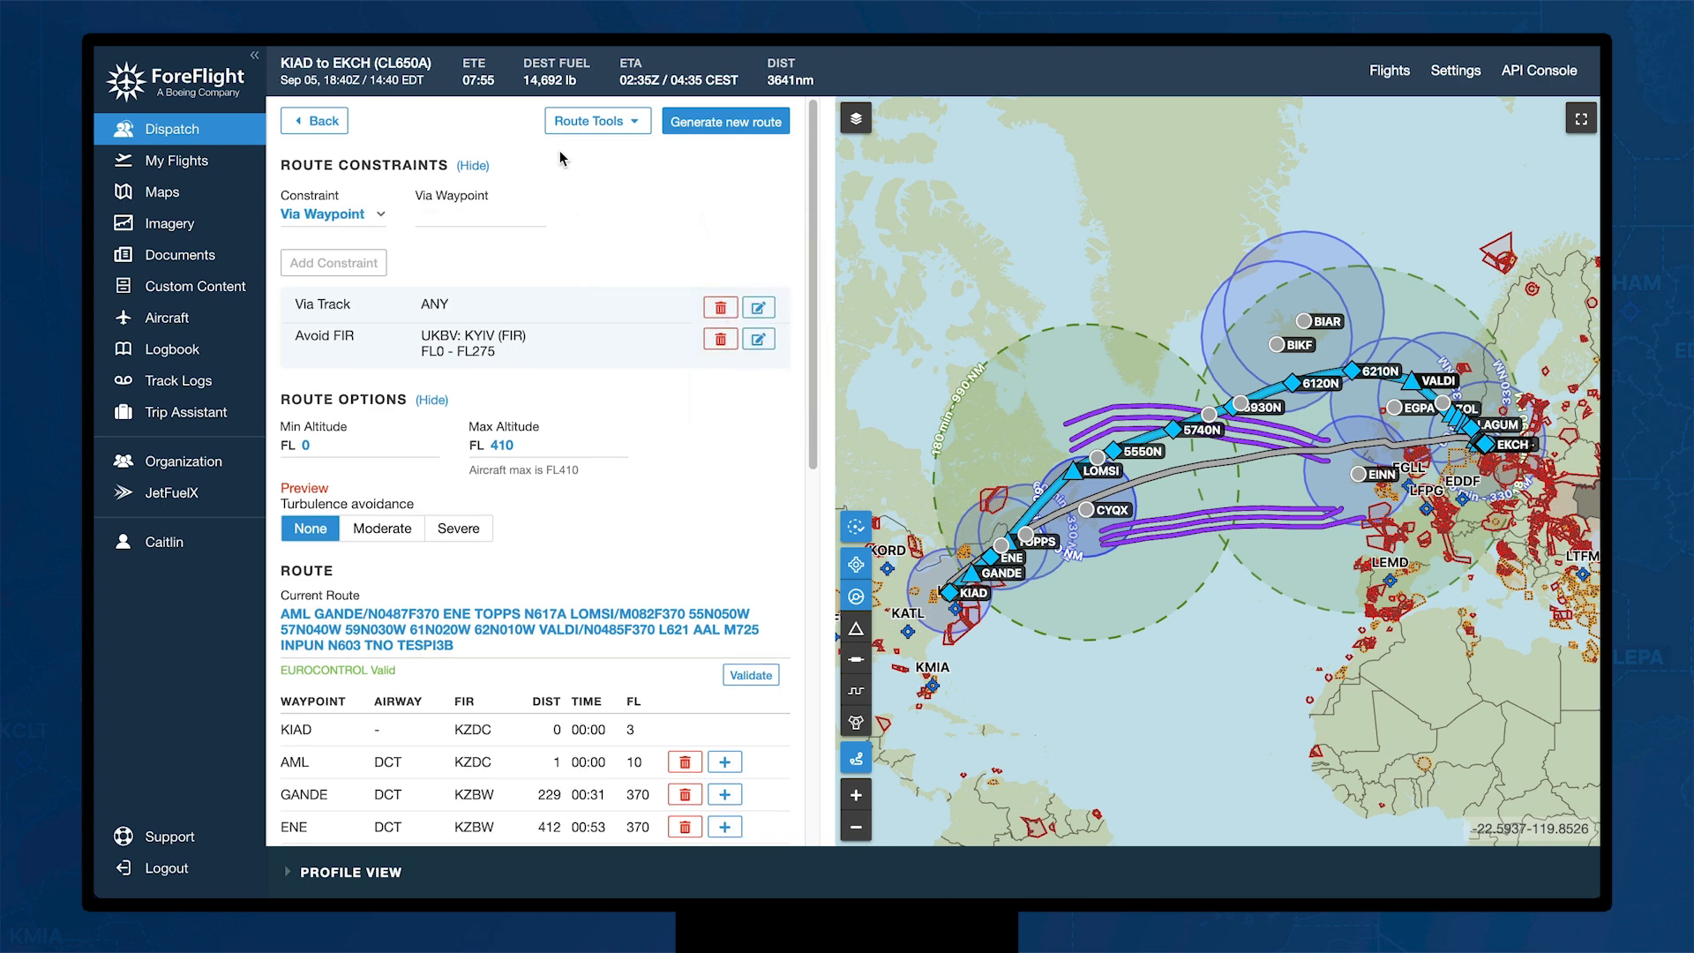
{"action": "left_click", "coordinate": [757, 119]}
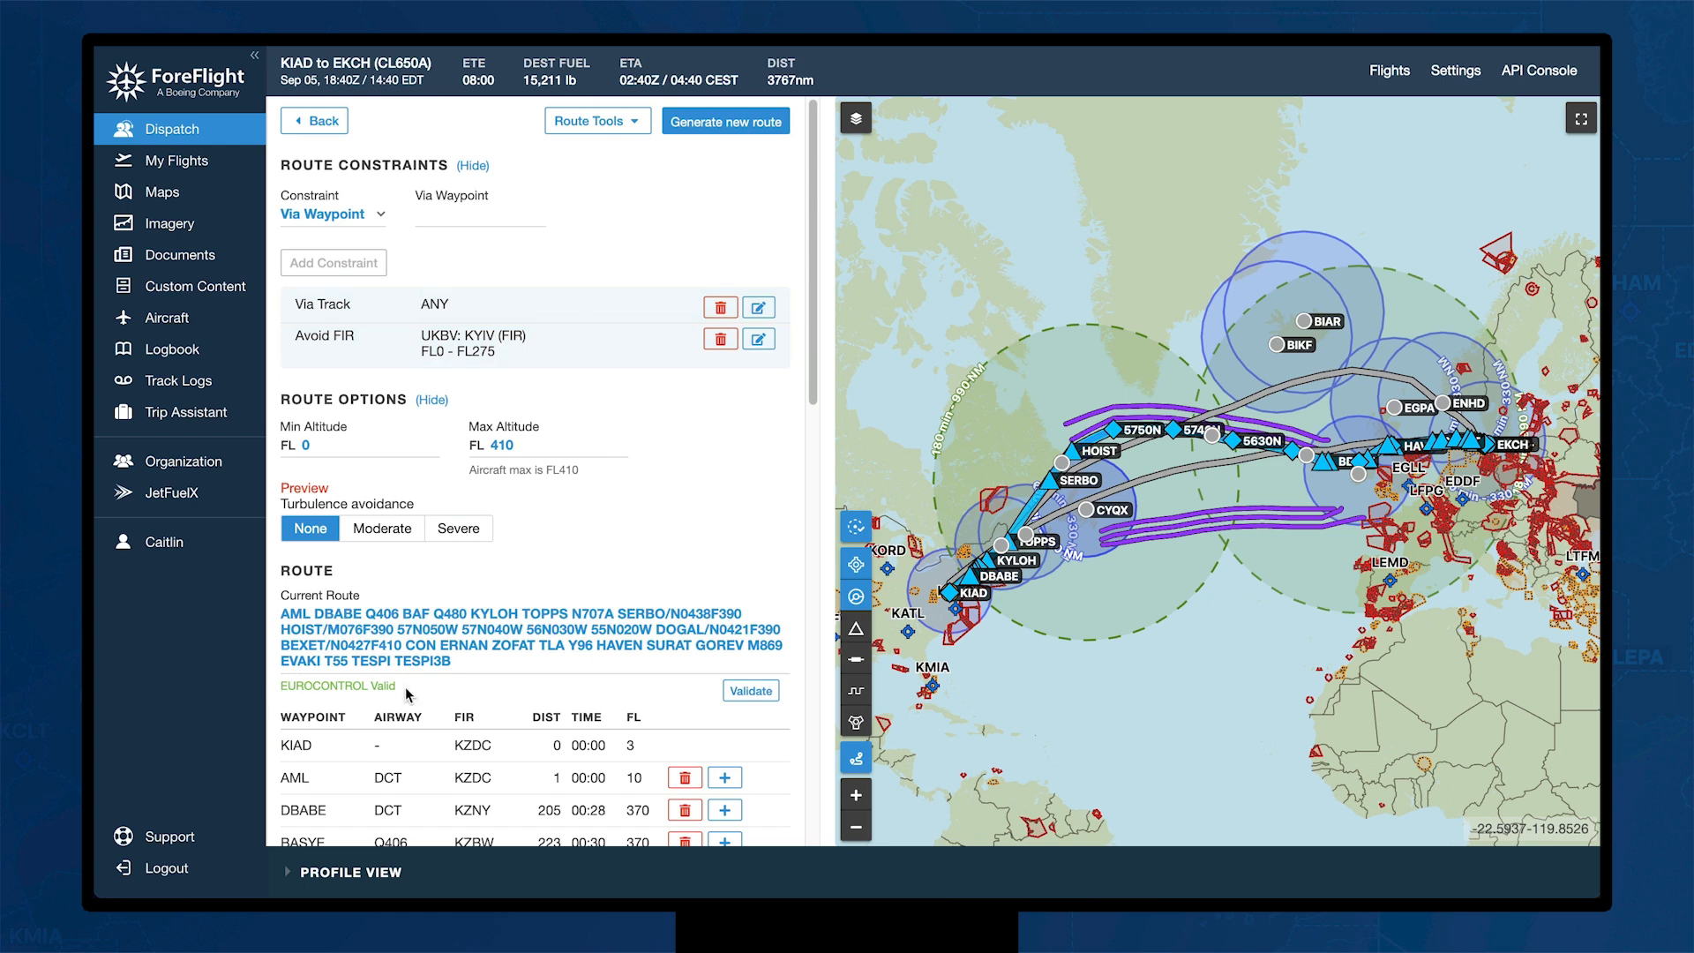
Step: Review the new route's waypoints, check insert options at 5740N, and return to the flight form
{"action": "scroll", "coordinate": [662, 586], "scroll_direction": "down", "scroll_amount": 1}
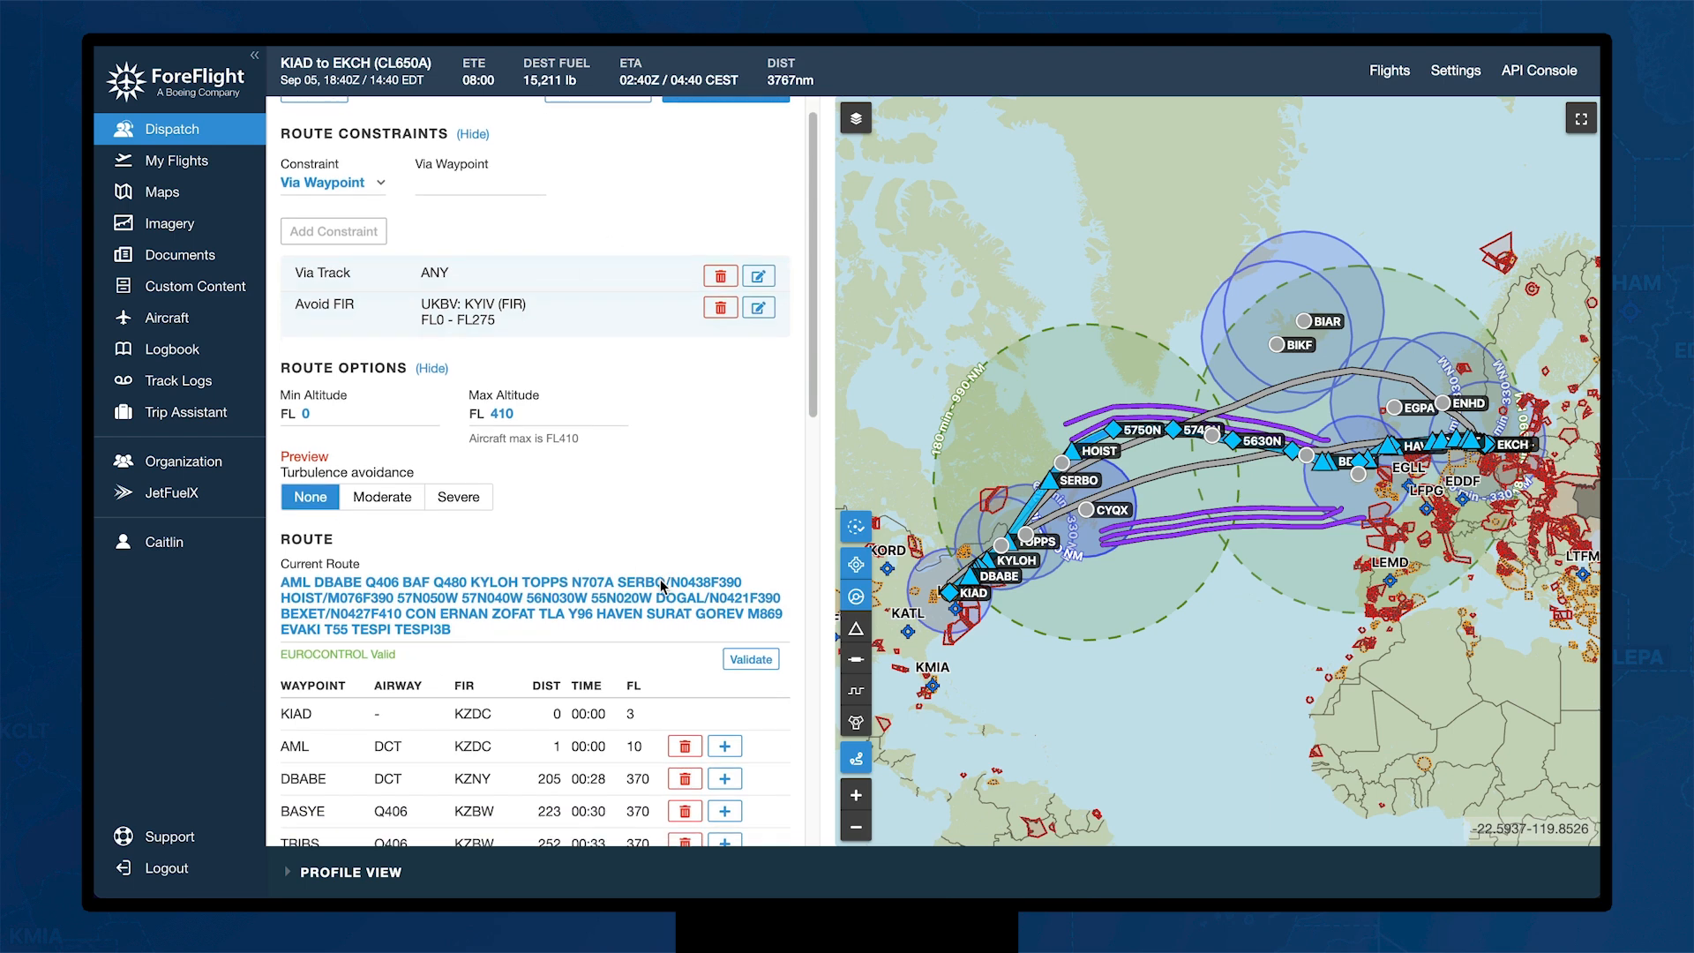
{"action": "scroll", "coordinate": [660, 578], "scroll_direction": "down", "scroll_amount": 5}
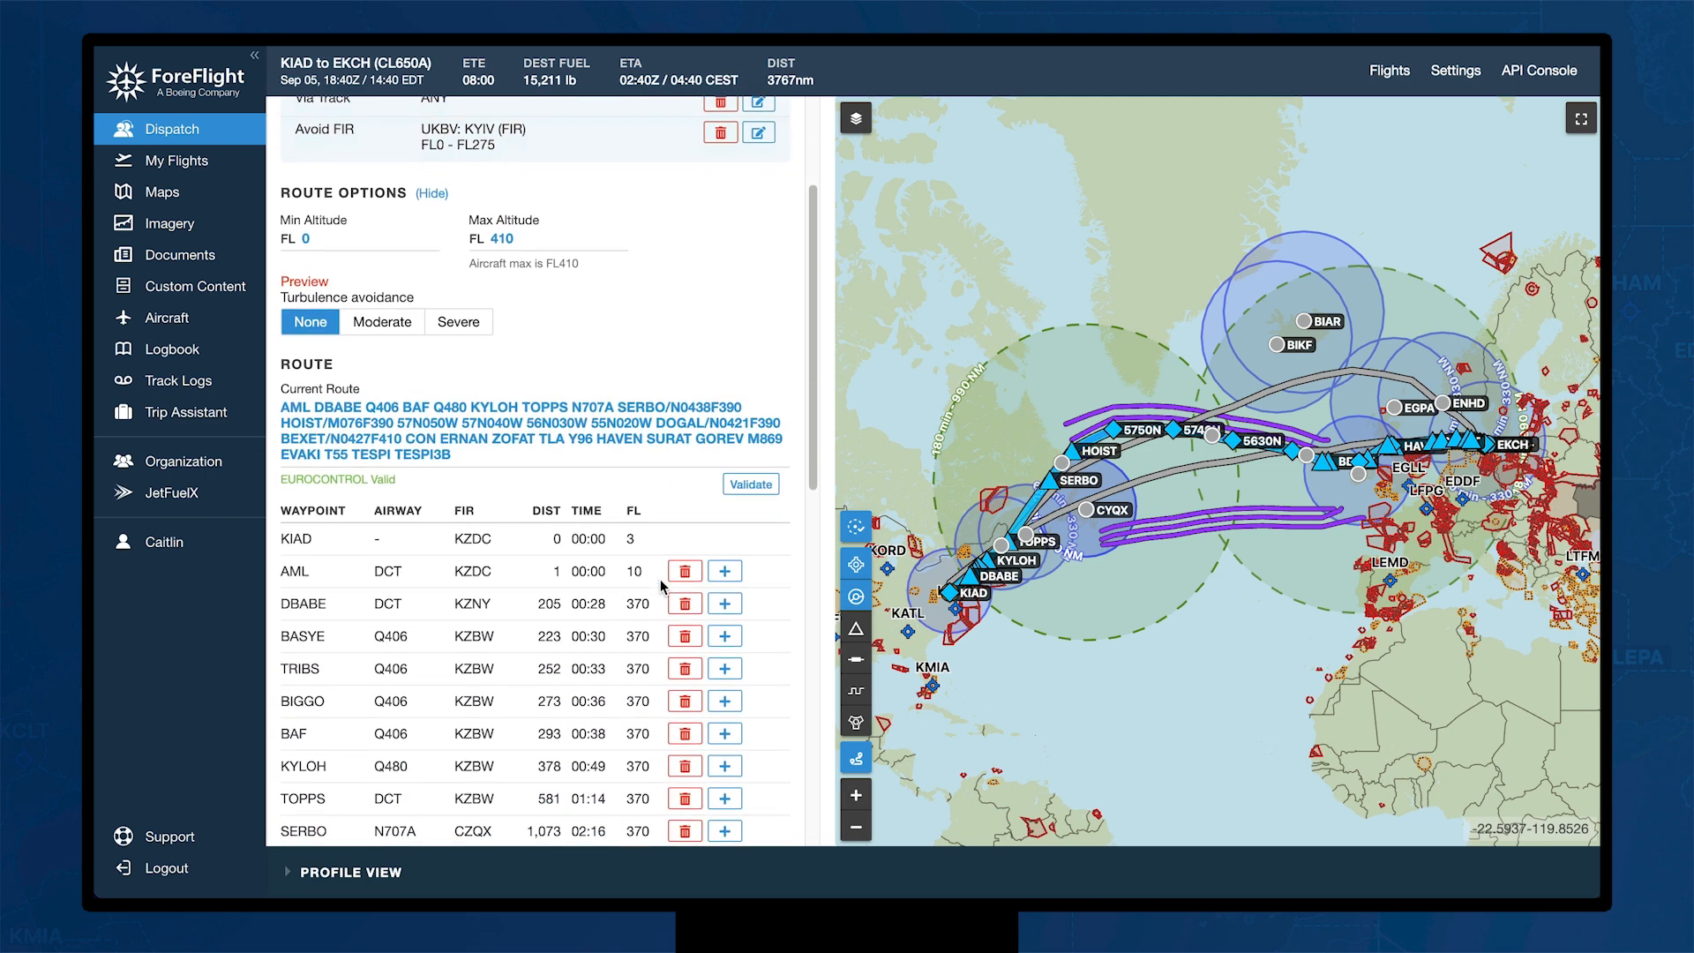
{"action": "scroll", "coordinate": [661, 586], "scroll_direction": "down", "scroll_amount": 6}
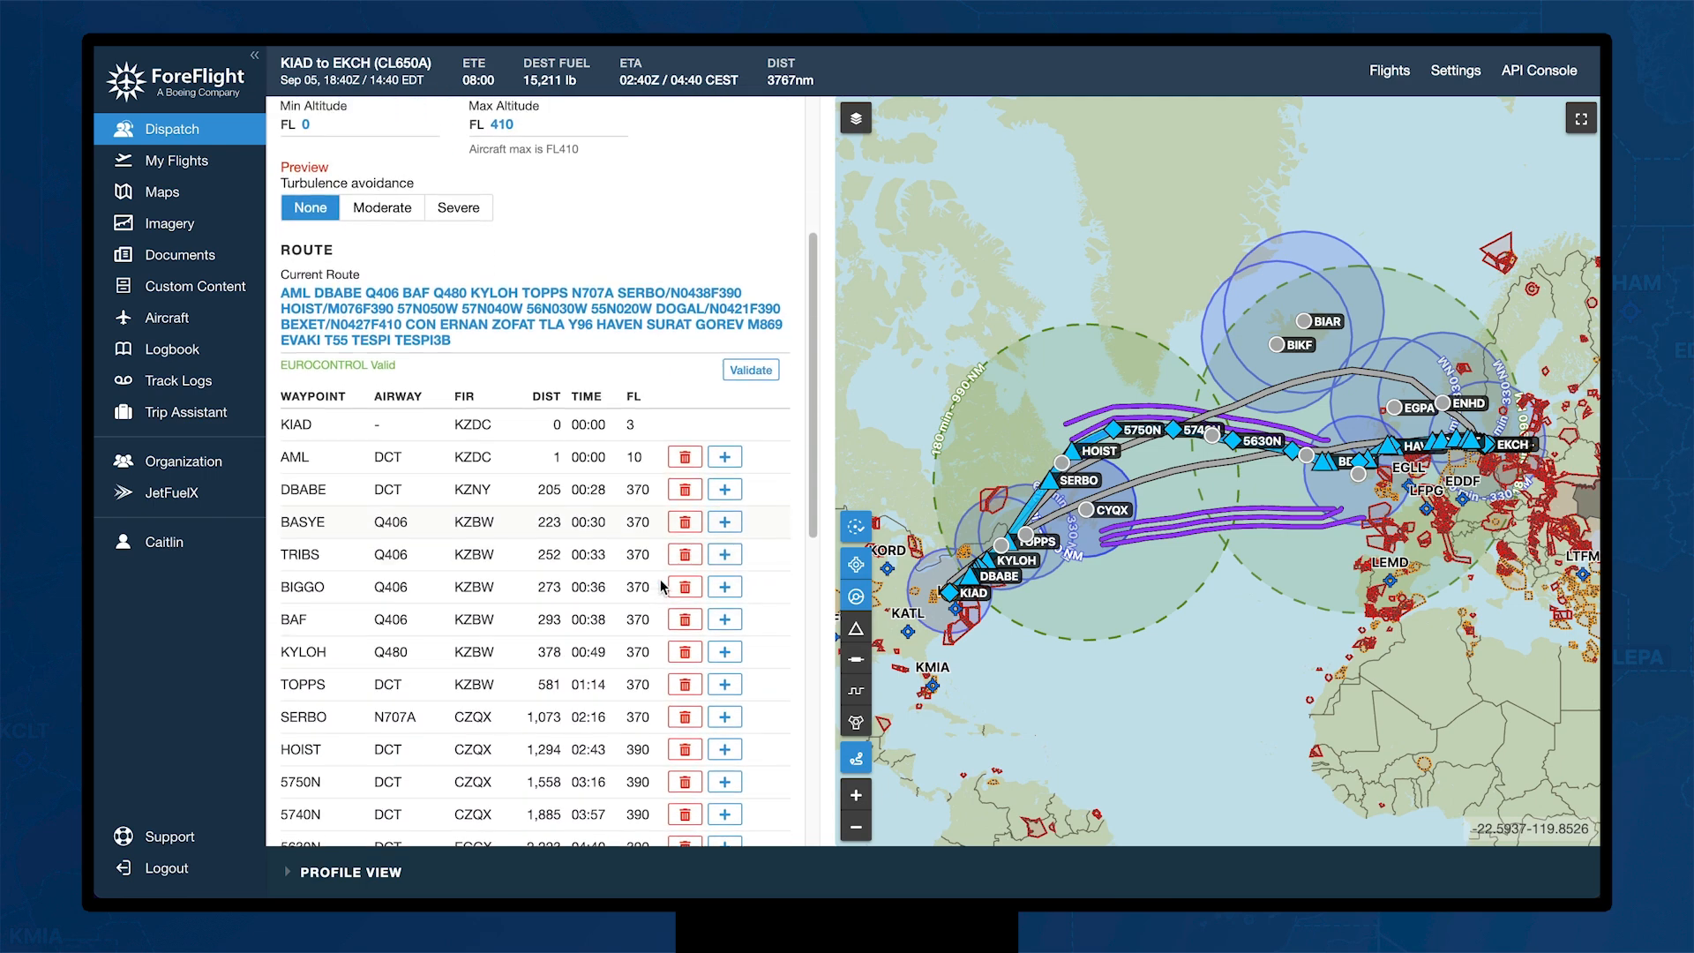
{"action": "scroll", "coordinate": [662, 585], "scroll_direction": "down", "scroll_amount": 2}
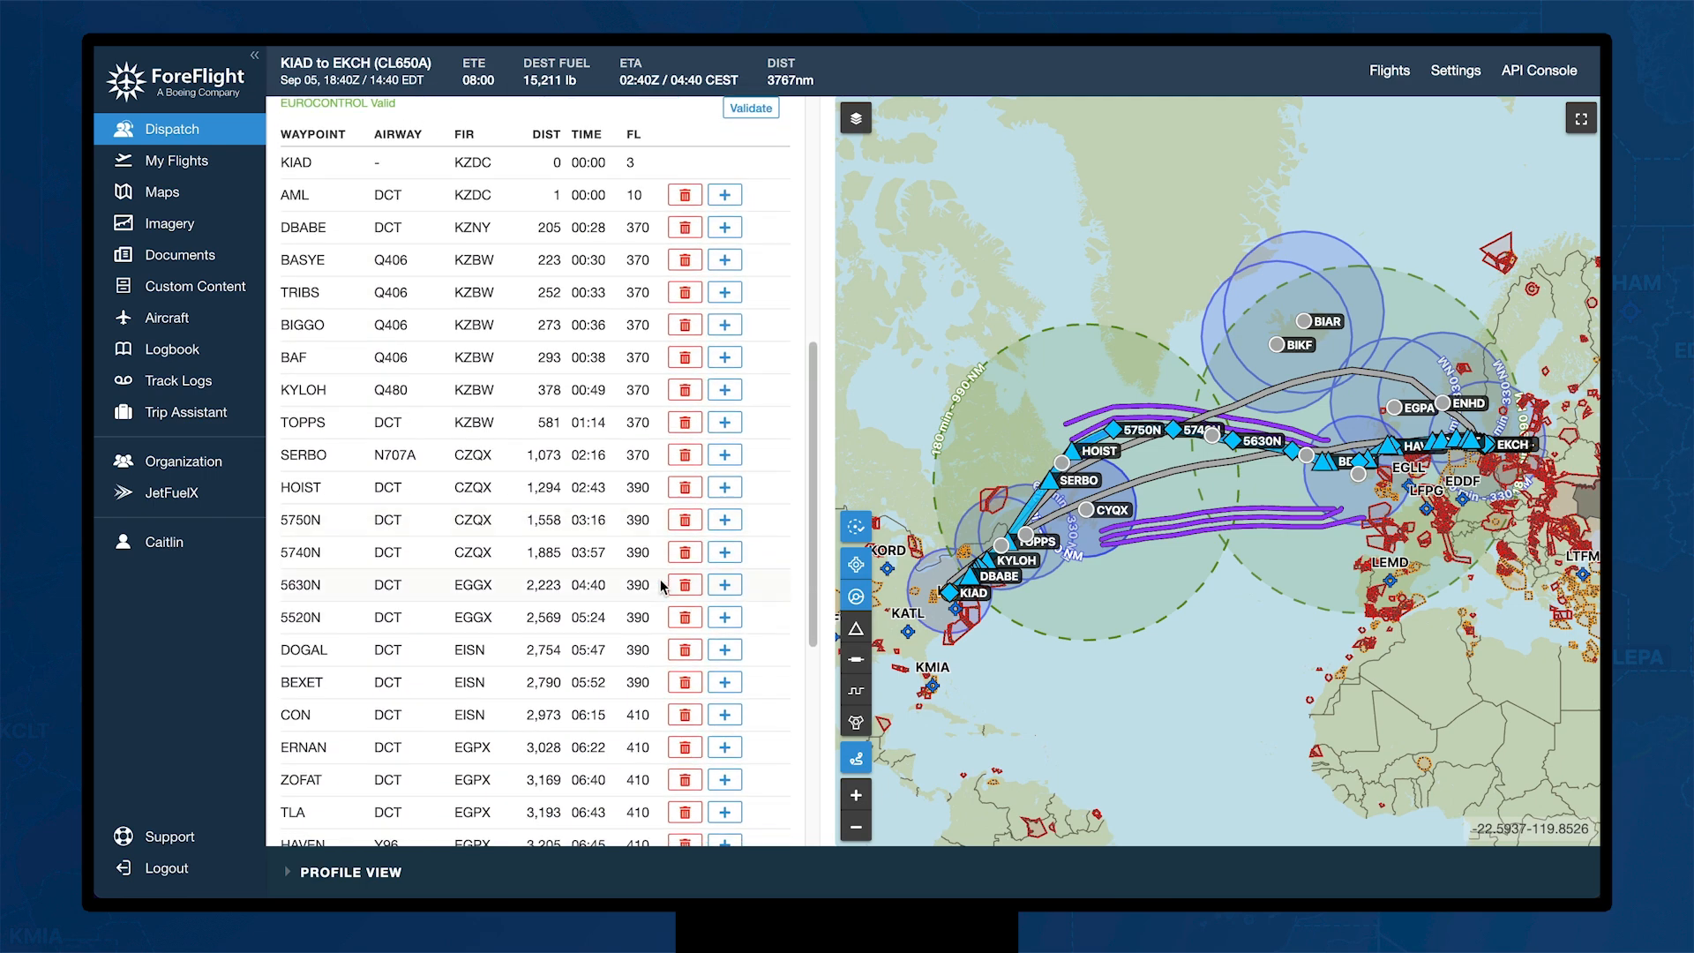
{"action": "left_click", "coordinate": [726, 554]}
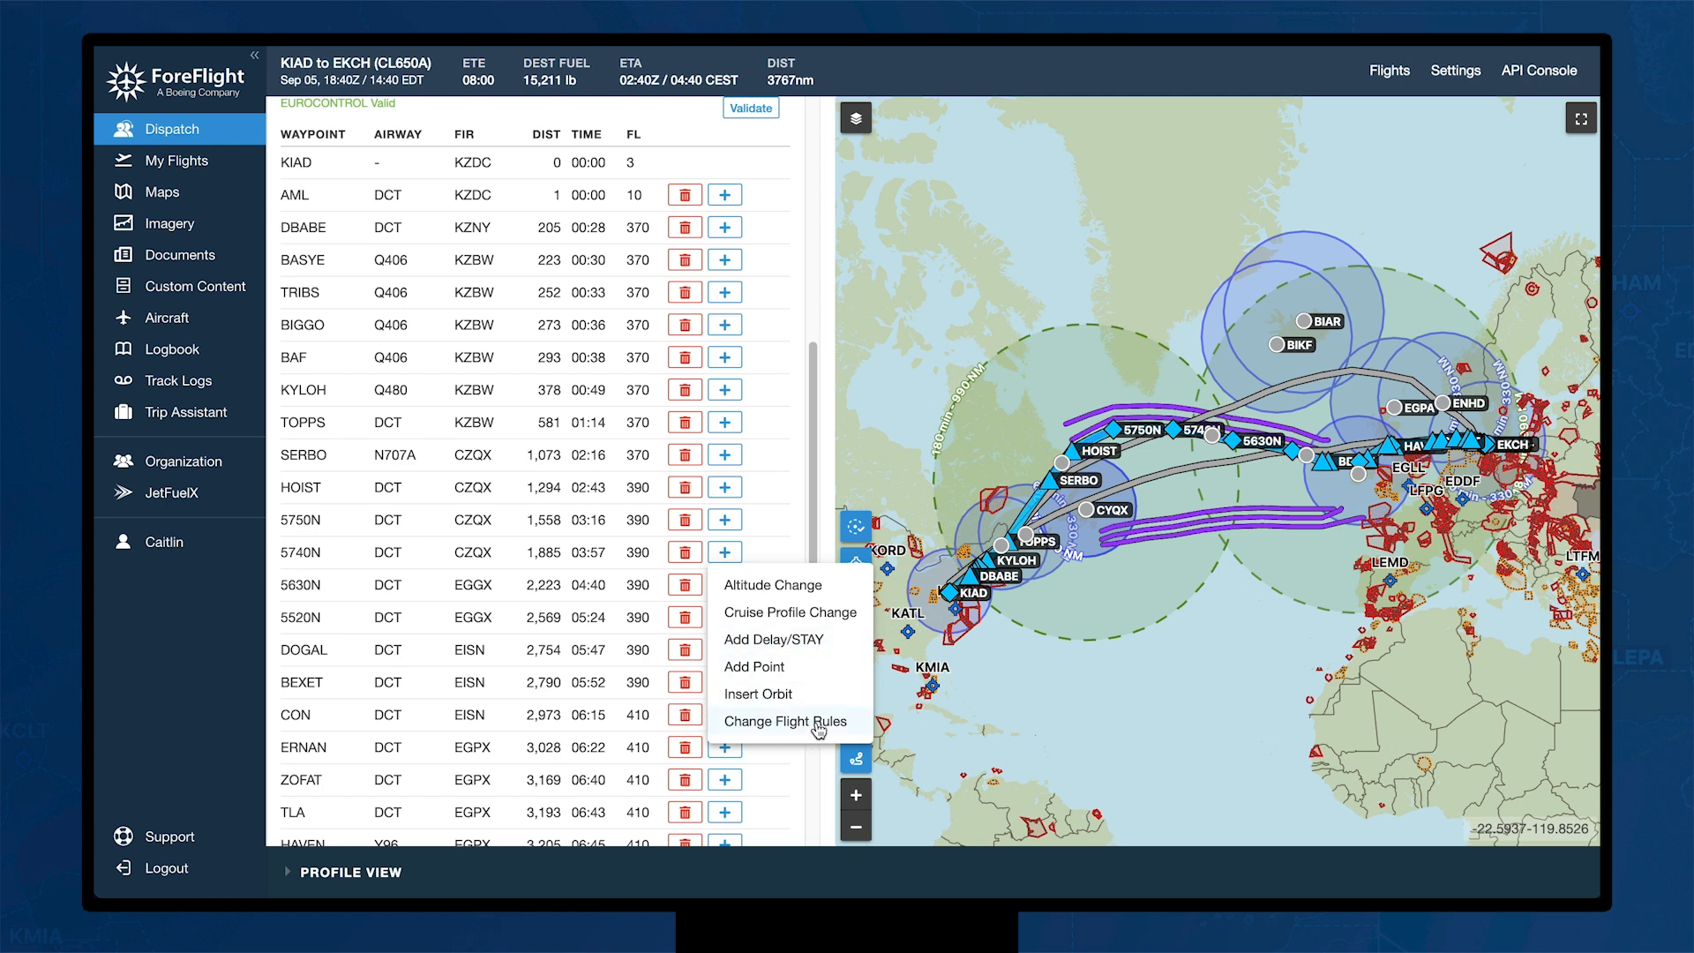
{"action": "left_click", "coordinate": [770, 554]}
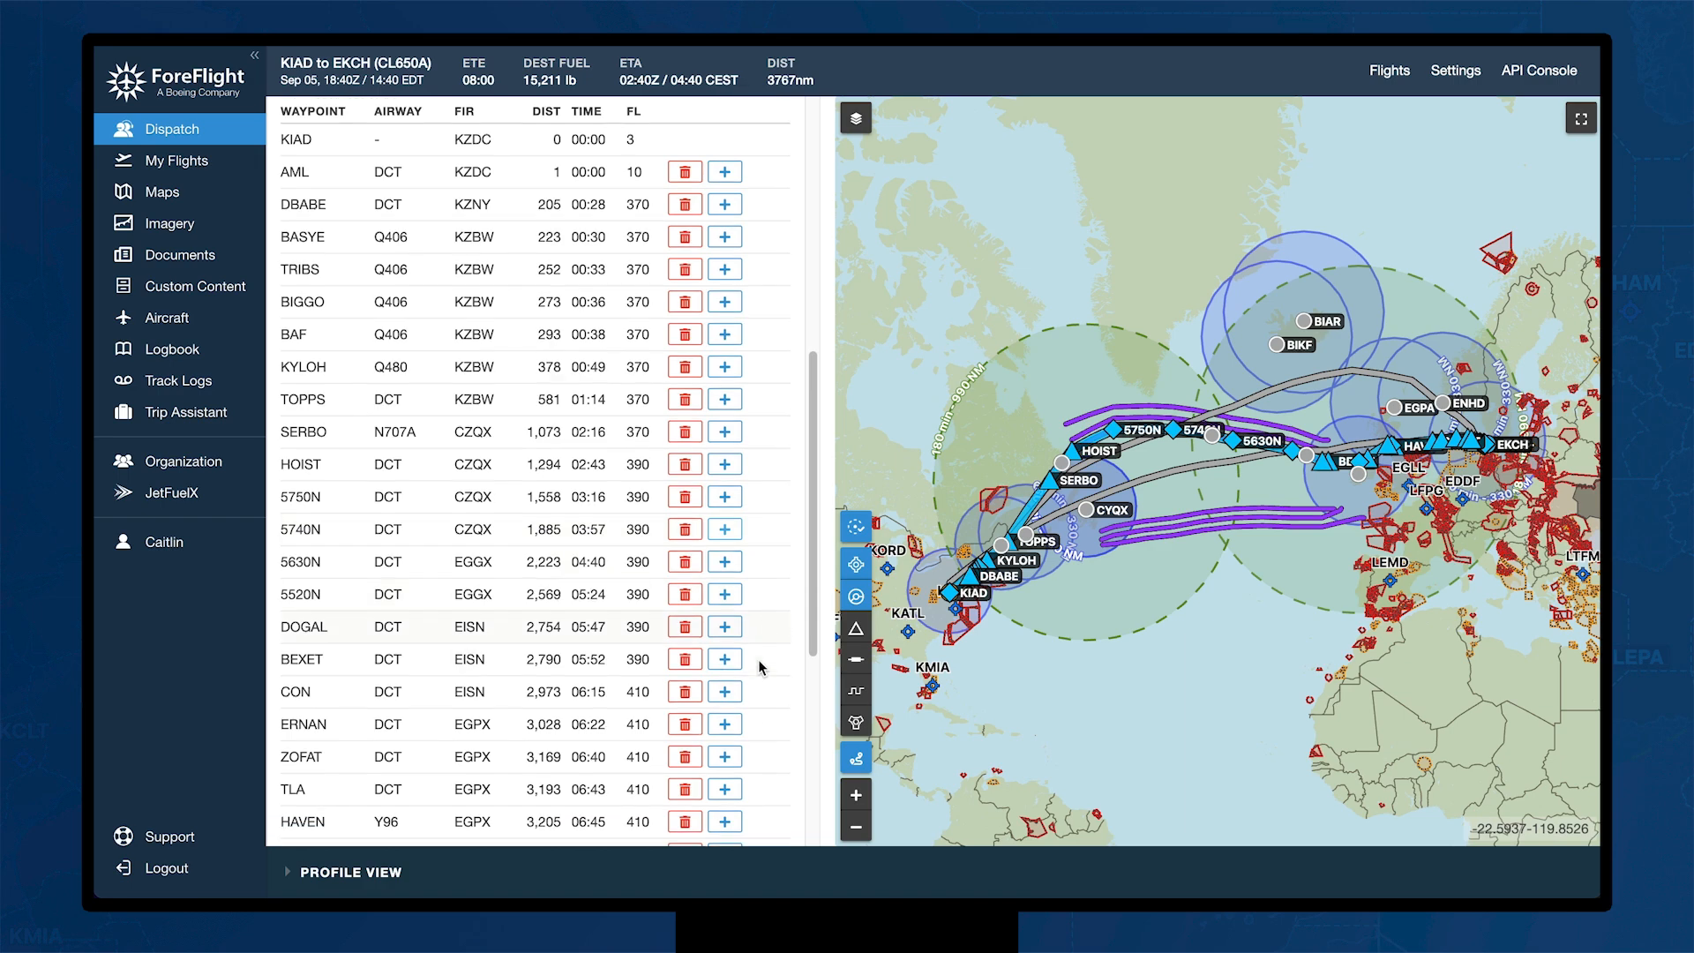
{"action": "scroll", "coordinate": [760, 668], "scroll_direction": "down", "scroll_amount": 5}
{"action": "scroll", "coordinate": [760, 668], "scroll_direction": "up", "scroll_amount": 10}
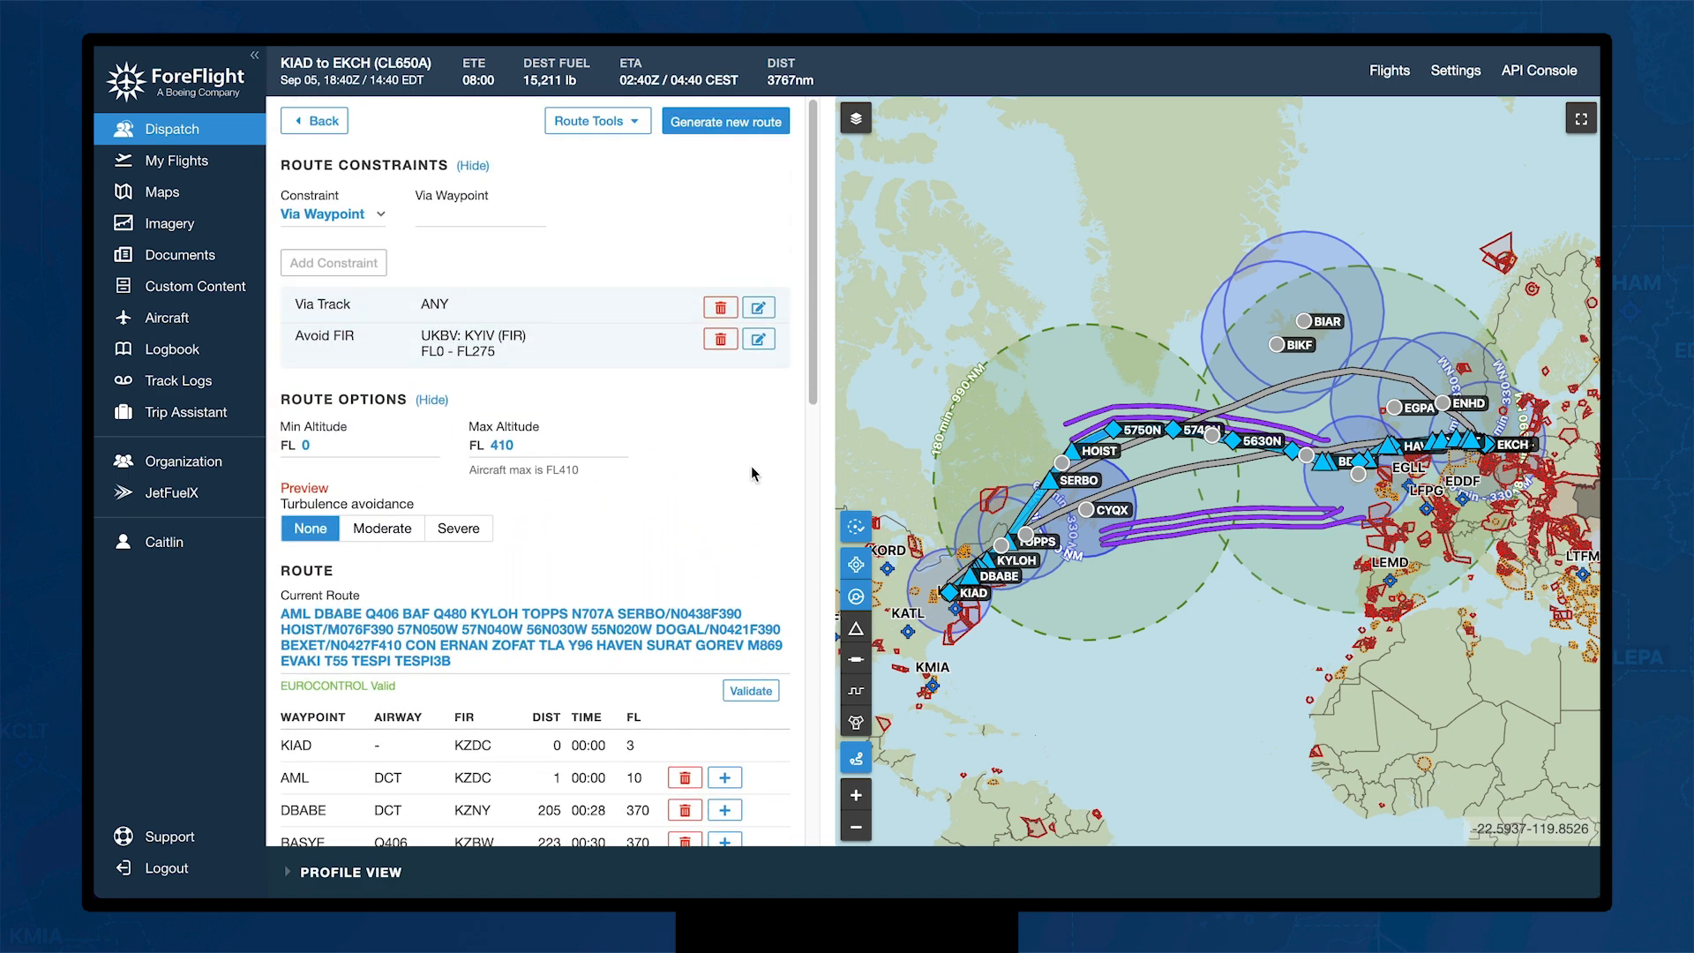
{"action": "left_click", "coordinate": [302, 129]}
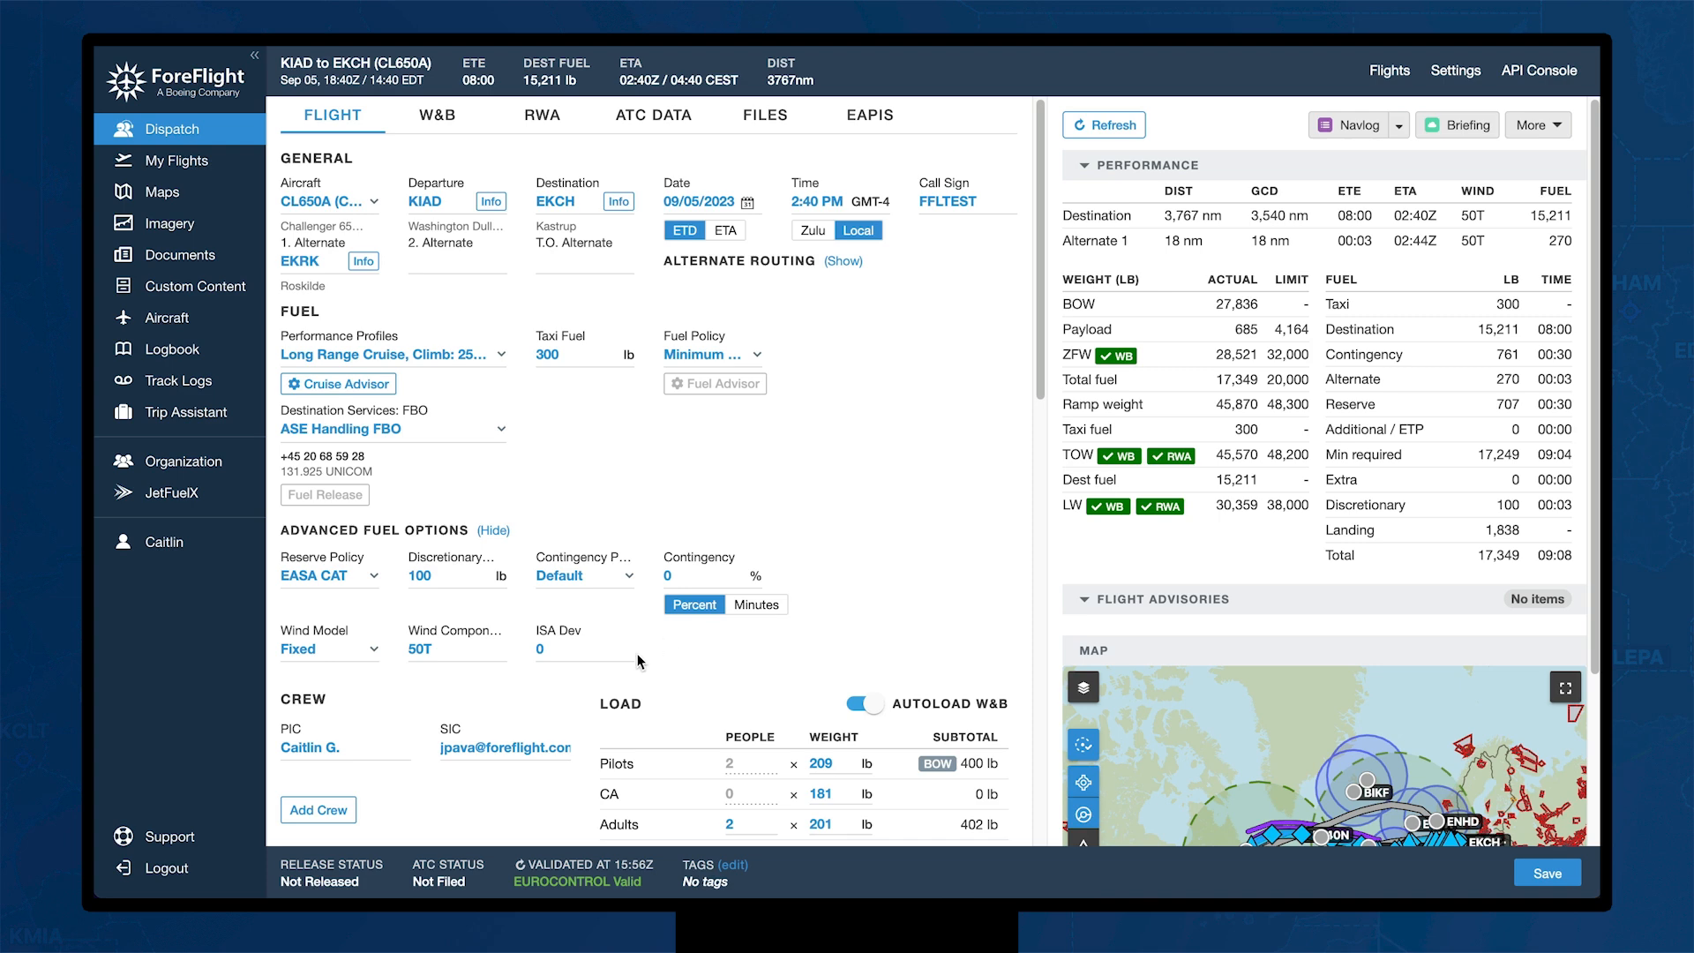
Step: Save the selected FL370 AML DBABE route as 'KIAD TO EKCH' under Saved Routes
{"action": "scroll", "coordinate": [674, 671], "scroll_direction": "down", "scroll_amount": 10}
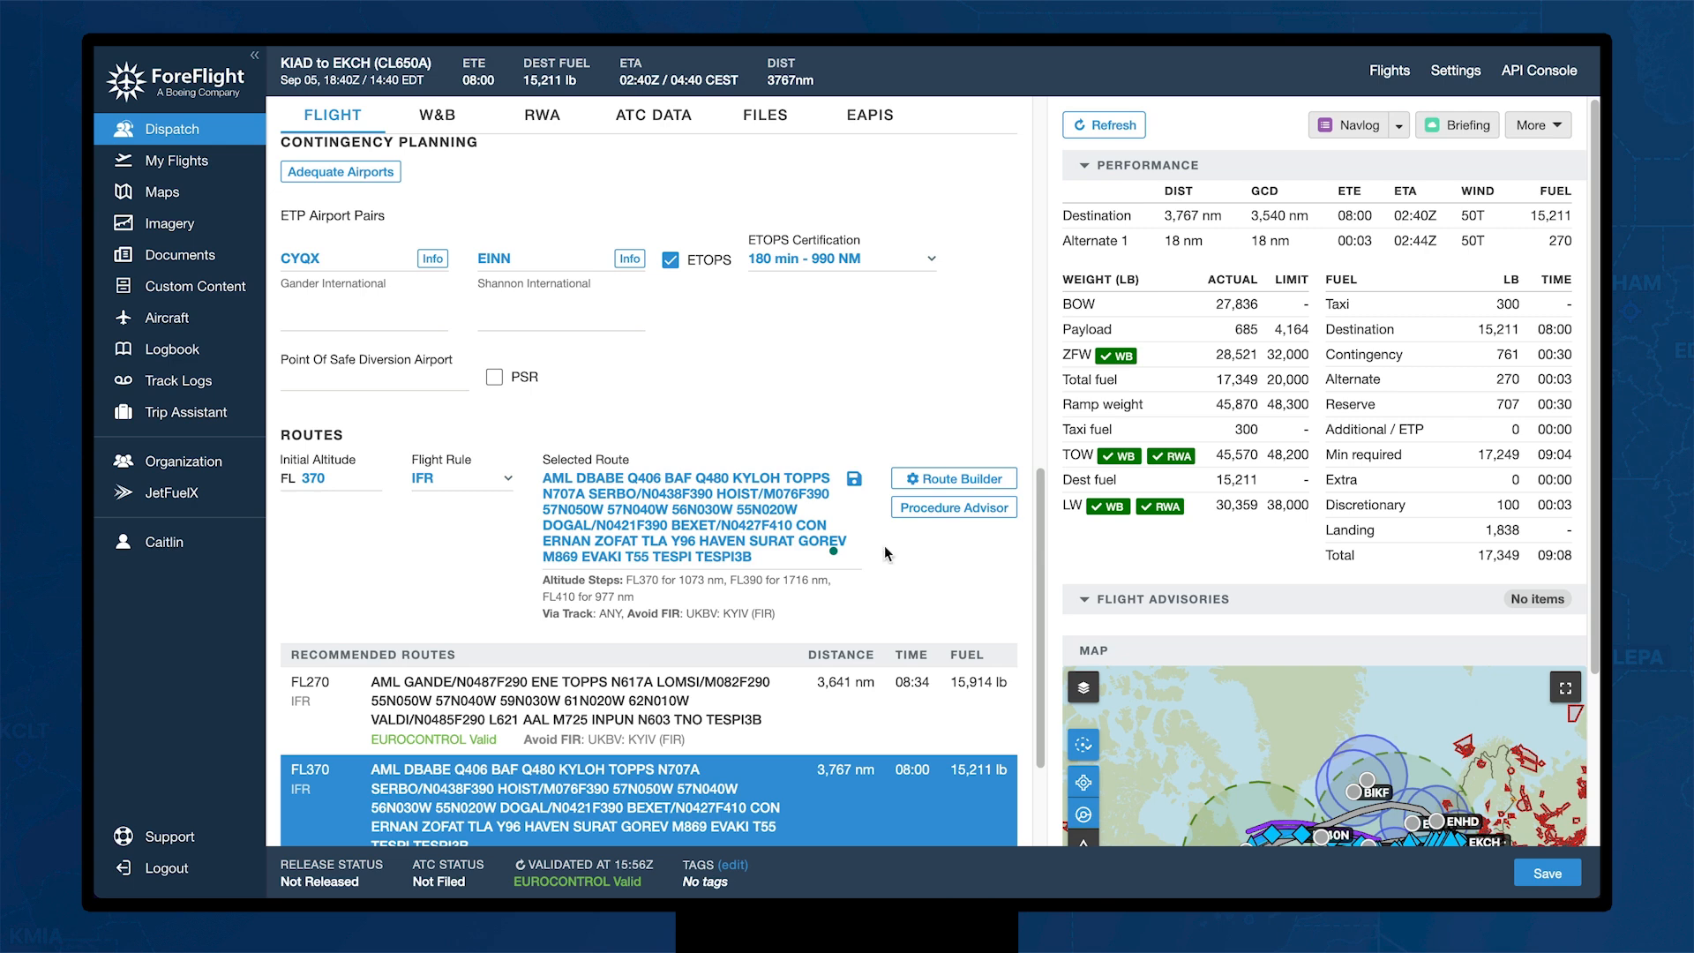
{"action": "left_click", "coordinate": [853, 482]}
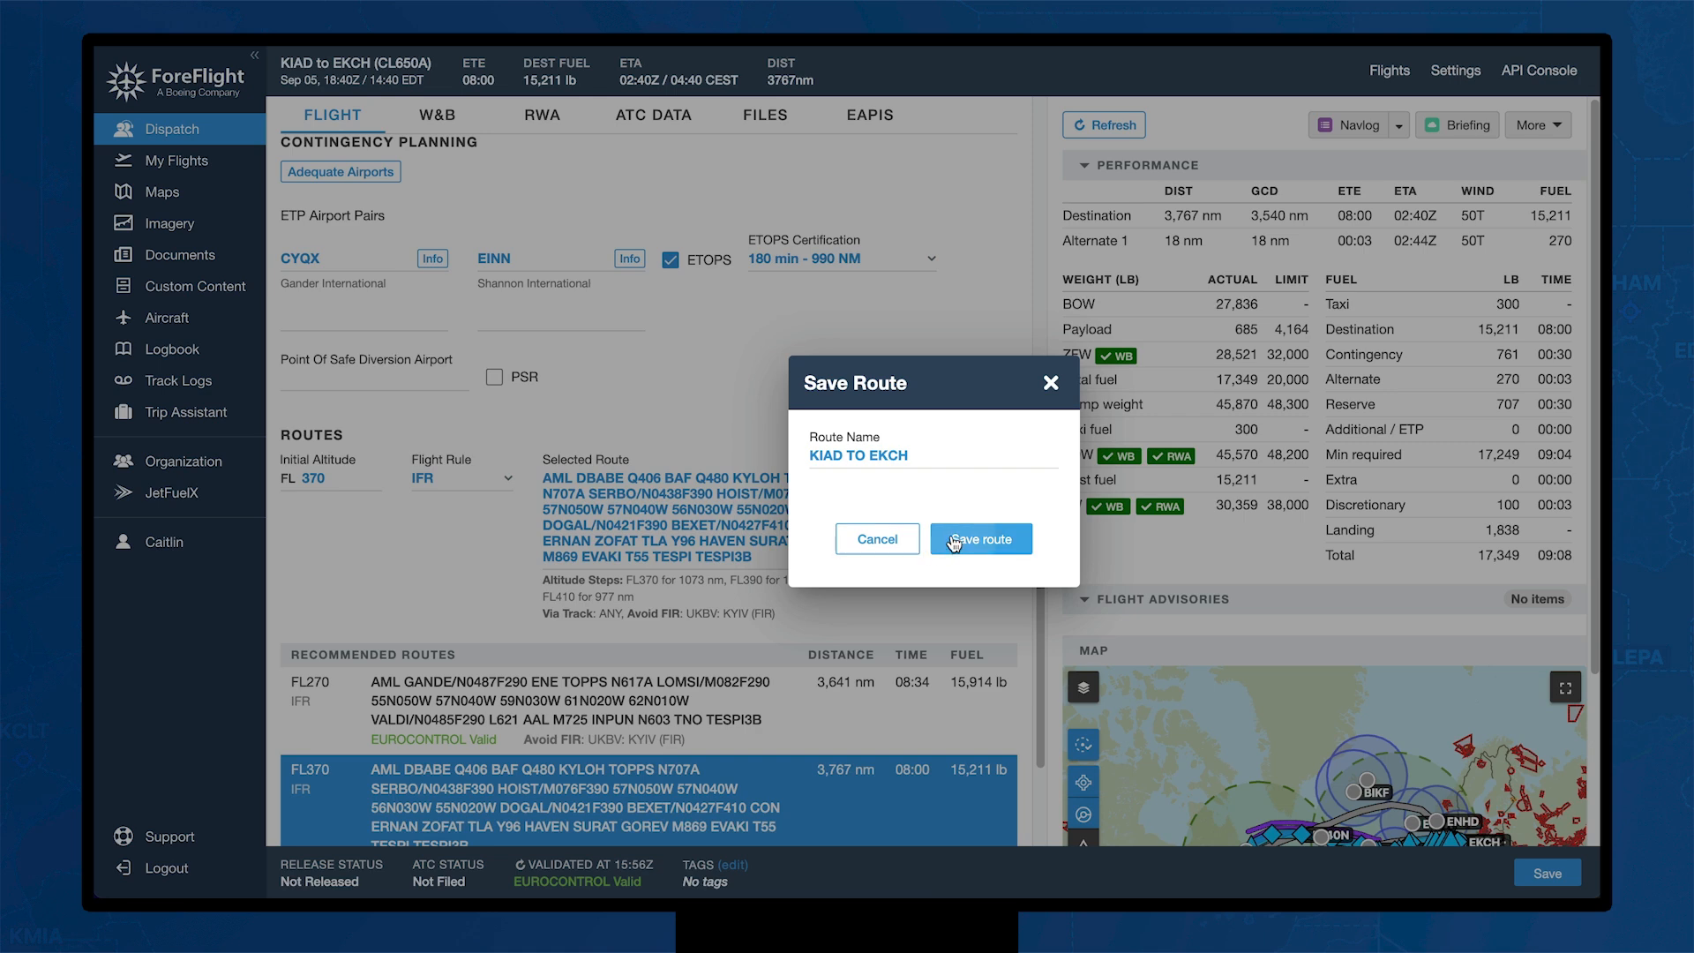
{"action": "left_click", "coordinate": [952, 537]}
{"action": "scroll", "coordinate": [854, 625], "scroll_direction": "down", "scroll_amount": 3}
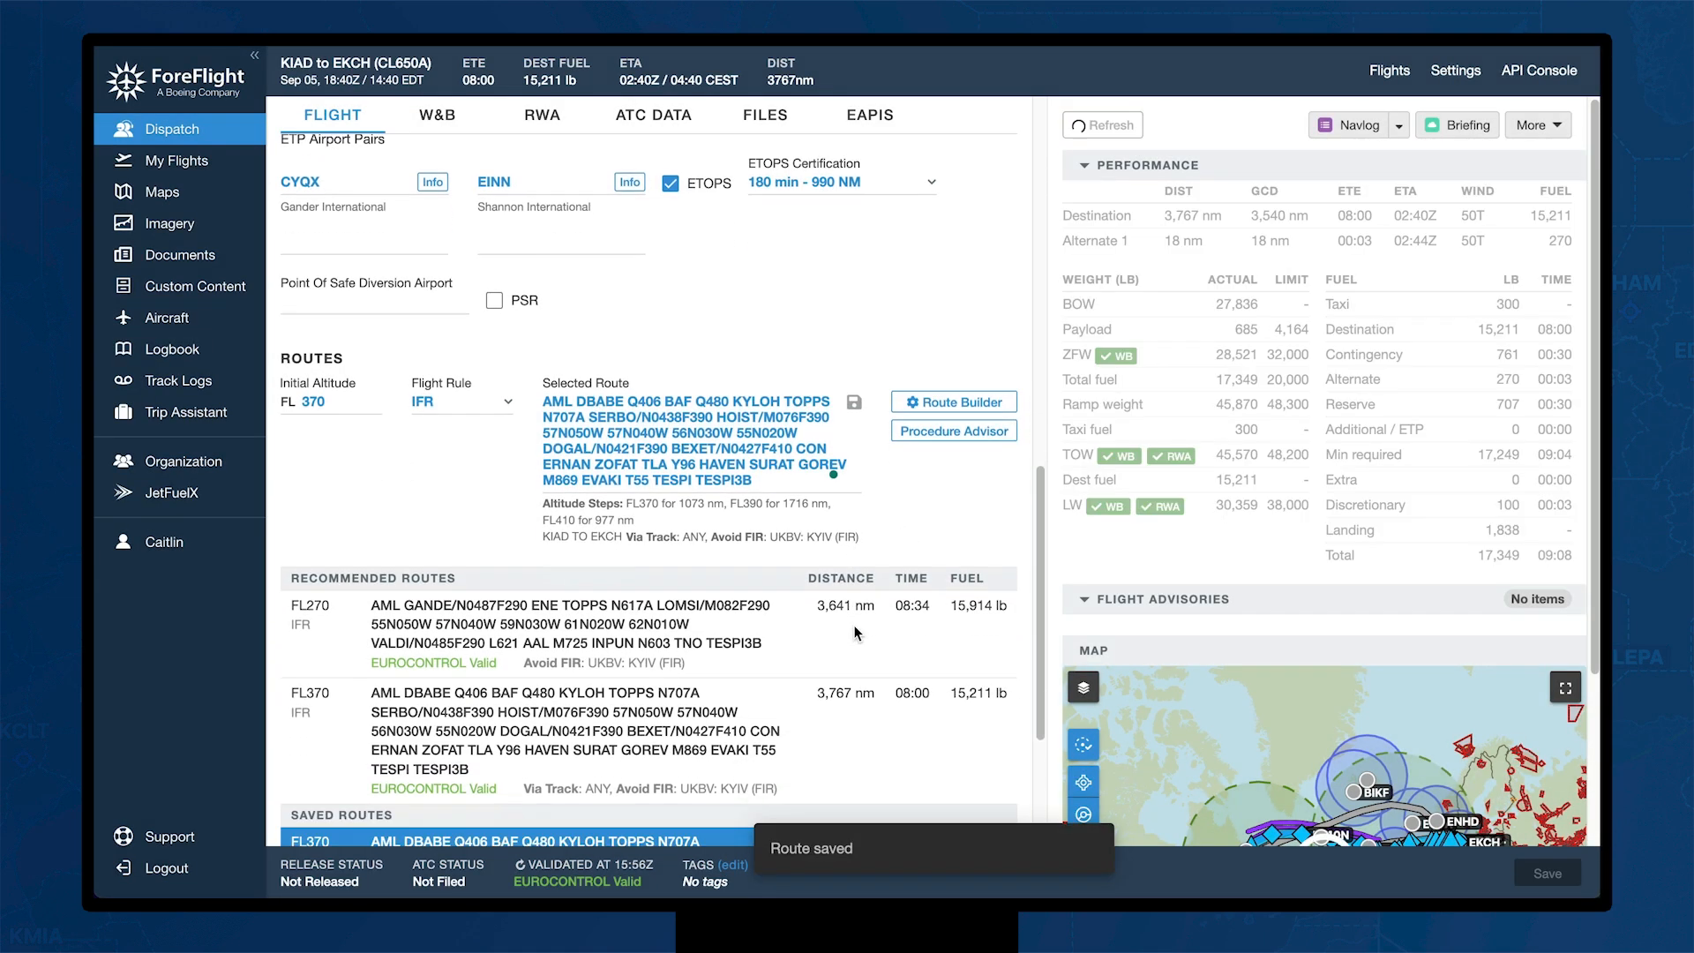
{"action": "scroll", "coordinate": [856, 633], "scroll_direction": "down", "scroll_amount": 1}
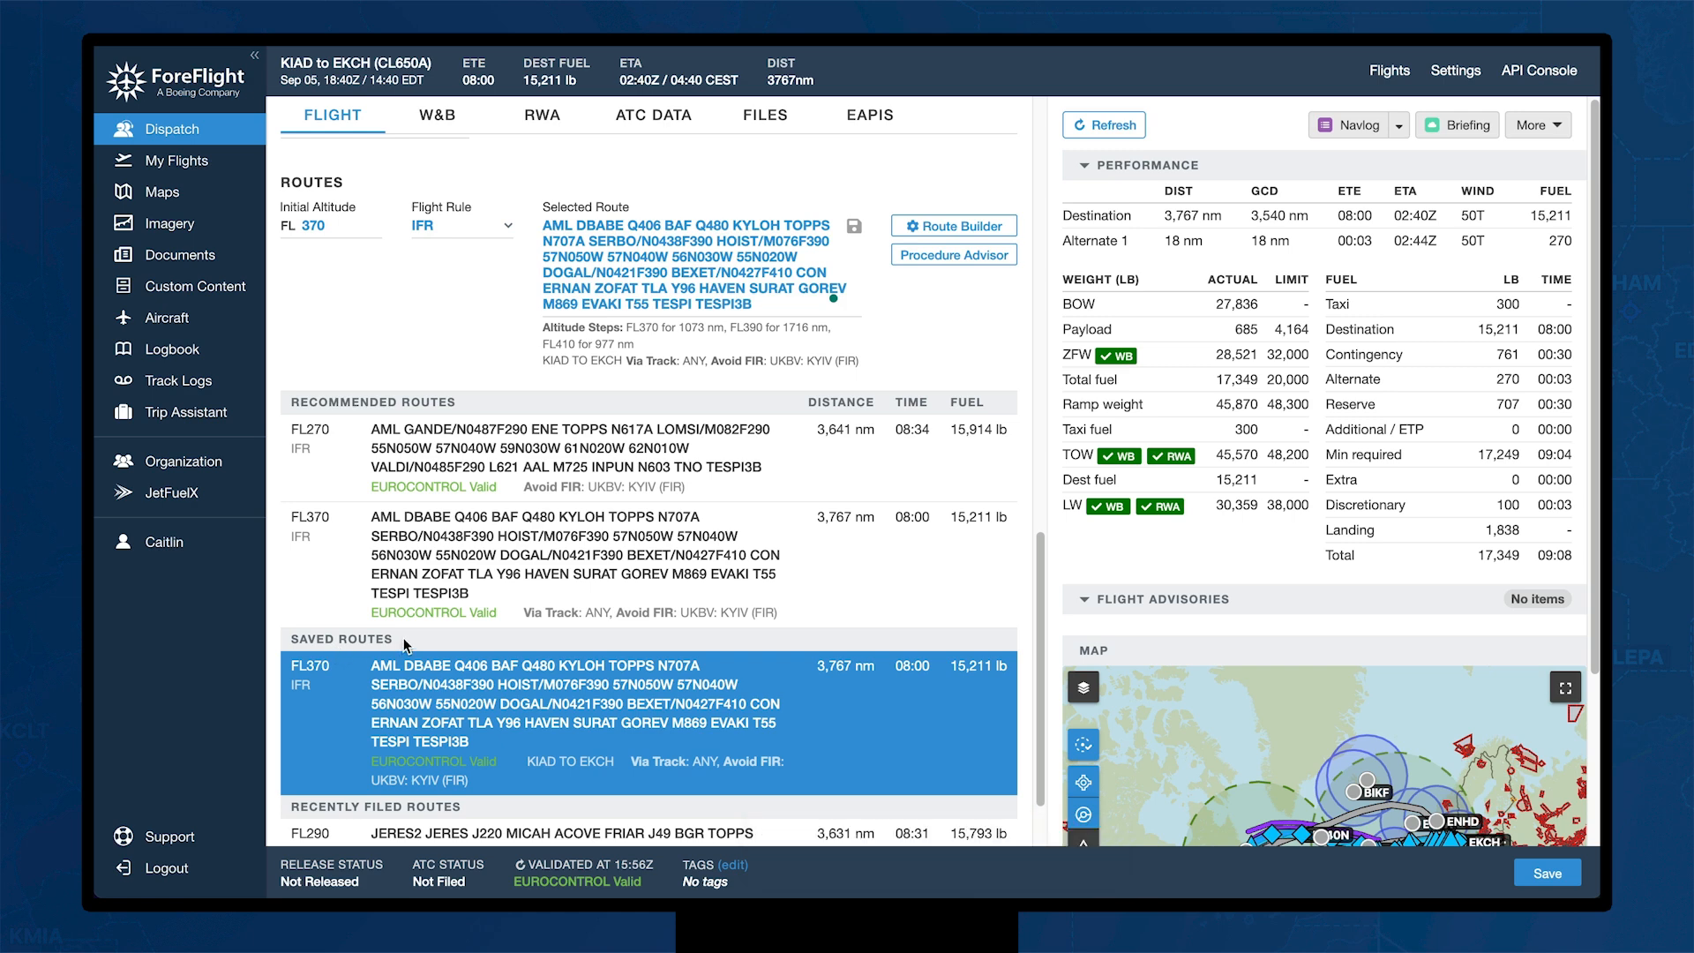
{"action": "scroll", "coordinate": [403, 639], "scroll_direction": "up", "scroll_amount": 13}
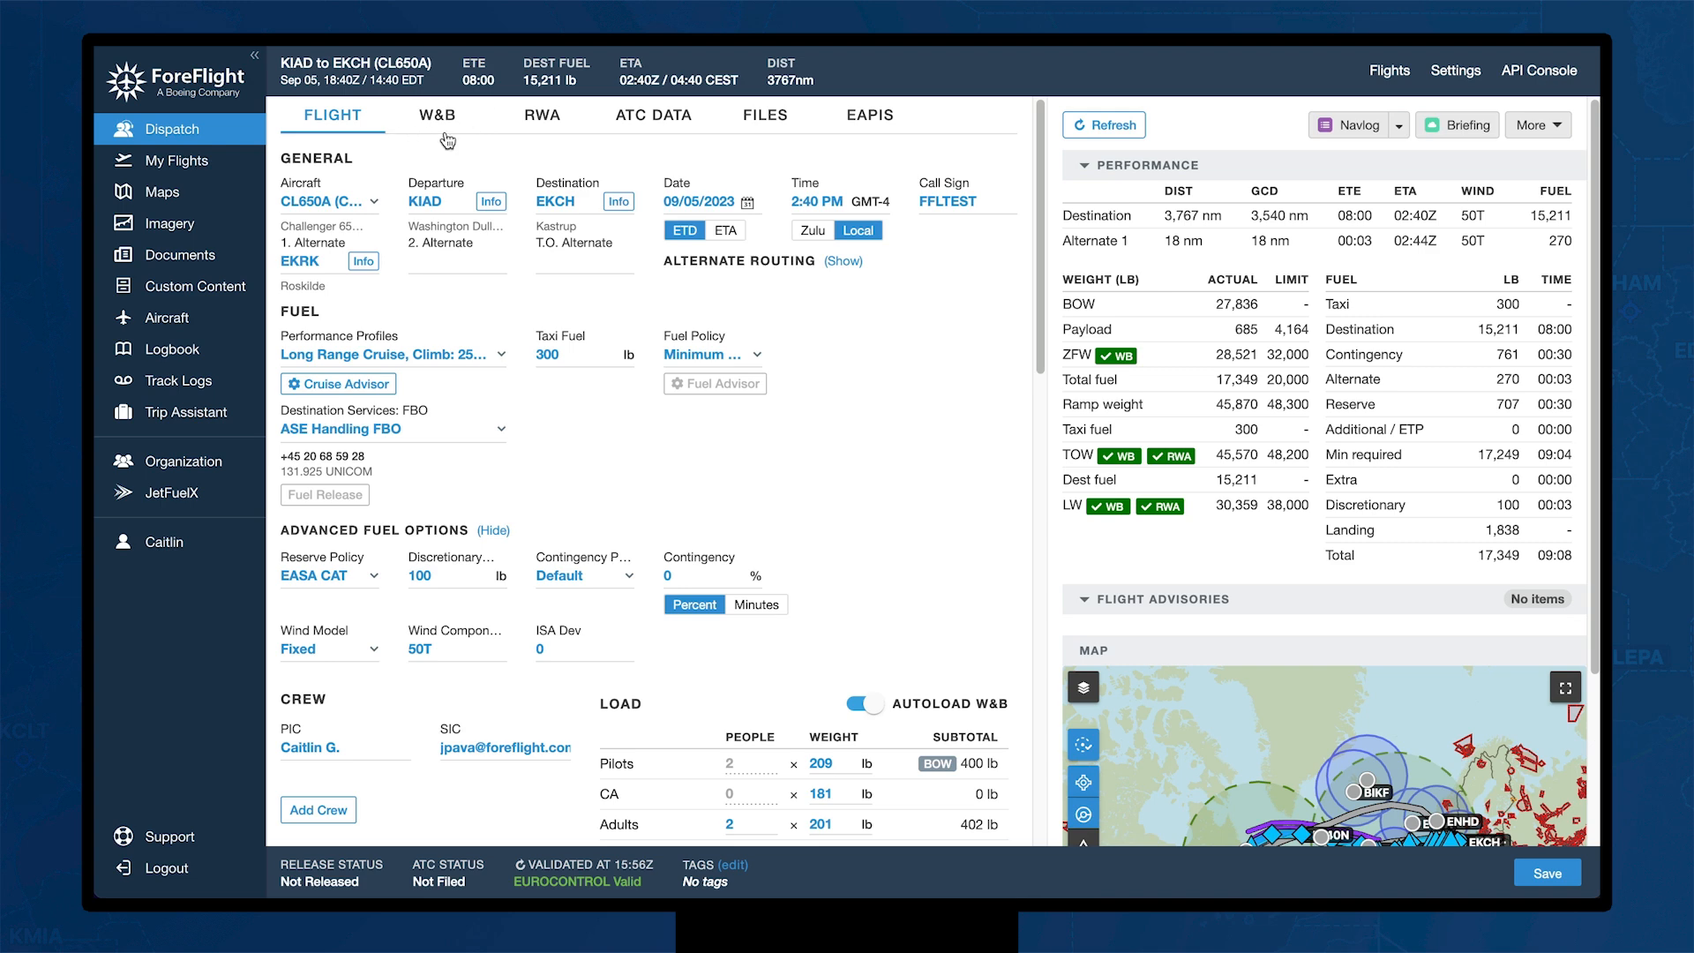
Step: Show the runway analysis with the KIAD takeoff section expanded
{"action": "left_click", "coordinate": [543, 124]}
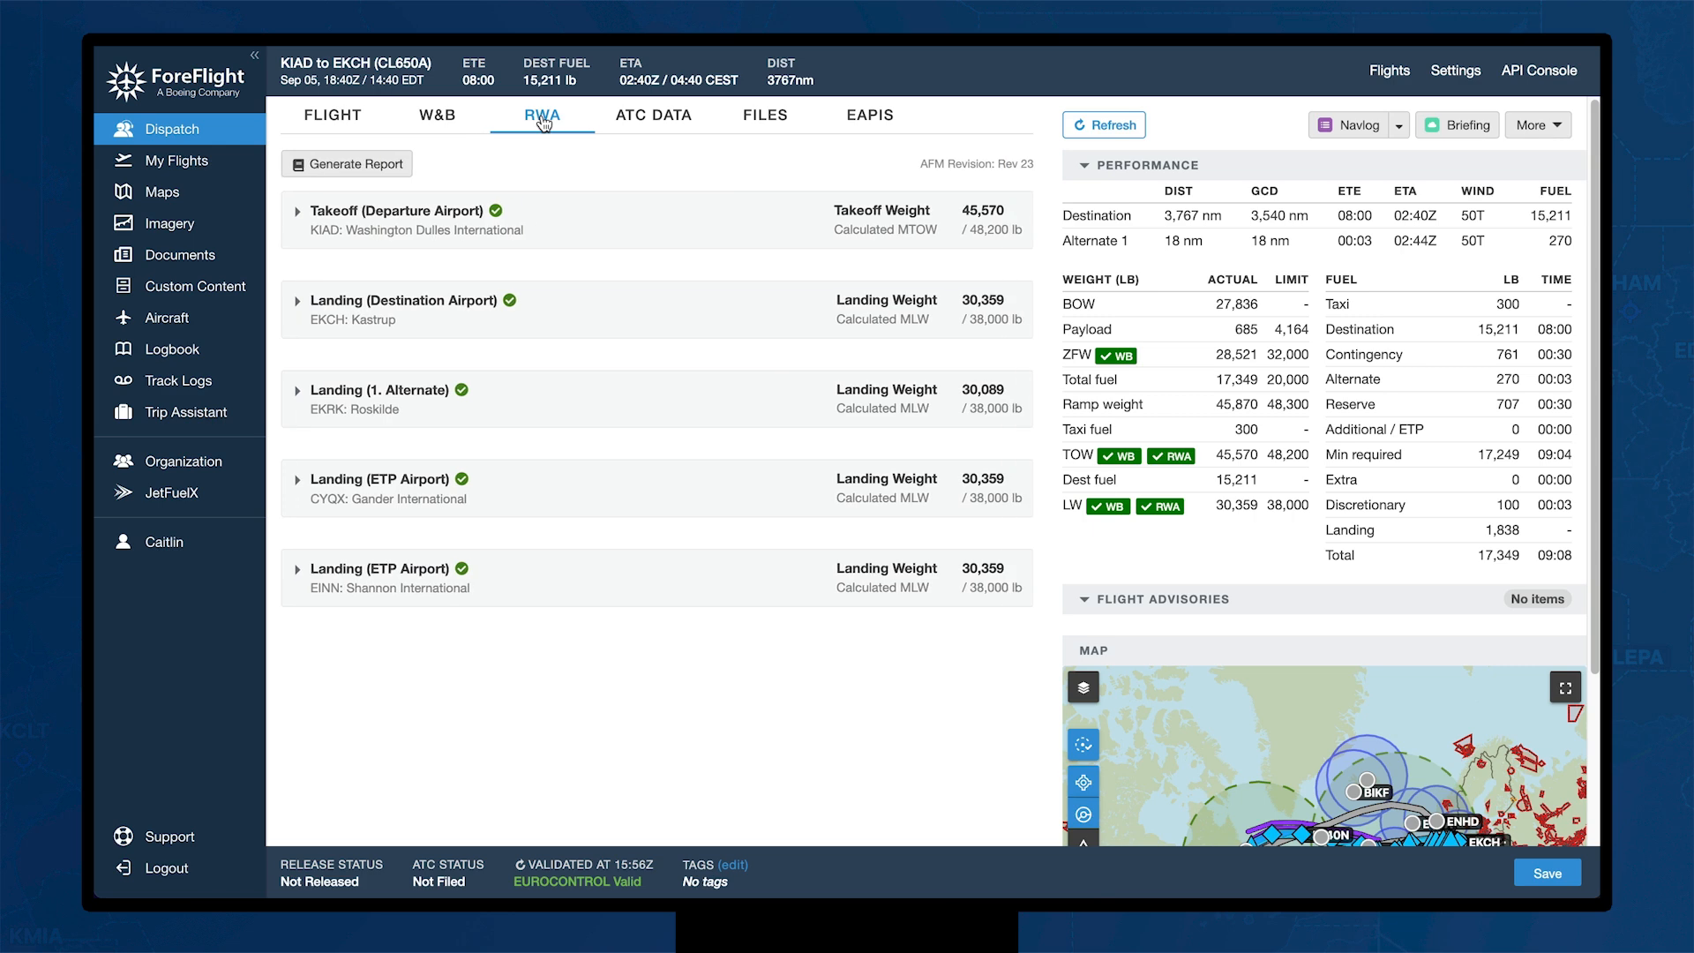
{"action": "left_click", "coordinate": [298, 214]}
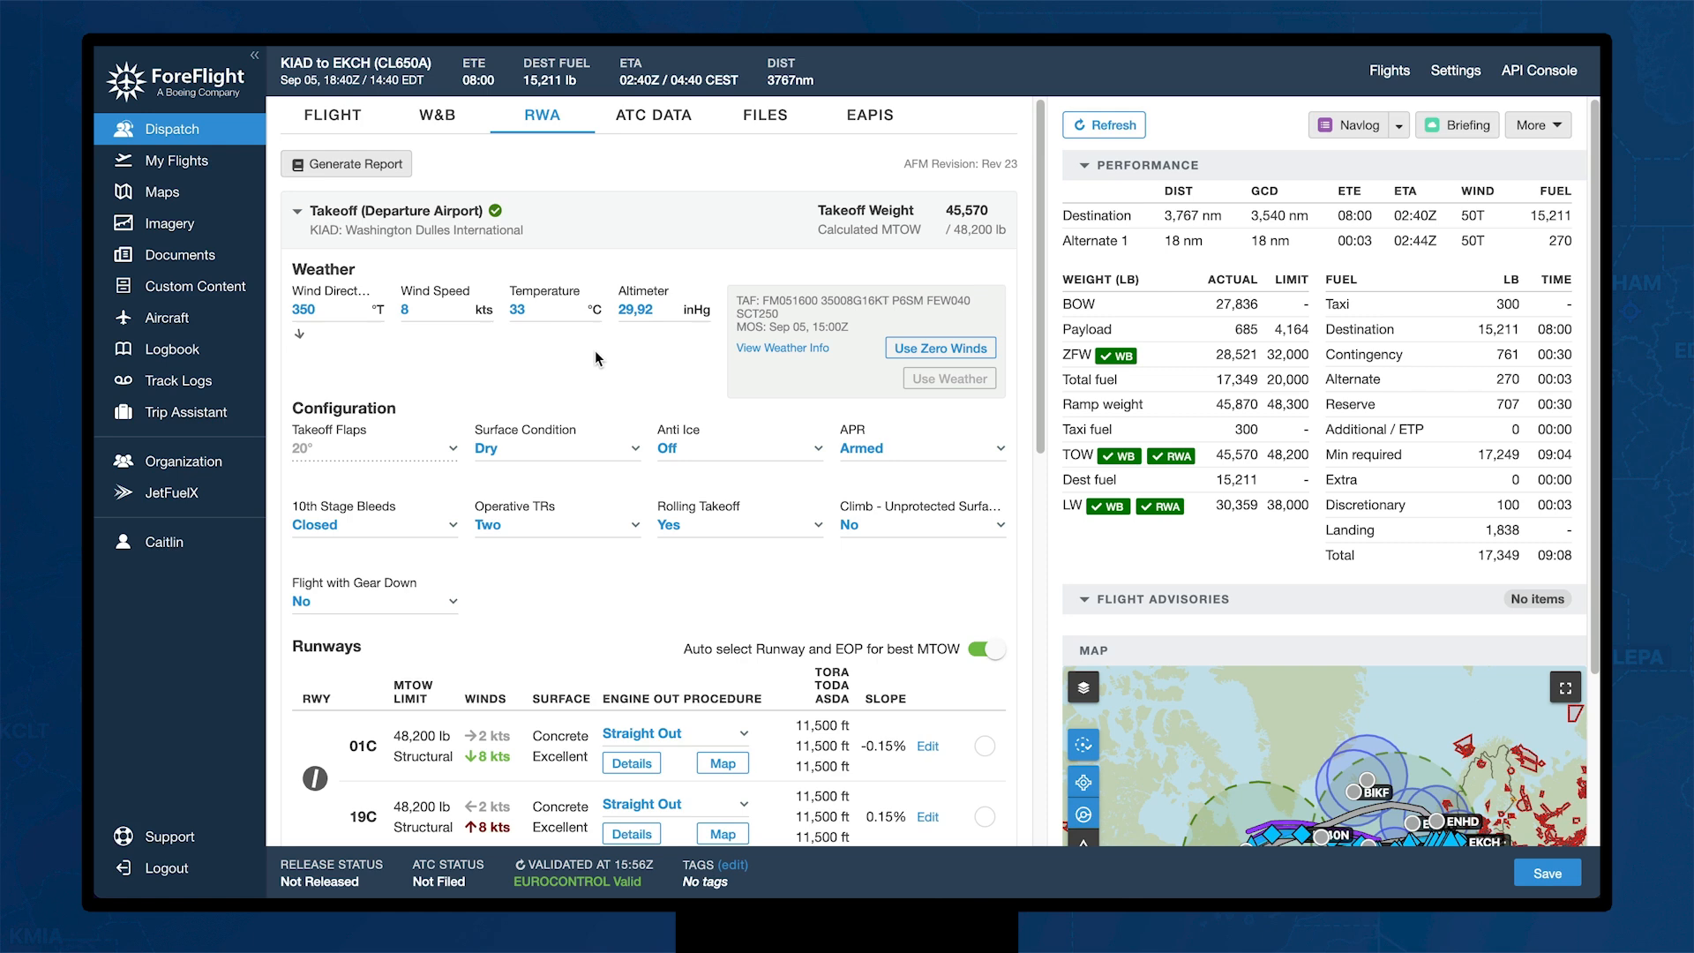
Step: Set runway 30's engine-out procedure to EOP 1 (RNAV) and check its details and map
{"action": "scroll", "coordinate": [596, 358], "scroll_direction": "down", "scroll_amount": 3}
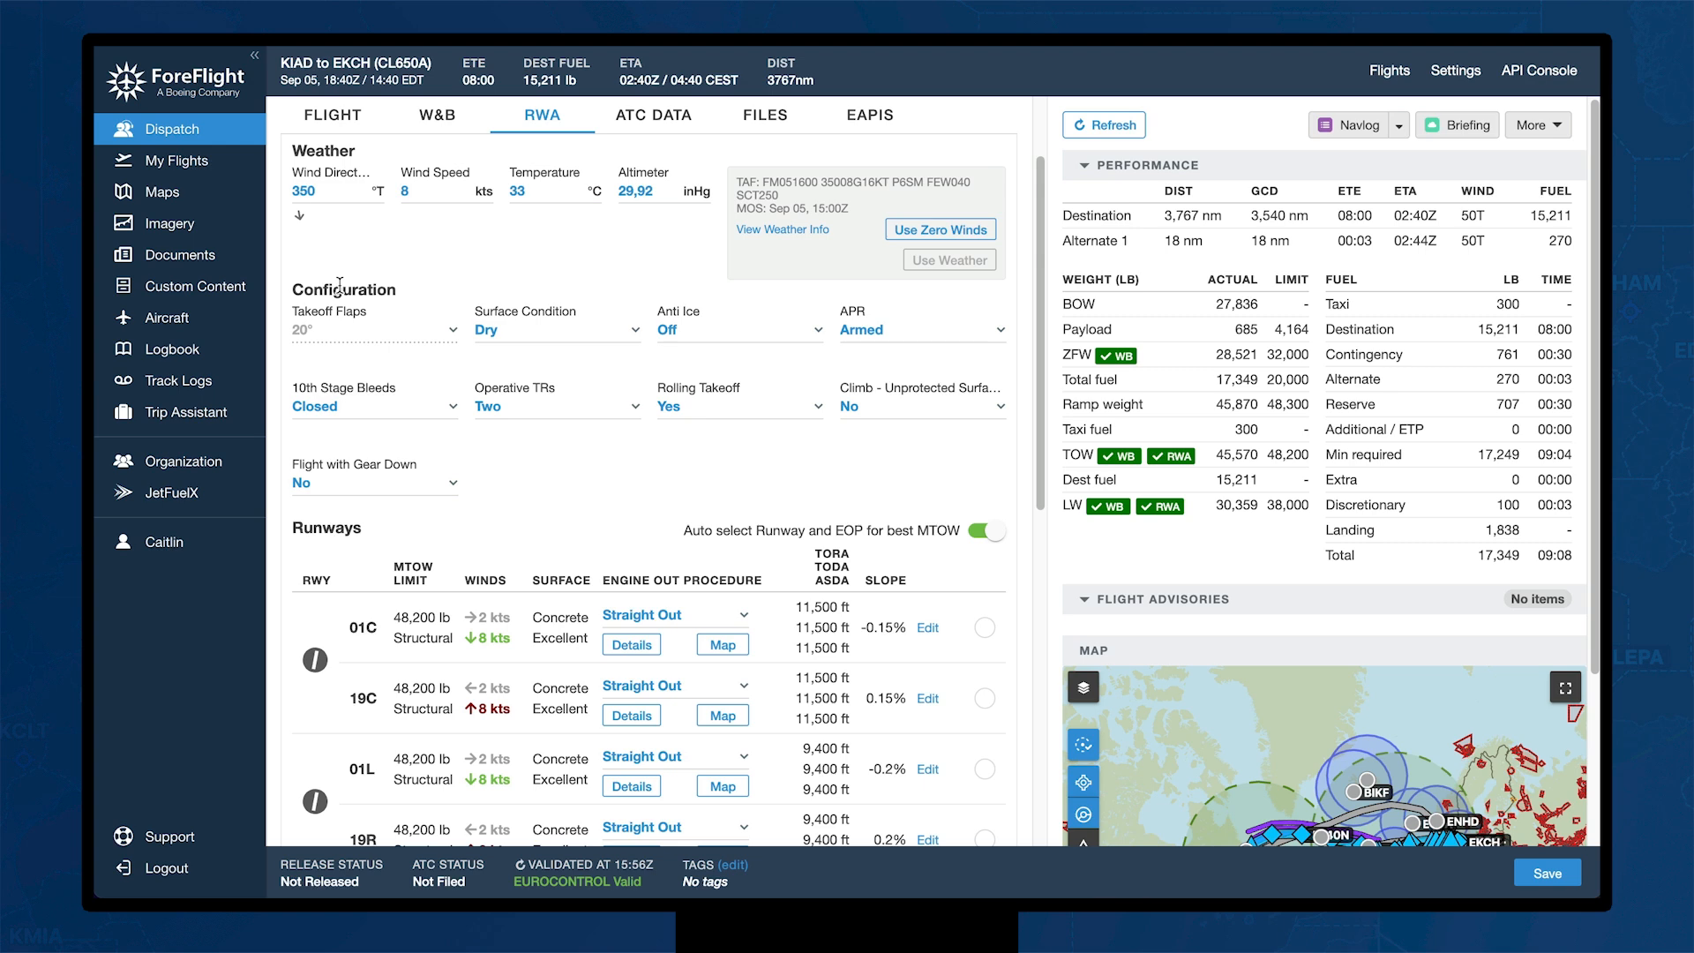
{"action": "scroll", "coordinate": [582, 507], "scroll_direction": "down", "scroll_amount": 3}
{"action": "scroll", "coordinate": [582, 507], "scroll_direction": "down", "scroll_amount": 2}
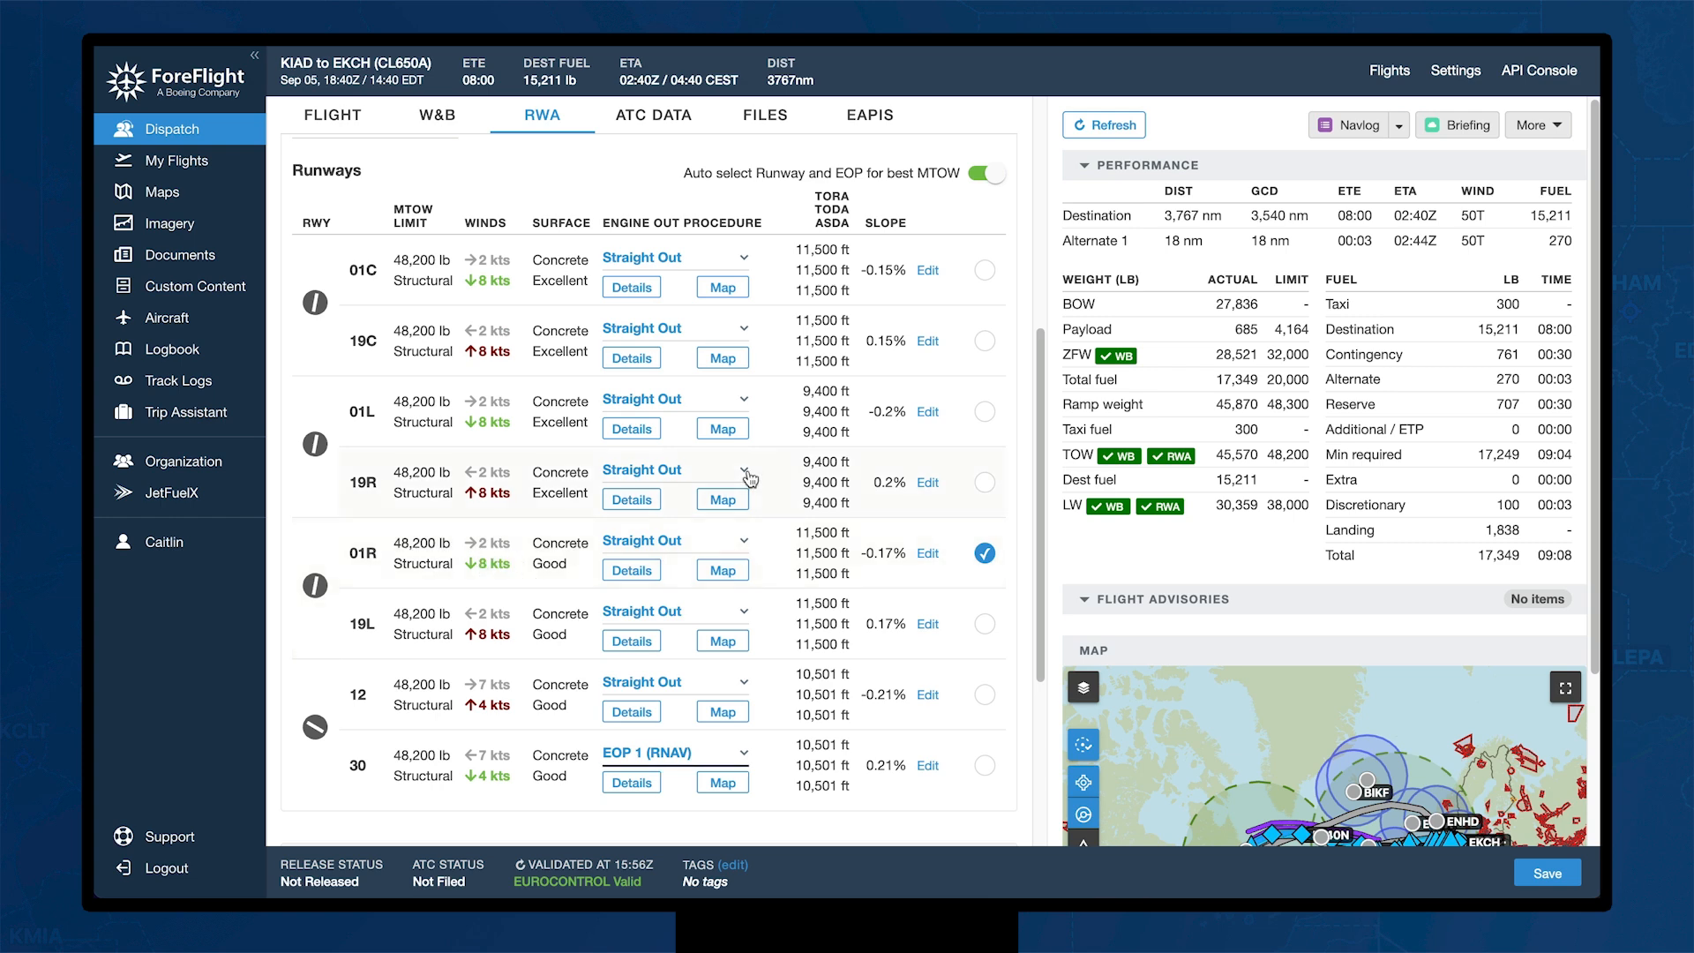
{"action": "left_click", "coordinate": [746, 757]}
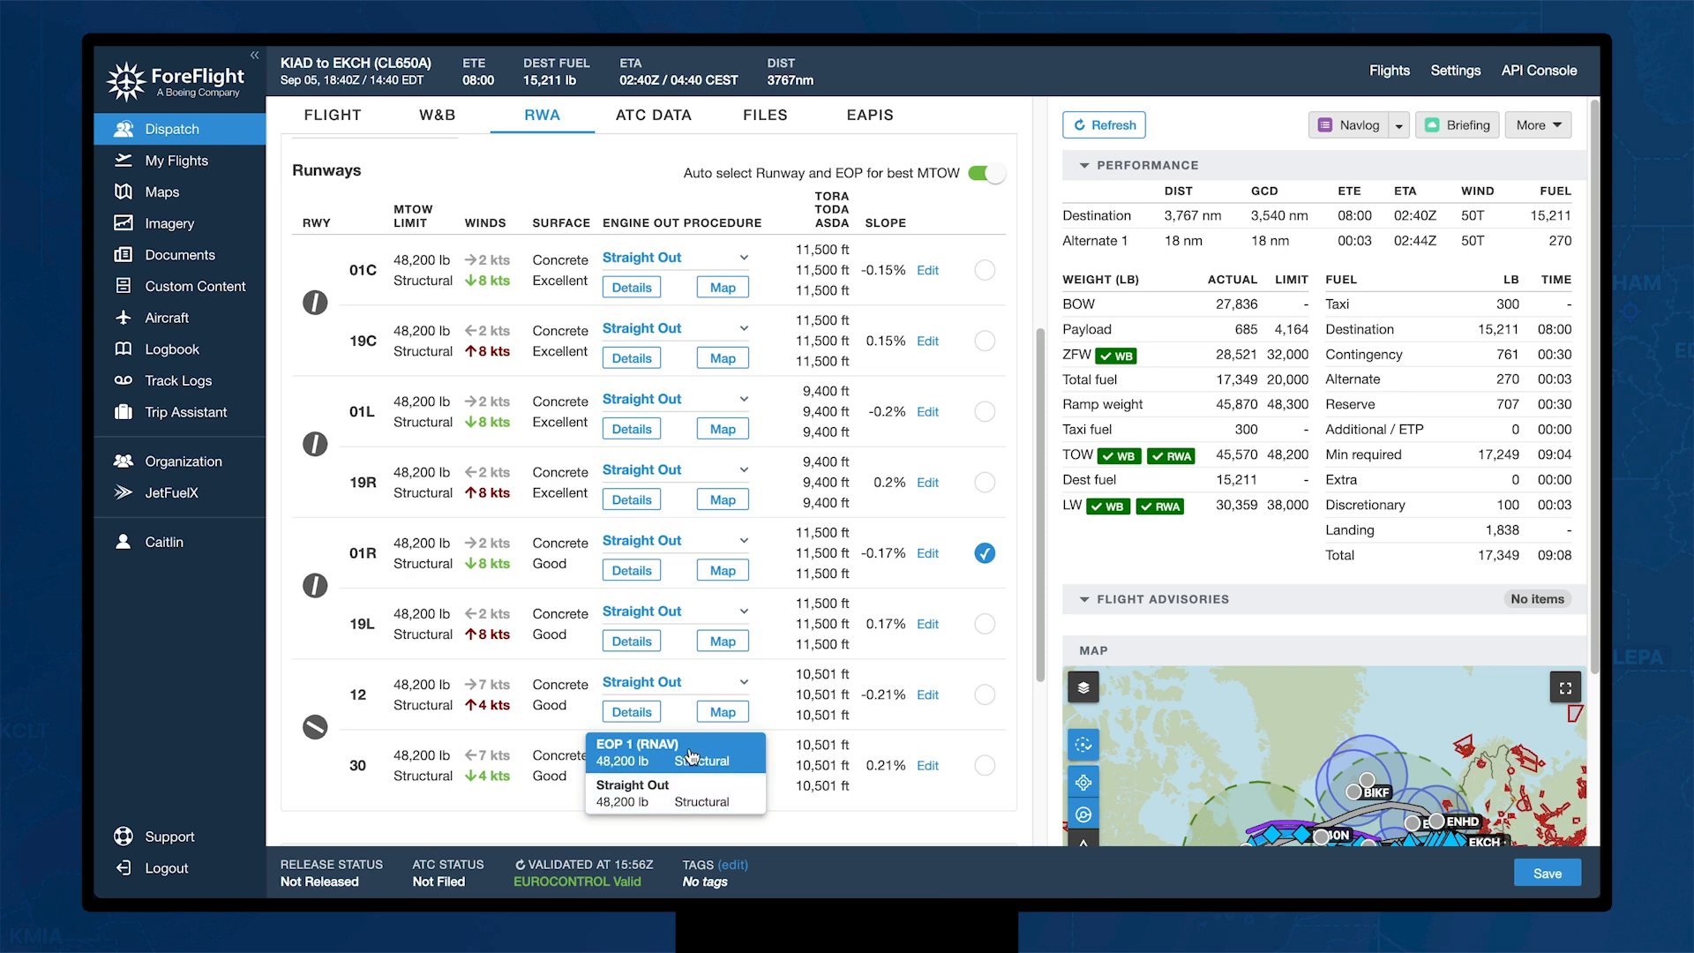
{"action": "left_click", "coordinate": [757, 752]}
{"action": "left_click", "coordinate": [640, 785]}
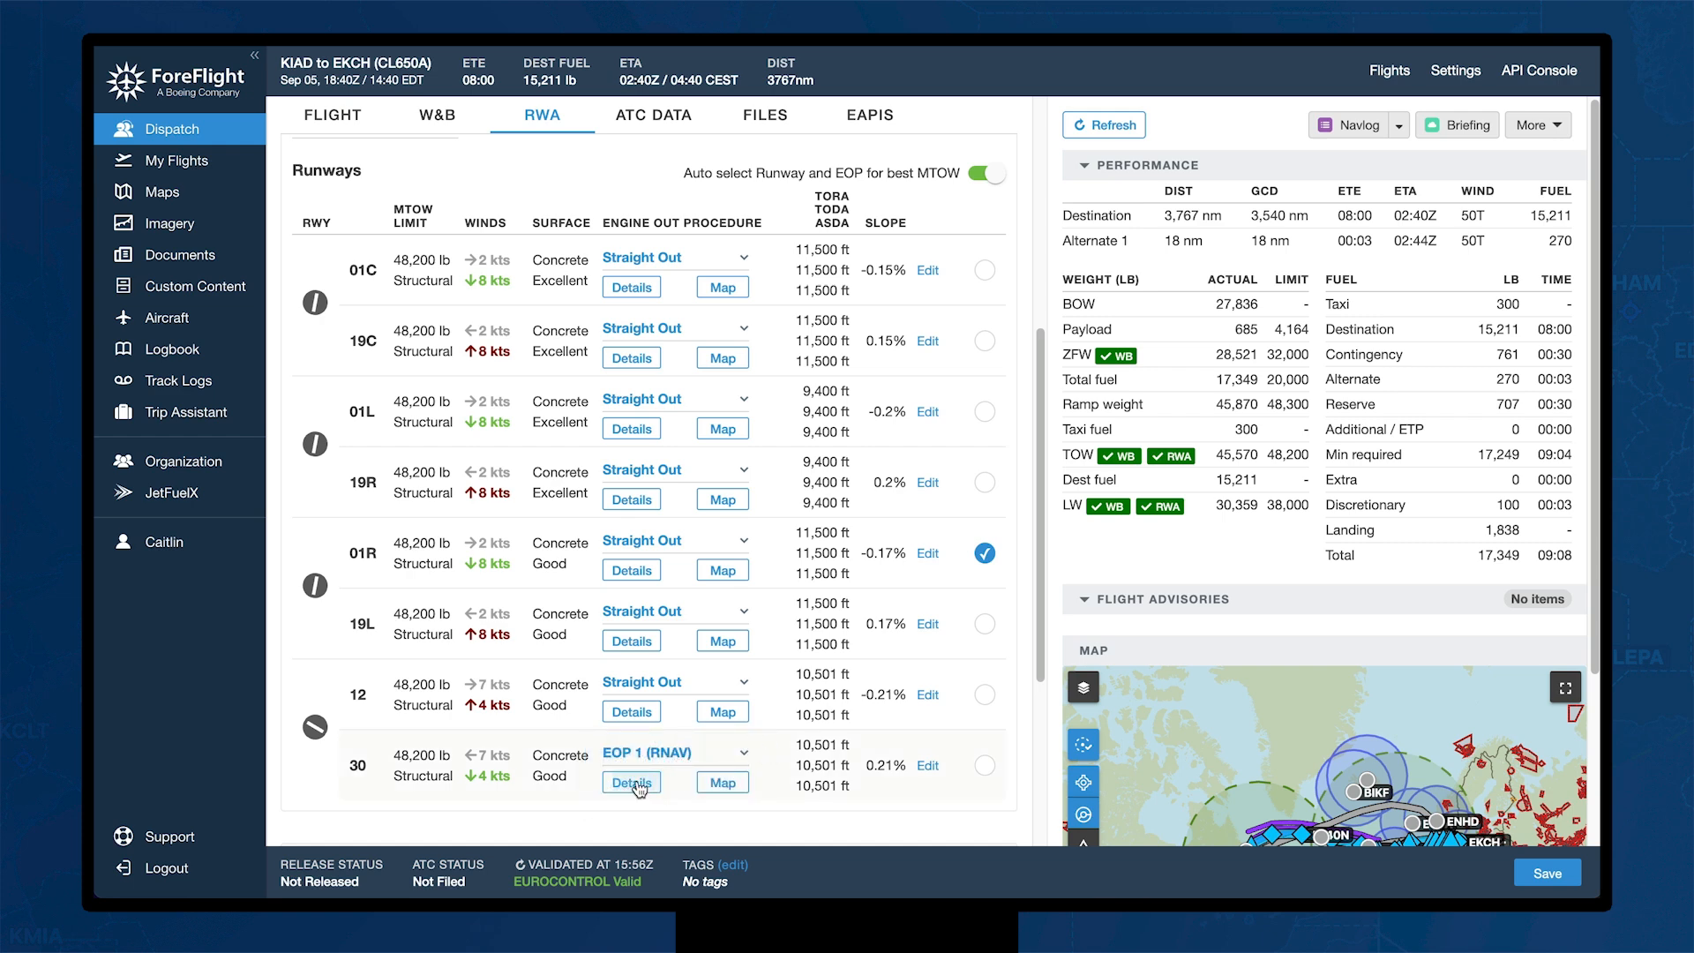
{"action": "left_click", "coordinate": [723, 782]}
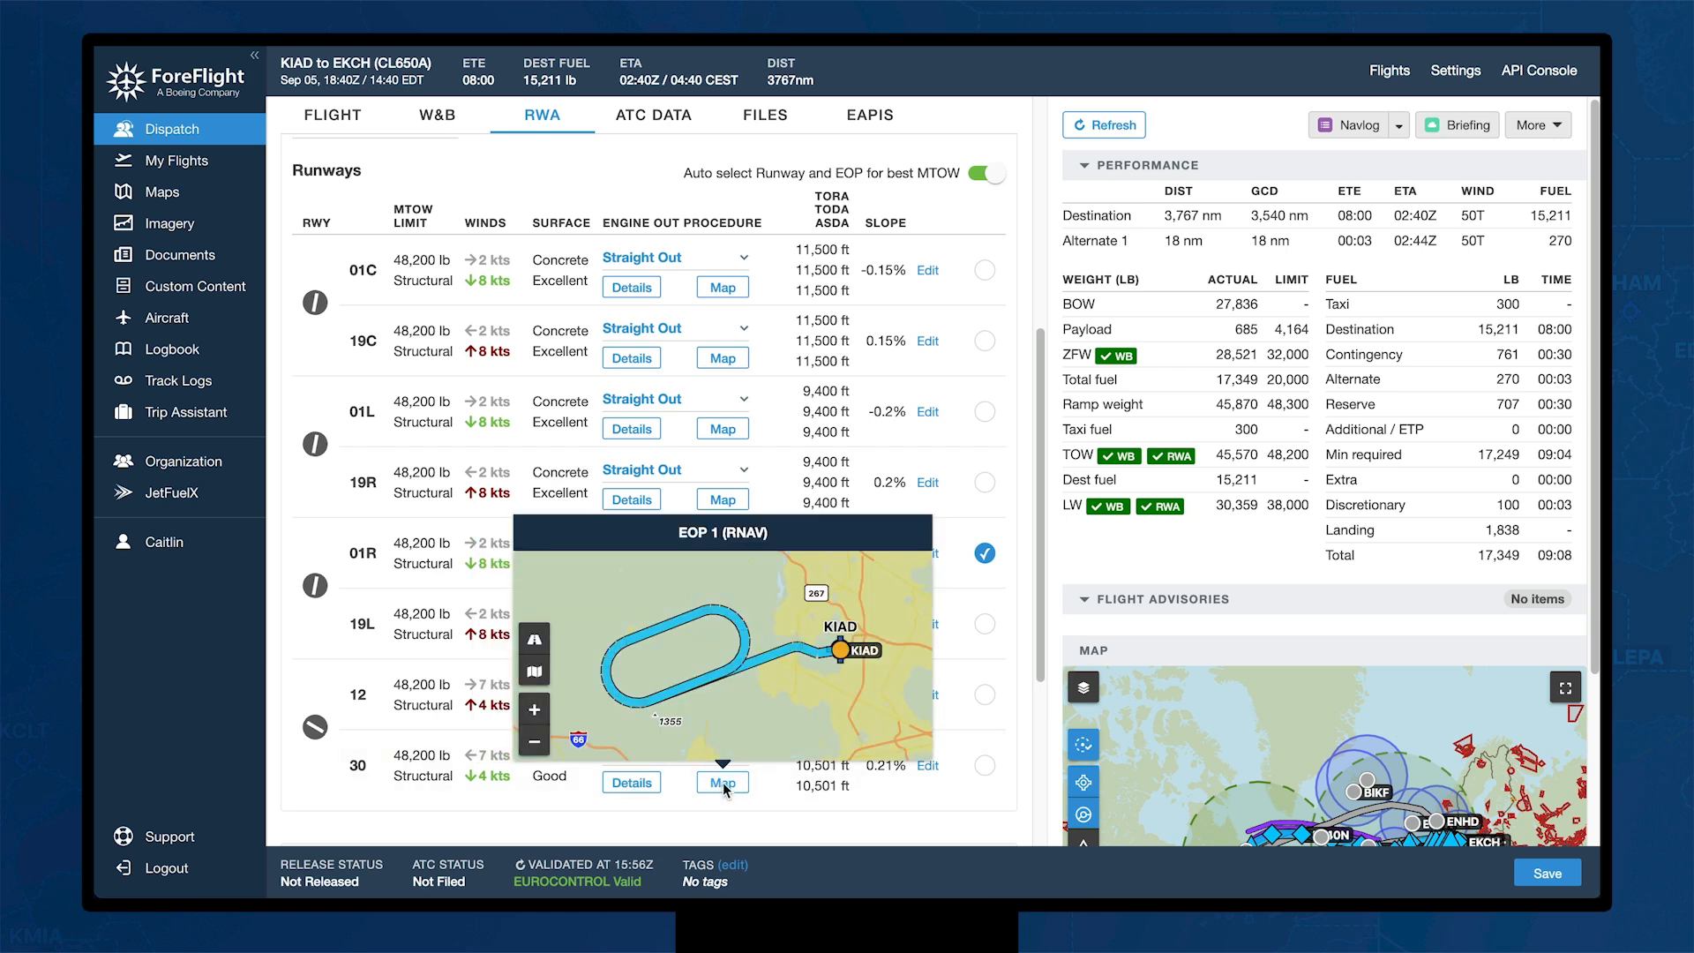
{"action": "left_click", "coordinate": [722, 782]}
{"action": "scroll", "coordinate": [723, 786], "scroll_direction": "up", "scroll_amount": 5}
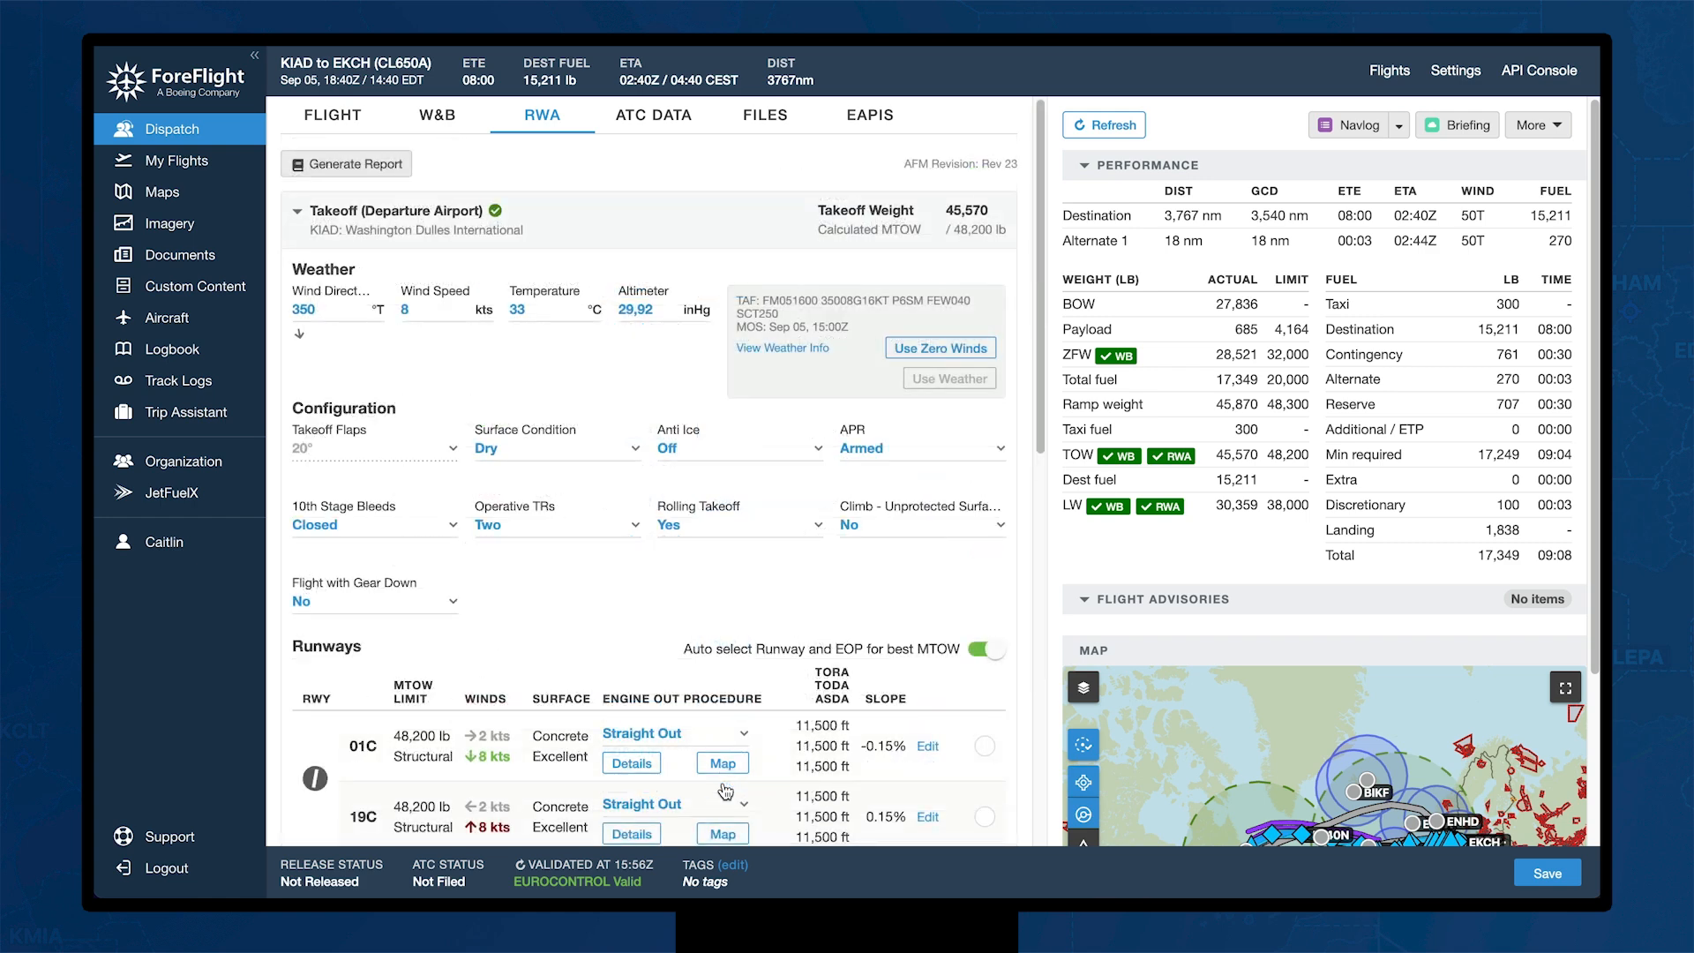
Step: Generate the KIAD to EKCH runway analysis report
{"action": "left_click", "coordinate": [375, 168]}
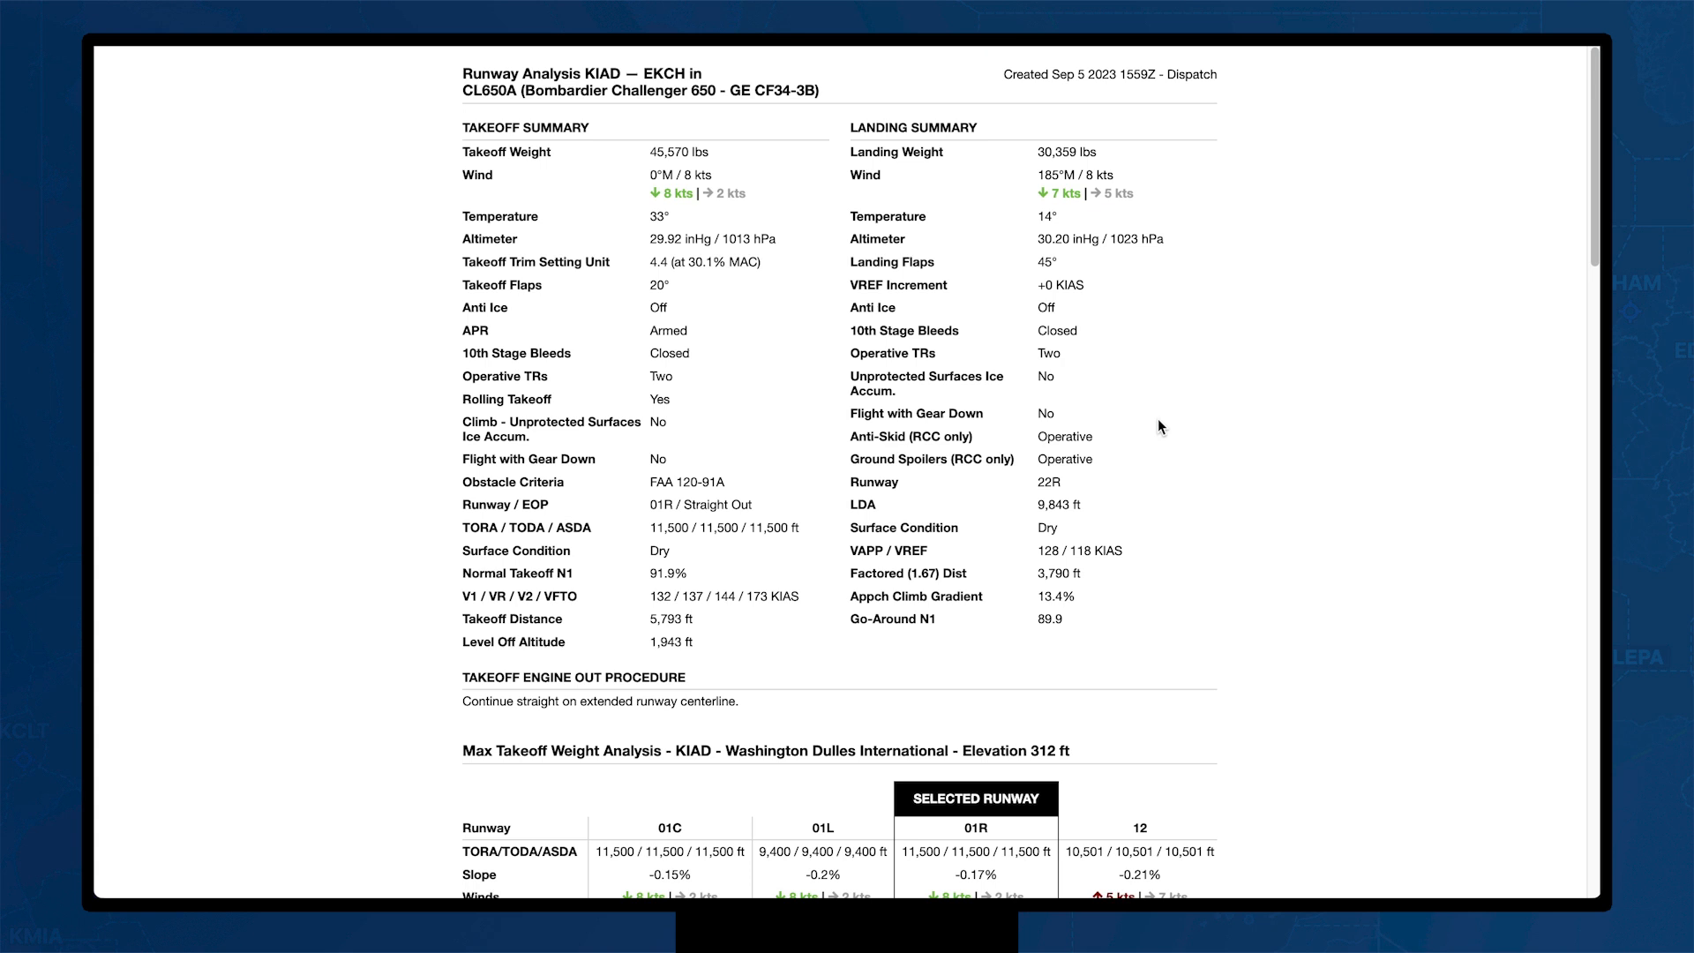
Step: Scroll through the report's MTOW and landing weight tables
{"action": "scroll", "coordinate": [1158, 425], "scroll_direction": "down", "scroll_amount": 4}
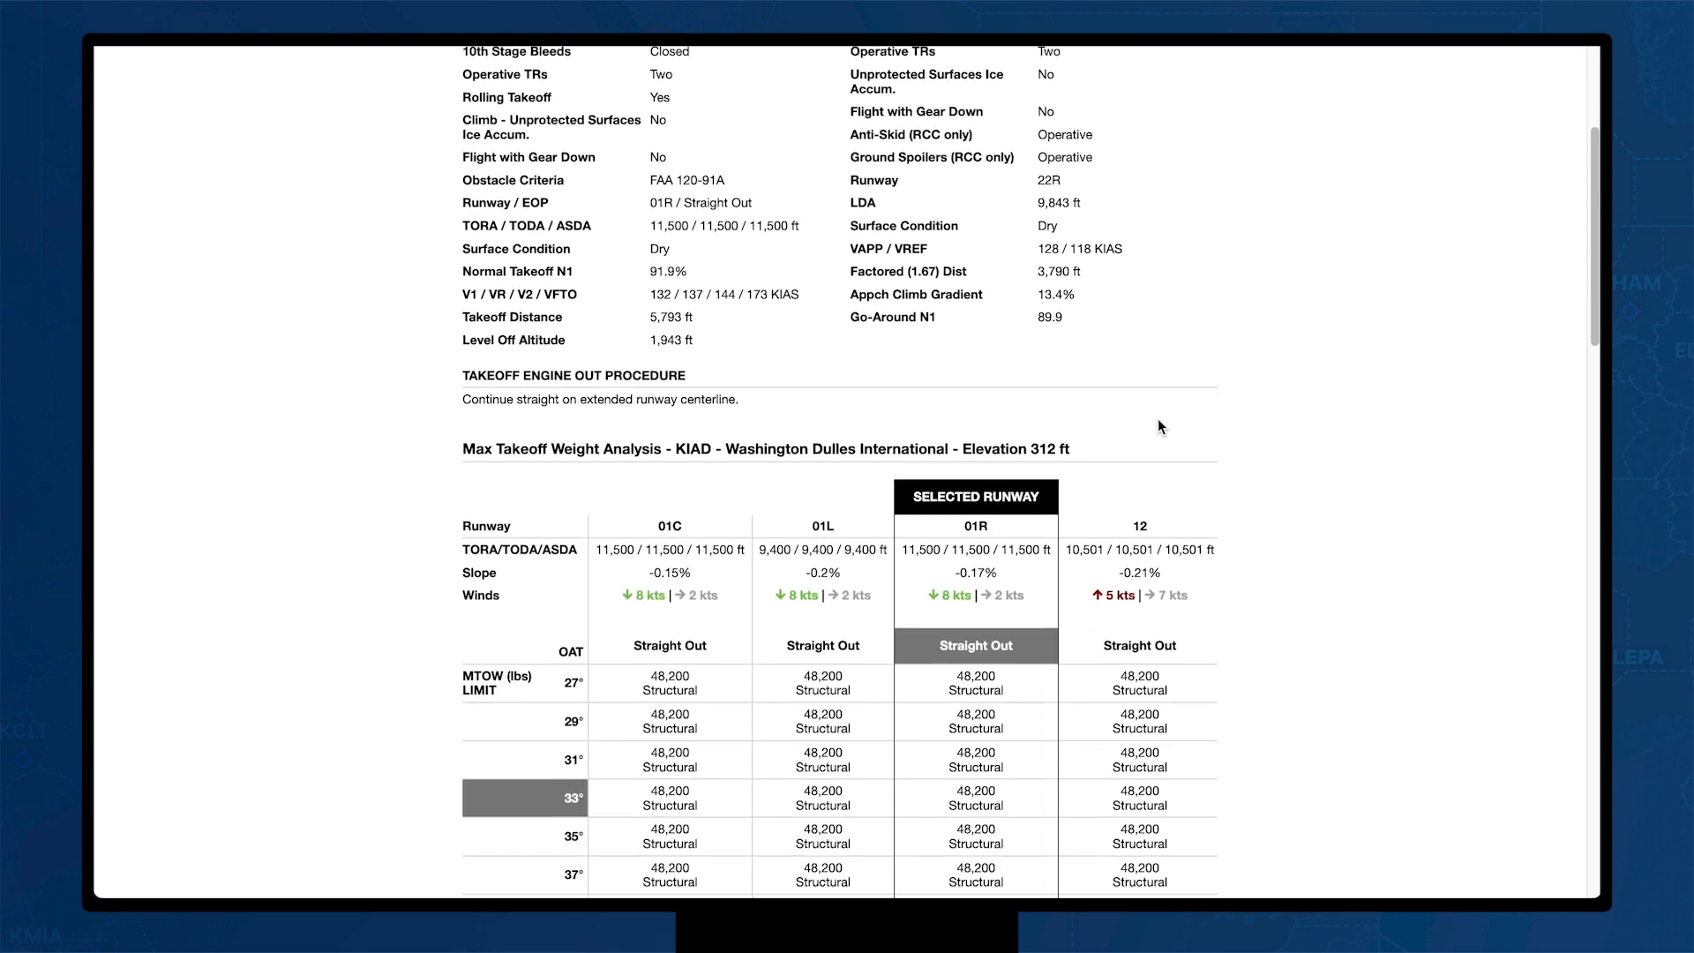
{"action": "scroll", "coordinate": [1158, 418], "scroll_direction": "down", "scroll_amount": 3}
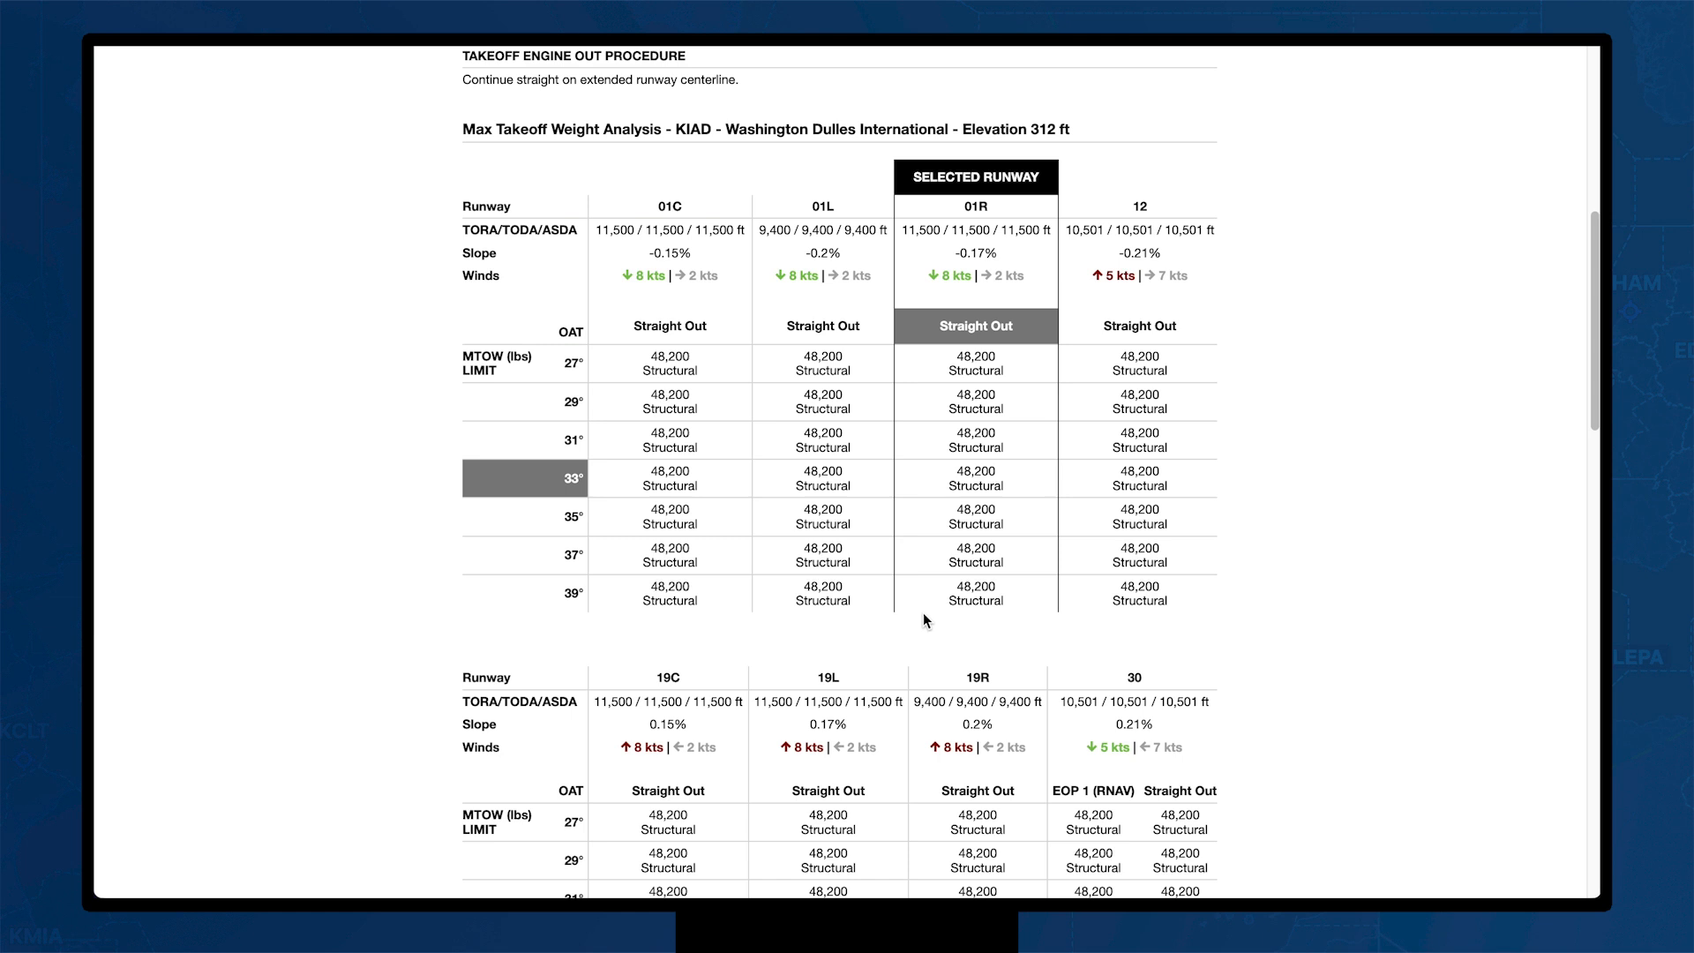
{"action": "scroll", "coordinate": [924, 618], "scroll_direction": "down", "scroll_amount": 5}
{"action": "scroll", "coordinate": [923, 619], "scroll_direction": "down", "scroll_amount": 3}
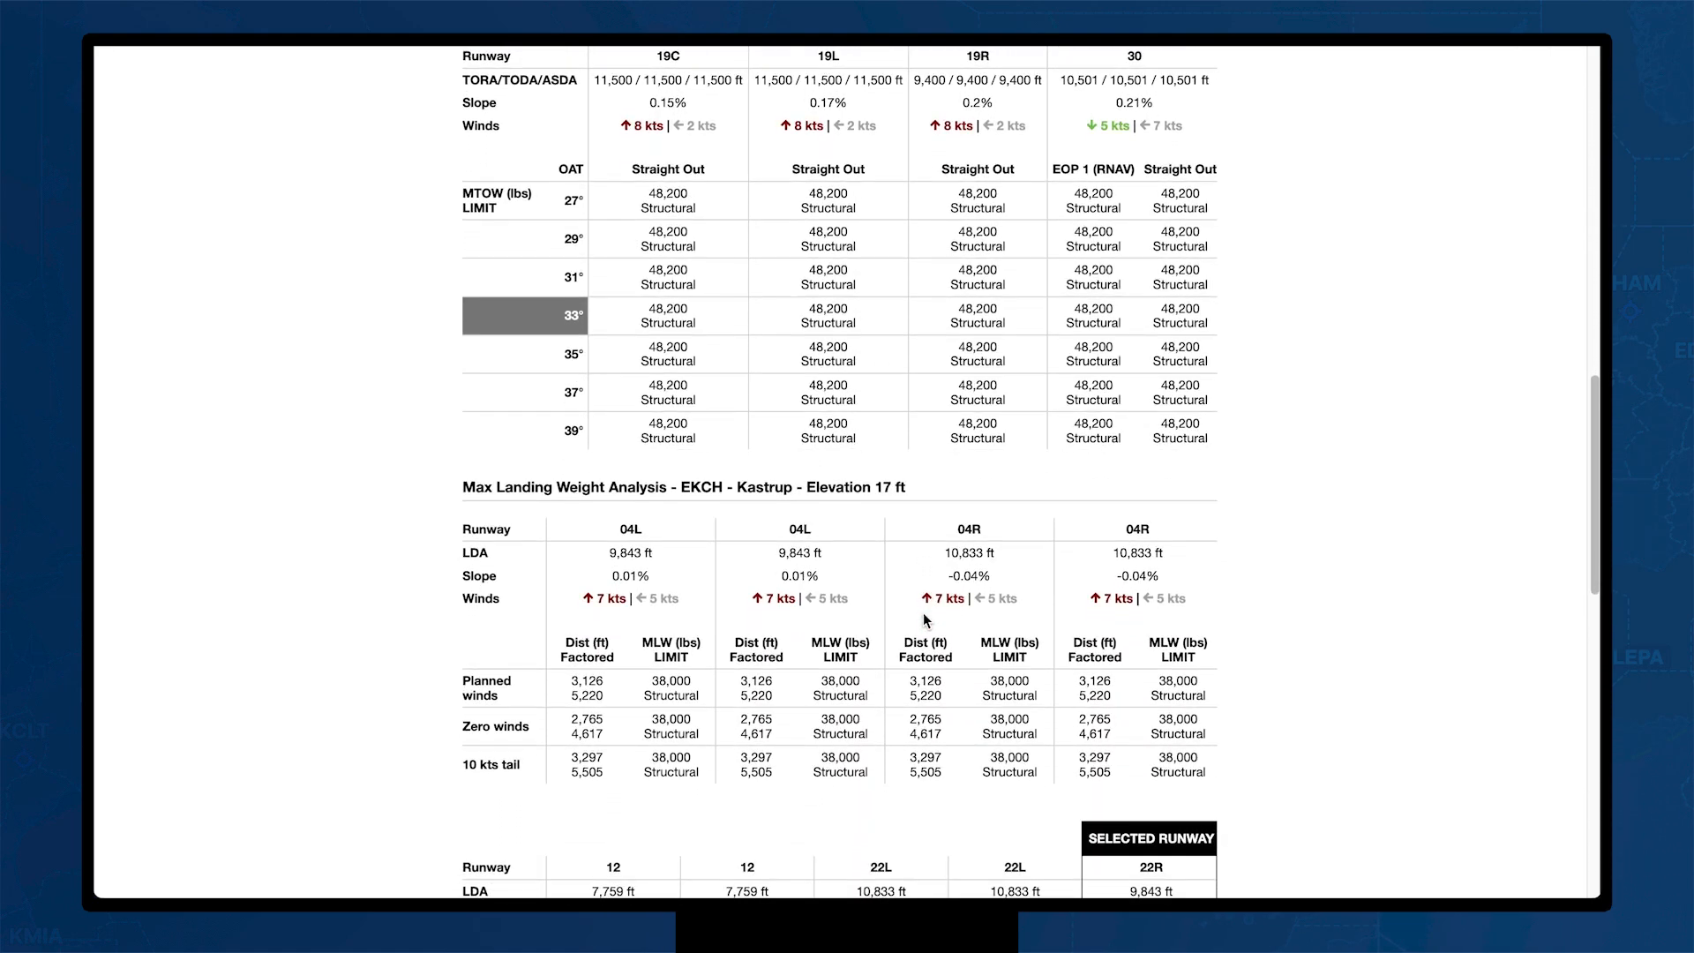
{"action": "scroll", "coordinate": [923, 617], "scroll_direction": "down", "scroll_amount": 4}
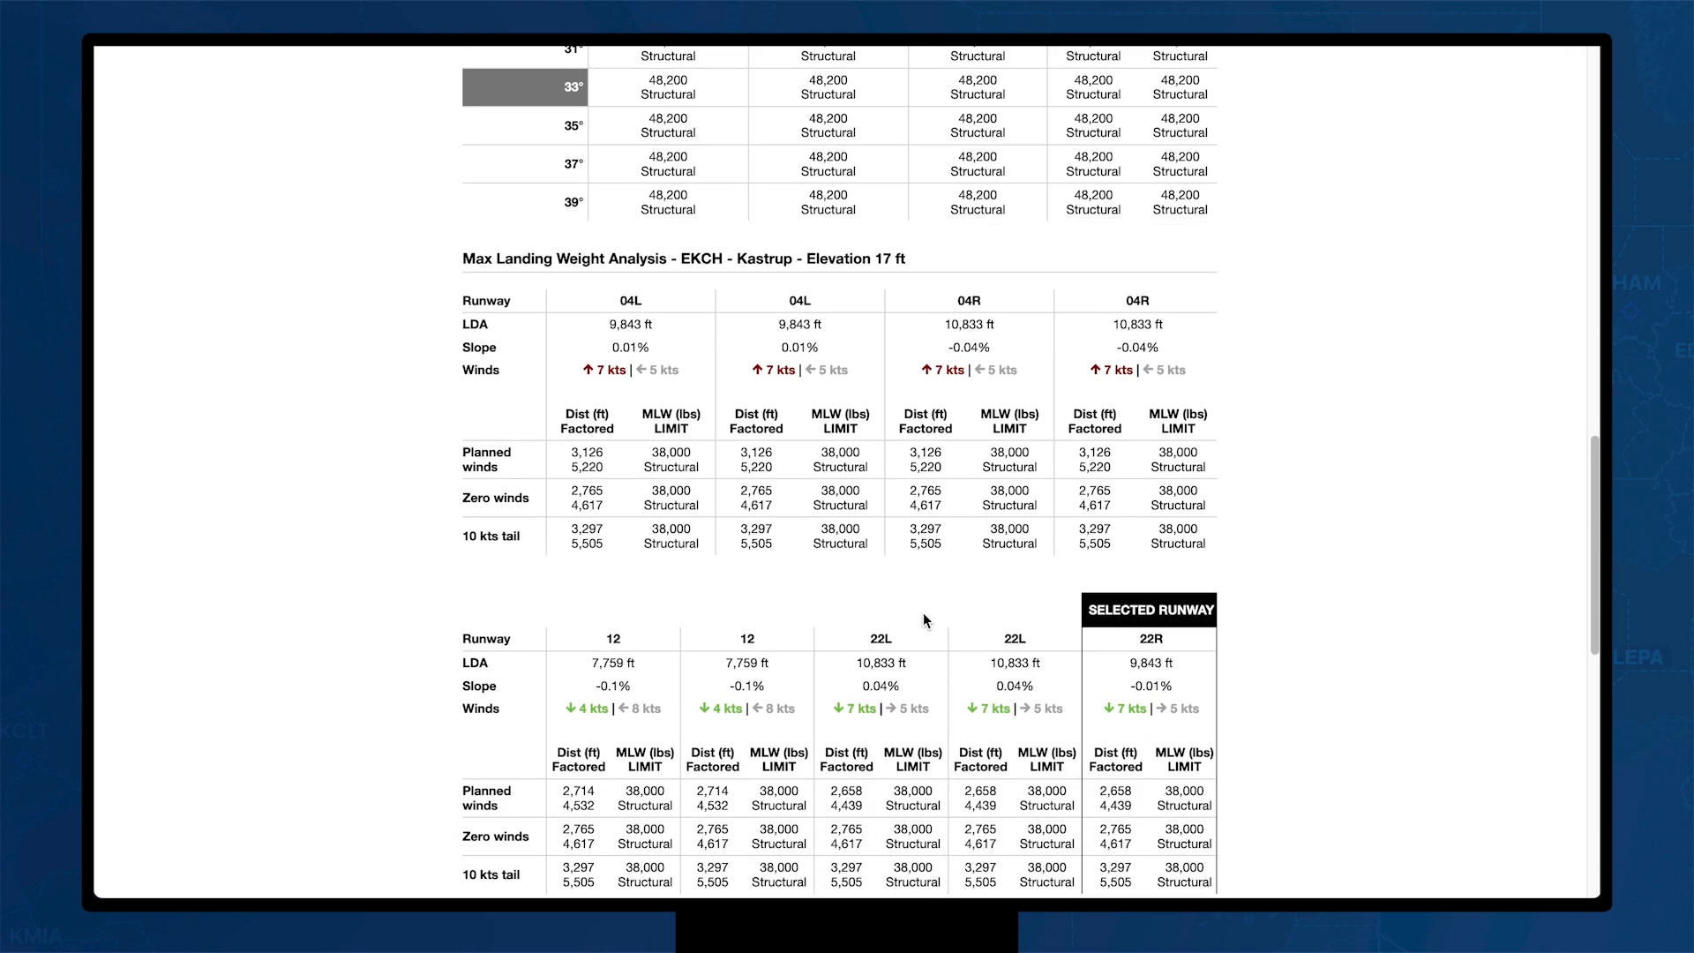
{"action": "scroll", "coordinate": [924, 618], "scroll_direction": "down", "scroll_amount": 2}
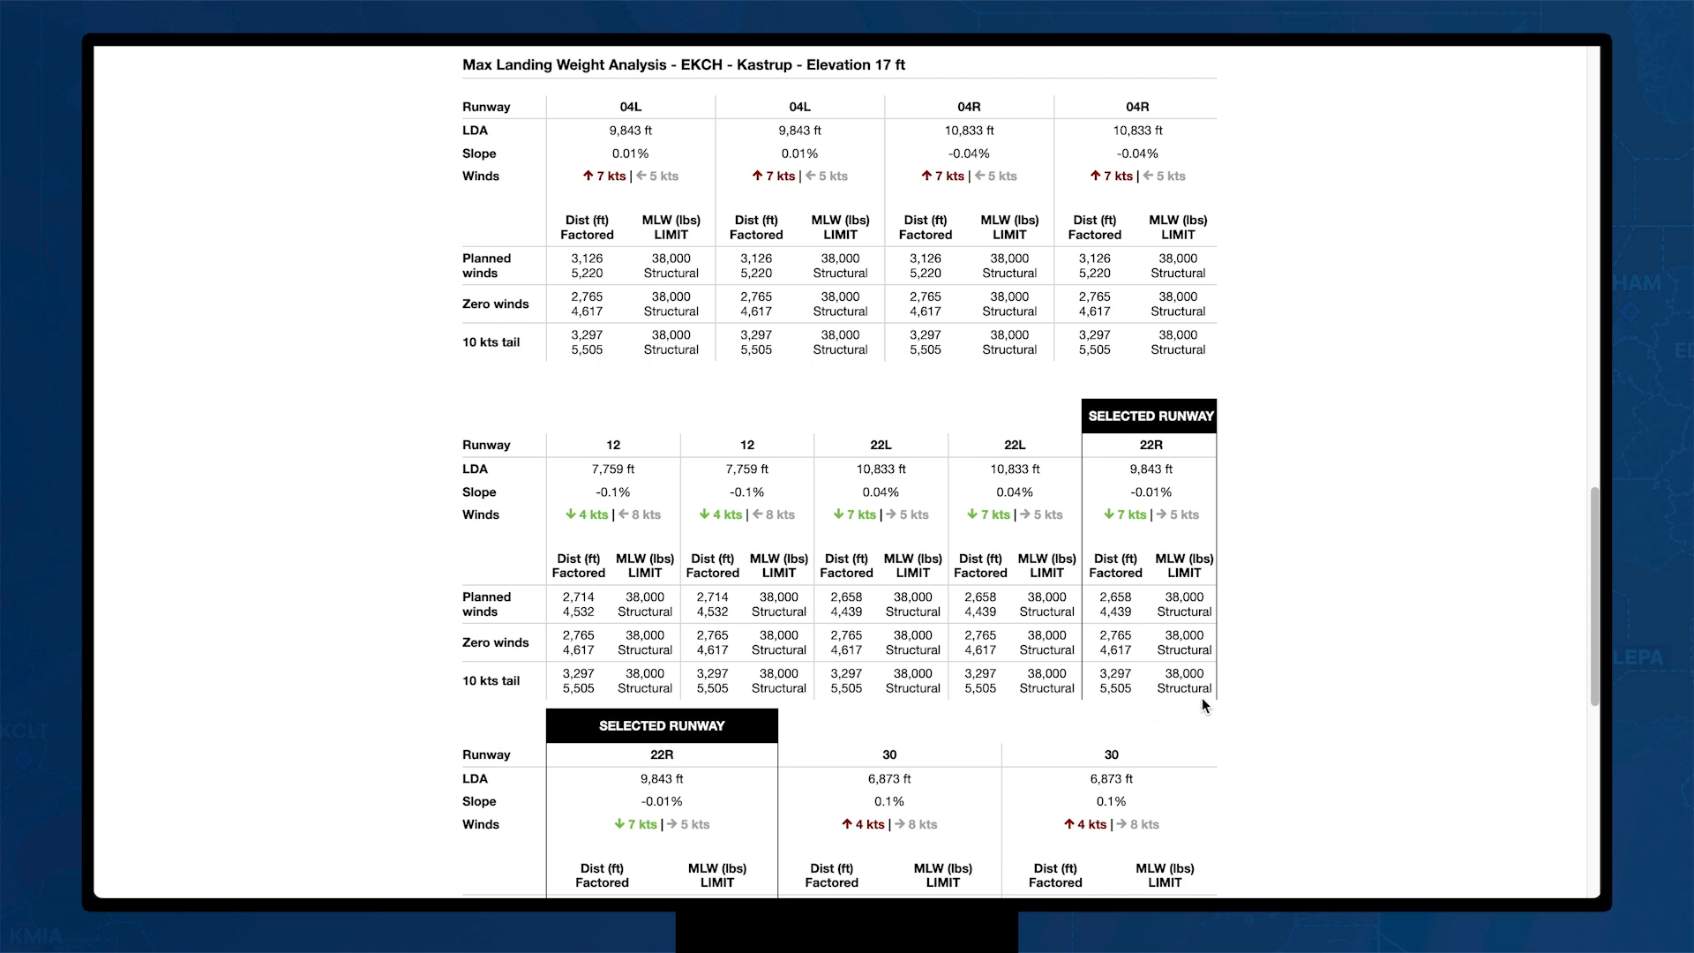
{"action": "scroll", "coordinate": [1204, 699], "scroll_direction": "down", "scroll_amount": 5}
{"action": "scroll", "coordinate": [1202, 699], "scroll_direction": "down", "scroll_amount": 4}
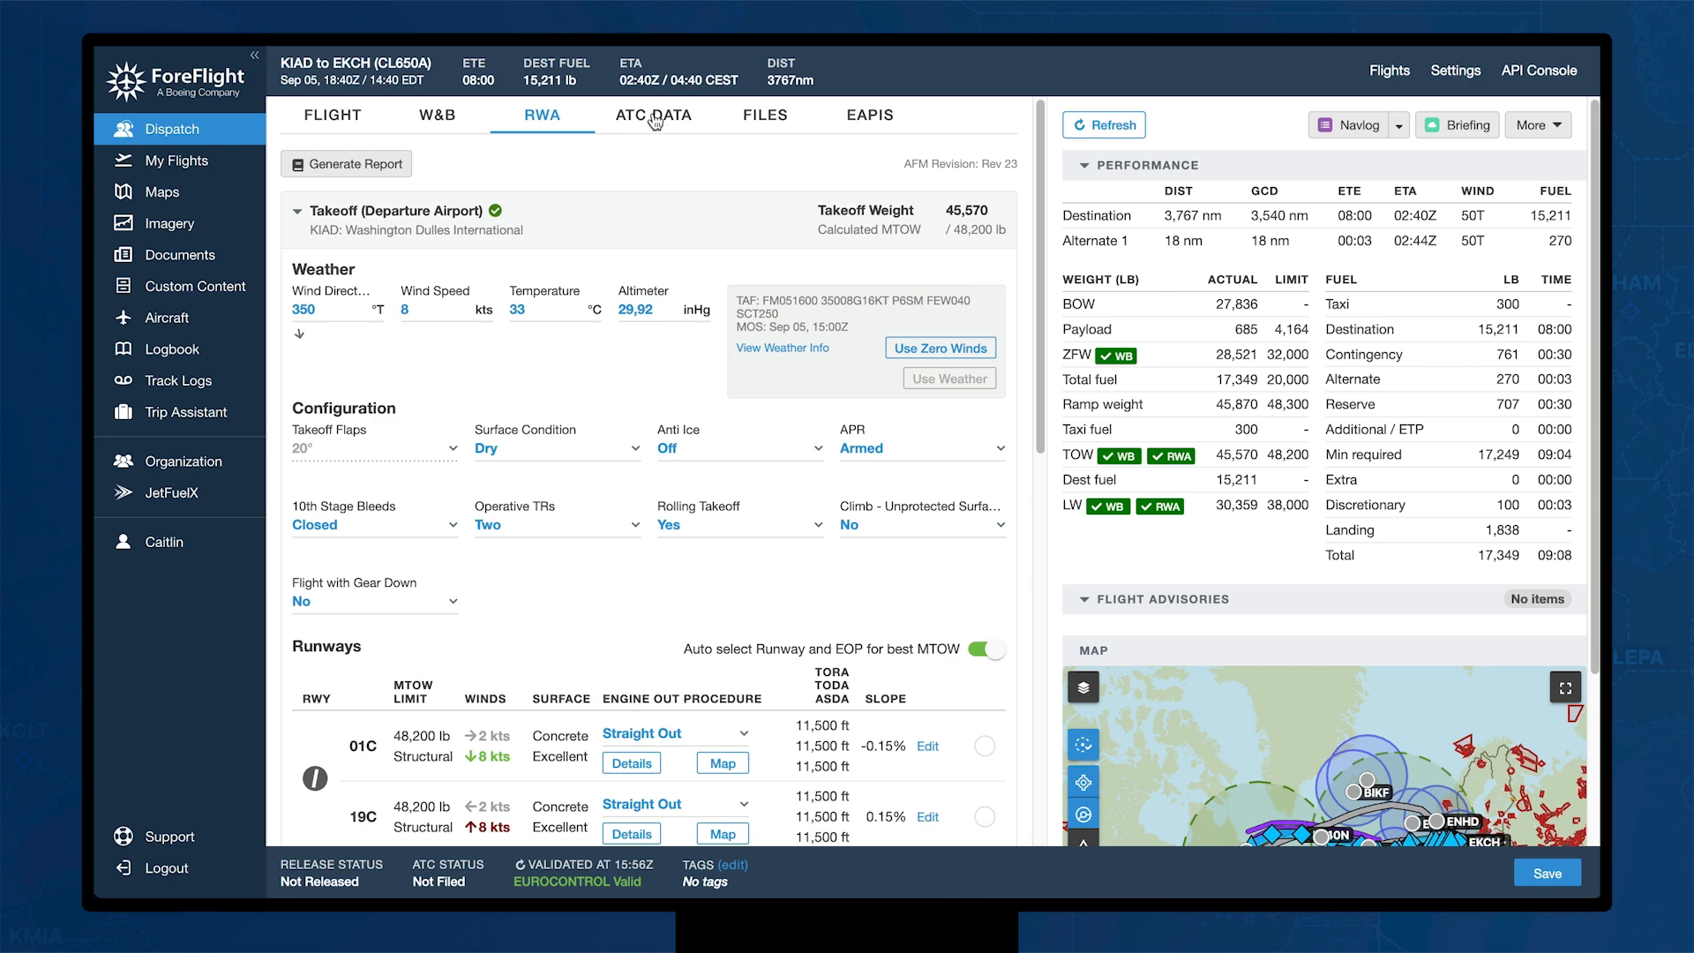
{"action": "left_click", "coordinate": [655, 121]}
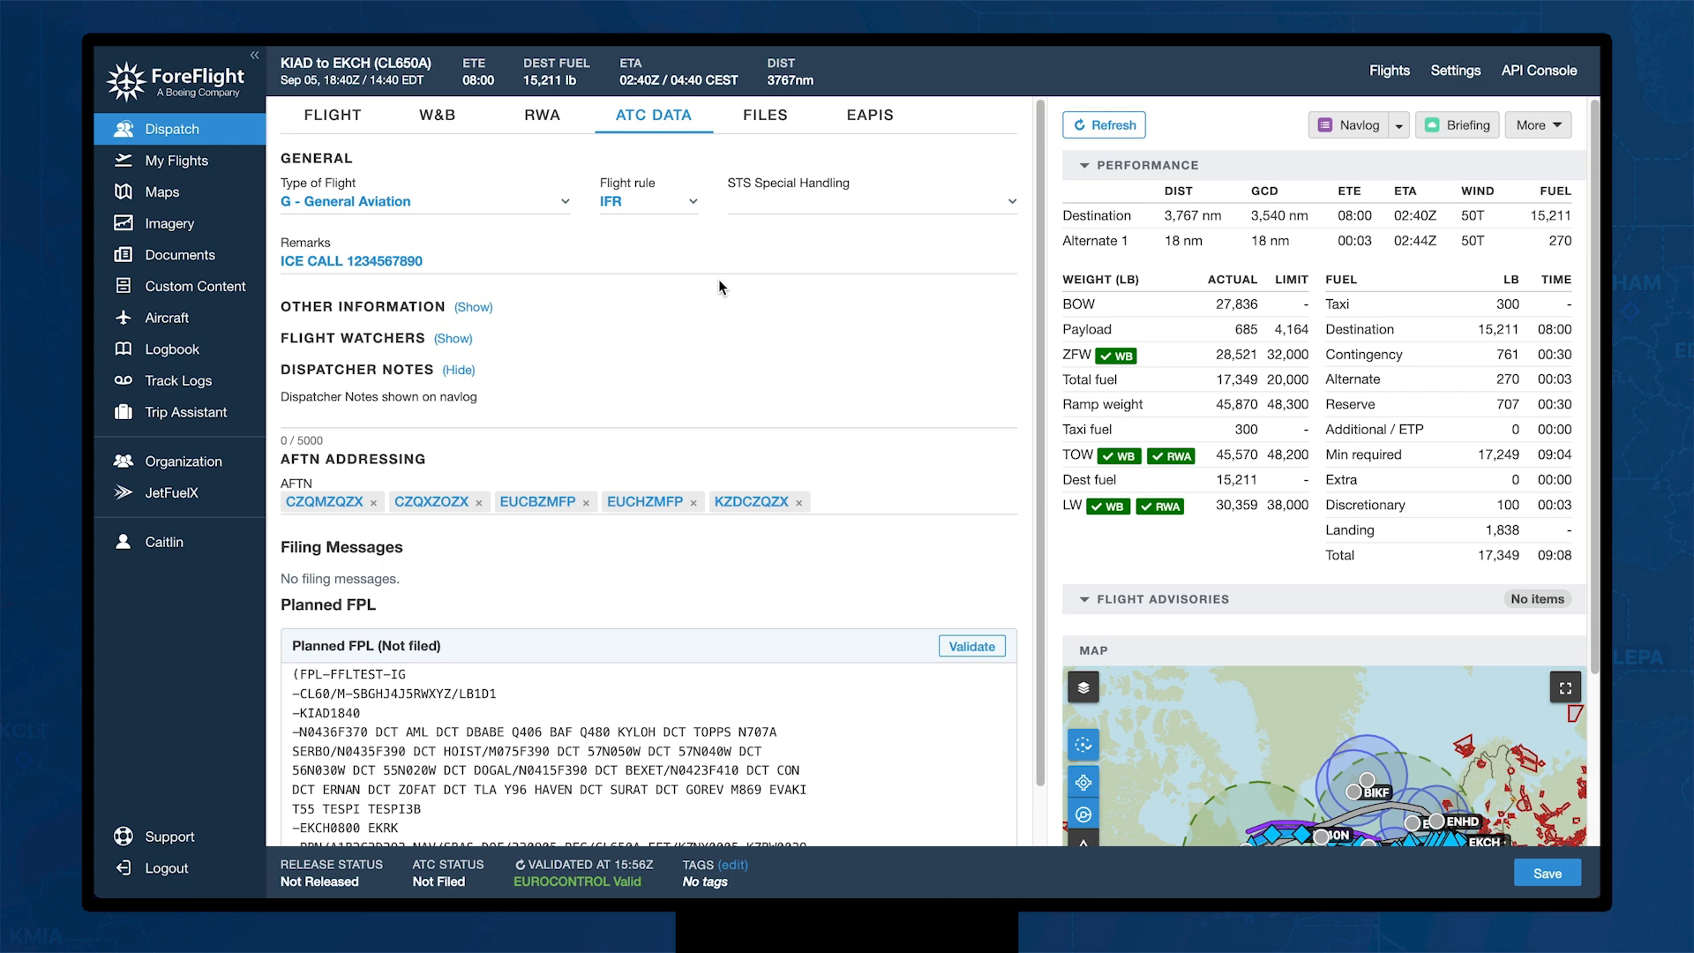
{"action": "left_click", "coordinate": [435, 258]}
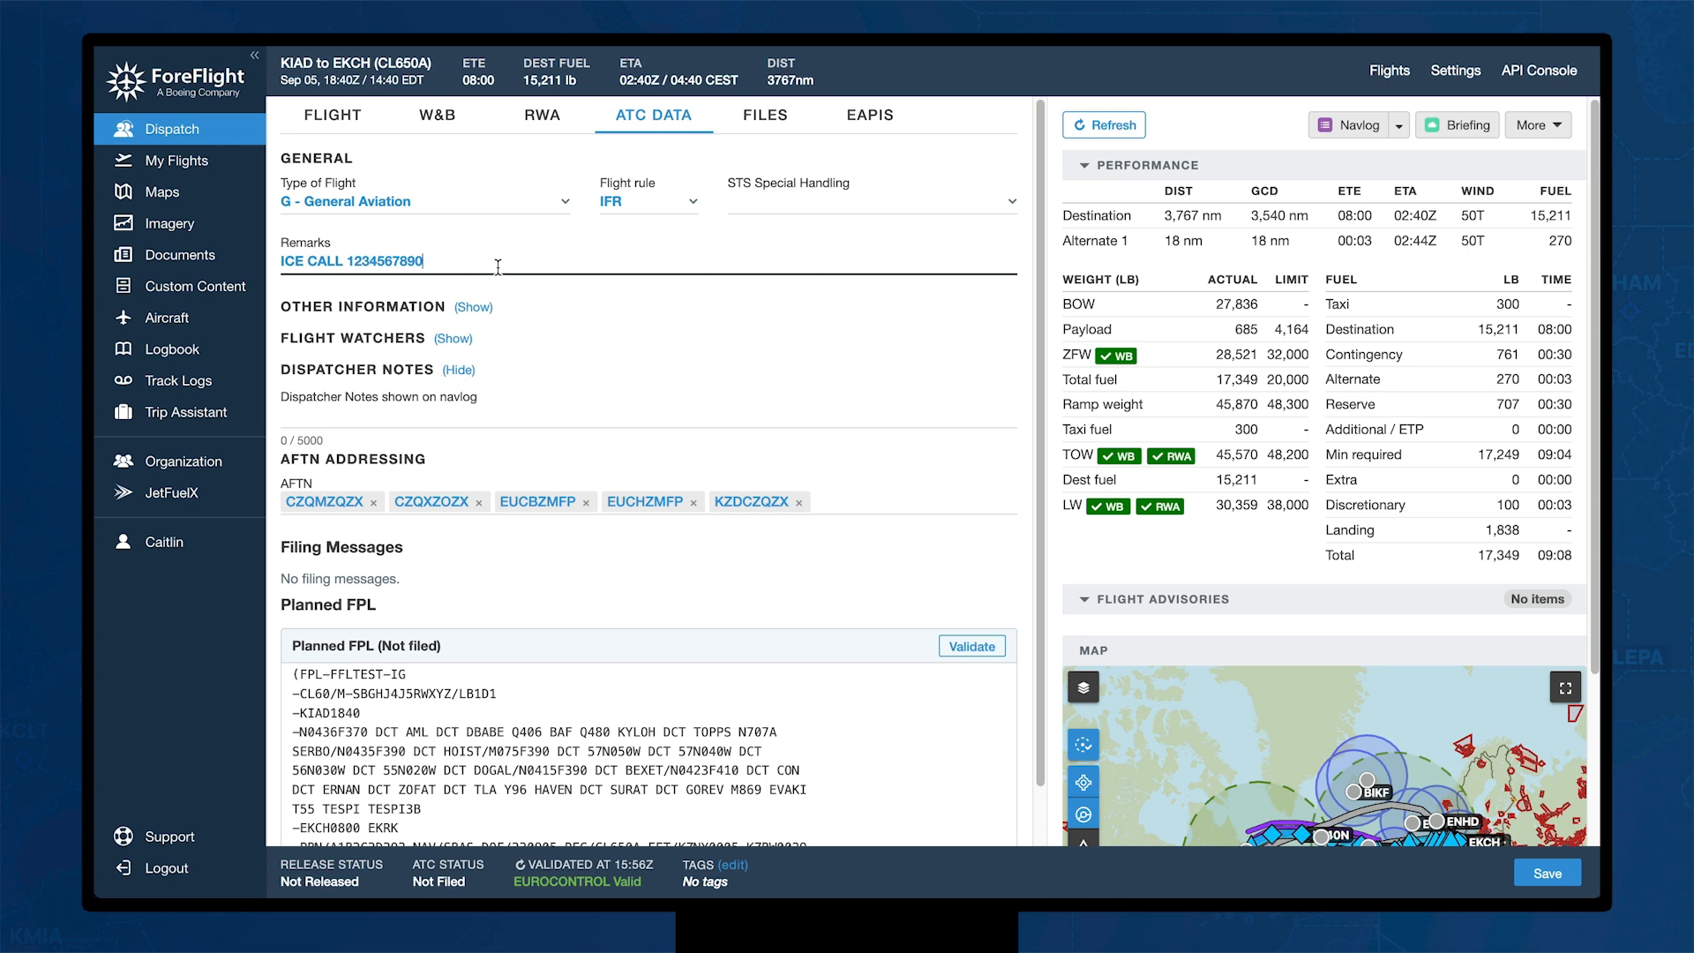
{"action": "left_click", "coordinate": [456, 341]}
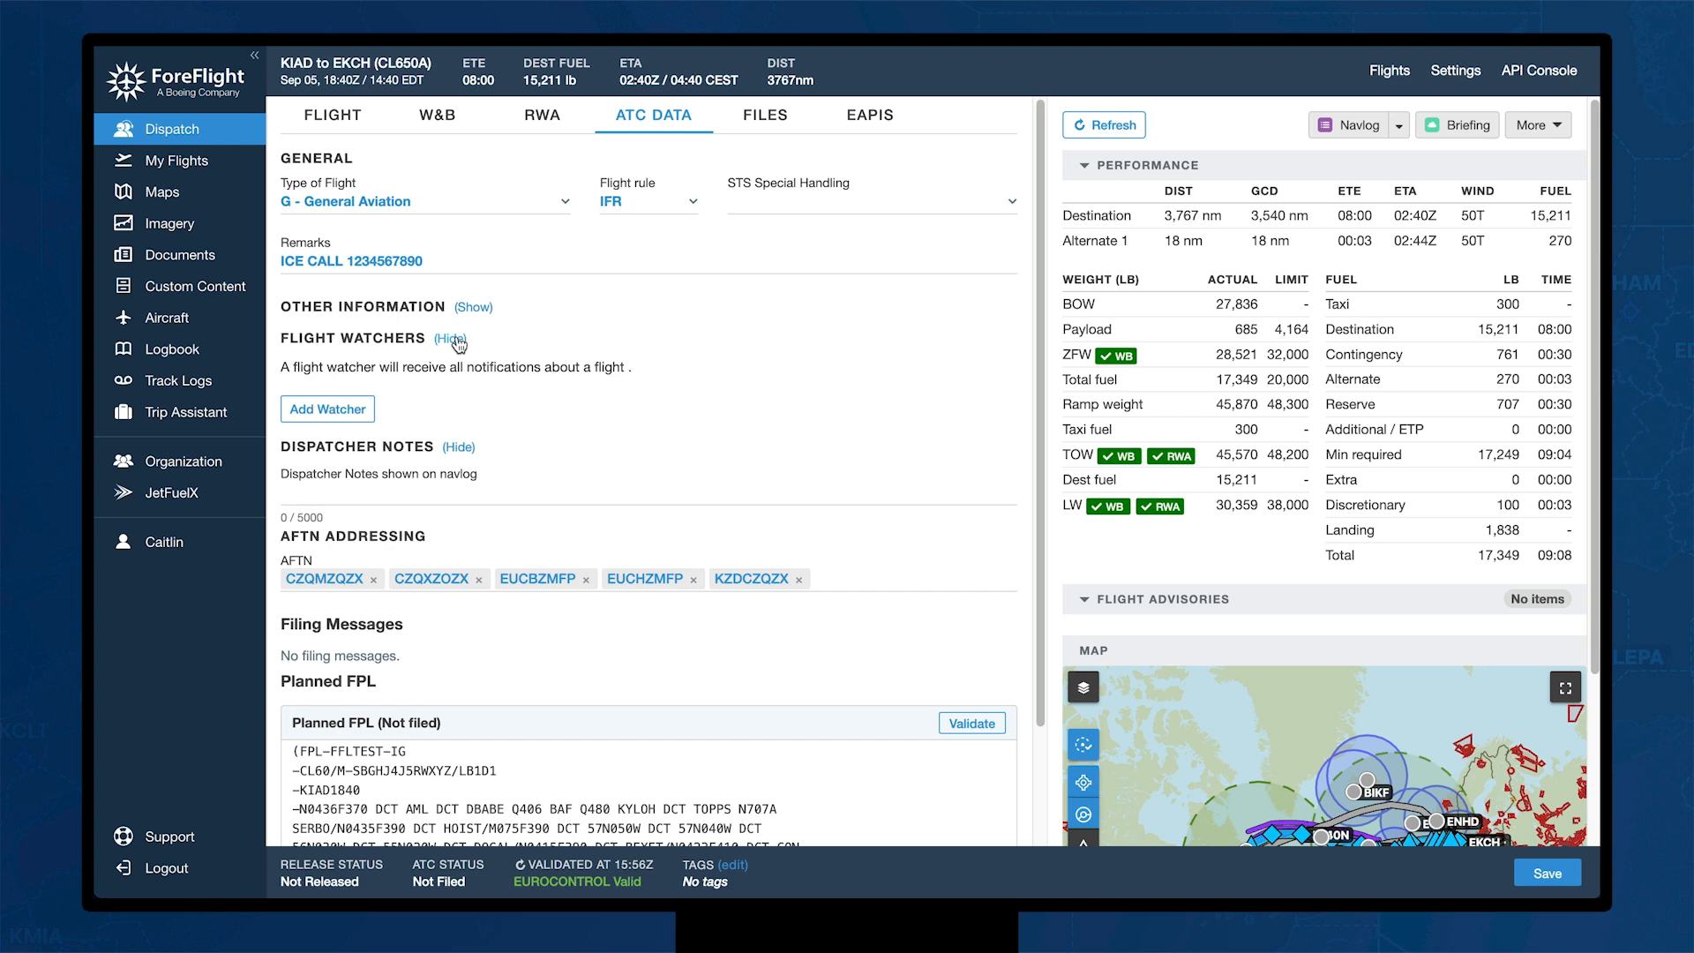
{"action": "left_click", "coordinate": [457, 340]}
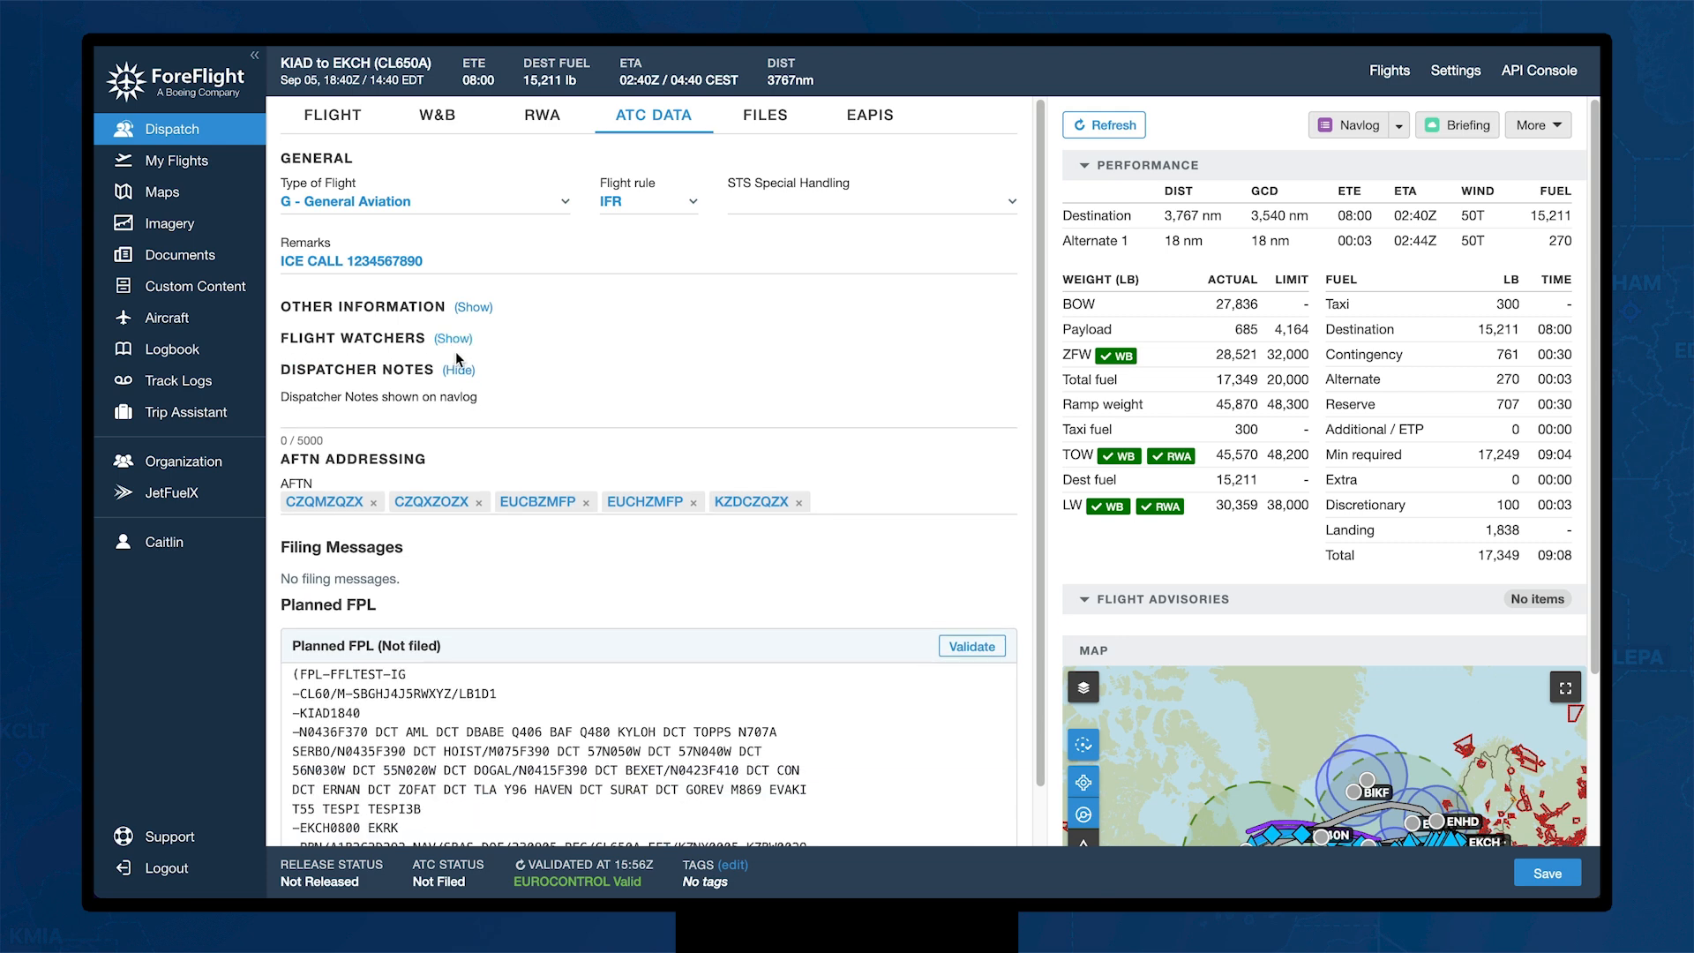
{"action": "left_click", "coordinate": [302, 412]}
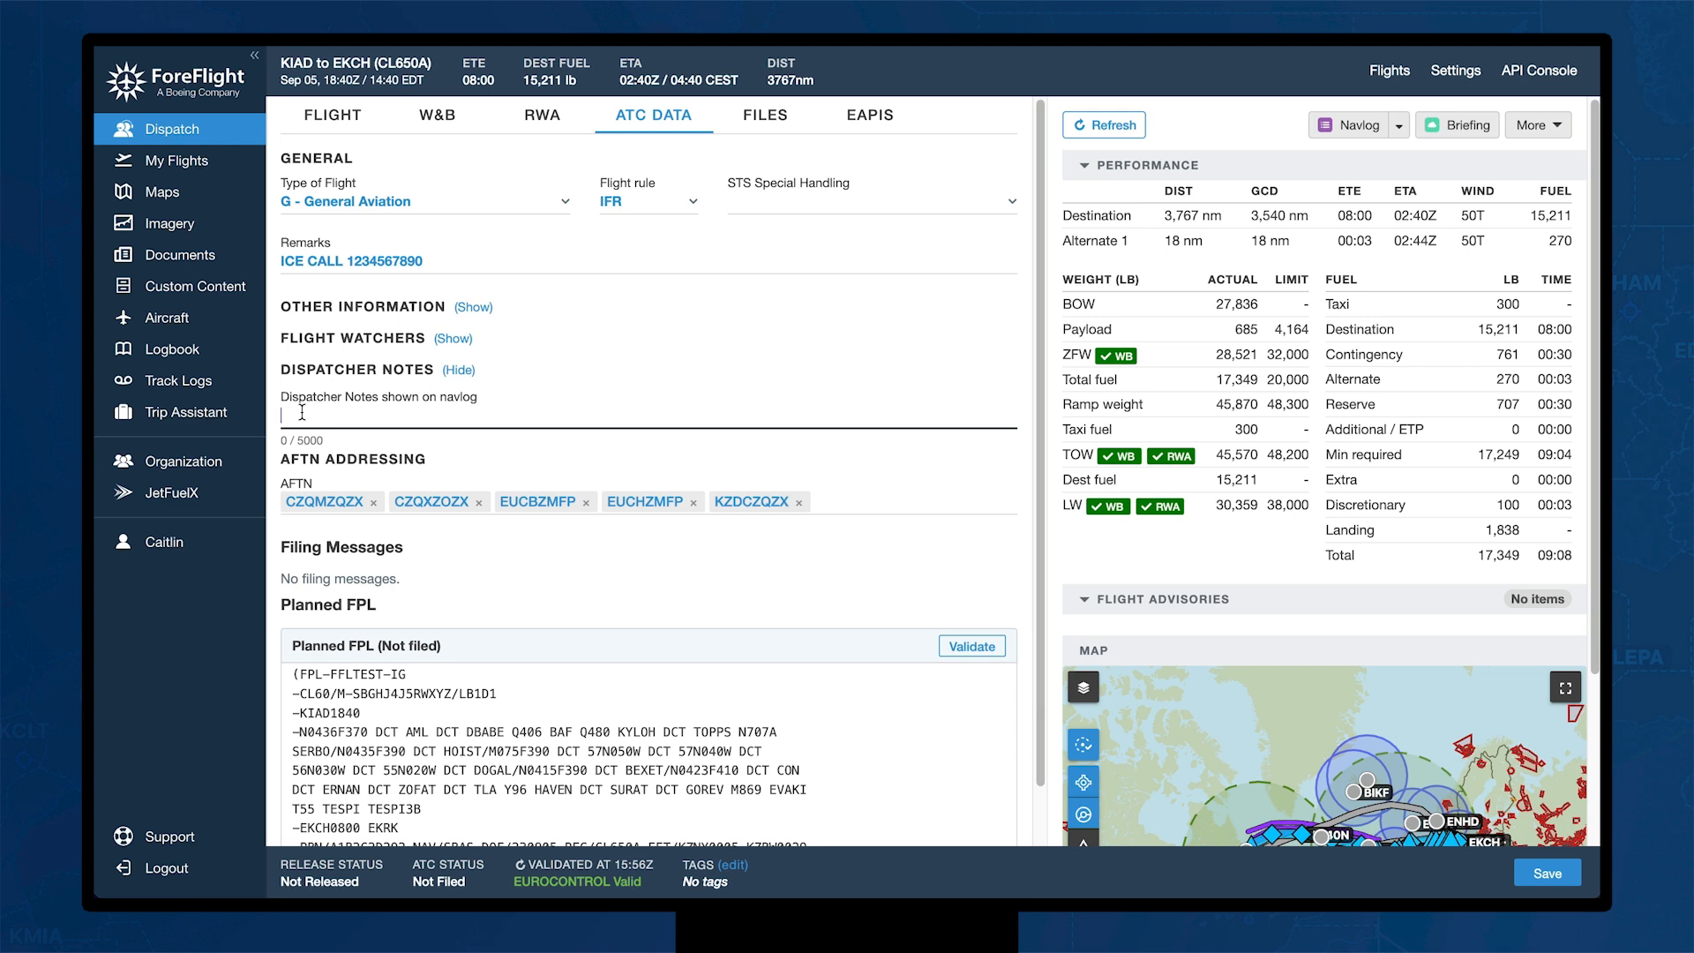
{"action": "scroll", "coordinate": [464, 578], "scroll_direction": "down", "scroll_amount": 1}
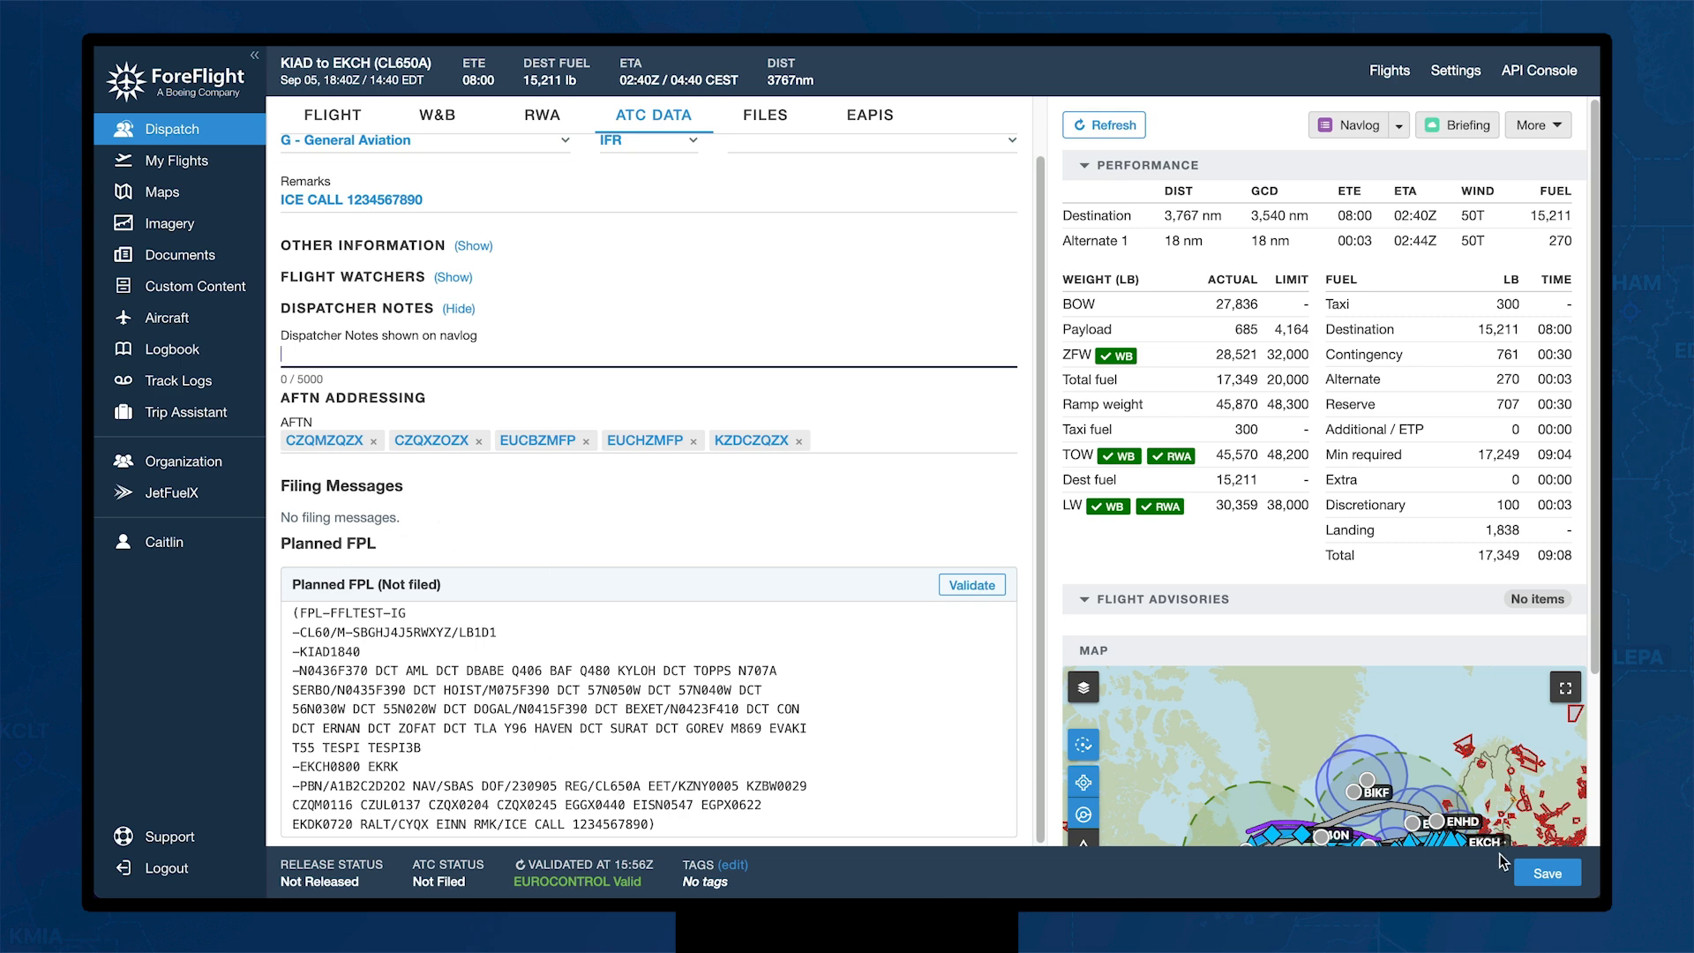
Step: Save the flight plan for auto-release at 16:08Z and show its empty Files list
{"action": "left_click", "coordinate": [1543, 875]}
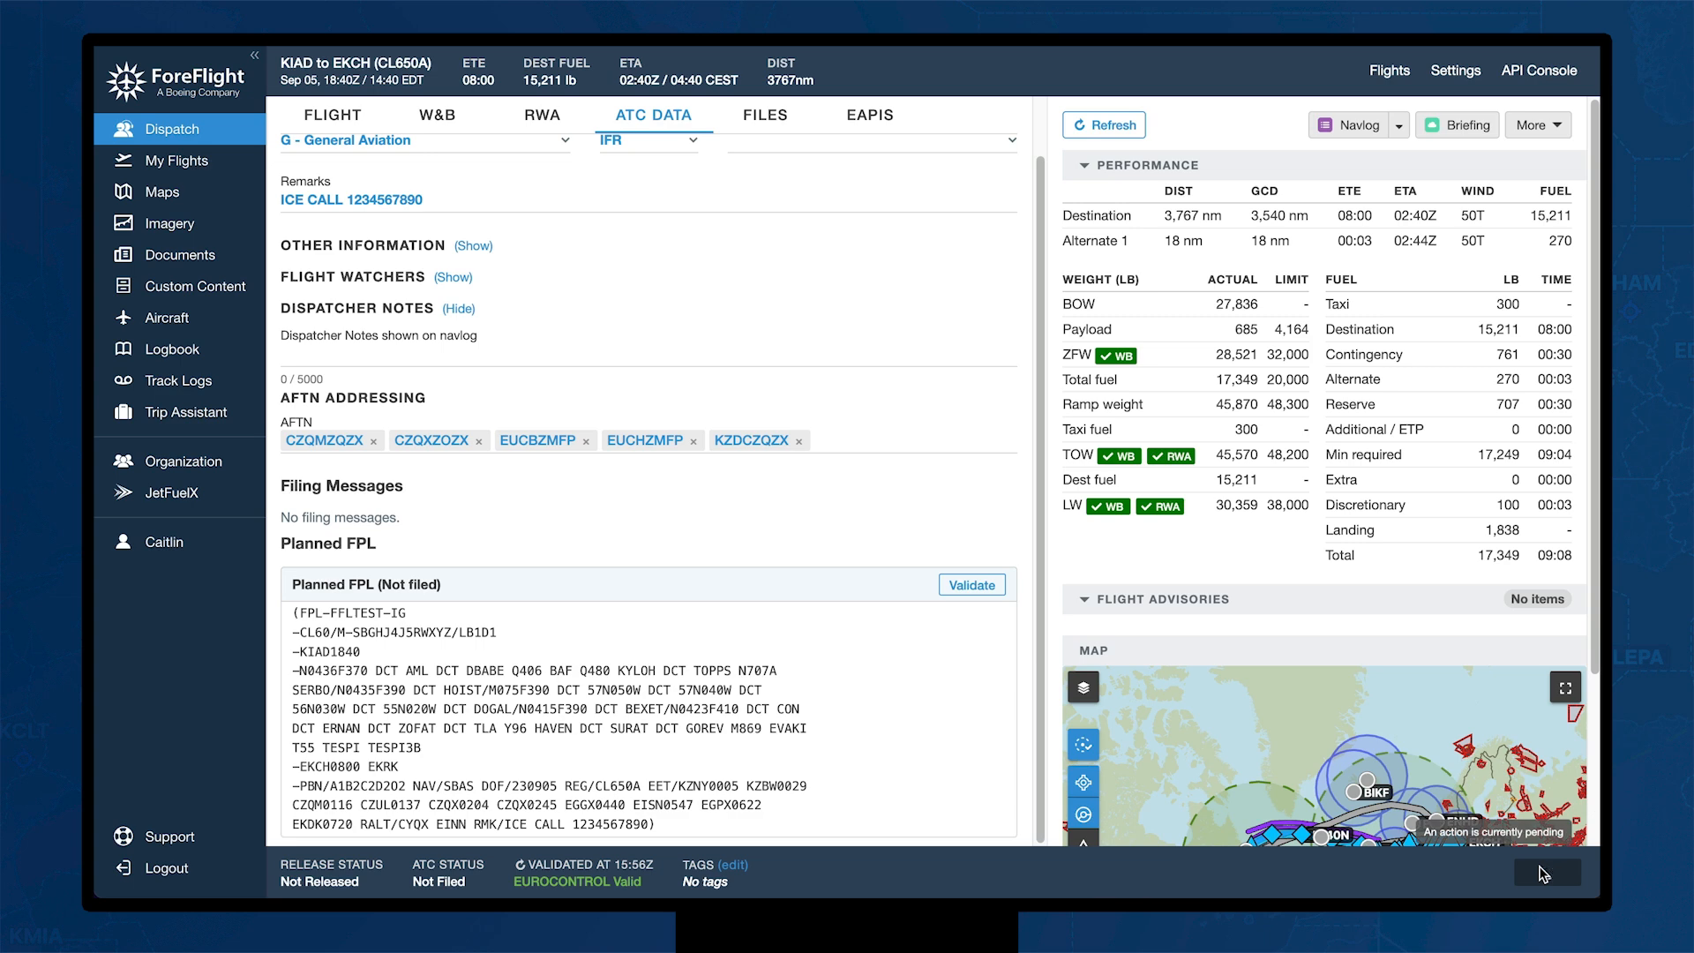
{"action": "mouse_move", "coordinate": [1488, 880]}
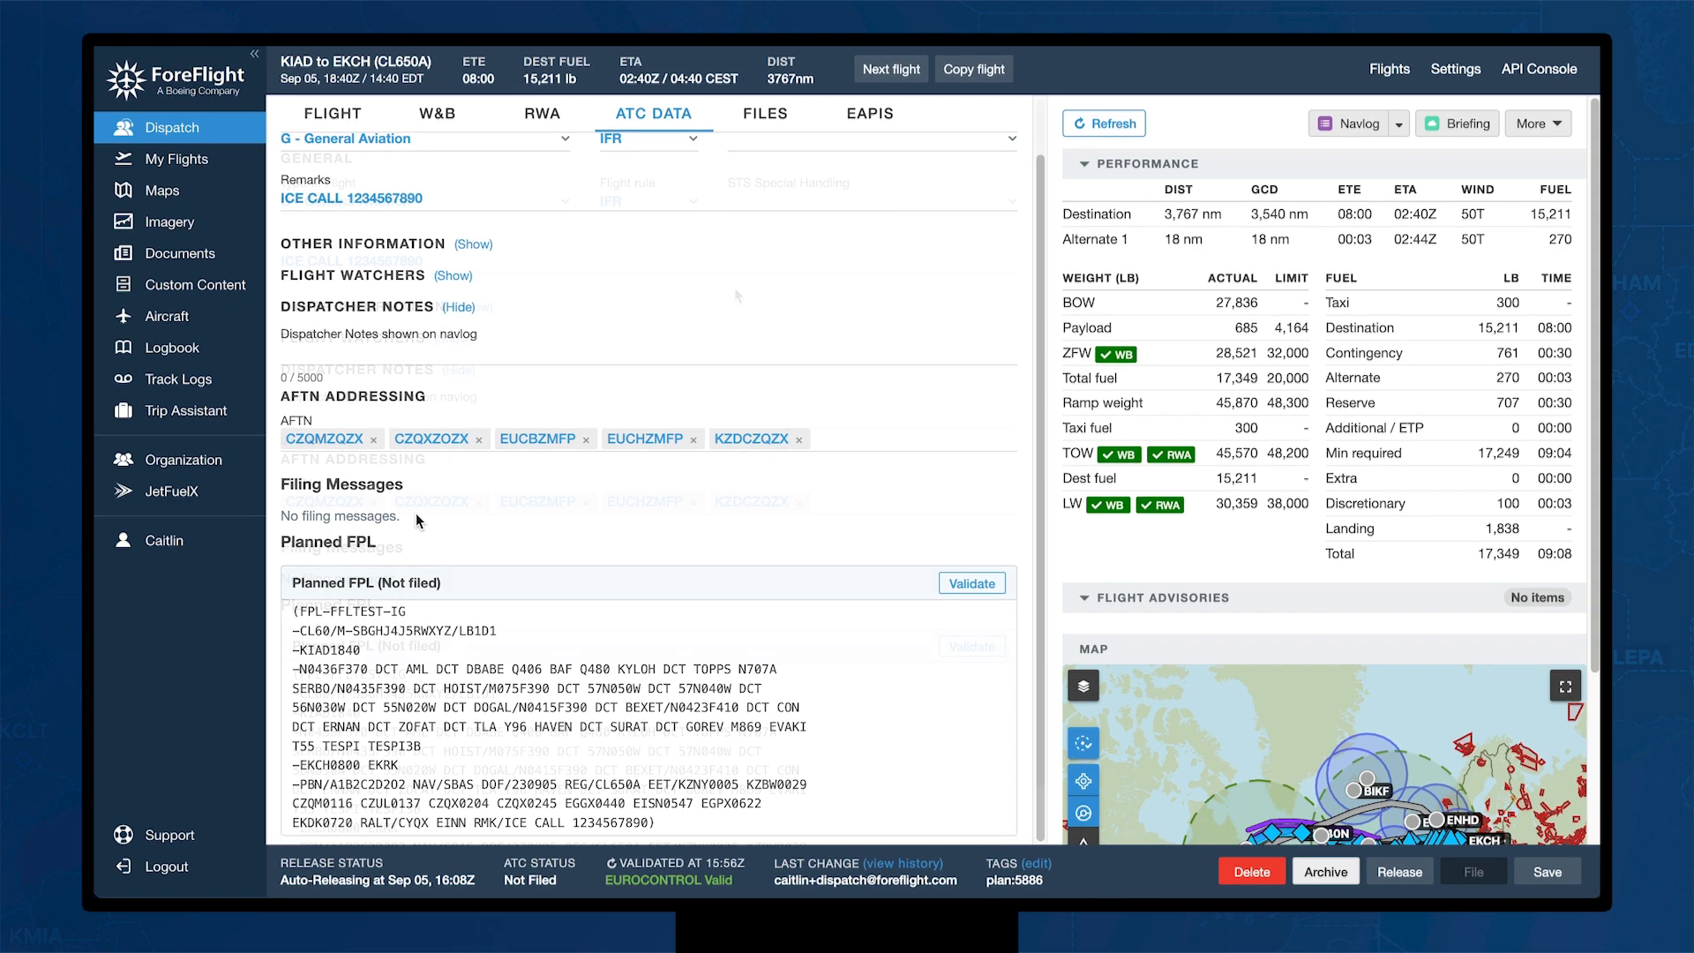
{"action": "scroll", "coordinate": [415, 515], "scroll_direction": "up", "scroll_amount": 1}
{"action": "left_click", "coordinate": [759, 122]}
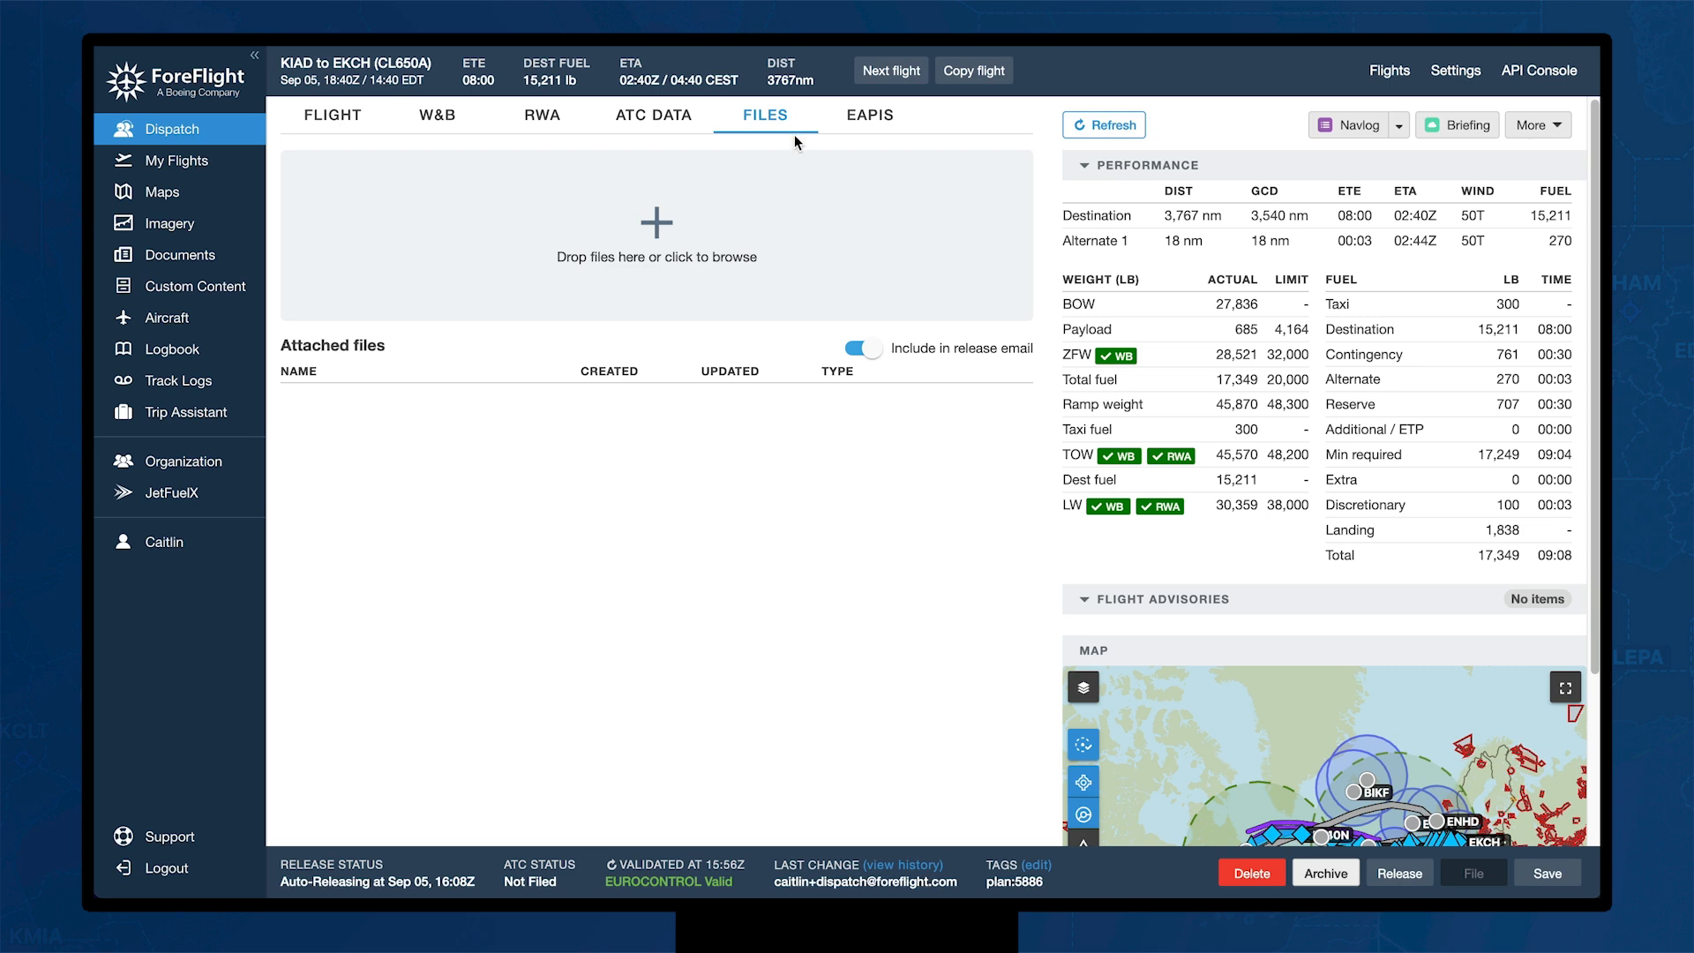
Step: Set the eAPIS flight type to Private and review the crew, passengers and Review & Submit
{"action": "left_click", "coordinate": [861, 125]}
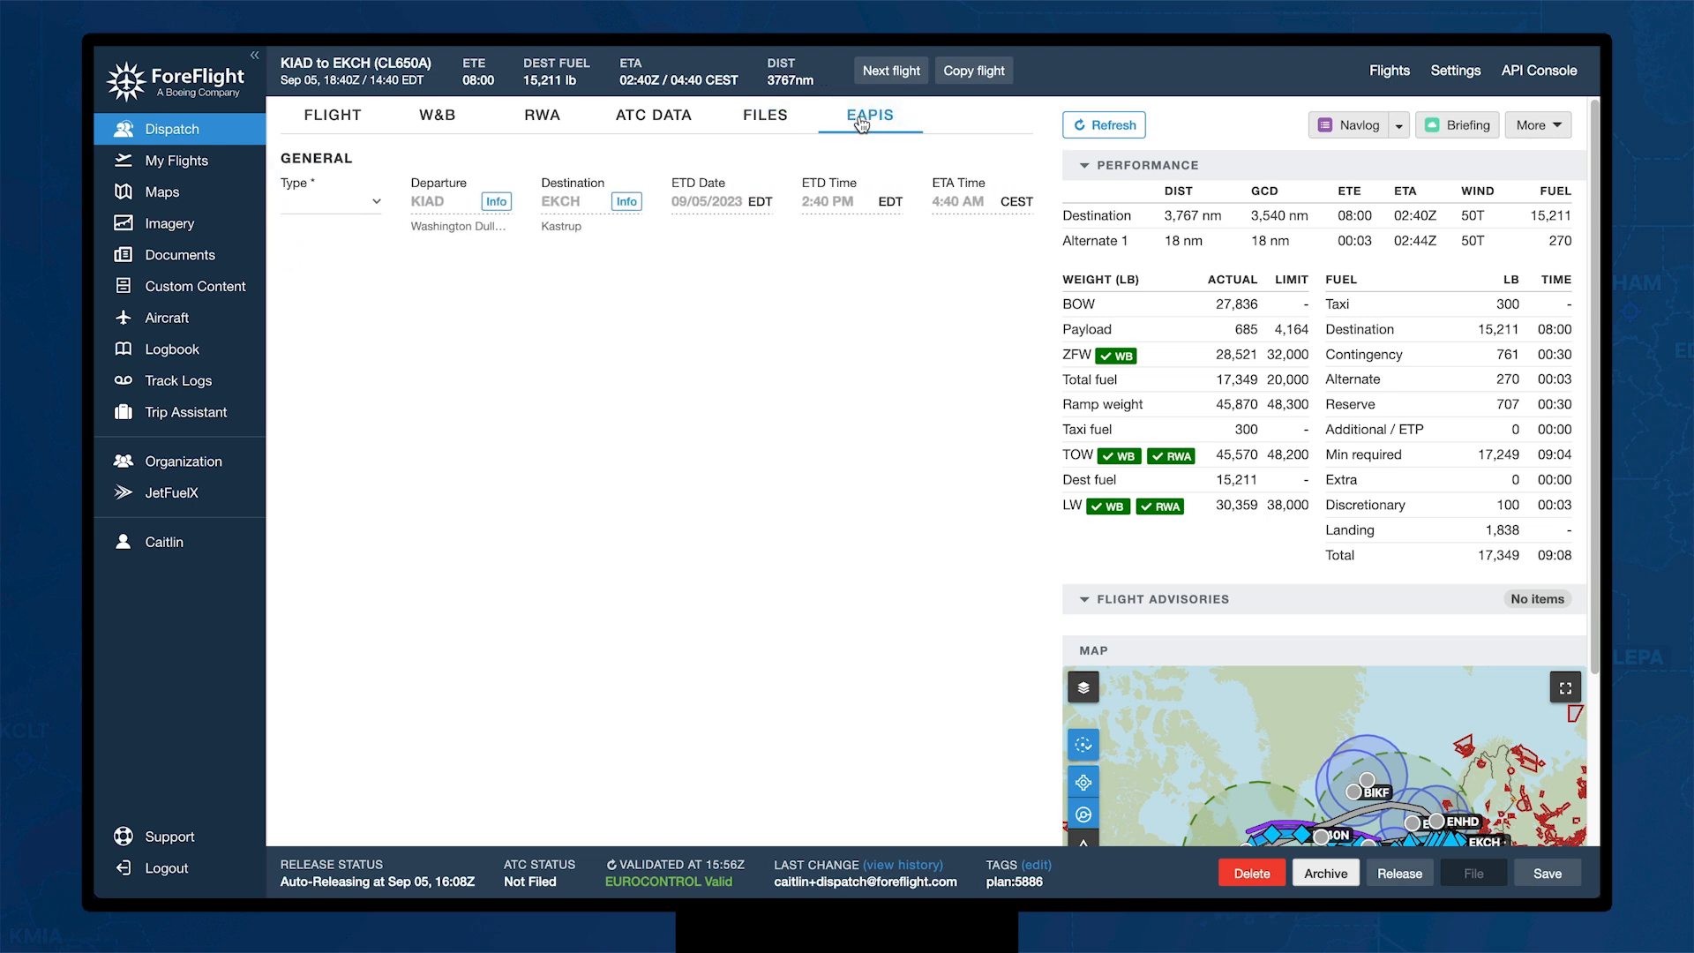
{"action": "left_click", "coordinate": [371, 206]}
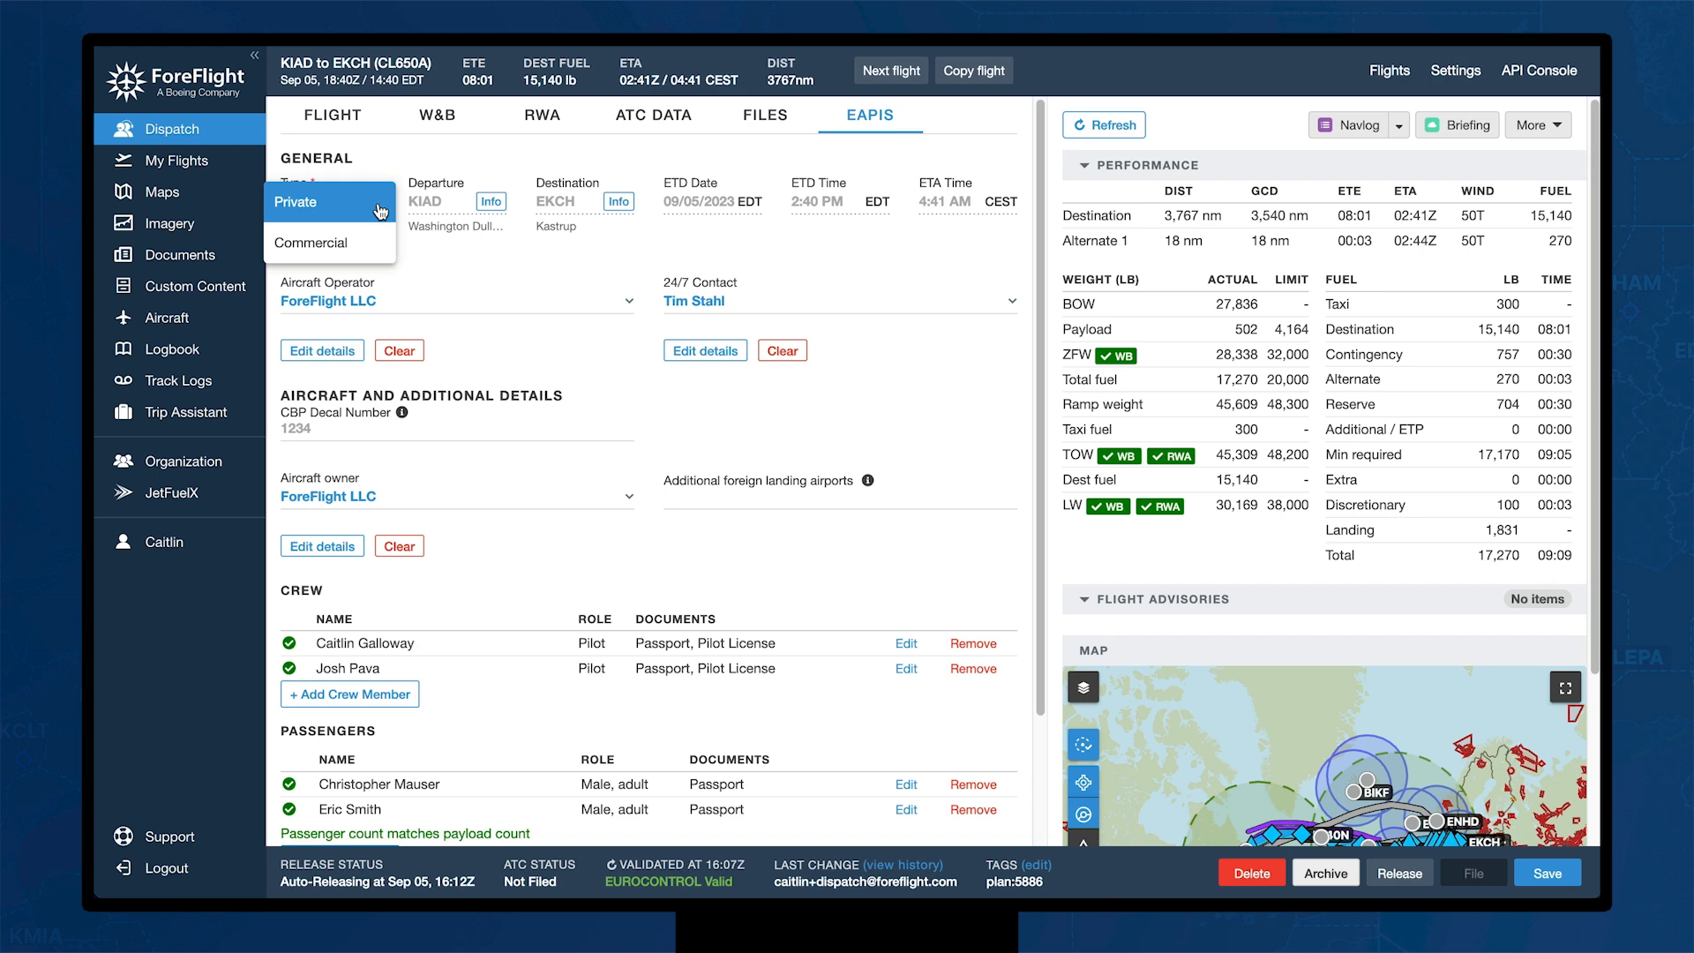
{"action": "left_click", "coordinate": [380, 212]}
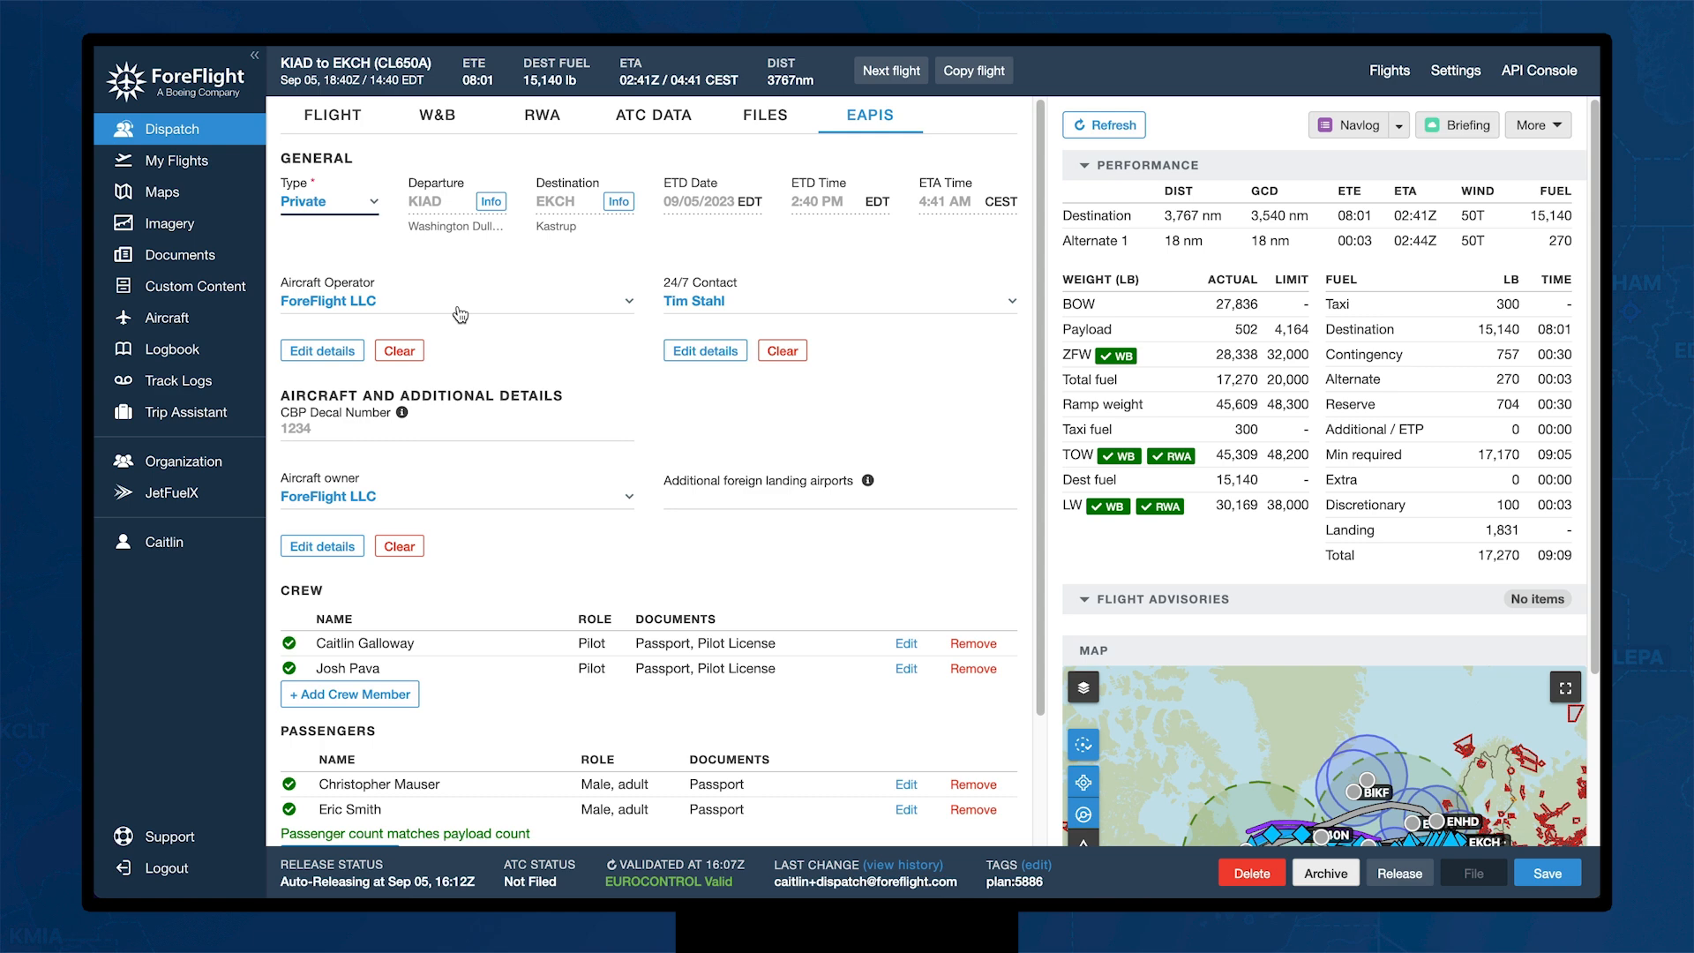
{"action": "scroll", "coordinate": [624, 557], "scroll_direction": "down", "scroll_amount": 3}
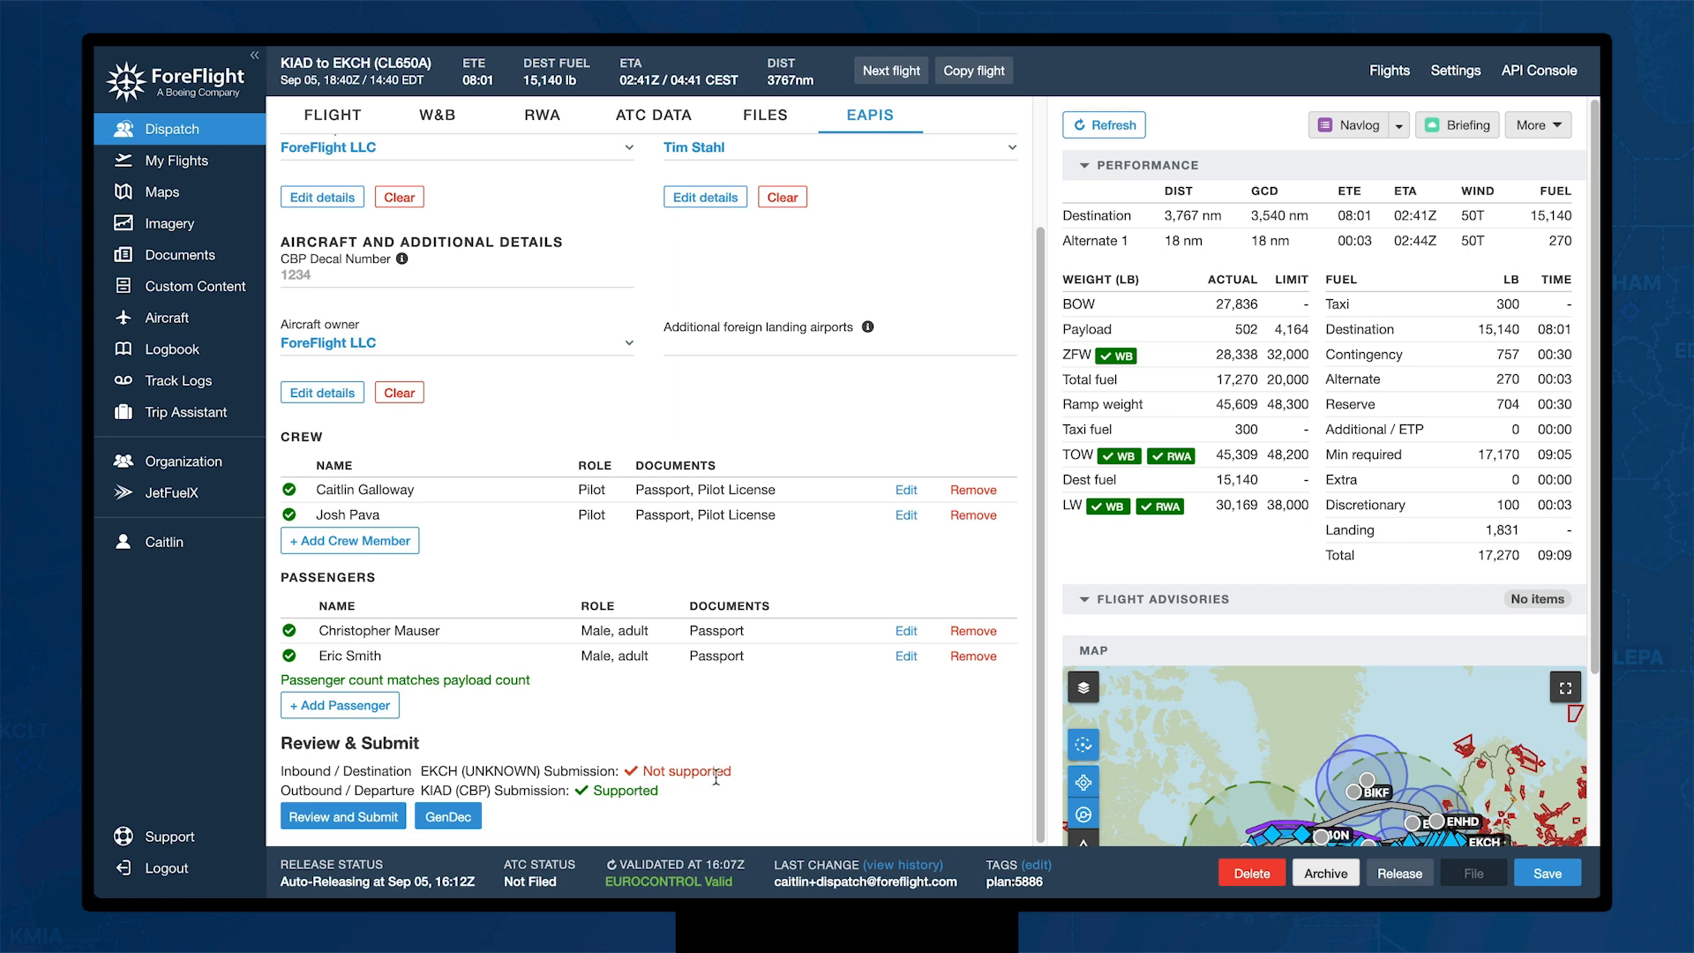
Step: Generate the eAPIS GenDec and read through both pages of the KIAD to EKCH declaration
{"action": "left_click", "coordinate": [435, 819]}
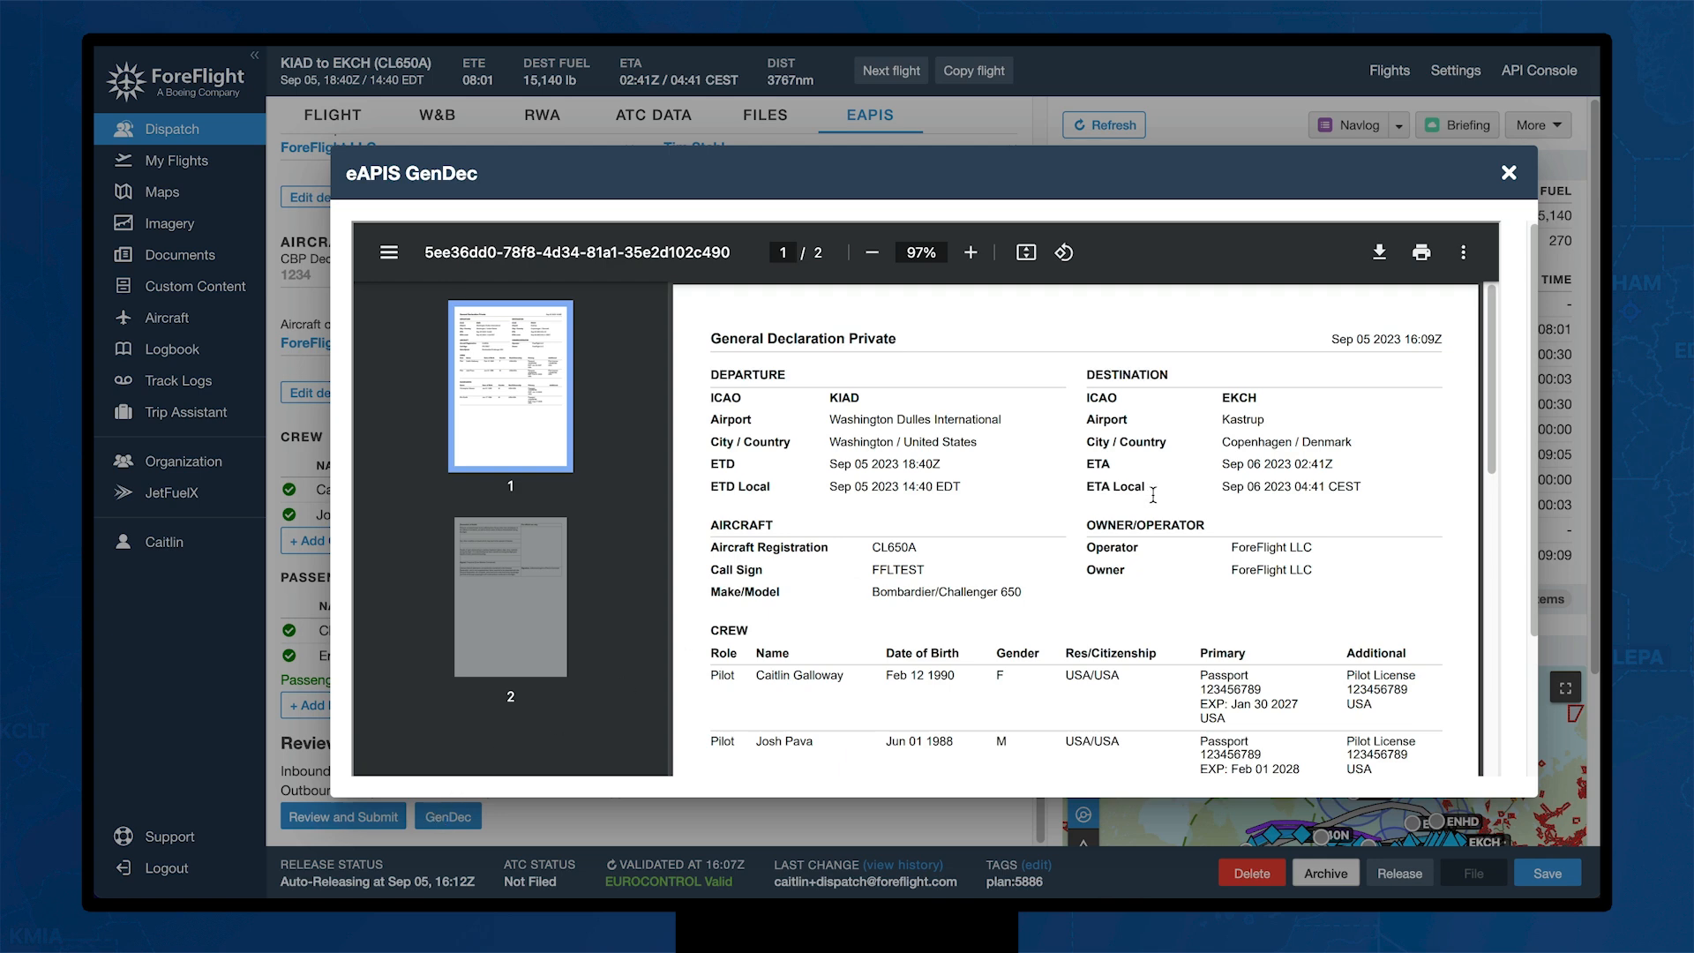
{"action": "scroll", "coordinate": [1153, 495], "scroll_direction": "down", "scroll_amount": 3}
{"action": "scroll", "coordinate": [1153, 495], "scroll_direction": "down", "scroll_amount": 2}
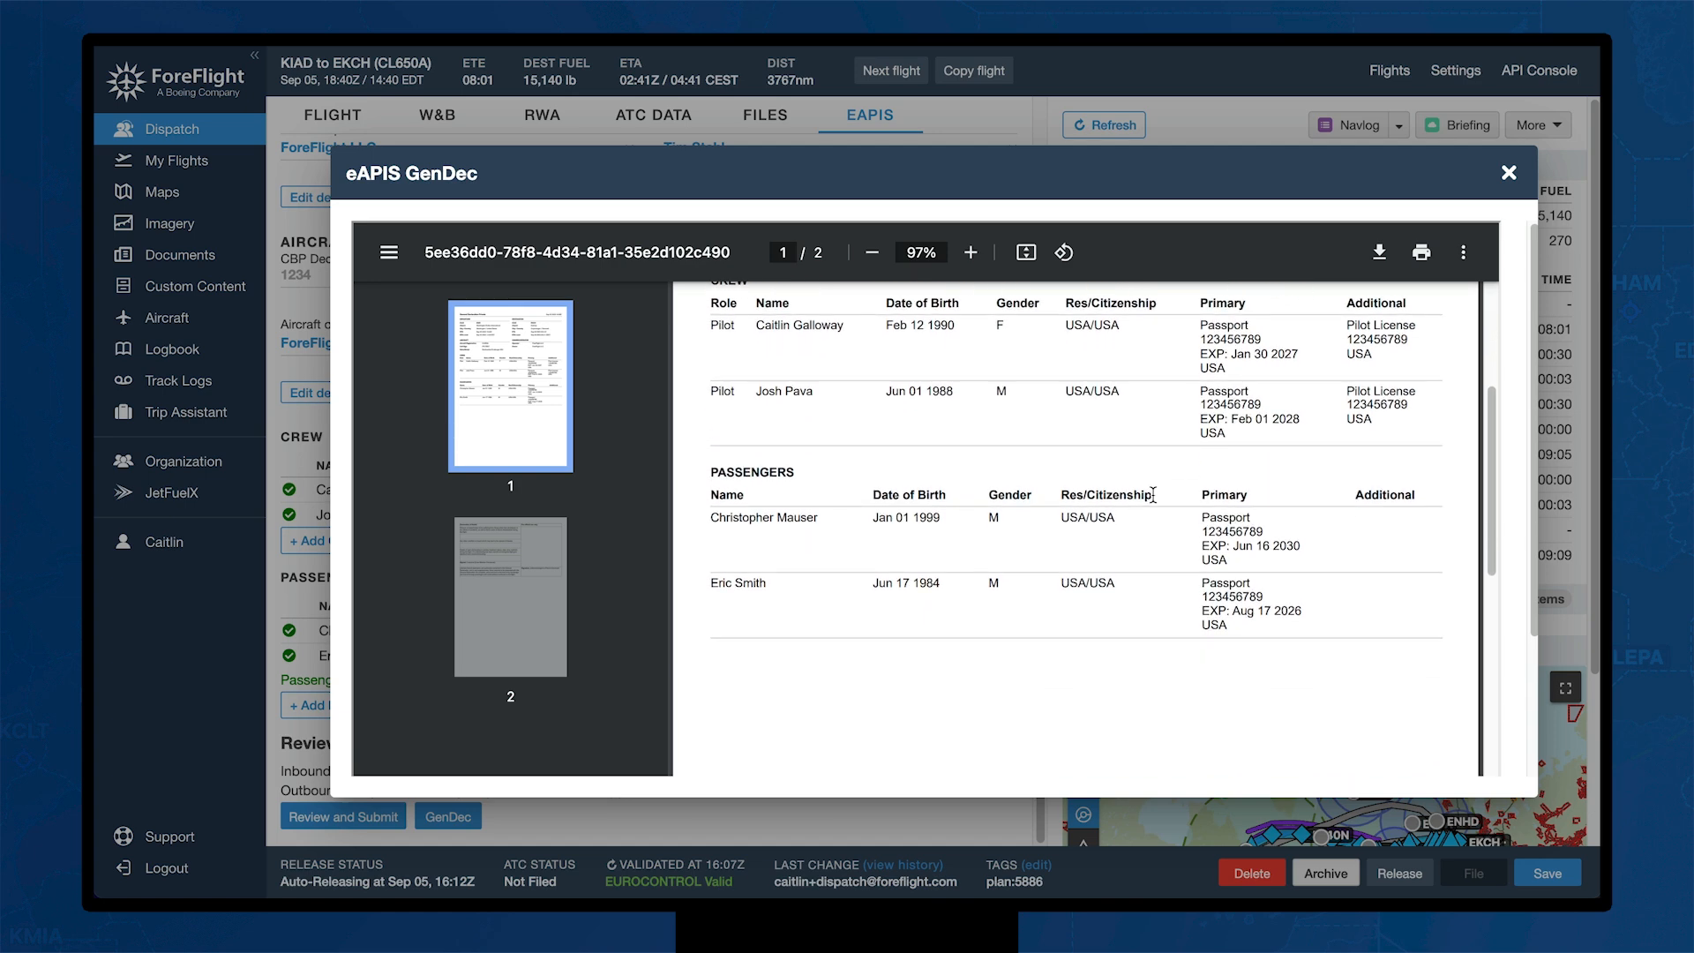
{"action": "scroll", "coordinate": [1153, 495], "scroll_direction": "up", "scroll_amount": 1}
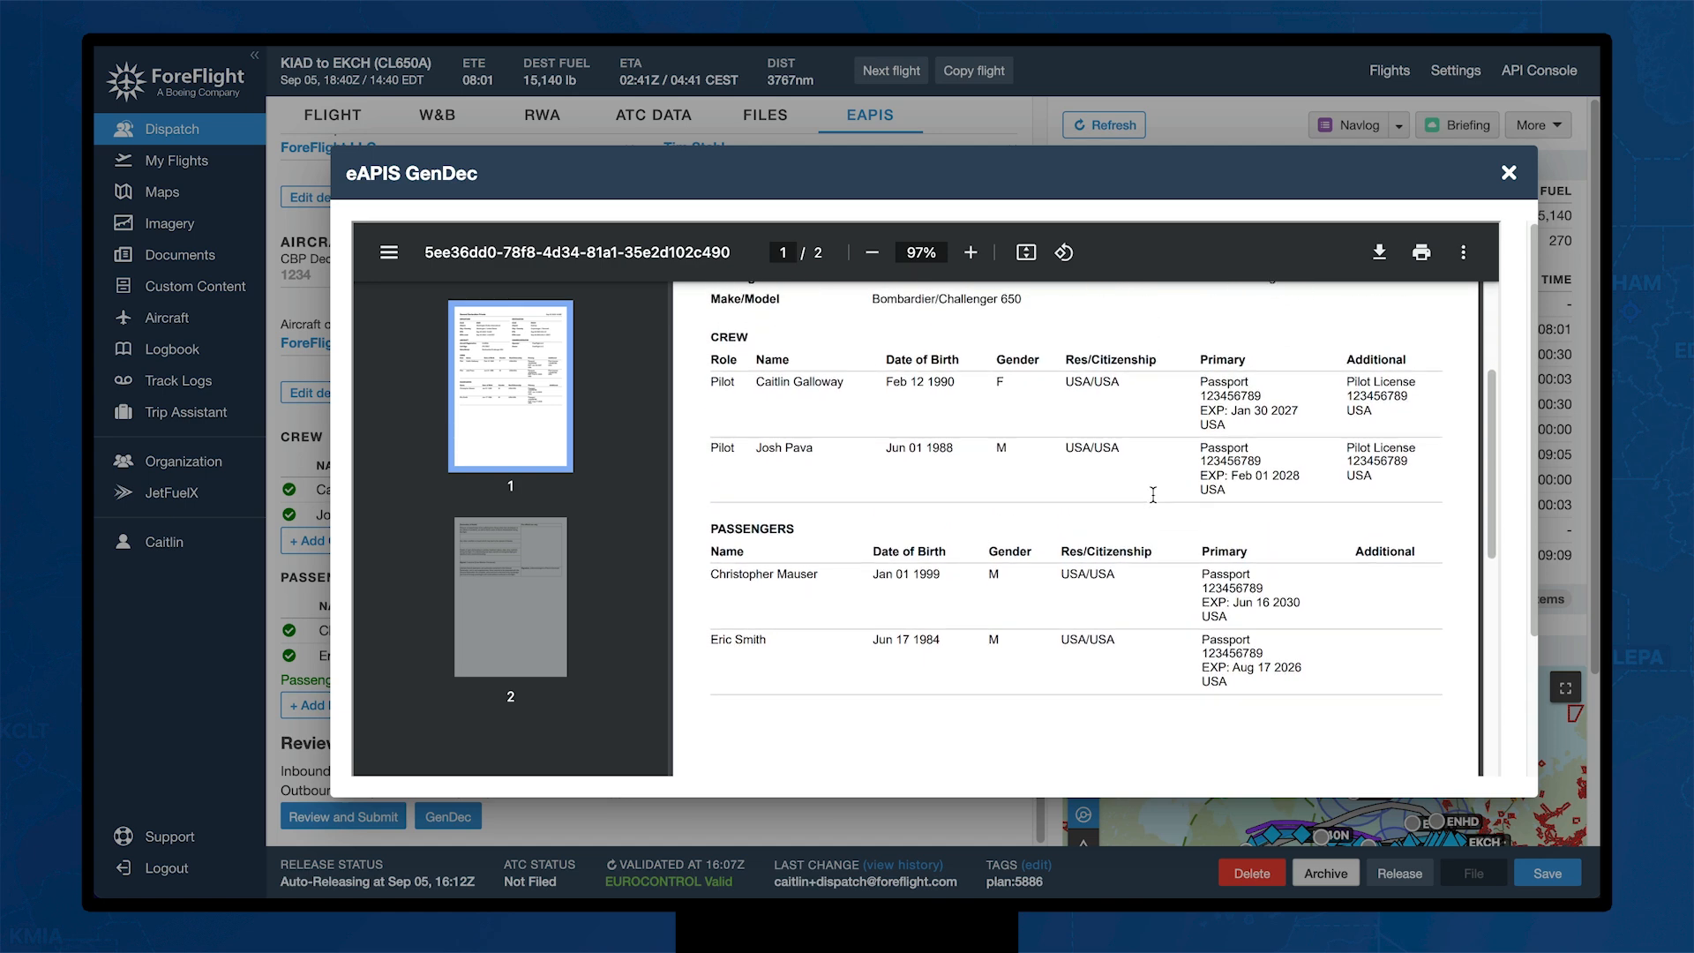
{"action": "scroll", "coordinate": [1153, 495], "scroll_direction": "down", "scroll_amount": 10}
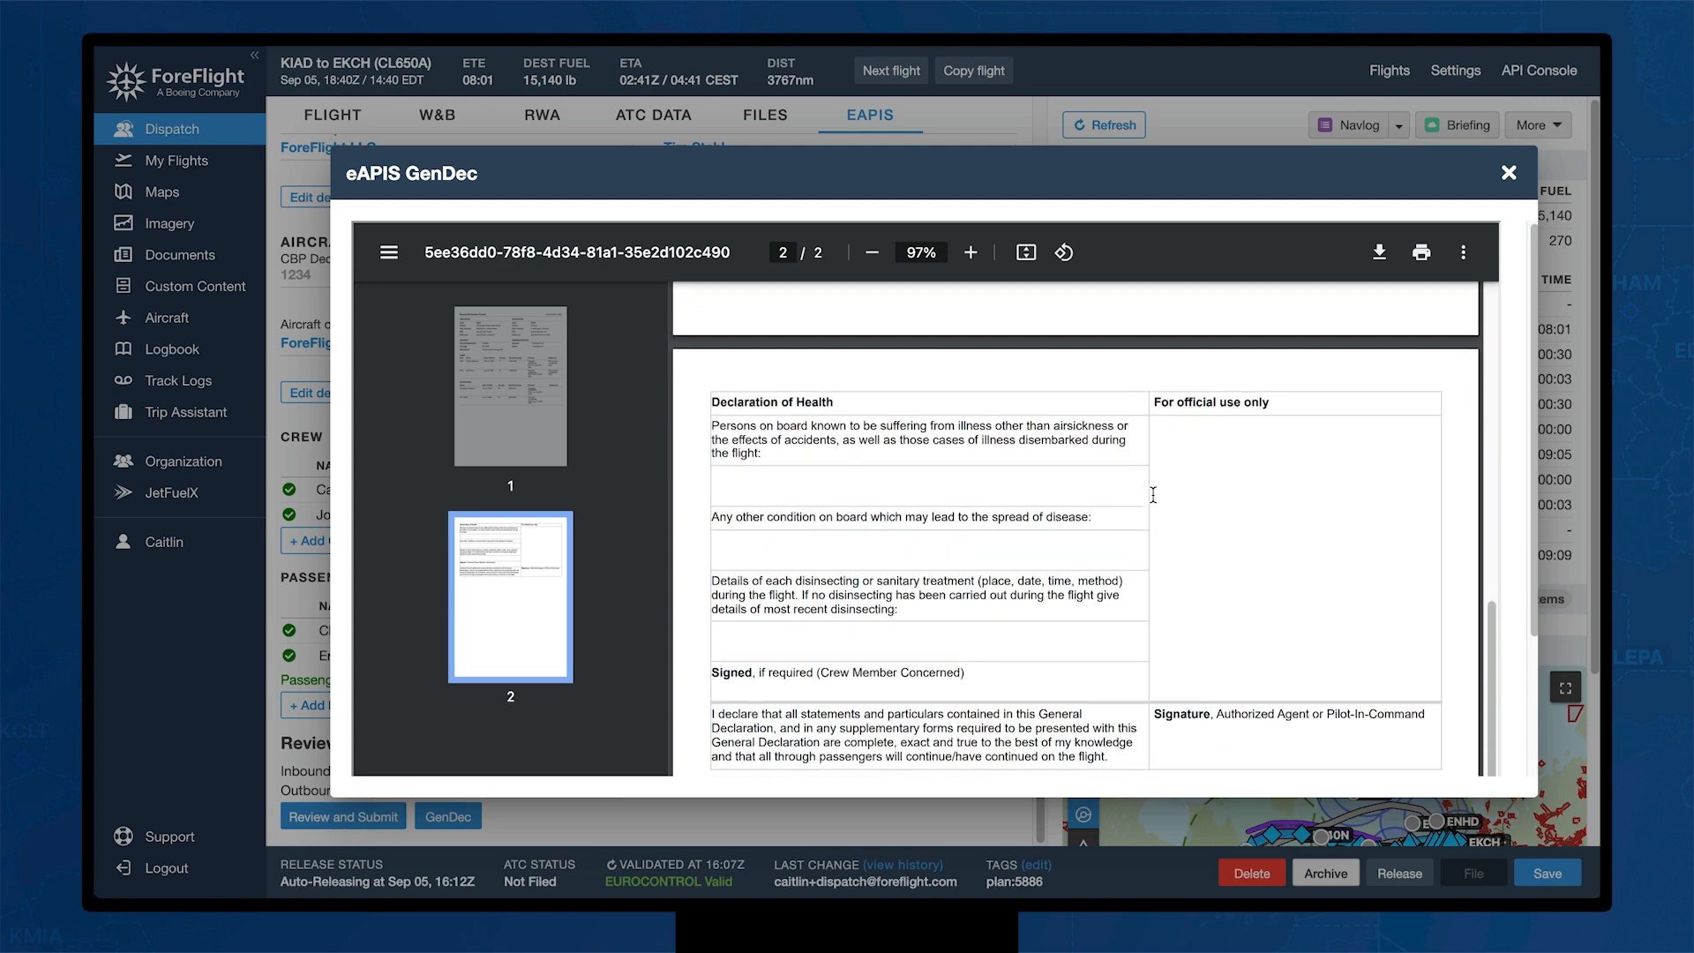
{"action": "scroll", "coordinate": [1153, 495], "scroll_direction": "up", "scroll_amount": 4}
{"action": "scroll", "coordinate": [1153, 495], "scroll_direction": "up", "scroll_amount": 8}
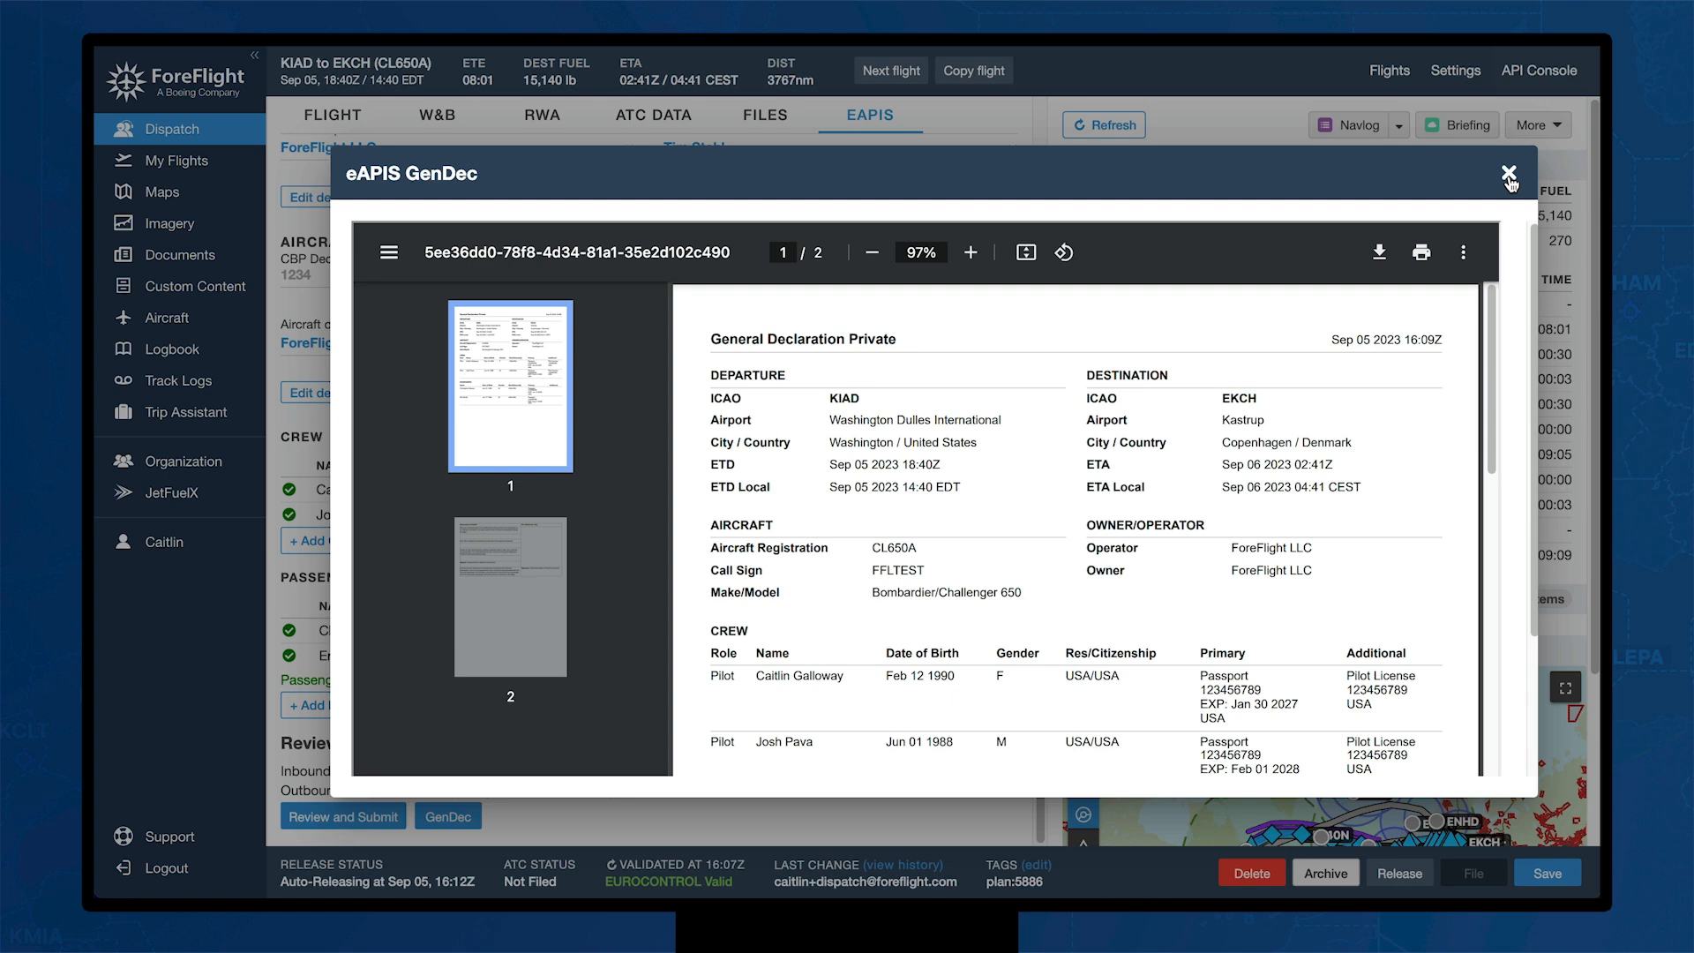
Step: Close the General Declaration preview, save the flight with its eAPIS details, and bring up the release prompt
{"action": "left_click", "coordinate": [1509, 175]}
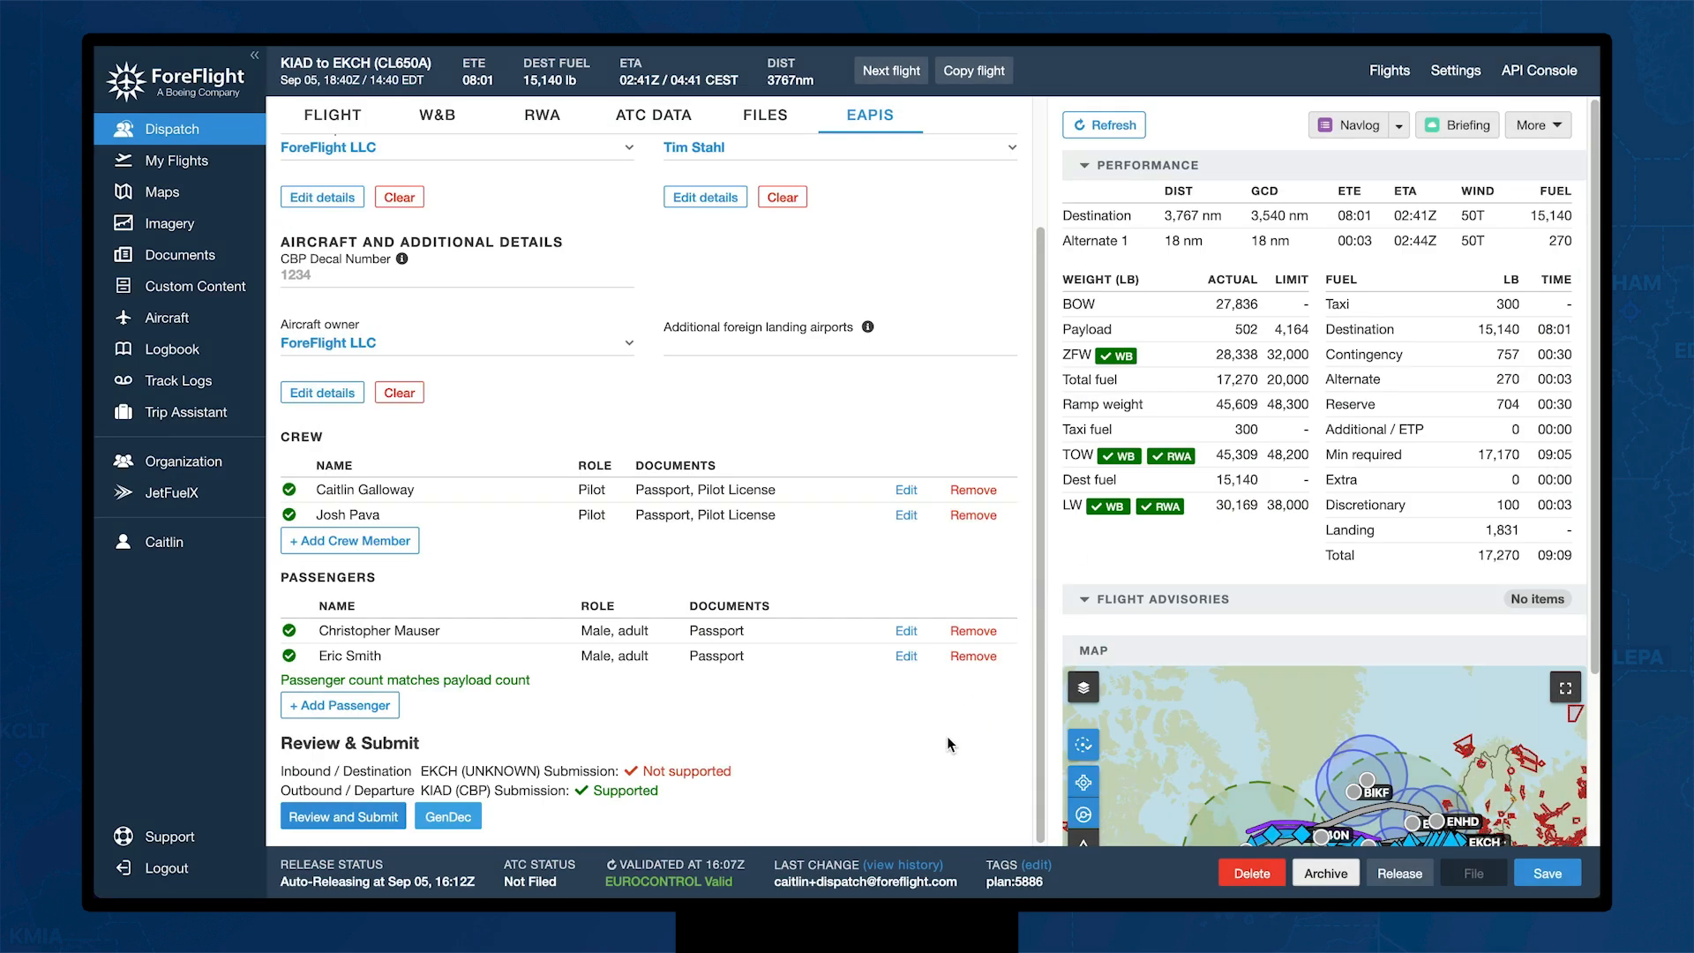
{"action": "left_click", "coordinate": [1547, 873]}
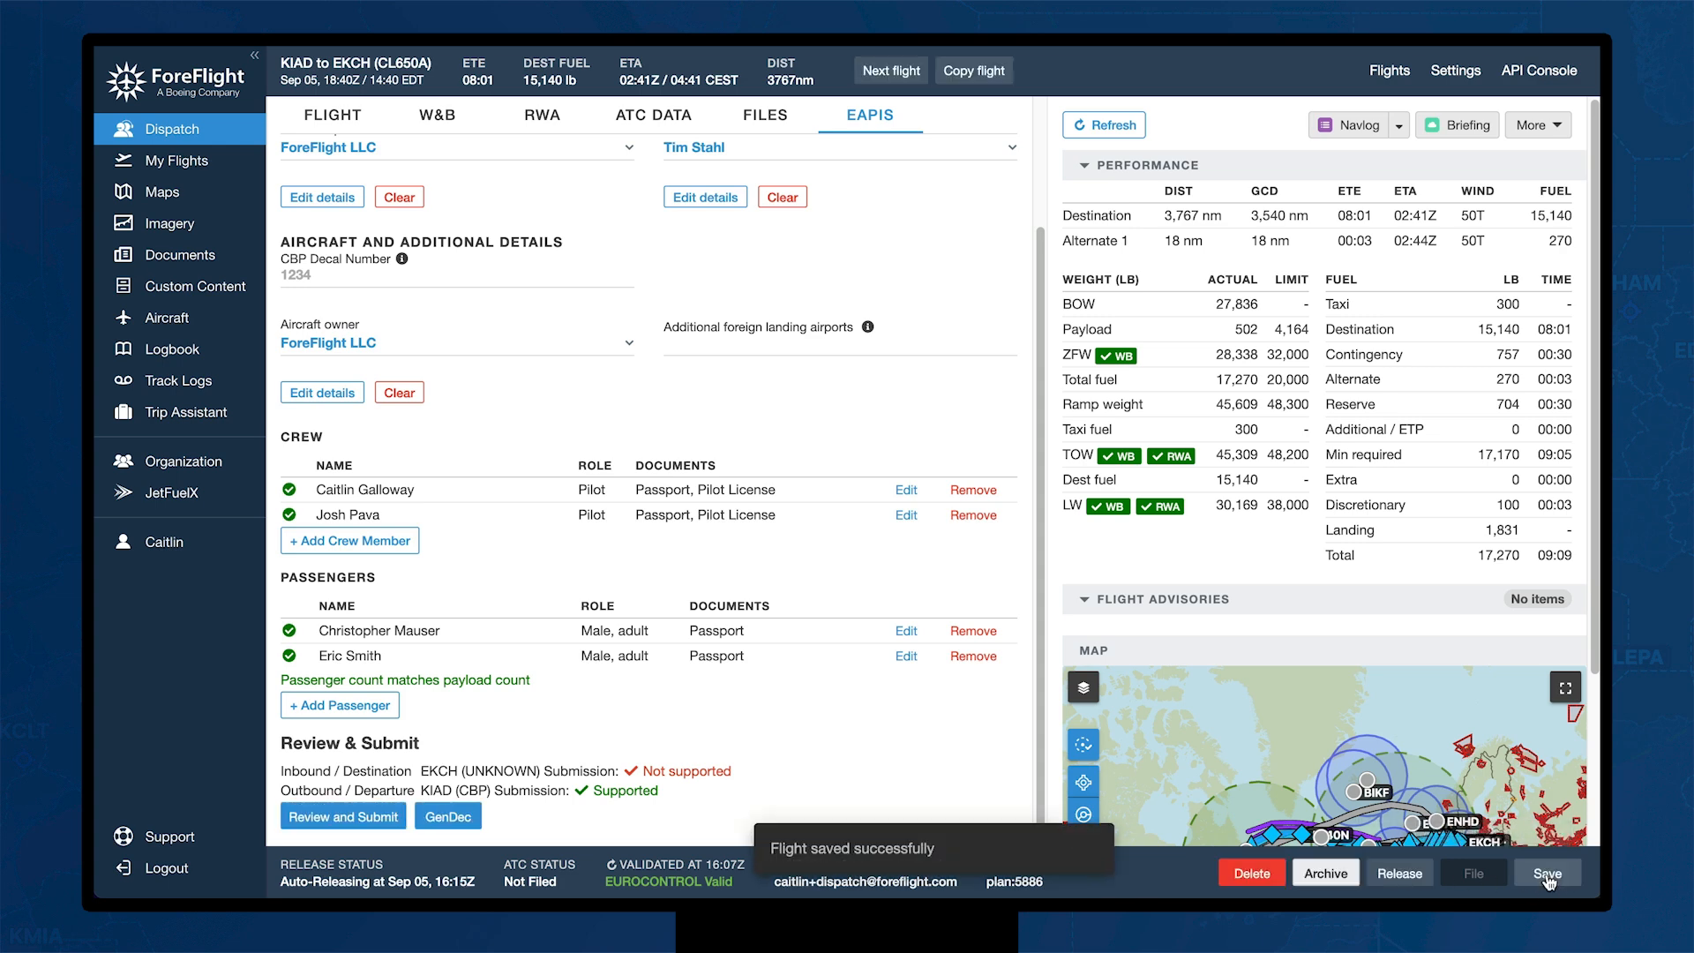
{"action": "left_click", "coordinate": [1403, 876]}
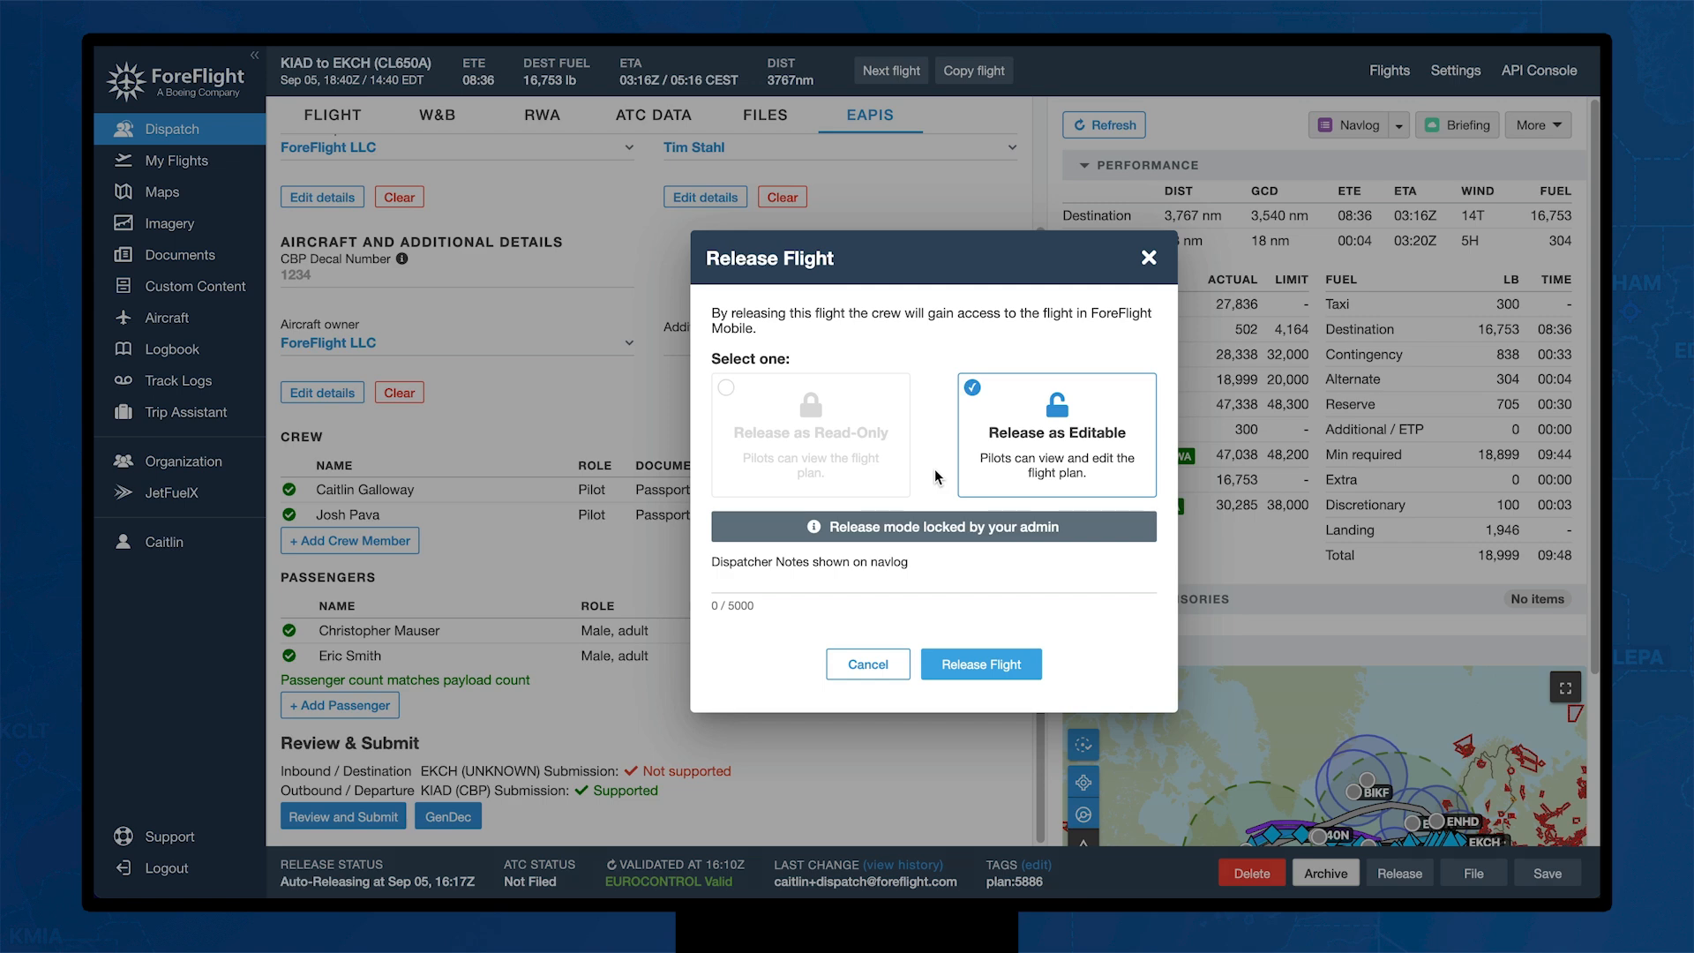
Step: Release the KIAD–EKCH flight to the crew as editable and bring up its Flight History
{"action": "left_click", "coordinate": [967, 662]}
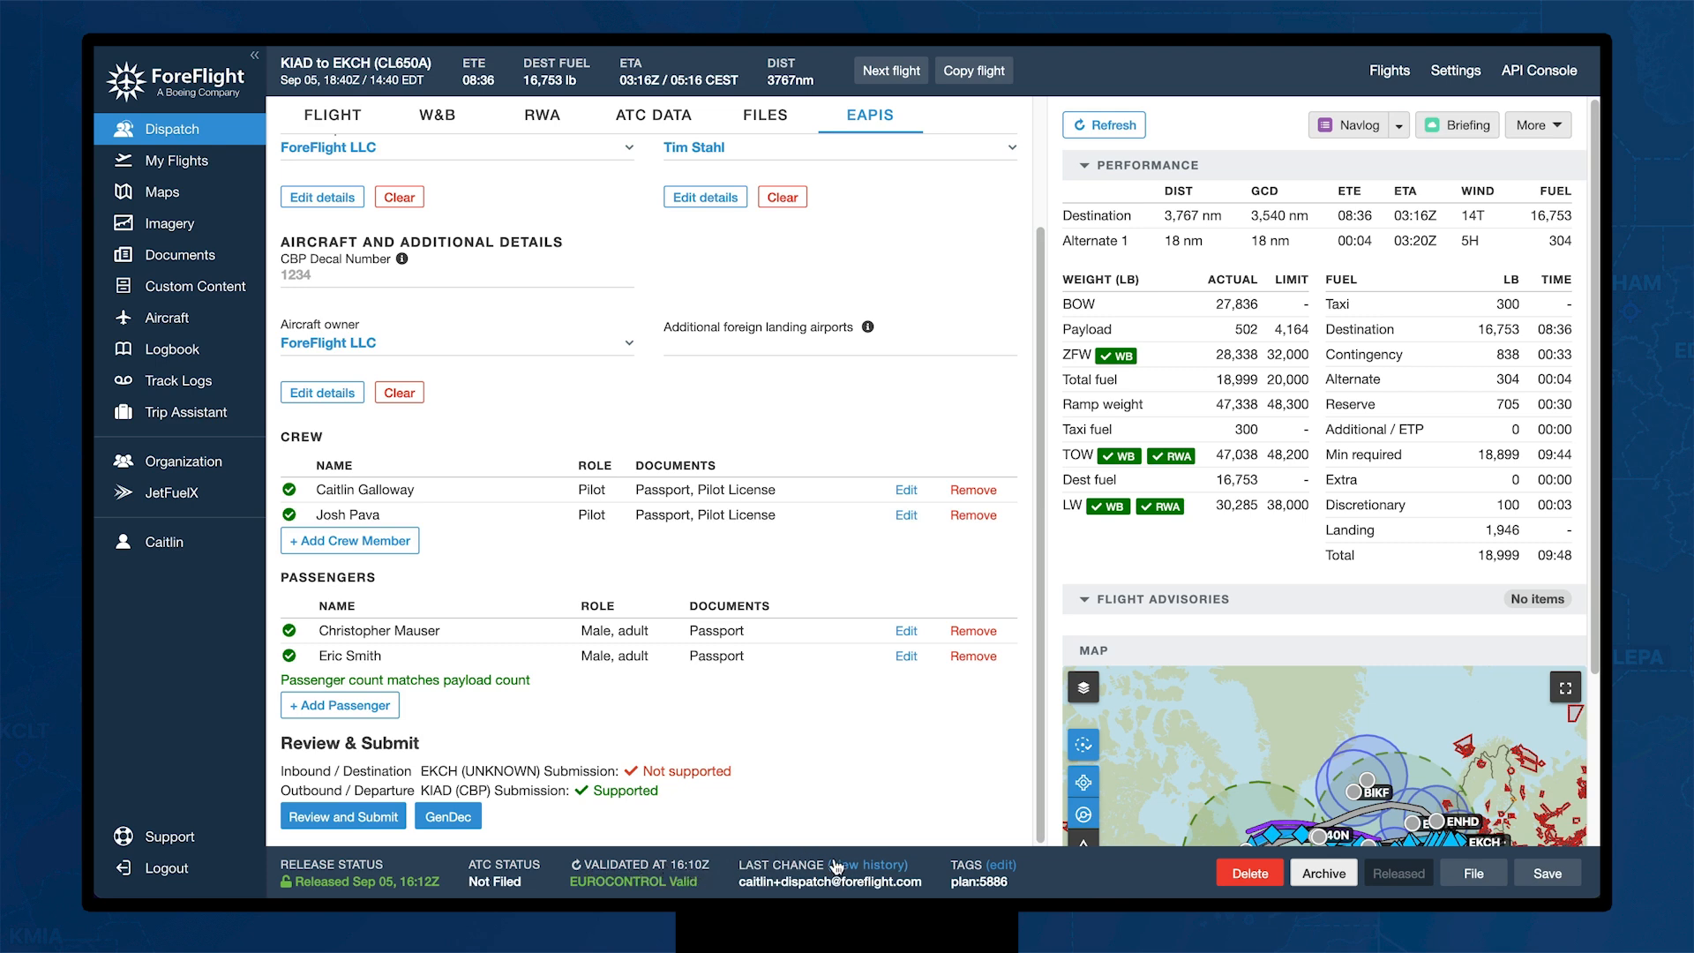
{"action": "left_click", "coordinate": [886, 870]}
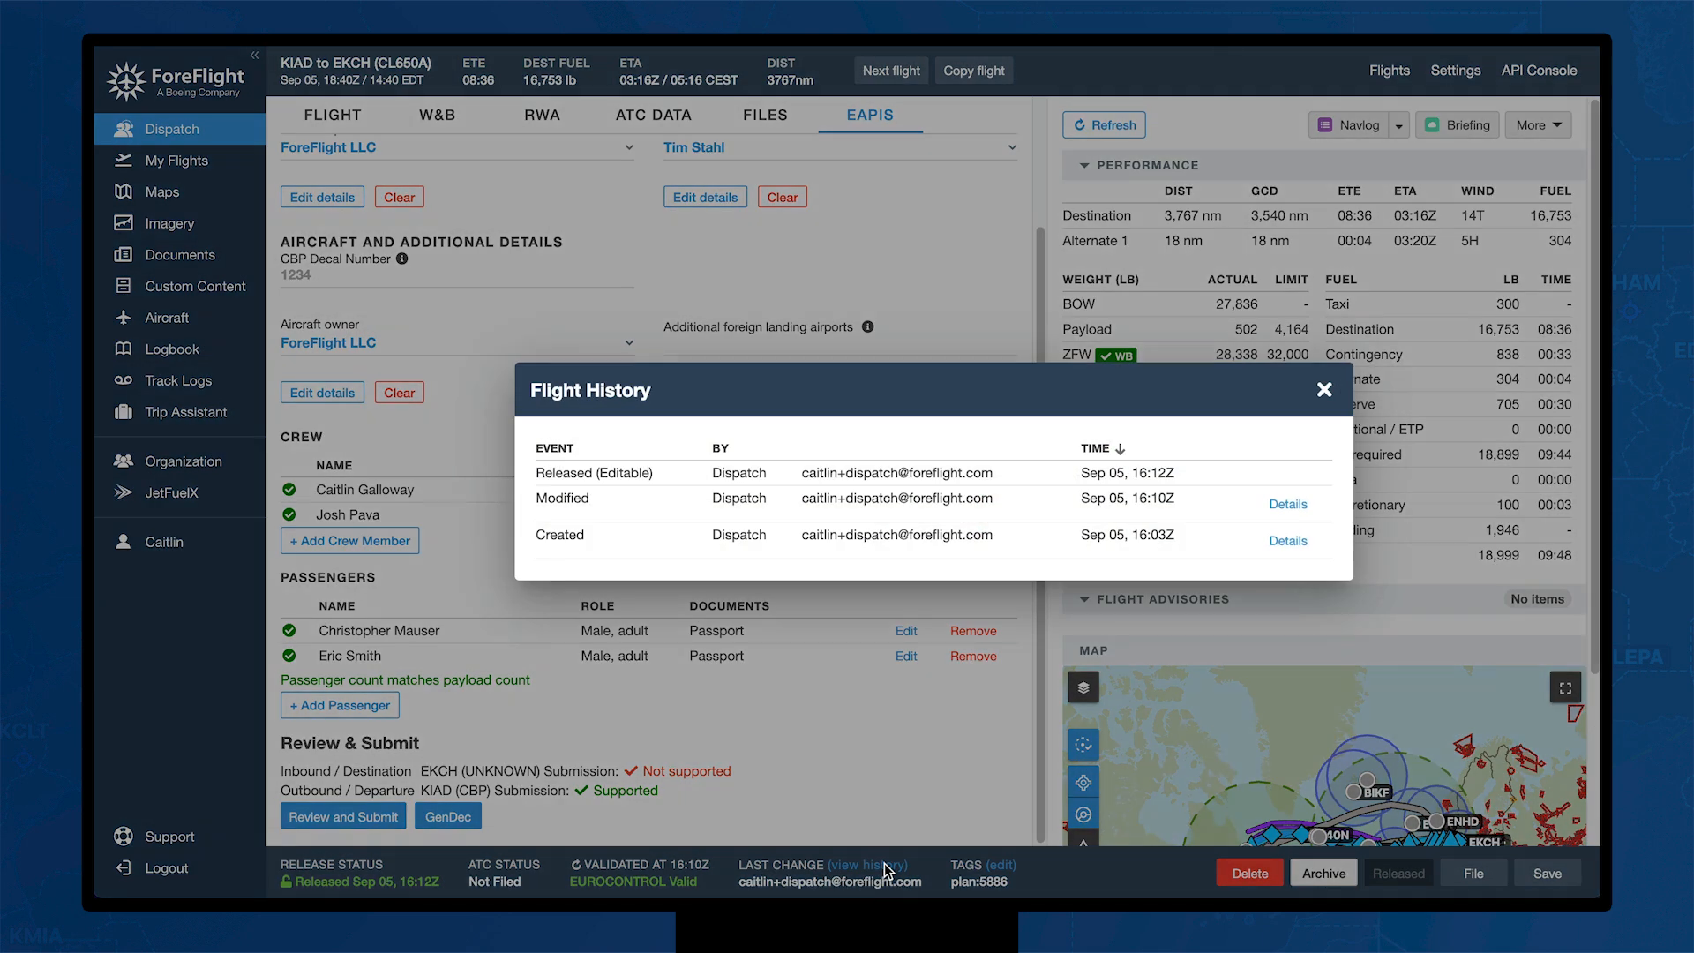
Step: Review the Created entry's changes (departure KIAD, destination EKCH, alternate EKRK), then close the history
{"action": "left_click", "coordinate": [1284, 542]}
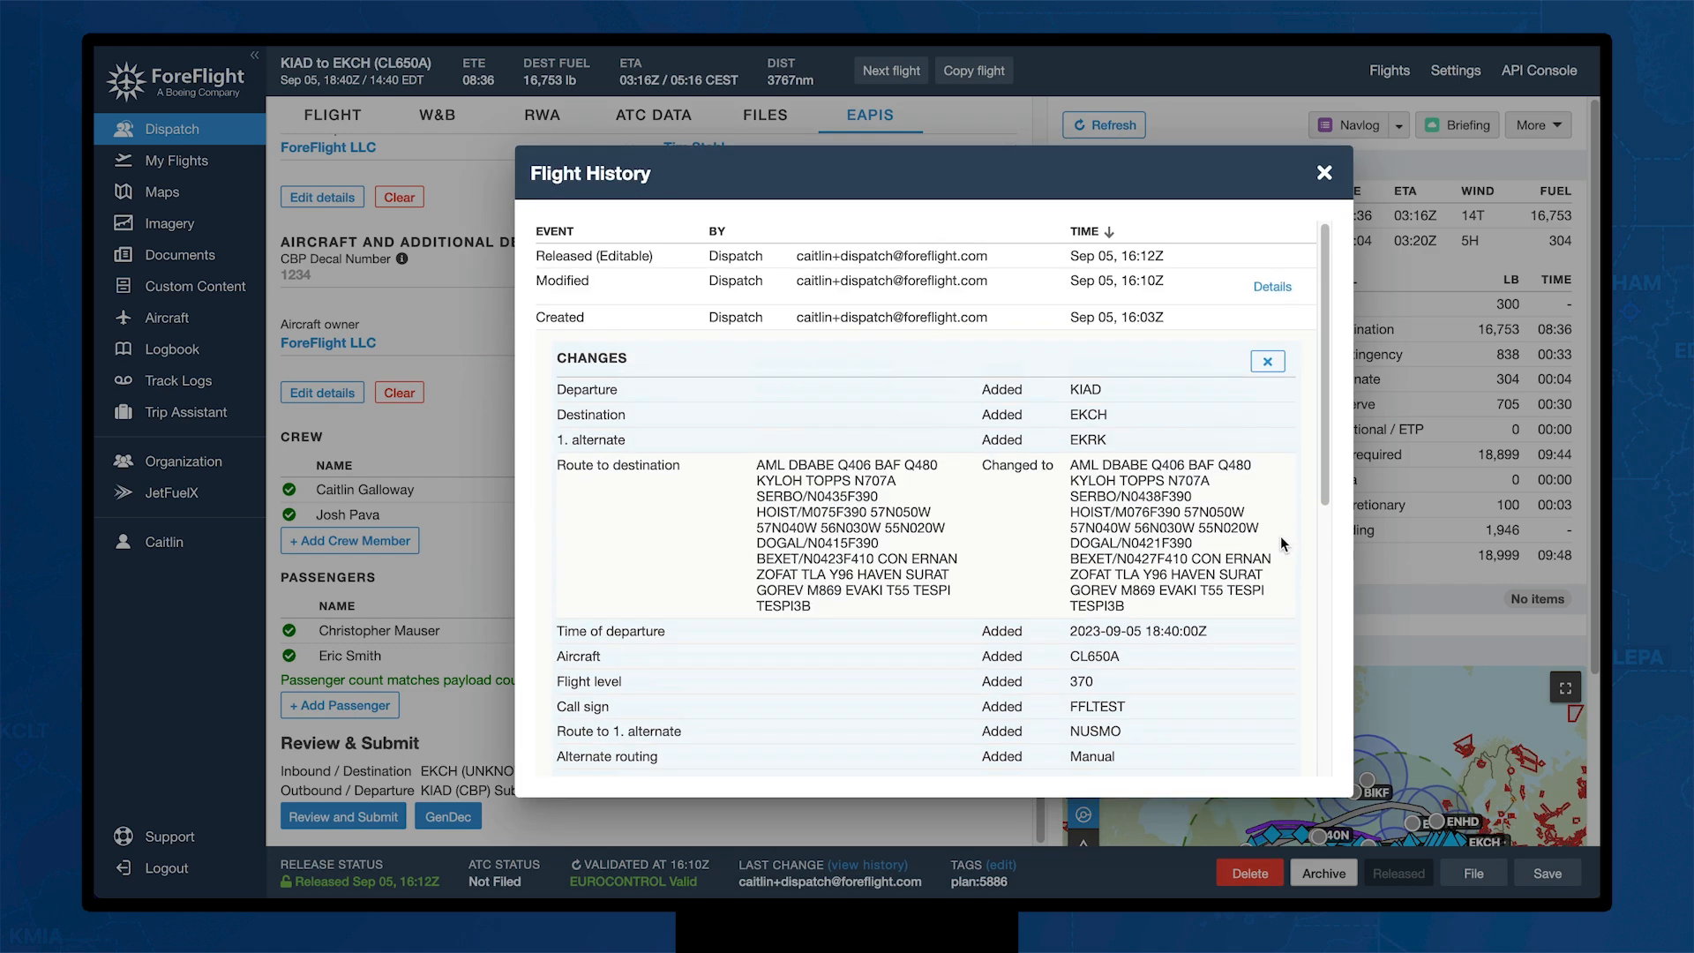
{"action": "scroll", "coordinate": [1088, 605], "scroll_direction": "down", "scroll_amount": 3}
{"action": "scroll", "coordinate": [1088, 605], "scroll_direction": "down", "scroll_amount": 5}
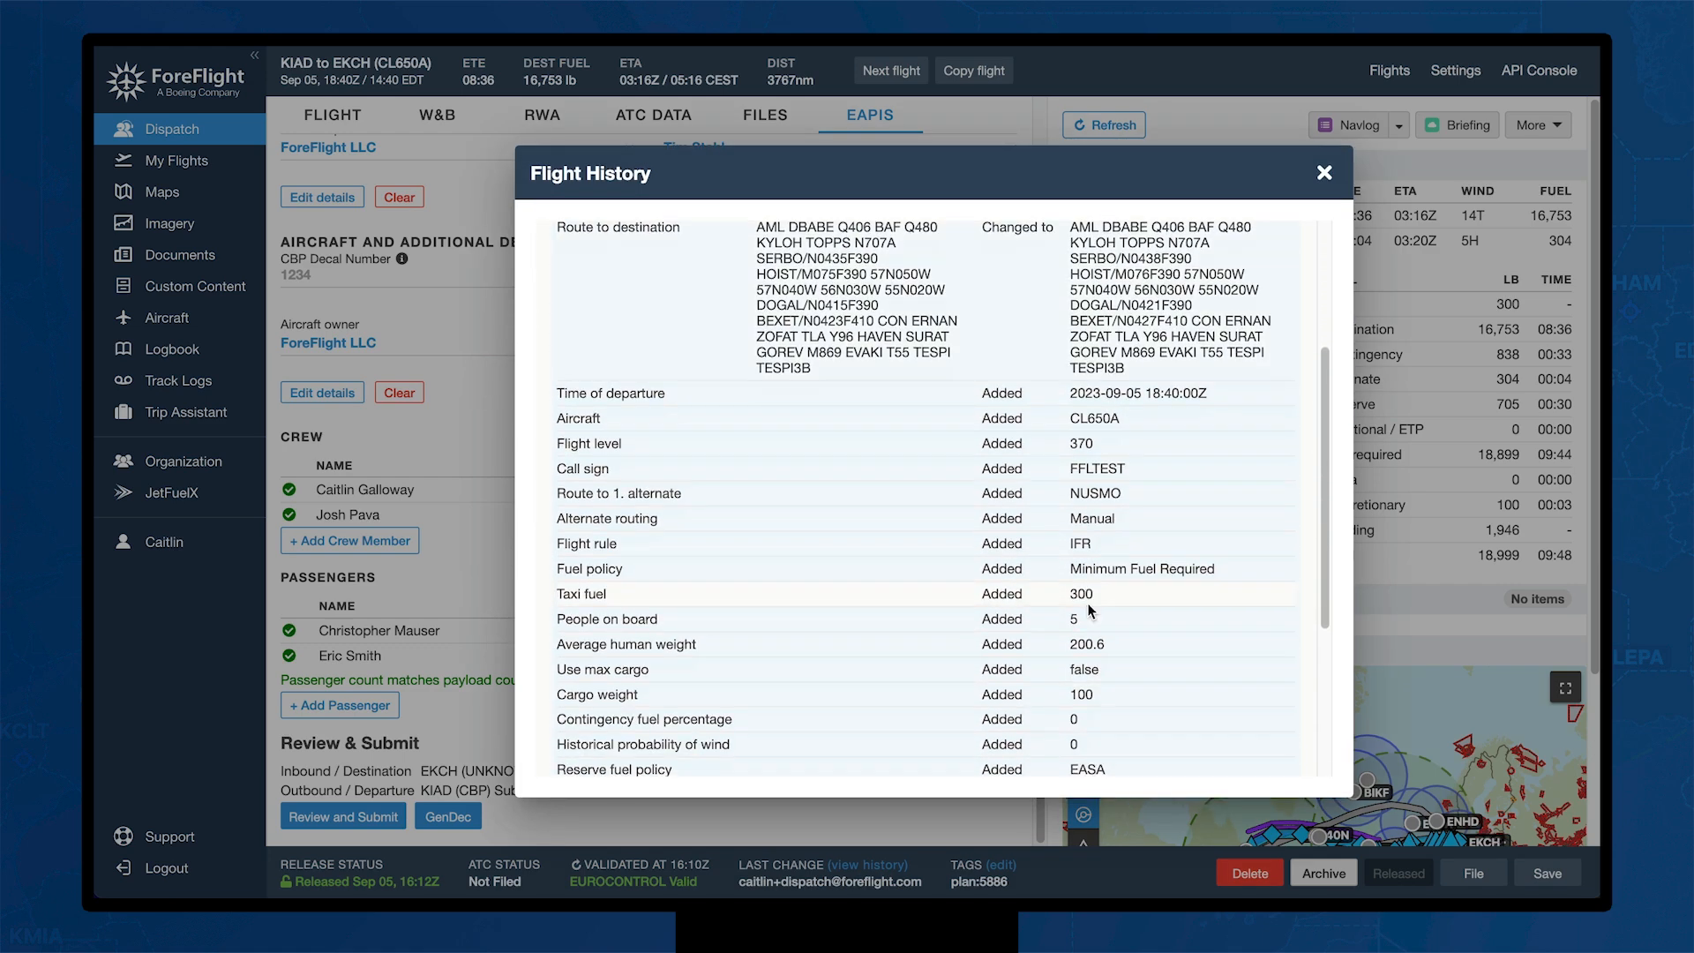
{"action": "scroll", "coordinate": [1087, 602], "scroll_direction": "up", "scroll_amount": 6}
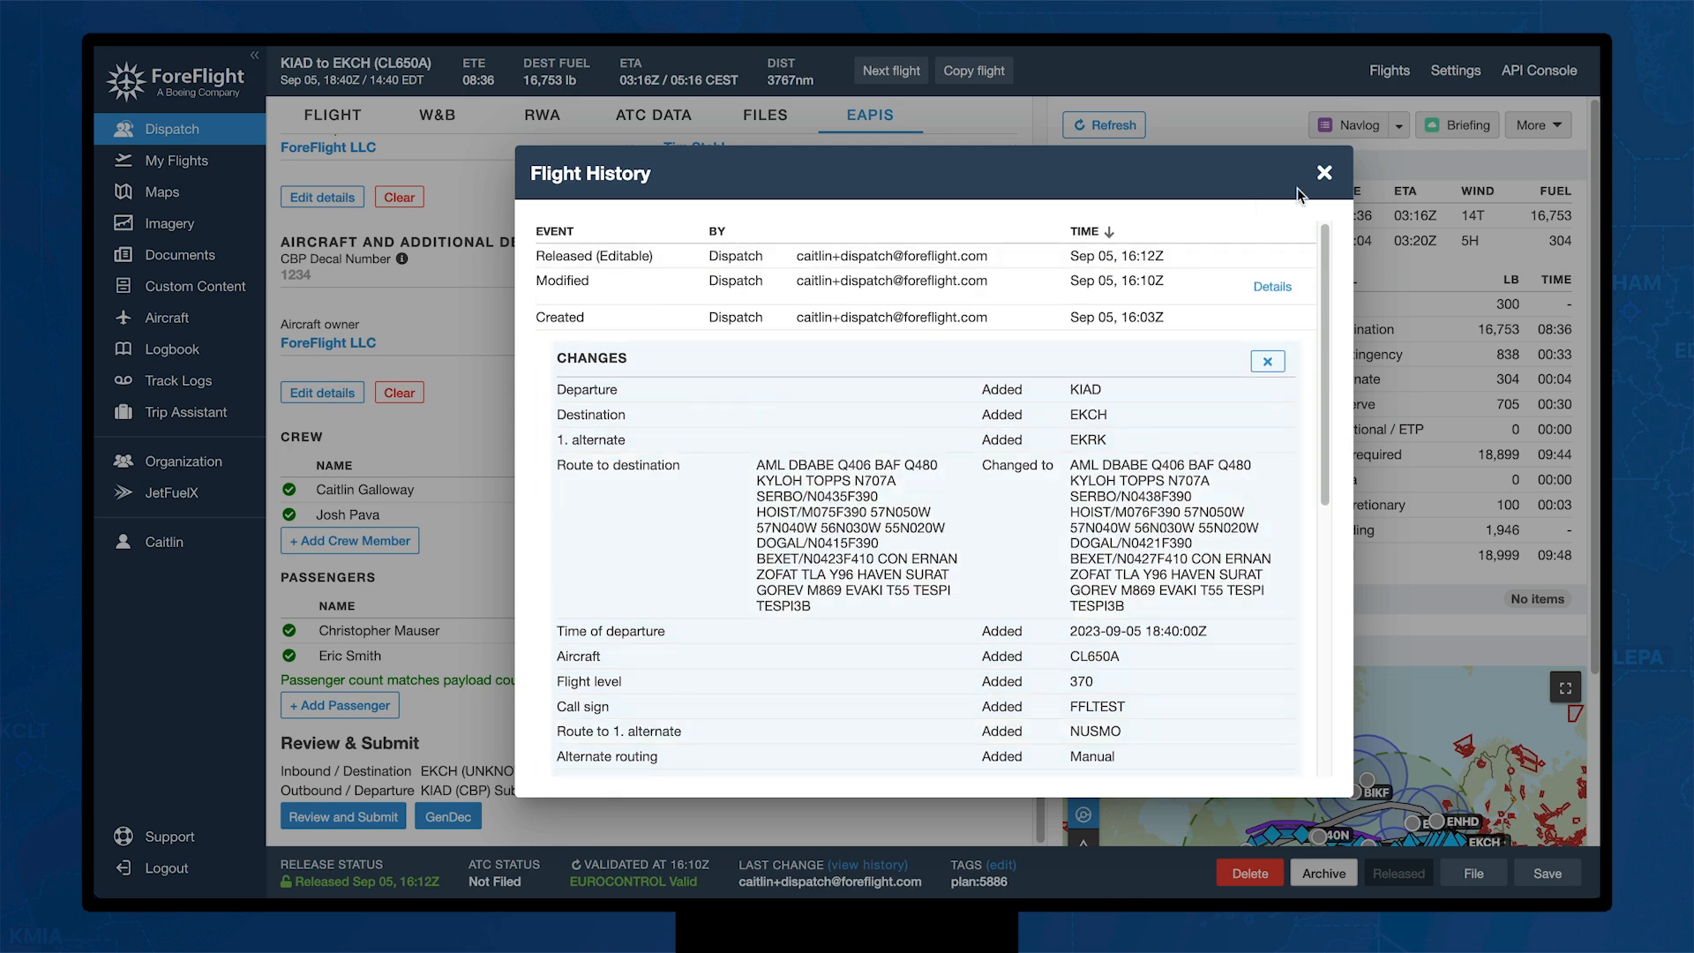
{"action": "left_click", "coordinate": [1325, 175]}
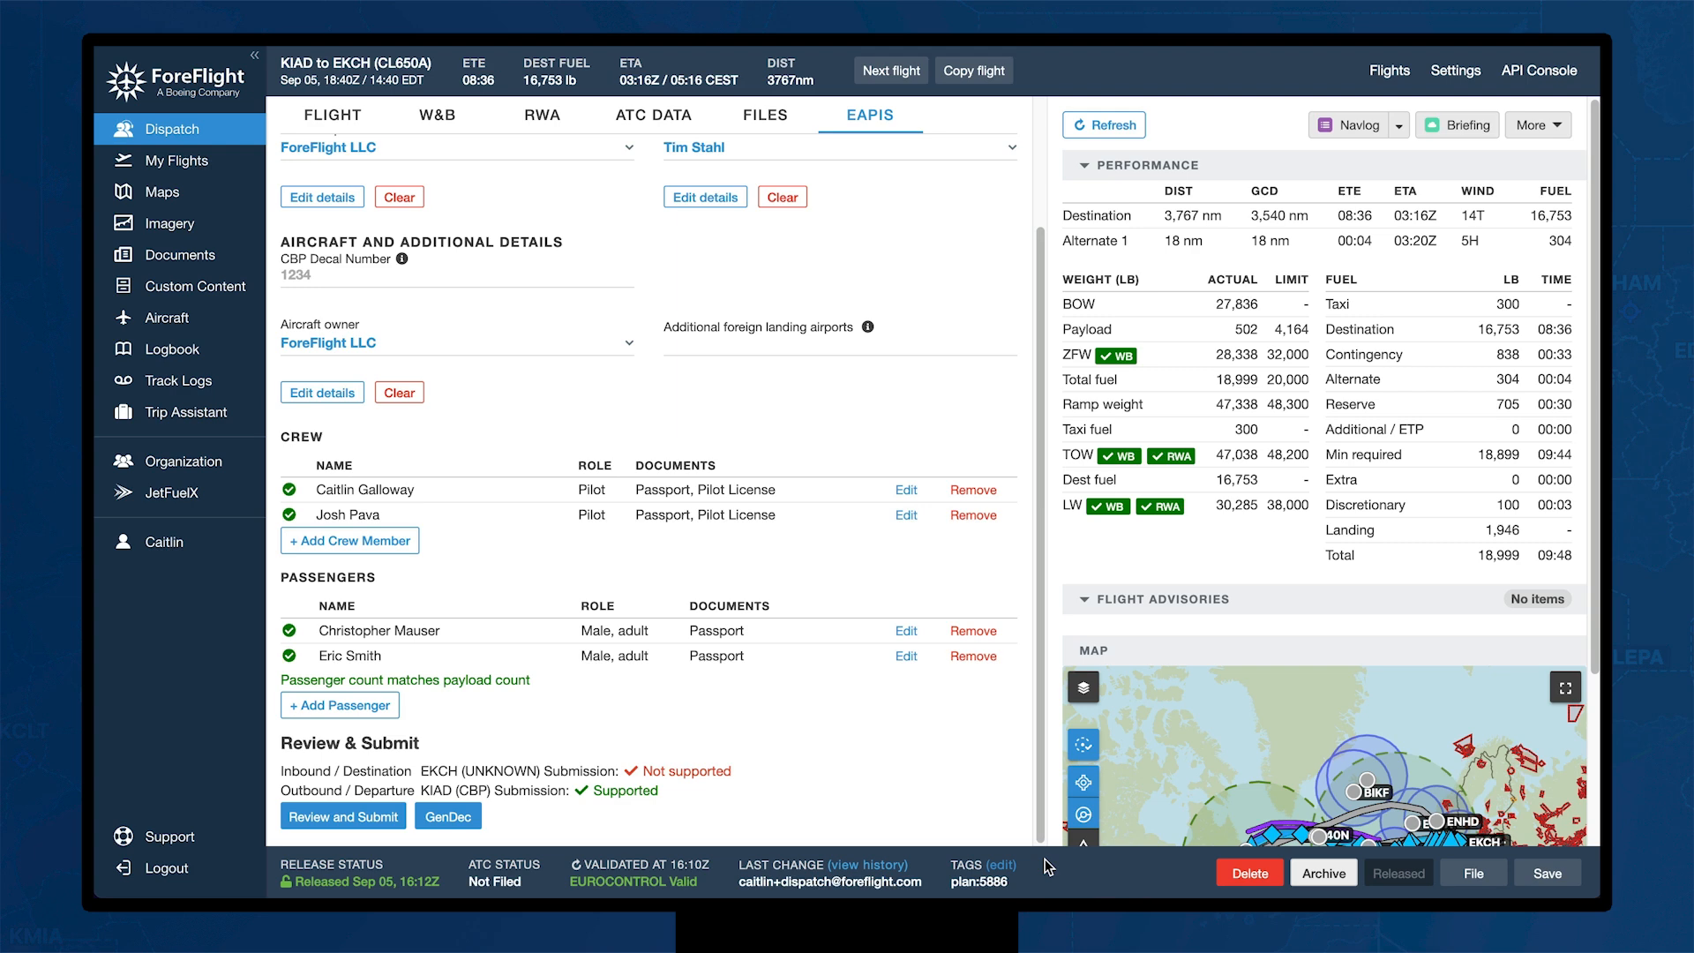
Step: Check the navlog templates, keep the default, and load the flight's navlog
{"action": "left_click", "coordinate": [1399, 129]}
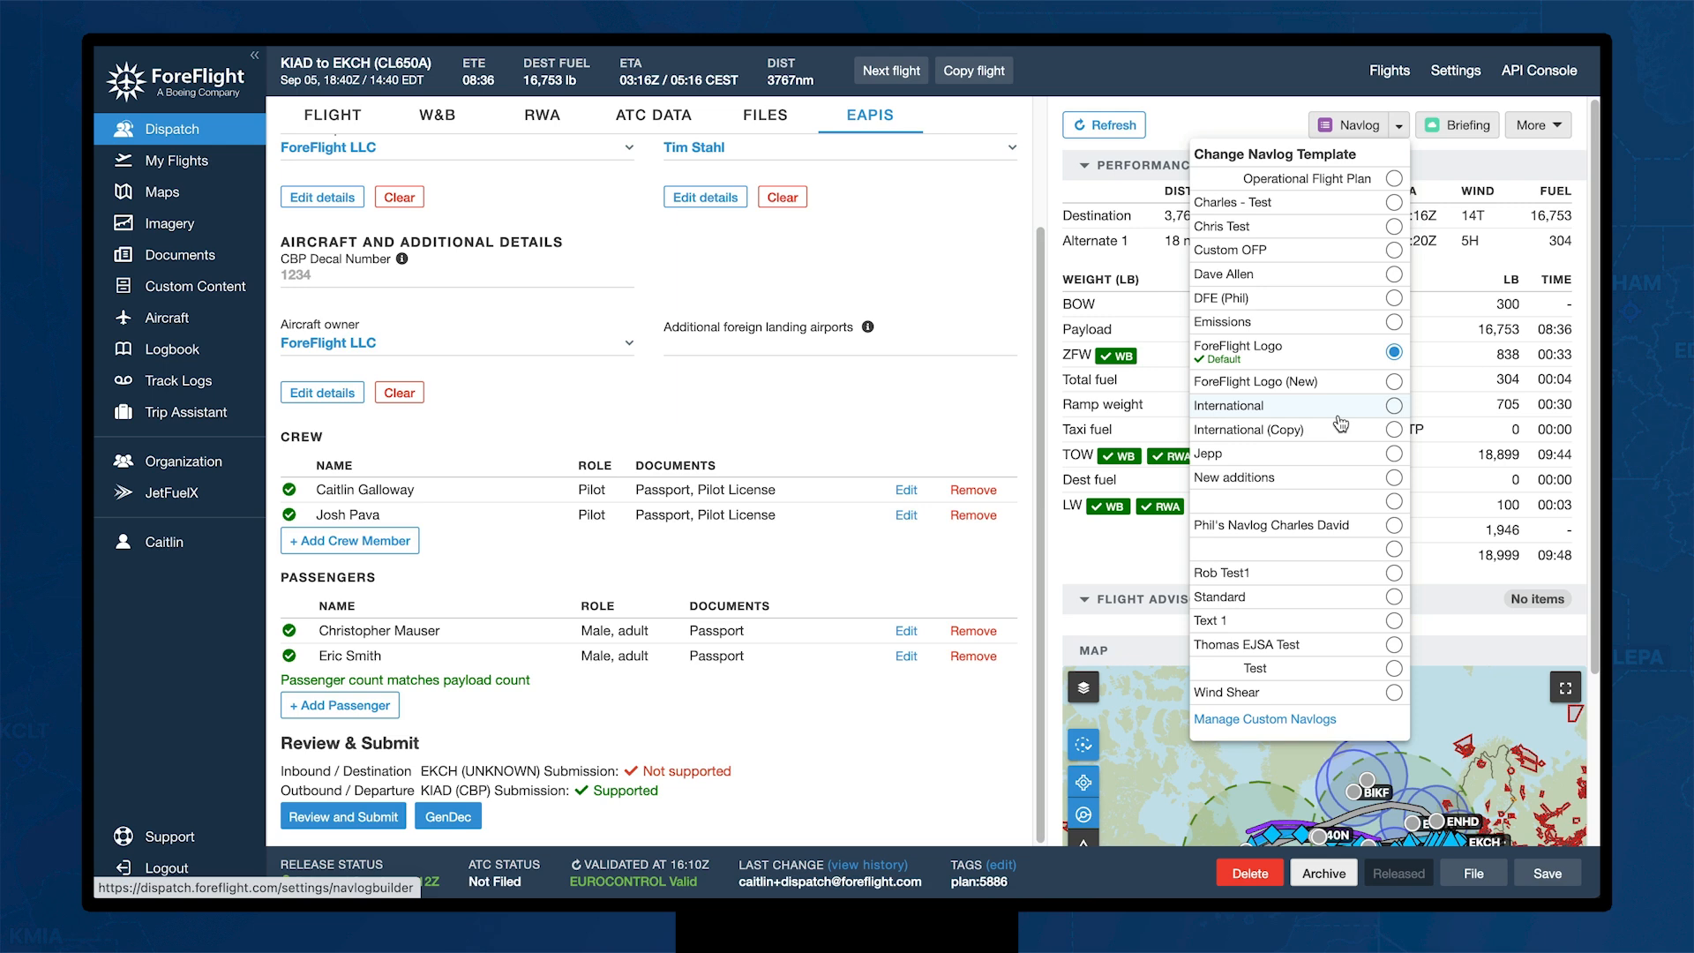
{"action": "left_click", "coordinate": [1254, 113]}
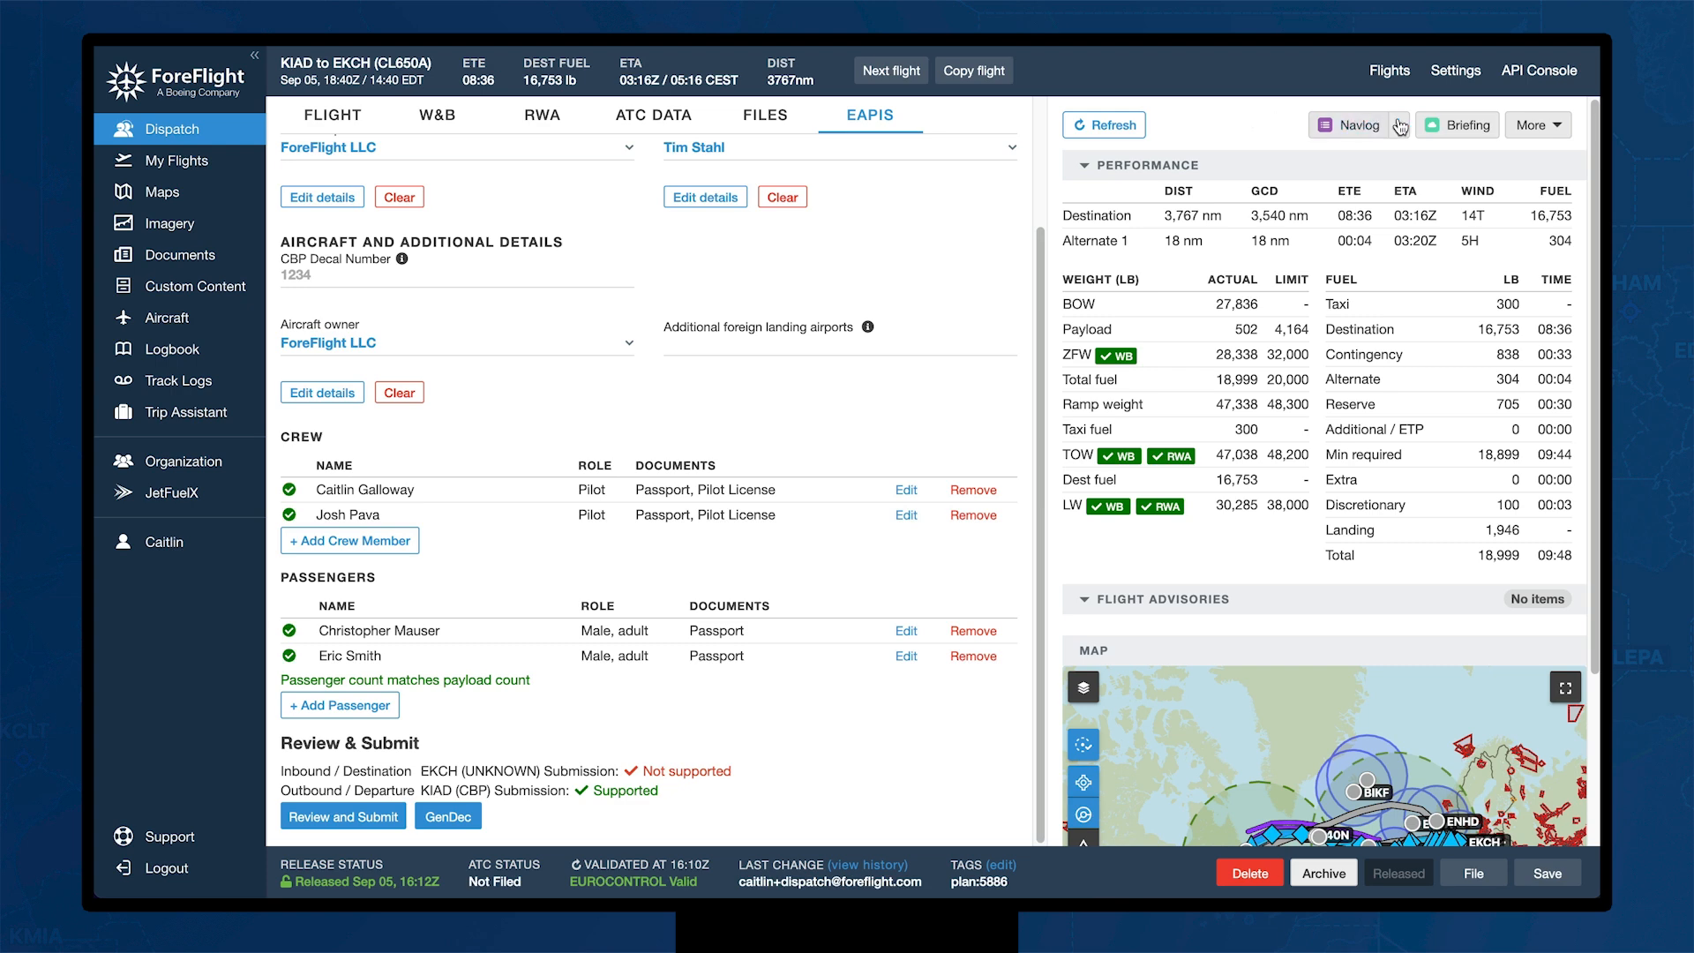
{"action": "left_click", "coordinate": [1461, 128]}
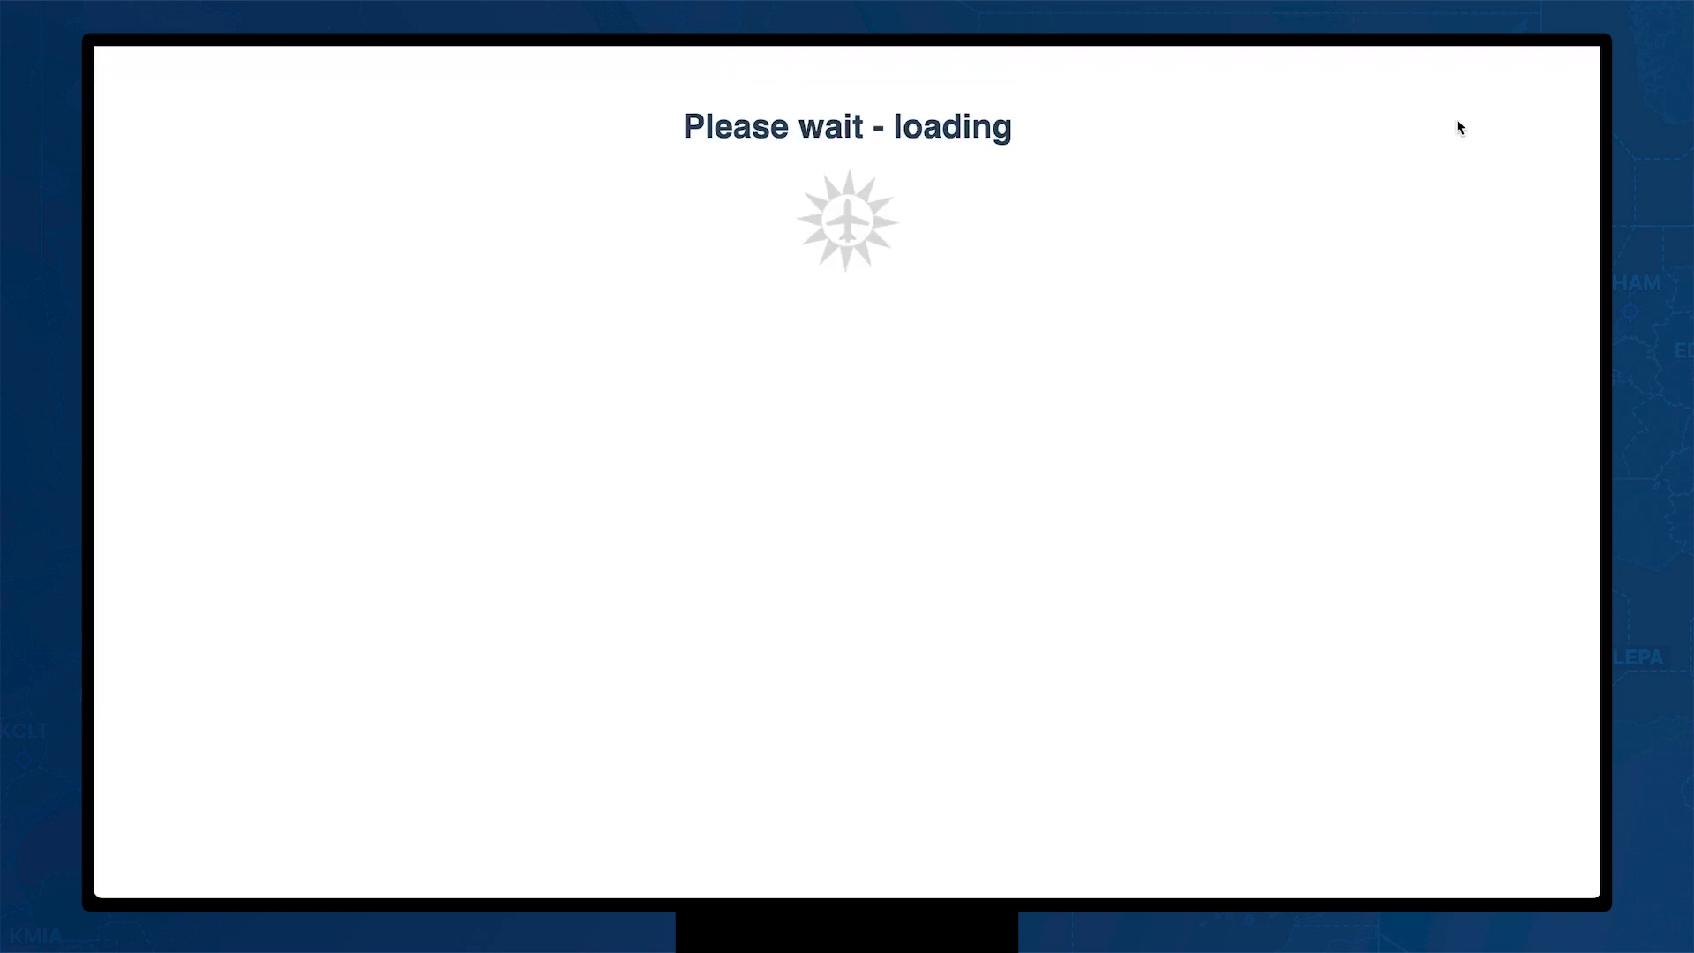
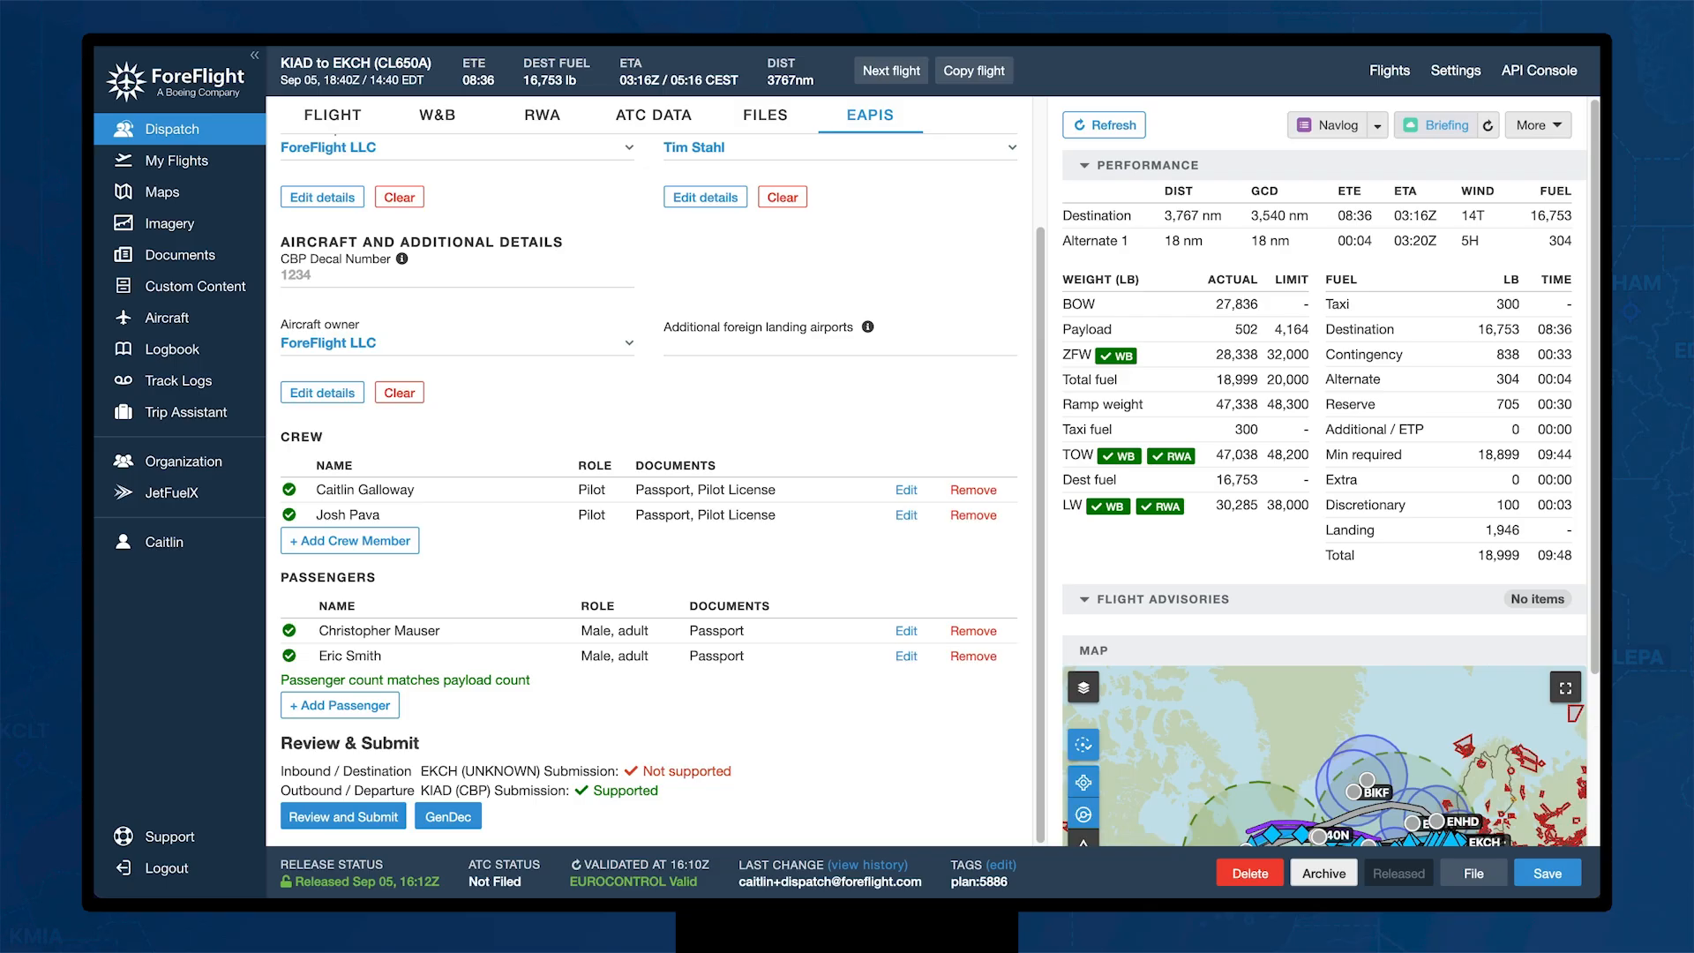
Step: Save the KIAD–EKCH flight and create the next flight departing EKCH
{"action": "left_click", "coordinate": [1546, 874]}
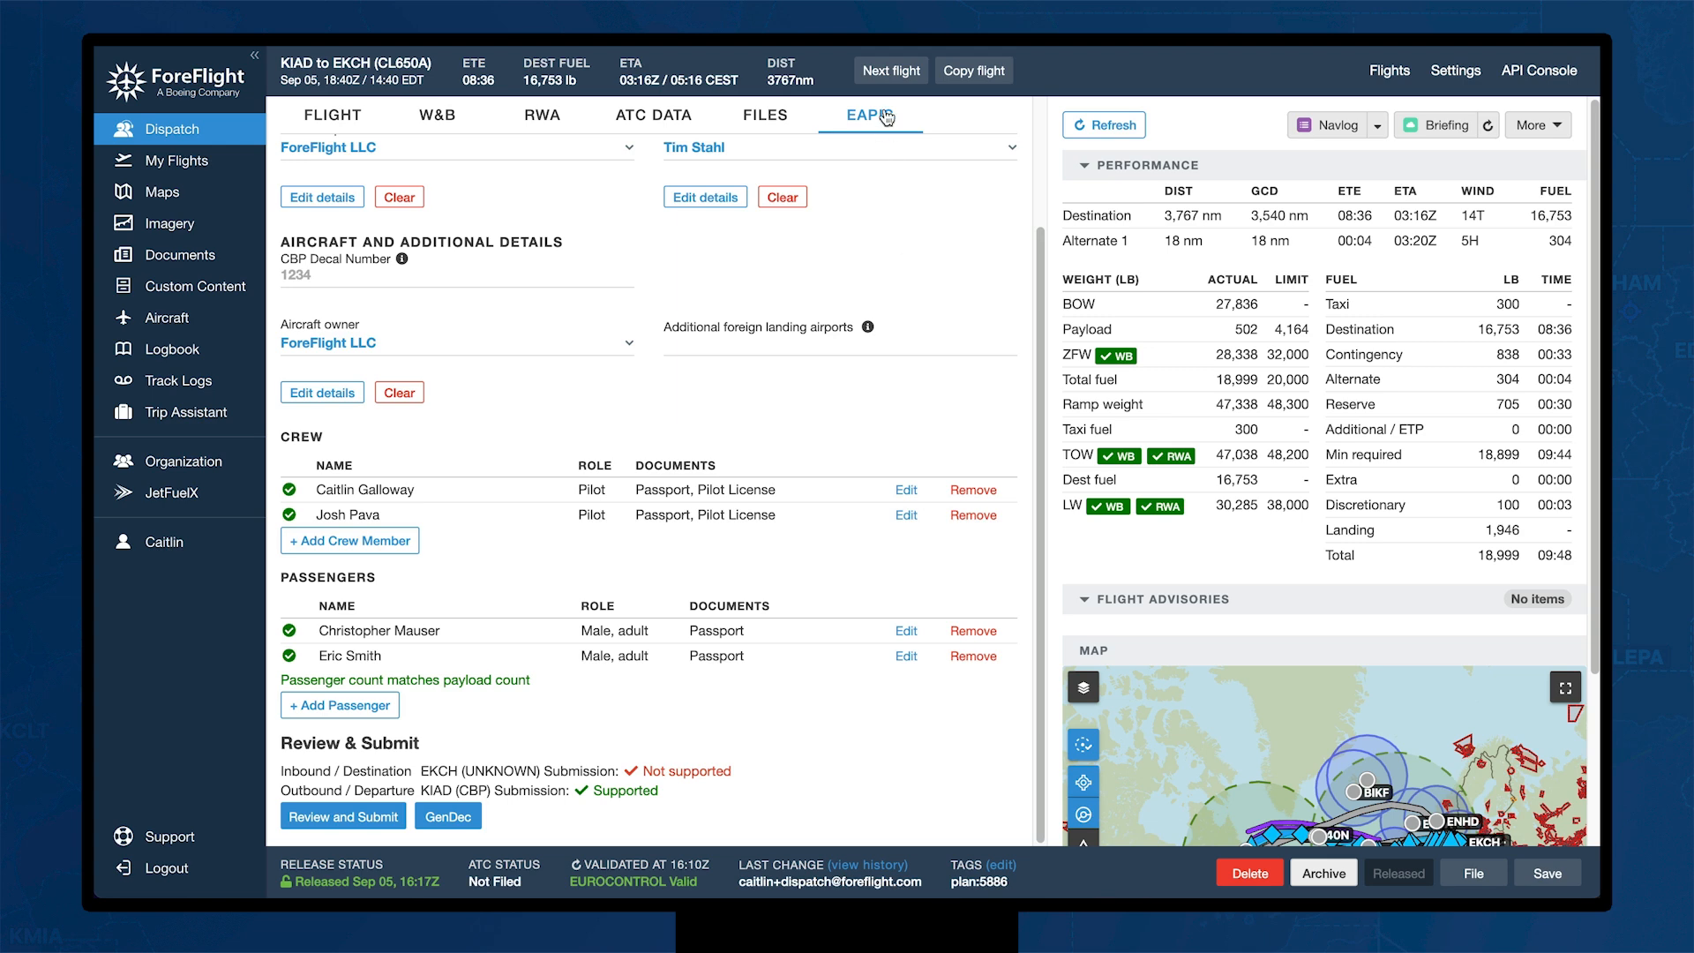
{"action": "left_click", "coordinate": [890, 72]}
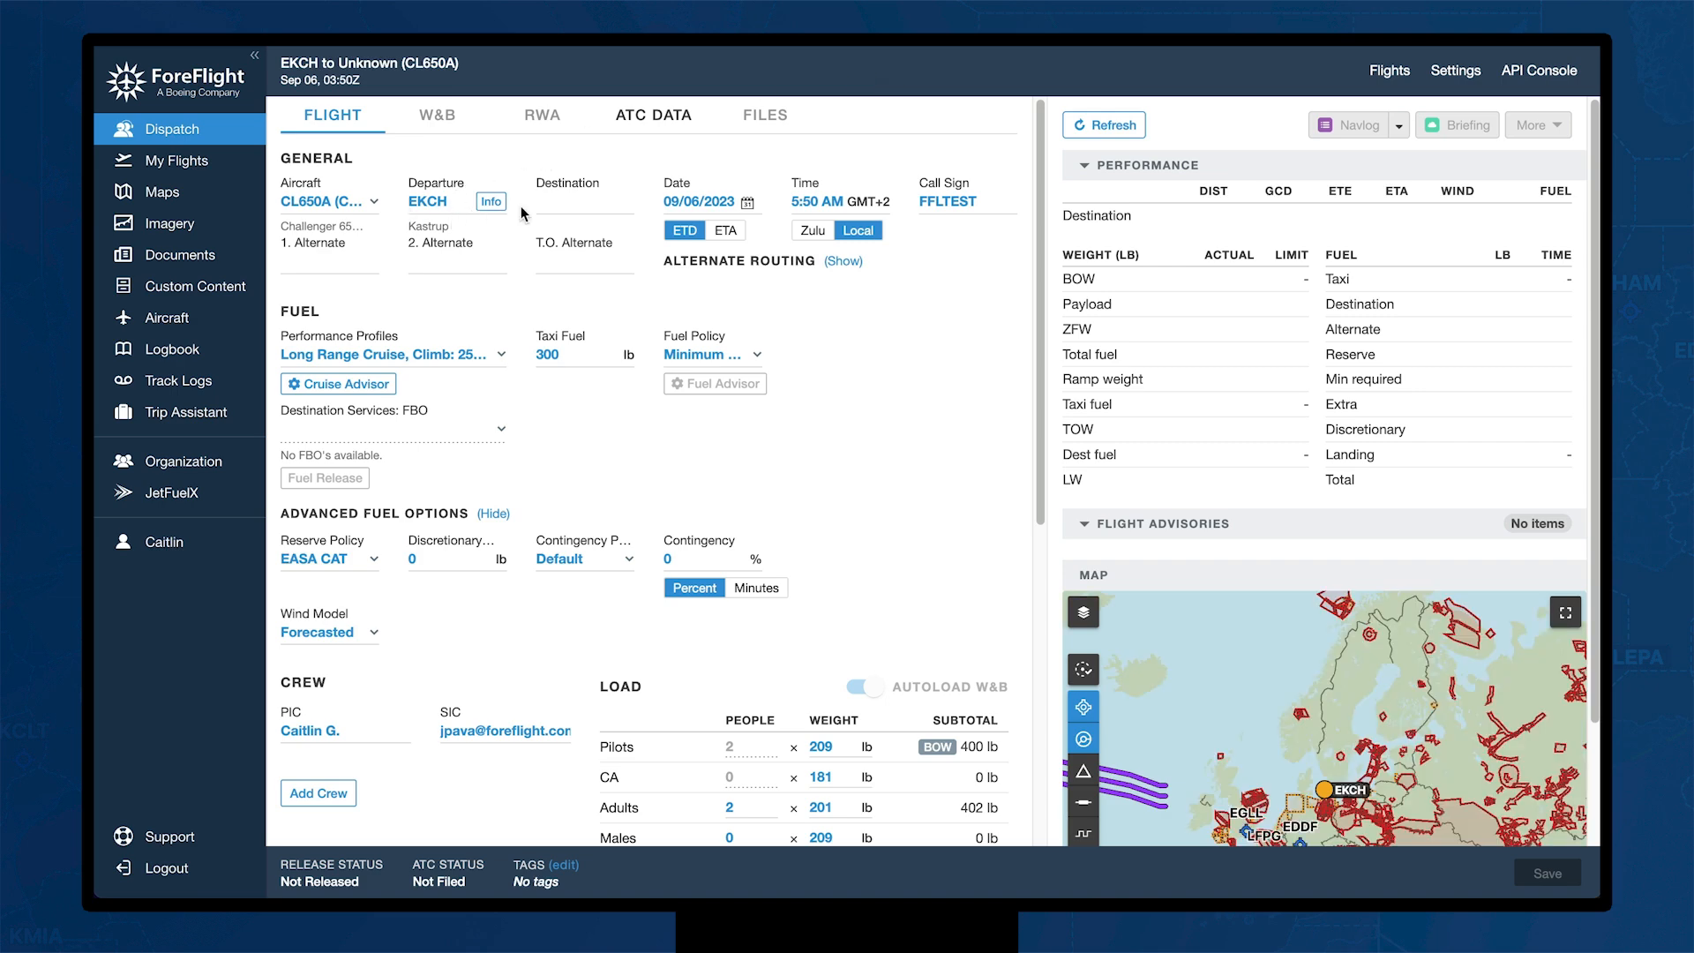
Step: Set the destination to OMDW Al Maktoum International by searching 'DUBAI'
{"action": "left_click", "coordinate": [552, 202]}
{"action": "type", "text": "DUBAI"}
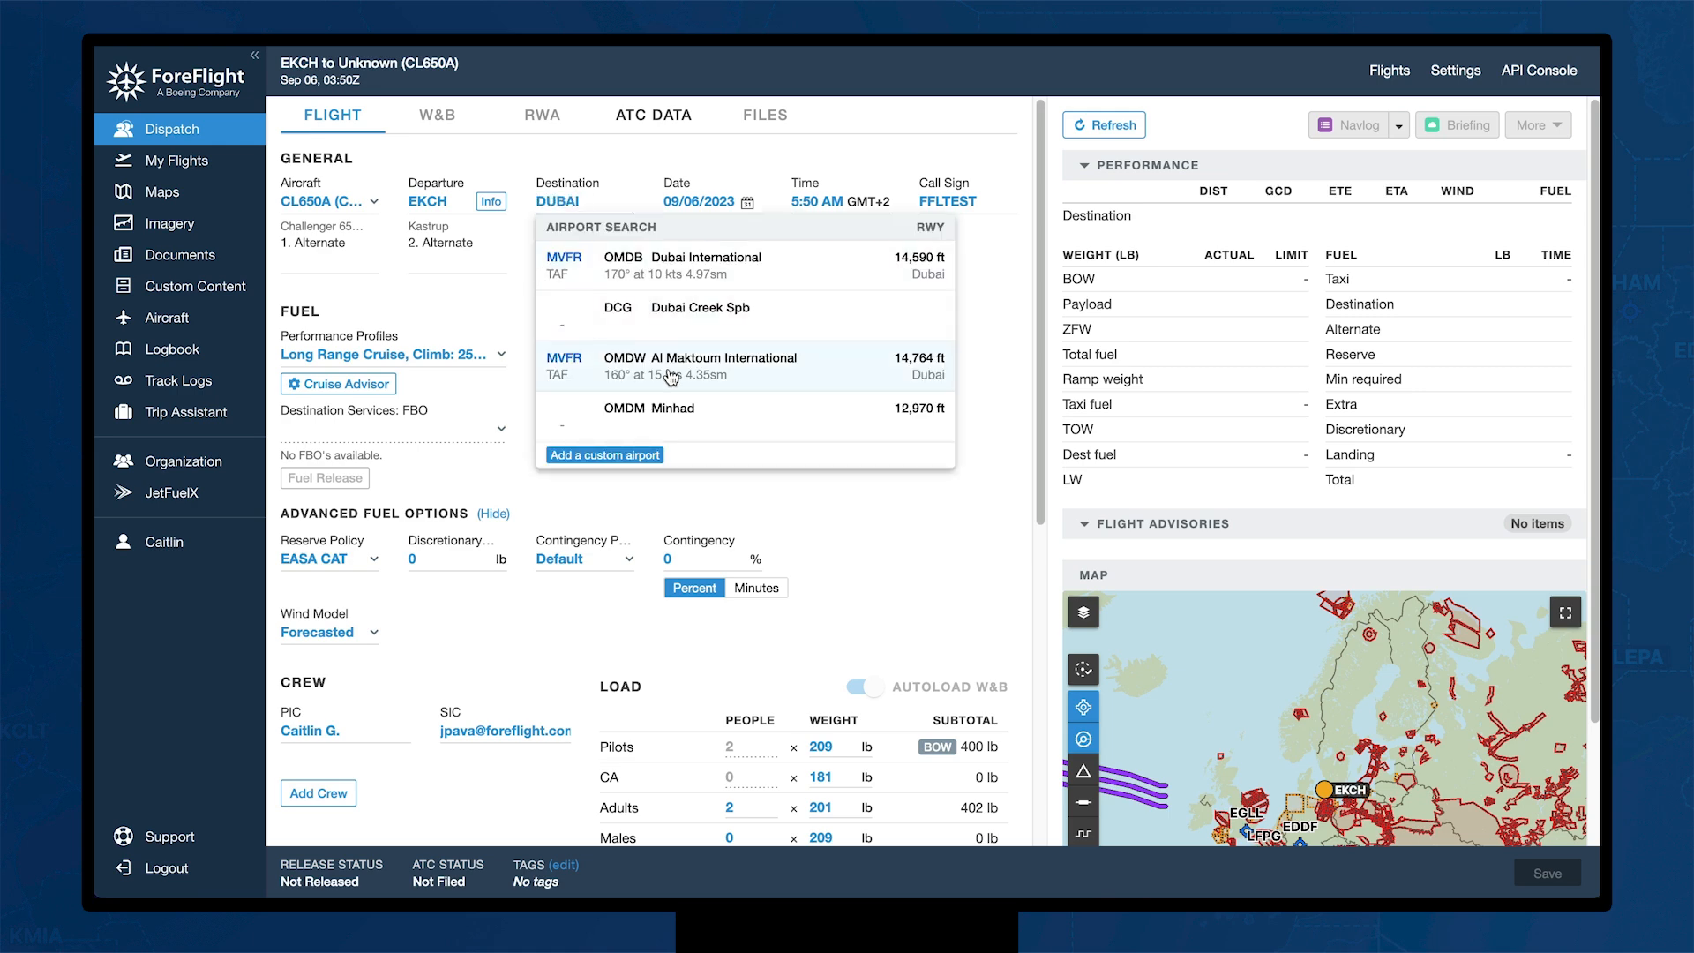
{"action": "left_click", "coordinate": [749, 378]}
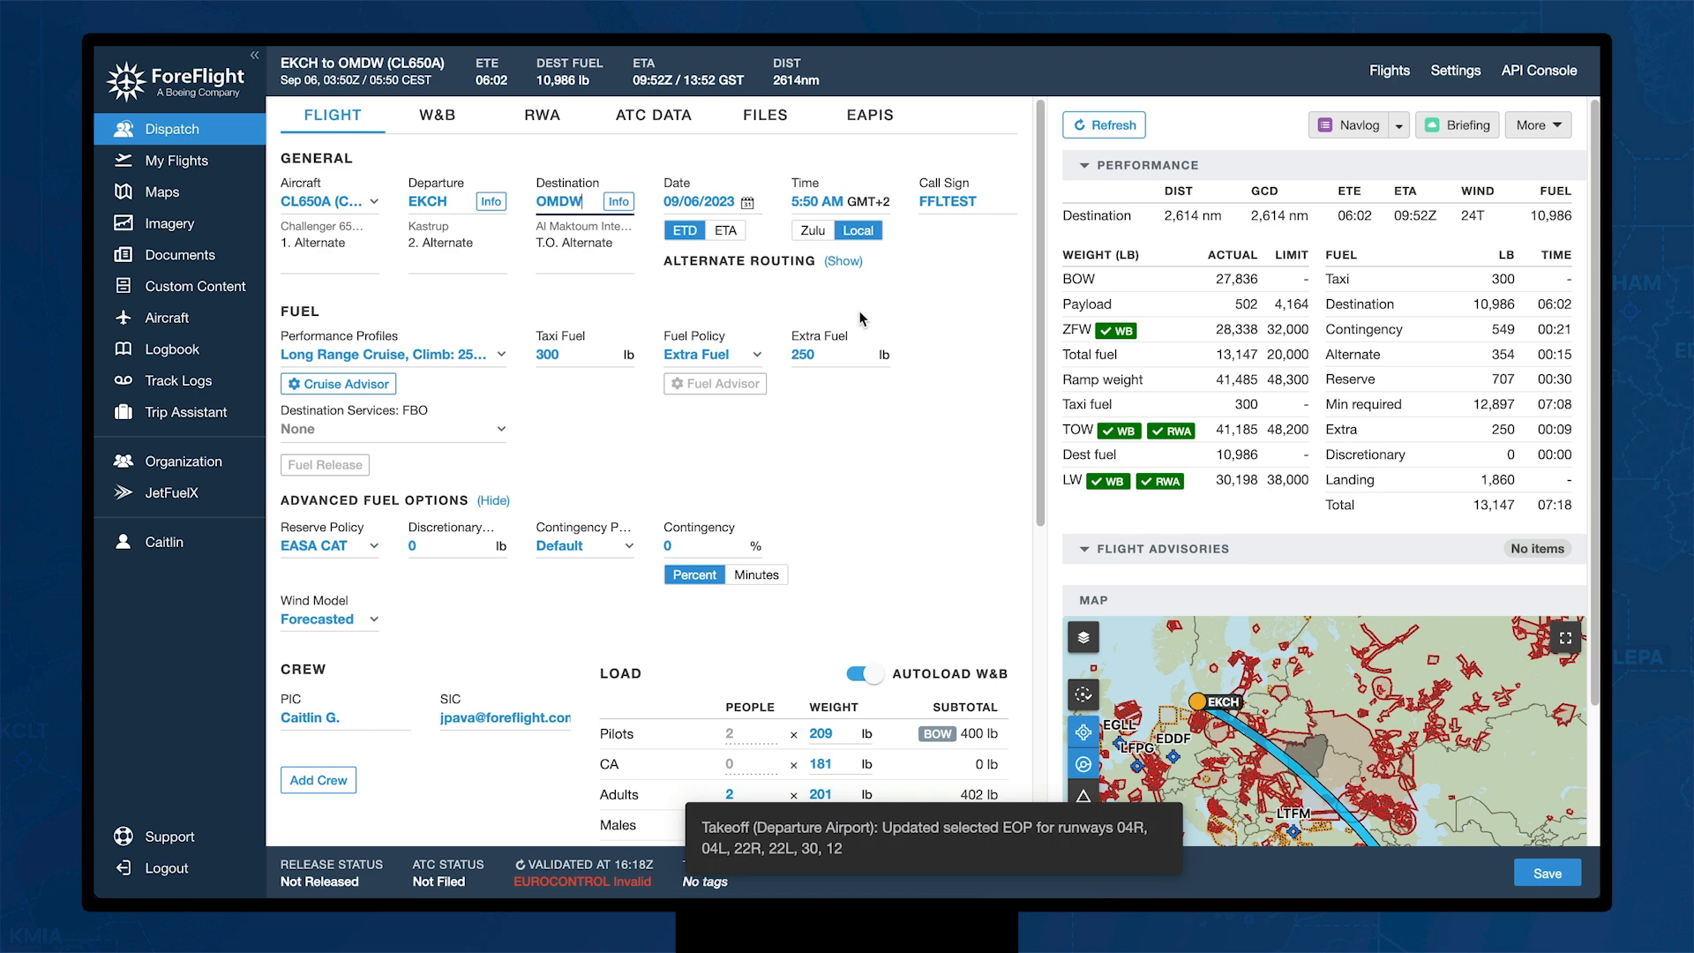
Step: Change the departure time to 8:50 AM and set OMDB Dubai International as first alternate
{"action": "left_click", "coordinate": [796, 199]}
{"action": "key", "text": "BackSpace"}
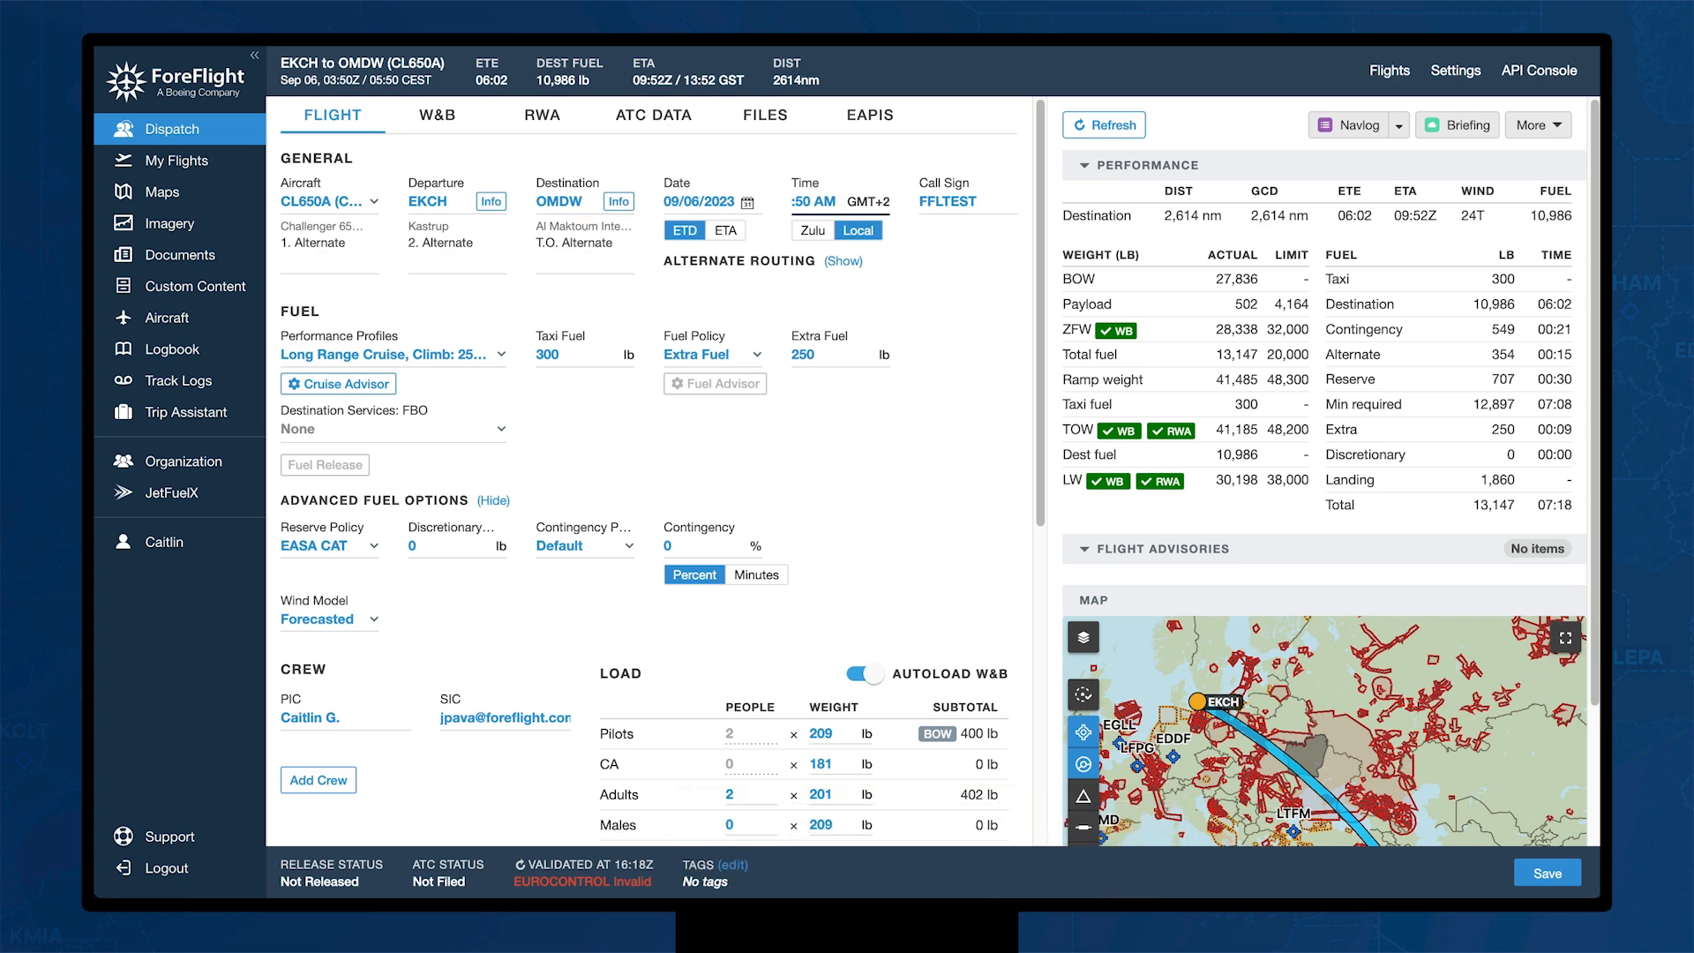
{"action": "type", "text": "8"}
{"action": "key", "text": "Return"}
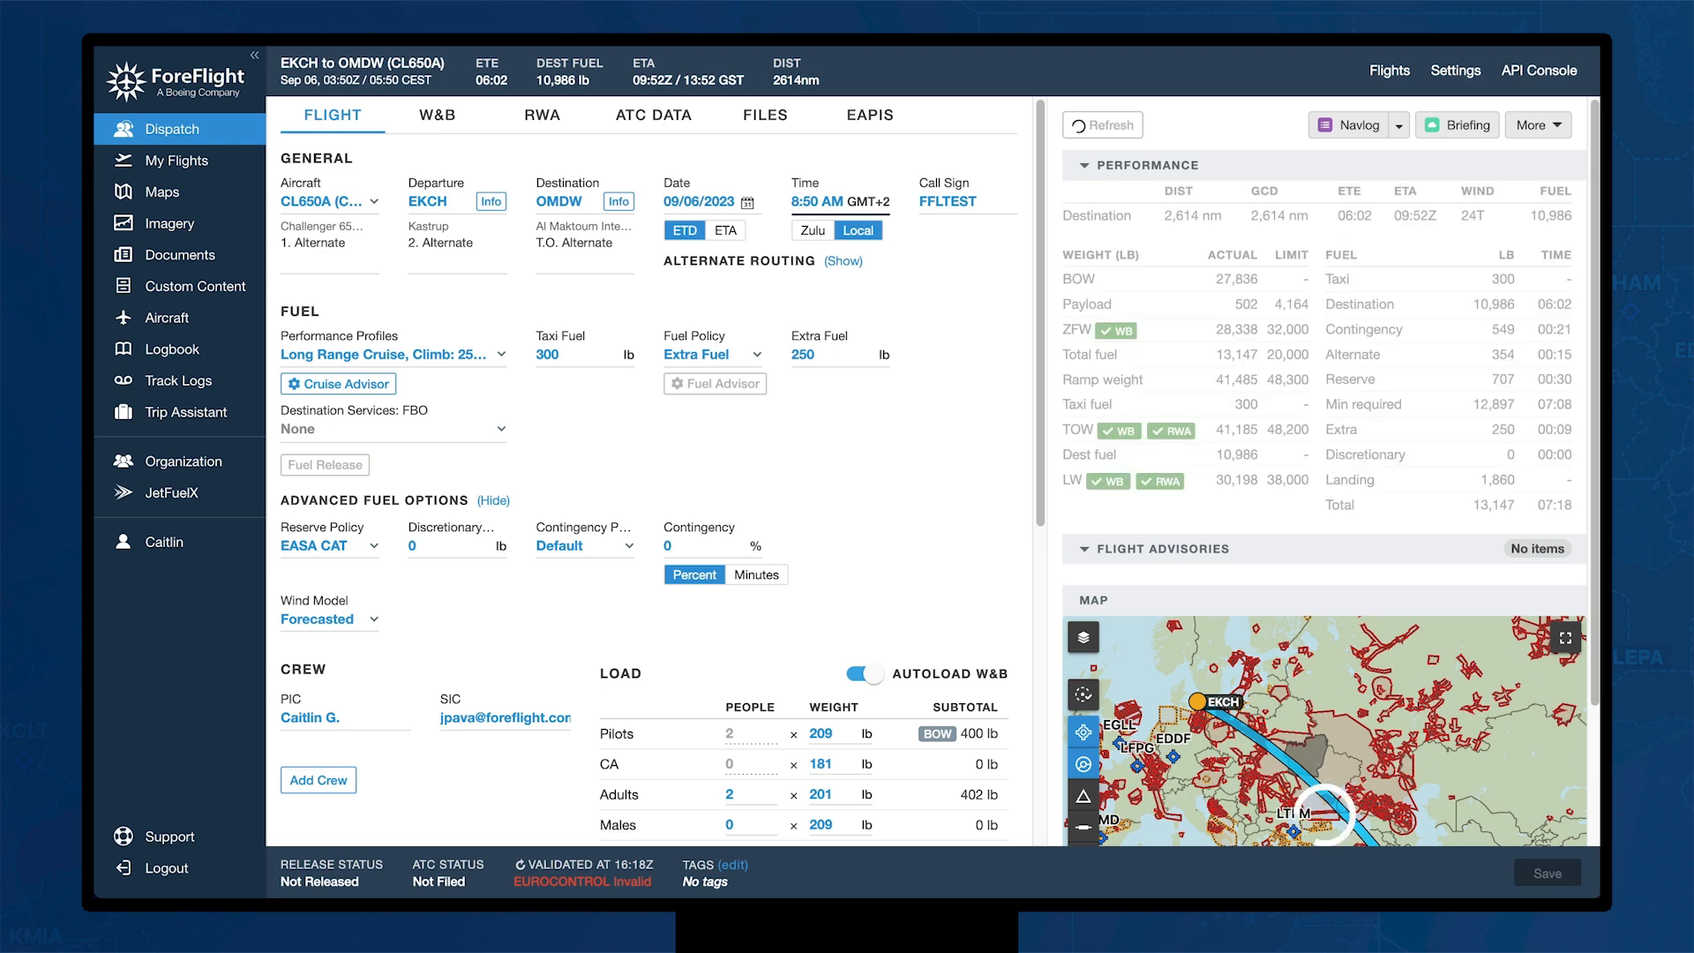
{"action": "left_click", "coordinate": [342, 262]}
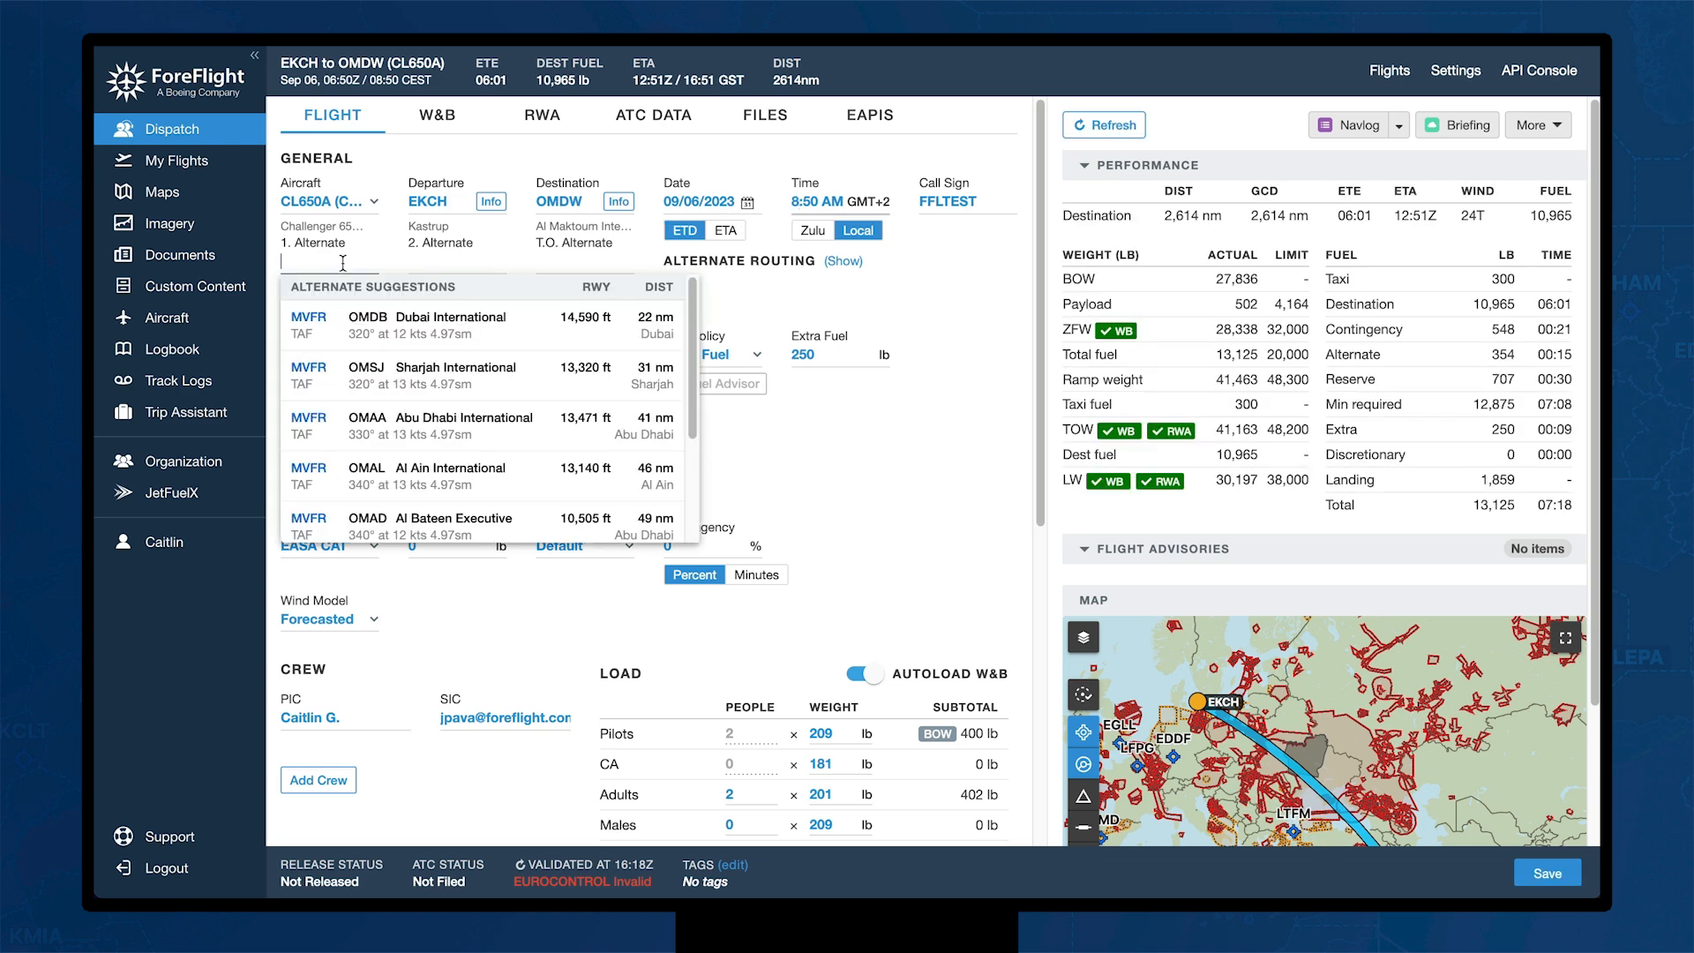
{"action": "left_click", "coordinate": [426, 319]}
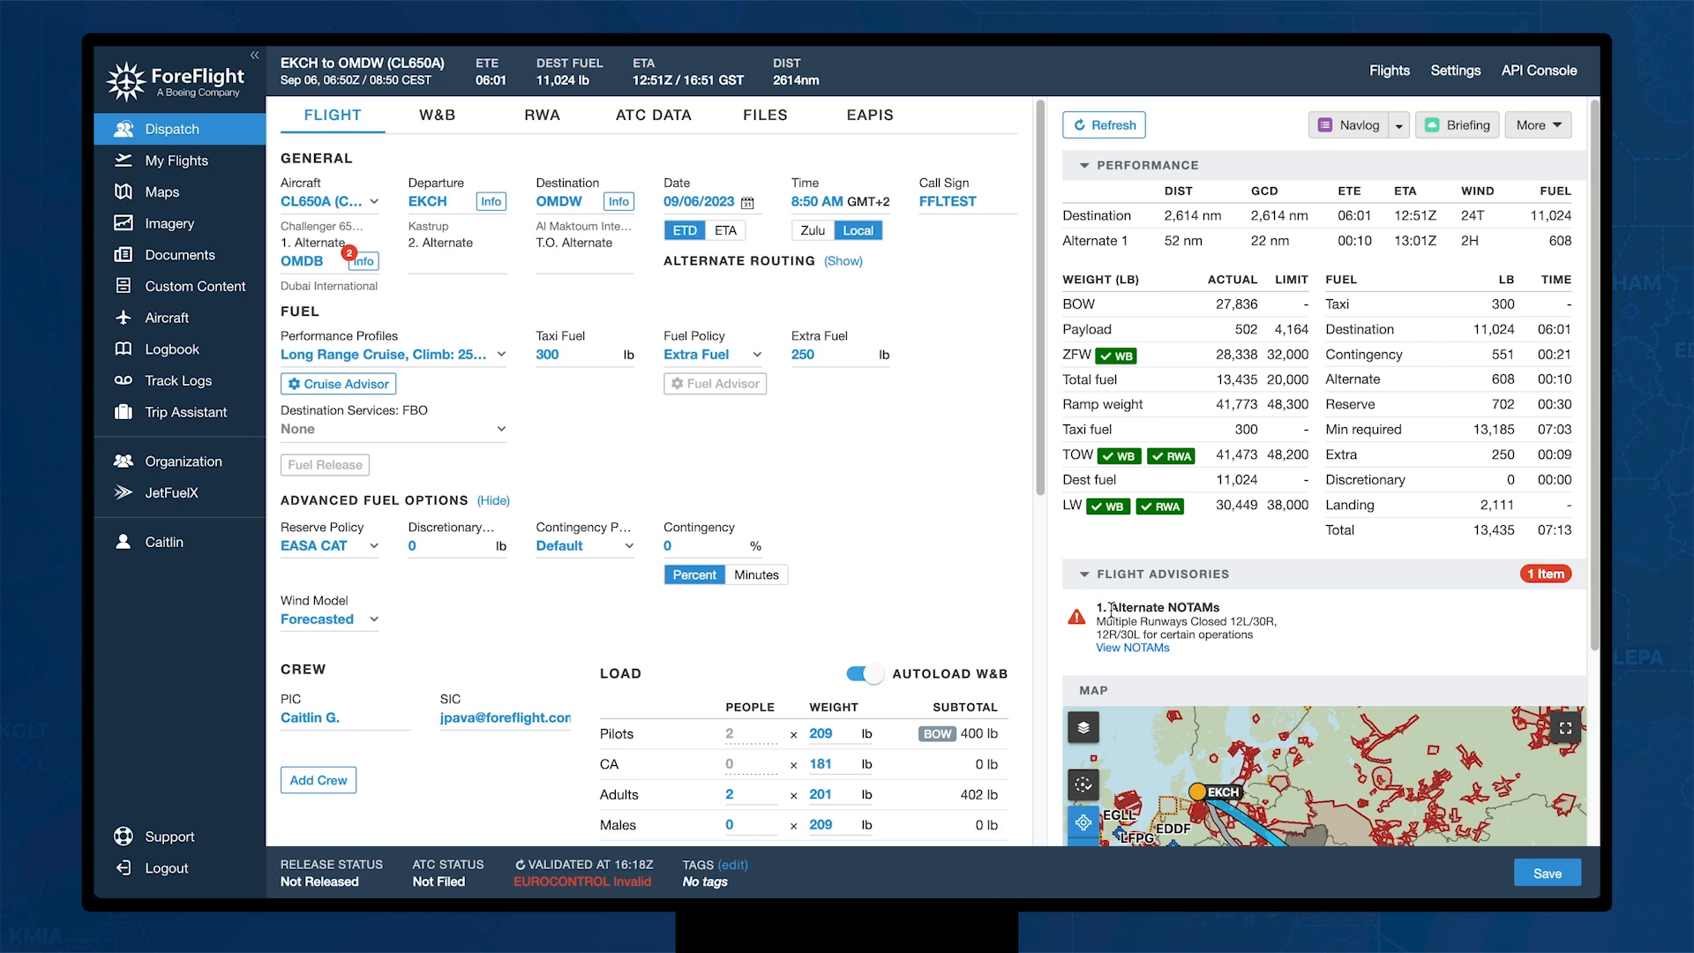
{"action": "left_click", "coordinate": [1147, 648]}
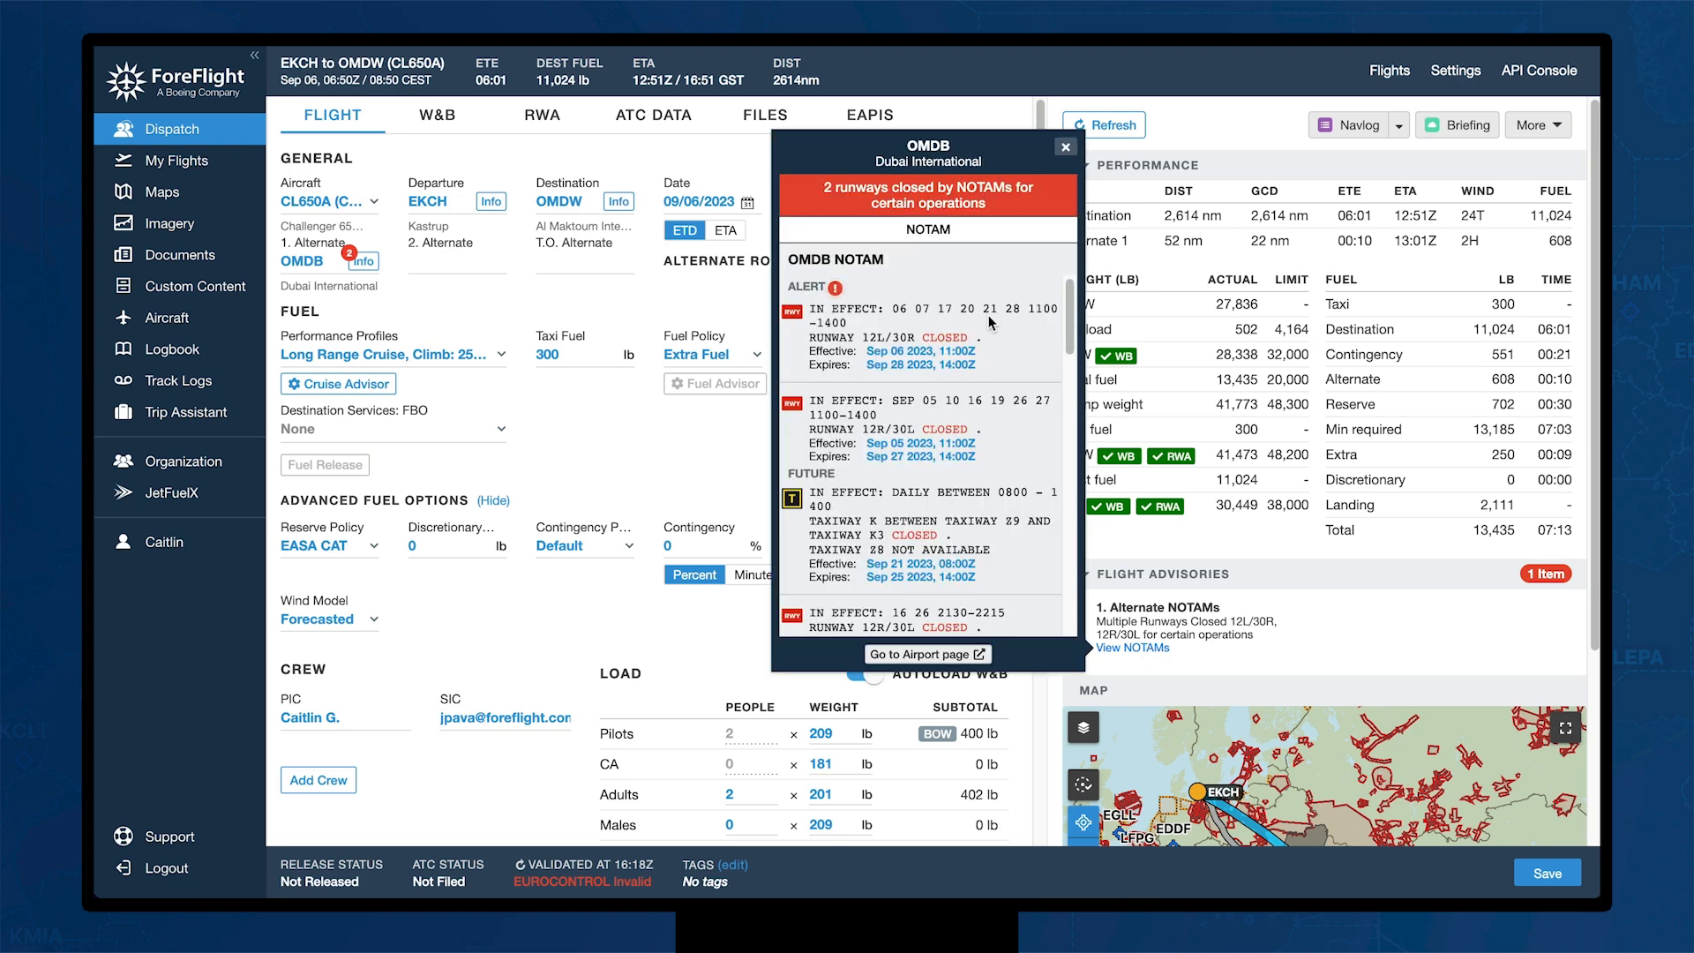
{"action": "scroll", "coordinate": [990, 322], "scroll_direction": "down", "scroll_amount": 5}
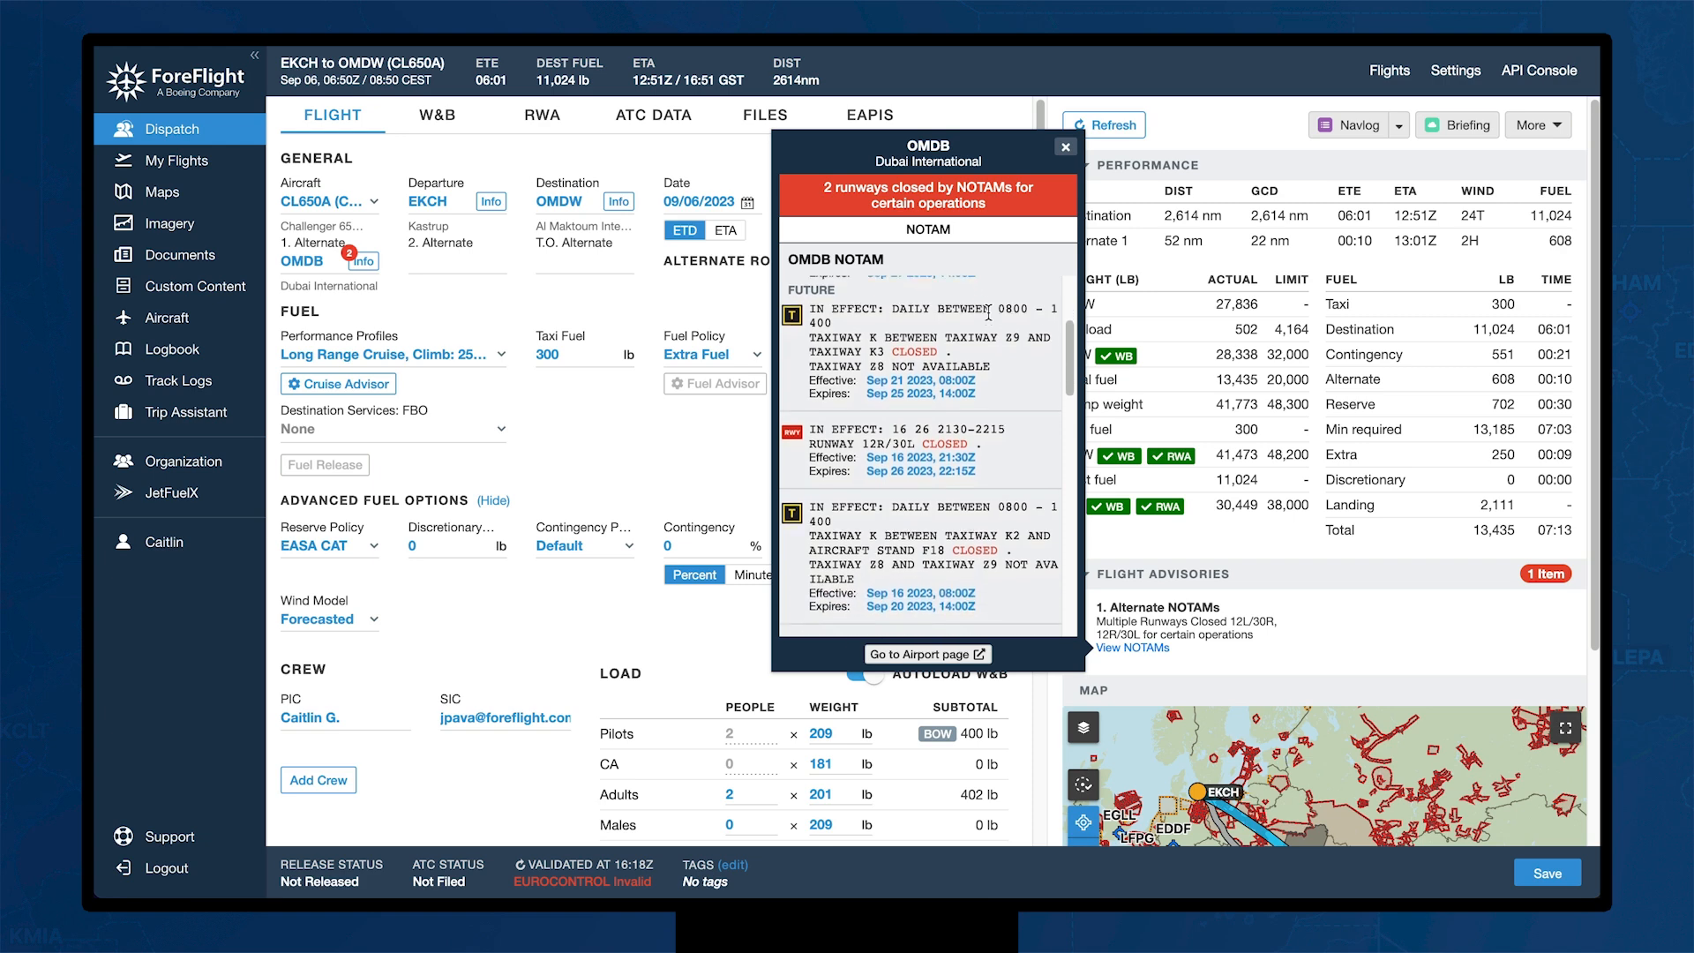
{"action": "scroll", "coordinate": [988, 313], "scroll_direction": "up", "scroll_amount": 3}
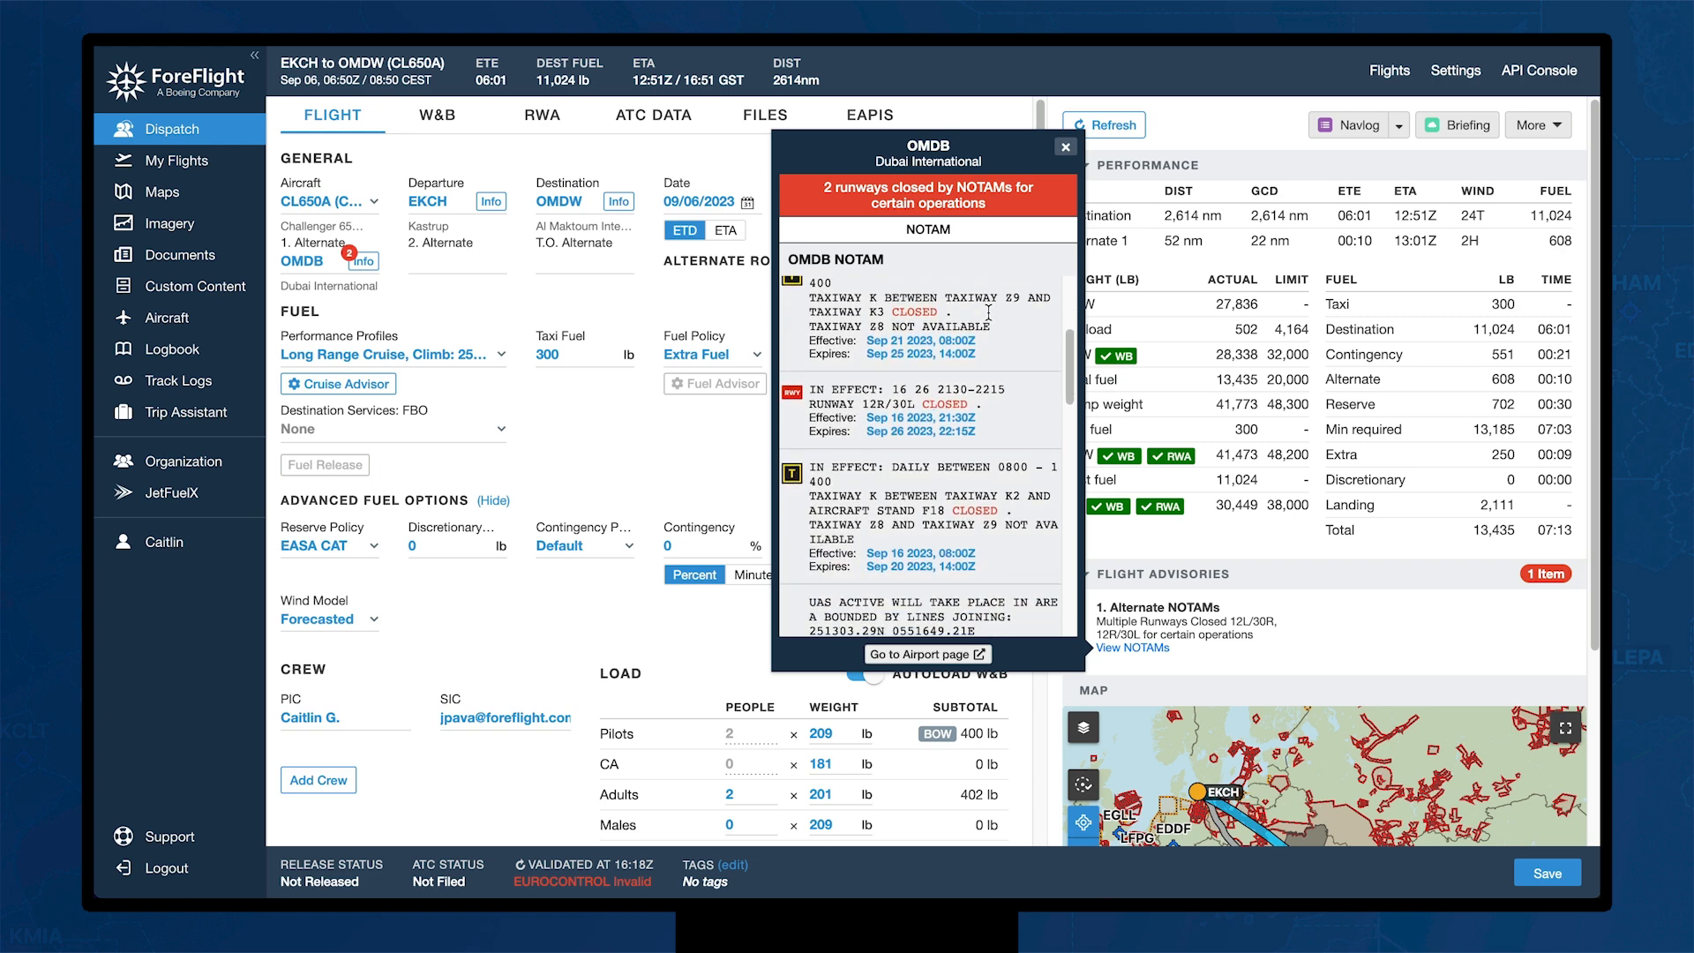
{"action": "left_click", "coordinate": [1065, 148]}
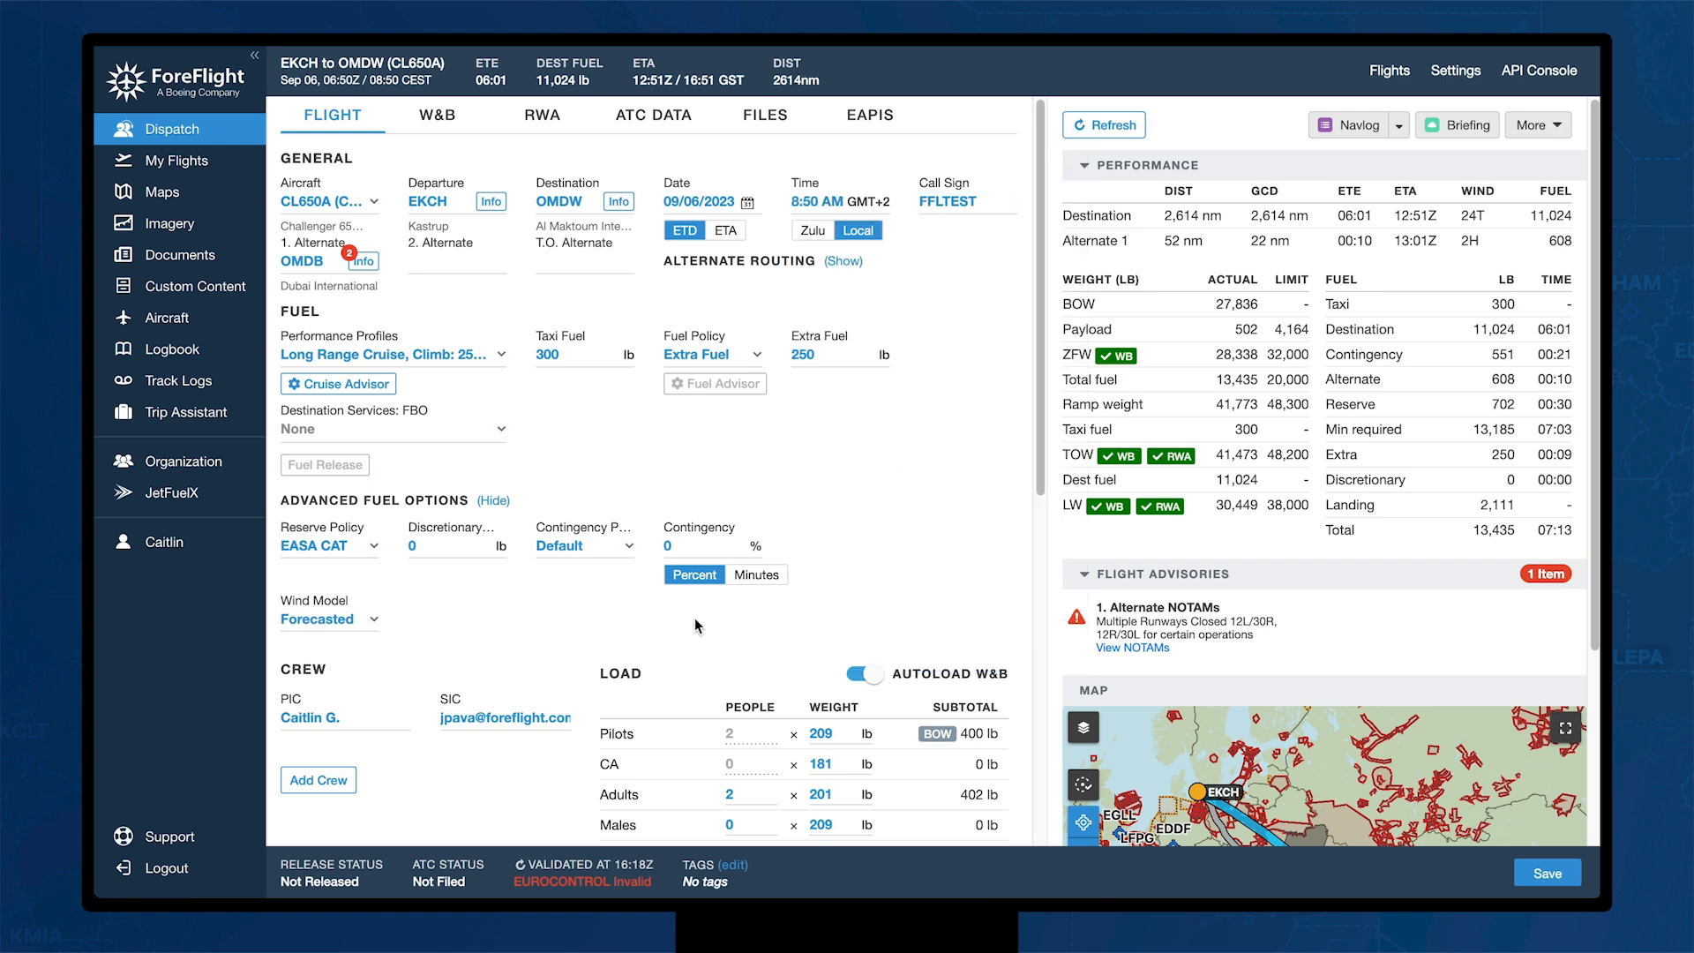
{"action": "scroll", "coordinate": [695, 620], "scroll_direction": "down", "scroll_amount": 10}
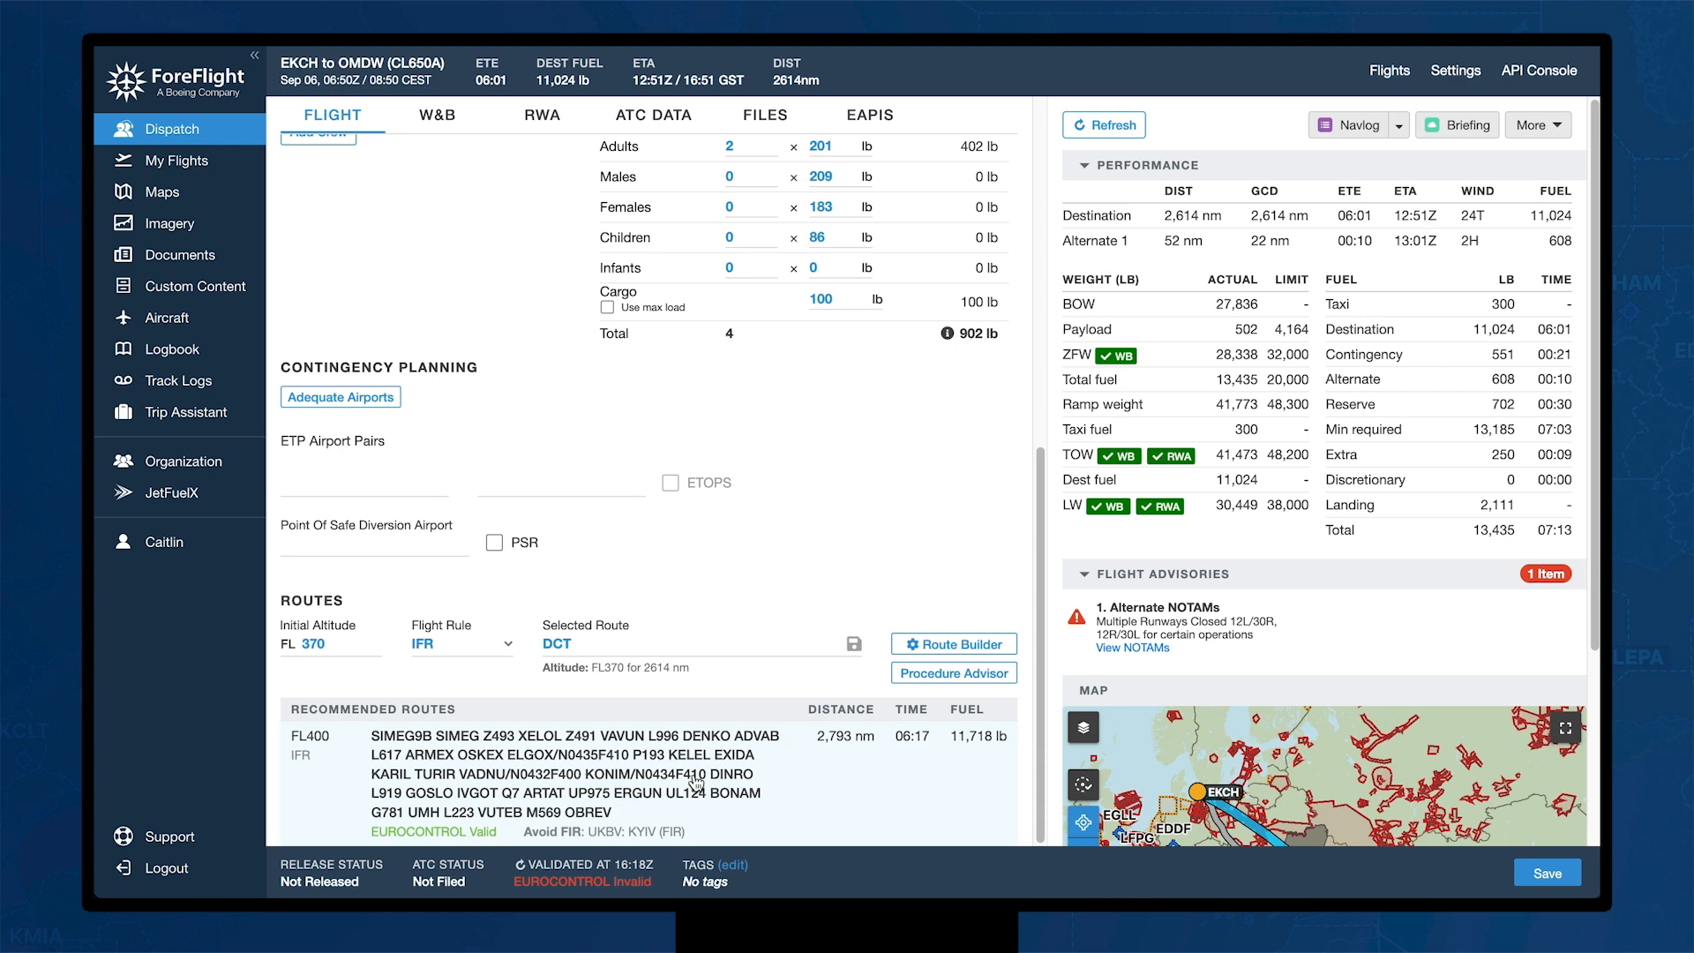
Step: In the route builder, add a constraint of type Avoid Country
{"action": "left_click", "coordinate": [955, 645]}
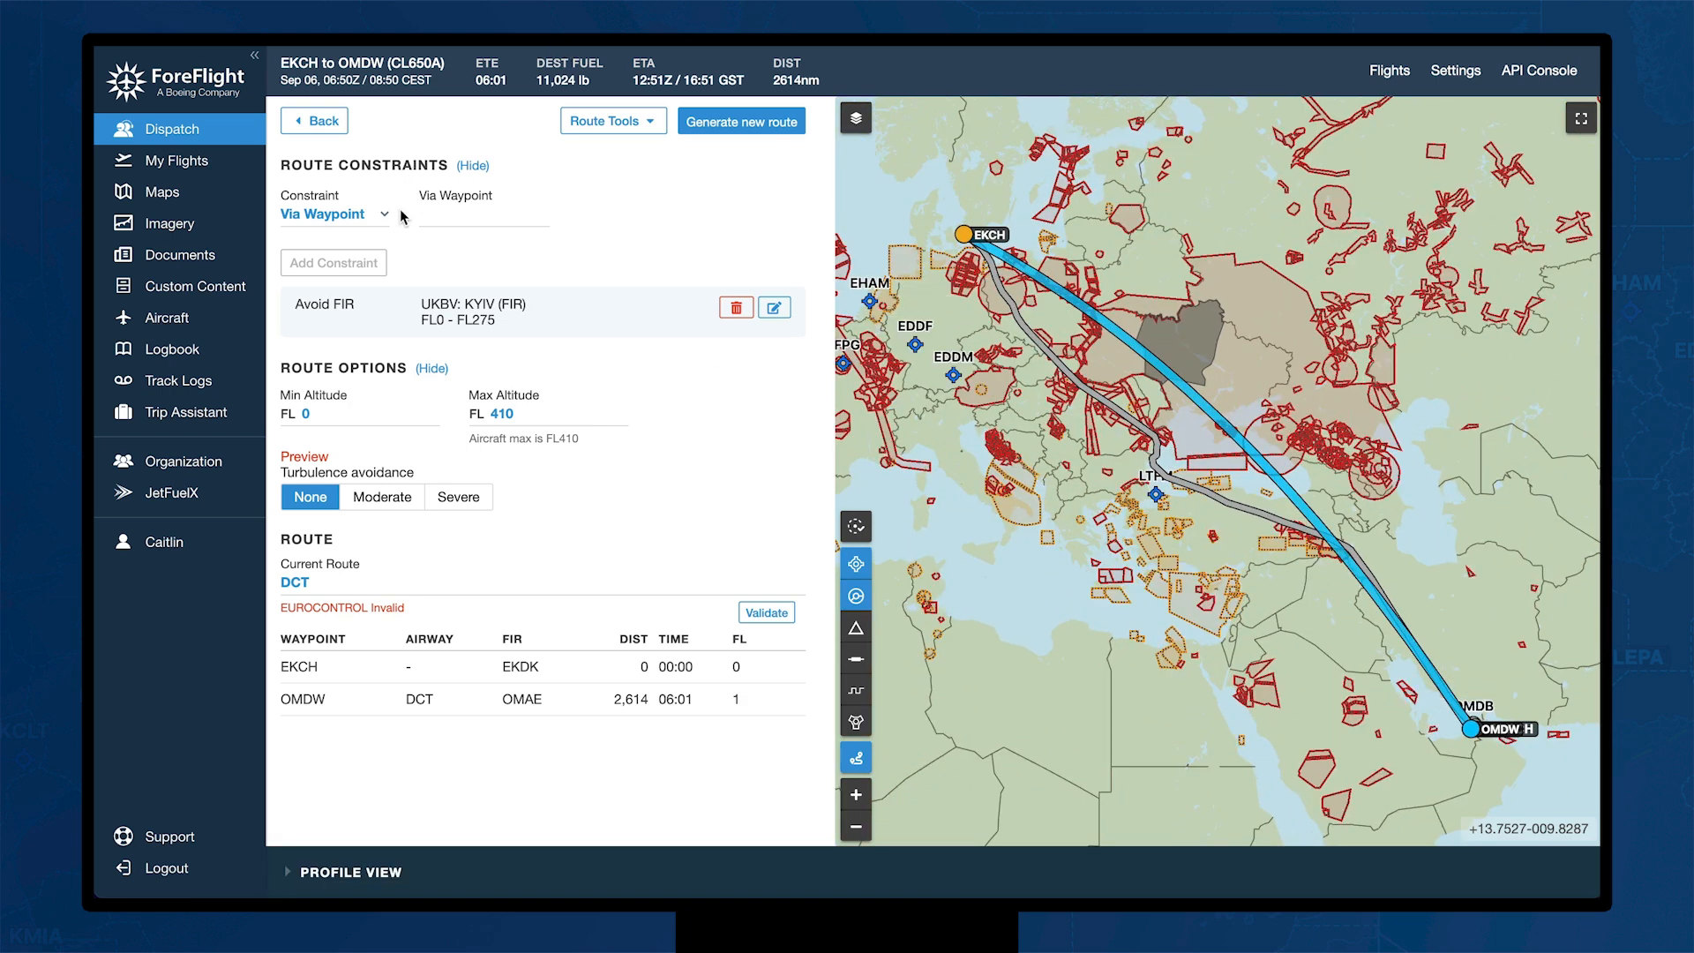
{"action": "left_click", "coordinate": [385, 221]}
{"action": "scroll", "coordinate": [359, 427], "scroll_direction": "down", "scroll_amount": 3}
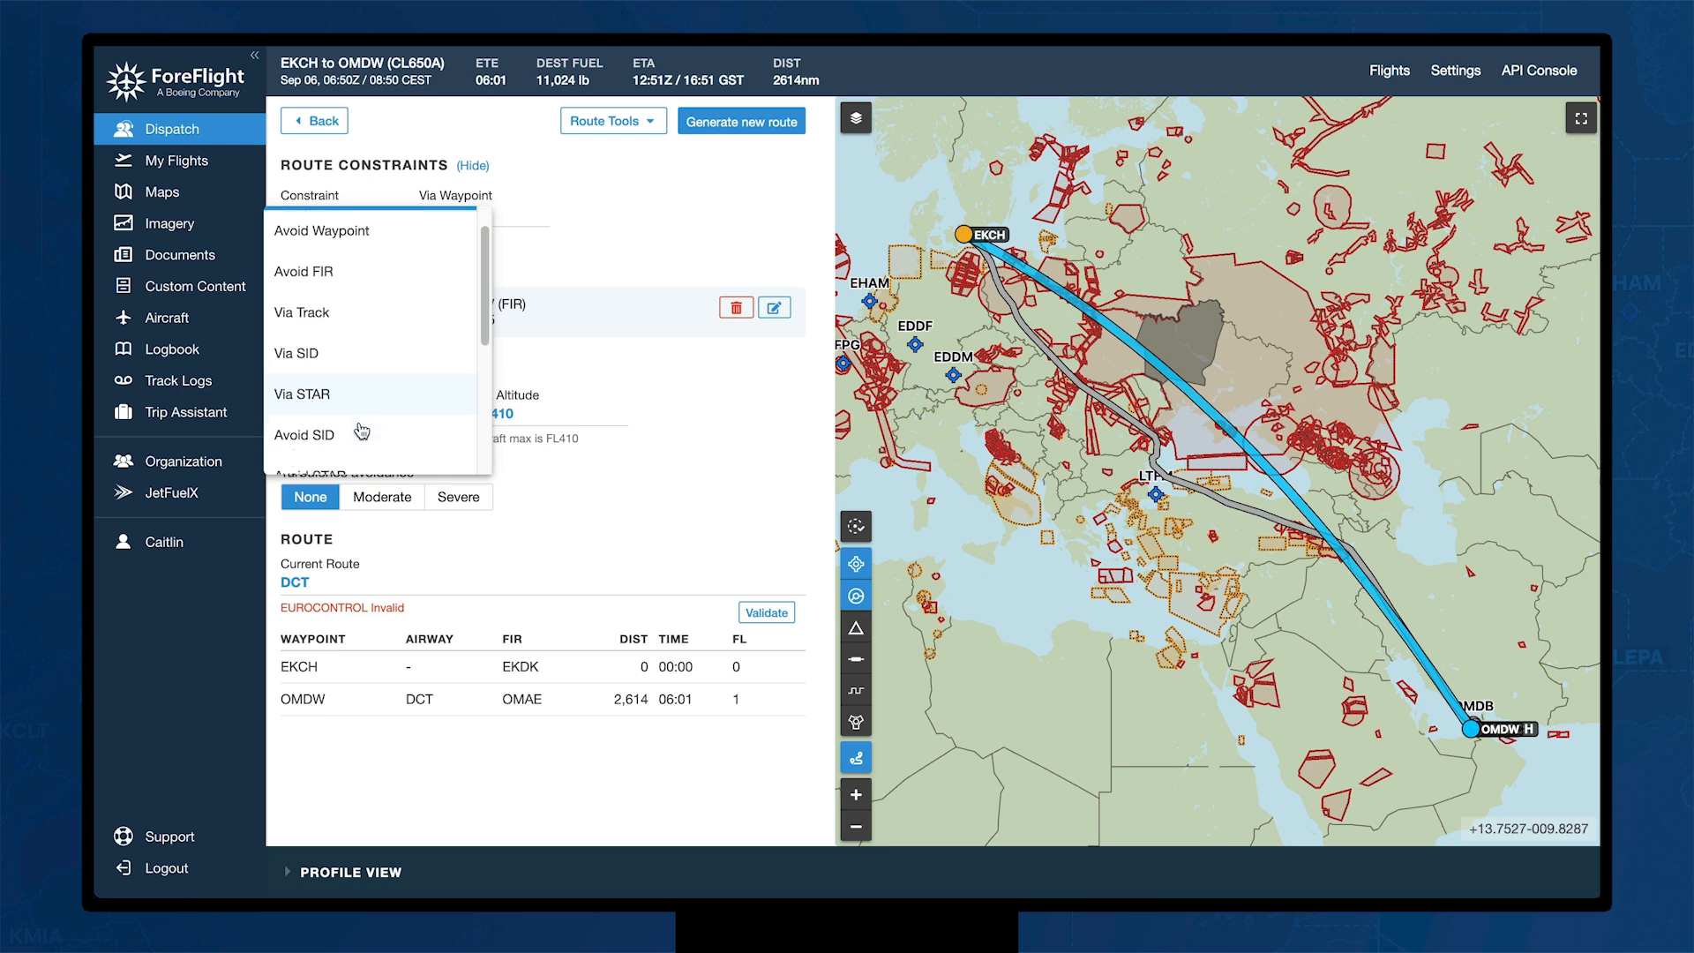
{"action": "scroll", "coordinate": [360, 432], "scroll_direction": "down", "scroll_amount": 3}
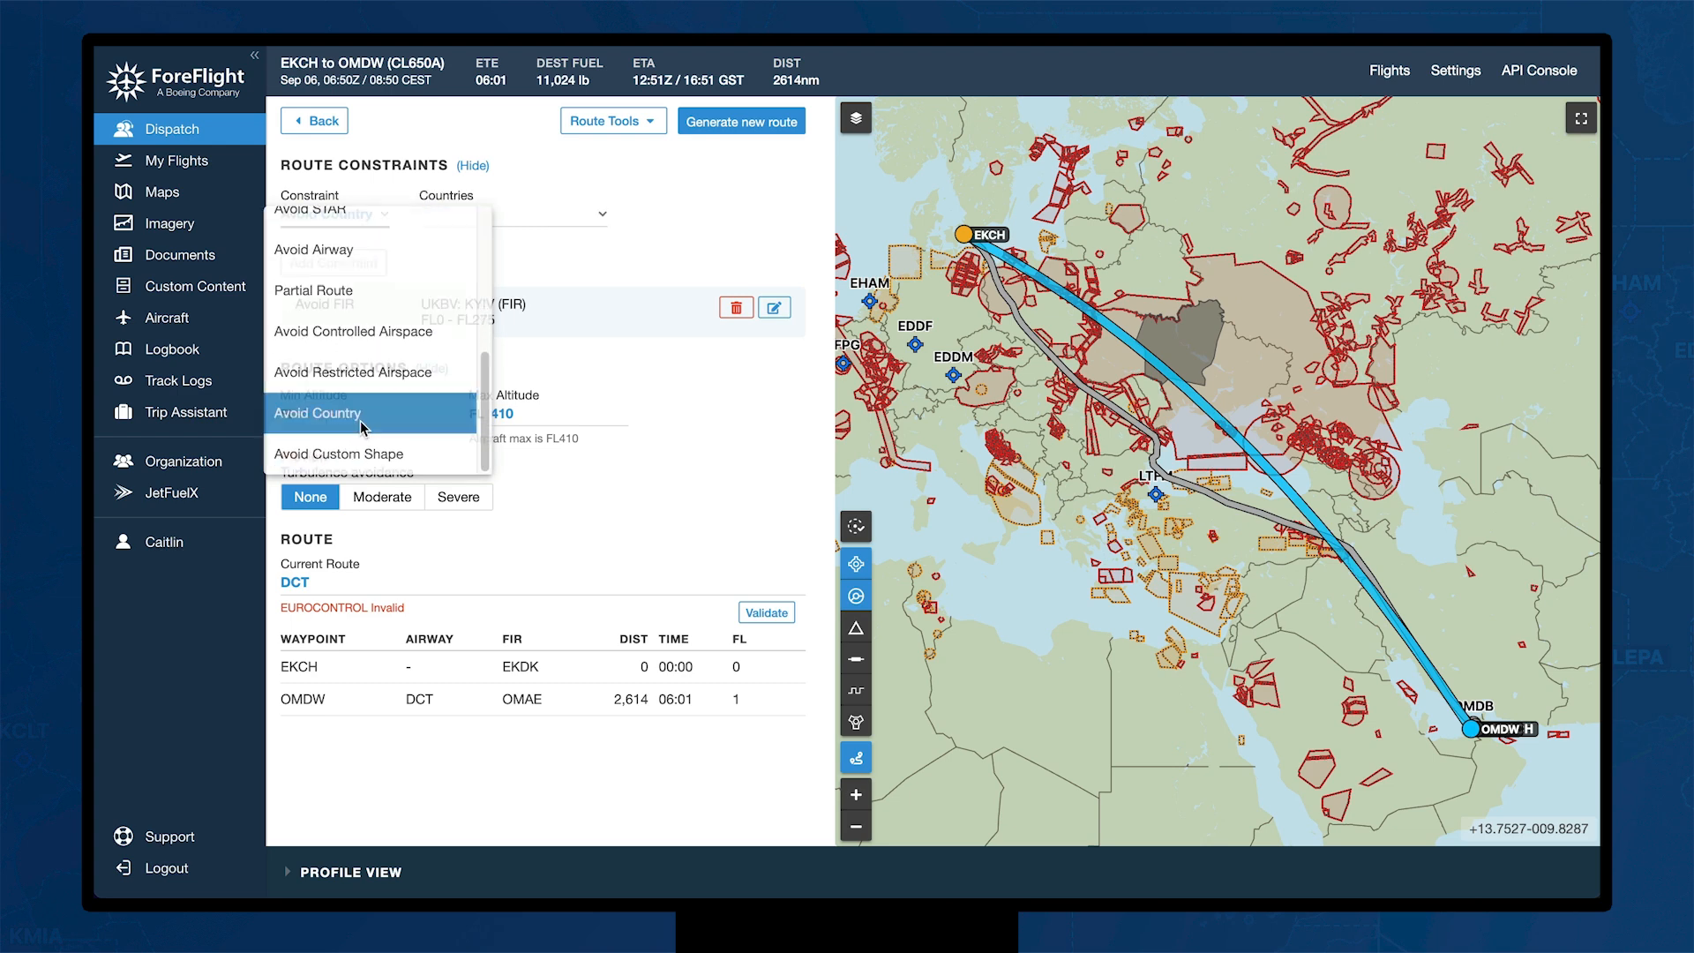
{"action": "left_click", "coordinate": [358, 416]}
Step: Choose Iran, Iraq and Ukraine as the countries to avoid
{"action": "left_click", "coordinate": [529, 221]}
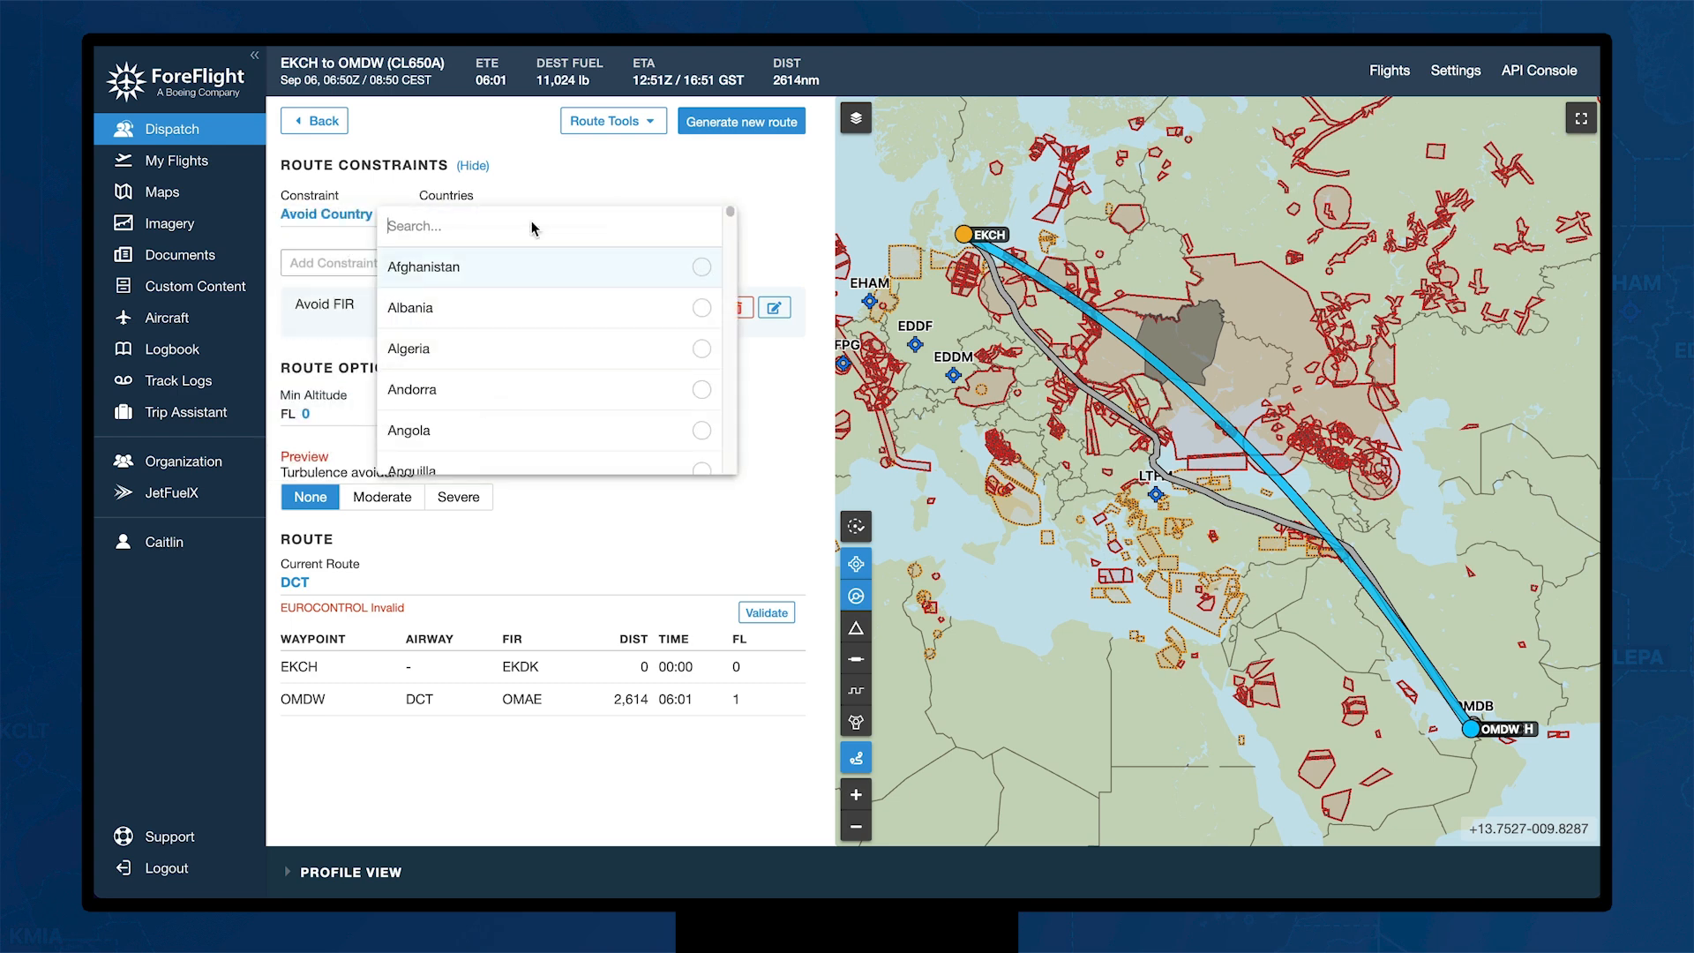
{"action": "type", "text": "ira"}
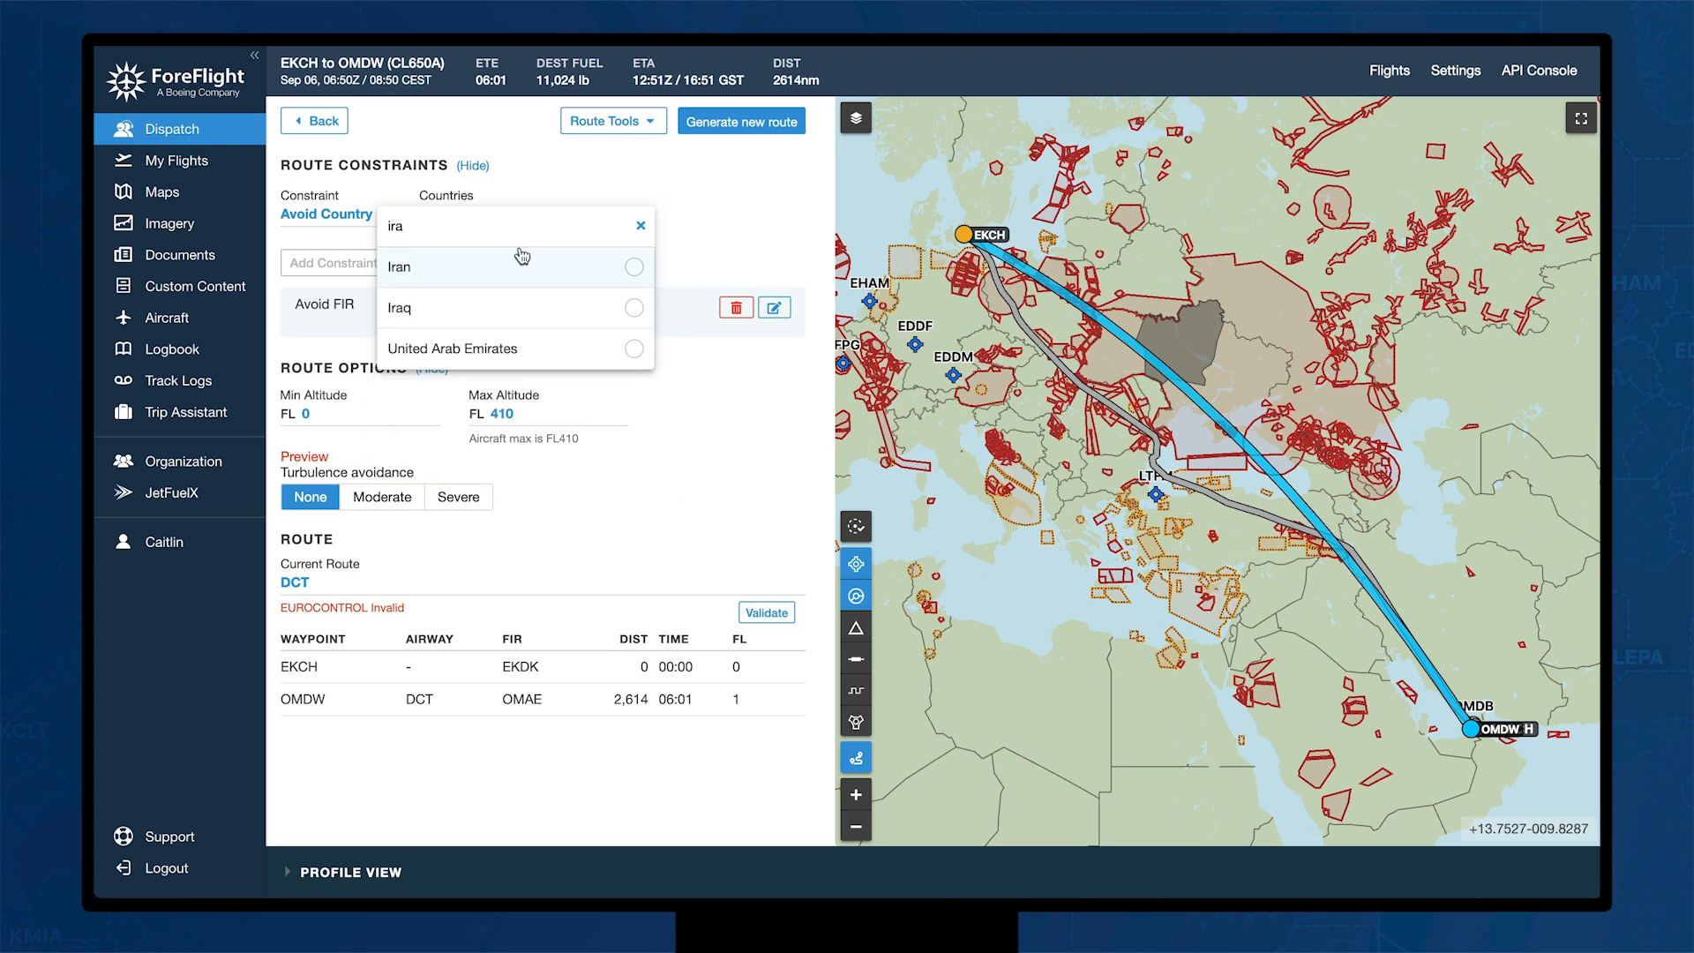
{"action": "left_click", "coordinate": [522, 263]}
{"action": "left_click", "coordinate": [522, 307]}
{"action": "left_click", "coordinate": [629, 226]}
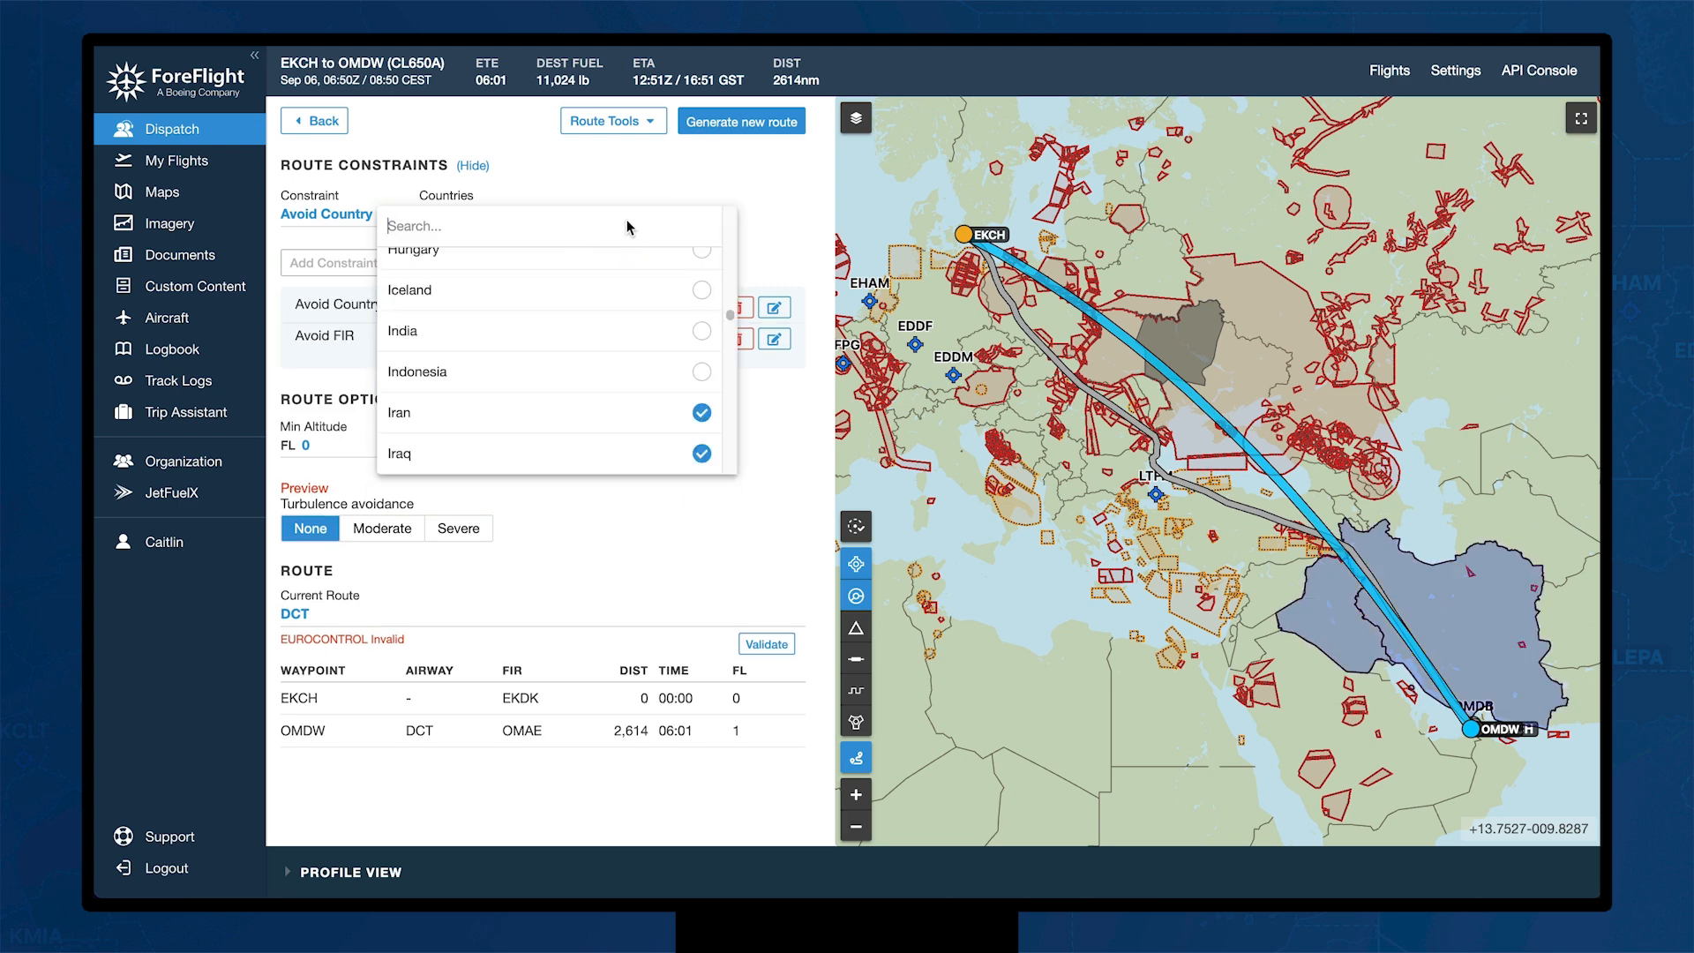
{"action": "type", "text": "ukr"}
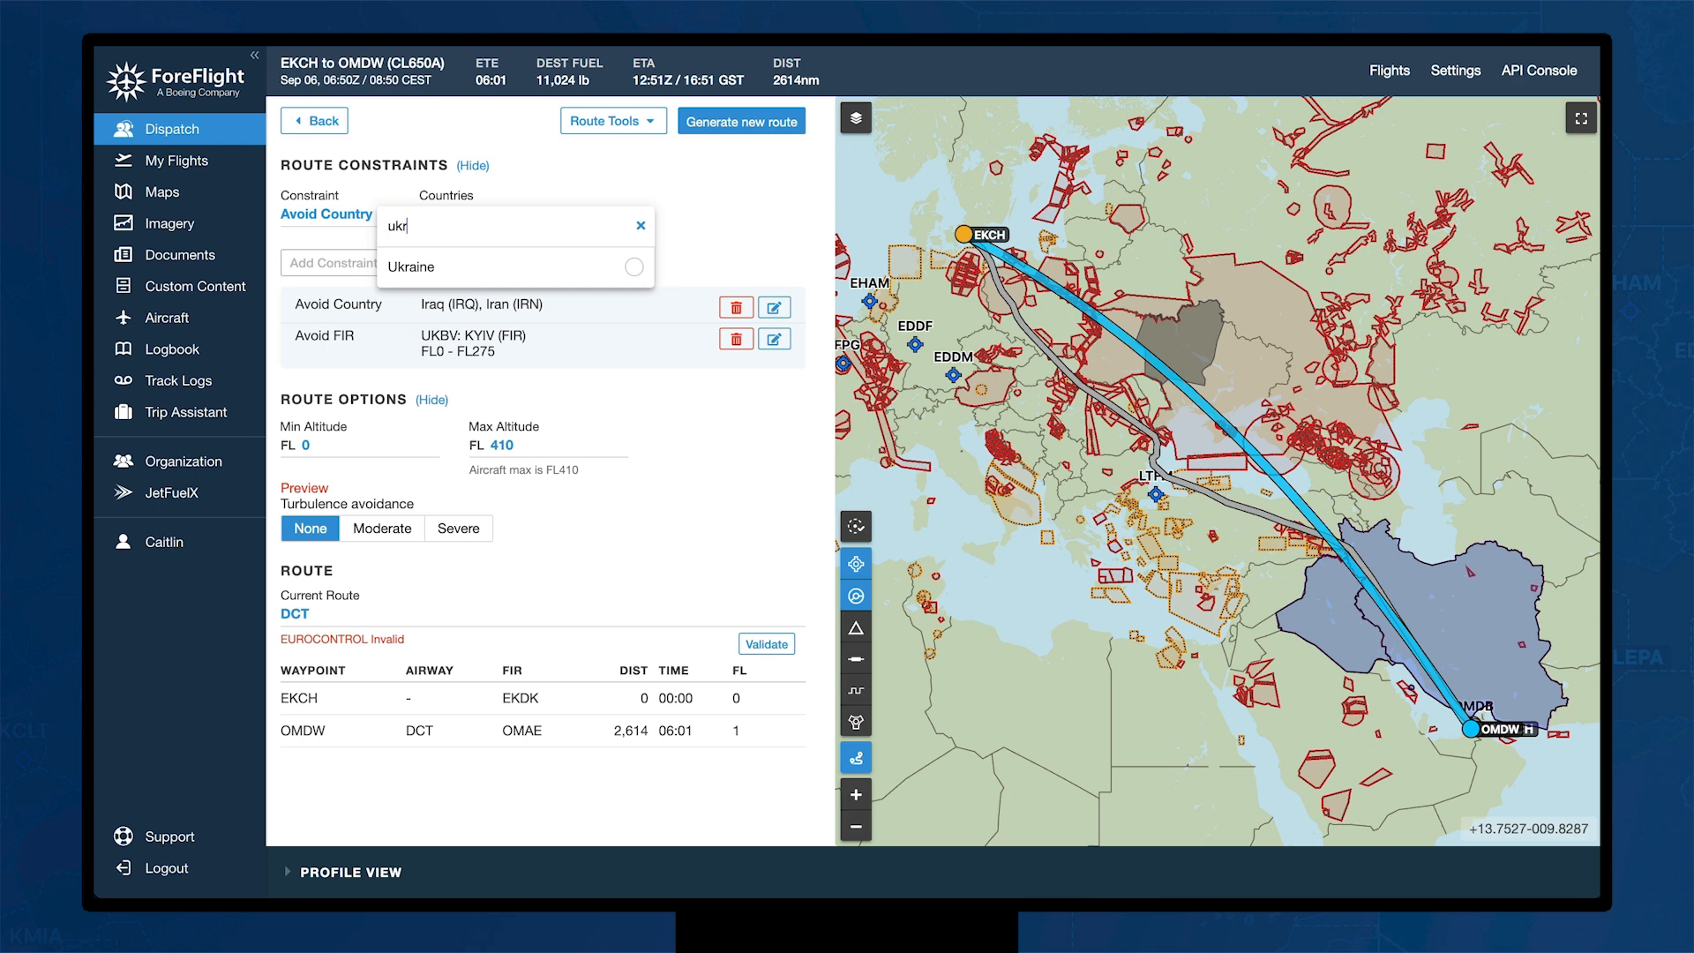
{"action": "left_click", "coordinate": [536, 265]}
{"action": "left_click", "coordinate": [739, 250]}
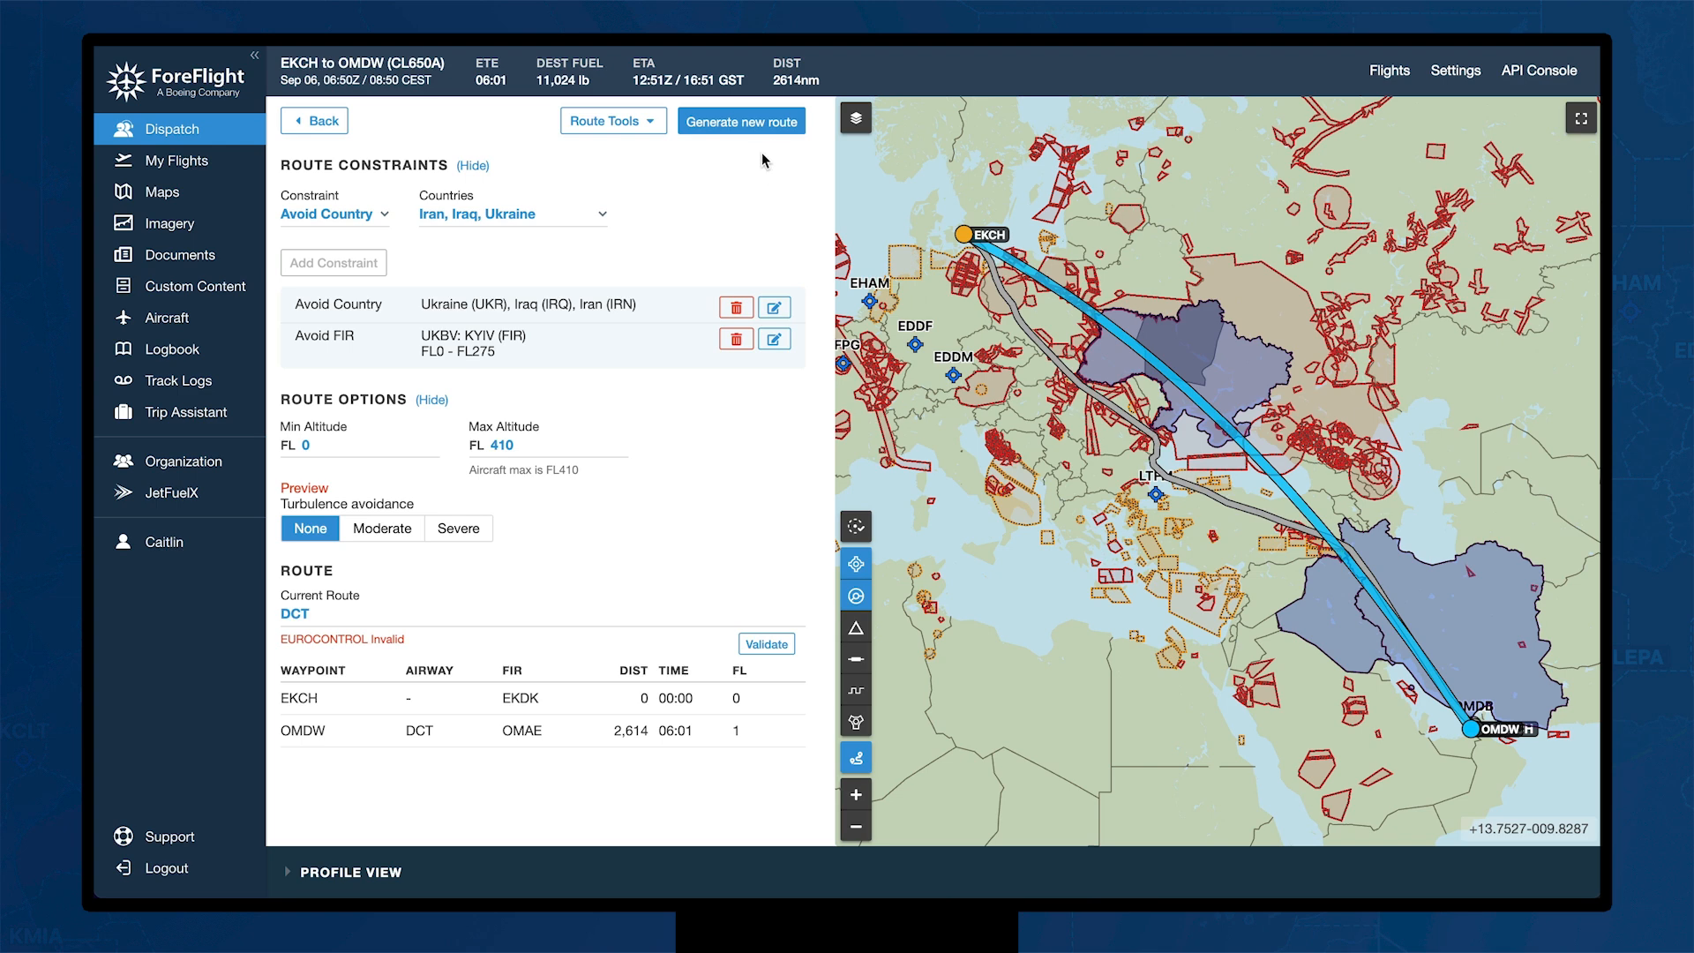
Step: Generate a new constrained route and confirm it passes EUROCONTROL validation (2,904 nm, ETE 06:44)
{"action": "left_click", "coordinate": [741, 123]}
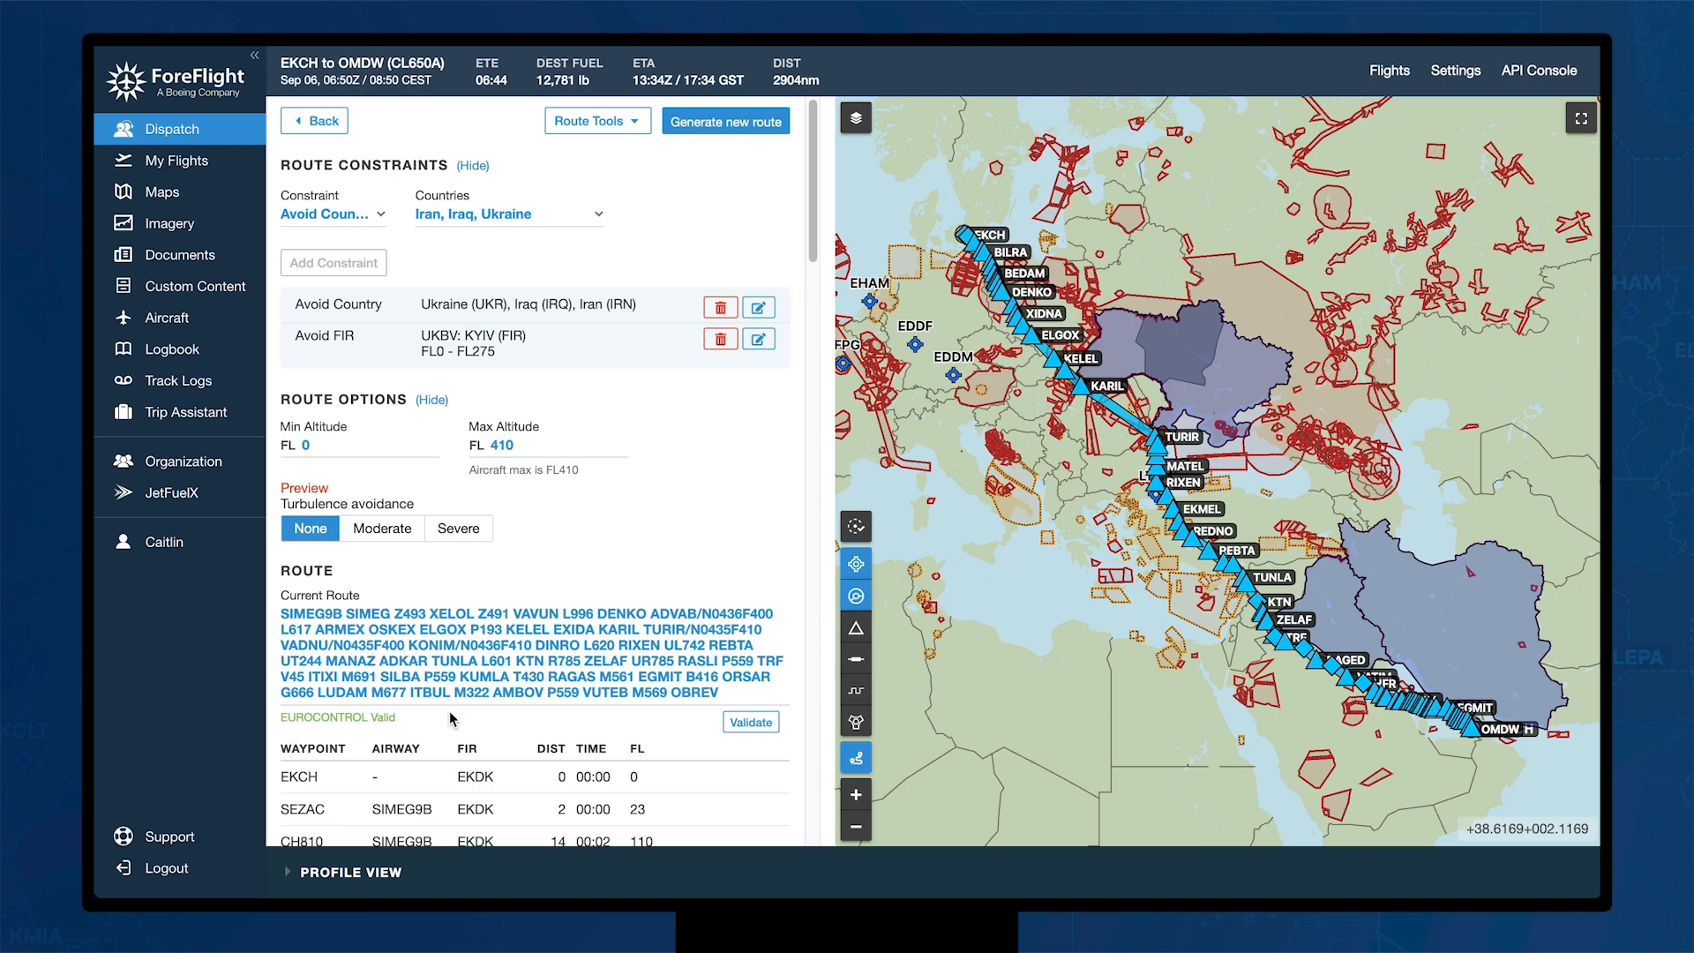
{"action": "left_click", "coordinate": [737, 725]}
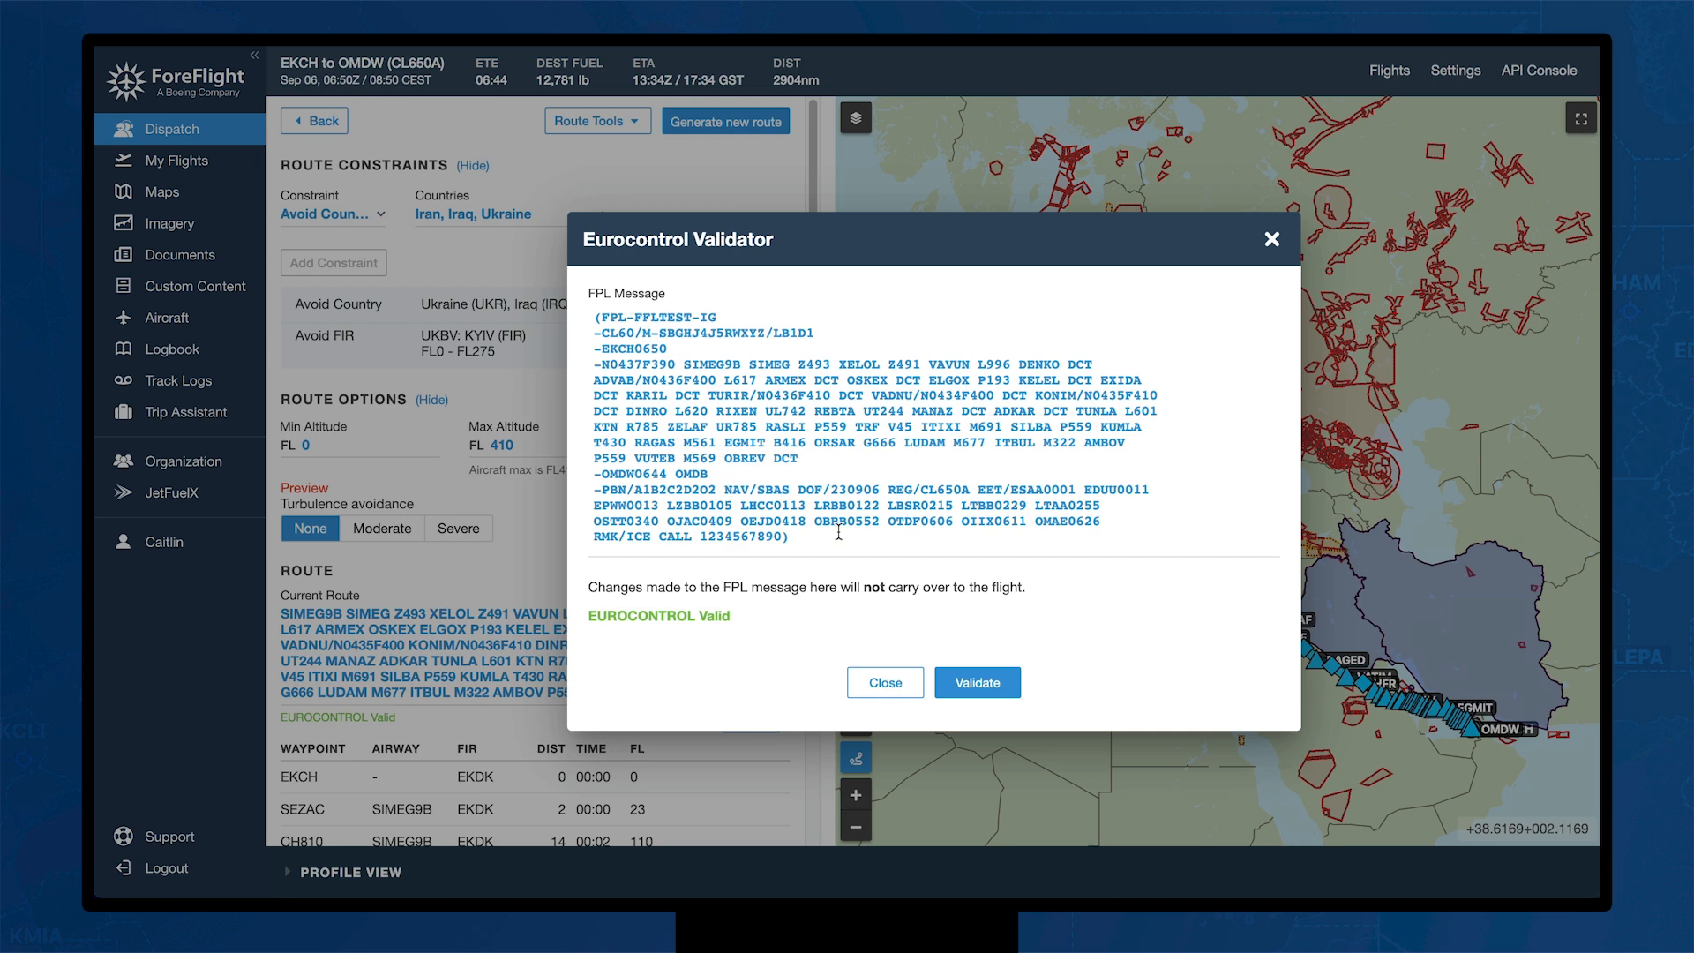
{"action": "left_click", "coordinate": [868, 682]}
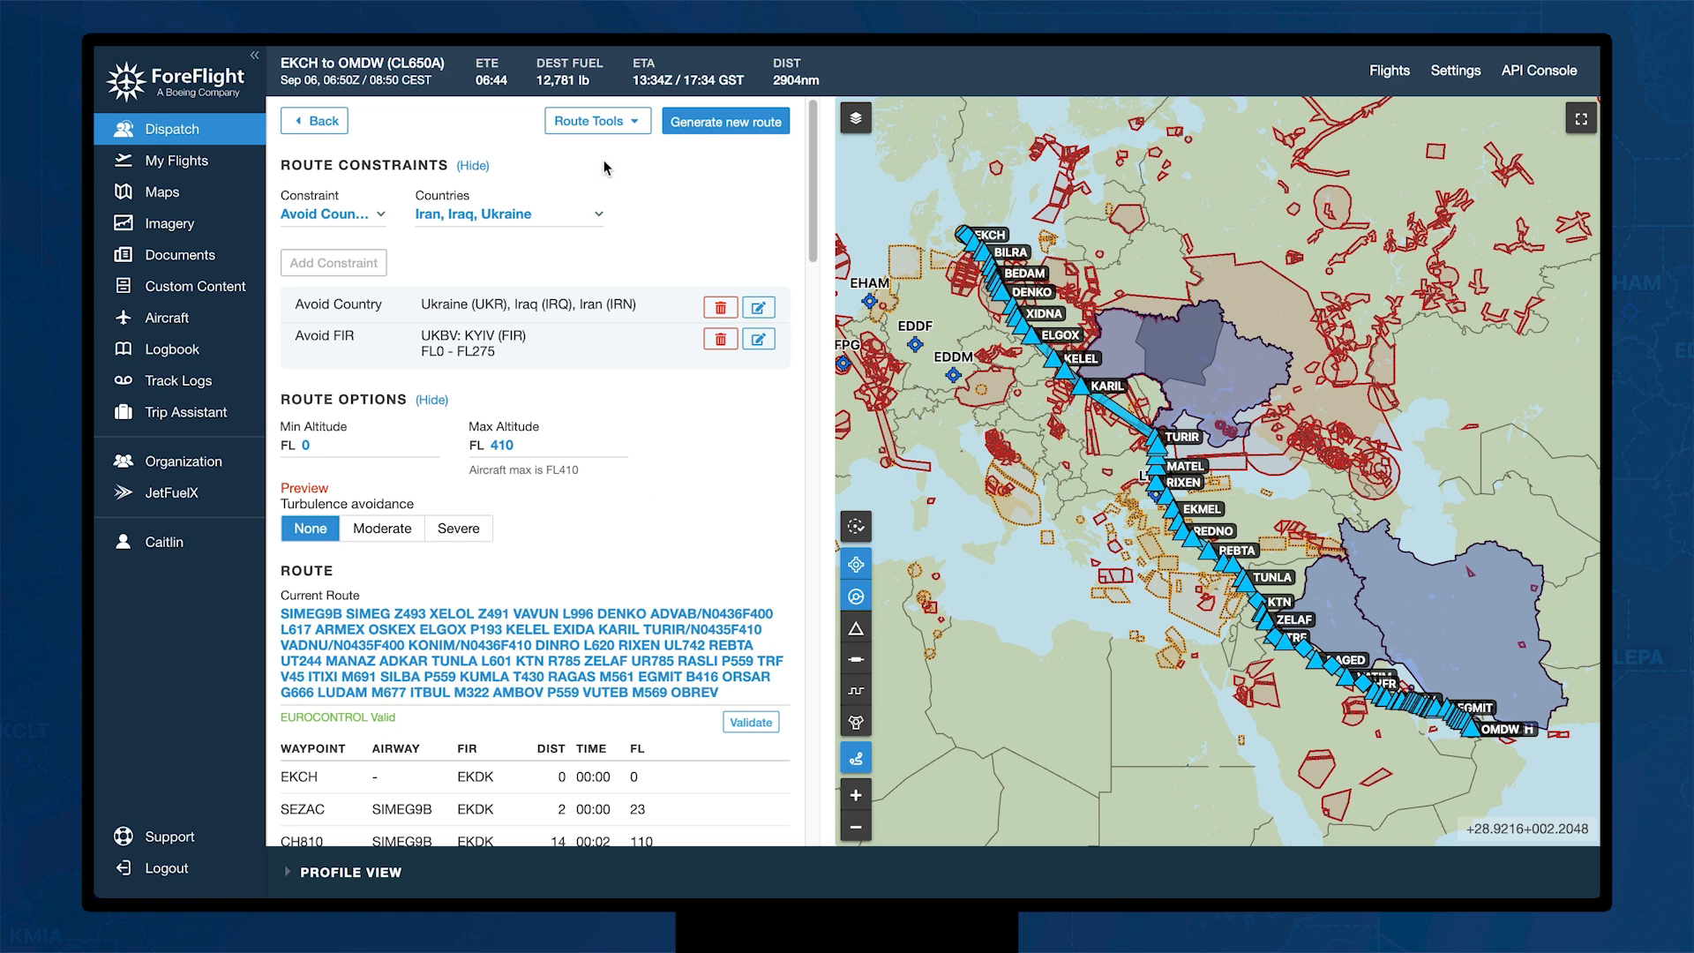
Step: Mark the suspended V45 HFR–ITIXI segment as avoided in the Route Report and reroute
{"action": "left_click", "coordinate": [635, 128]}
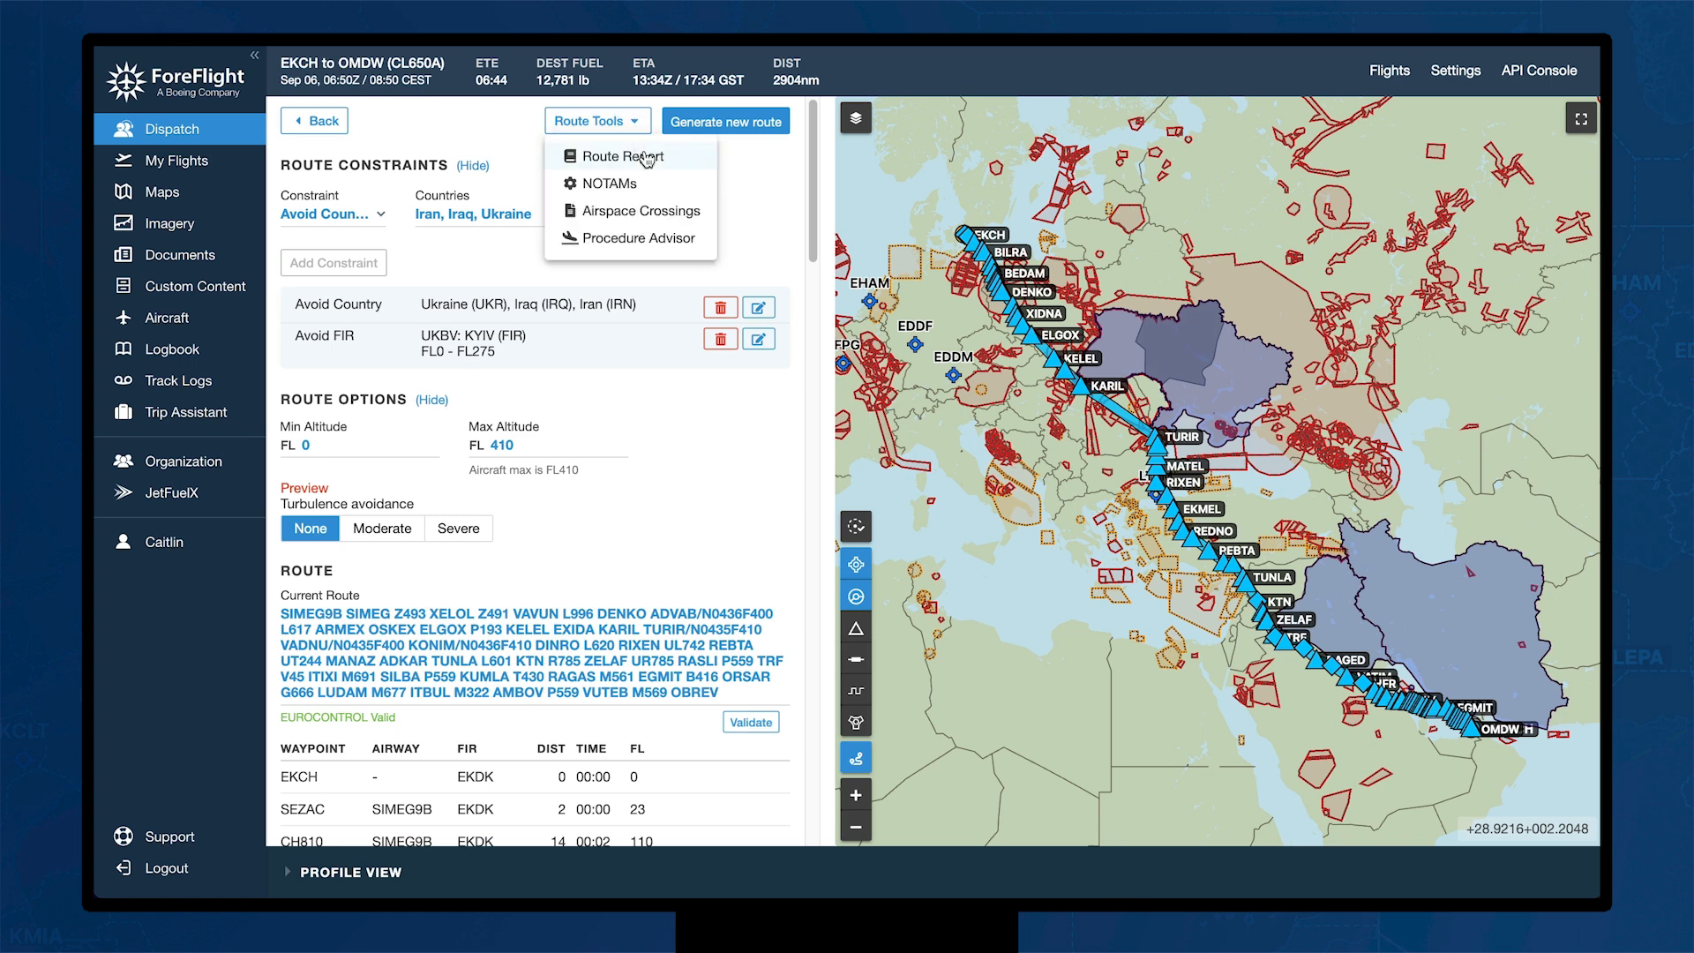
{"action": "left_click", "coordinate": [648, 159]}
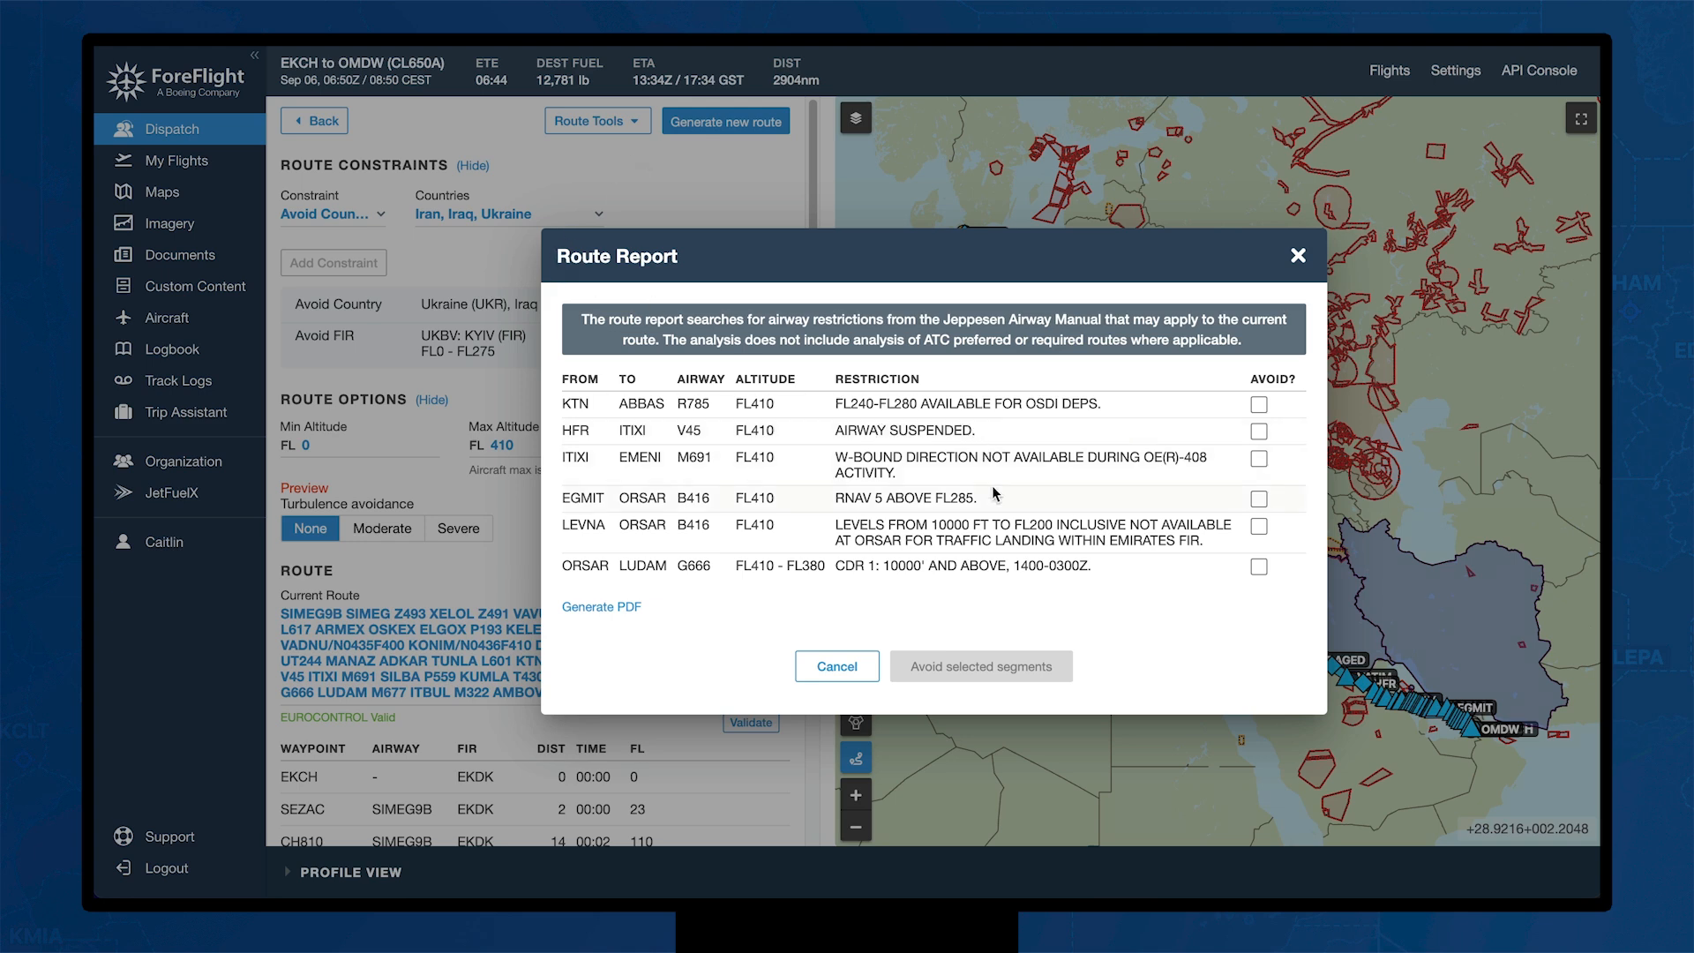
{"action": "left_click", "coordinate": [1259, 431]}
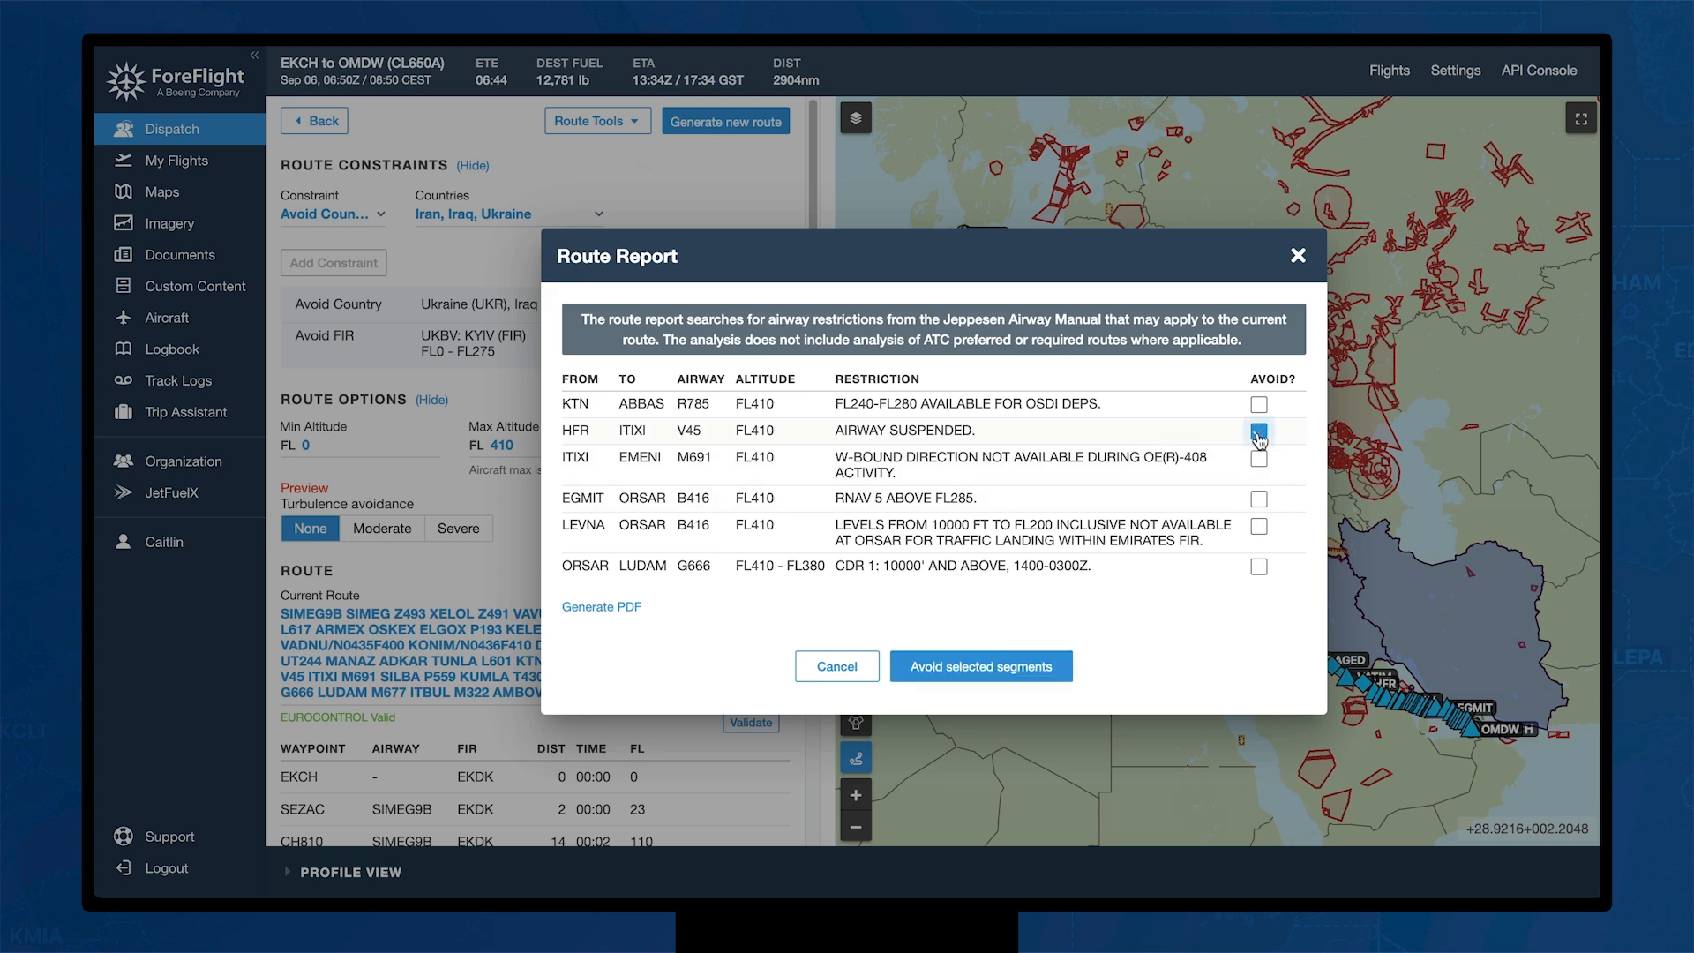
{"action": "left_click", "coordinate": [997, 666]}
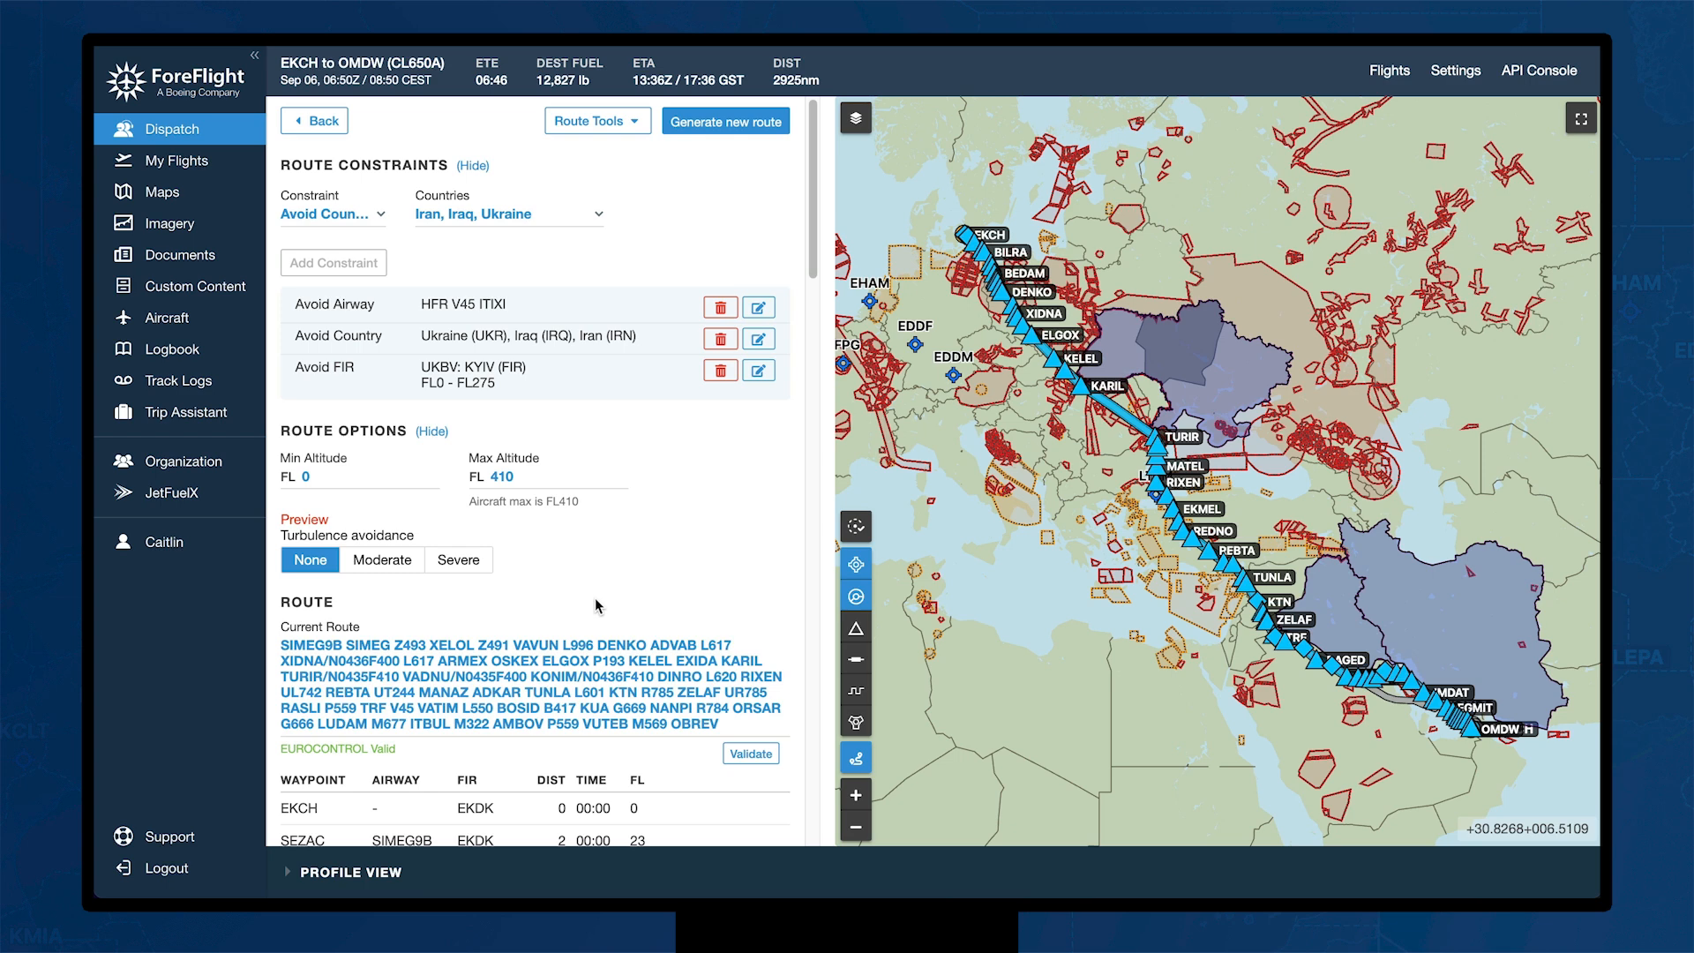
Step: Review the route's airspace crossings by country and by FIR
{"action": "left_click", "coordinate": [632, 128]}
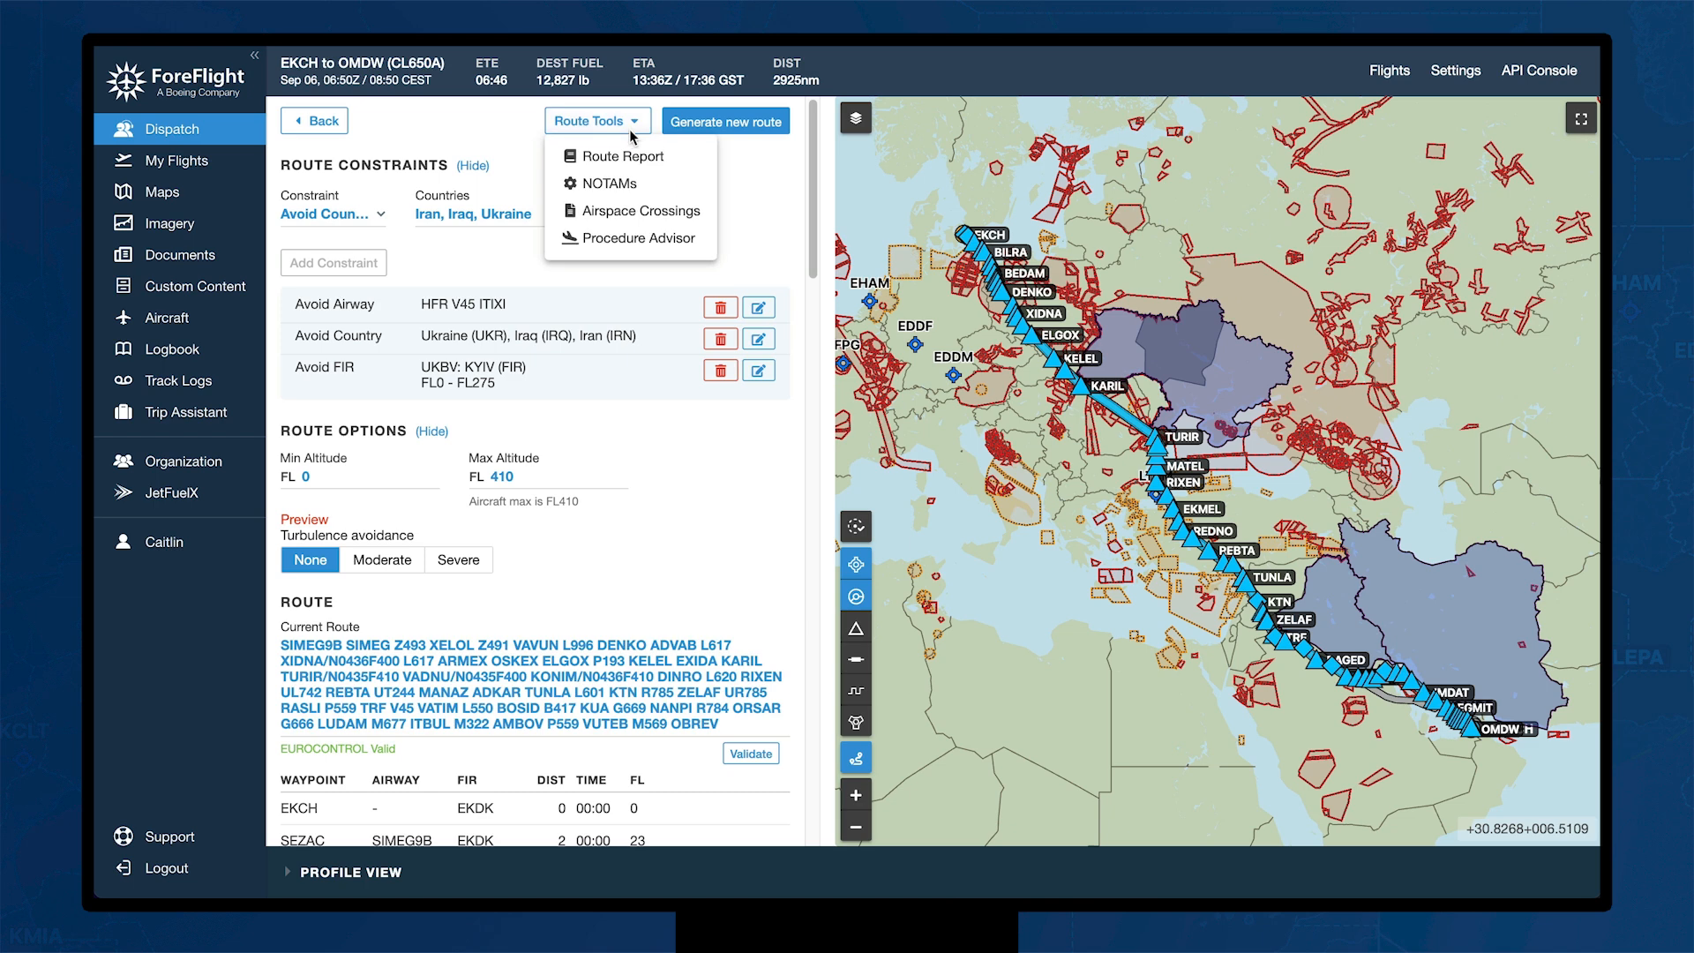
{"action": "left_click", "coordinate": [640, 210]}
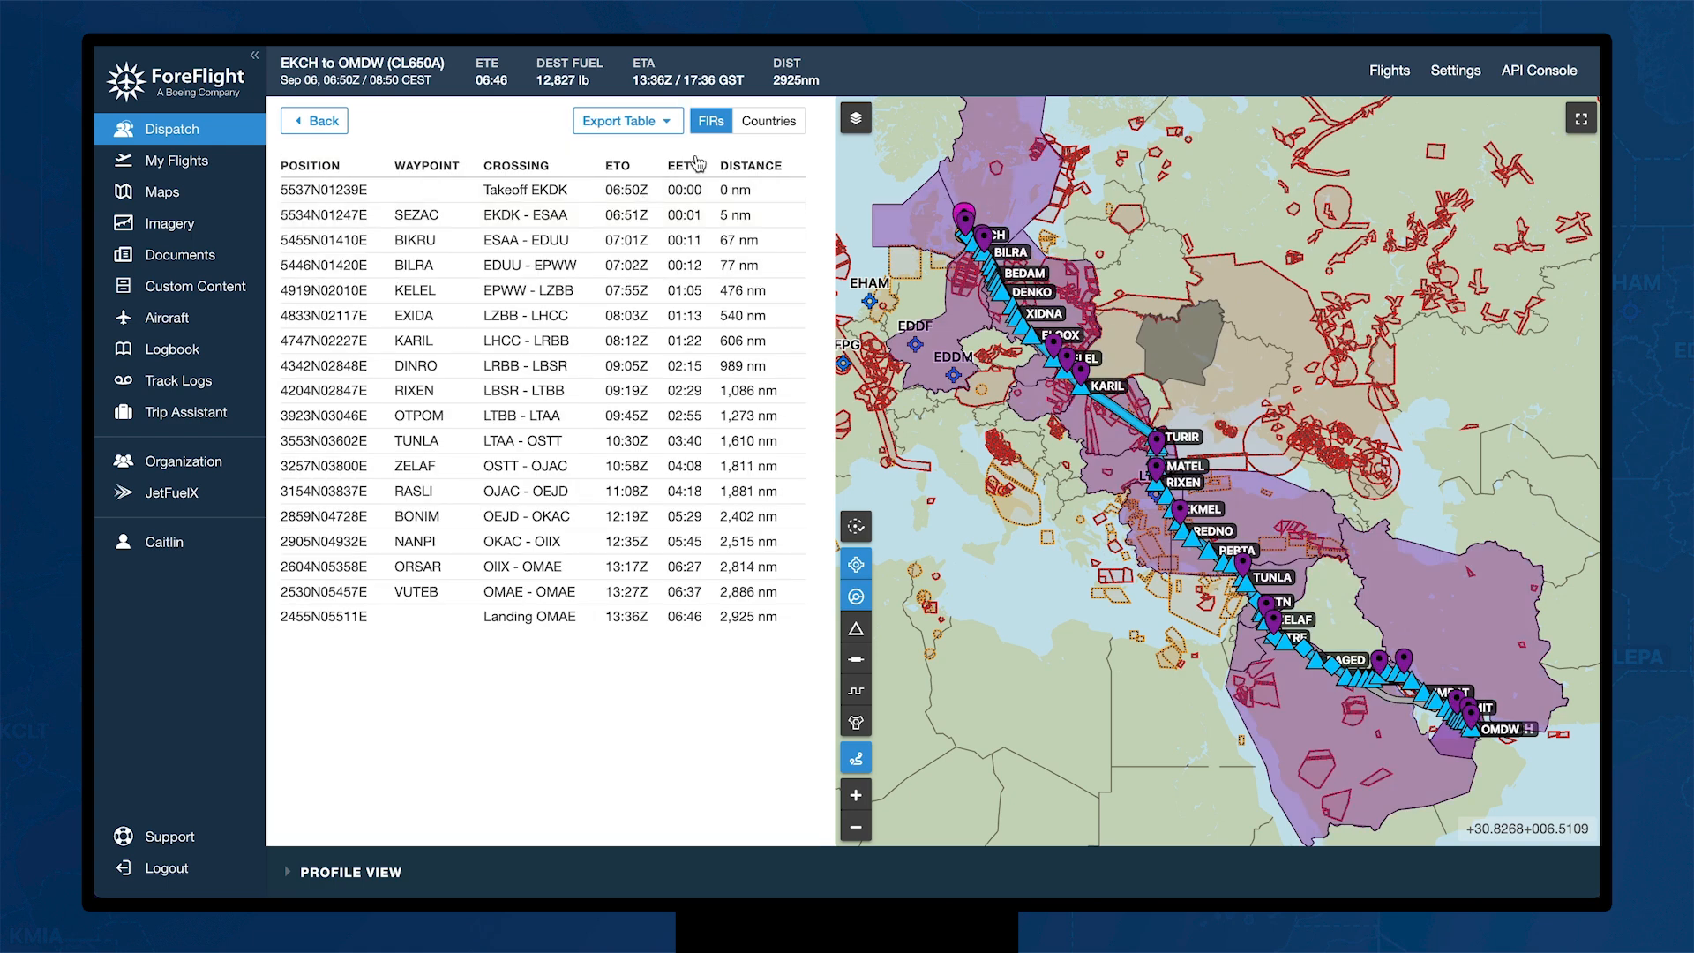
{"action": "left_click", "coordinate": [761, 125]}
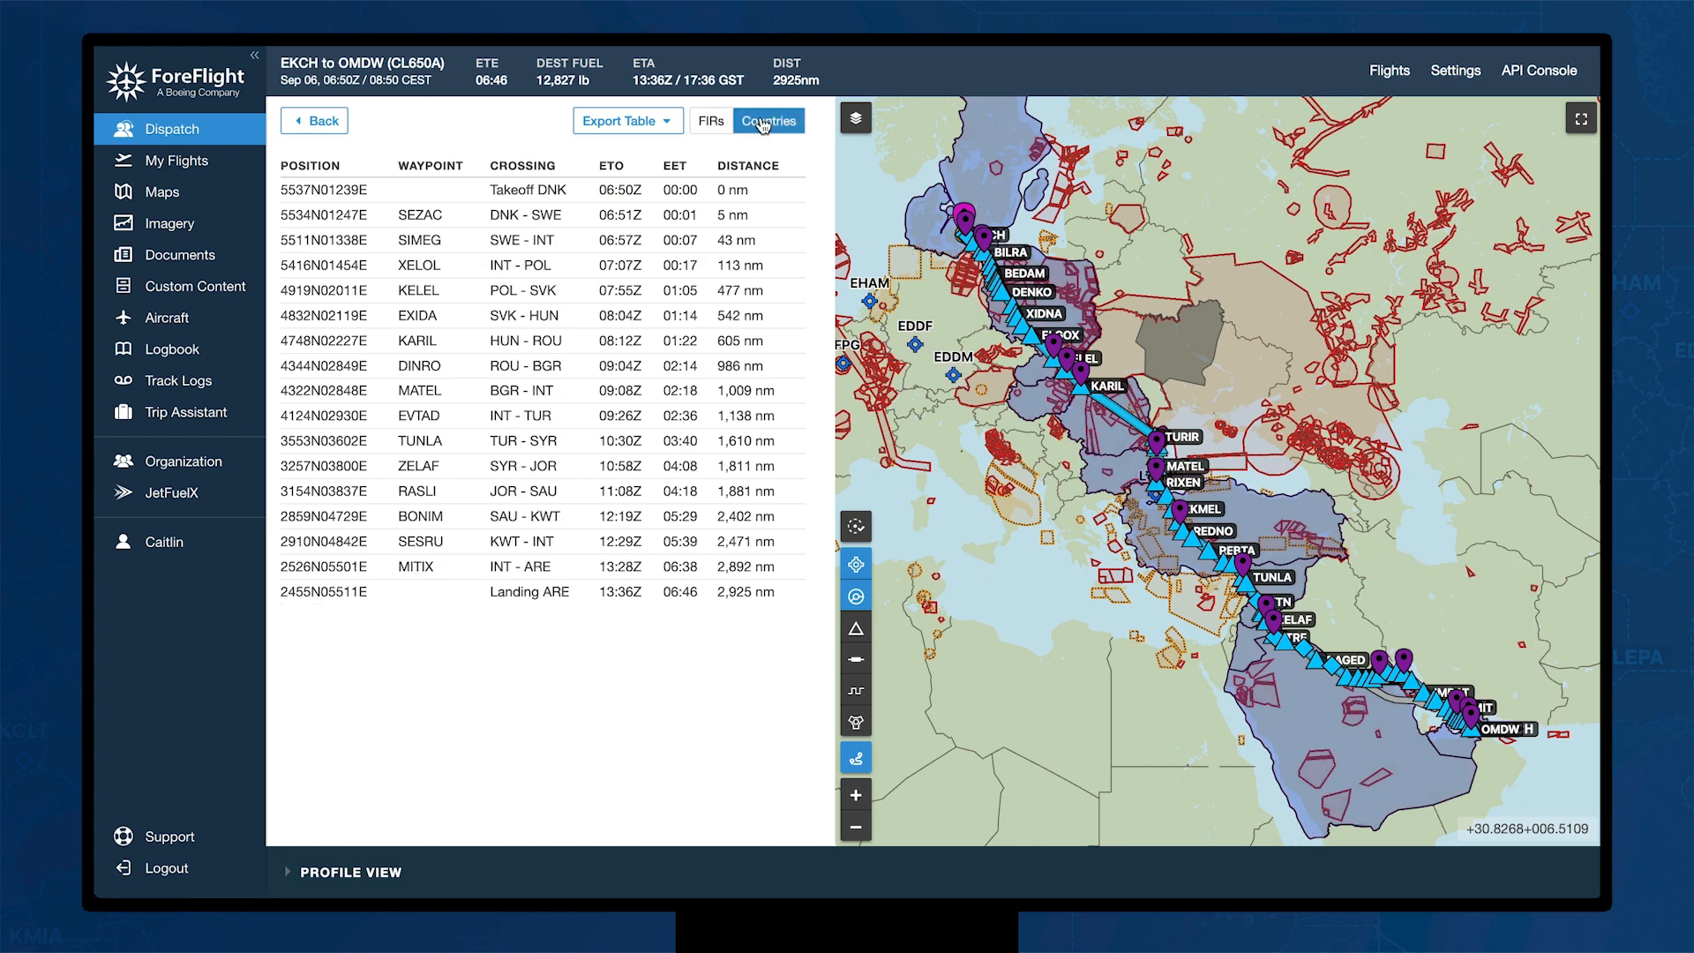
{"action": "left_click", "coordinate": [712, 123]}
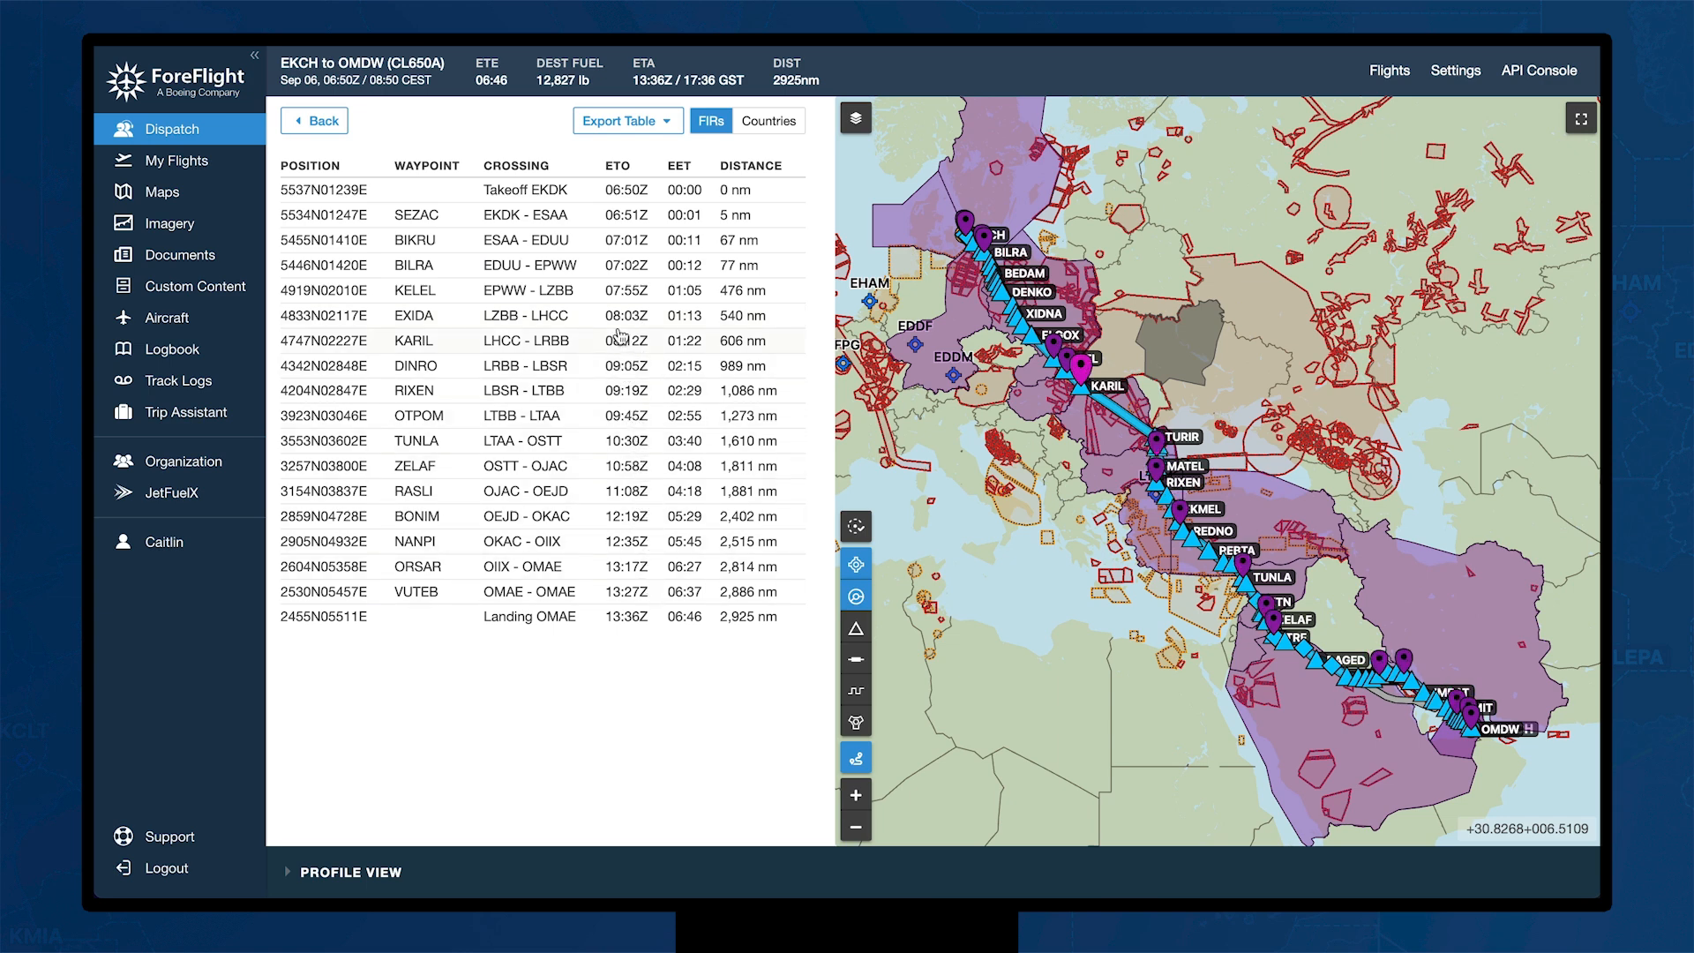
{"action": "left_click", "coordinate": [323, 123]}
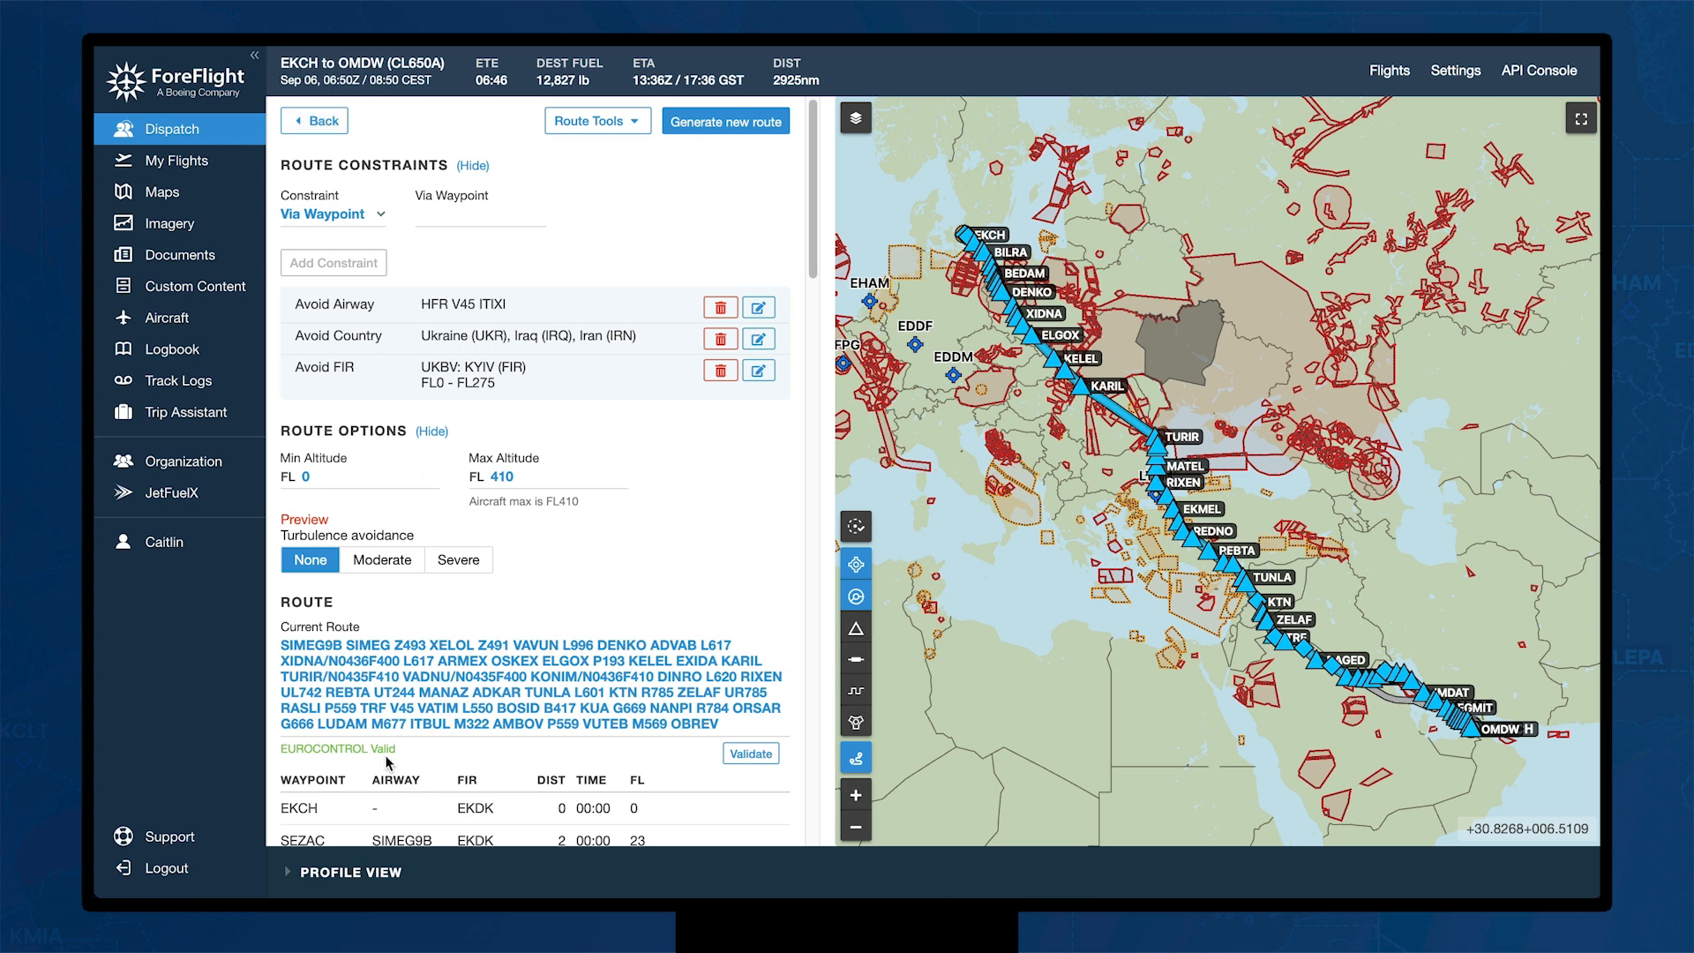
Step: Expand the vertical profile view with winds and check its weather layers
{"action": "left_click", "coordinate": [289, 874]}
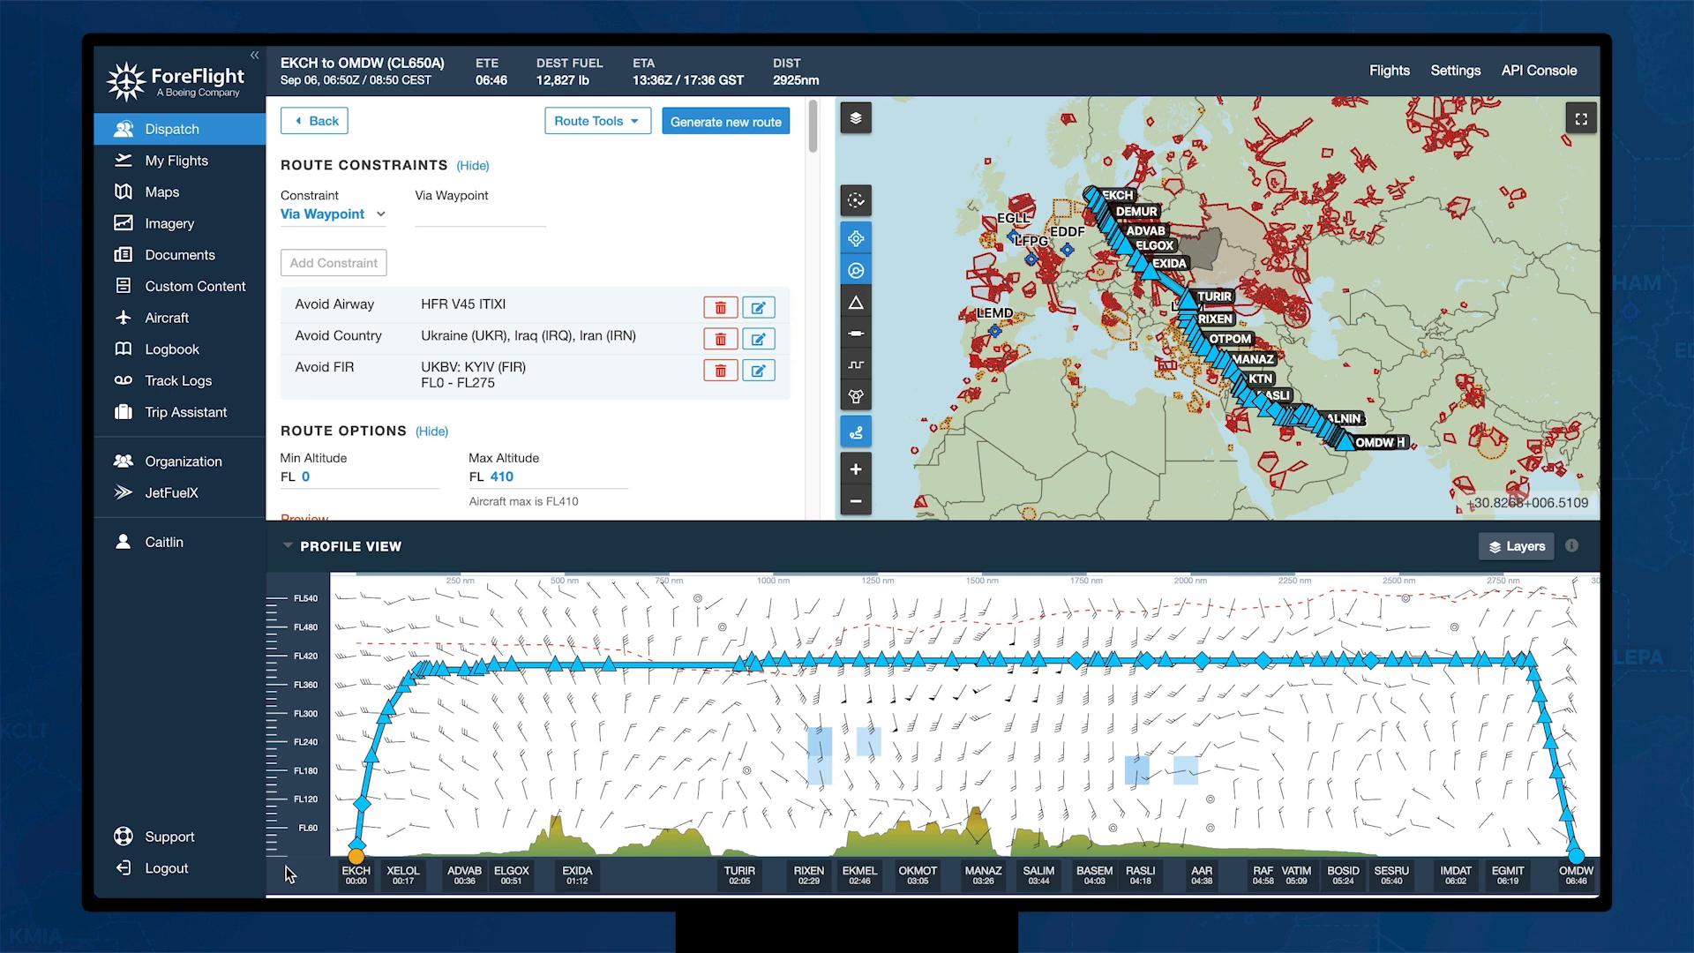
{"action": "left_click", "coordinate": [1514, 546]}
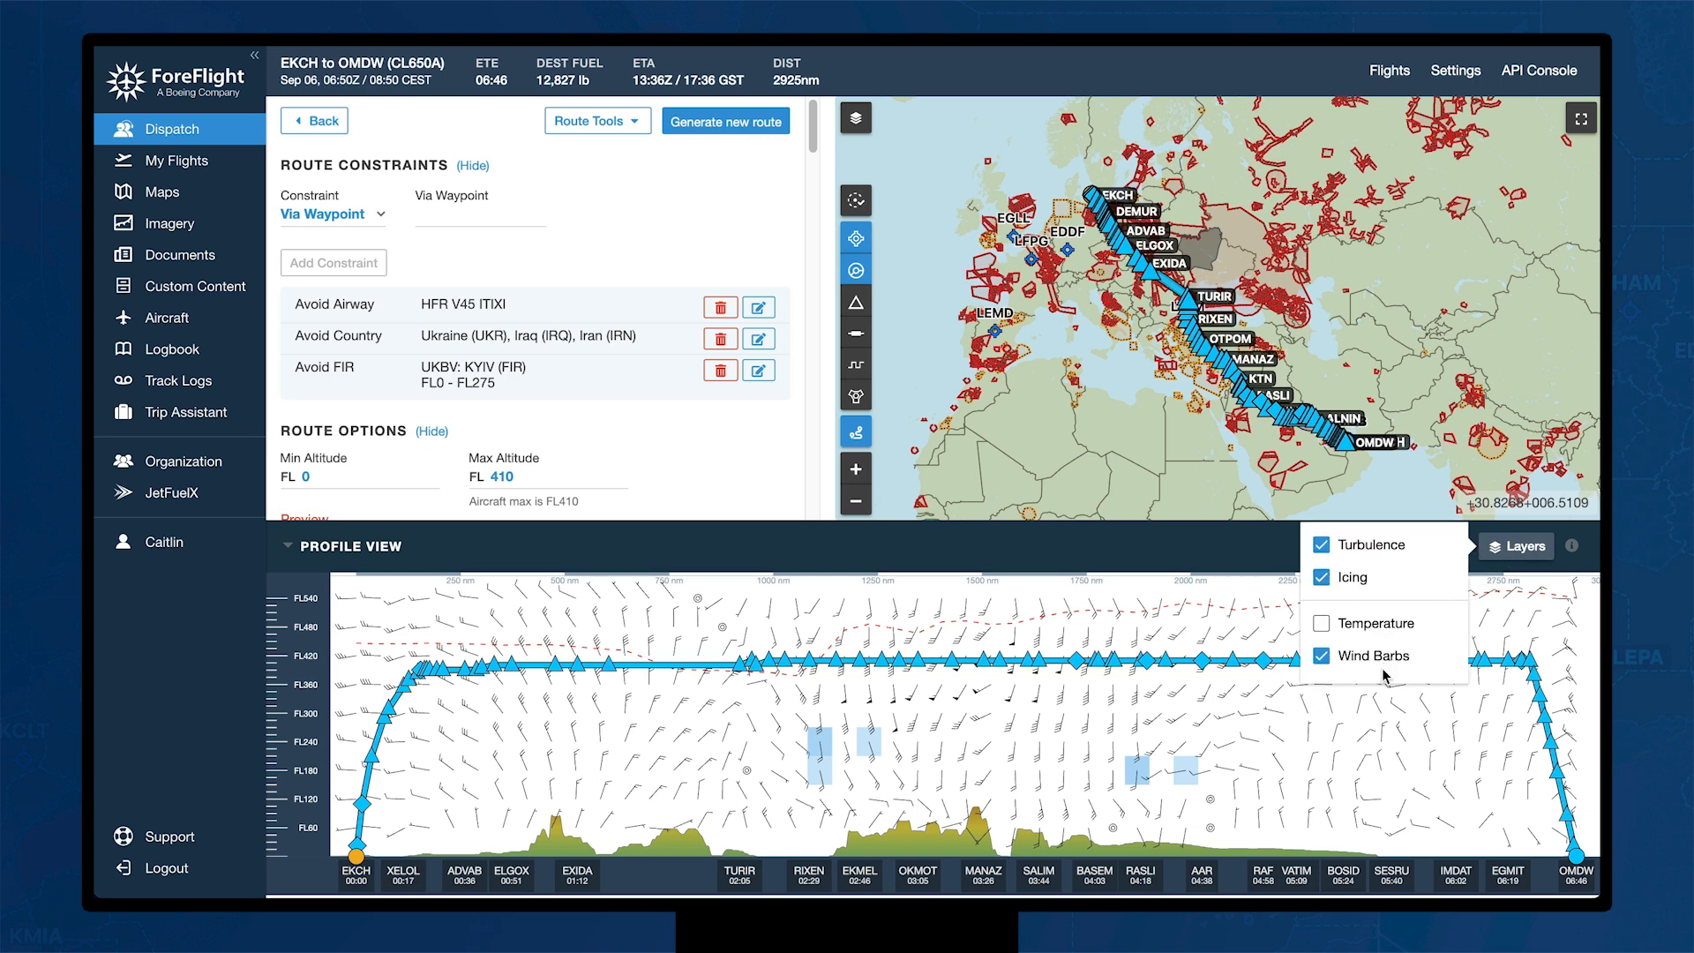
{"action": "left_click", "coordinate": [1209, 557]}
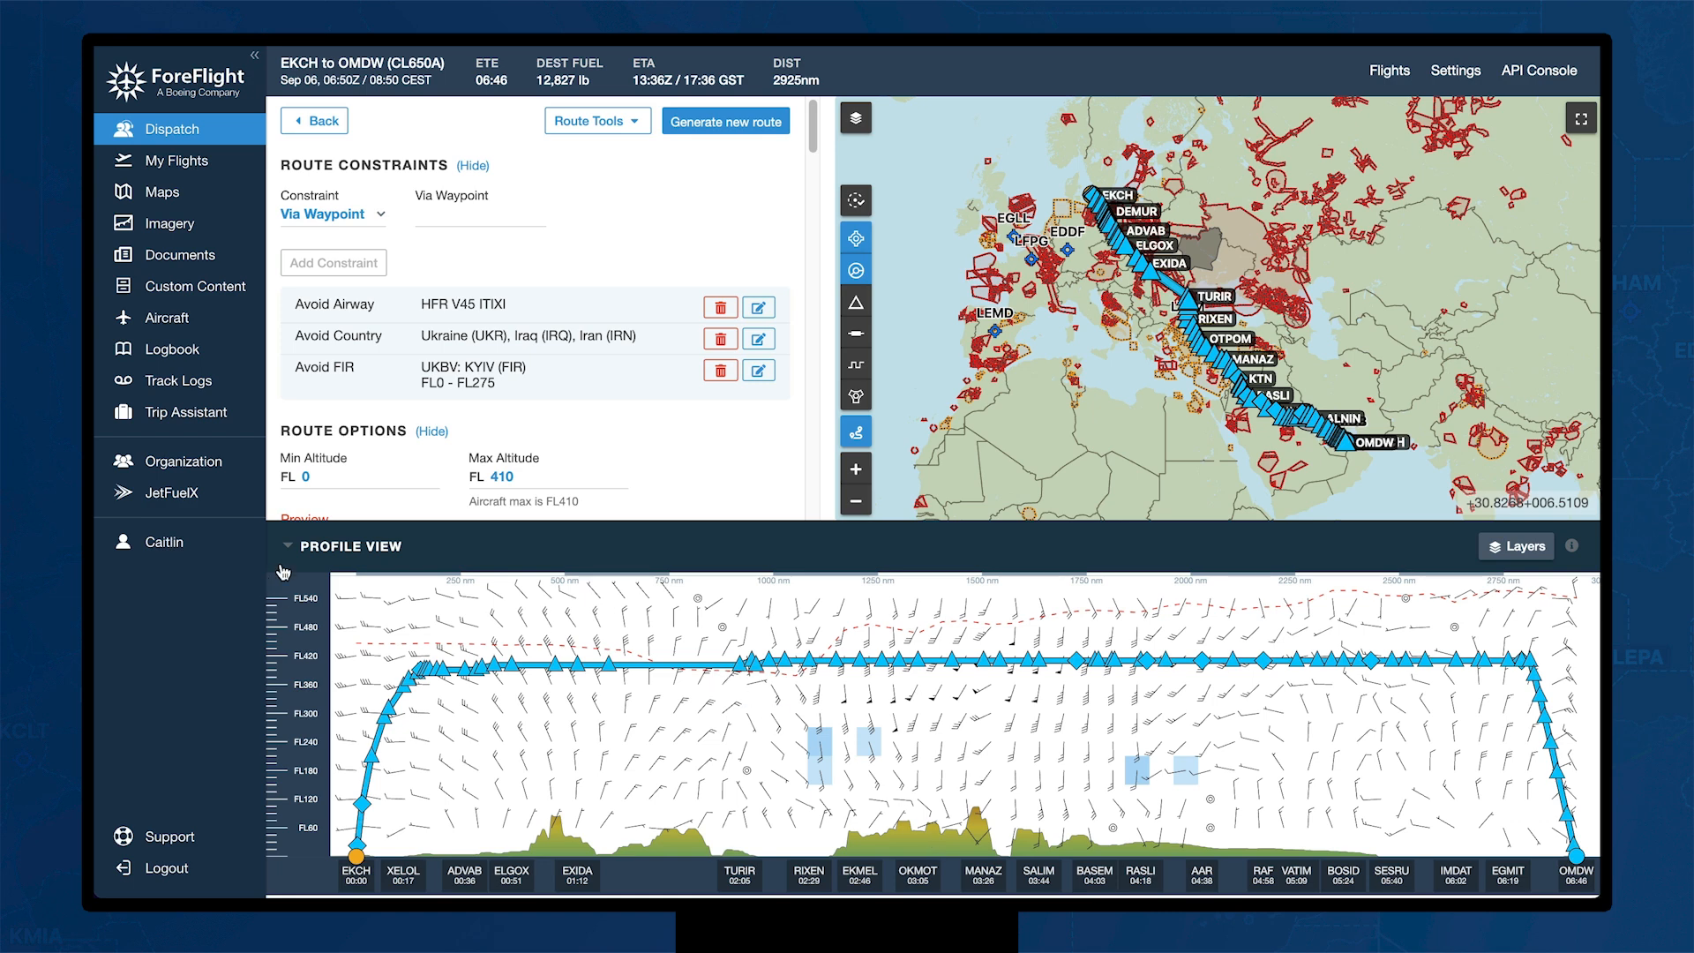
{"action": "left_click", "coordinate": [379, 213]}
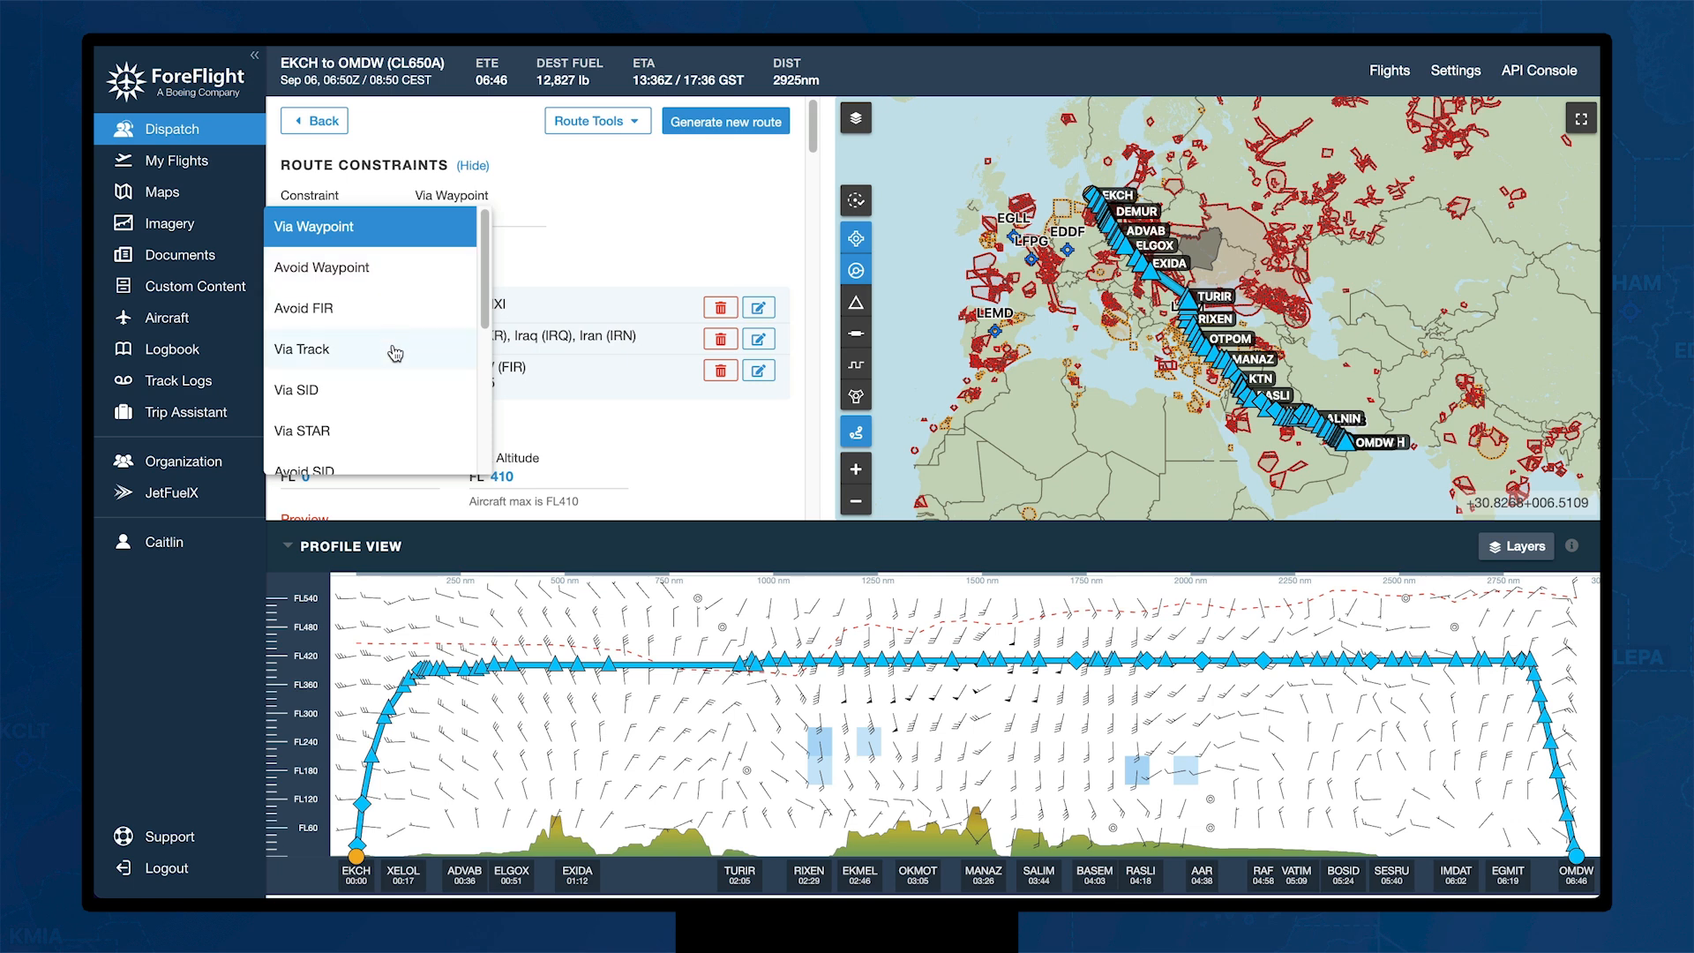
{"action": "scroll", "coordinate": [395, 353], "scroll_direction": "down", "scroll_amount": 3}
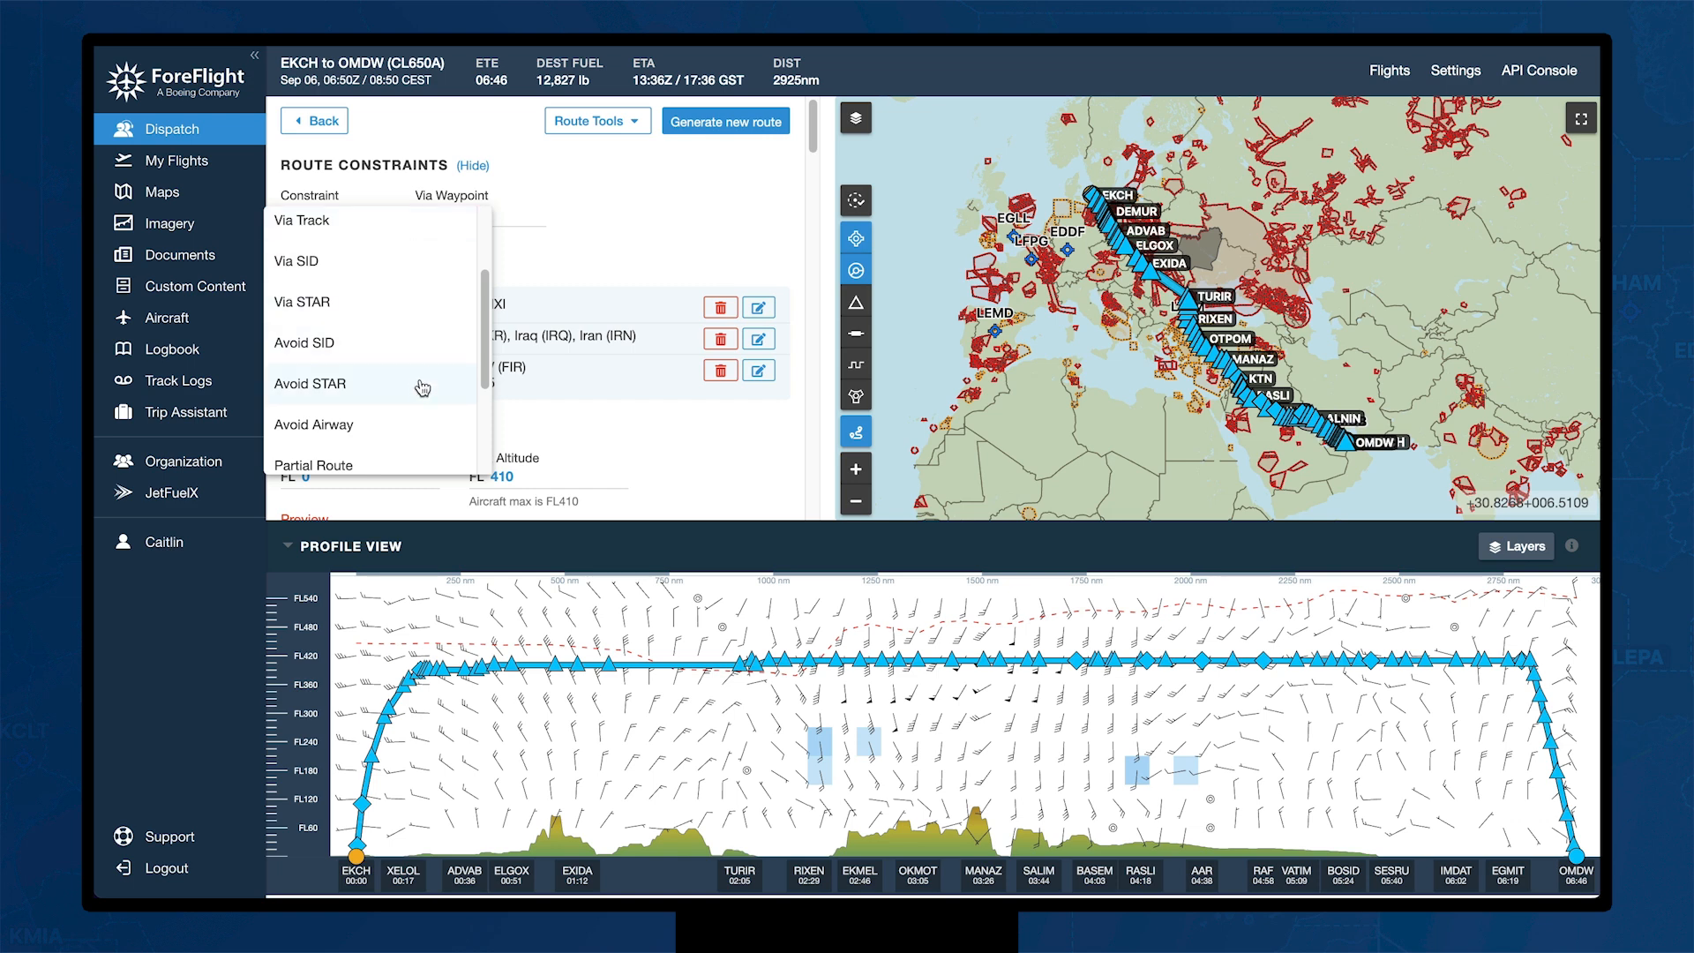
{"action": "scroll", "coordinate": [423, 388], "scroll_direction": "down", "scroll_amount": 2}
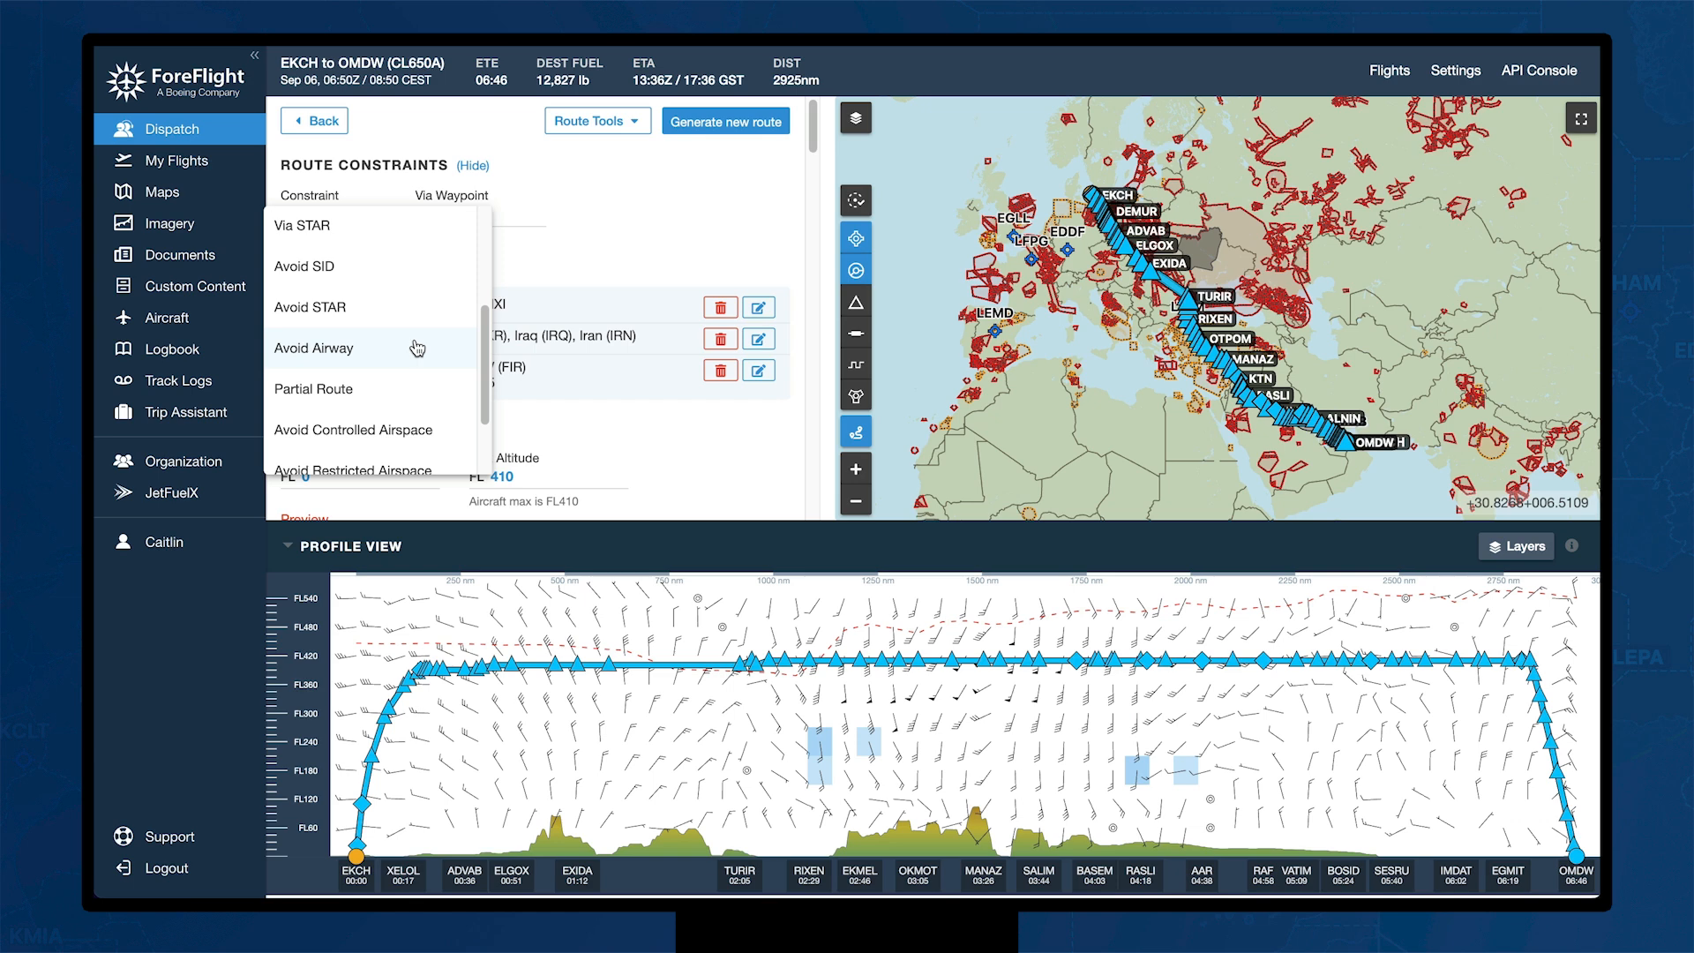
{"action": "scroll", "coordinate": [417, 345], "scroll_direction": "down", "scroll_amount": 2}
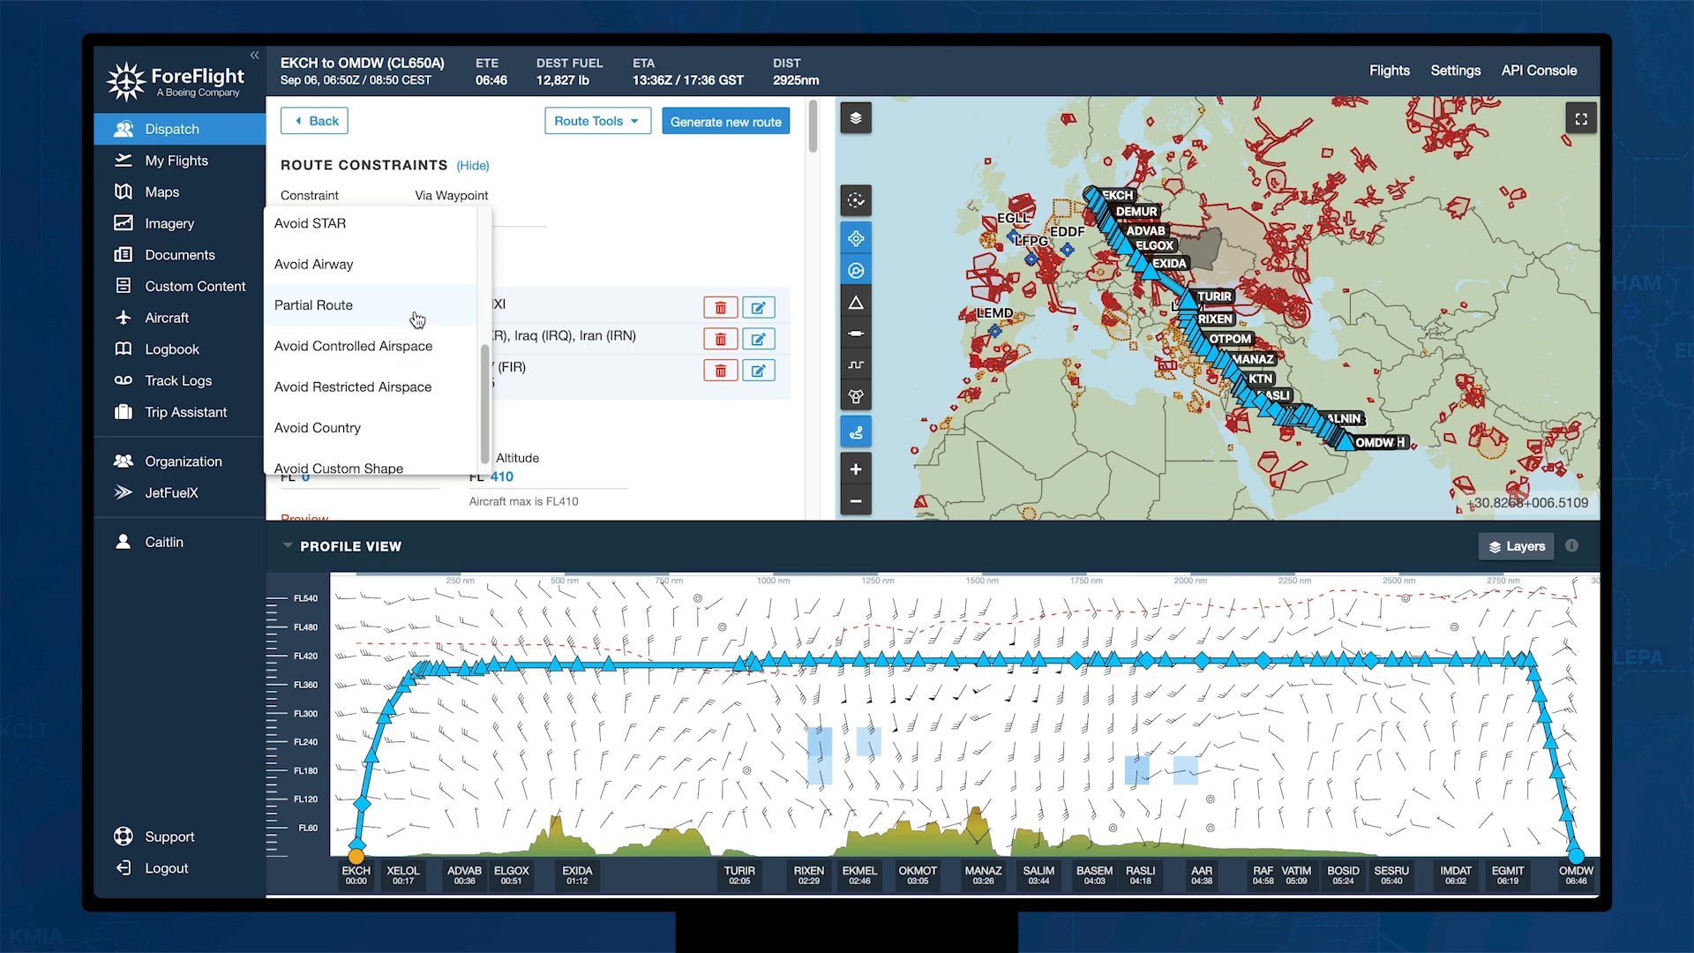
{"action": "scroll", "coordinate": [417, 320], "scroll_direction": "down", "scroll_amount": 1}
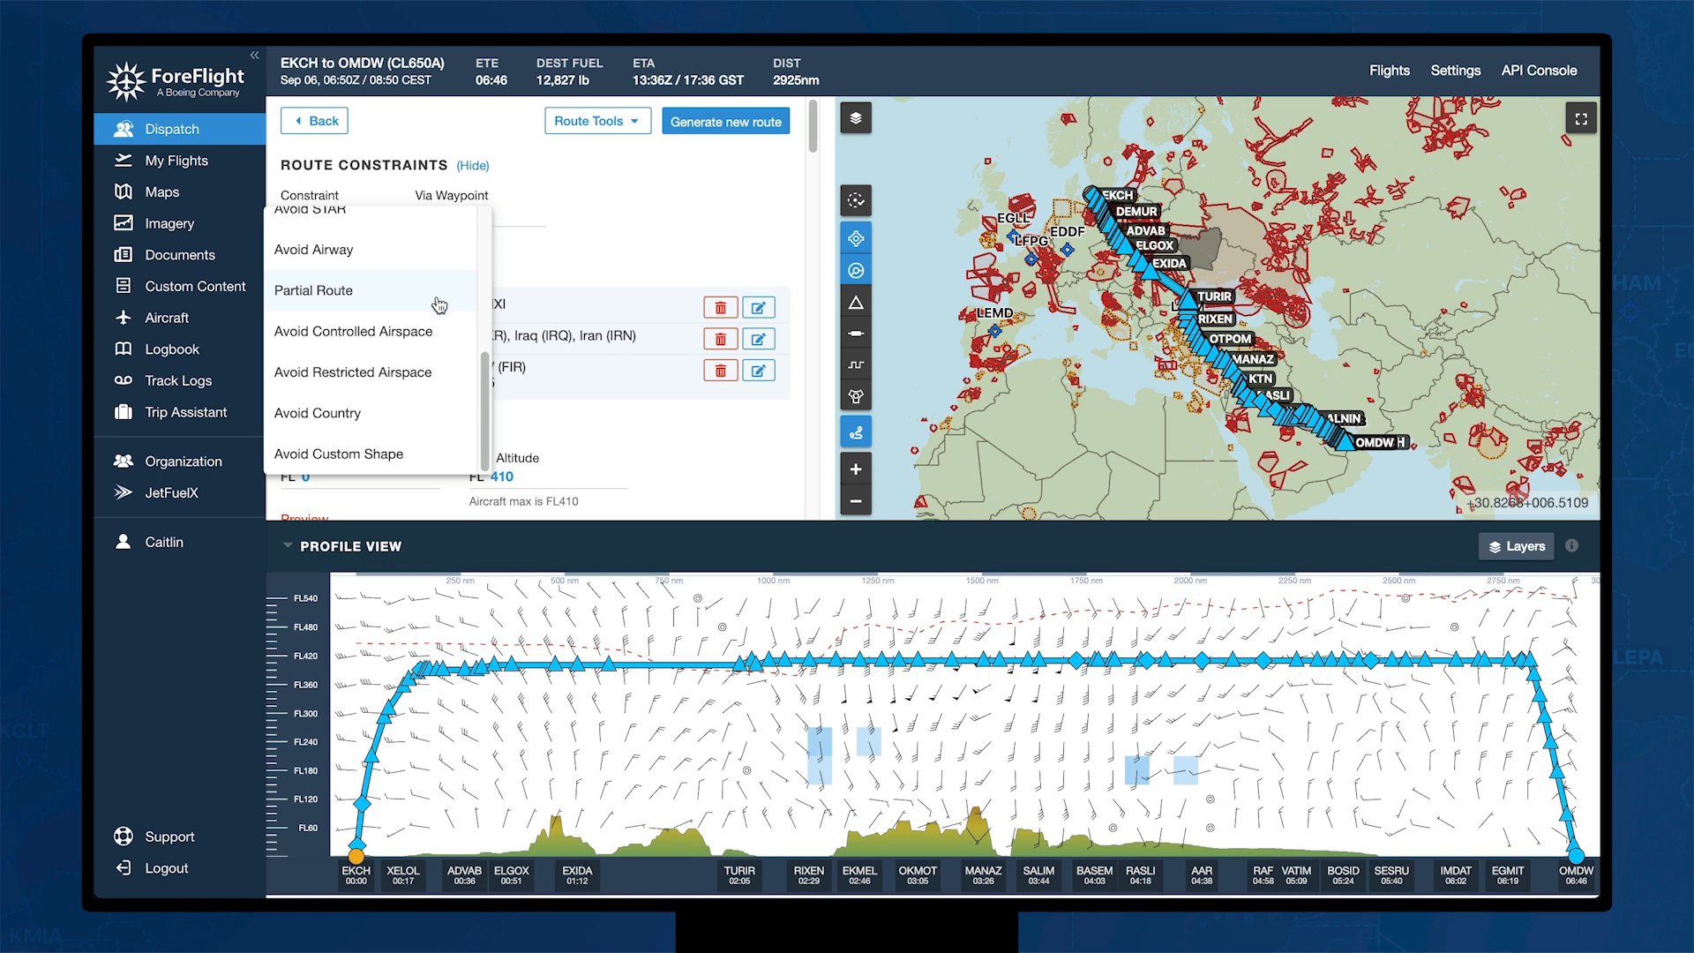
{"action": "left_click", "coordinate": [590, 228]}
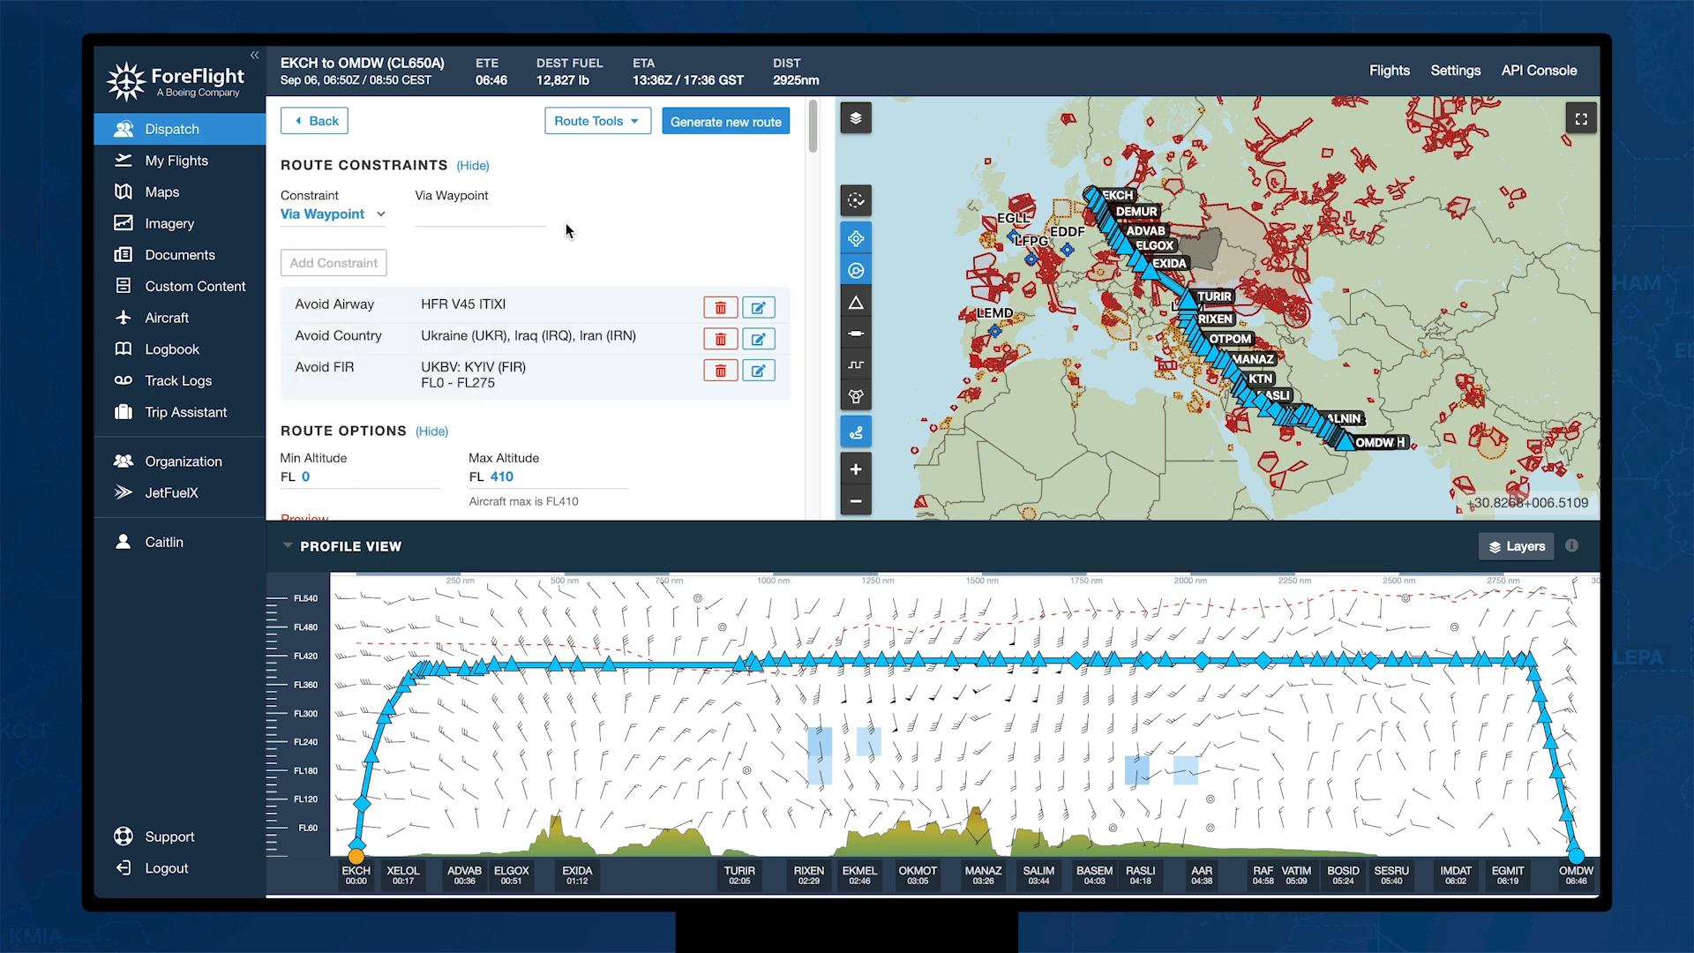
Step: Save the EKCH–OMDW flight and release it to the crew, confirming Release Flight
{"action": "left_click", "coordinate": [314, 122]}
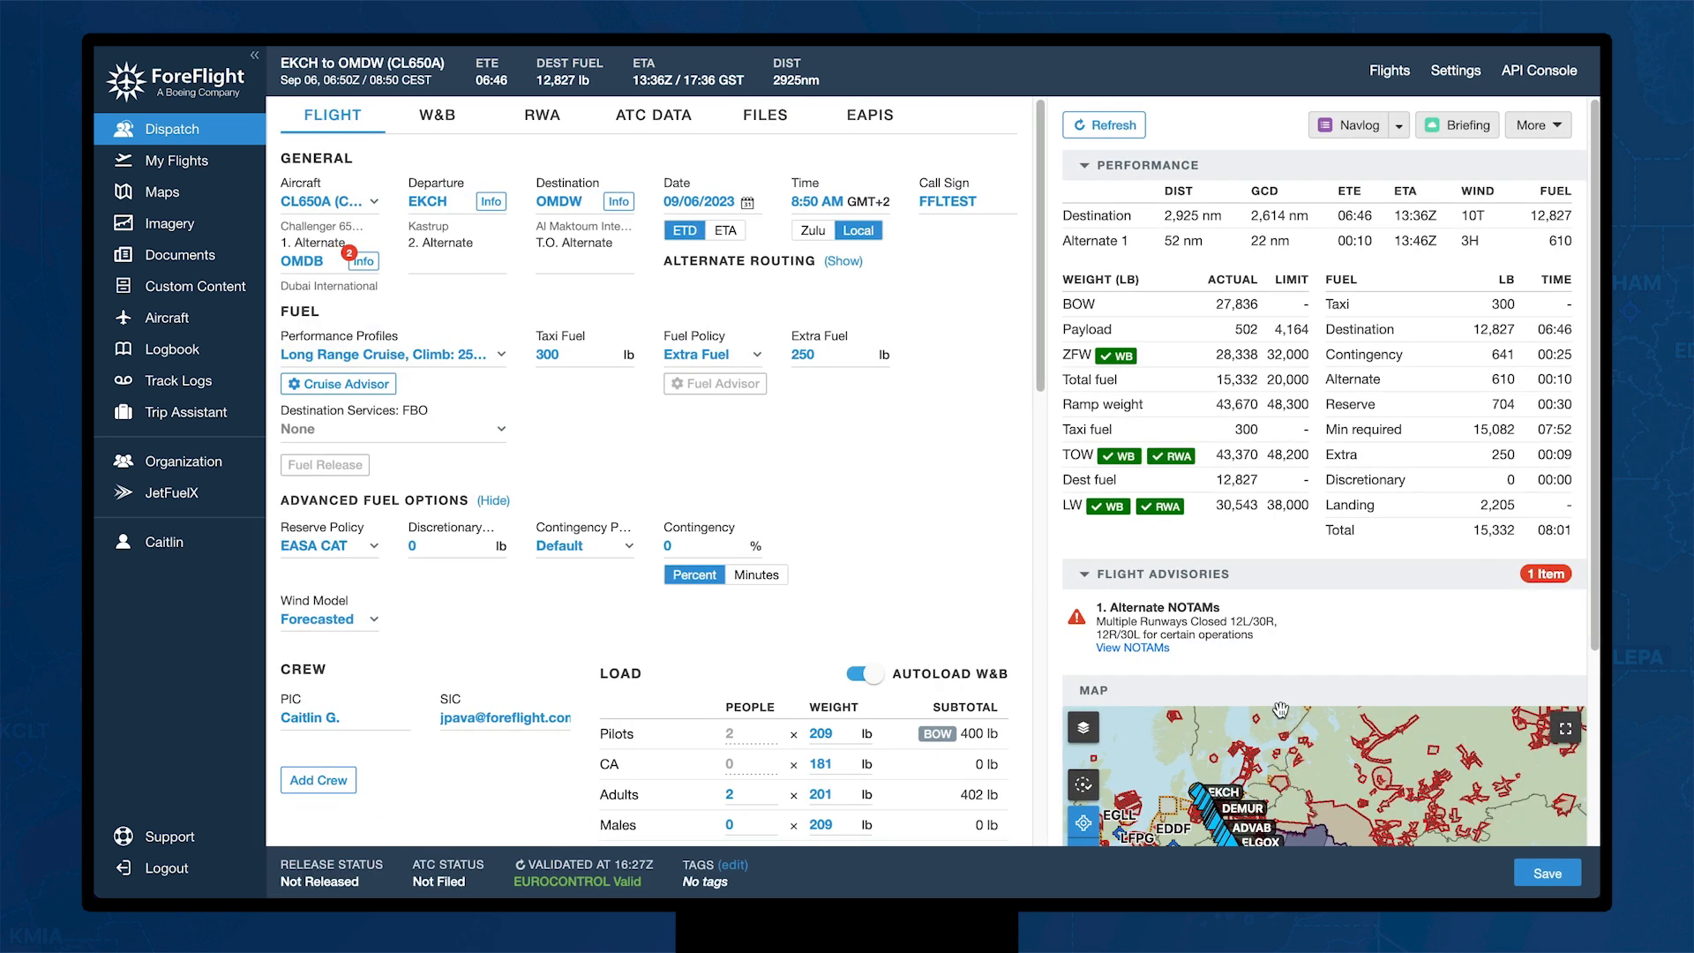
{"action": "left_click", "coordinate": [1546, 874]}
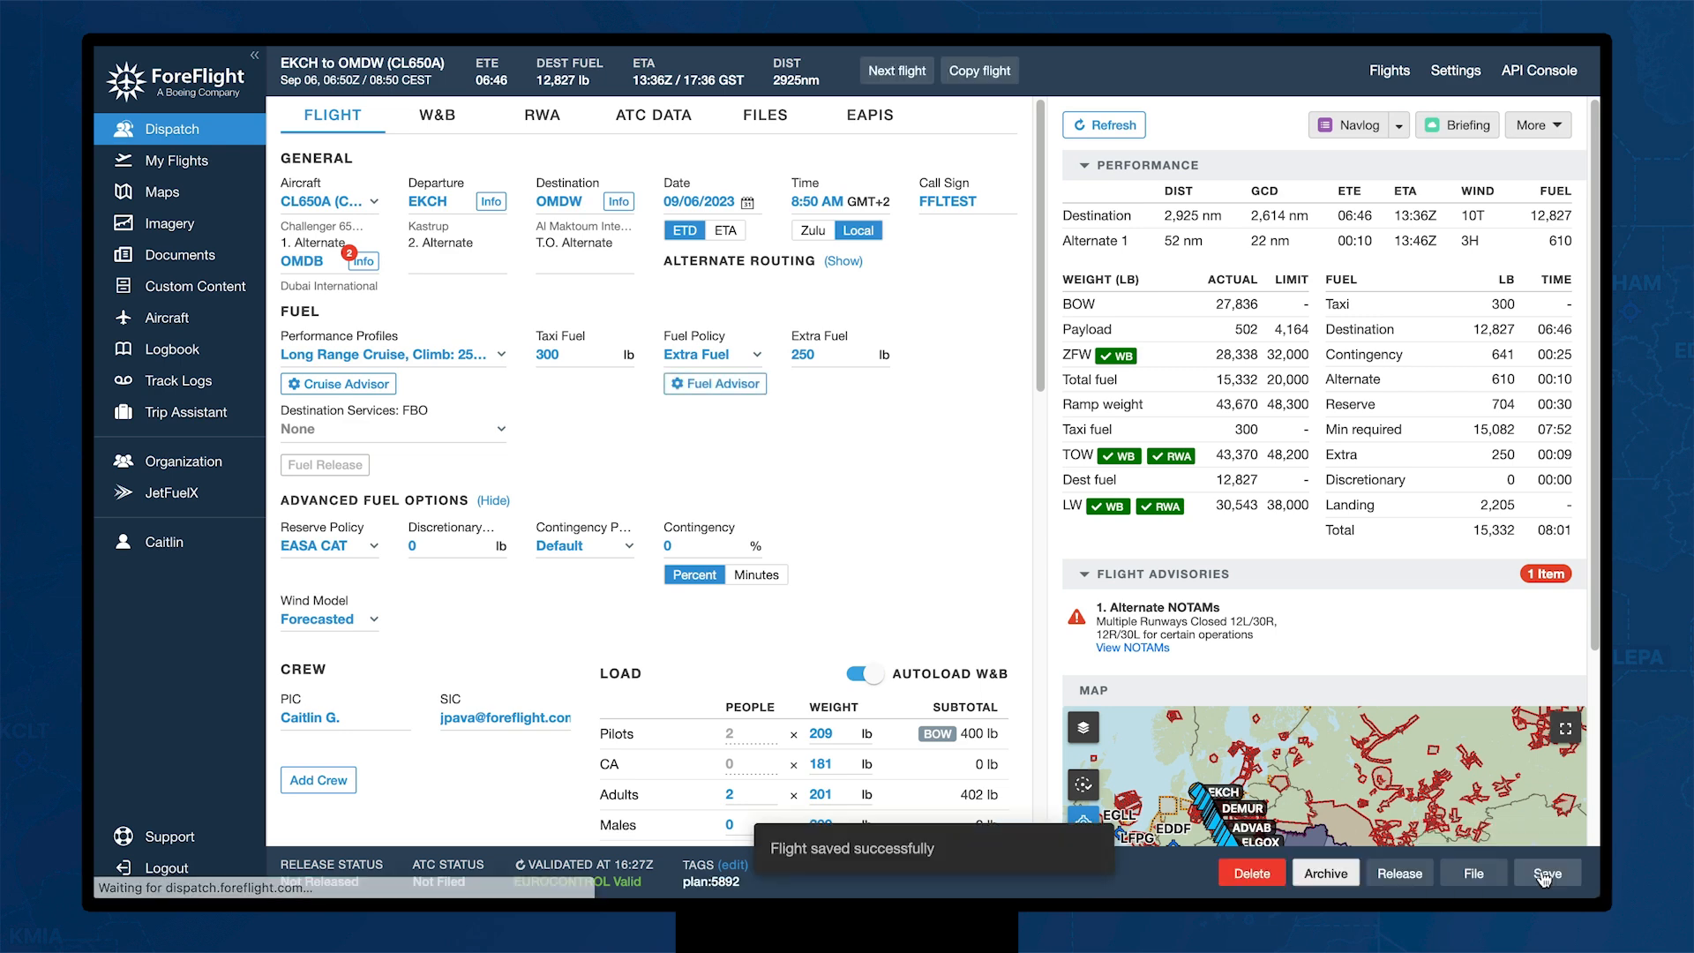
{"action": "left_click", "coordinate": [1391, 873]}
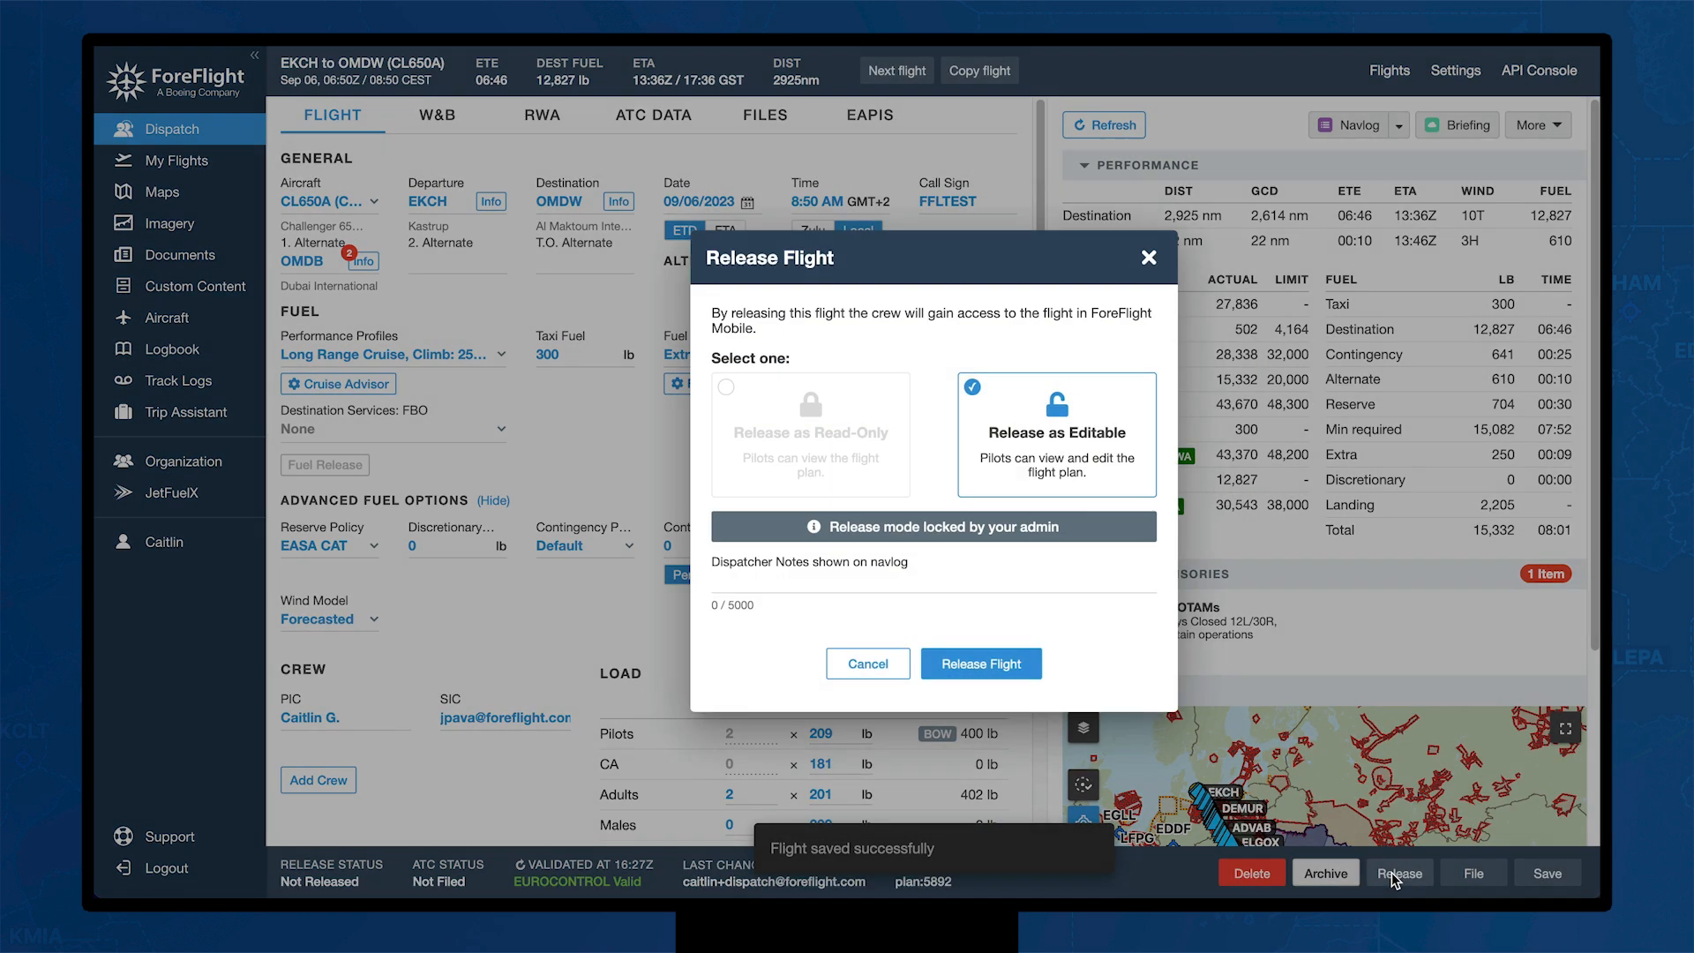
{"action": "left_click", "coordinate": [982, 675]}
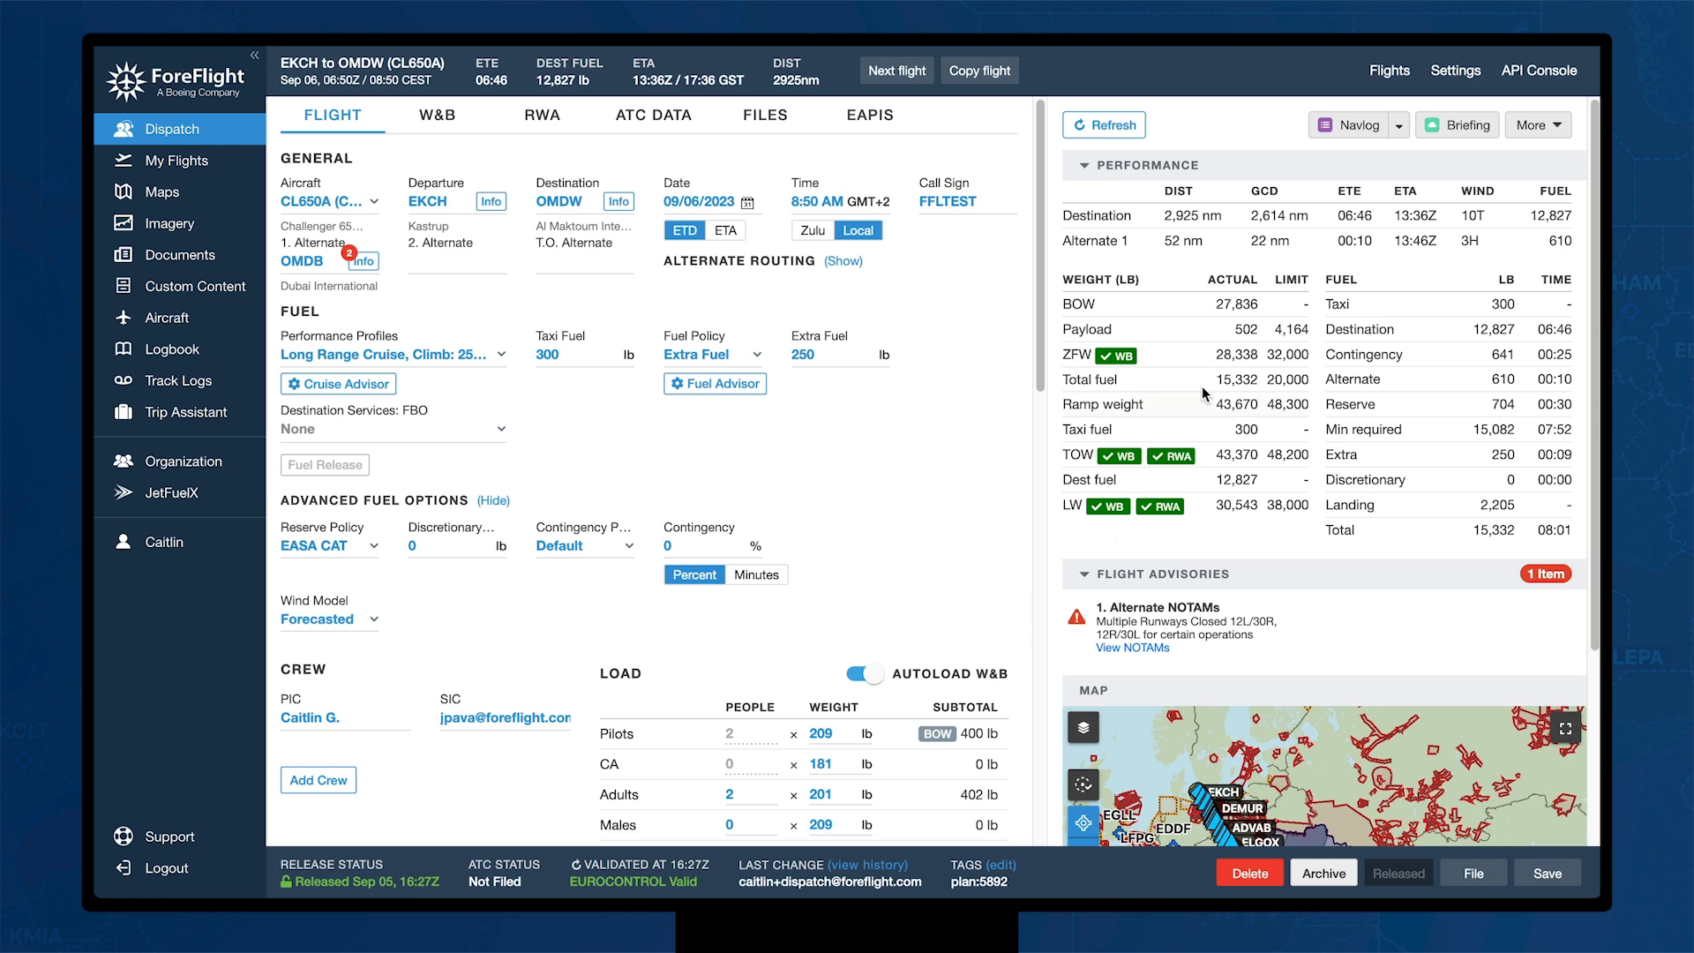
Step: Browse the organization's Planning Settings, then view Autodispatch (auto release 8 hours, auto routing 24)
{"action": "left_click", "coordinate": [1449, 83]}
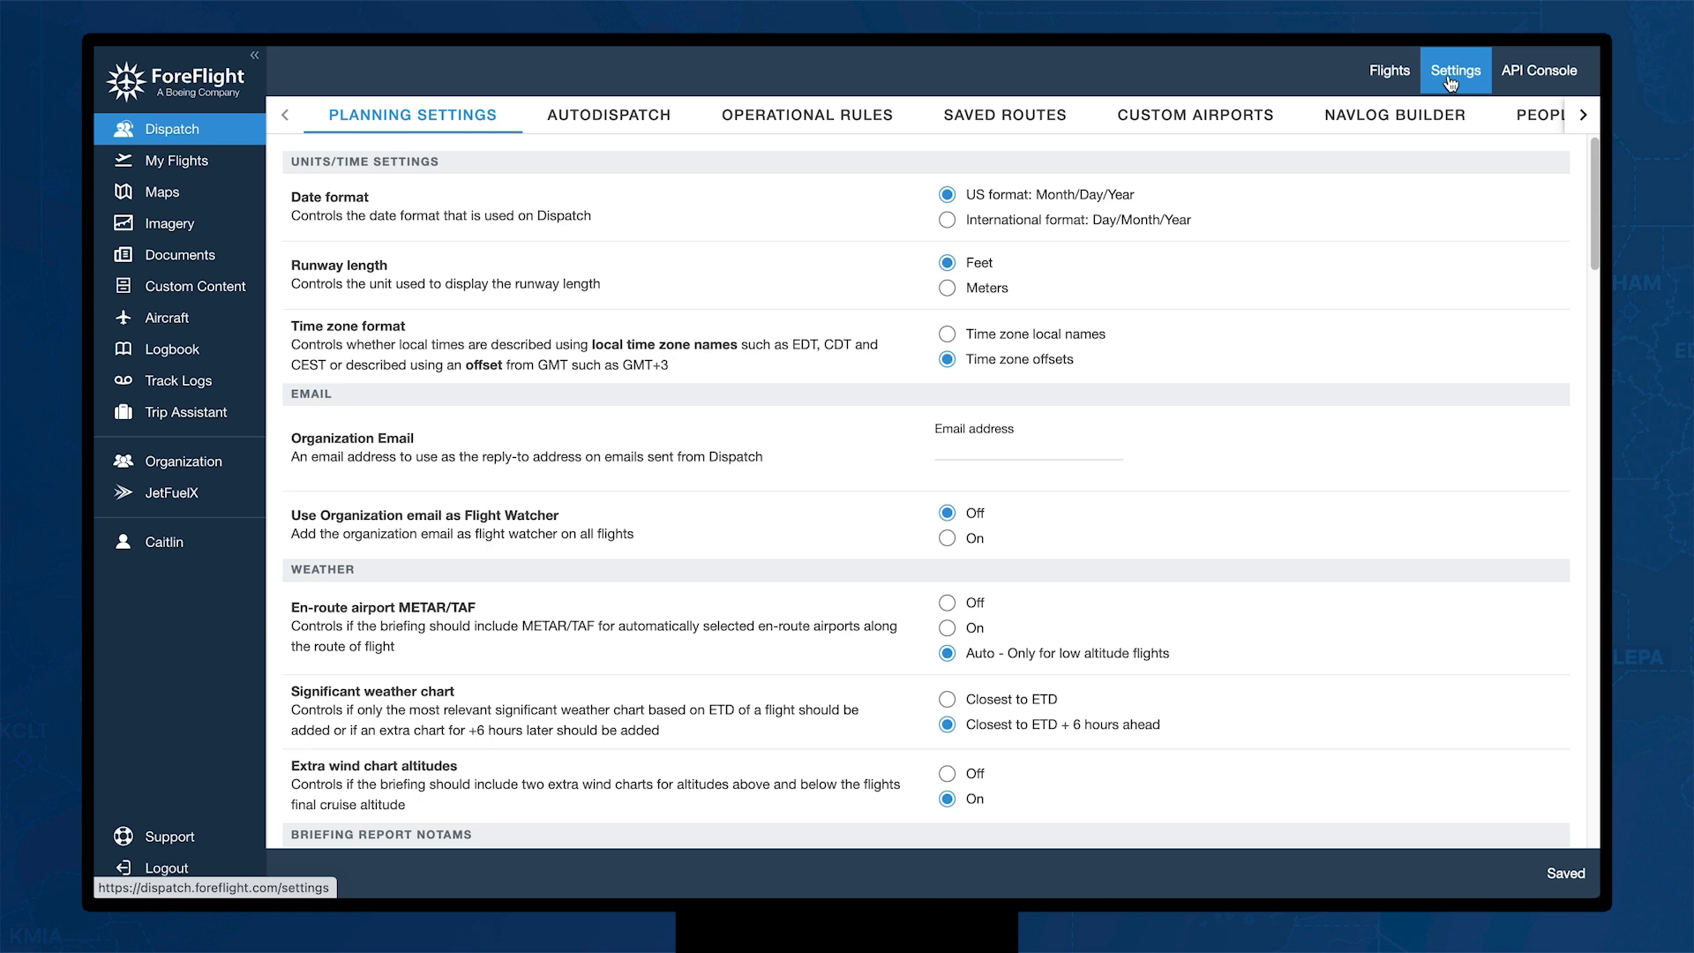
{"action": "scroll", "coordinate": [787, 600], "scroll_direction": "down", "scroll_amount": 10}
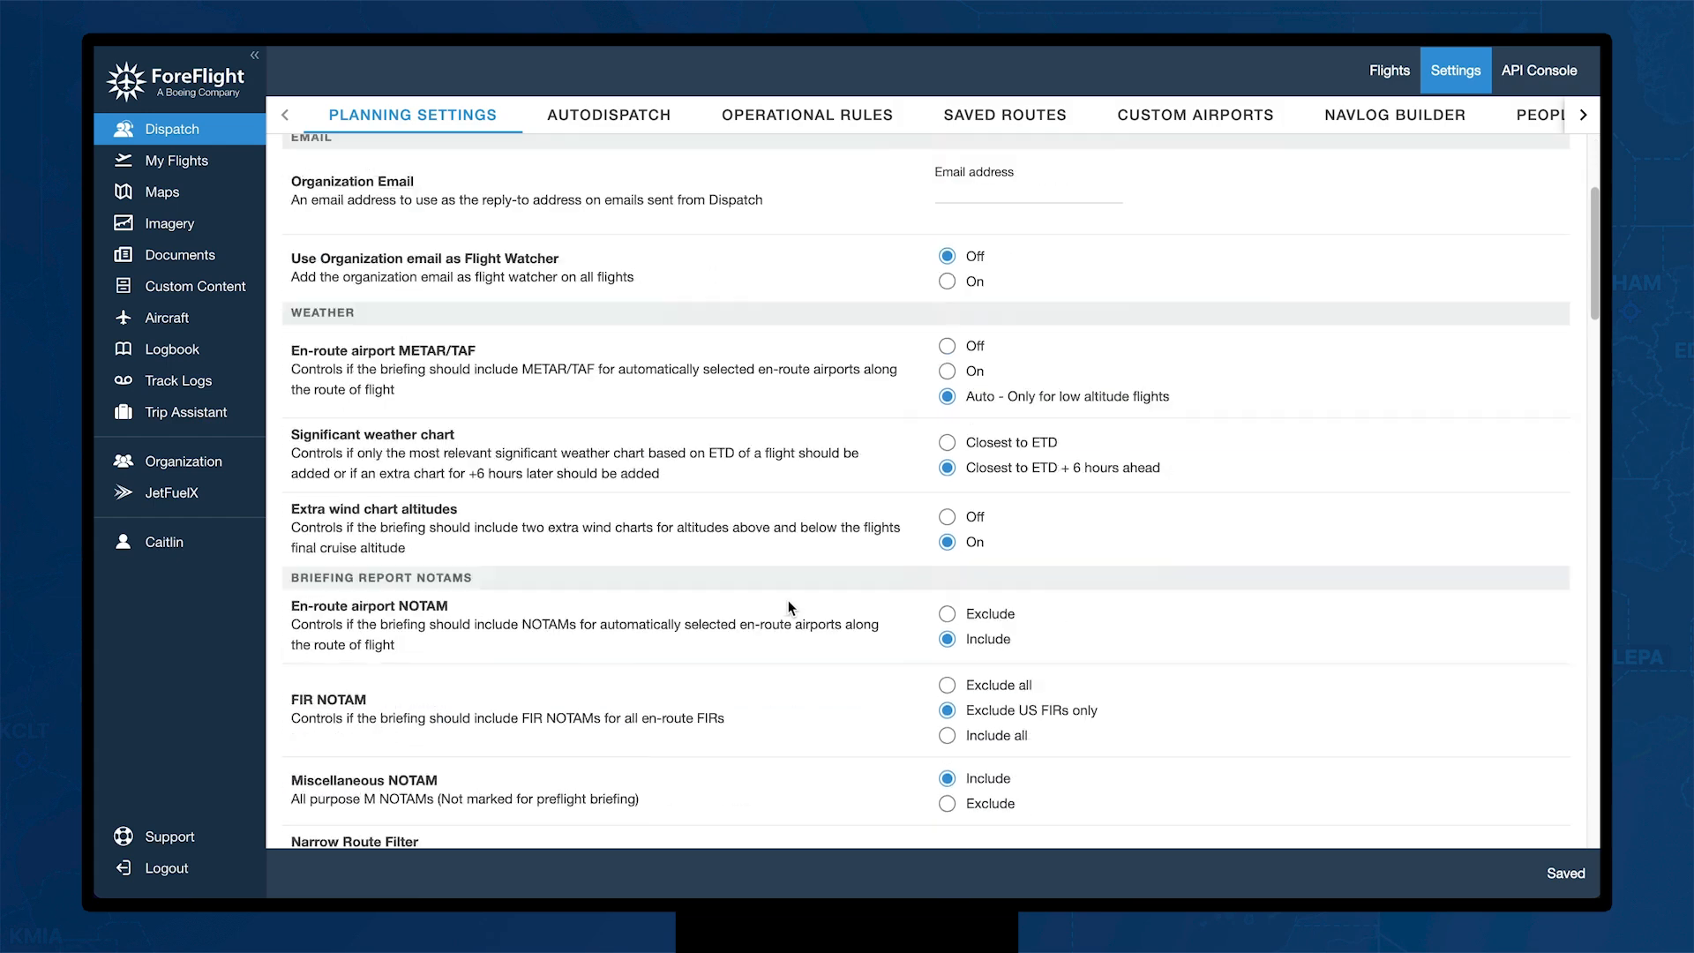
{"action": "scroll", "coordinate": [789, 605], "scroll_direction": "down", "scroll_amount": 4}
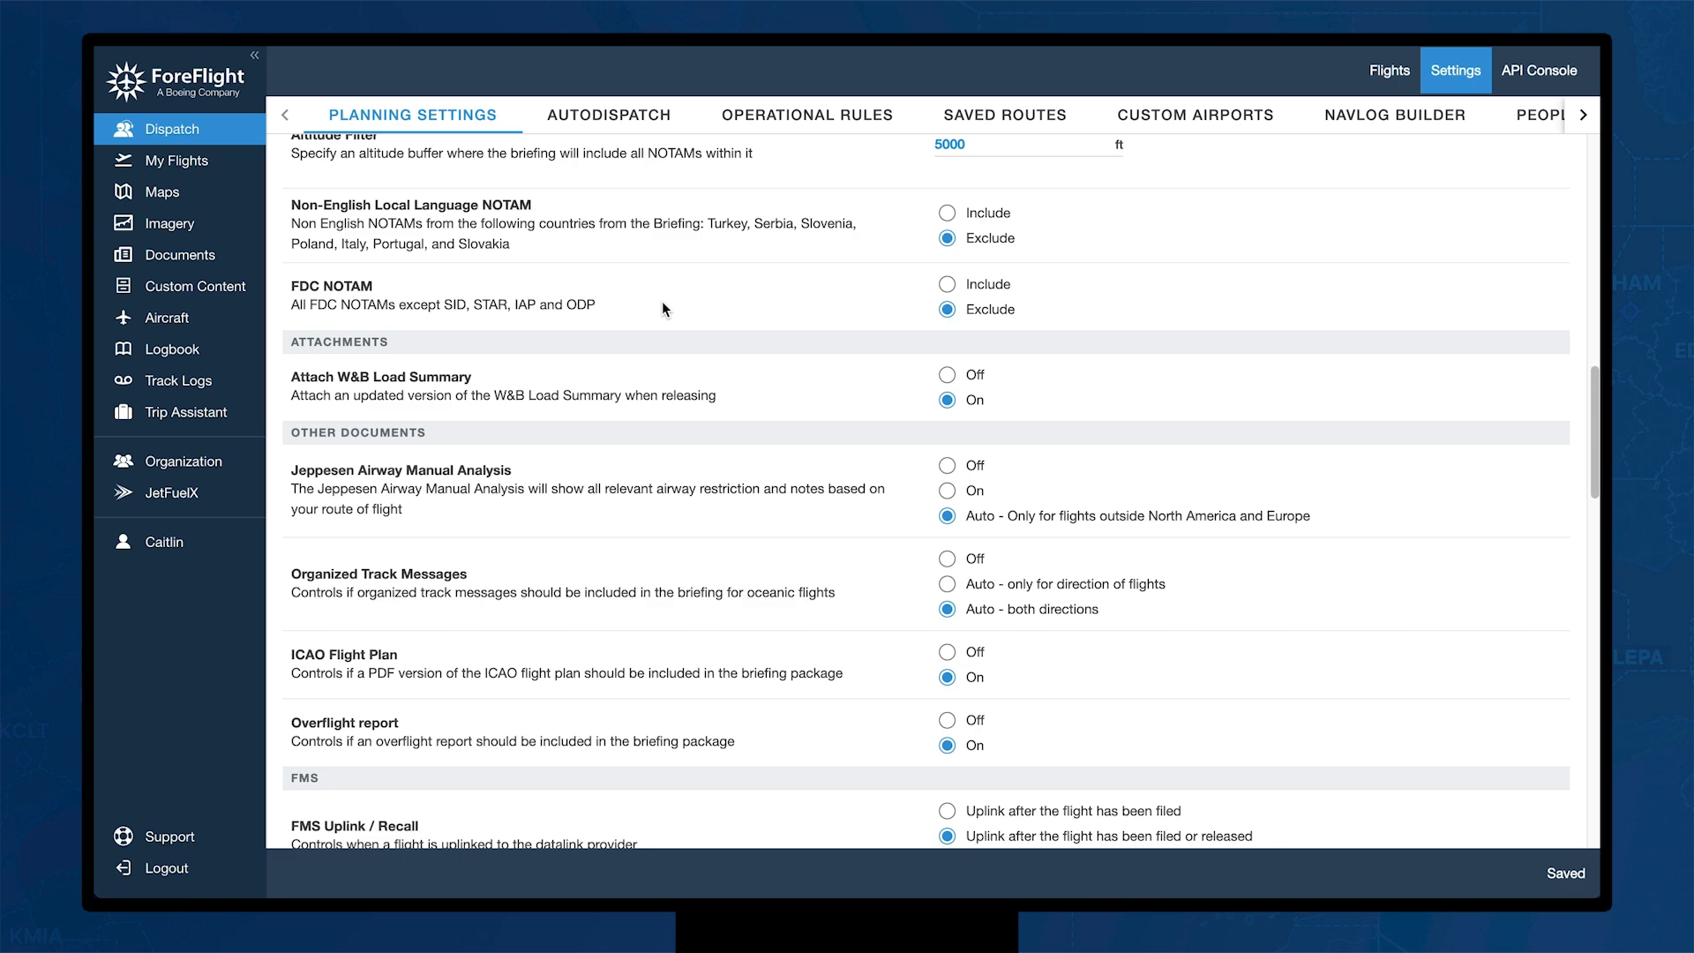
{"action": "scroll", "coordinate": [663, 305], "scroll_direction": "up", "scroll_amount": 5}
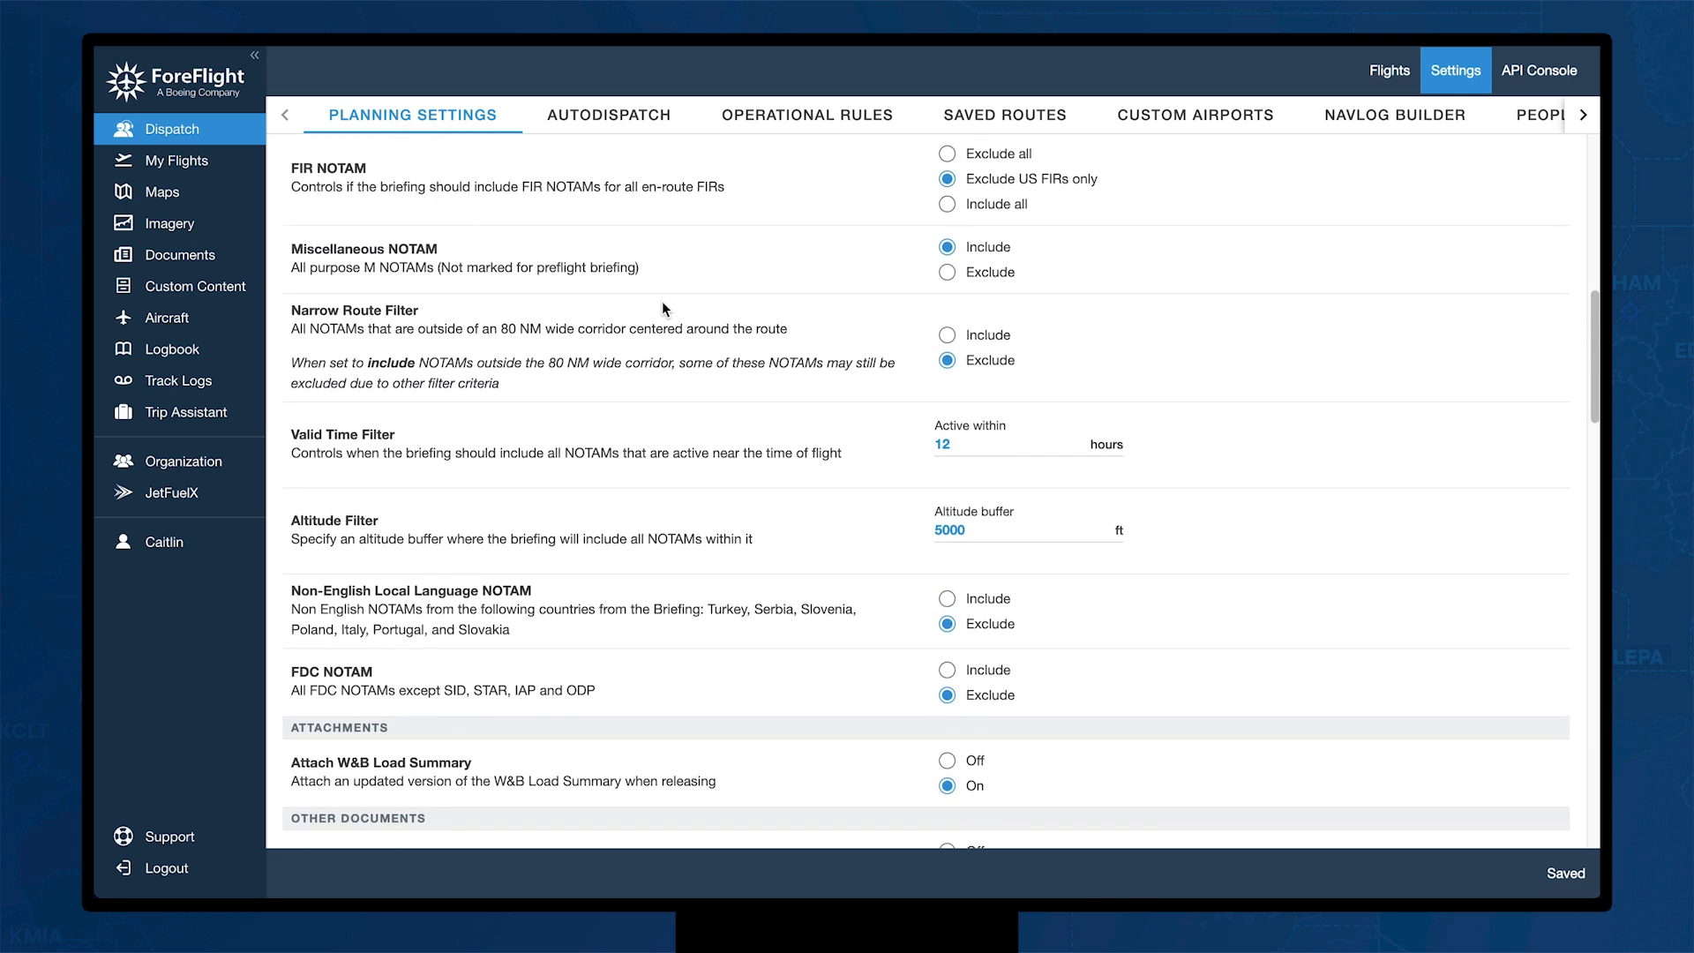
{"action": "scroll", "coordinate": [663, 308], "scroll_direction": "up", "scroll_amount": 1}
{"action": "scroll", "coordinate": [663, 306], "scroll_direction": "up", "scroll_amount": 1}
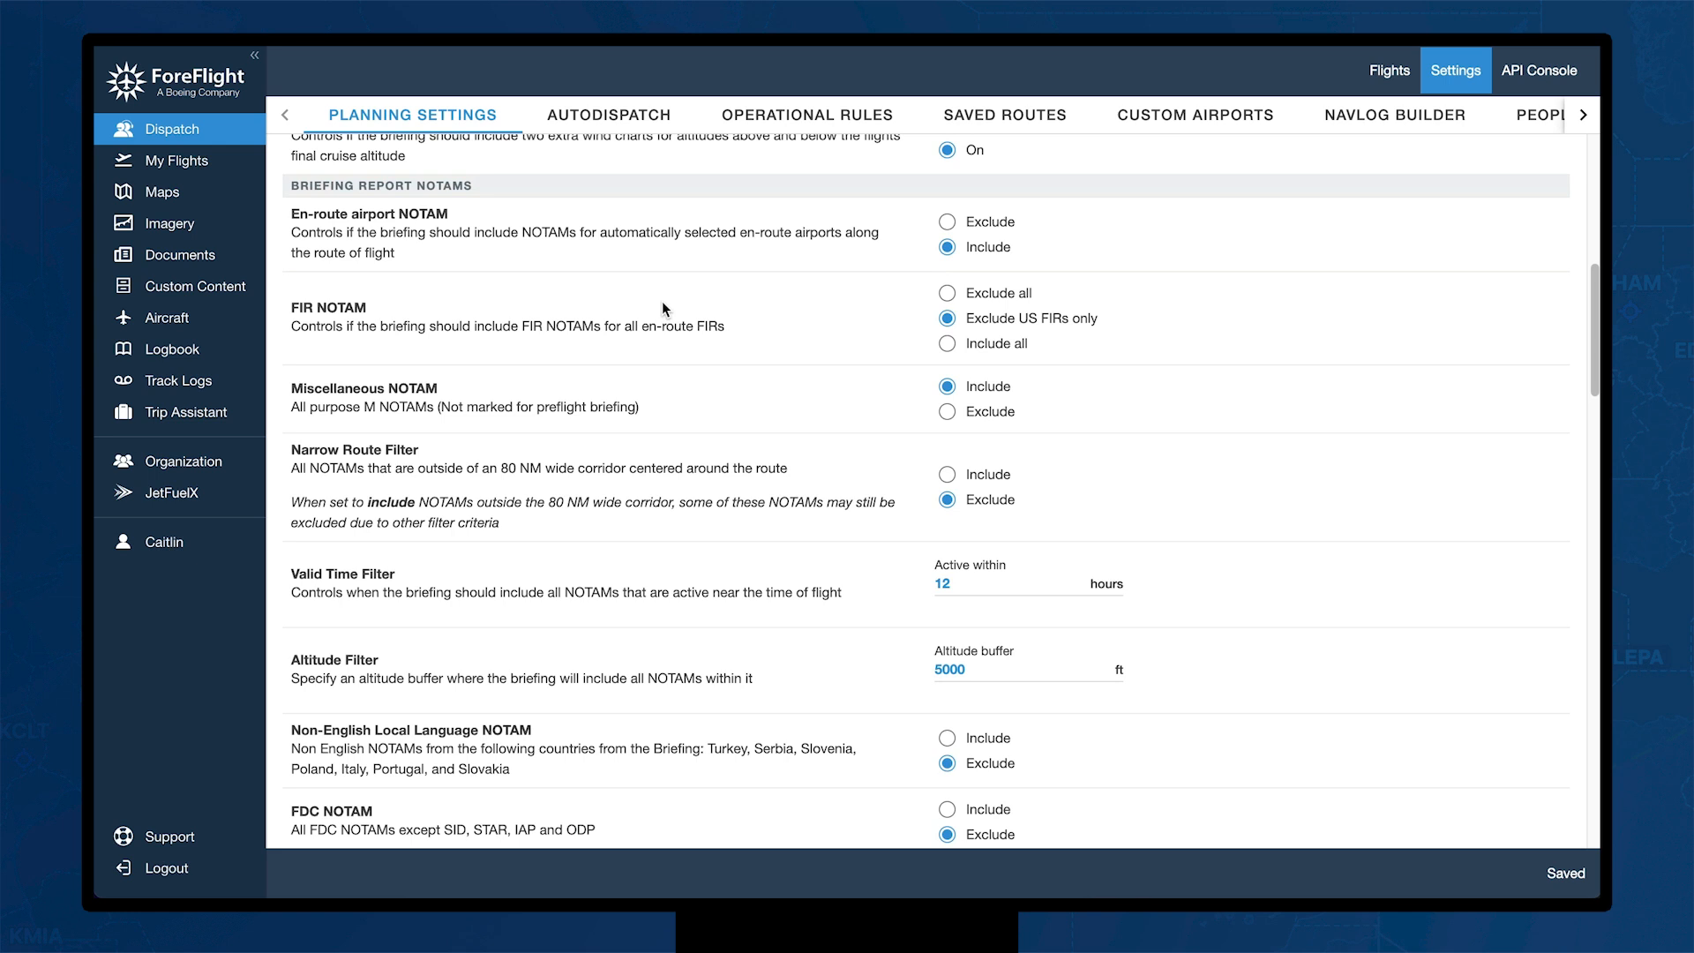
{"action": "scroll", "coordinate": [664, 306], "scroll_direction": "down", "scroll_amount": 1}
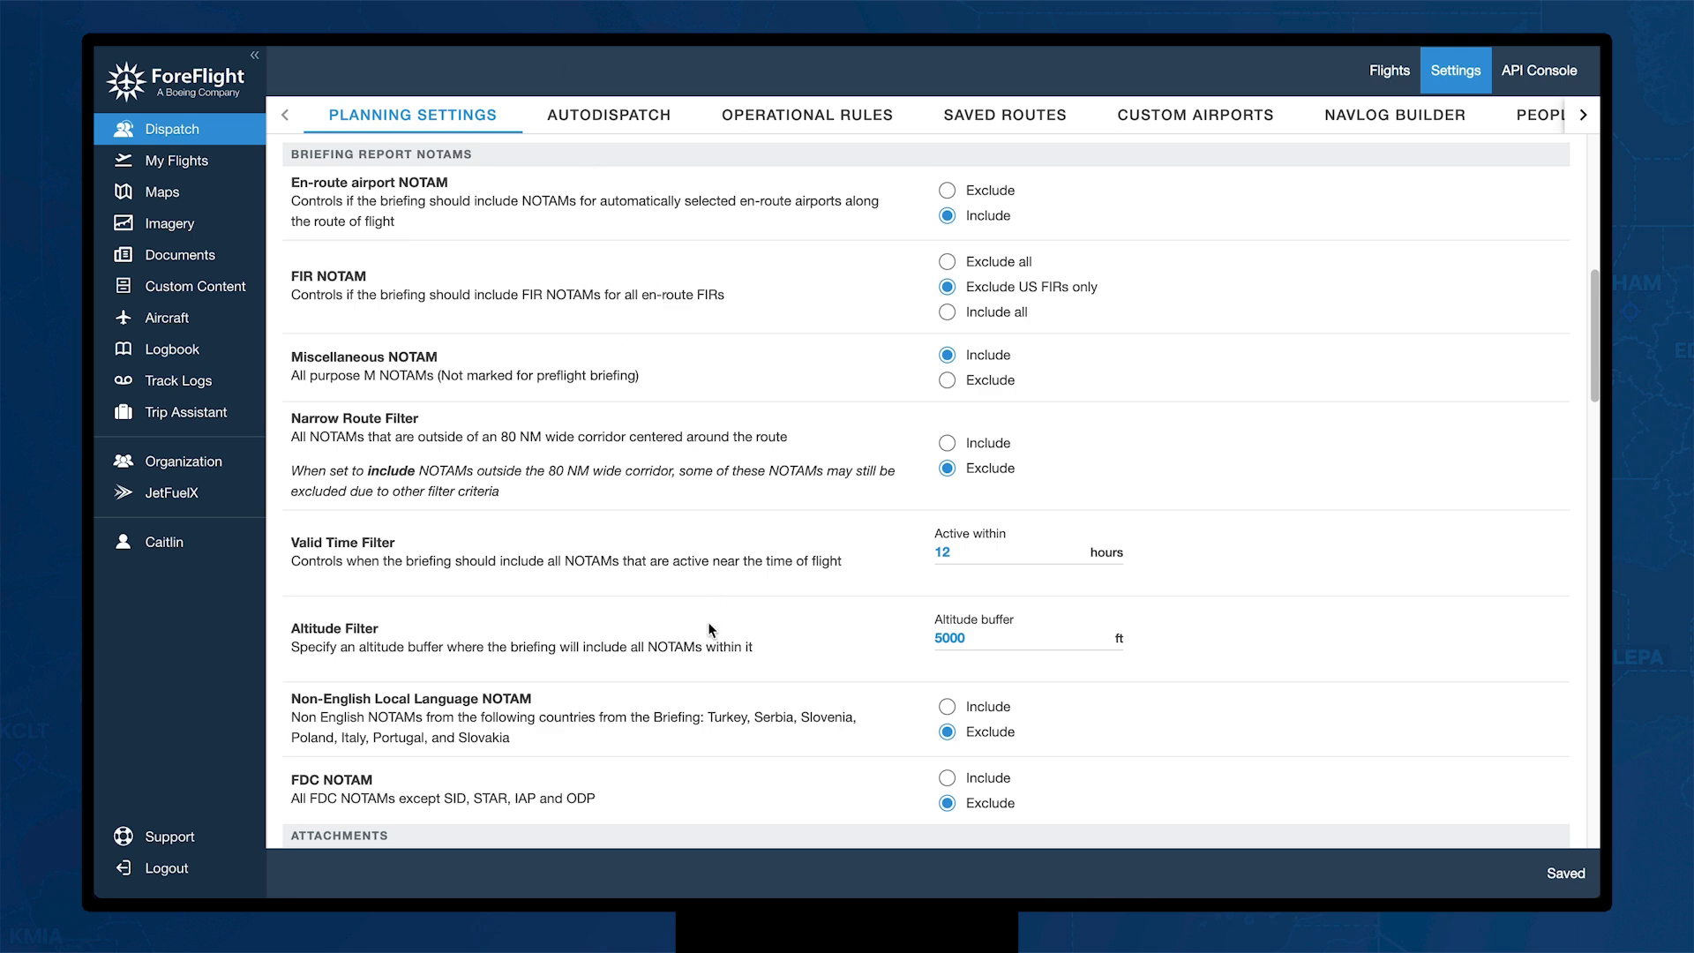
{"action": "scroll", "coordinate": [706, 622], "scroll_direction": "down", "scroll_amount": 4}
{"action": "scroll", "coordinate": [706, 628], "scroll_direction": "down", "scroll_amount": 4}
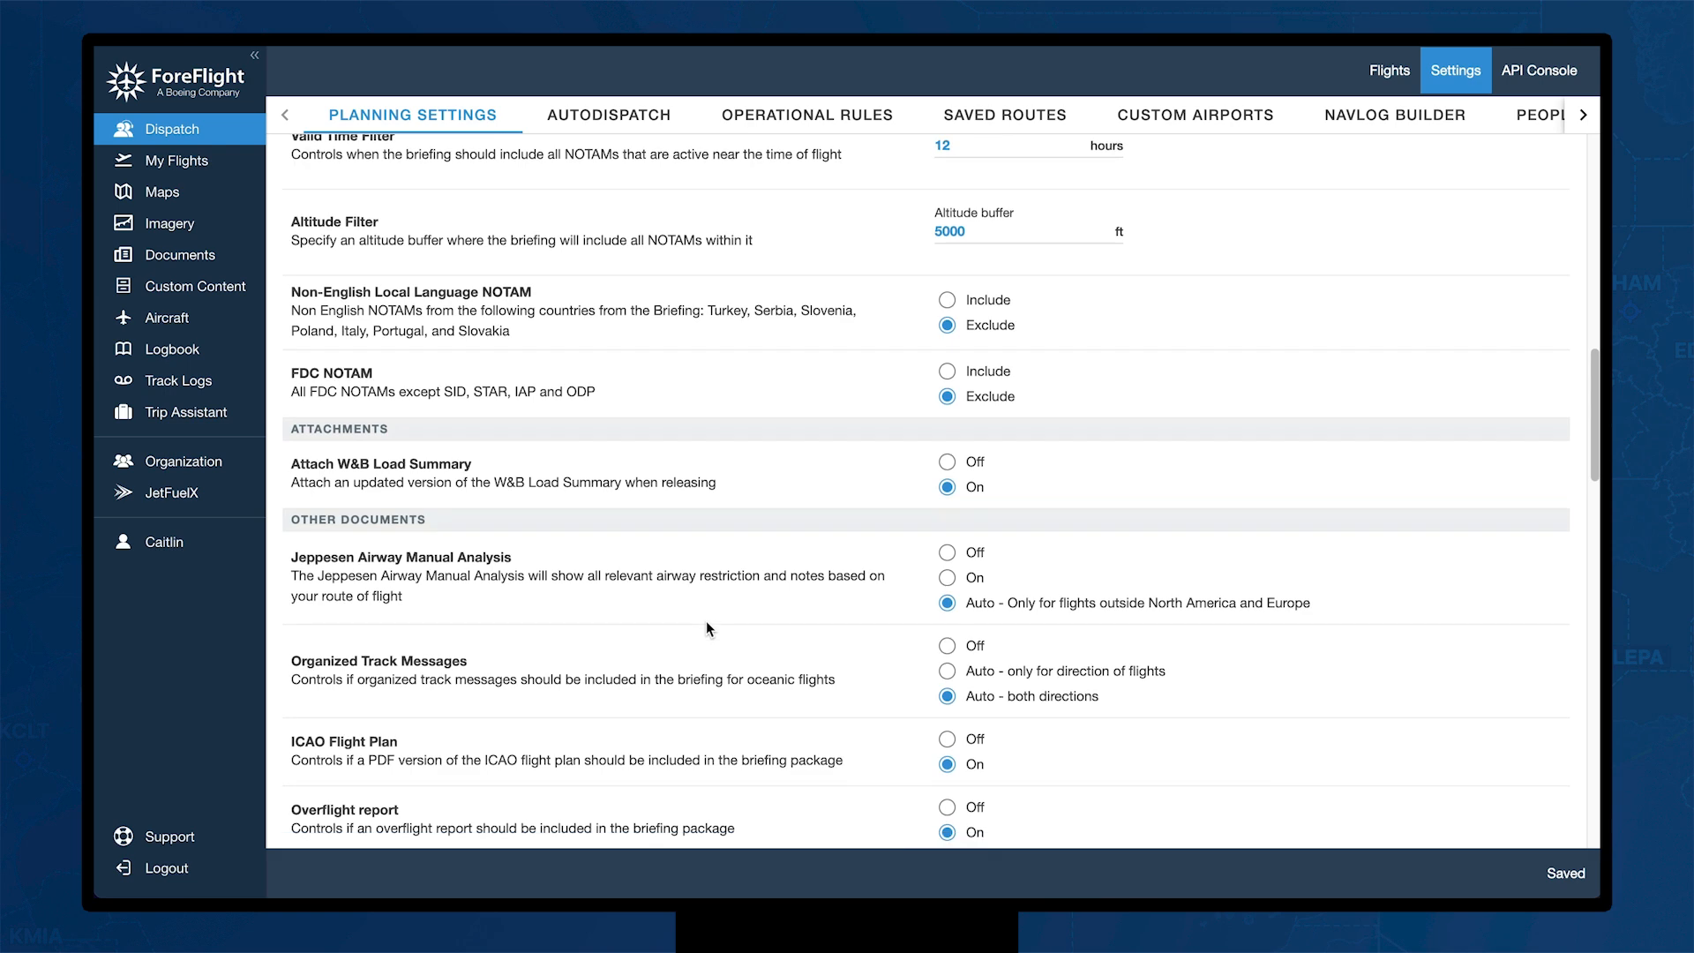
{"action": "scroll", "coordinate": [706, 622], "scroll_direction": "down", "scroll_amount": 5}
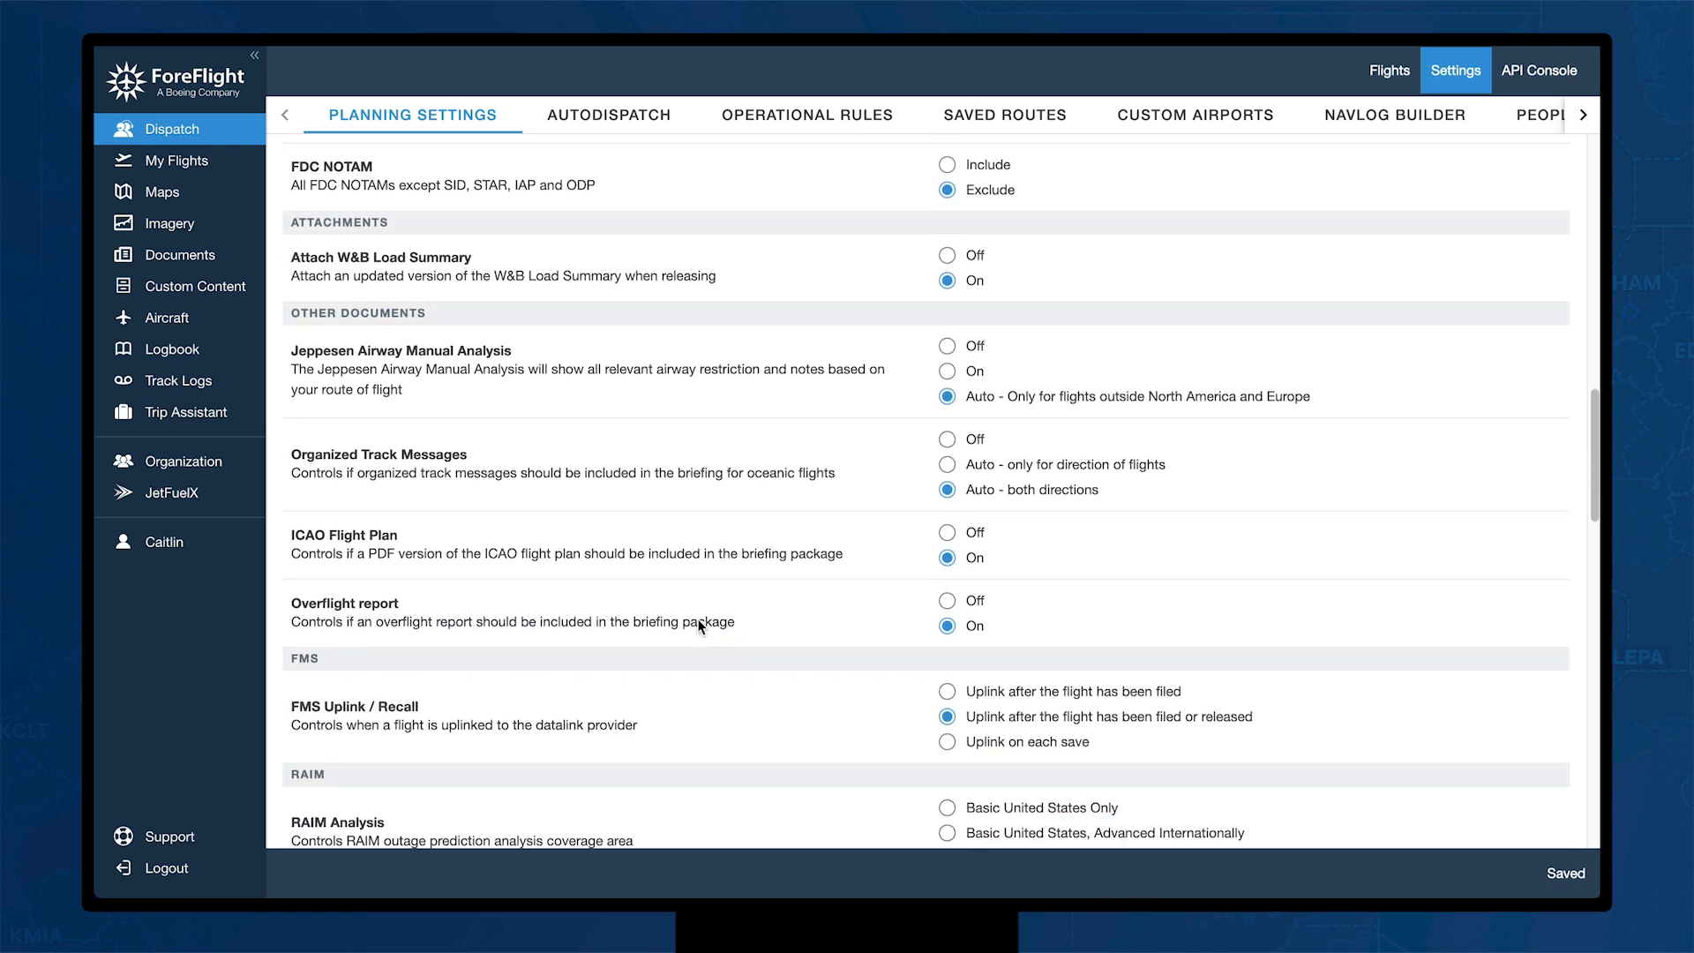
{"action": "scroll", "coordinate": [699, 626], "scroll_direction": "down", "scroll_amount": 5}
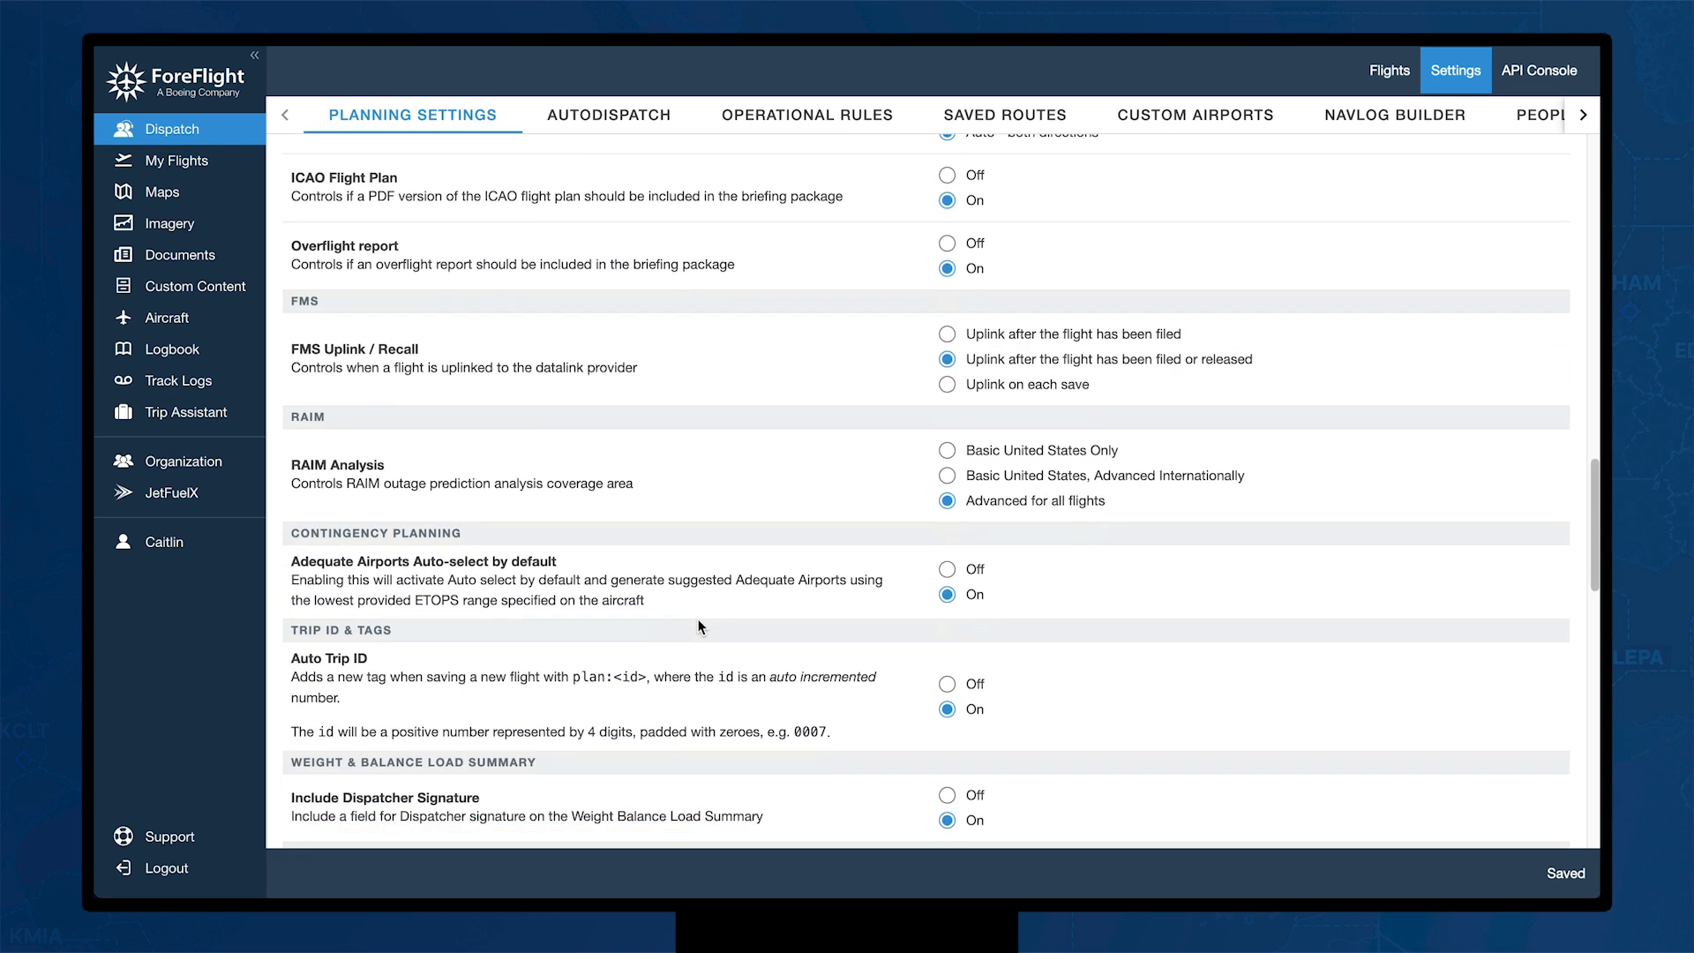
{"action": "scroll", "coordinate": [699, 622], "scroll_direction": "down", "scroll_amount": 4}
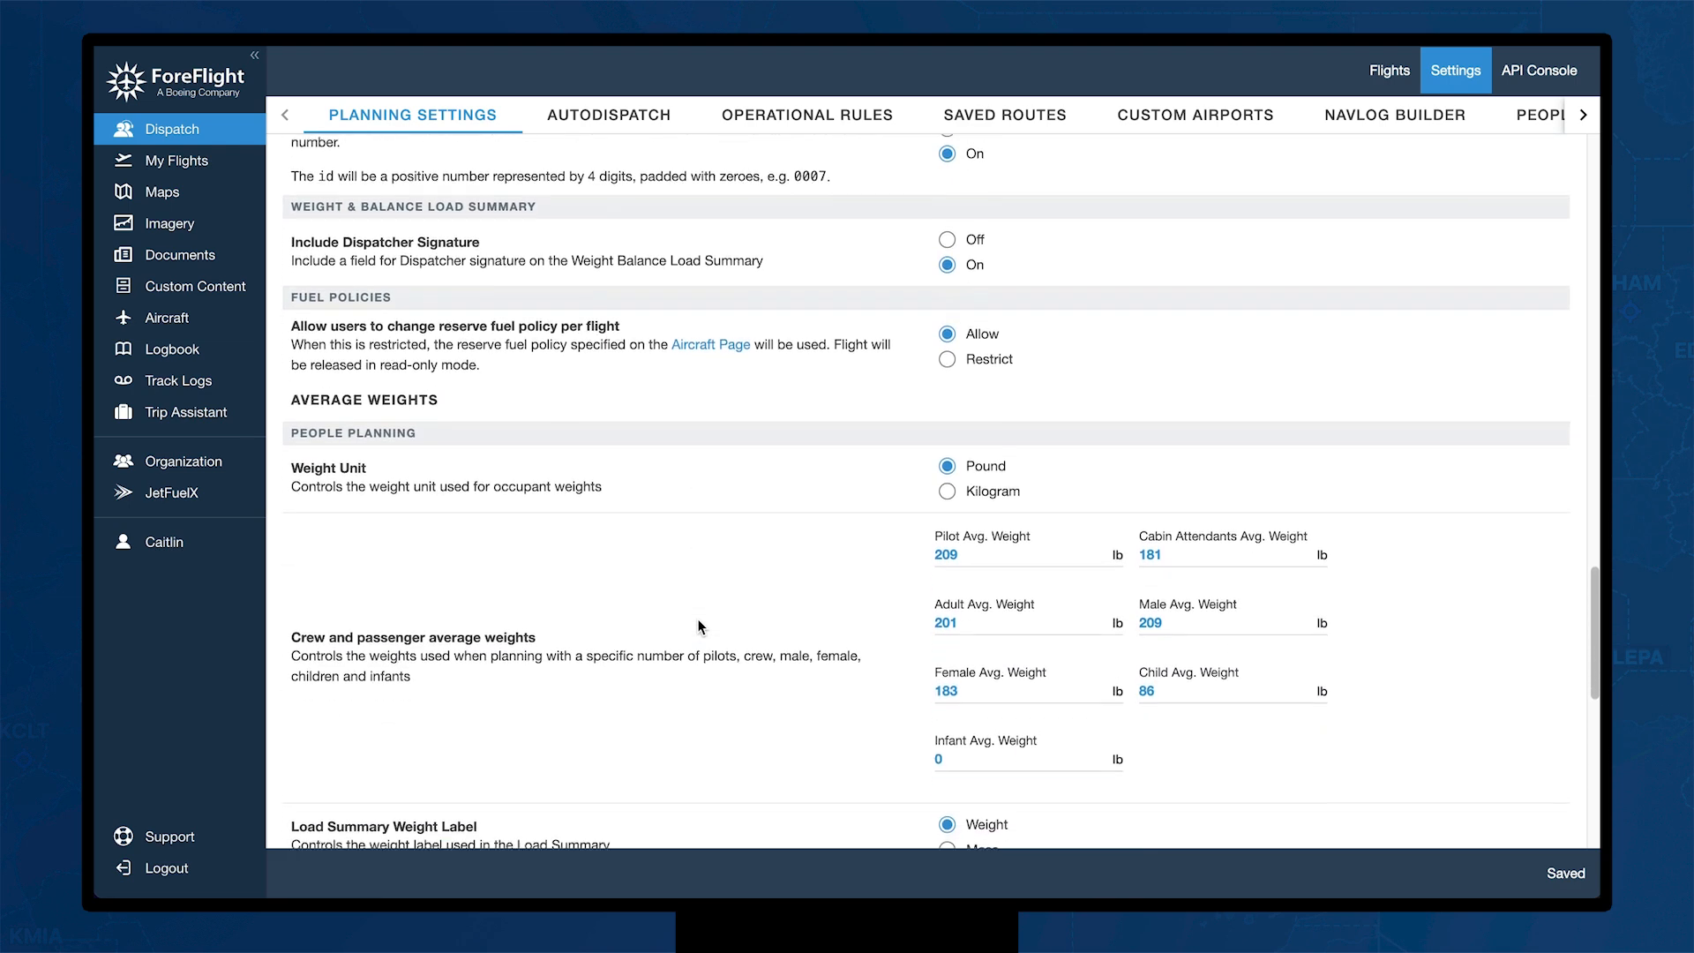
{"action": "scroll", "coordinate": [698, 626], "scroll_direction": "down", "scroll_amount": 3}
{"action": "scroll", "coordinate": [698, 626], "scroll_direction": "up", "scroll_amount": 2}
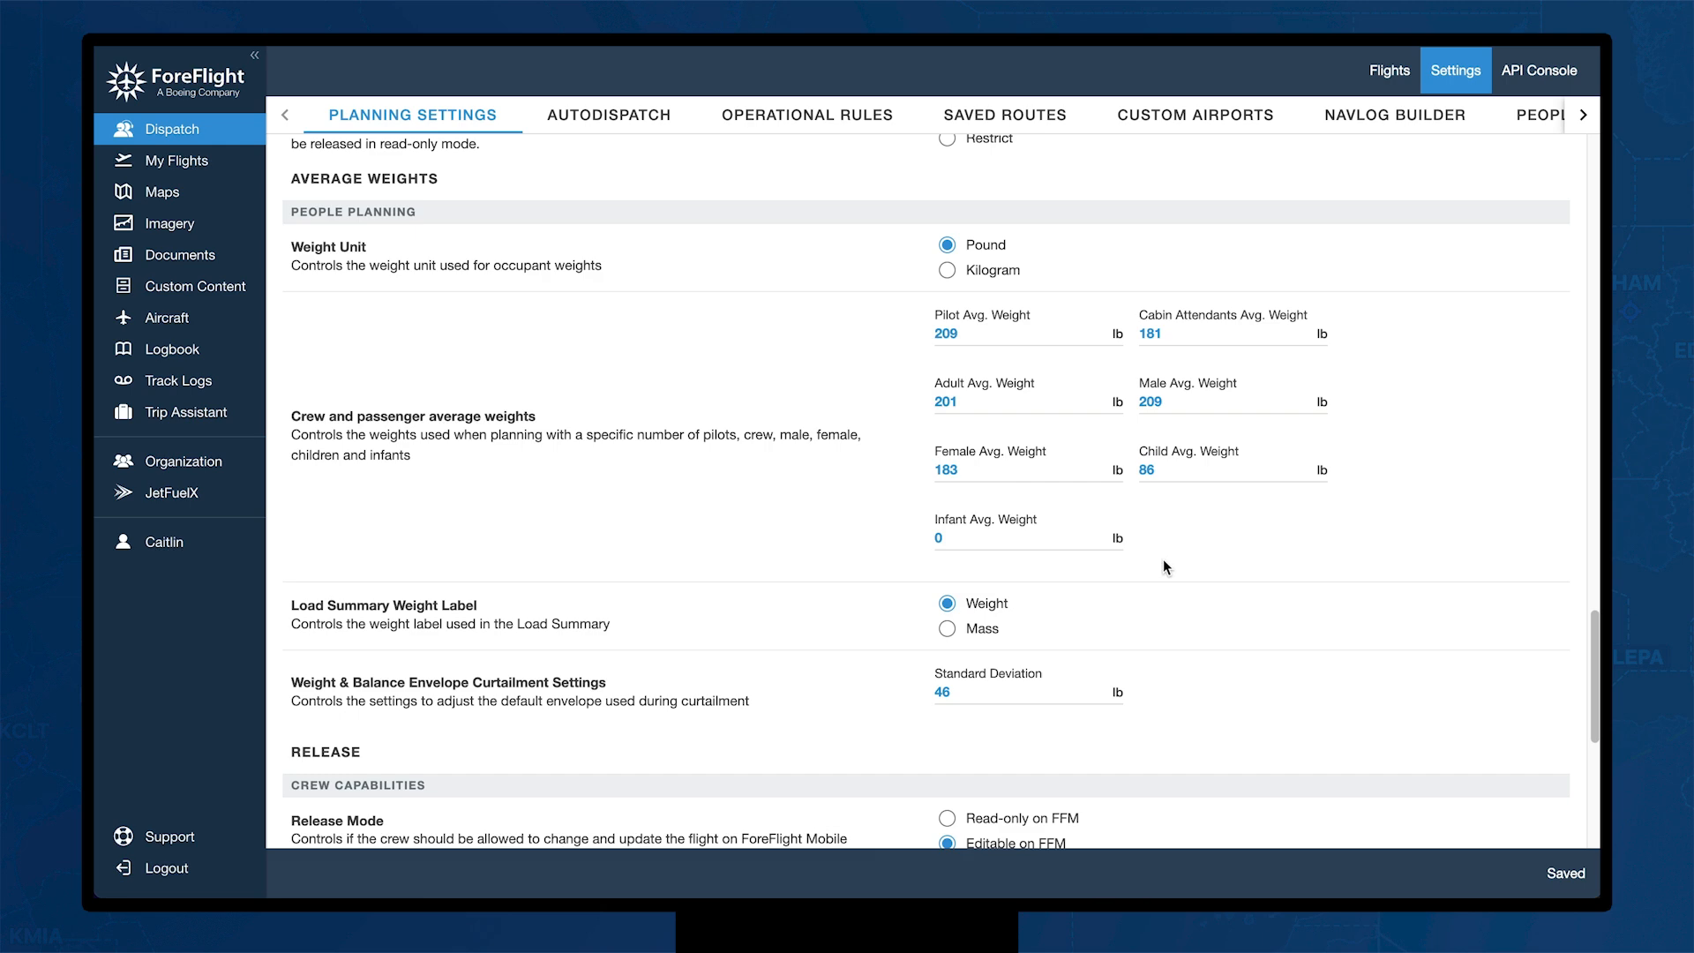
{"action": "left_click", "coordinate": [633, 122]}
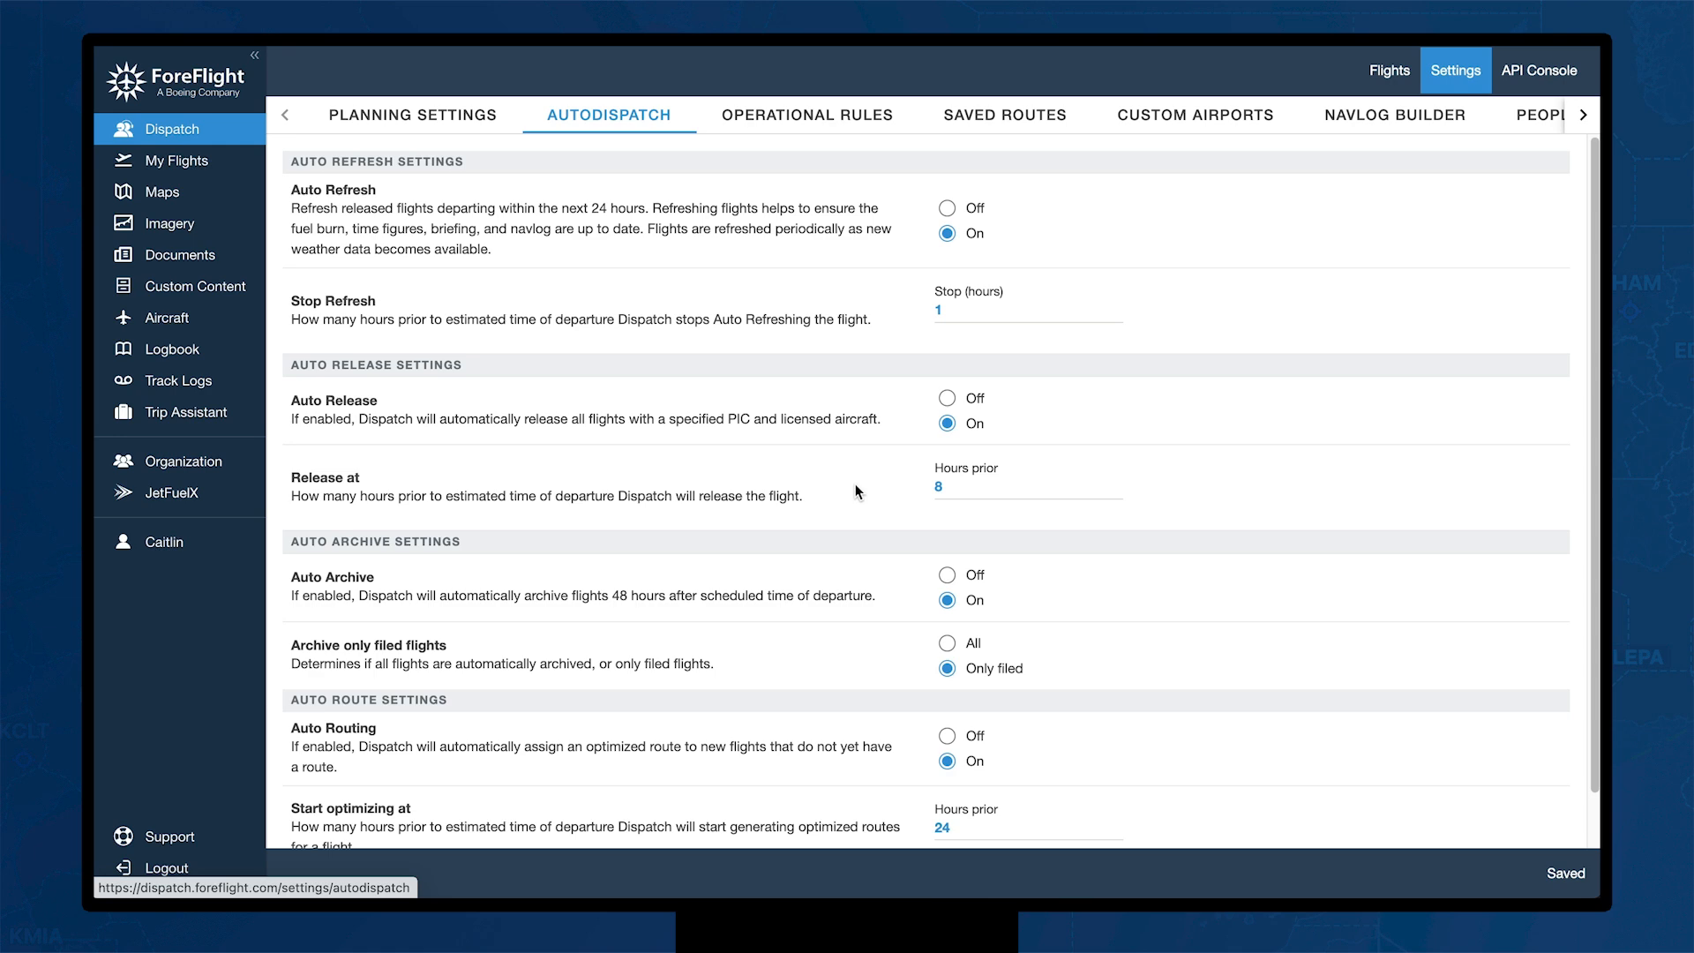
Step: Show the Operational Rules list with its alternate, callsign, fuel policy, remarks and taxi fuel rules
{"action": "left_click", "coordinate": [845, 123]}
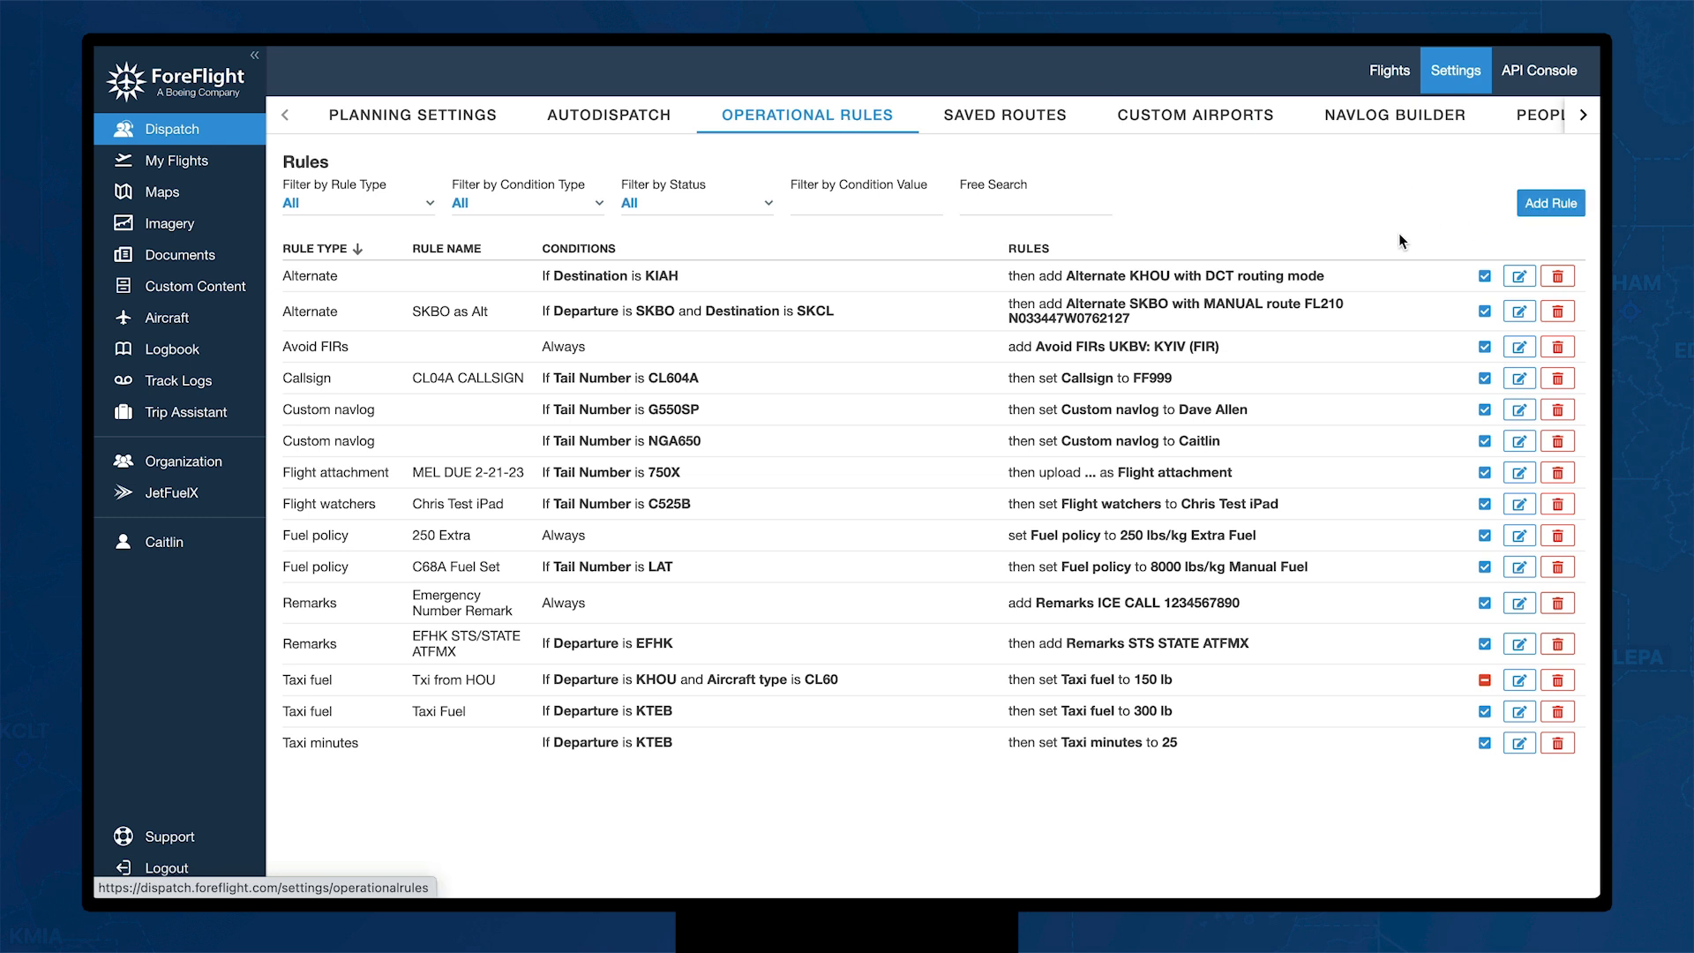
Step: Start a new Alternate rule with the condition Destination is KTEB (Teterboro)
{"action": "left_click", "coordinate": [1550, 203]}
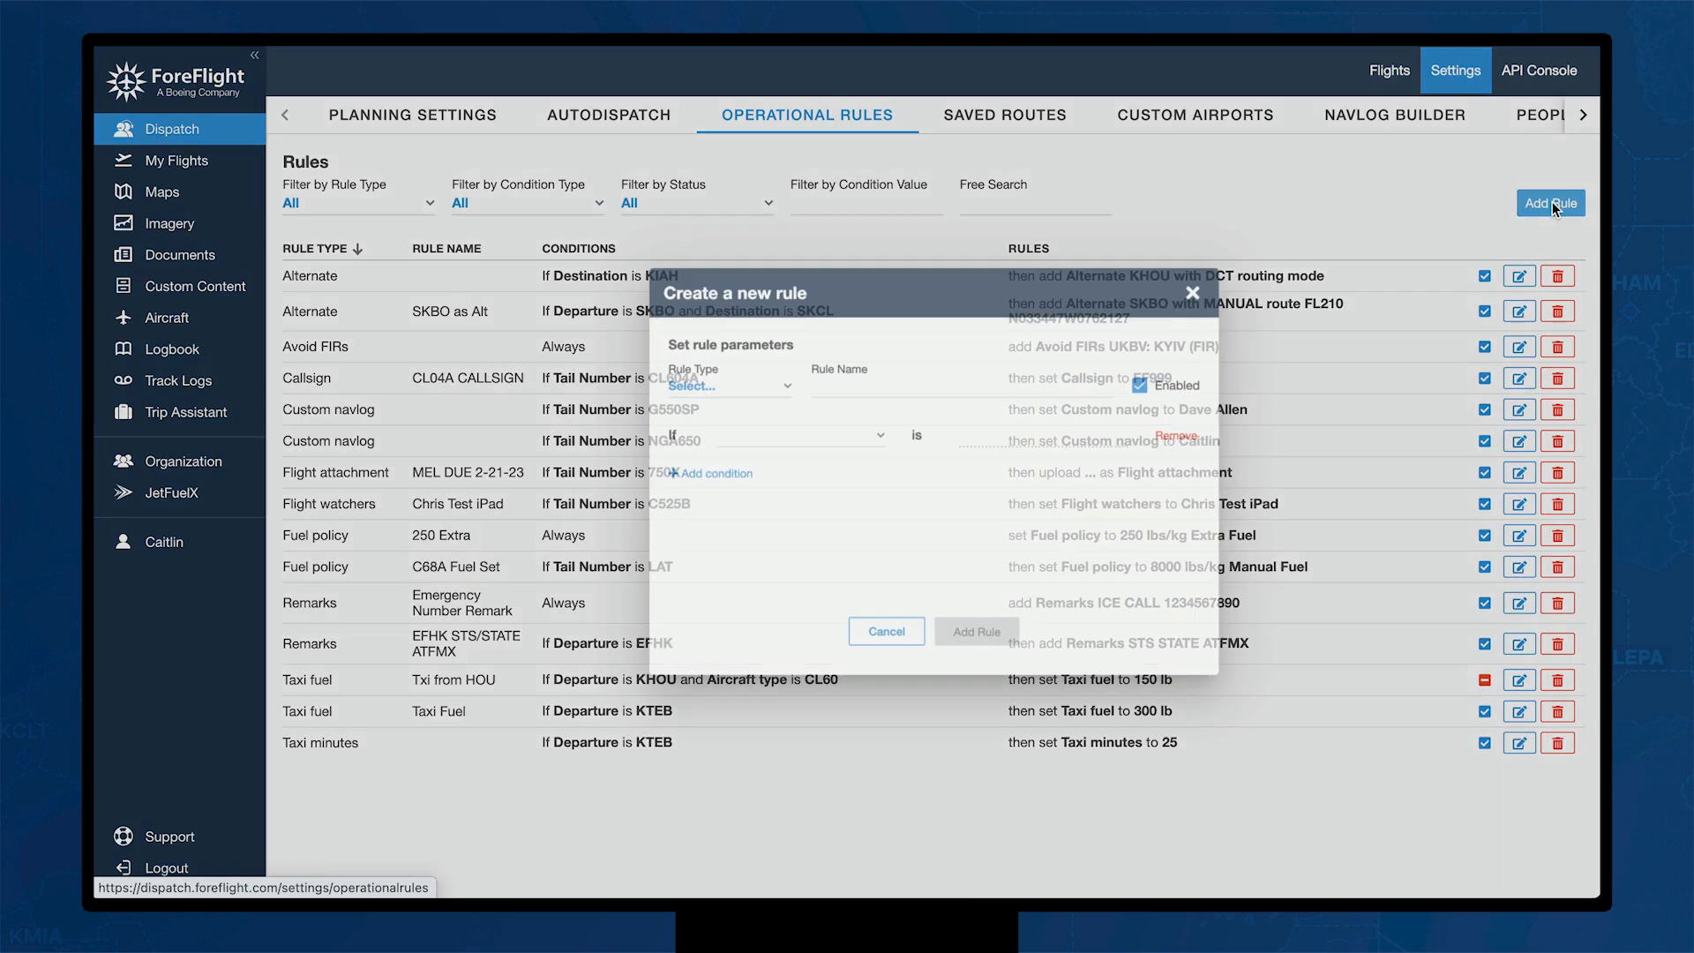
{"action": "left_click", "coordinate": [759, 381]}
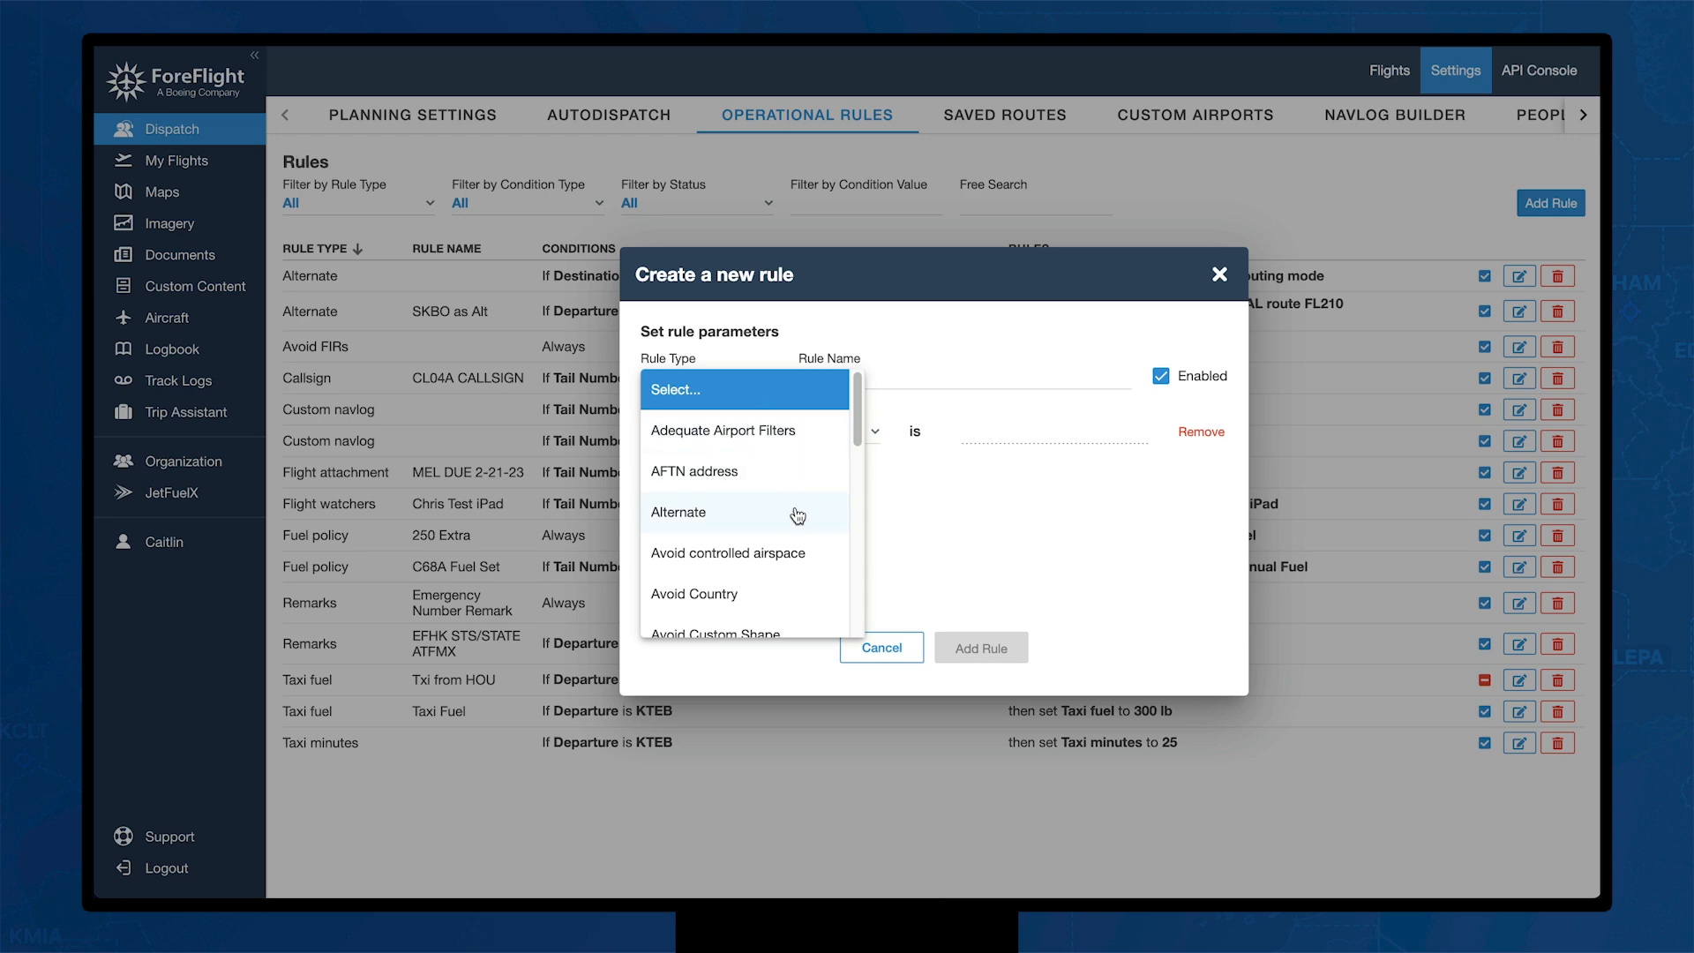
{"action": "left_click", "coordinate": [734, 515]}
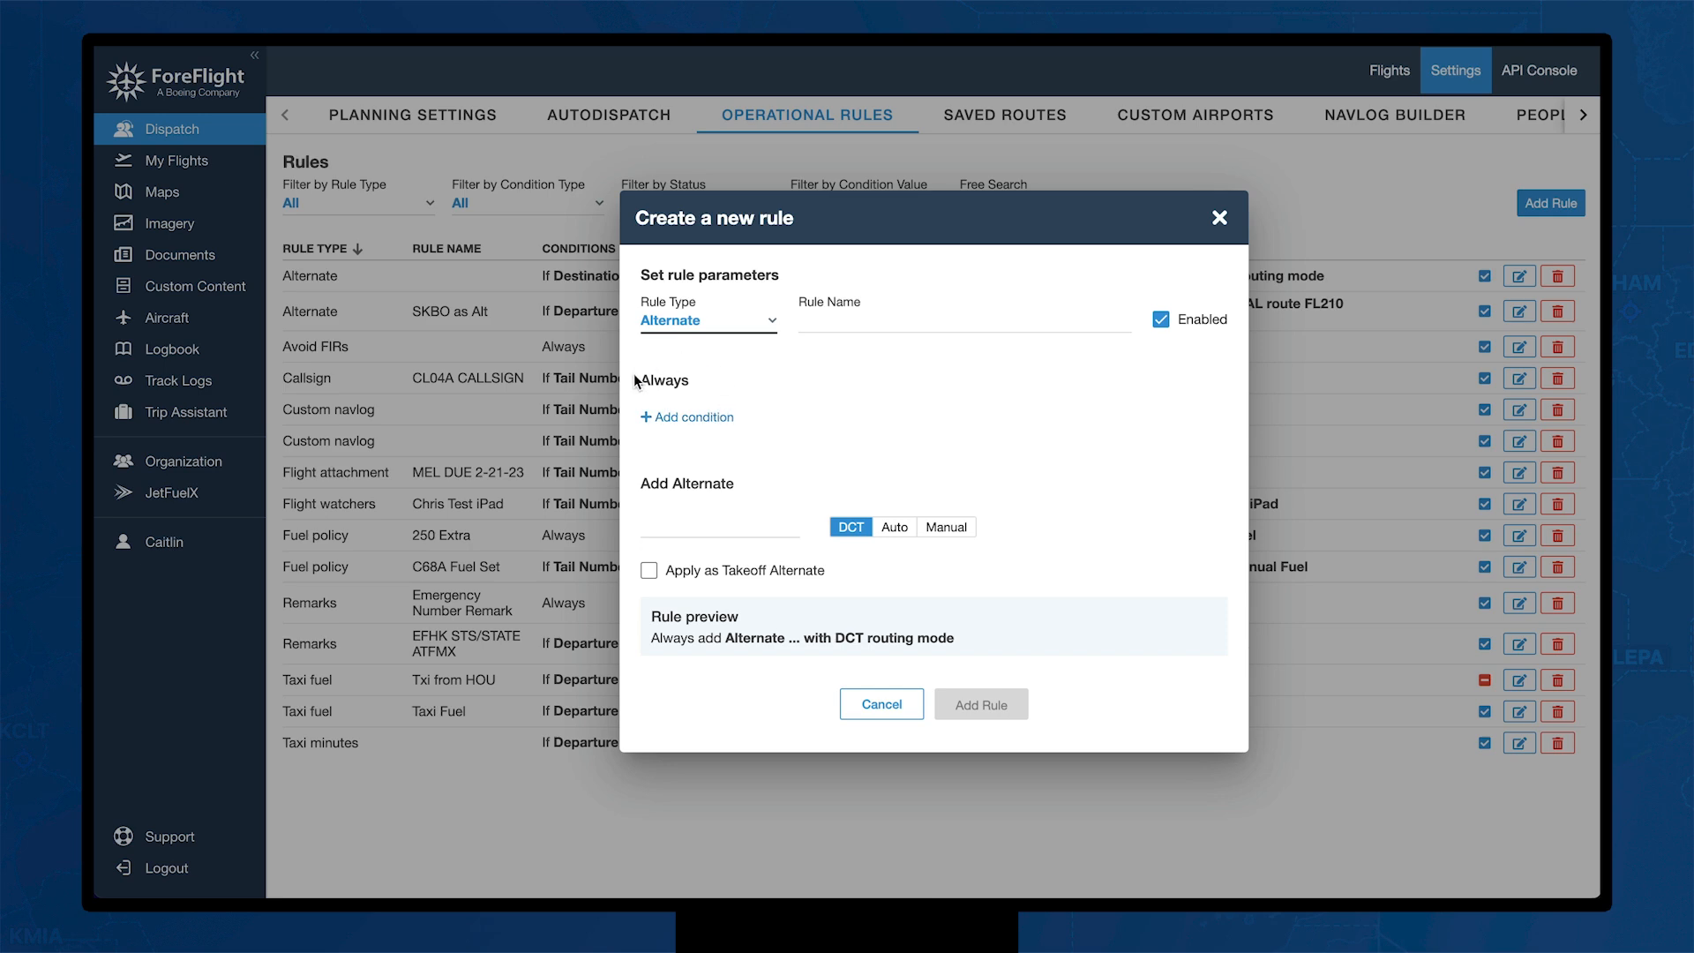
{"action": "left_click", "coordinate": [693, 415]}
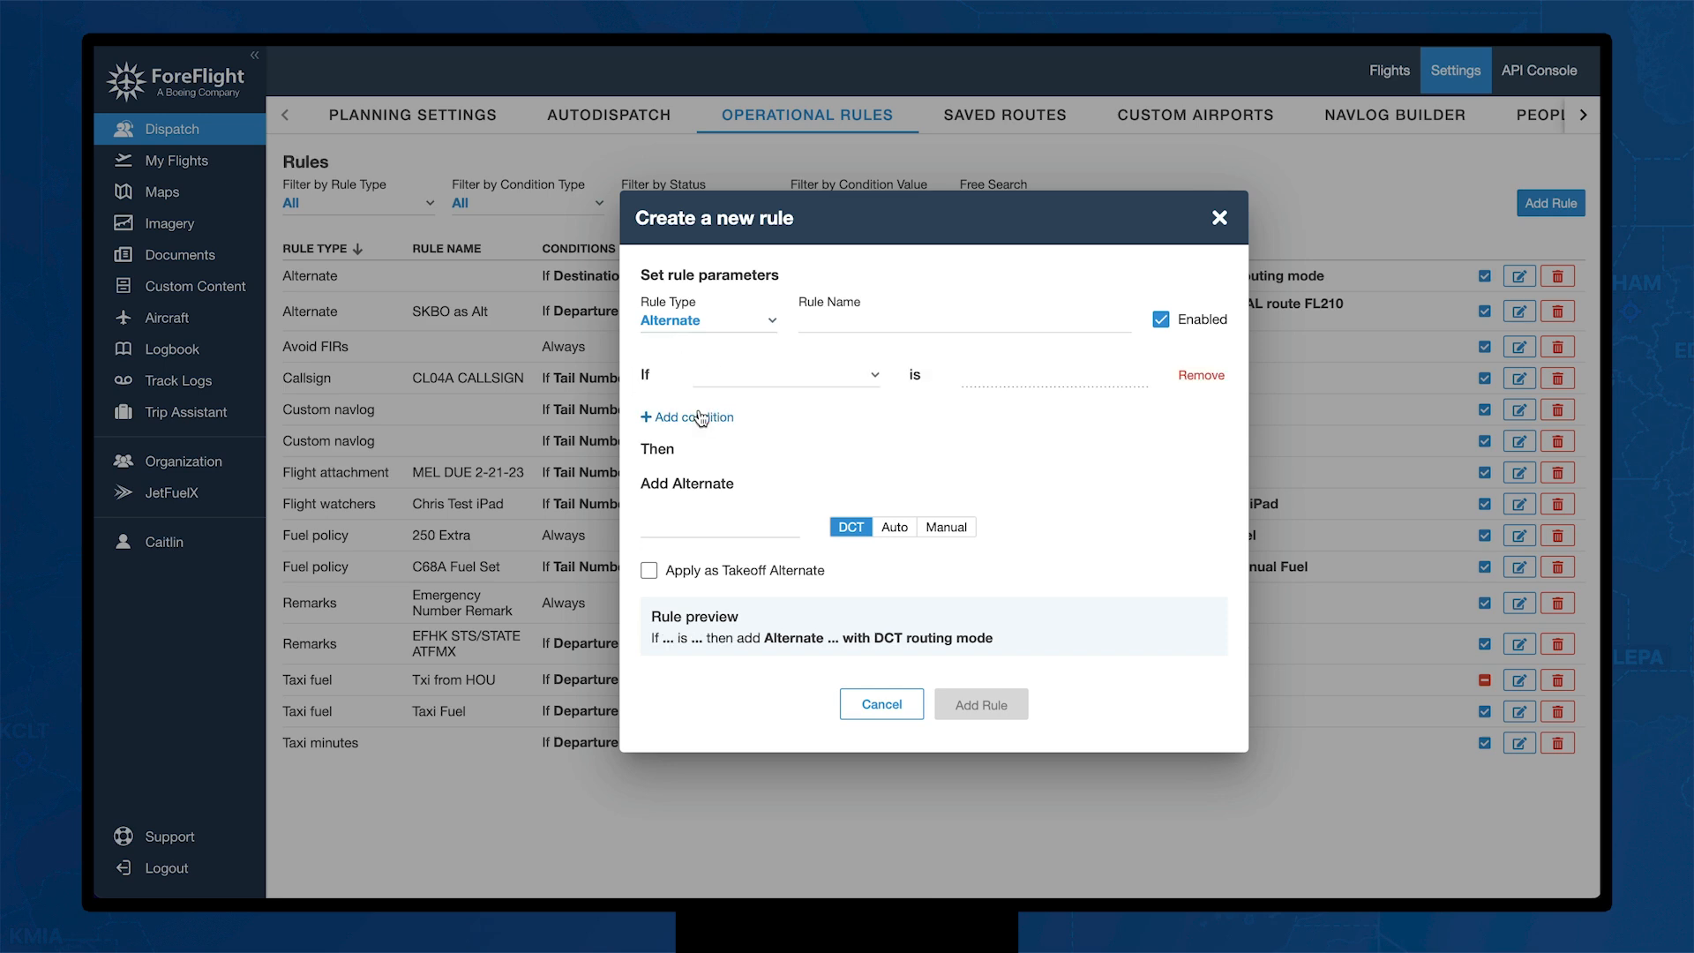
{"action": "left_click", "coordinate": [839, 386]}
{"action": "left_click", "coordinate": [845, 422]}
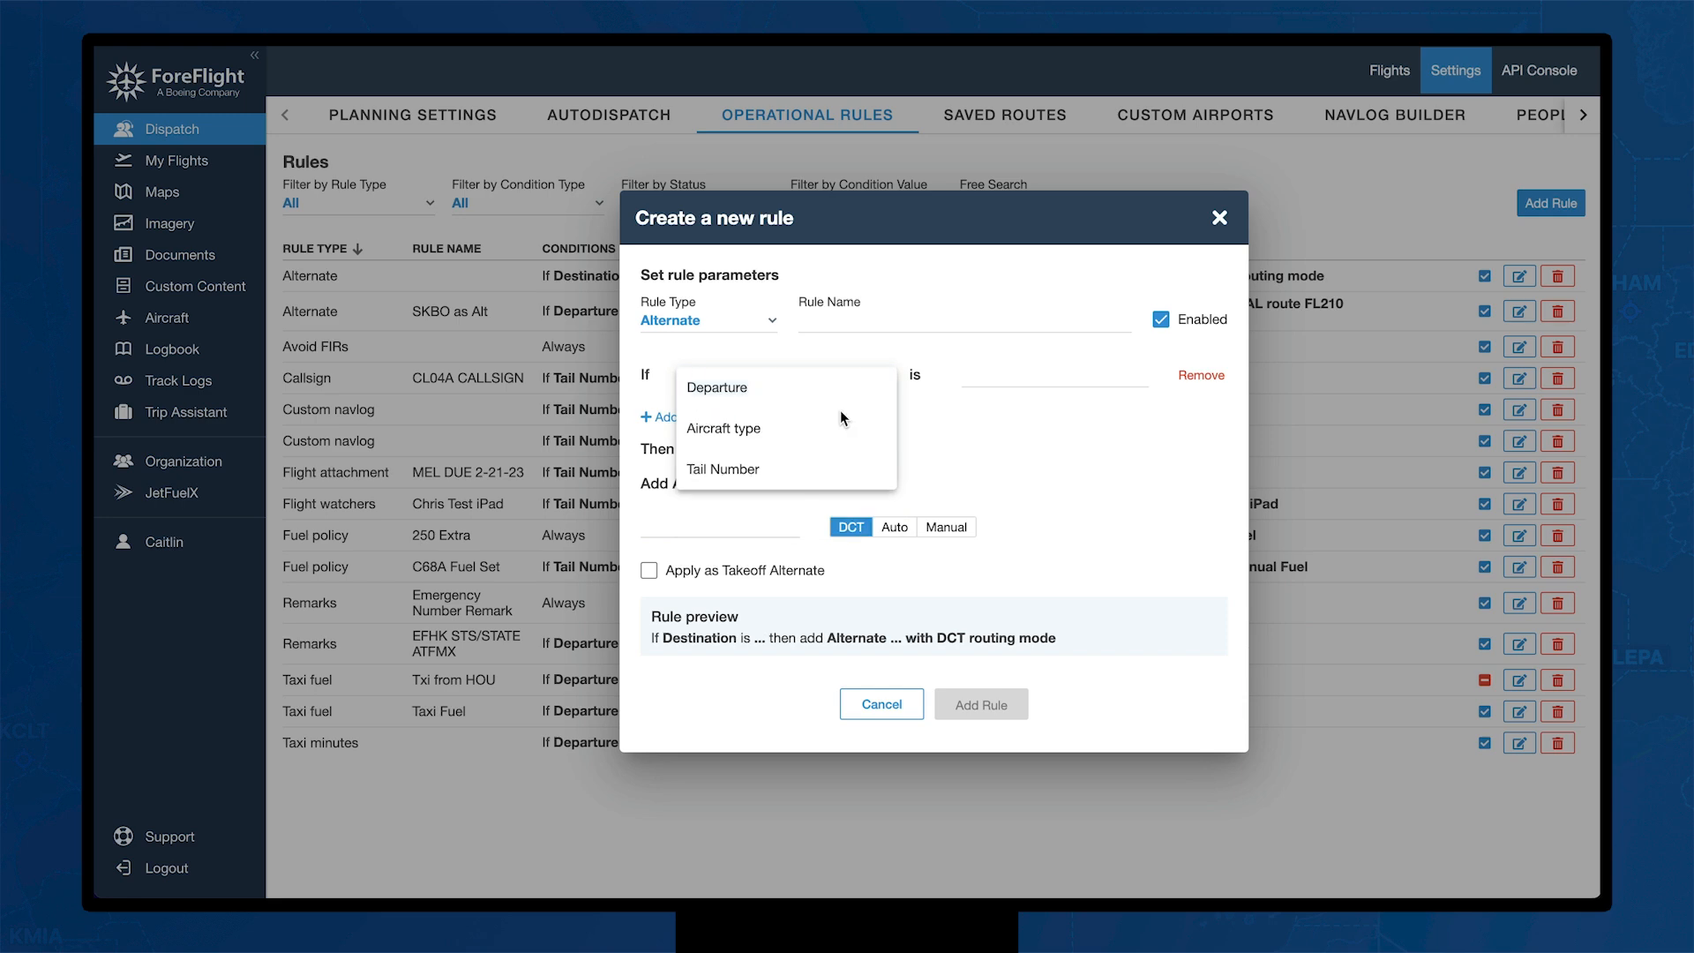
{"action": "left_click", "coordinate": [998, 371]}
{"action": "type", "text": "KTEB"}
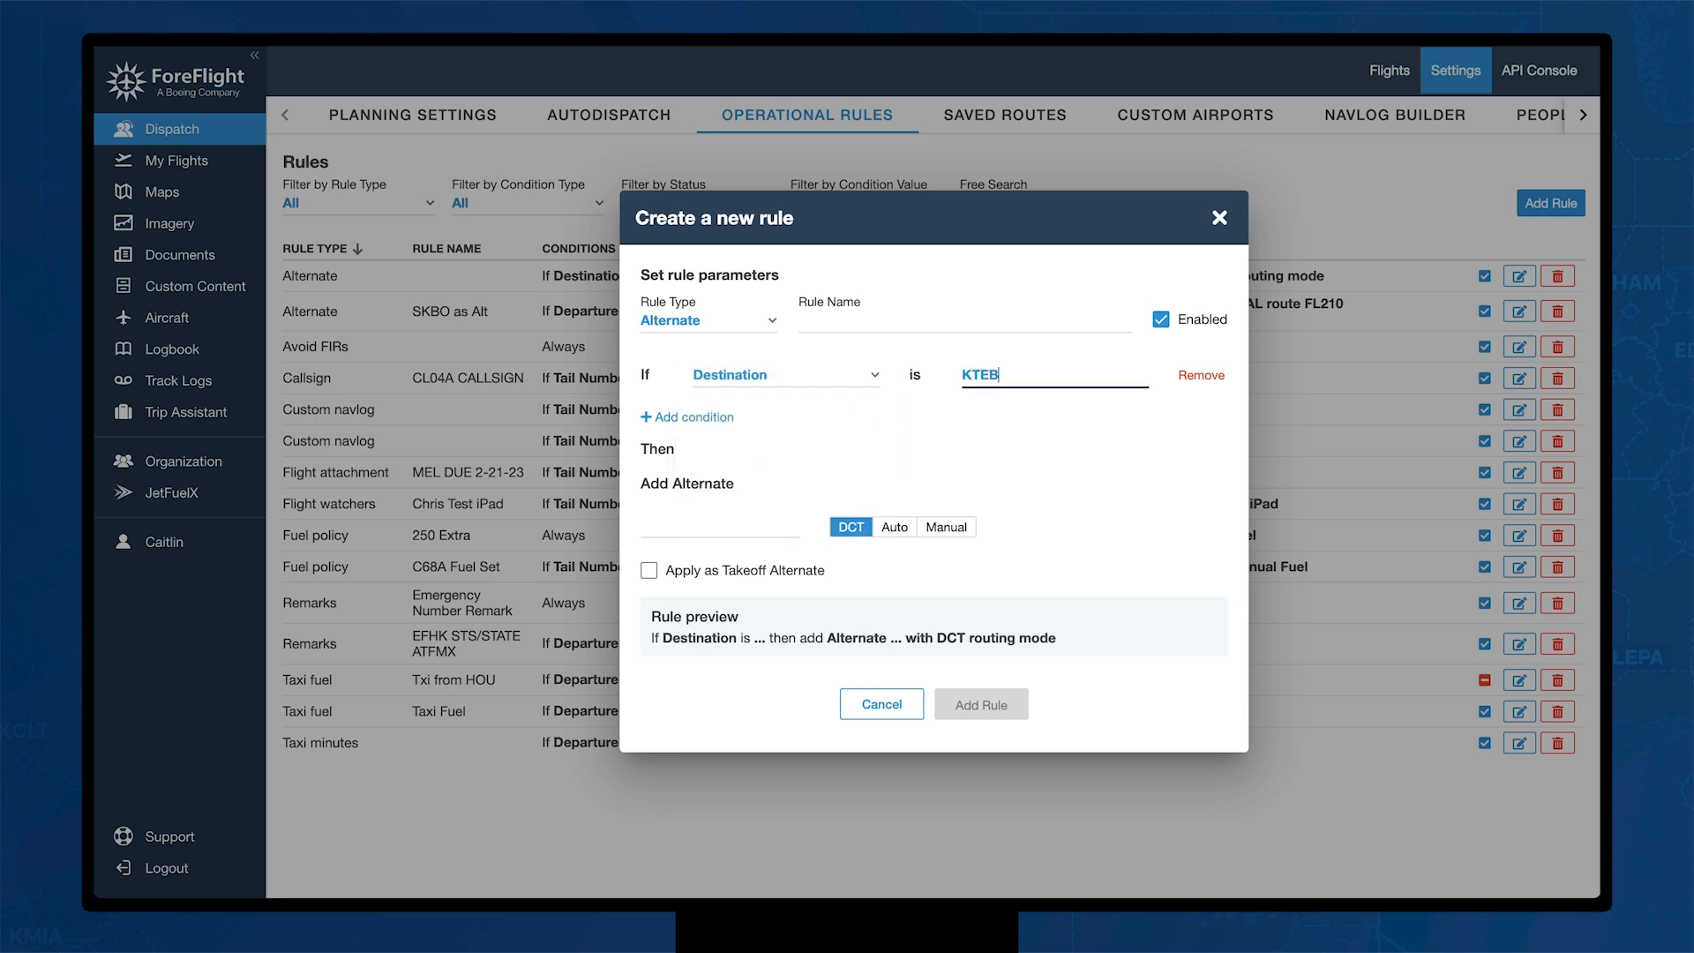
{"action": "left_click", "coordinate": [1033, 448]}
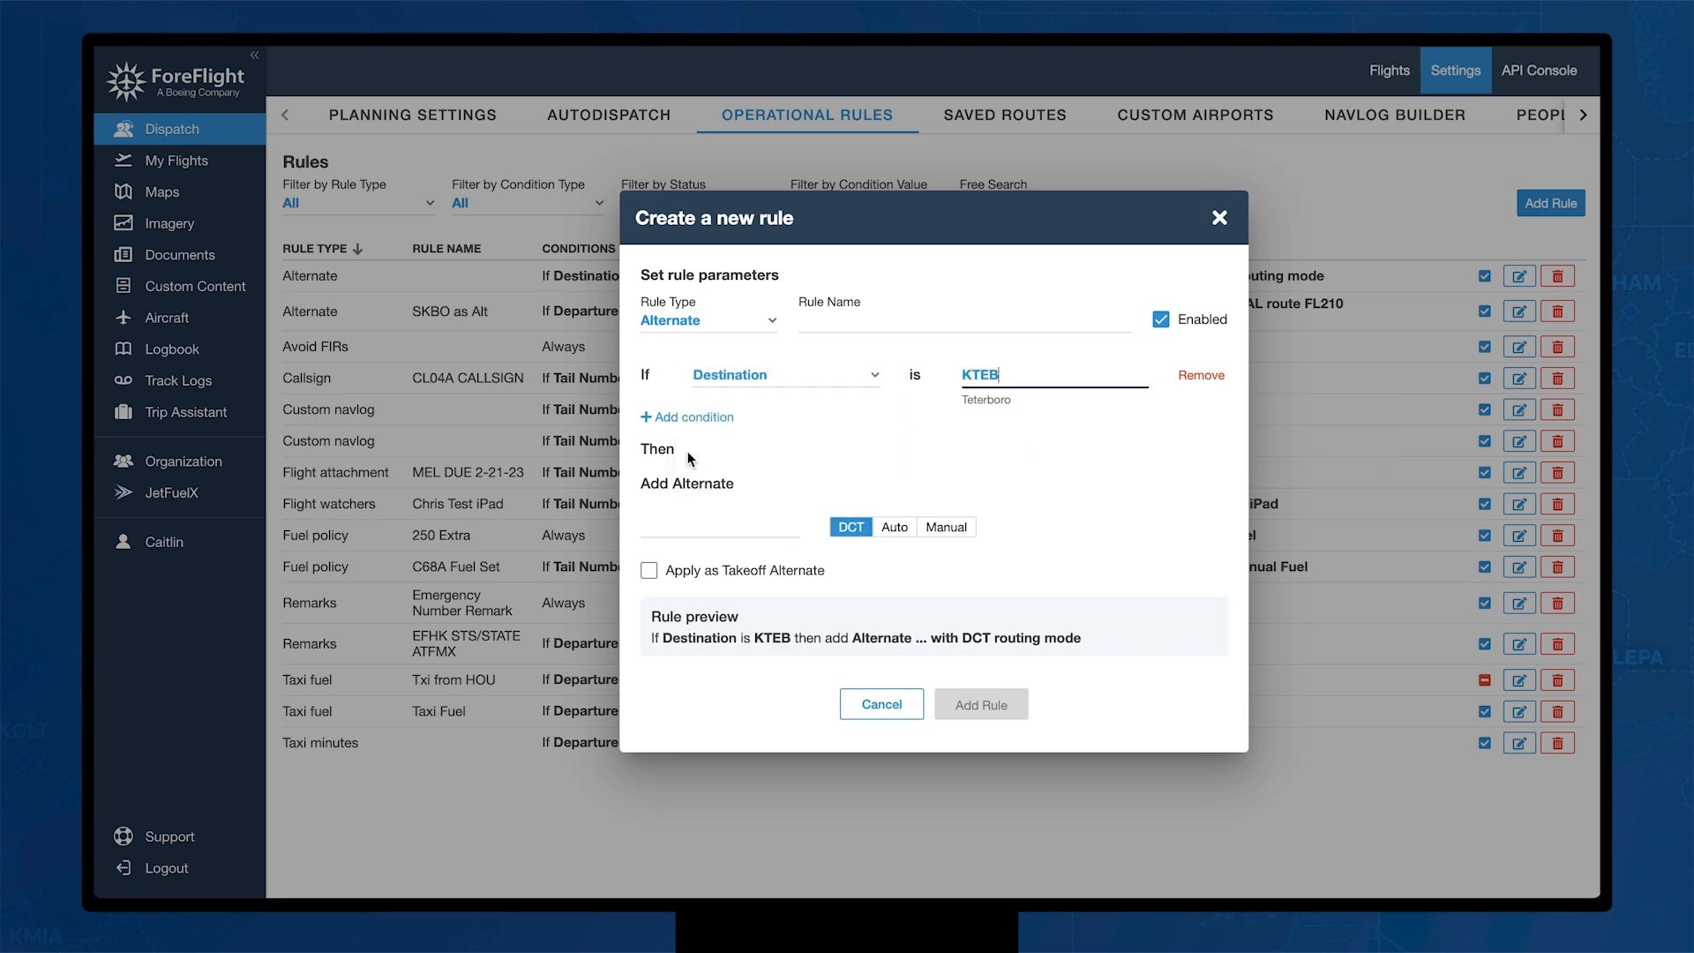
Step: Set KLGA Laguardia as the alternate with AUTO routing and save the rule
{"action": "left_click", "coordinate": [674, 527]}
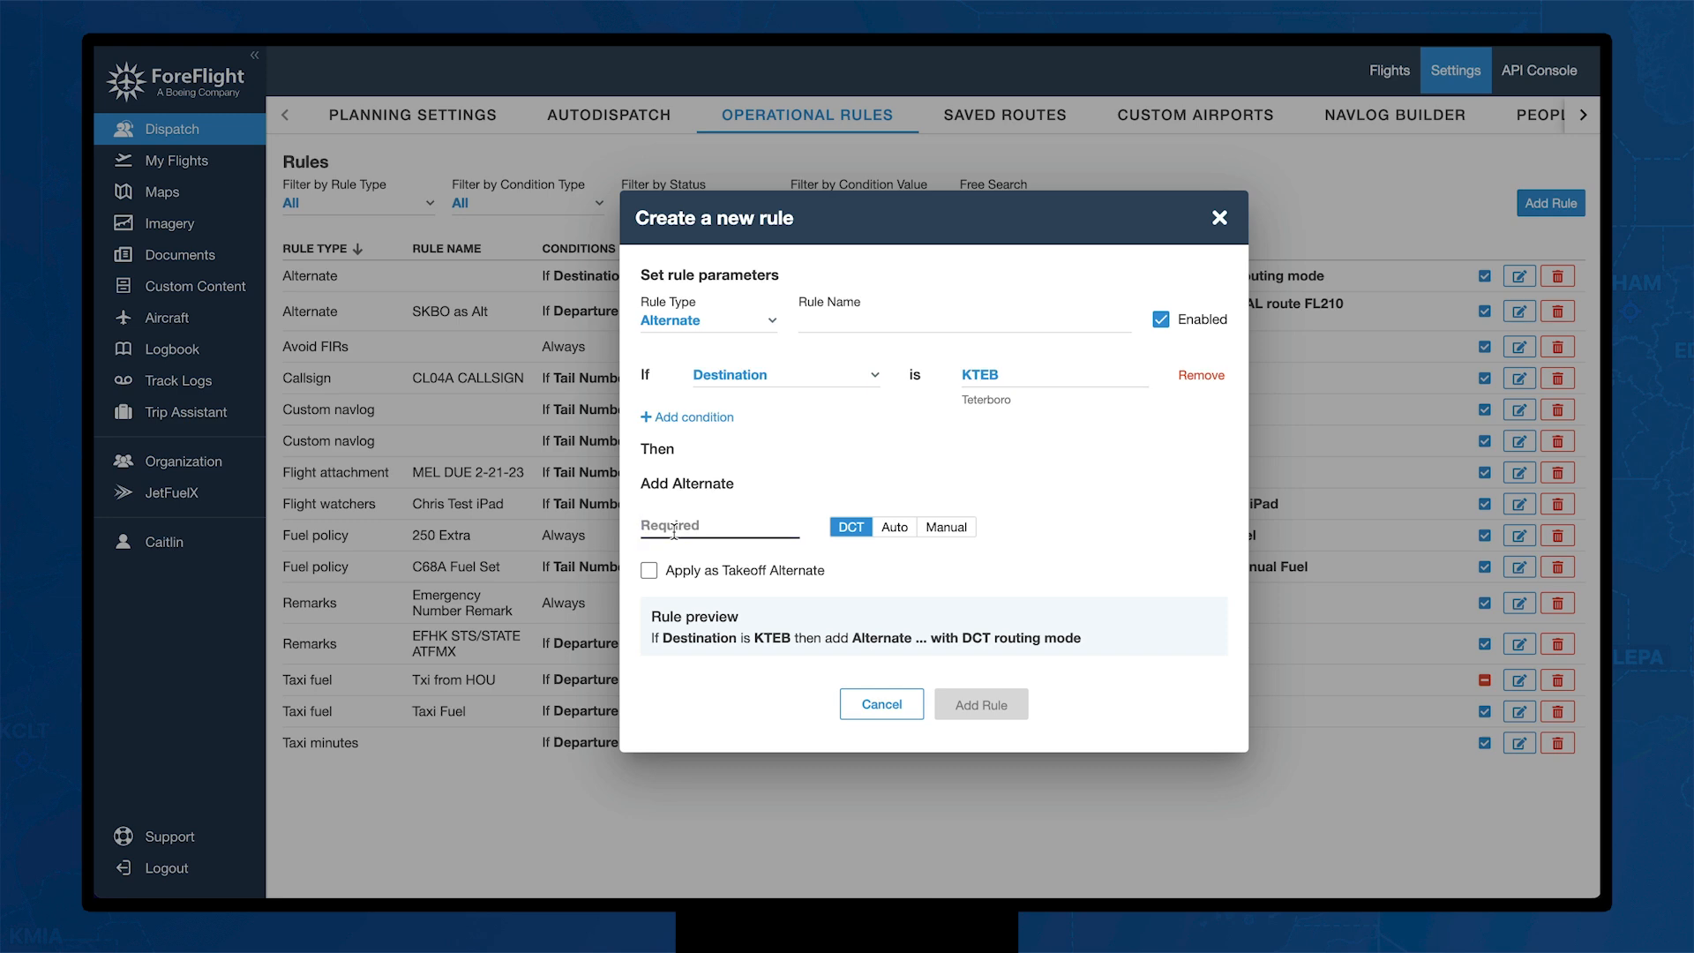
{"action": "type", "text": "KLGA"}
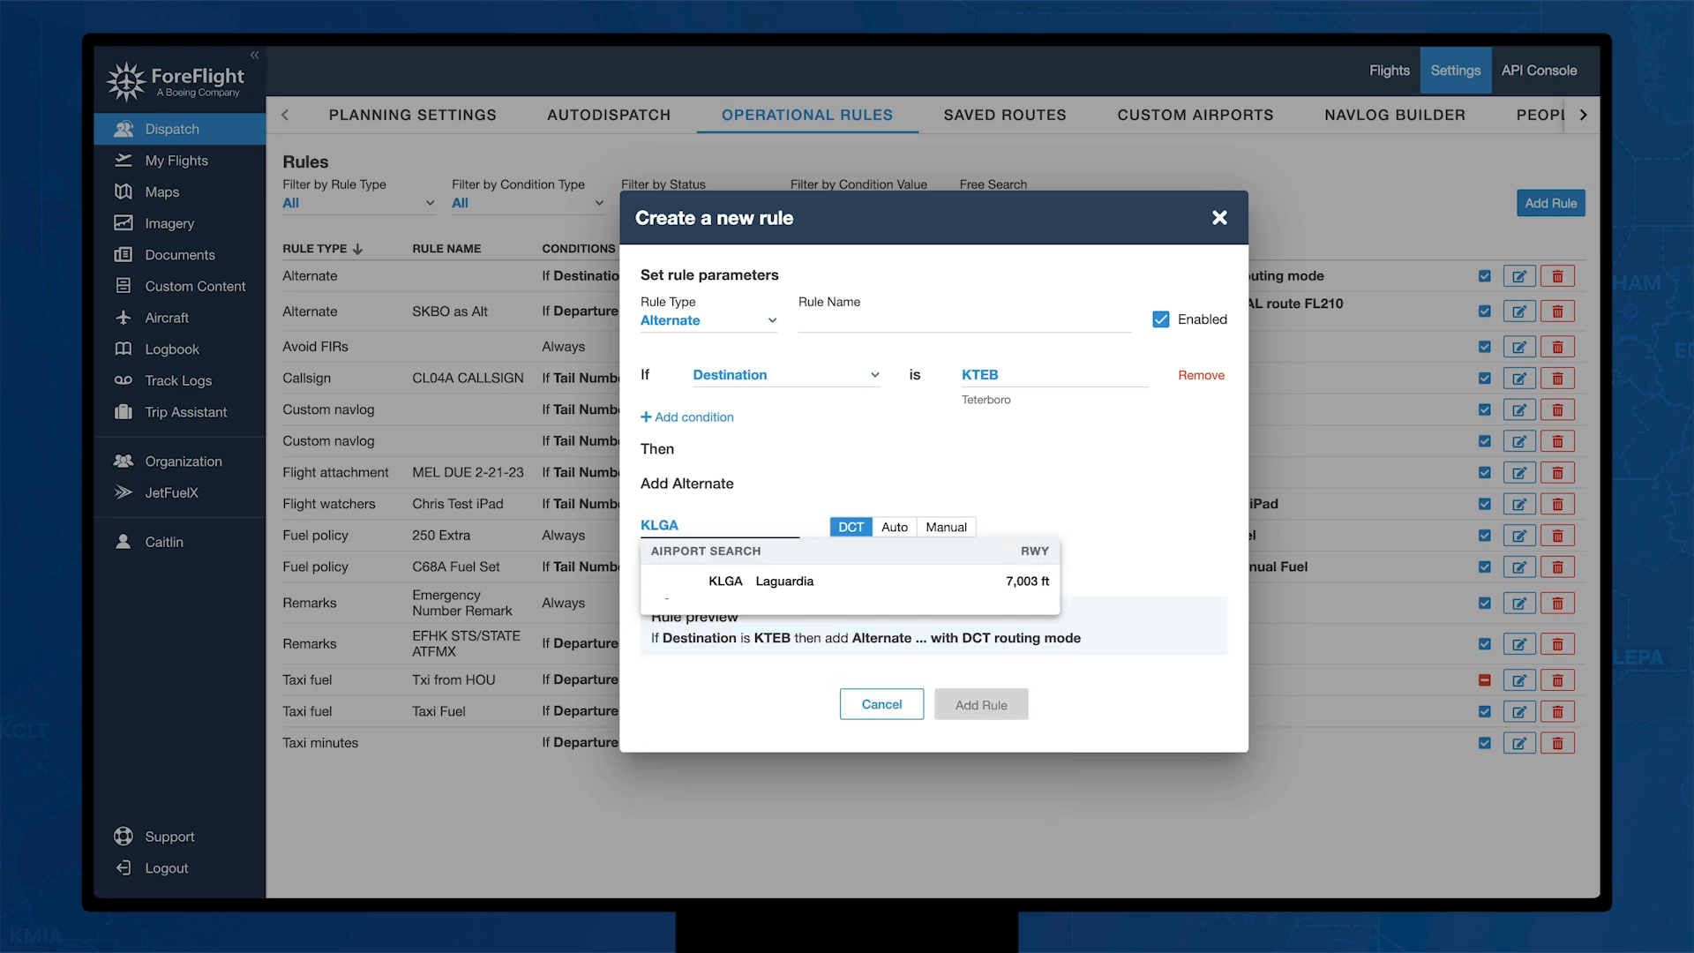
{"action": "left_click", "coordinate": [717, 585]}
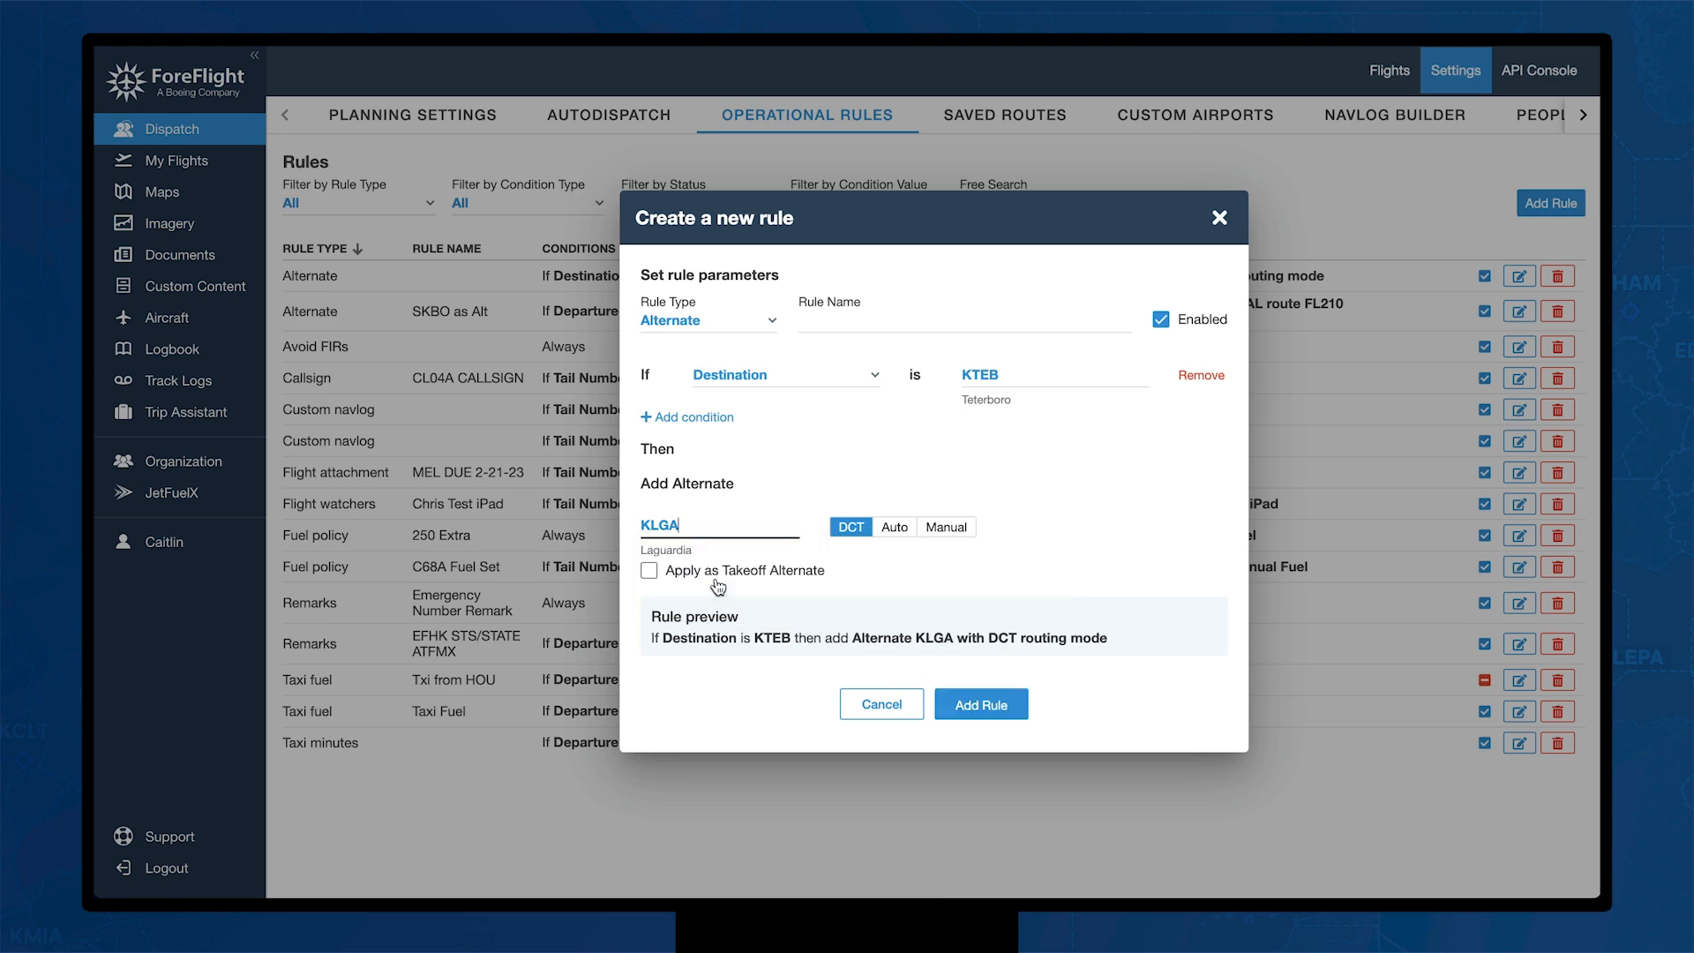
{"action": "left_click", "coordinate": [898, 532]}
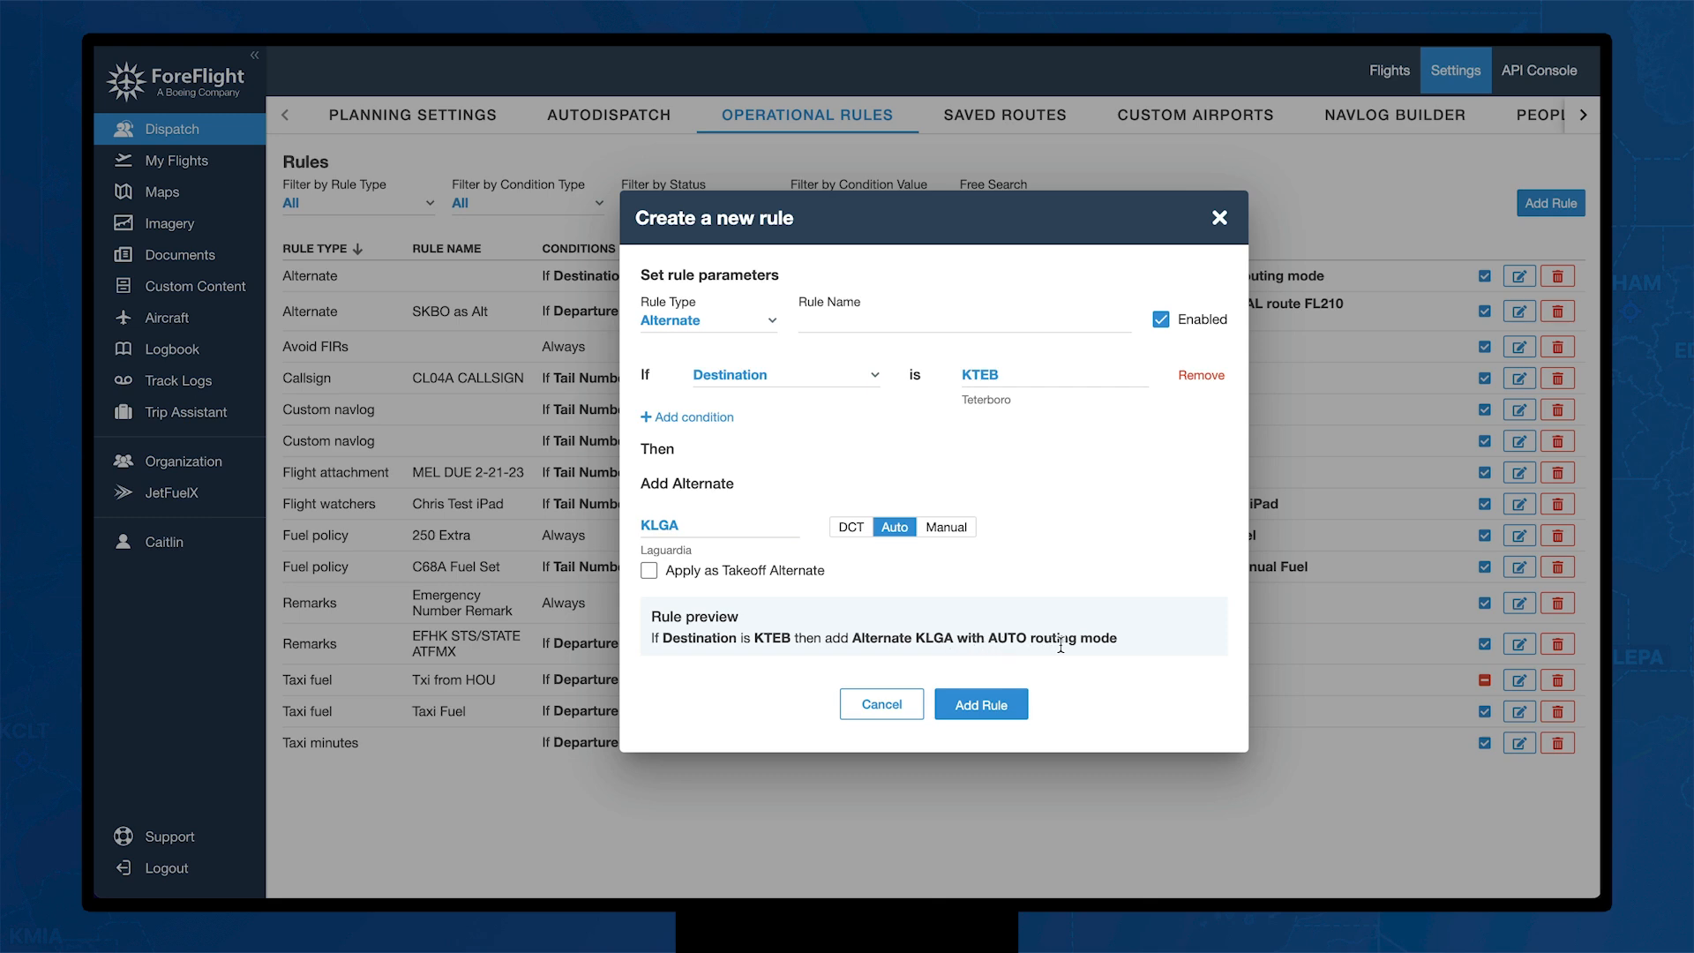
{"action": "left_click", "coordinate": [980, 706]}
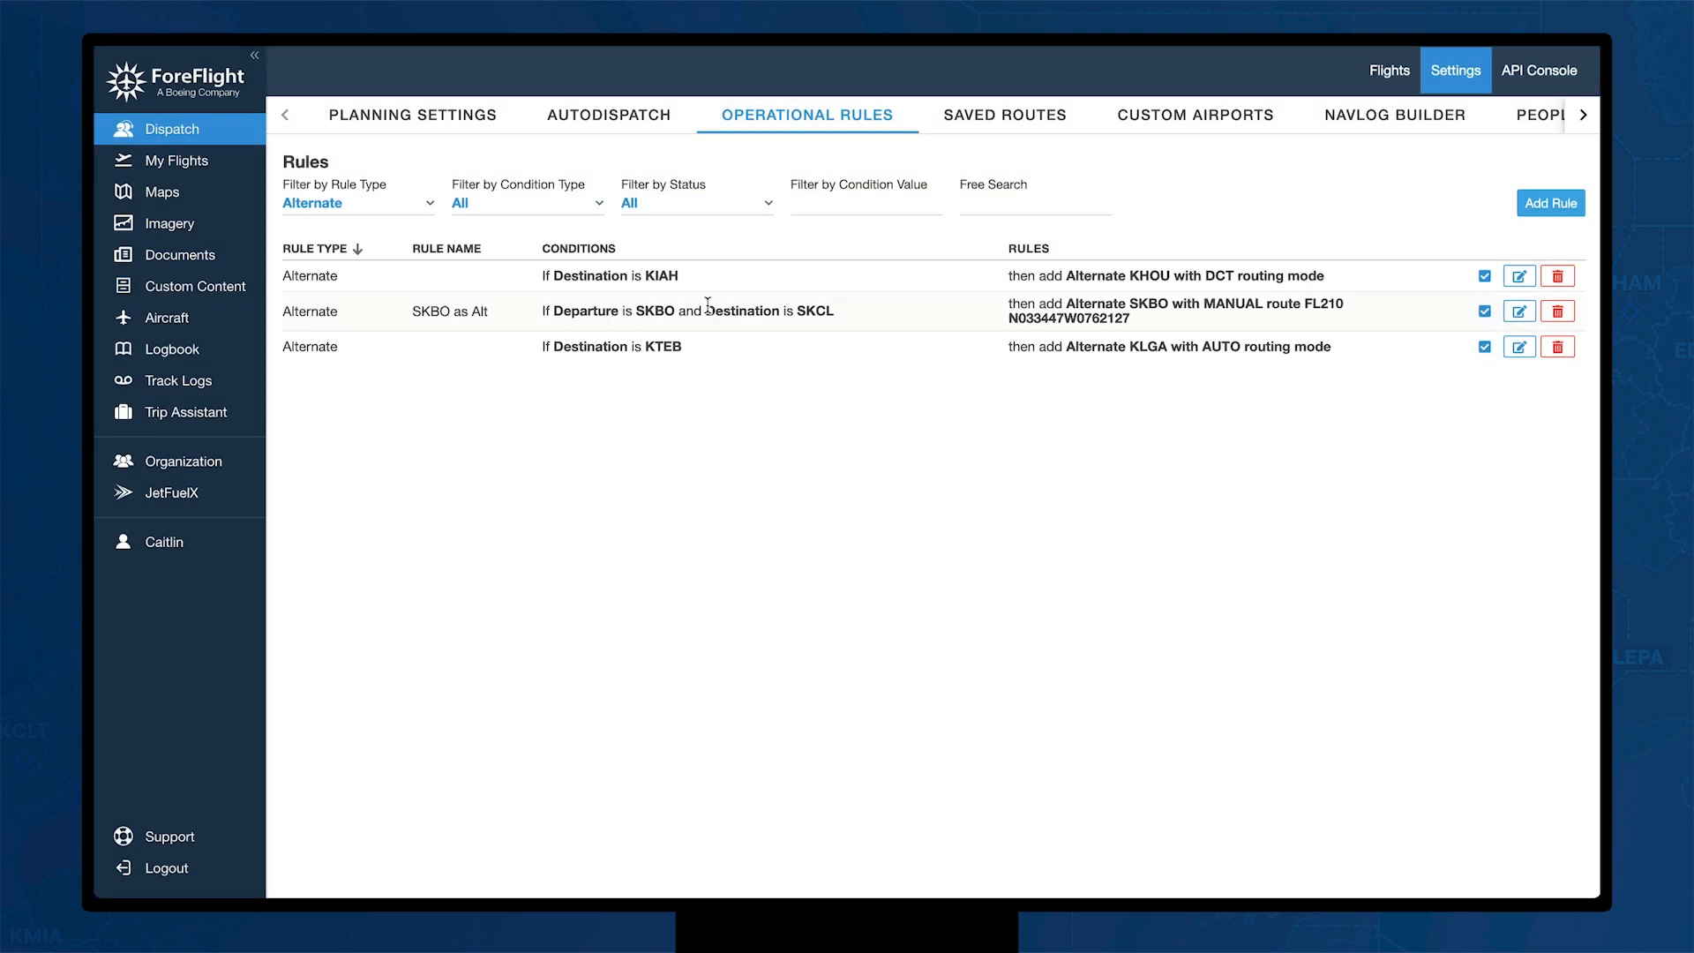
Step: Browse the Filter by Rule Type list, keep the Alternate filter, then go to Navlog Builder
{"action": "left_click", "coordinate": [432, 209]}
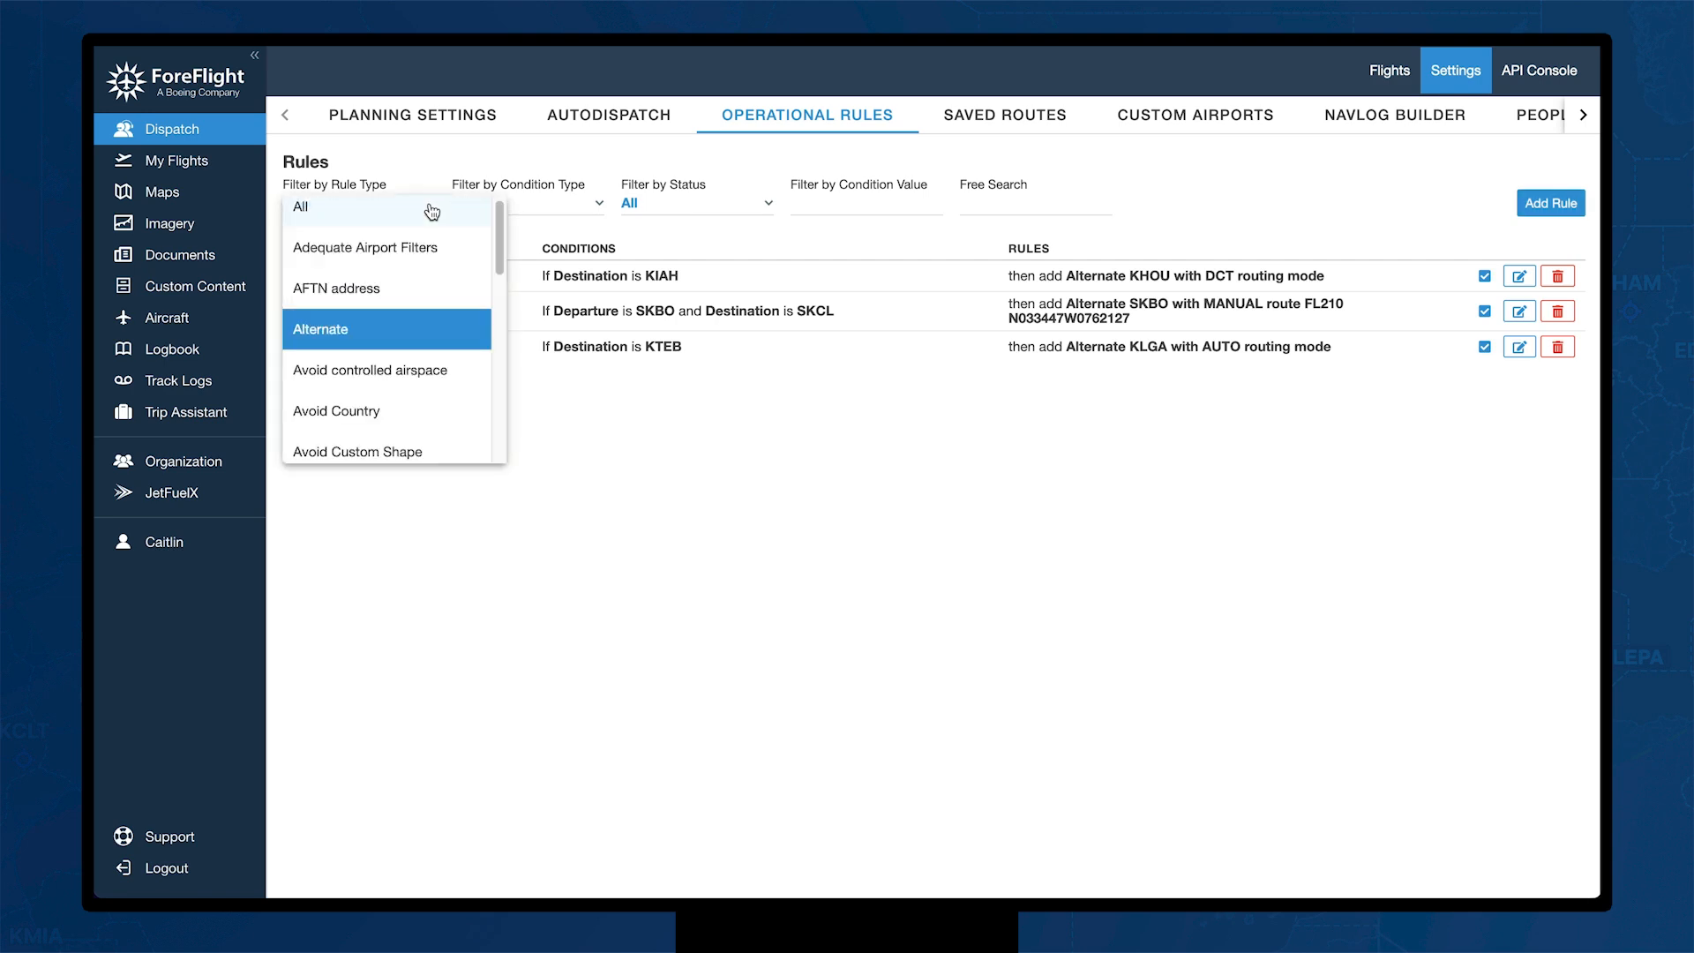
{"action": "scroll", "coordinate": [424, 385], "scroll_direction": "down", "scroll_amount": 2}
{"action": "scroll", "coordinate": [424, 388], "scroll_direction": "down", "scroll_amount": 5}
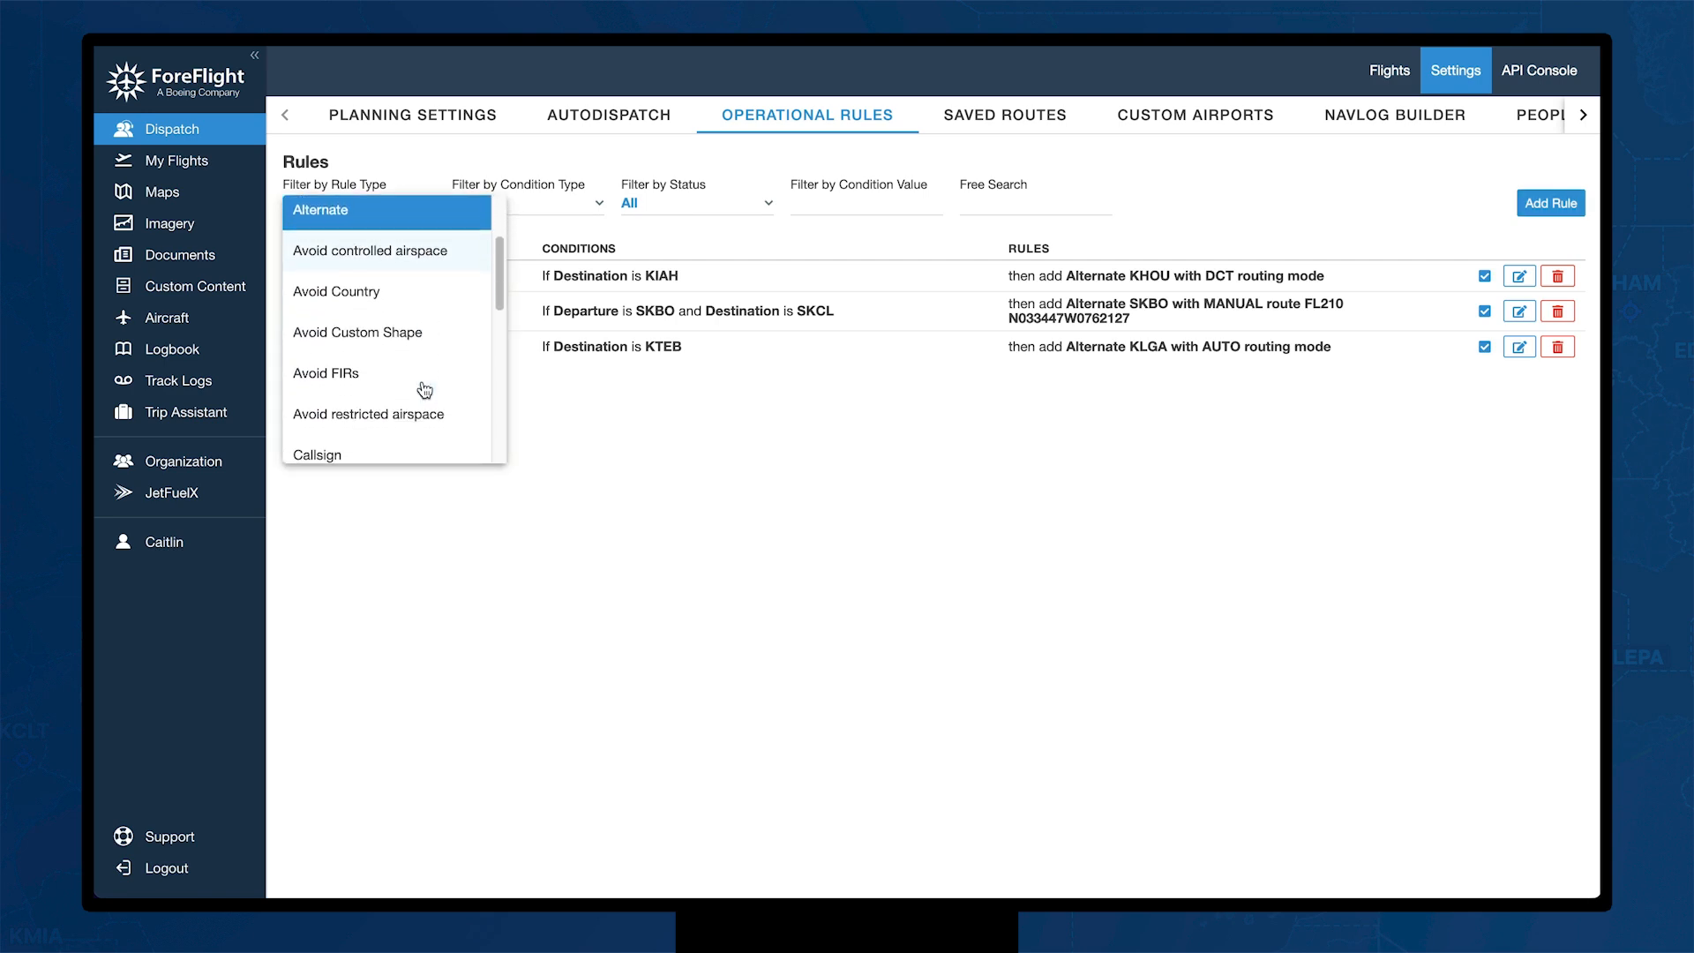
{"action": "scroll", "coordinate": [425, 390], "scroll_direction": "down", "scroll_amount": 5}
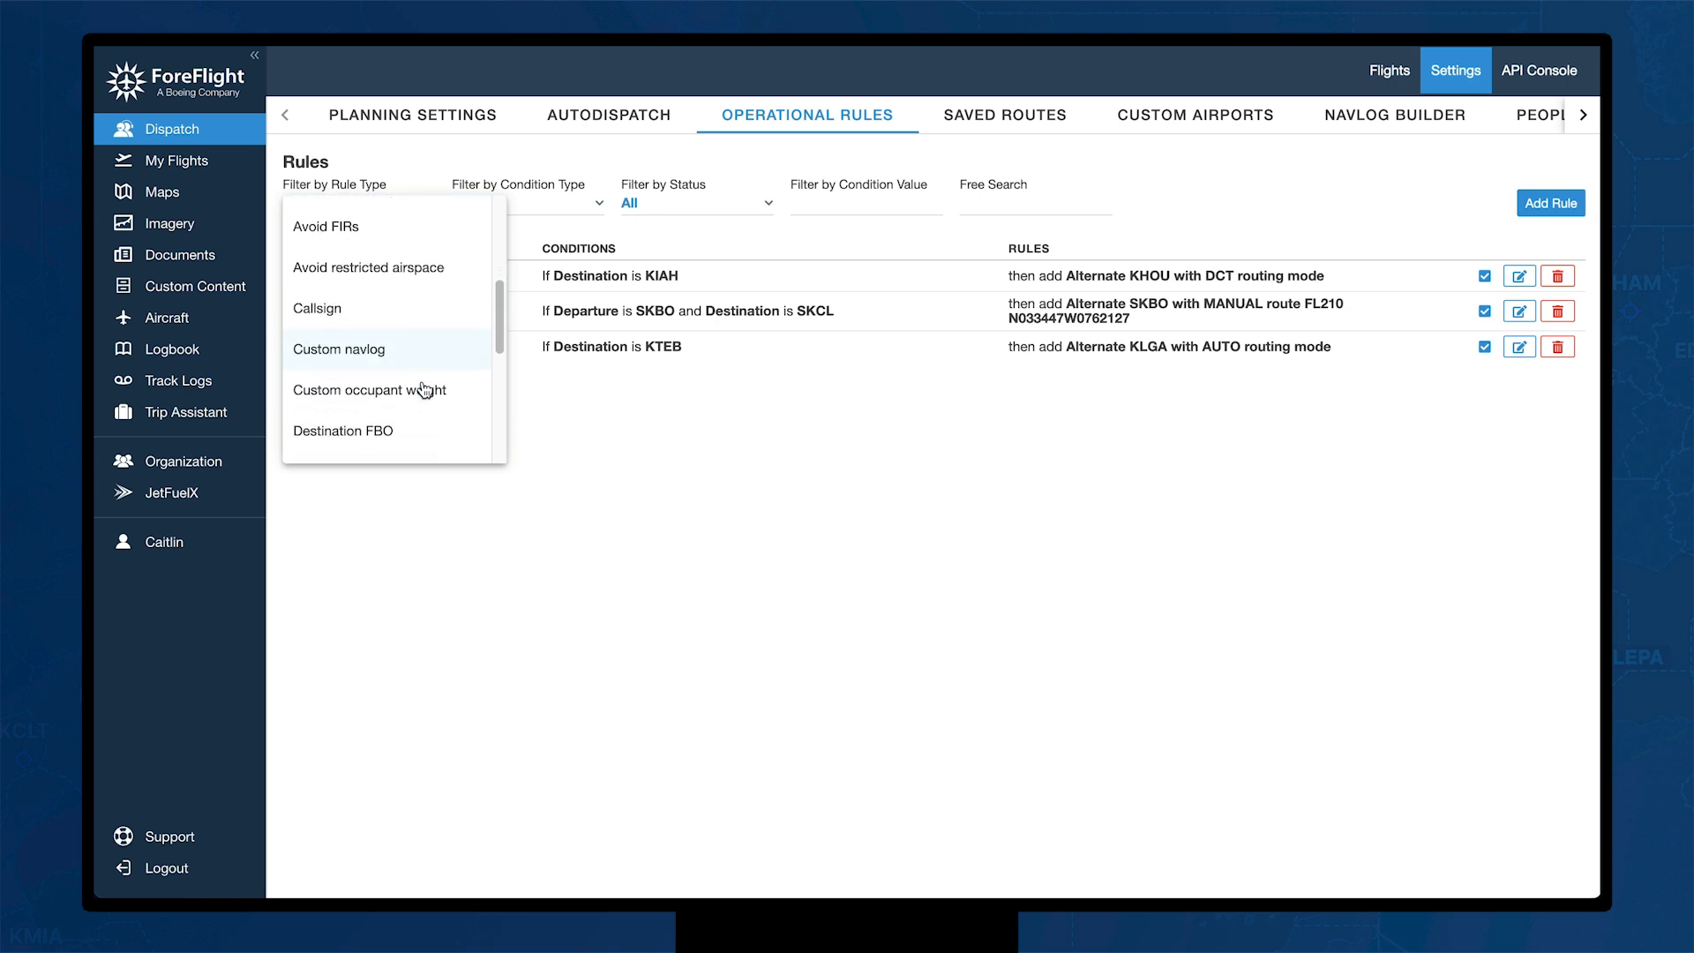
{"action": "scroll", "coordinate": [424, 390], "scroll_direction": "down", "scroll_amount": 2}
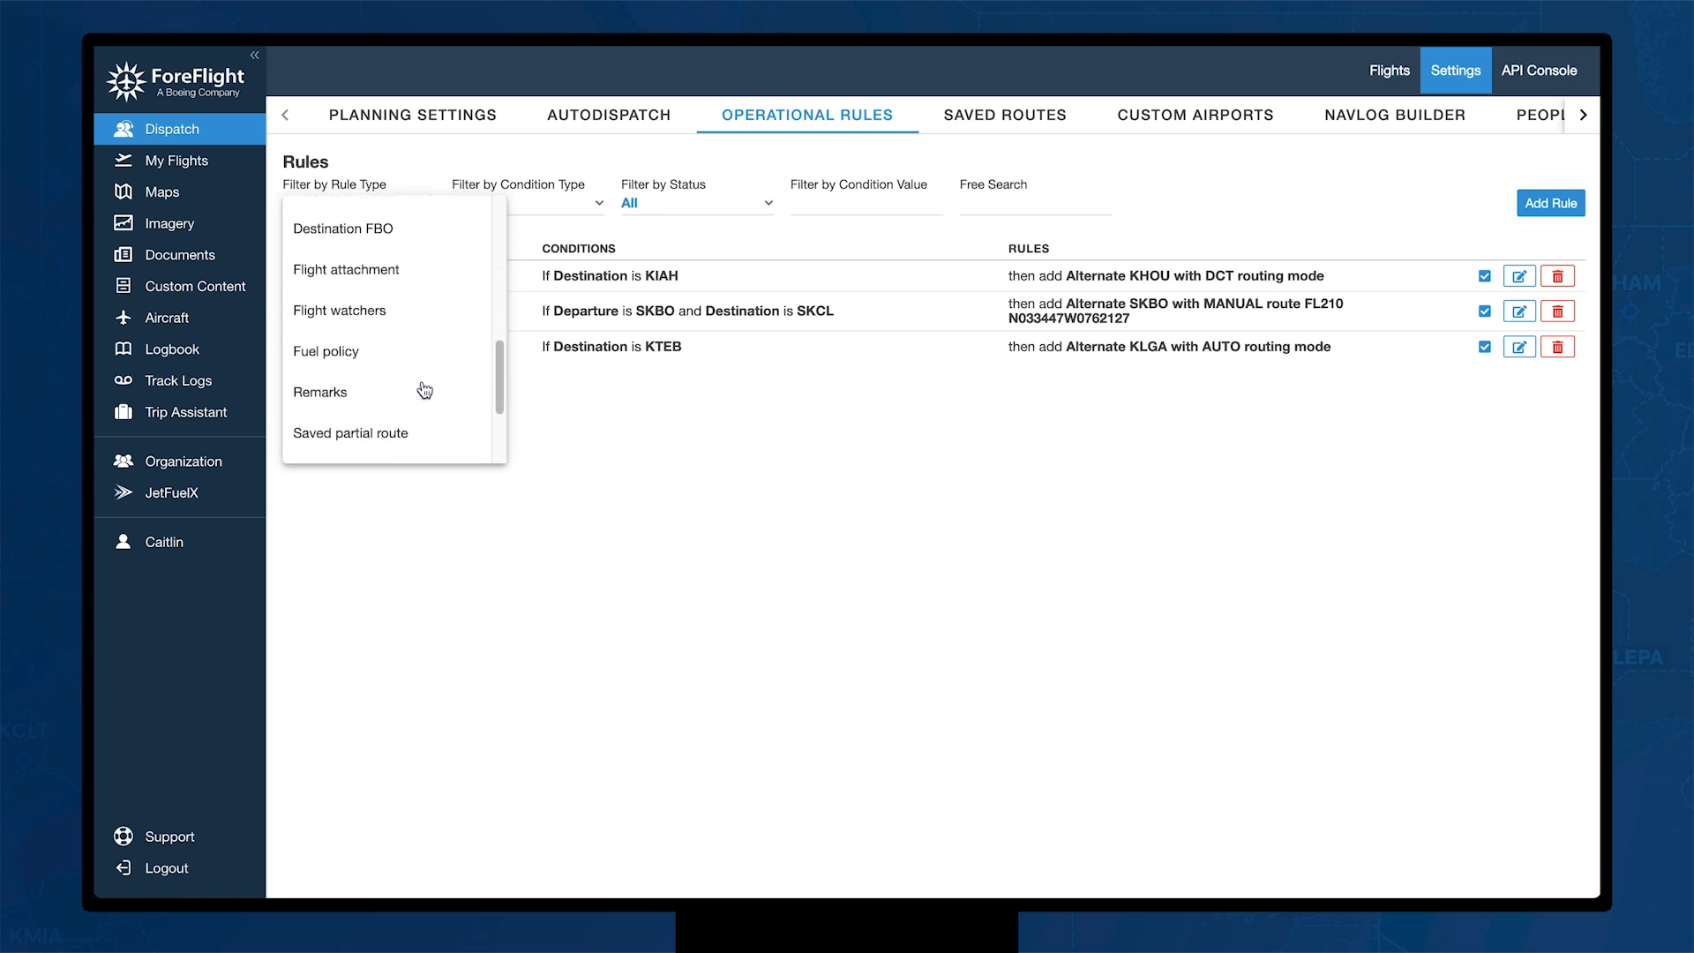
{"action": "scroll", "coordinate": [424, 390], "scroll_direction": "down", "scroll_amount": 3}
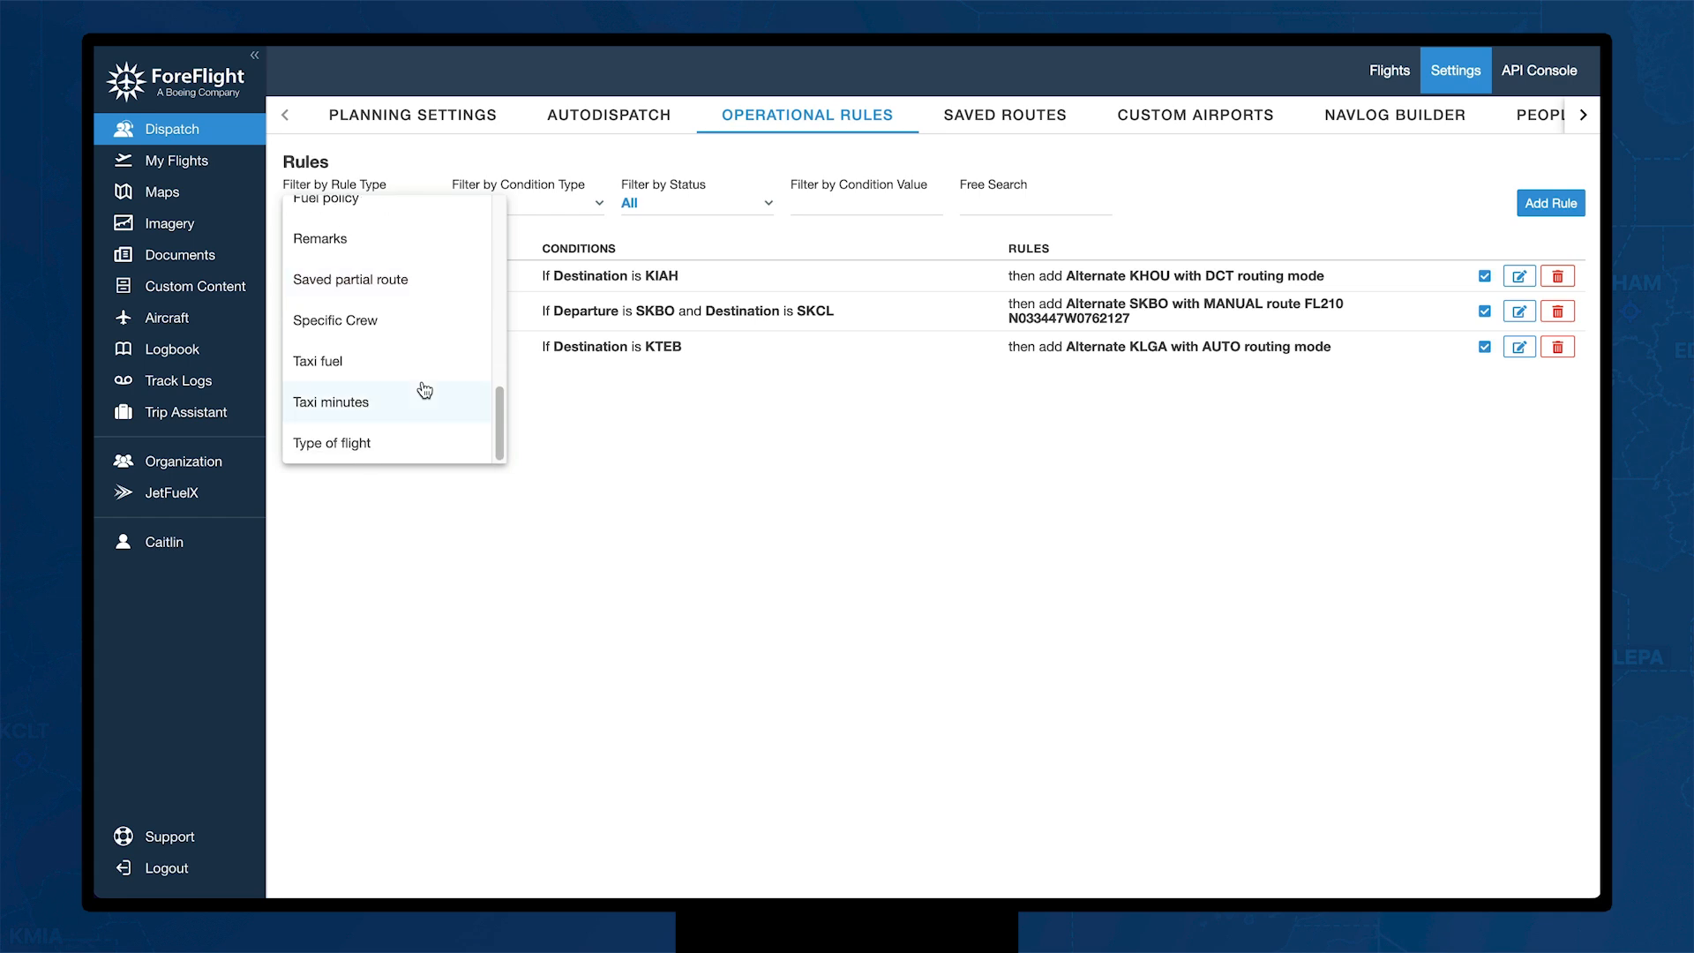
{"action": "left_click", "coordinate": [927, 454]}
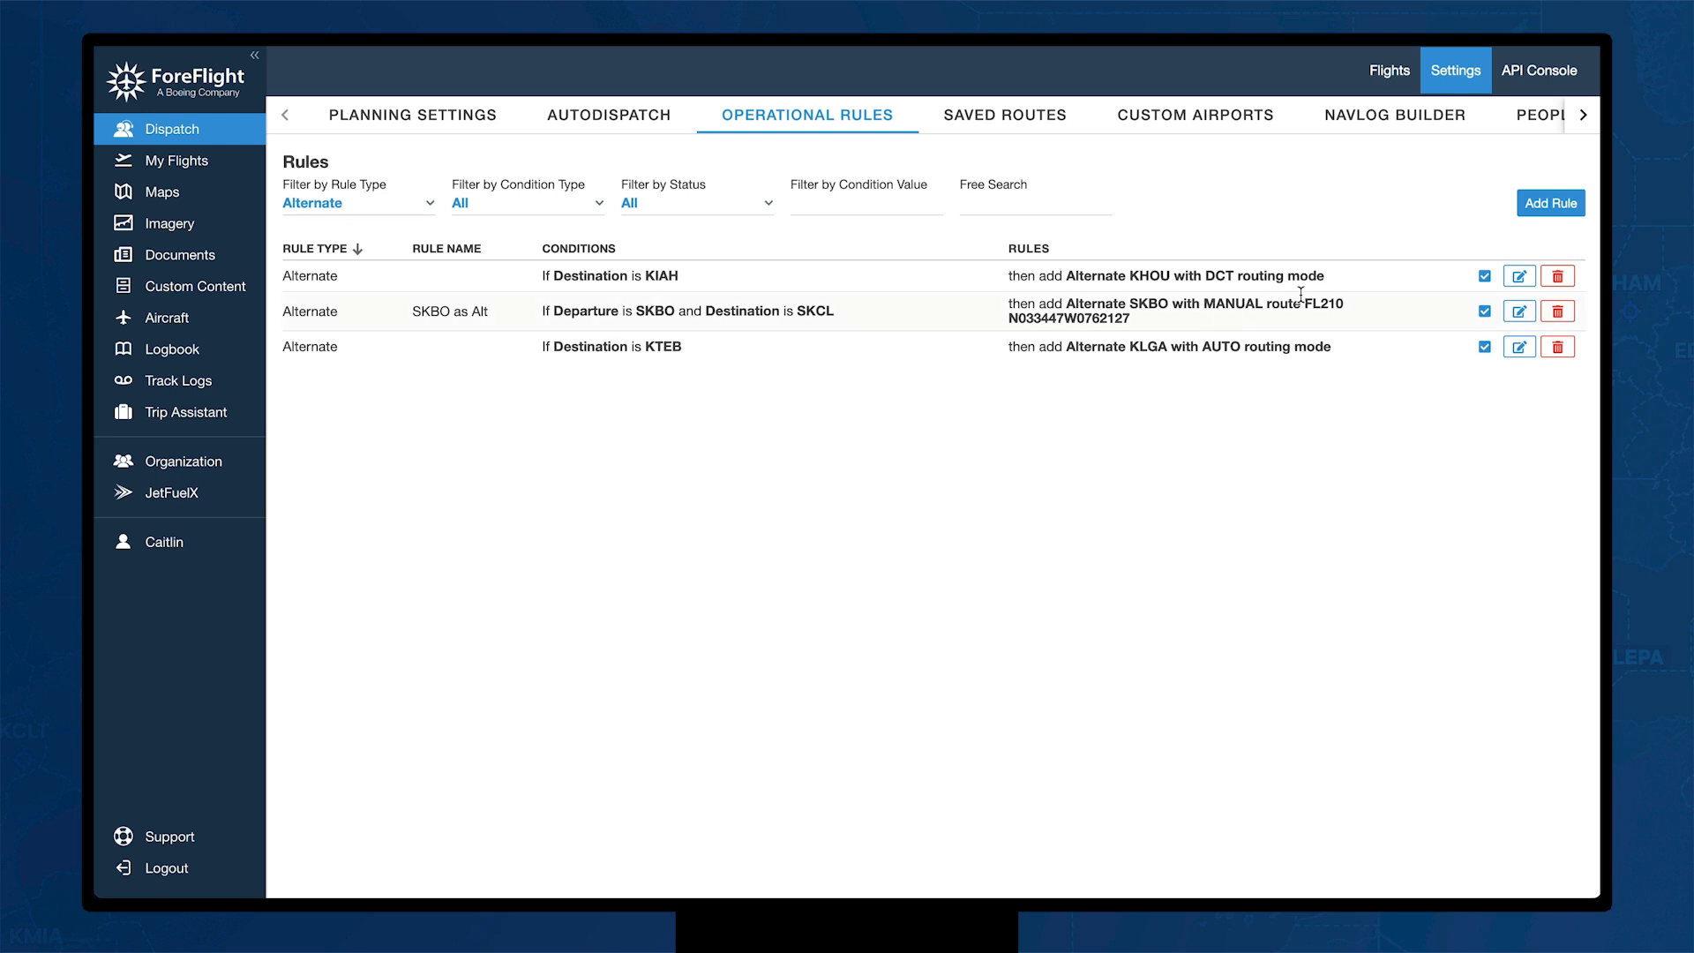
{"action": "left_click", "coordinate": [1396, 131]}
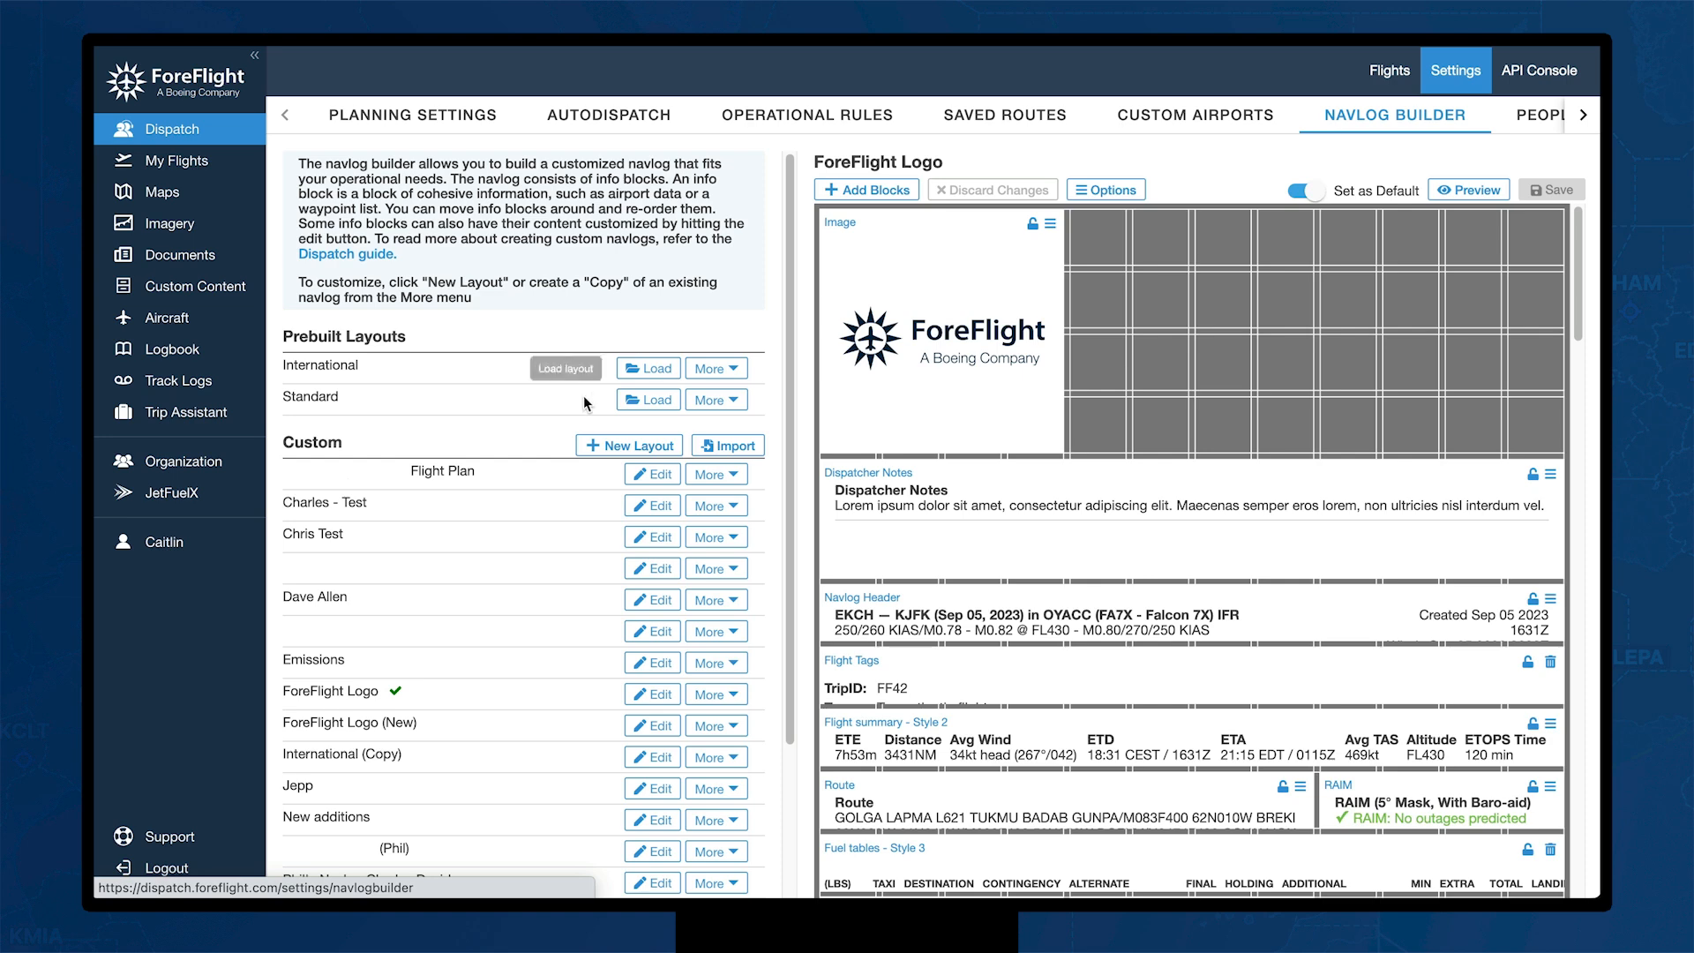
{"action": "left_click", "coordinate": [735, 369]}
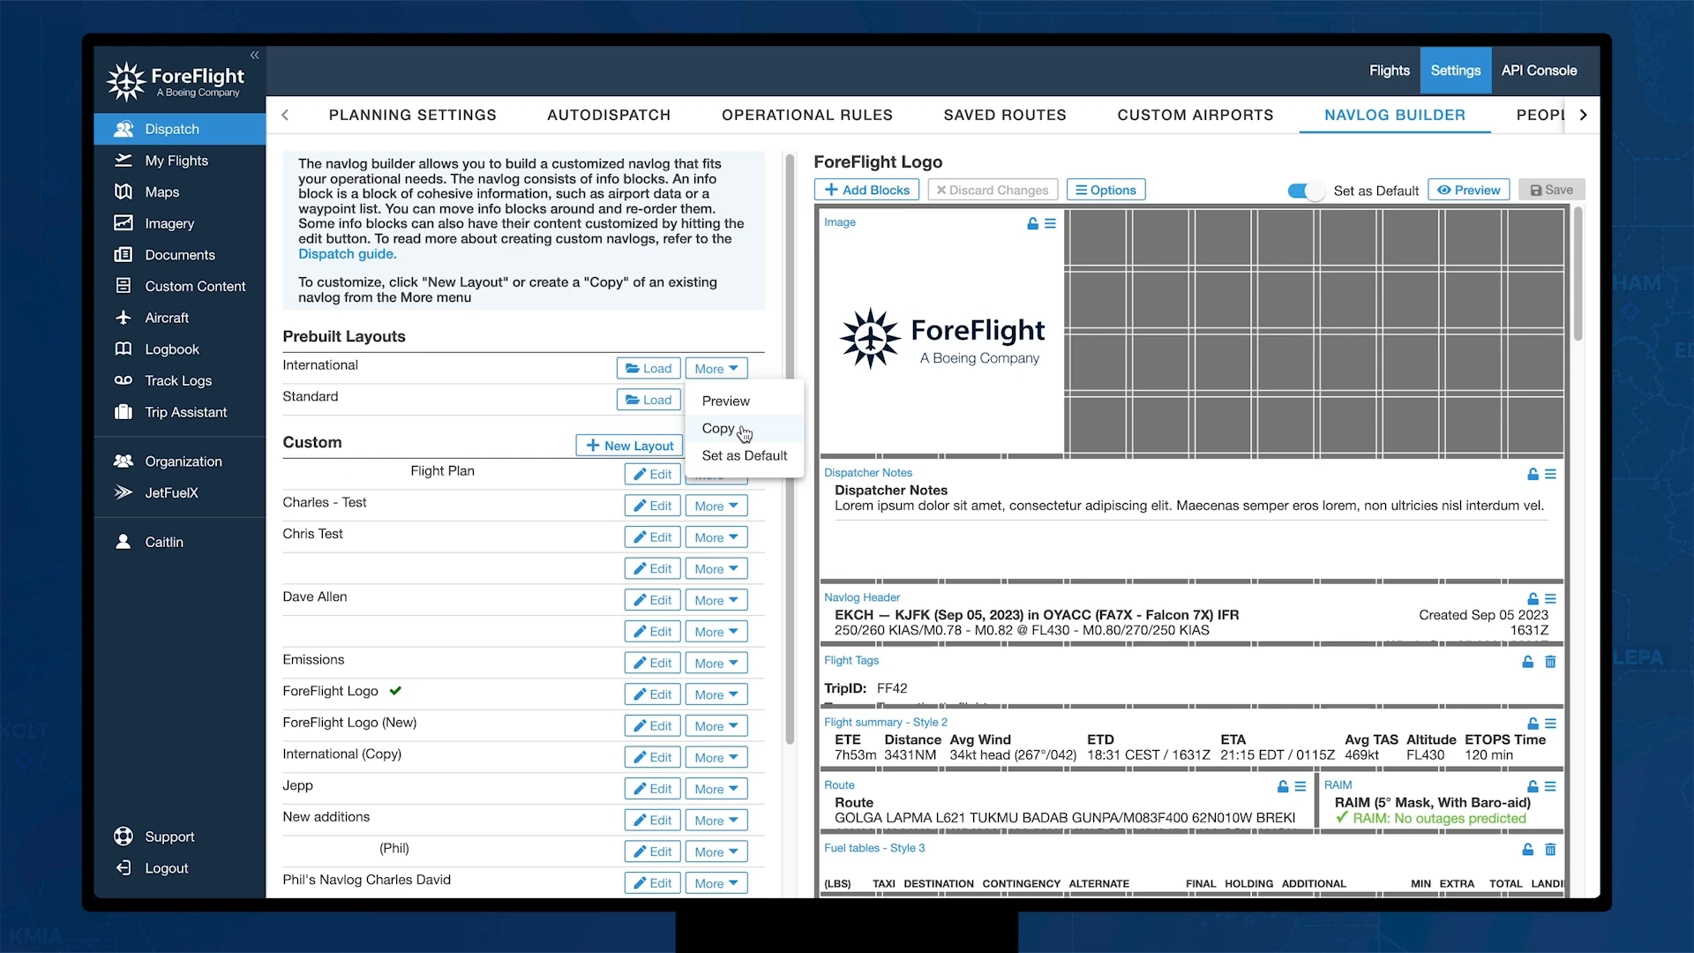
{"action": "left_click", "coordinate": [756, 323]}
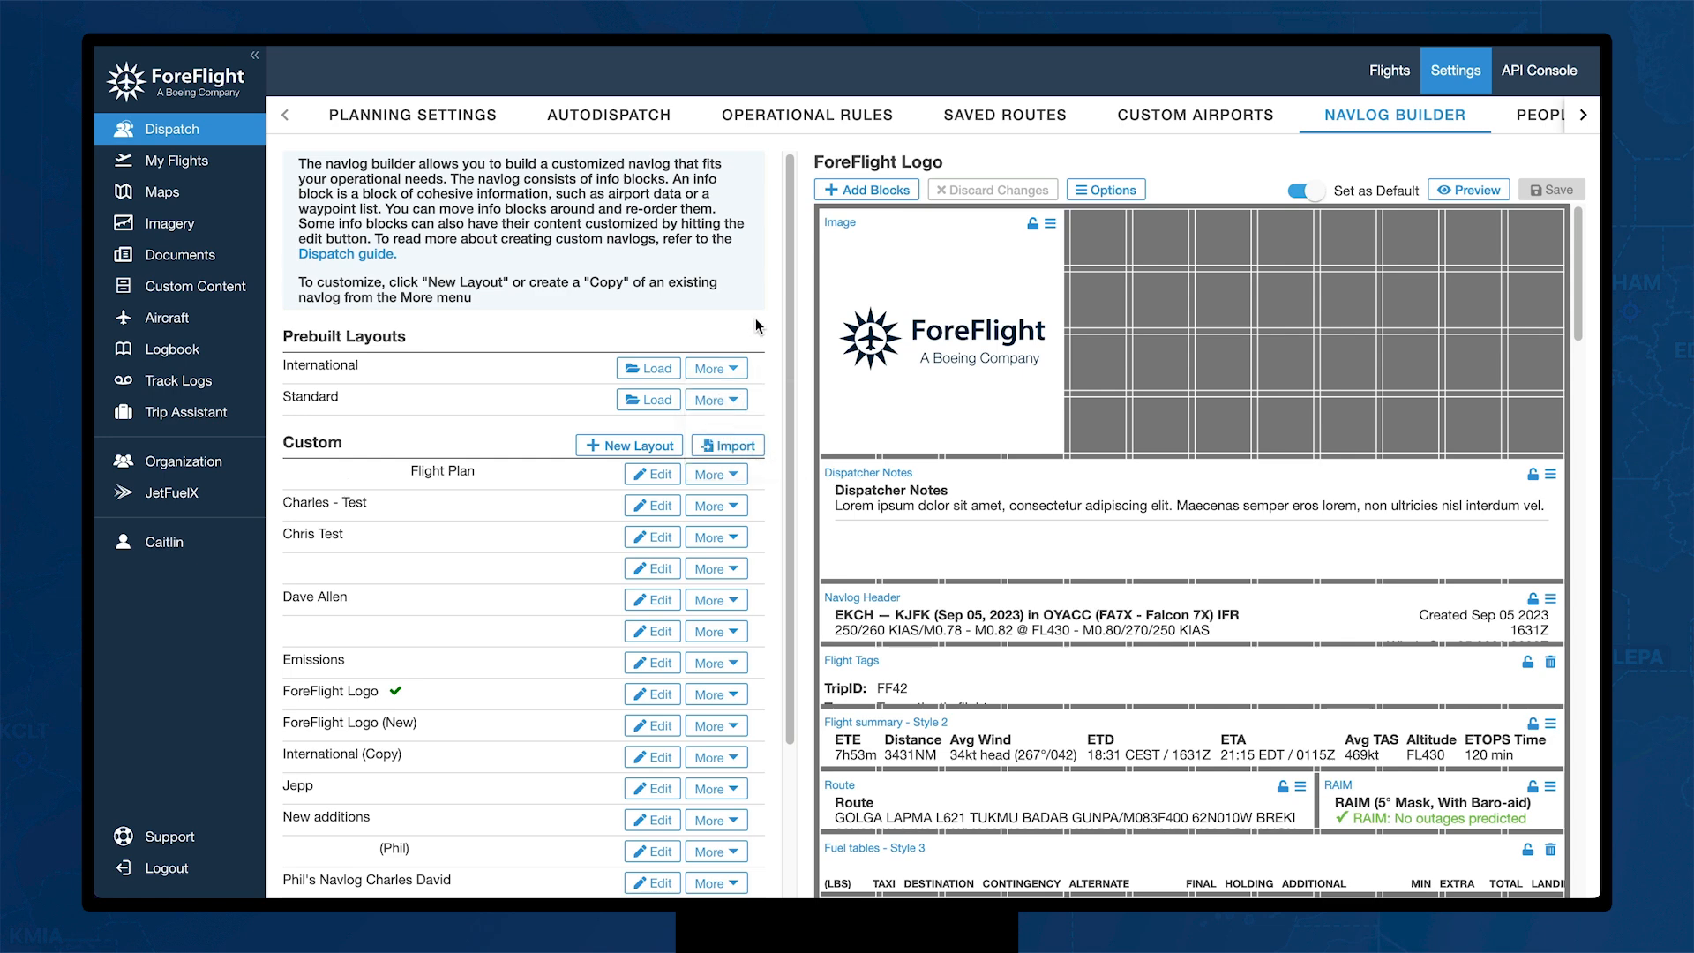
{"action": "left_click", "coordinate": [898, 189]}
{"action": "left_click", "coordinate": [865, 221]}
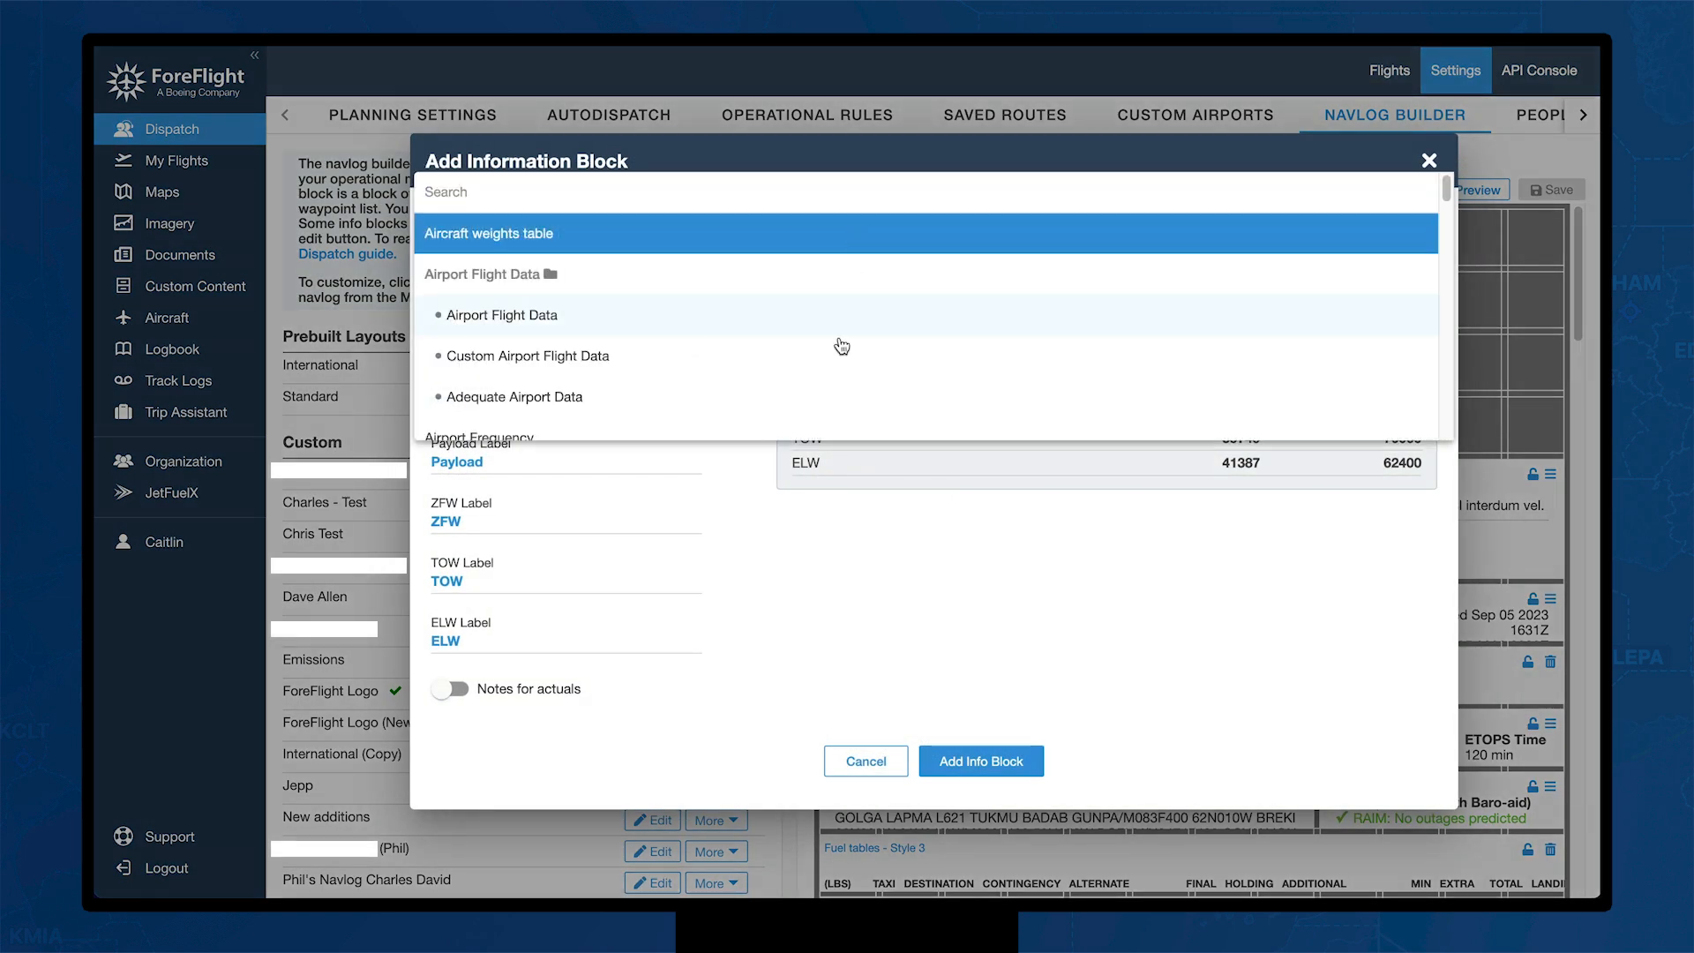
{"action": "scroll", "coordinate": [832, 362], "scroll_direction": "down", "scroll_amount": 5}
{"action": "left_click", "coordinate": [870, 761]}
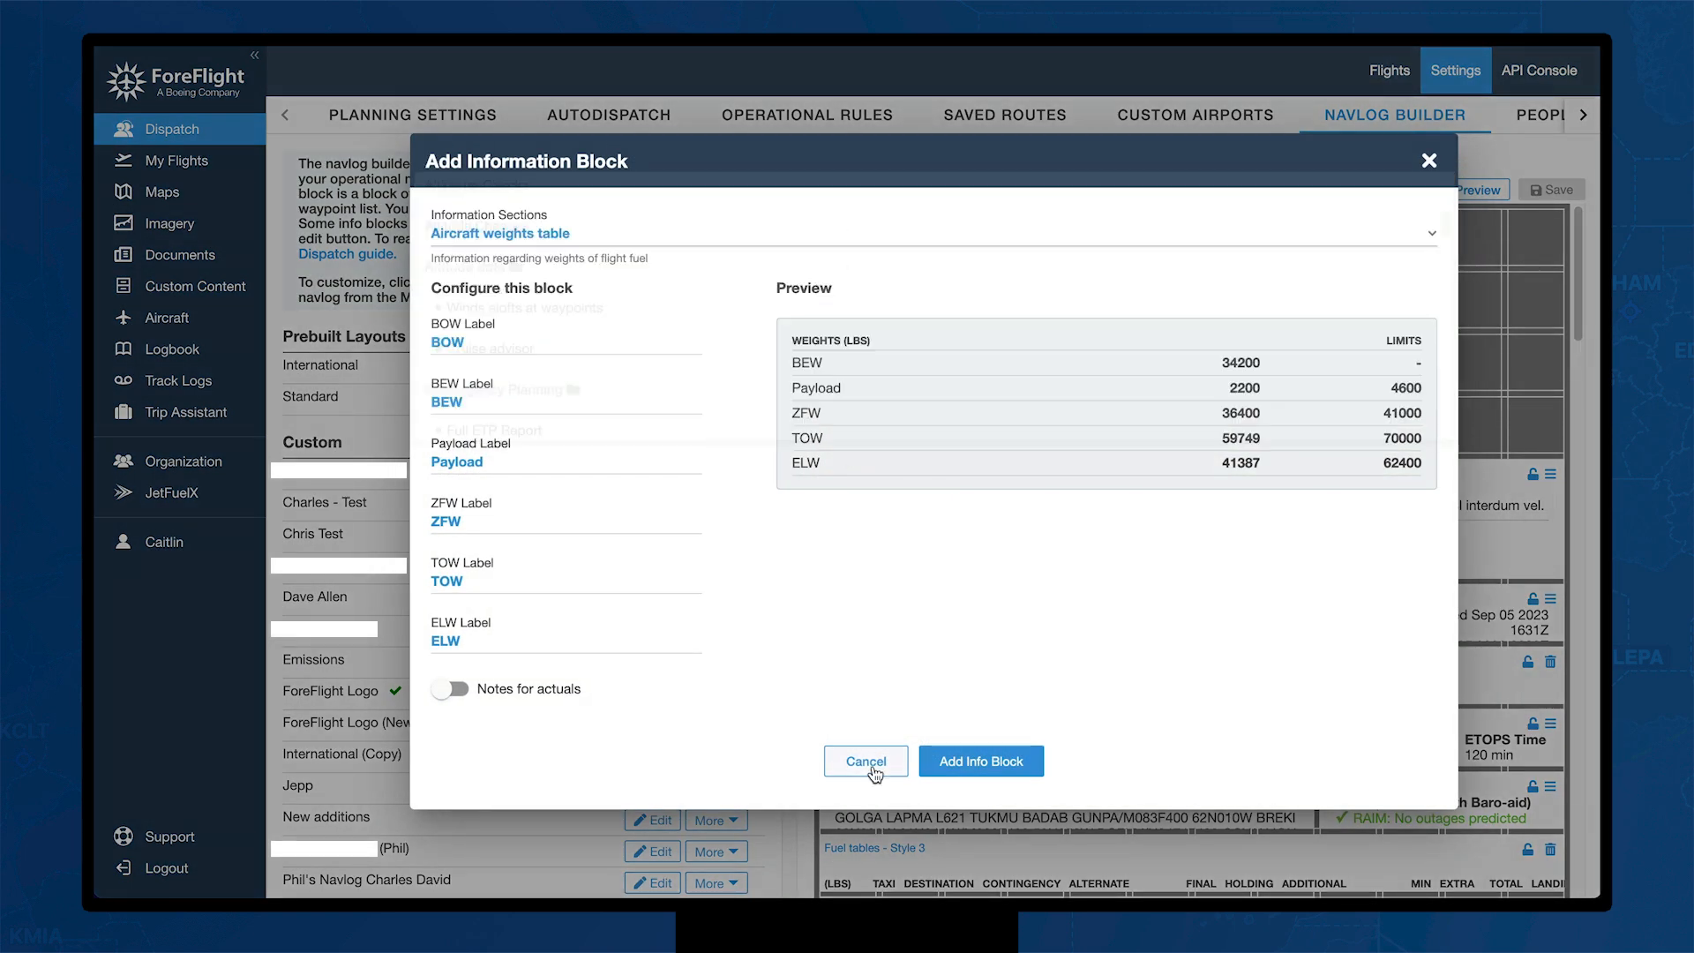
{"action": "left_click", "coordinate": [870, 761]}
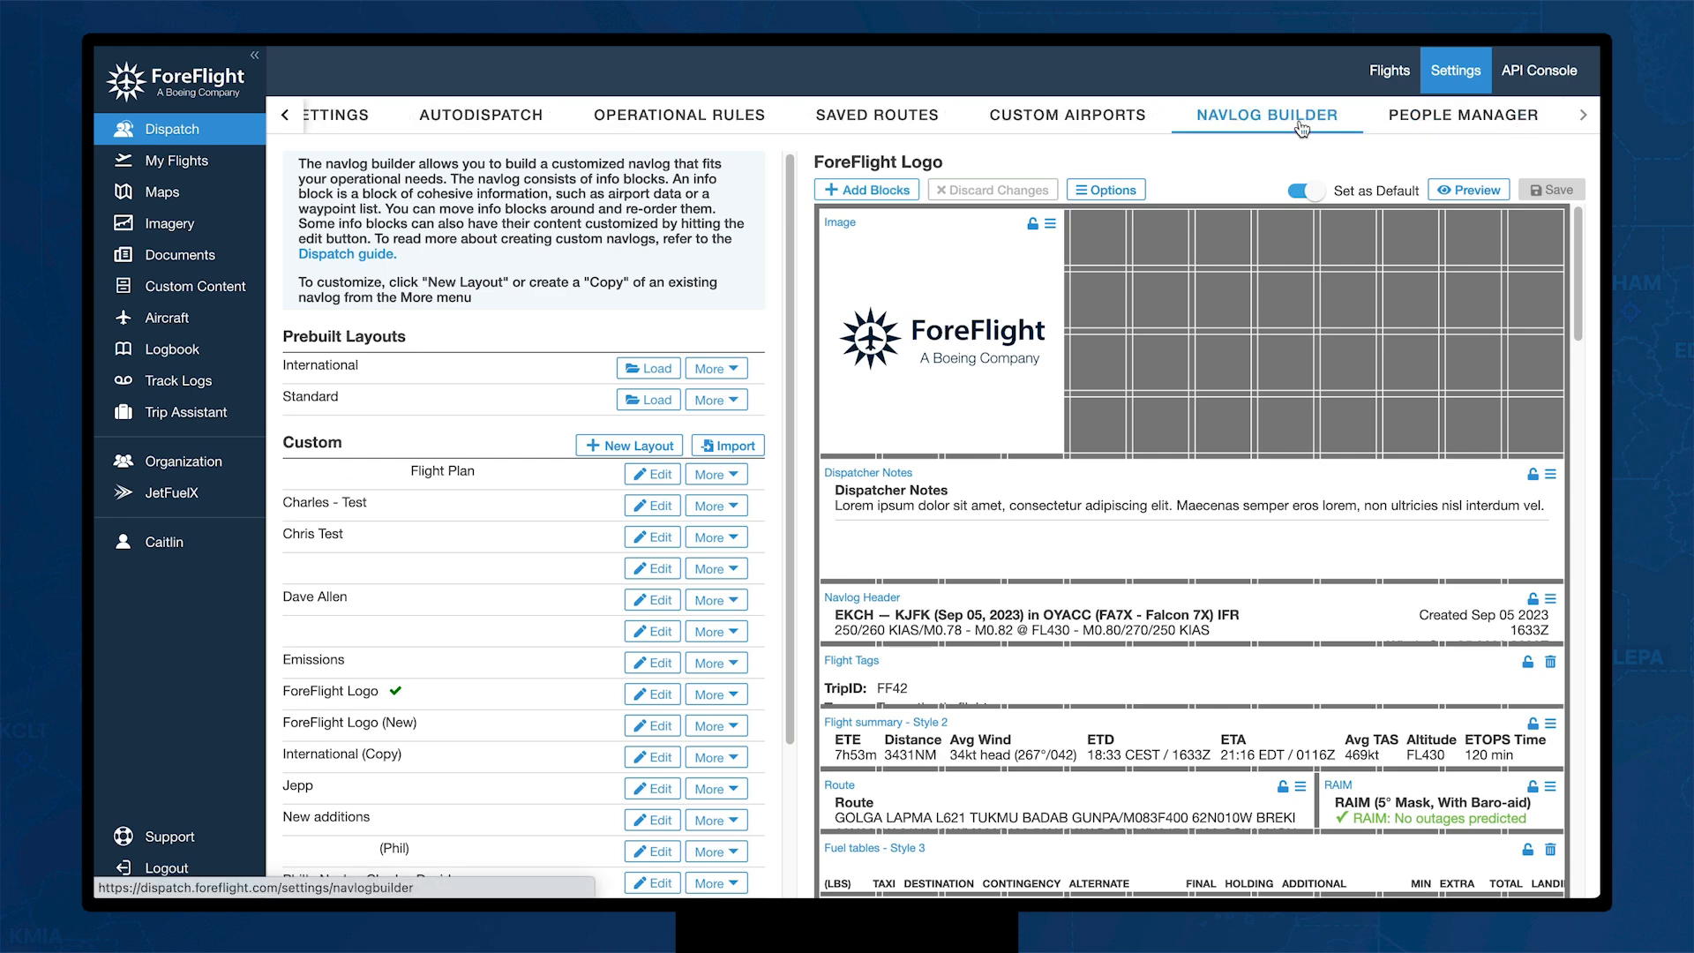
Step: Switch to People Manager and preview the Add Person dialog without adding anyone
{"action": "left_click", "coordinate": [1424, 113]}
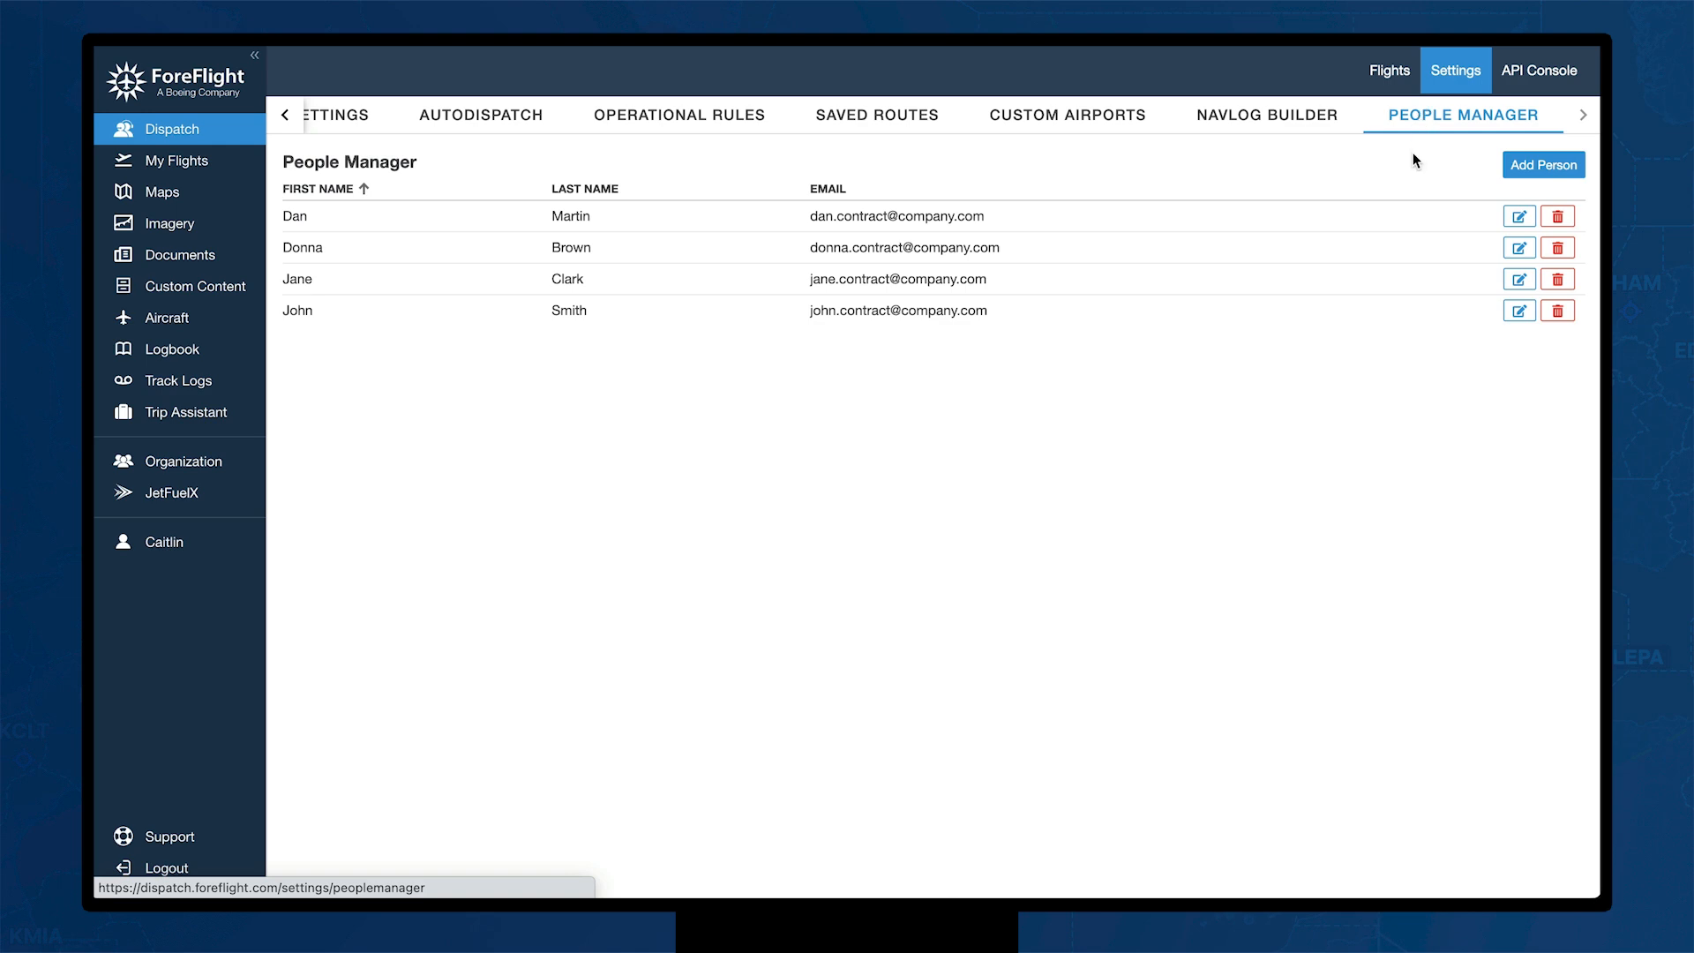
{"action": "left_click", "coordinate": [1547, 168]}
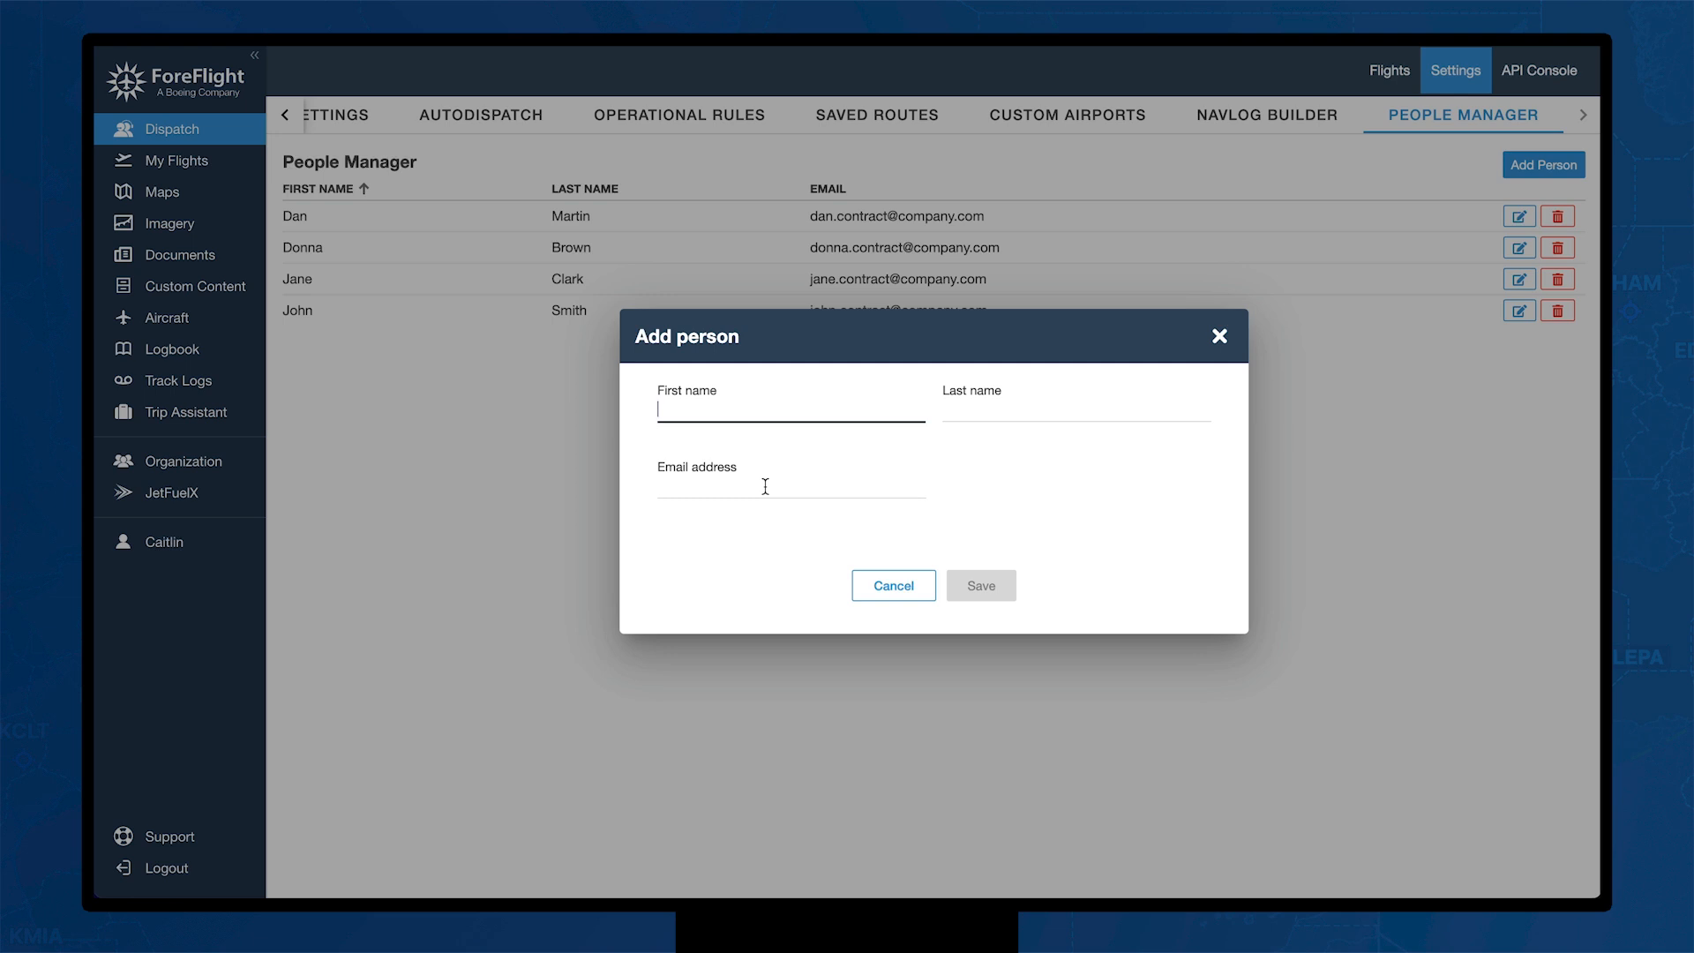
{"action": "left_click", "coordinate": [894, 593]}
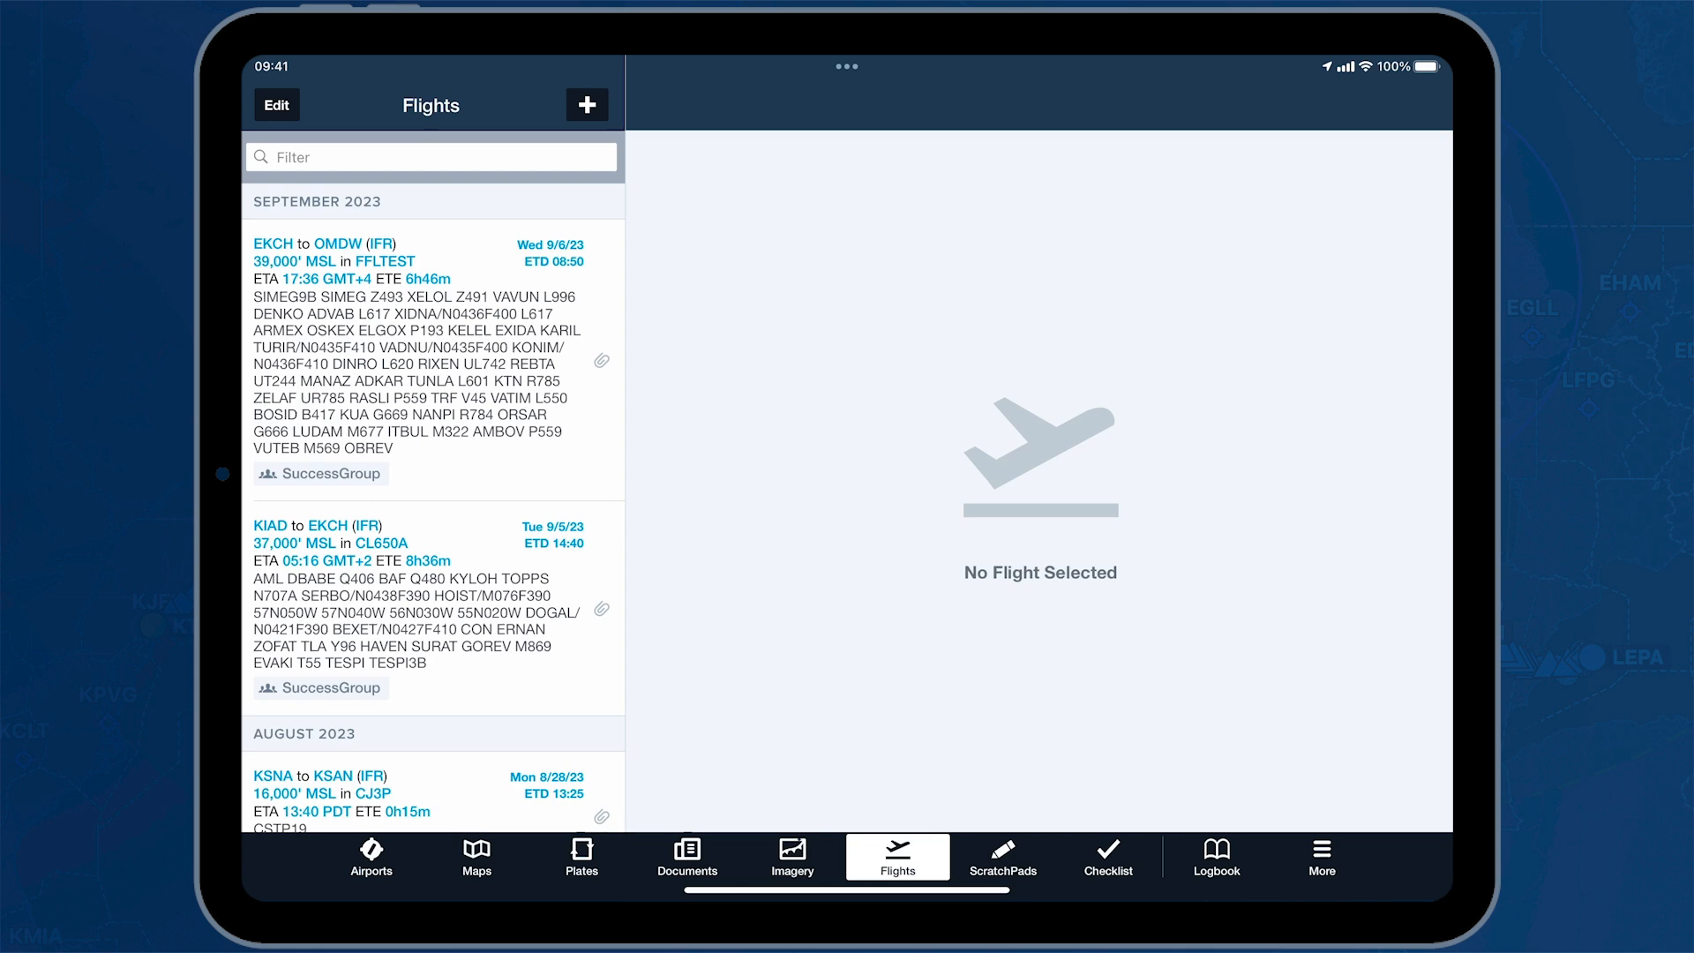
Step: Open the EKCH–OMDW flight, review the EKCH runway 22R takeoff summary, and return to the flight
{"action": "left_click", "coordinate": [414, 372]}
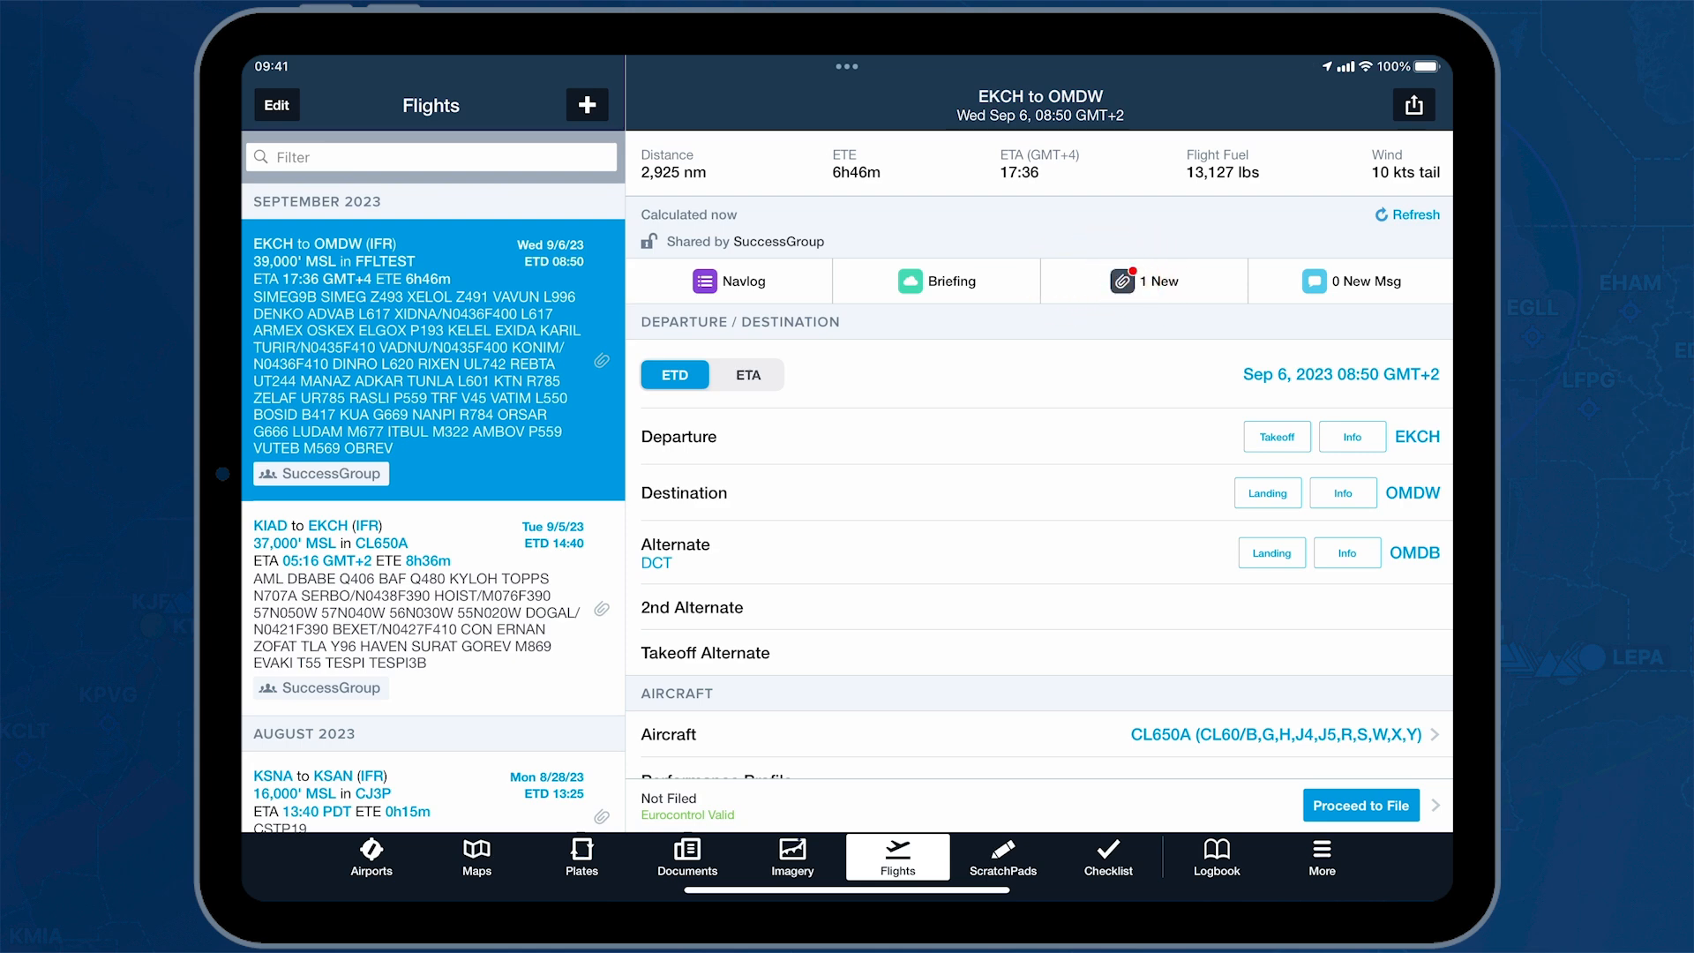
{"action": "left_click_drag", "start_coordinate": [869, 644], "coordinate": [861, 516]}
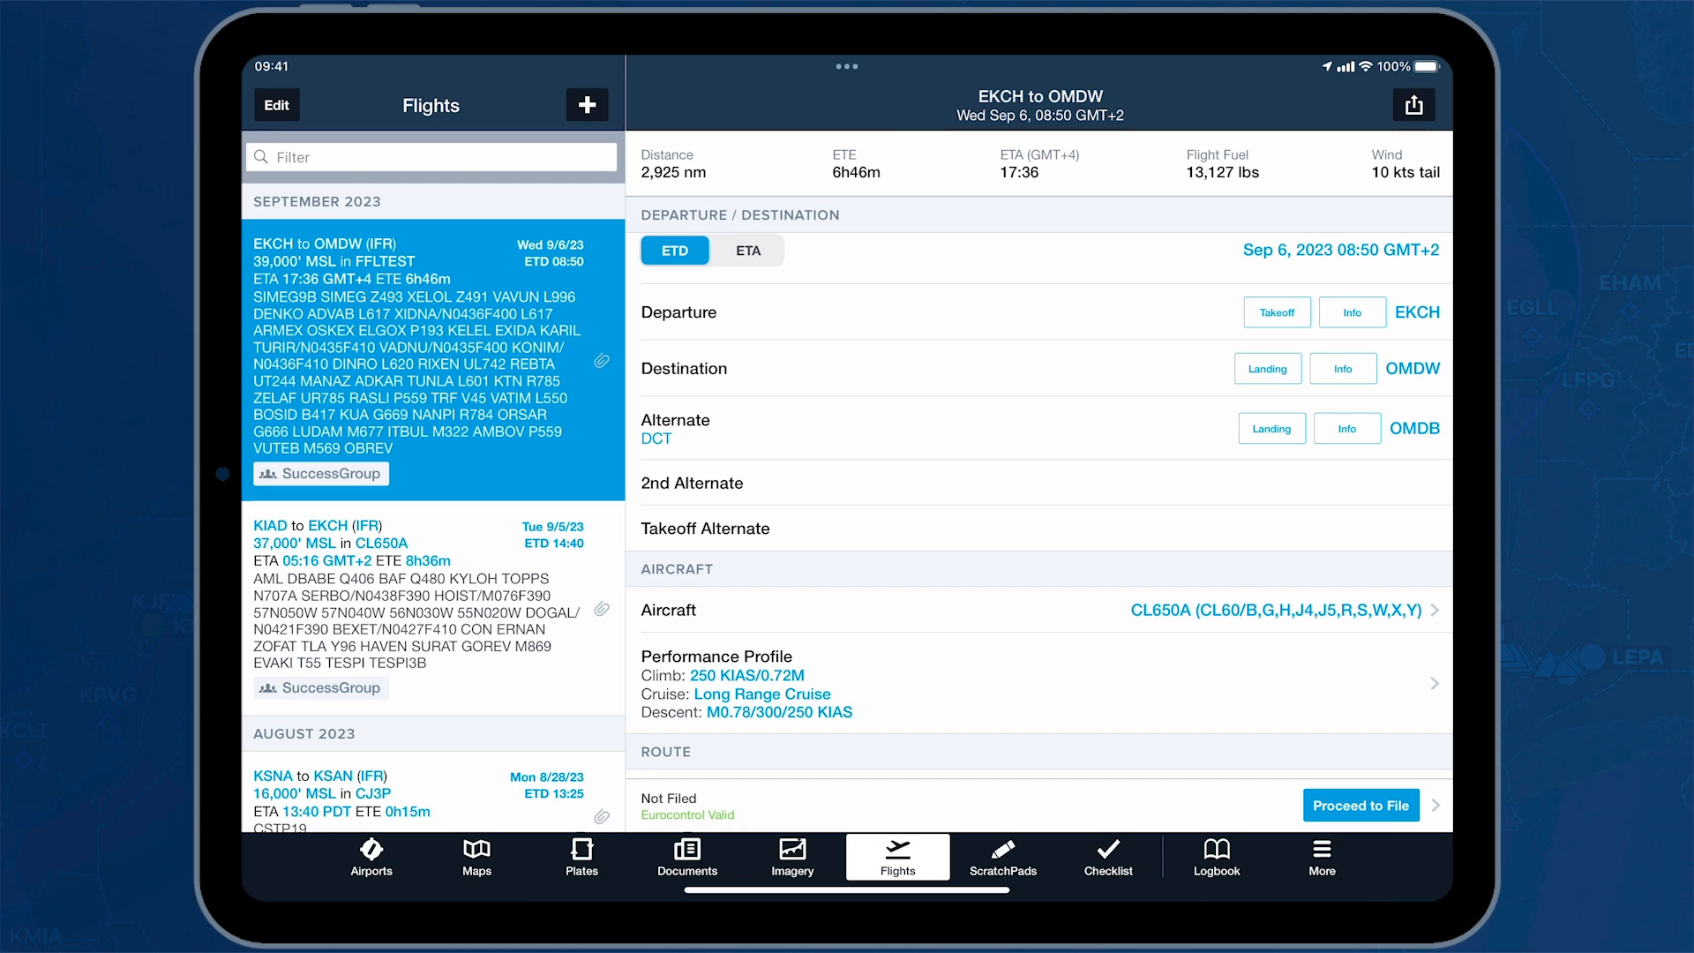
{"action": "left_click", "coordinate": [1268, 314]}
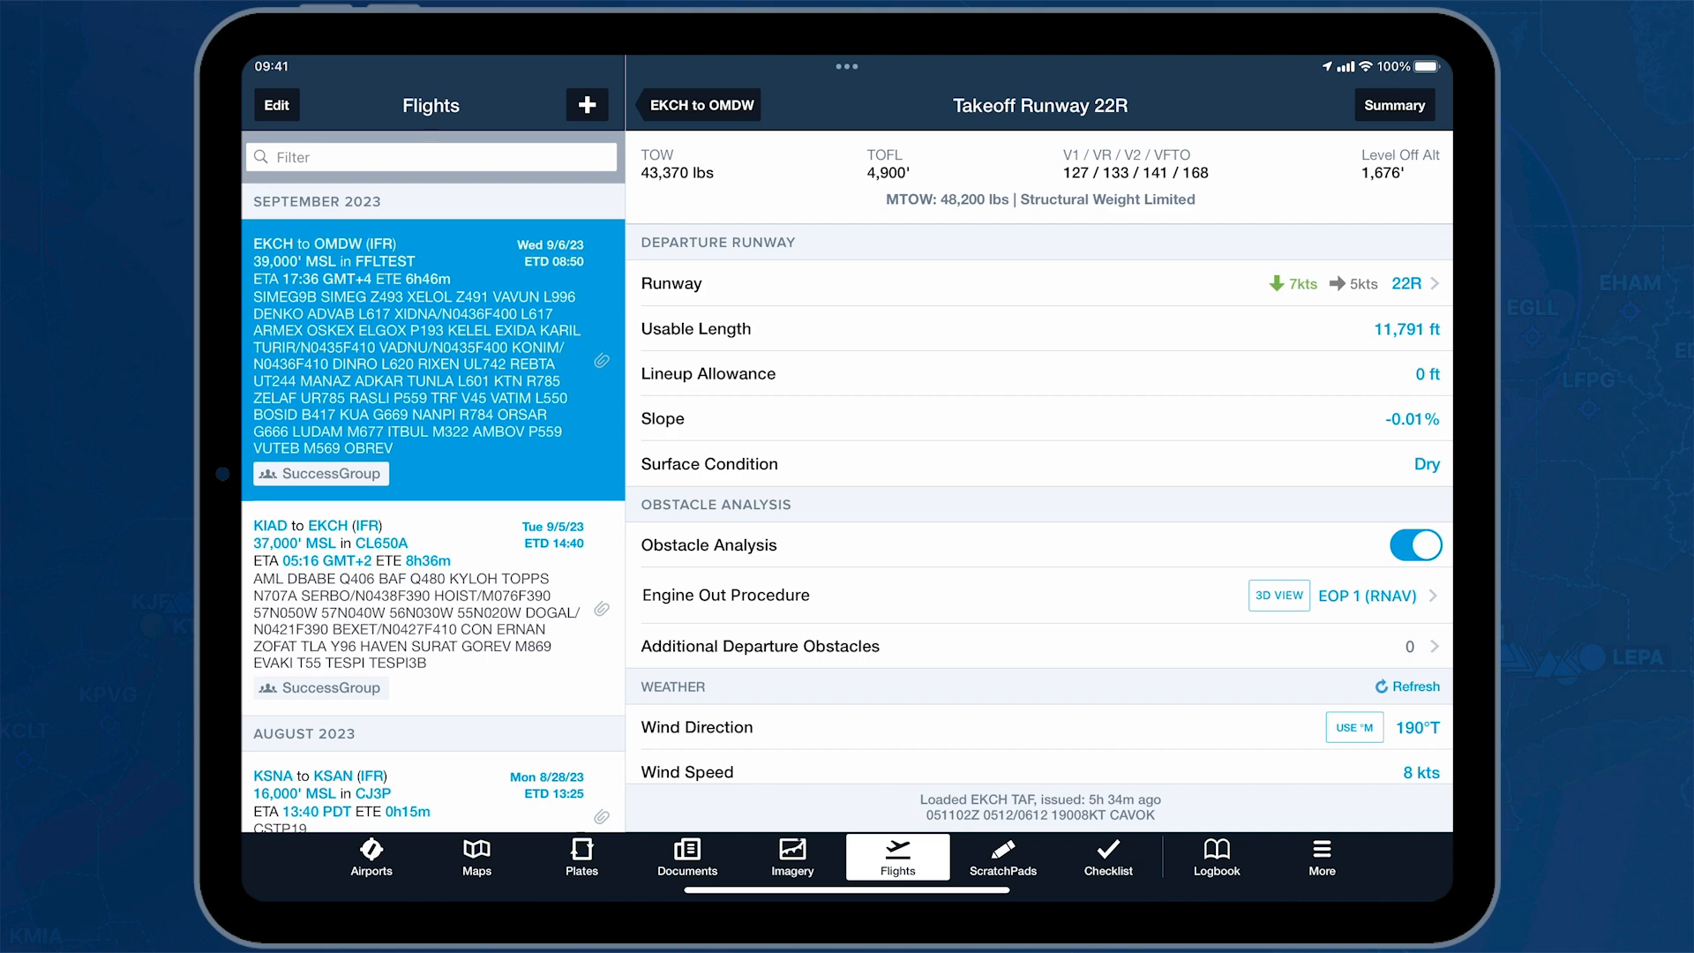
{"action": "left_click", "coordinate": [1395, 105]}
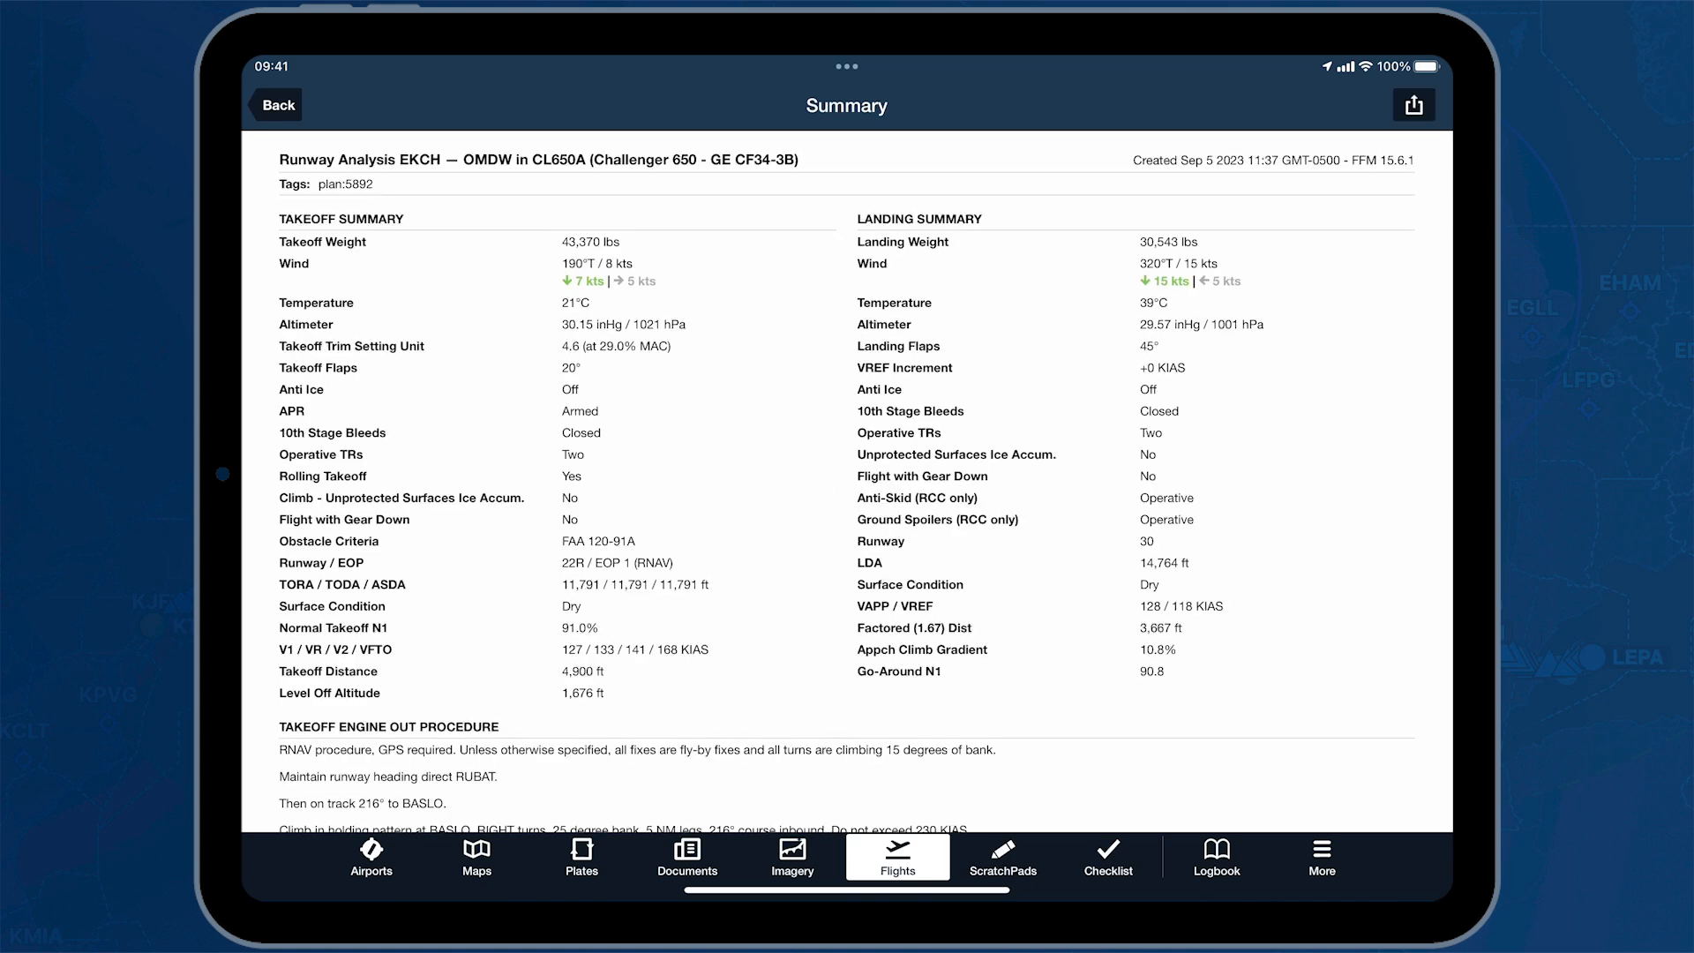
{"action": "left_click", "coordinate": [281, 110]}
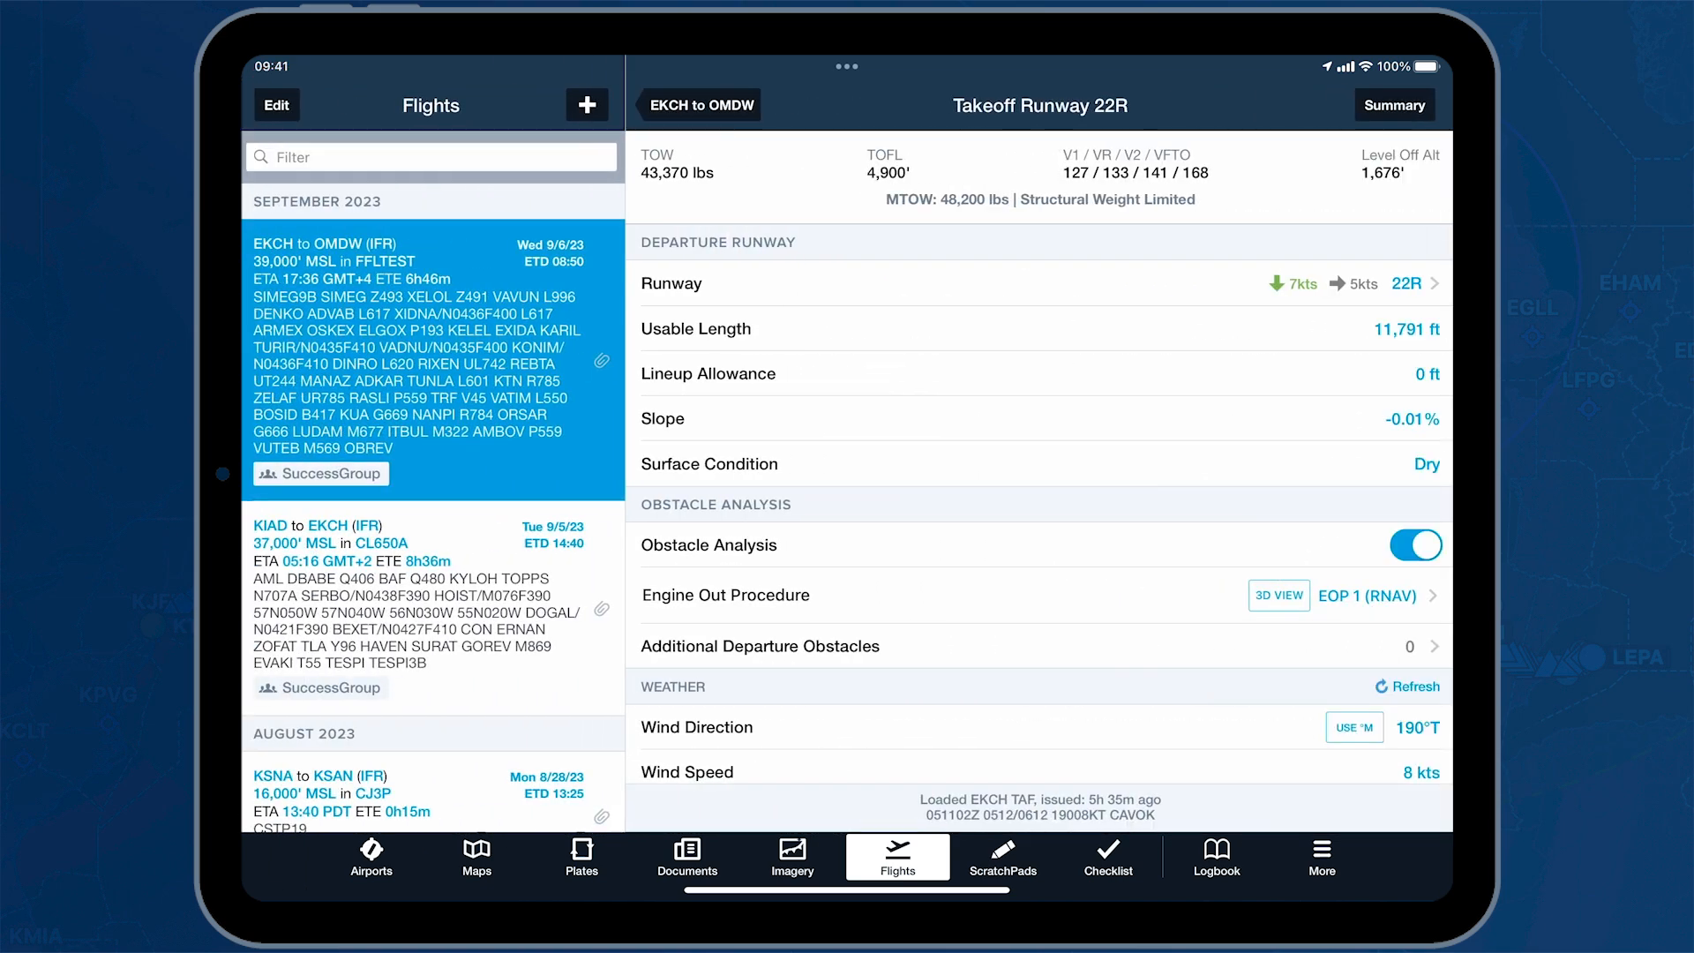
{"action": "left_click", "coordinate": [688, 102]}
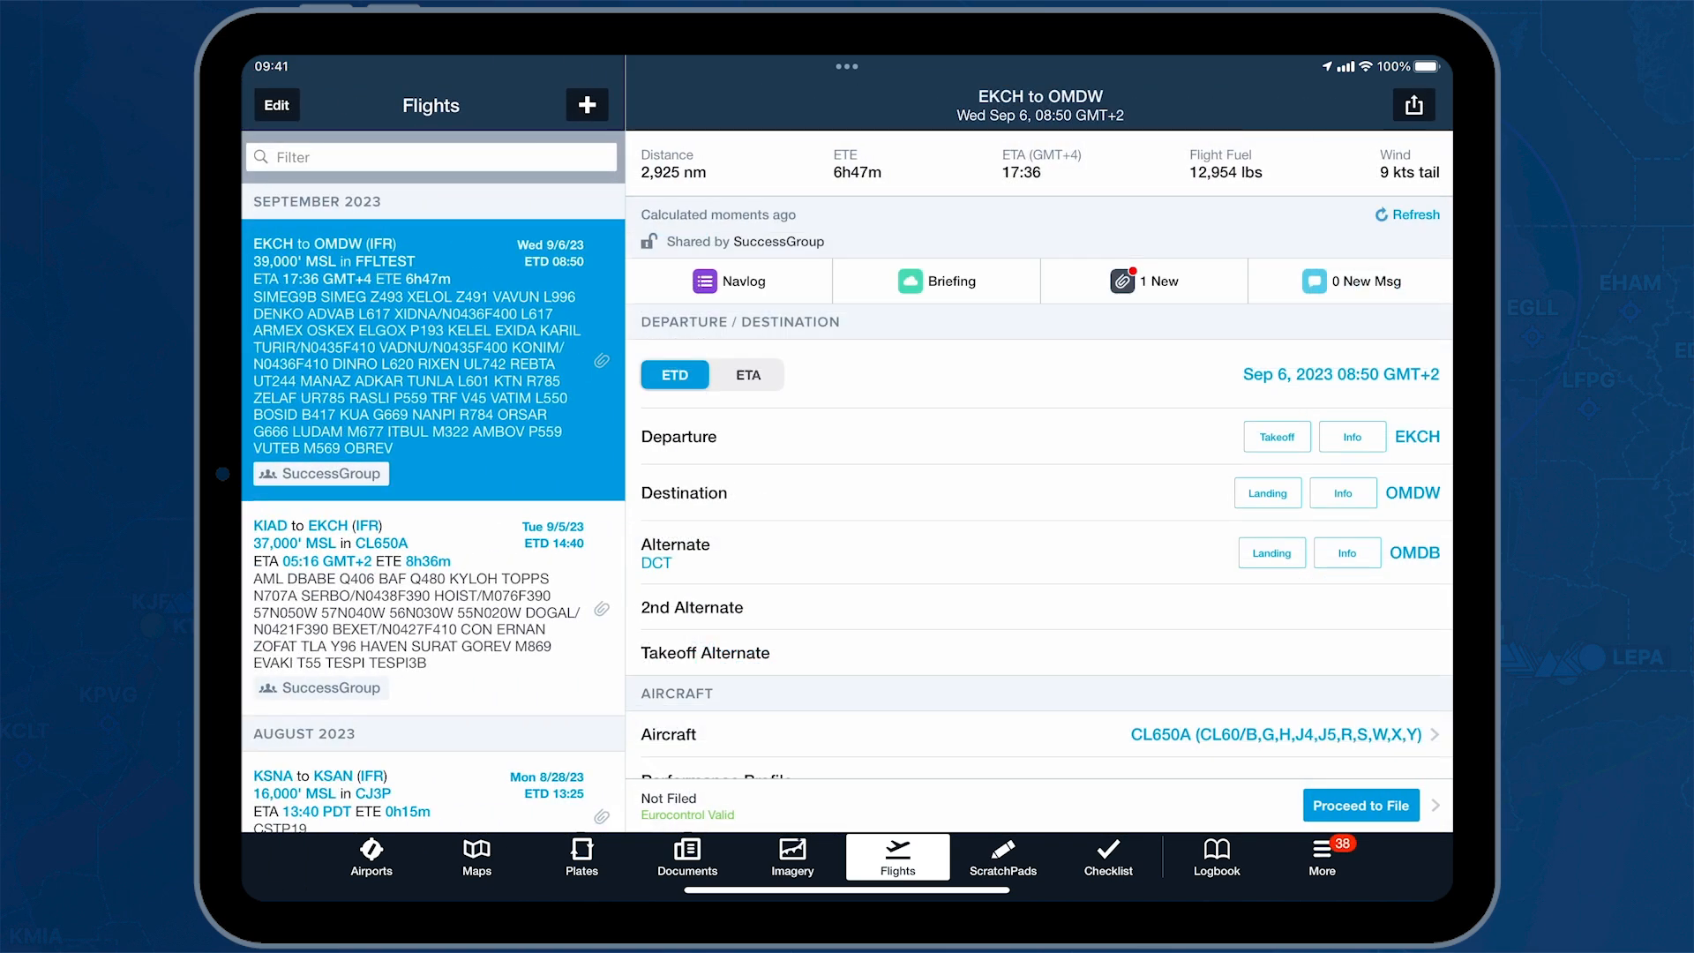
Step: Scroll through the EKCH–OMDW flight's Route, Payload and Fuel sections
{"action": "left_click_drag", "start_coordinate": [775, 681], "coordinate": [731, 280]}
{"action": "left_click_drag", "start_coordinate": [926, 613], "coordinate": [775, 344]}
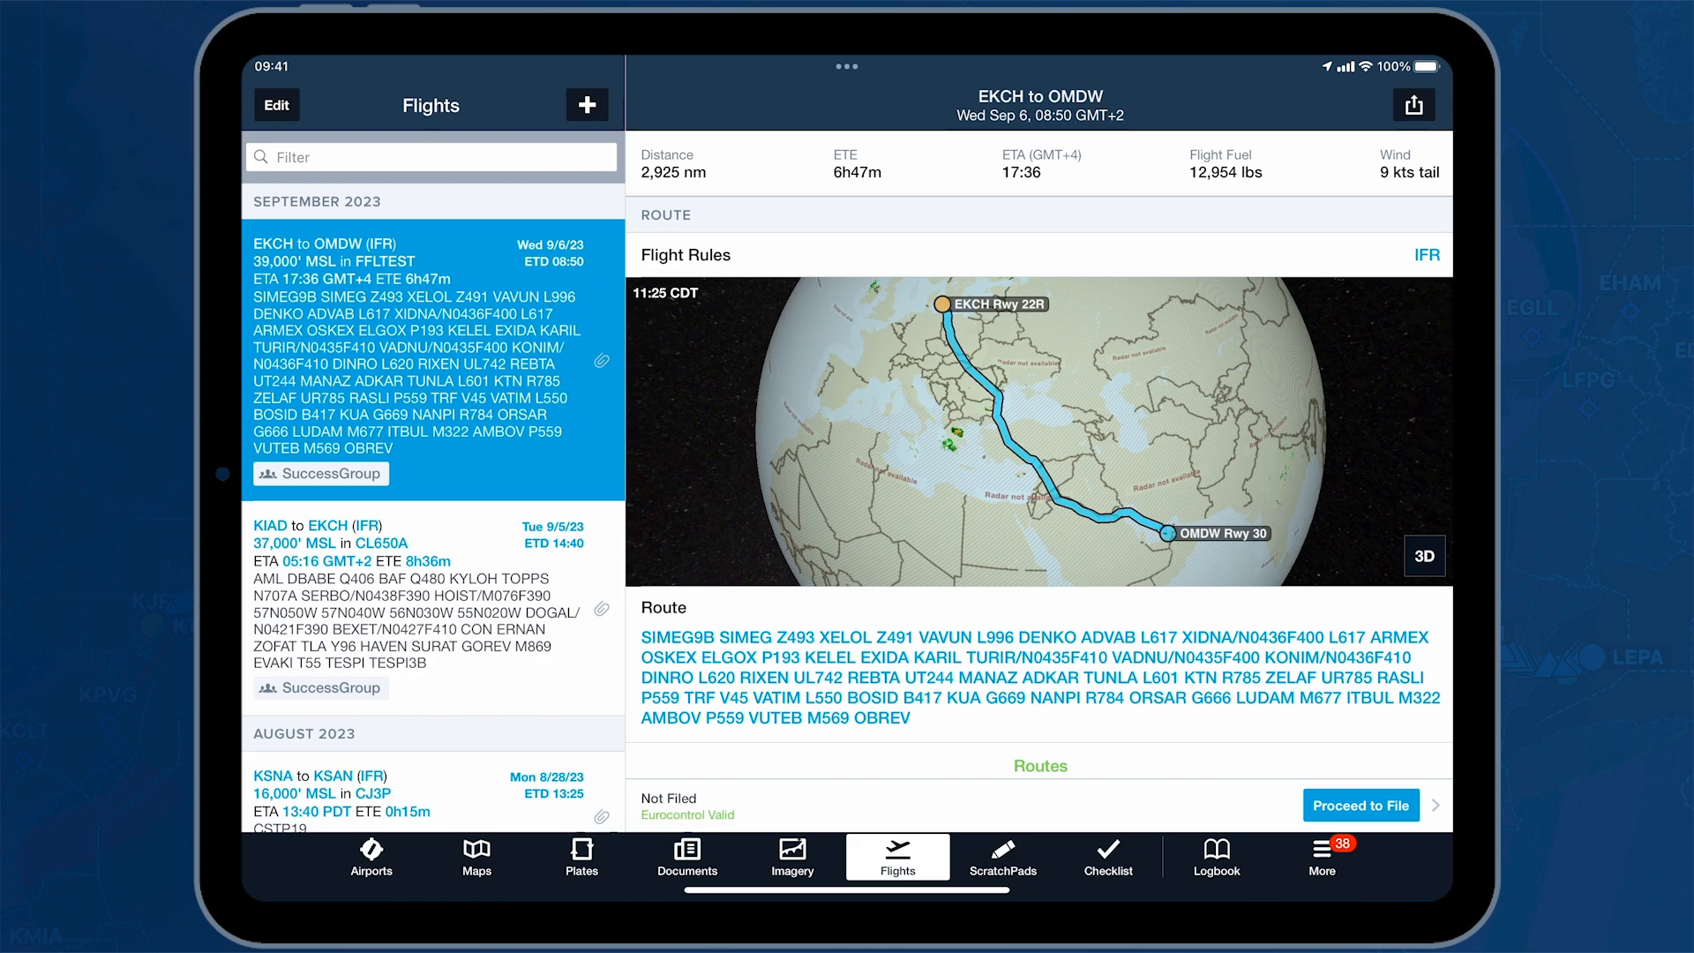
{"action": "left_click_drag", "start_coordinate": [957, 732], "coordinate": [740, 294]}
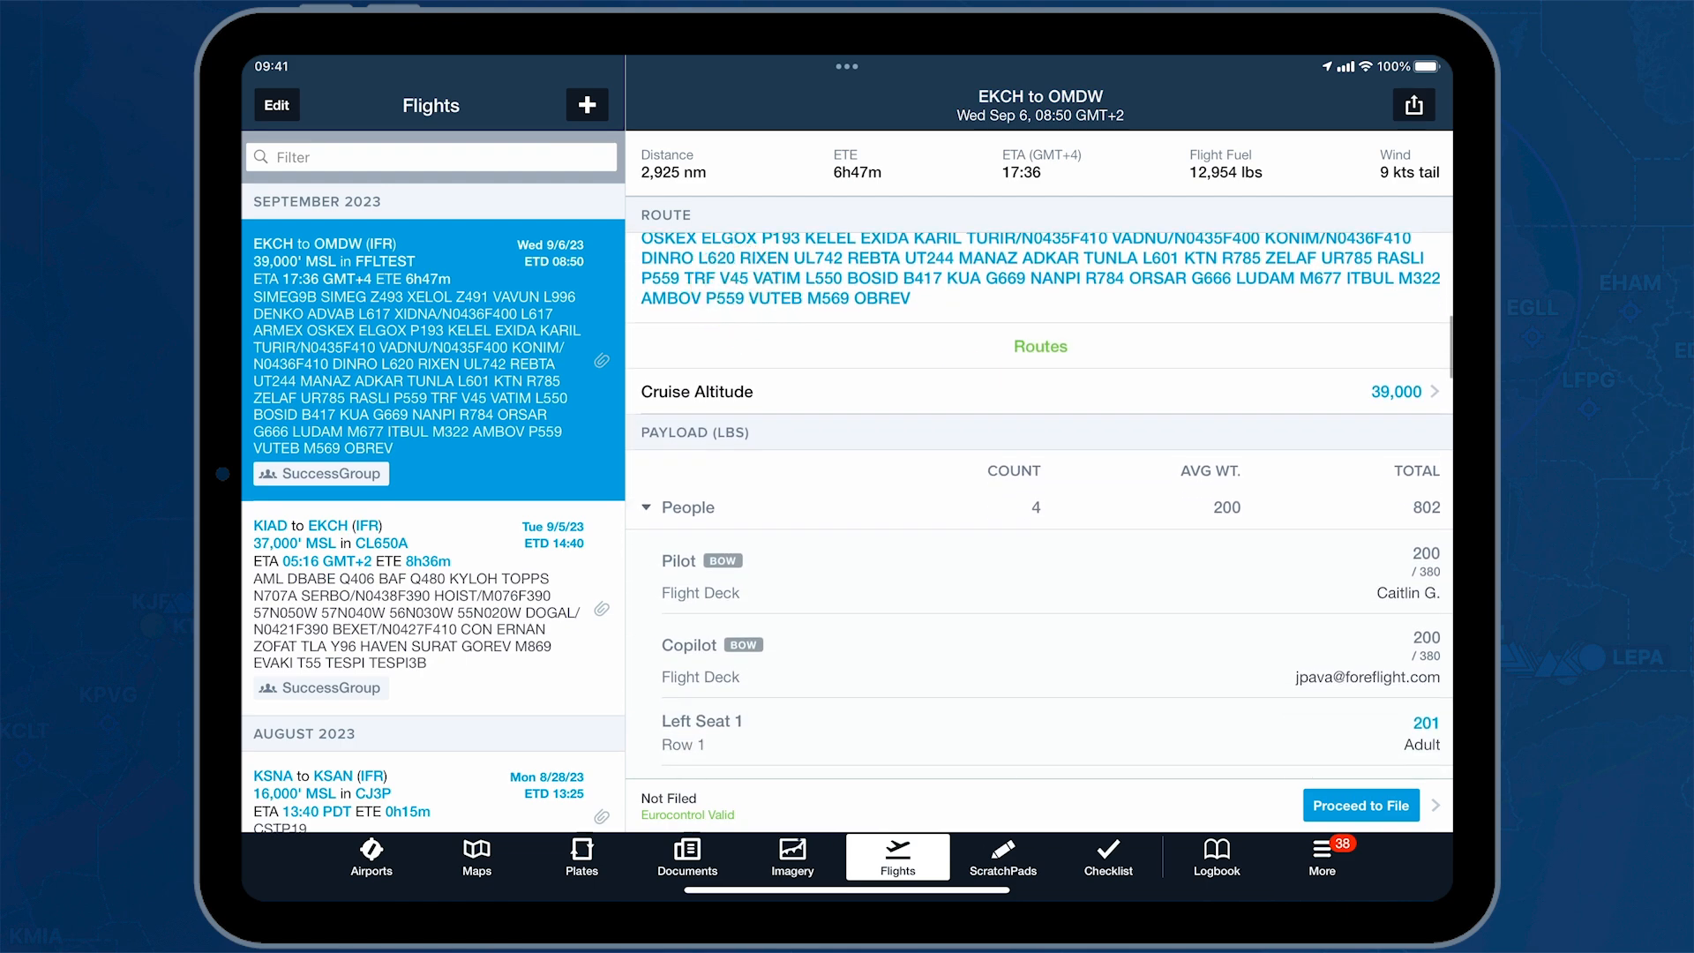
{"action": "left_click_drag", "start_coordinate": [1014, 713], "coordinate": [965, 458]}
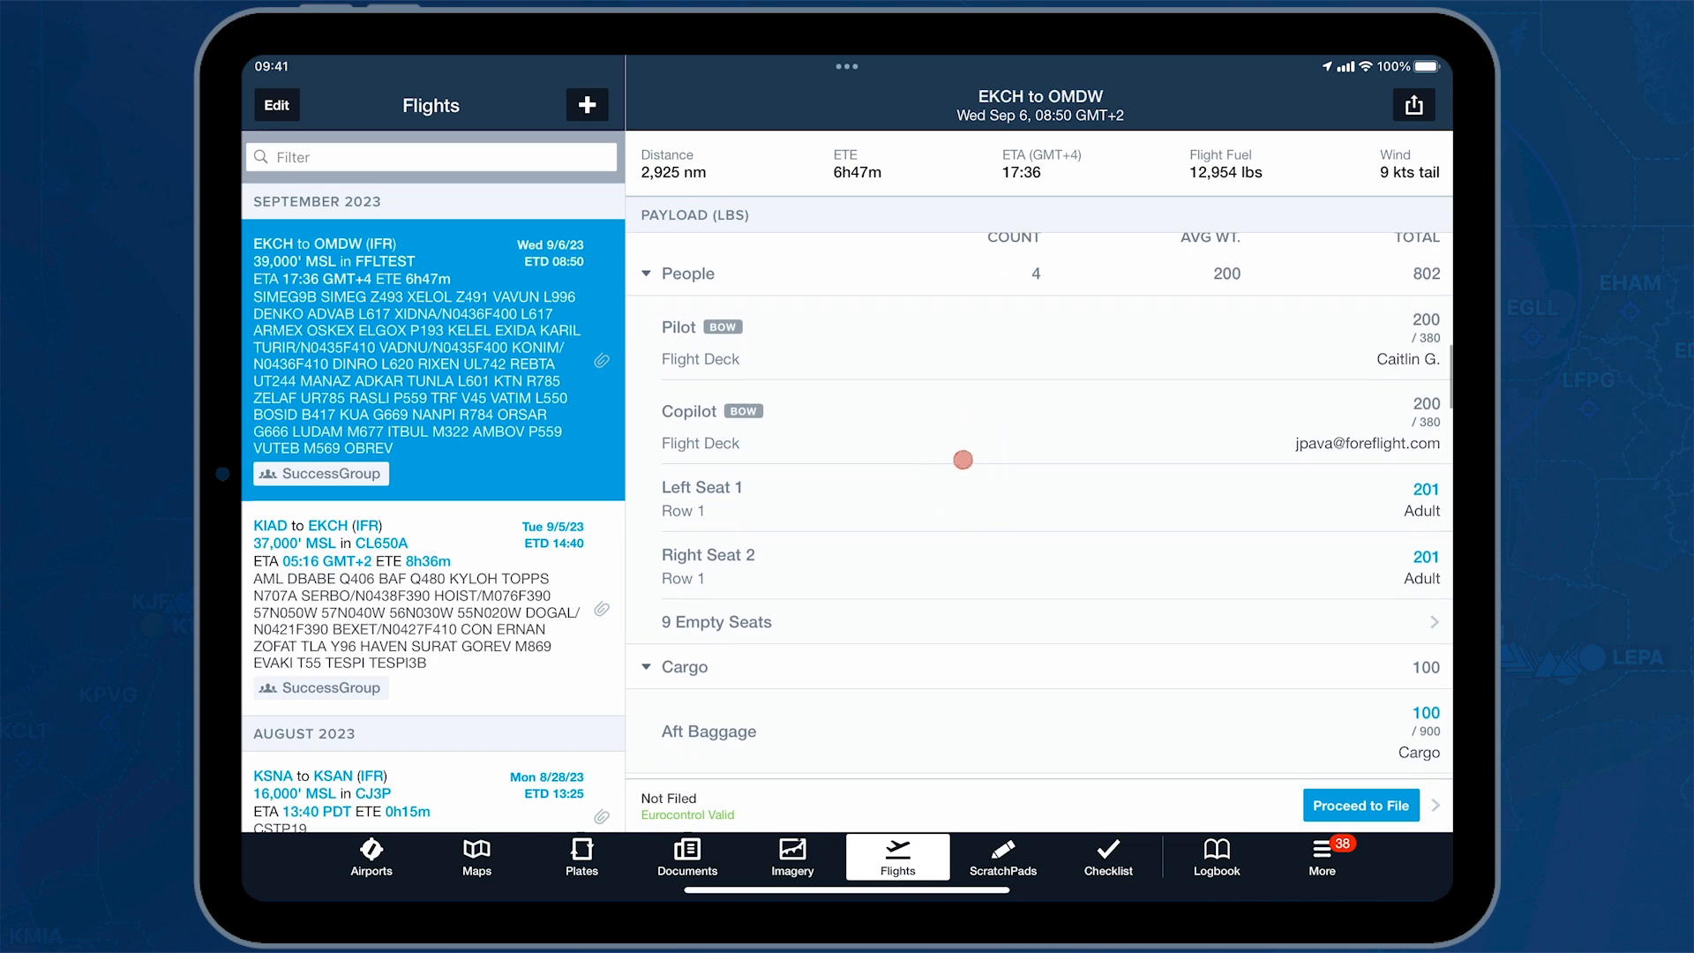
{"action": "left_click_drag", "start_coordinate": [1015, 728], "coordinate": [1037, 564]}
{"action": "left_click_drag", "start_coordinate": [1048, 772], "coordinate": [1008, 486]}
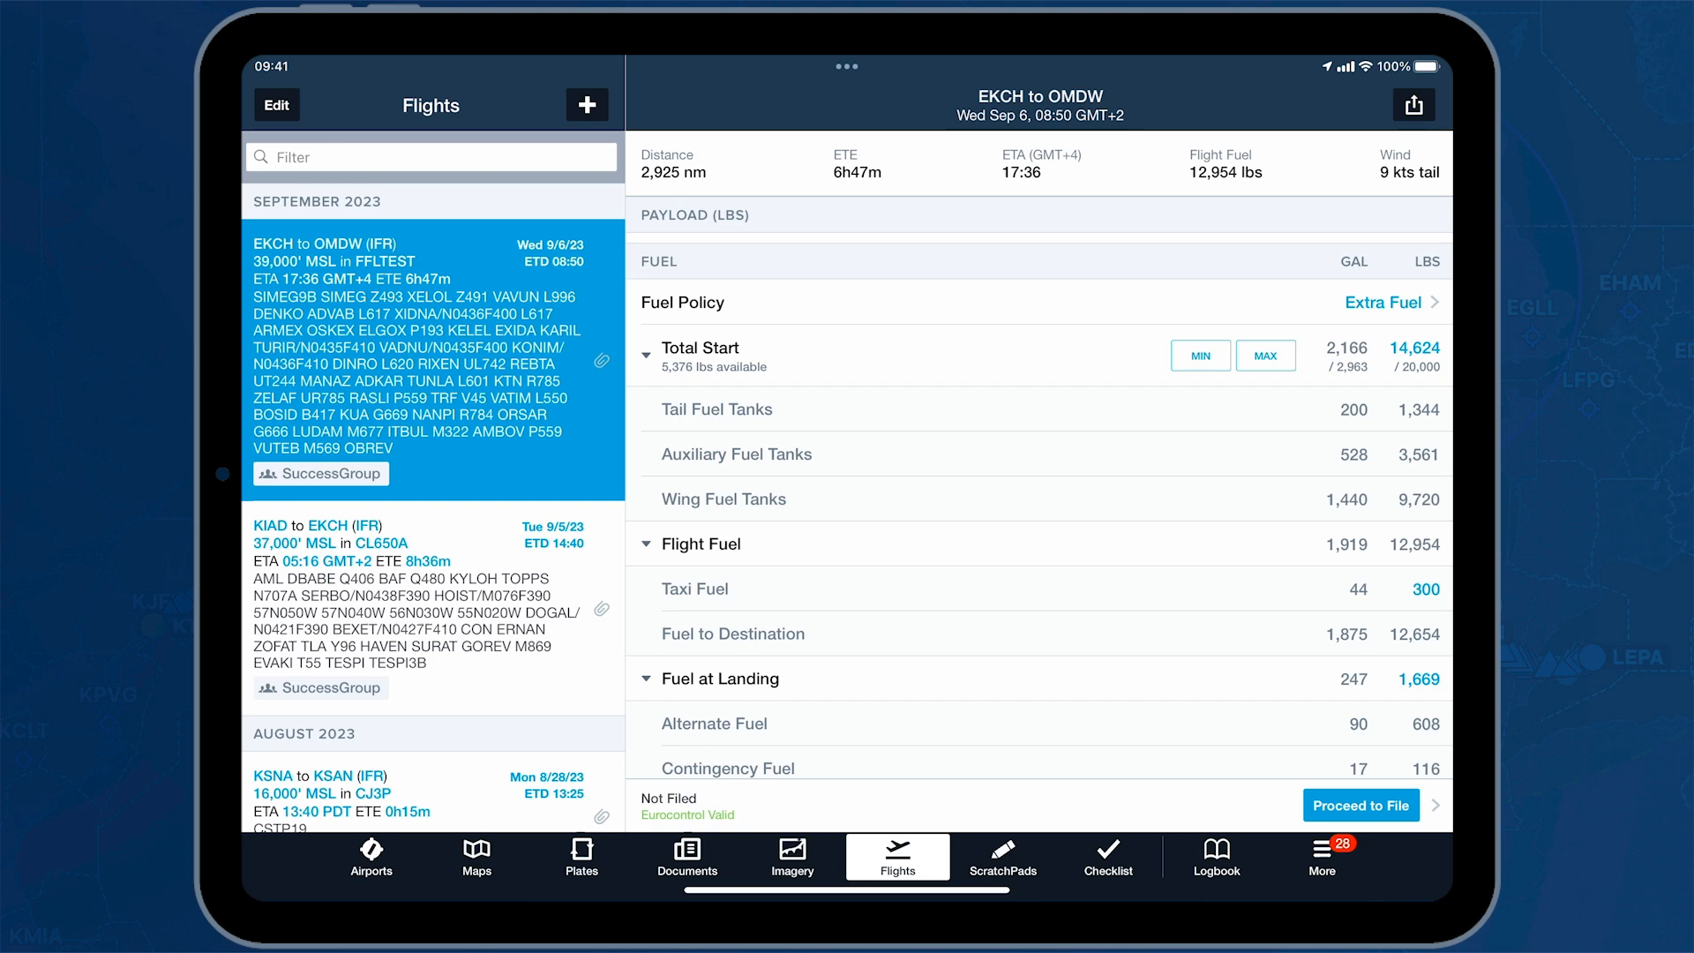
Step: Open and close the filing form without filing, then send the flight to the Map
{"action": "left_click", "coordinate": [1322, 803]}
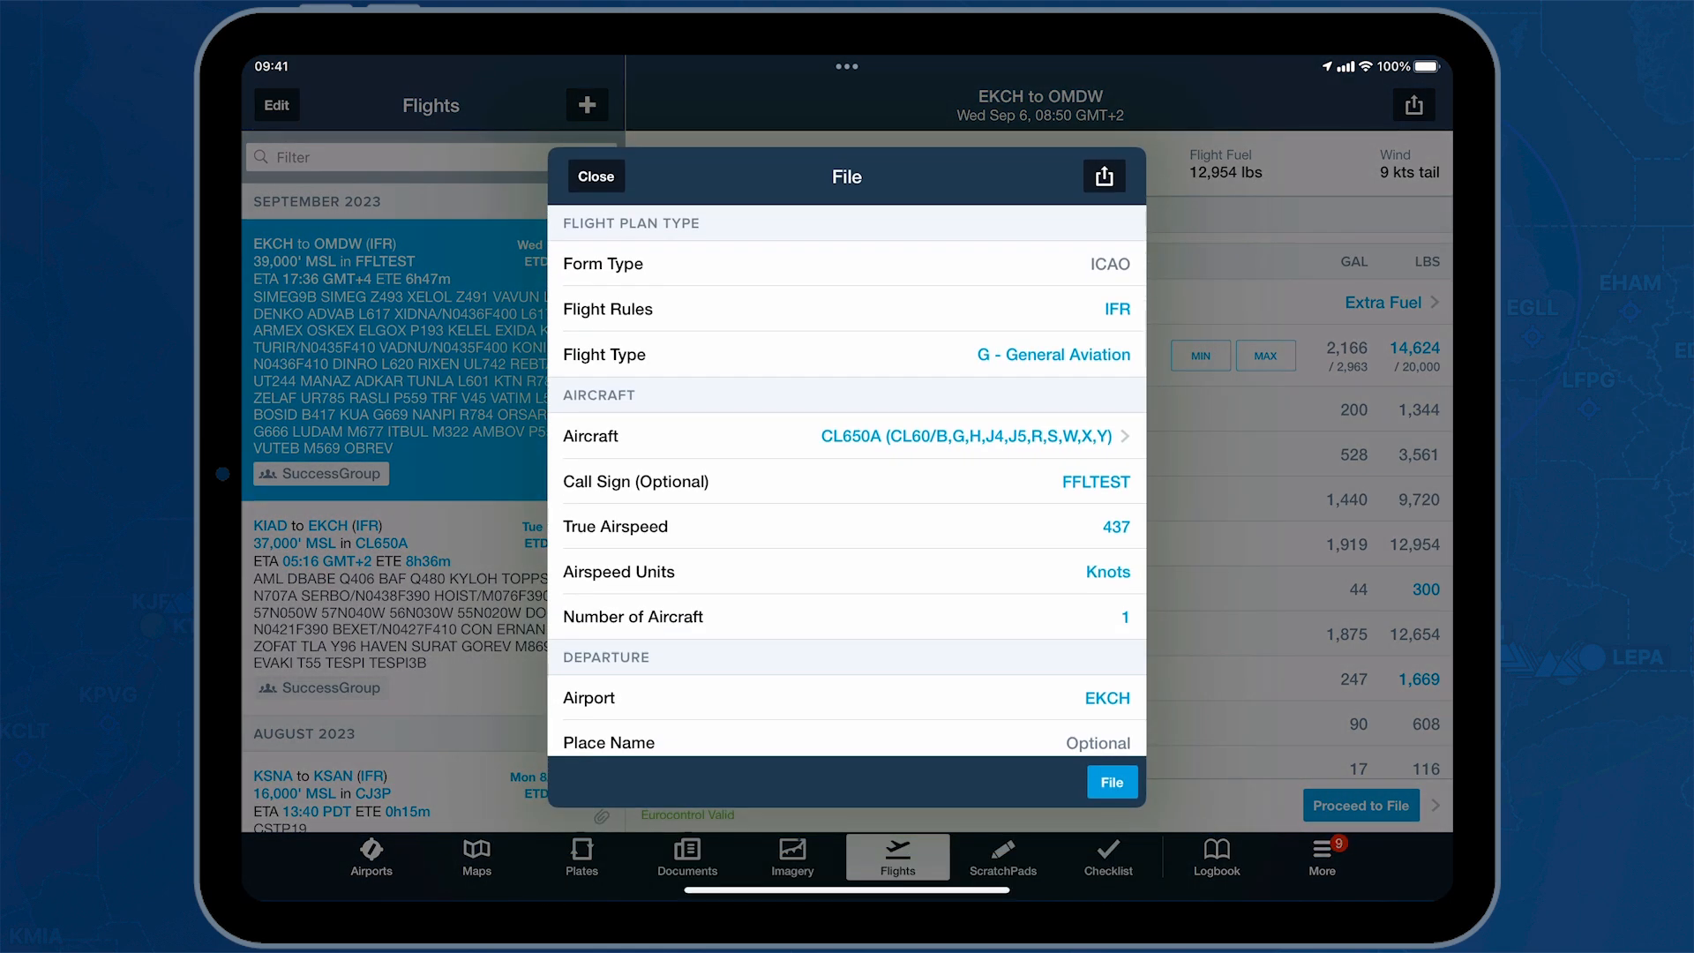
{"action": "left_click", "coordinate": [593, 173]}
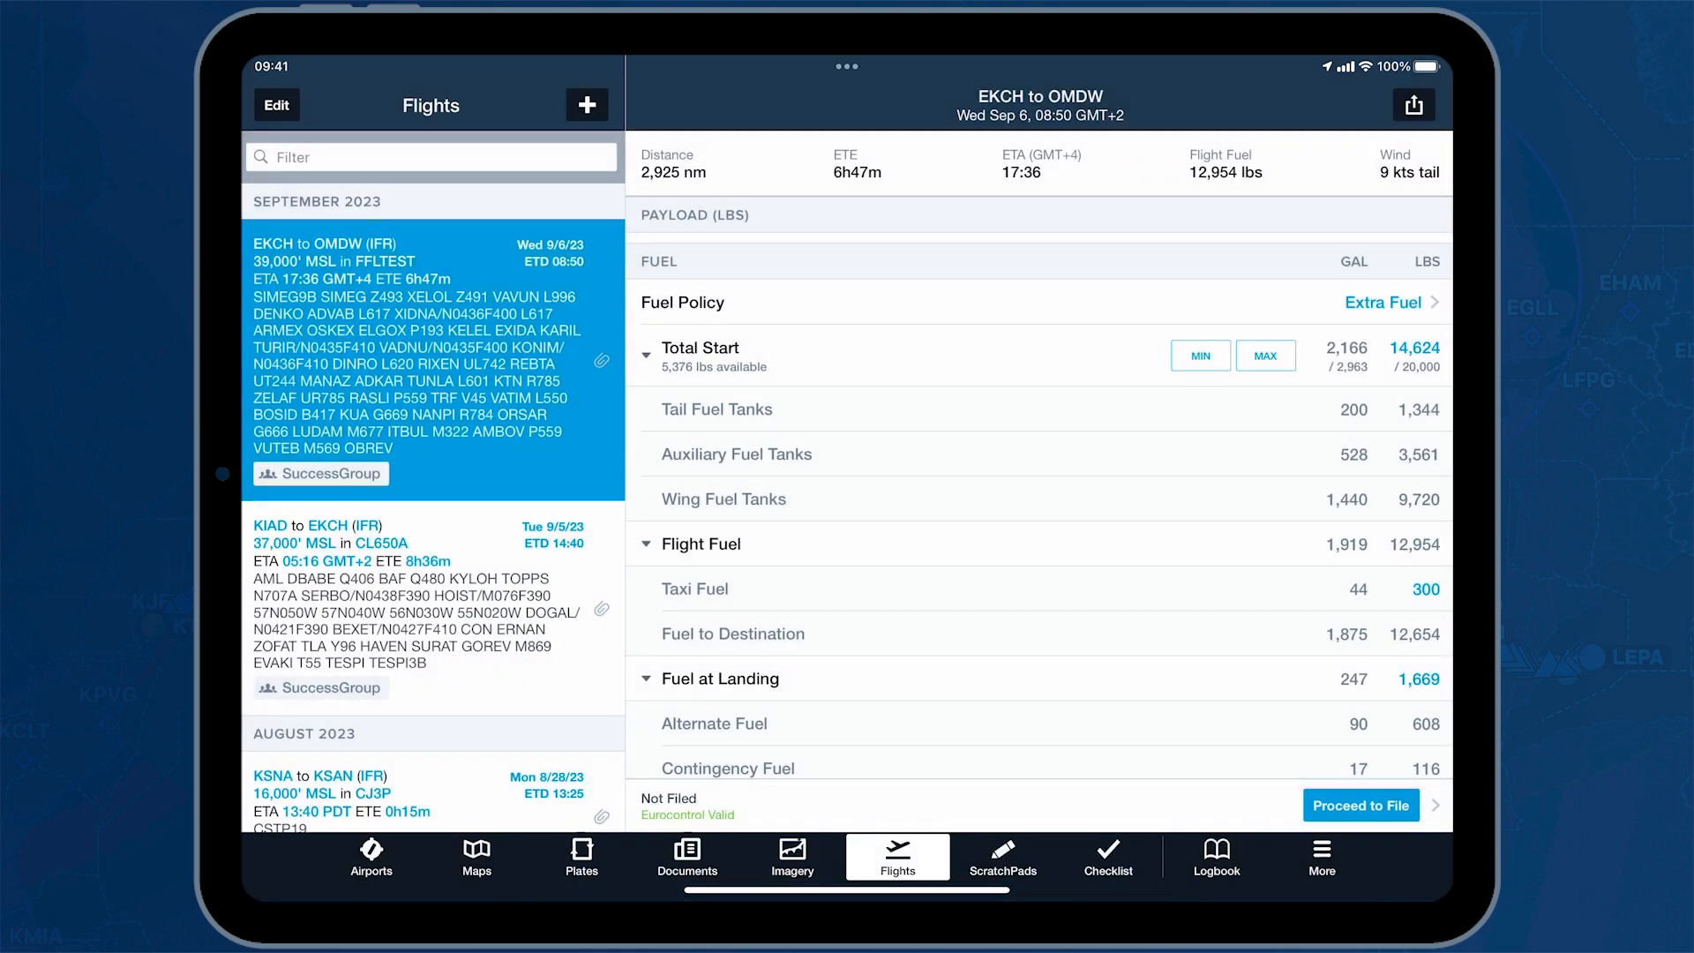
{"action": "left_click", "coordinate": [1413, 104]}
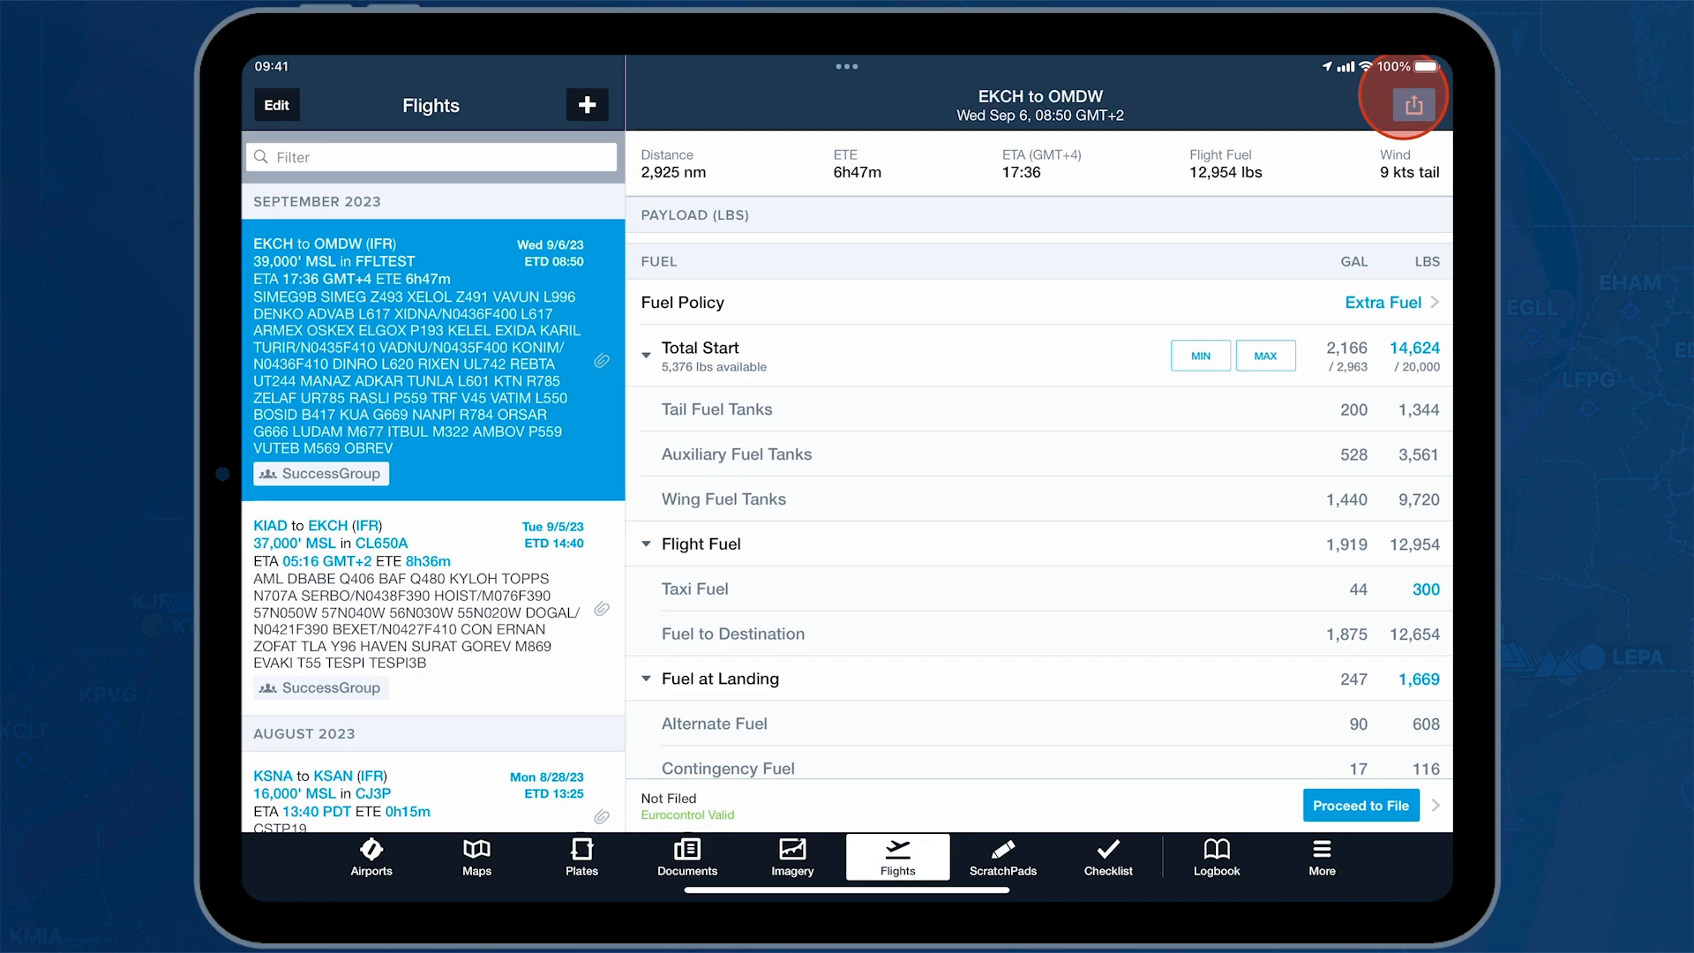
{"action": "left_click", "coordinate": [1159, 232]}
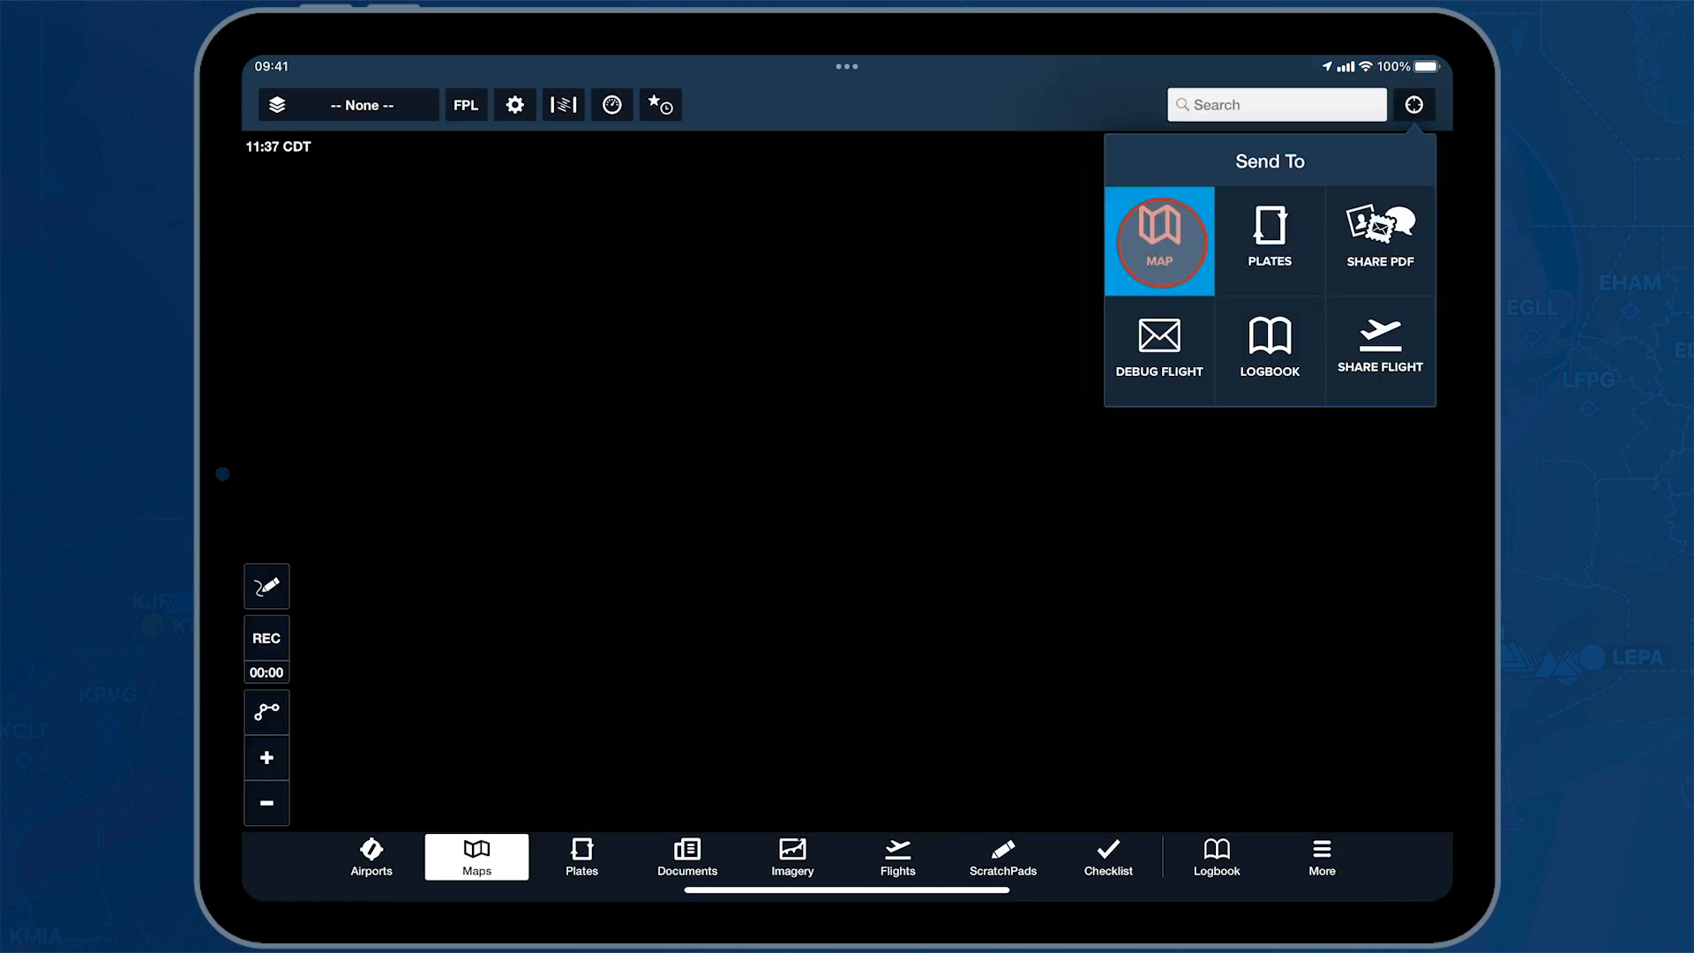